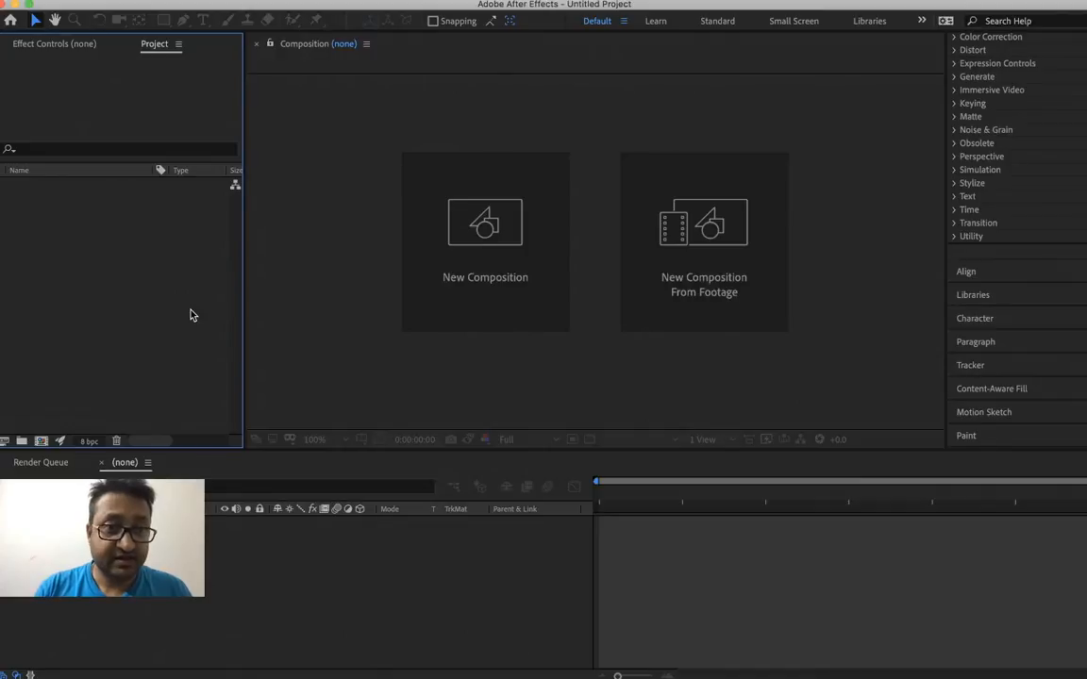
Create a composition named path using the HDTV 1080 25 preset at 1920 x 1080, 25 fps and five seconds long
key(super+n)
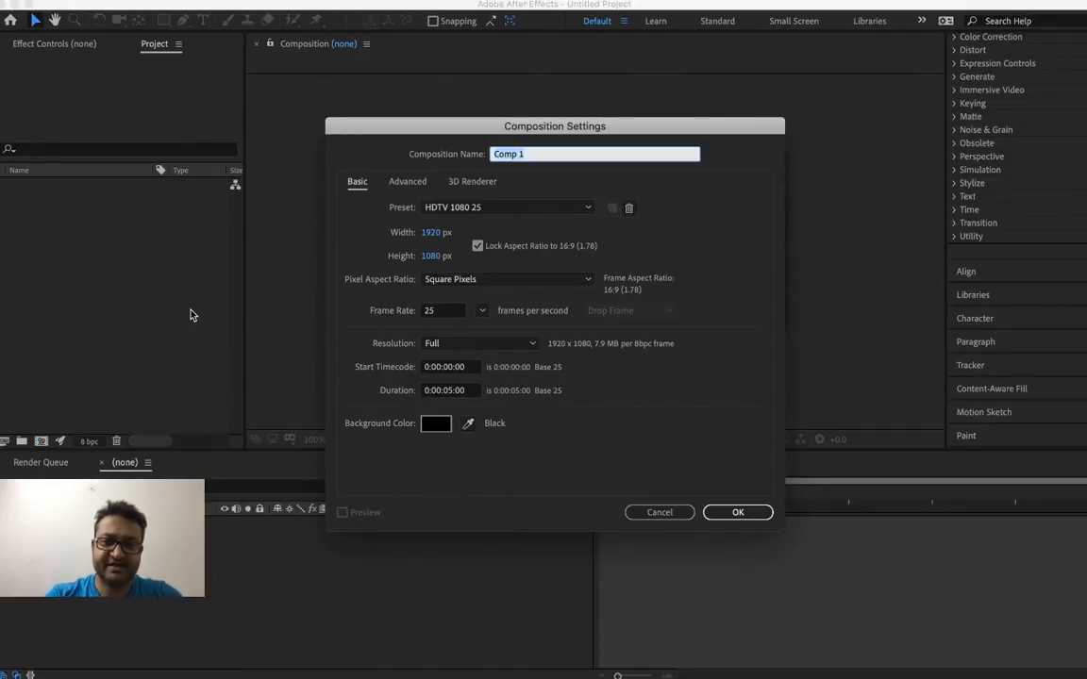
text(path)
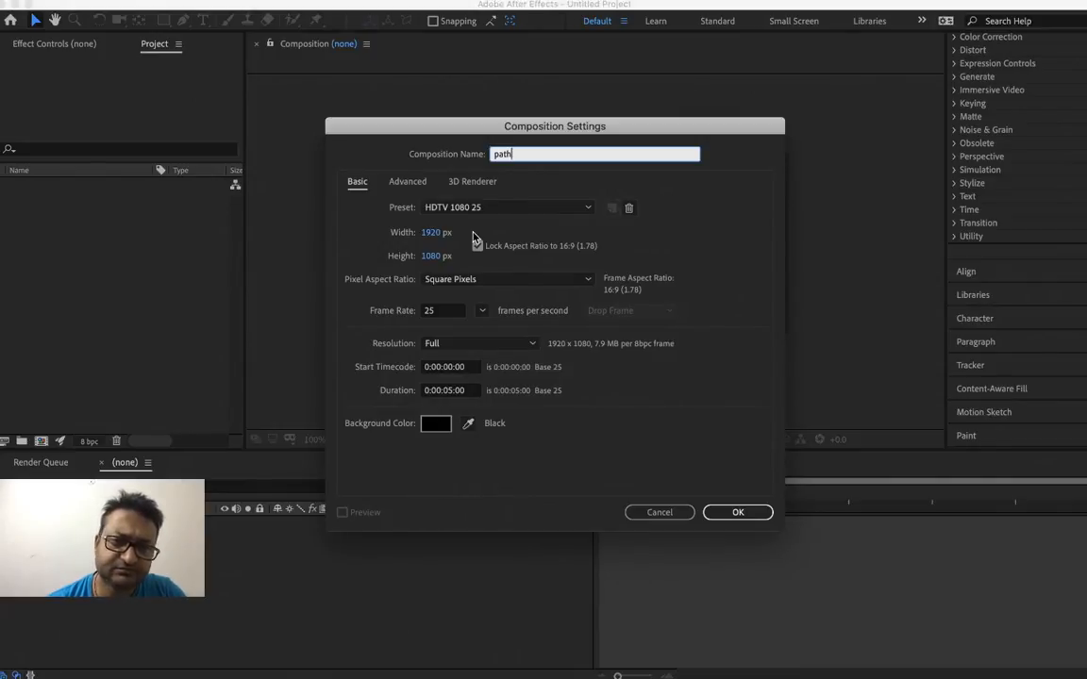
click(444, 312)
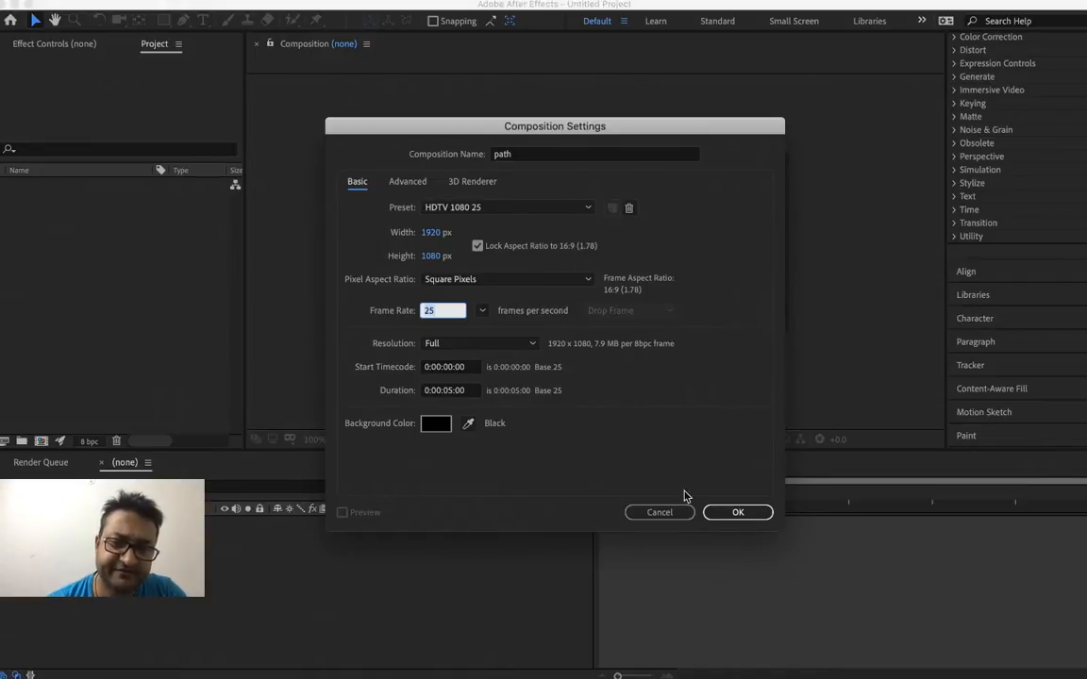
click(739, 515)
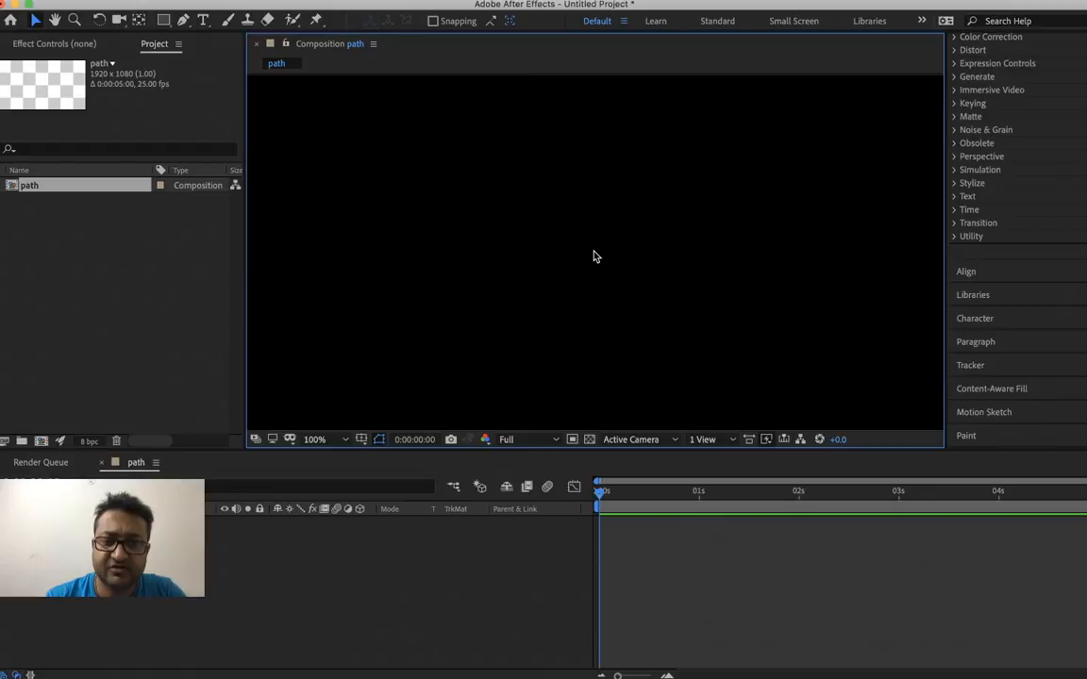
scroll(593, 256, down, 2)
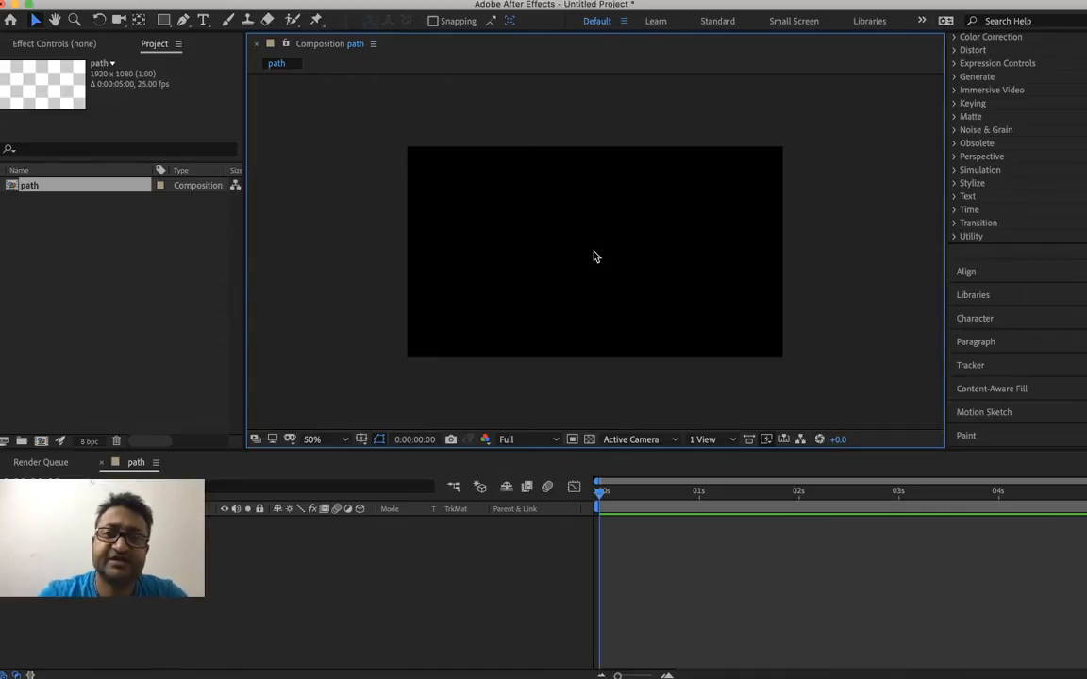
Save the project as path in the Day 8 folder
key(super+s)
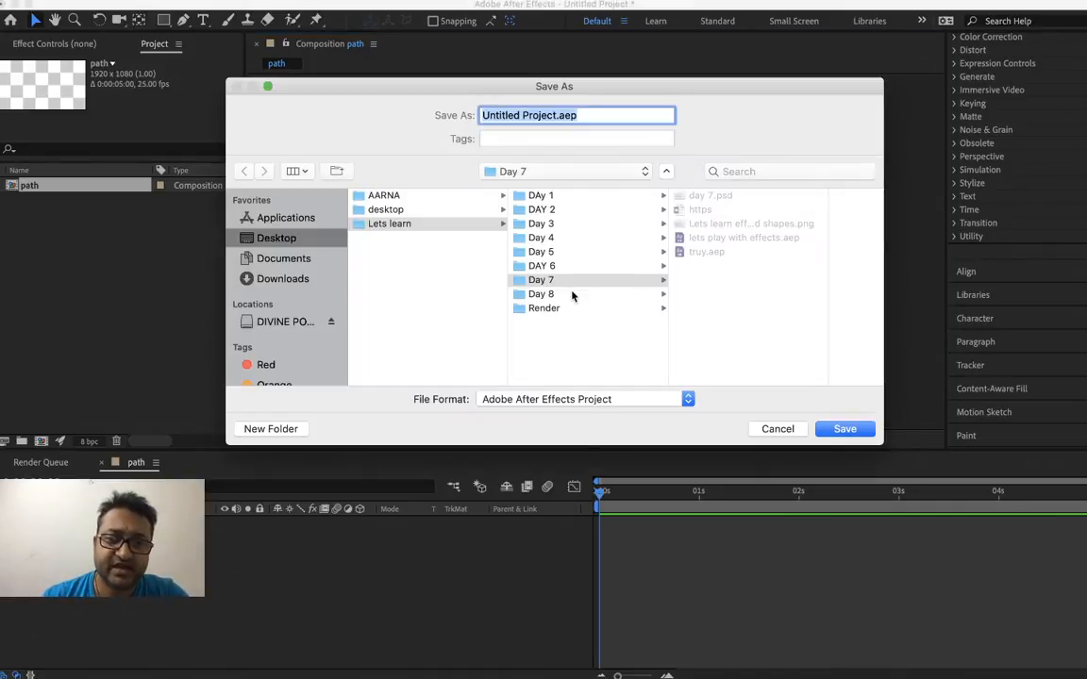
text(path)
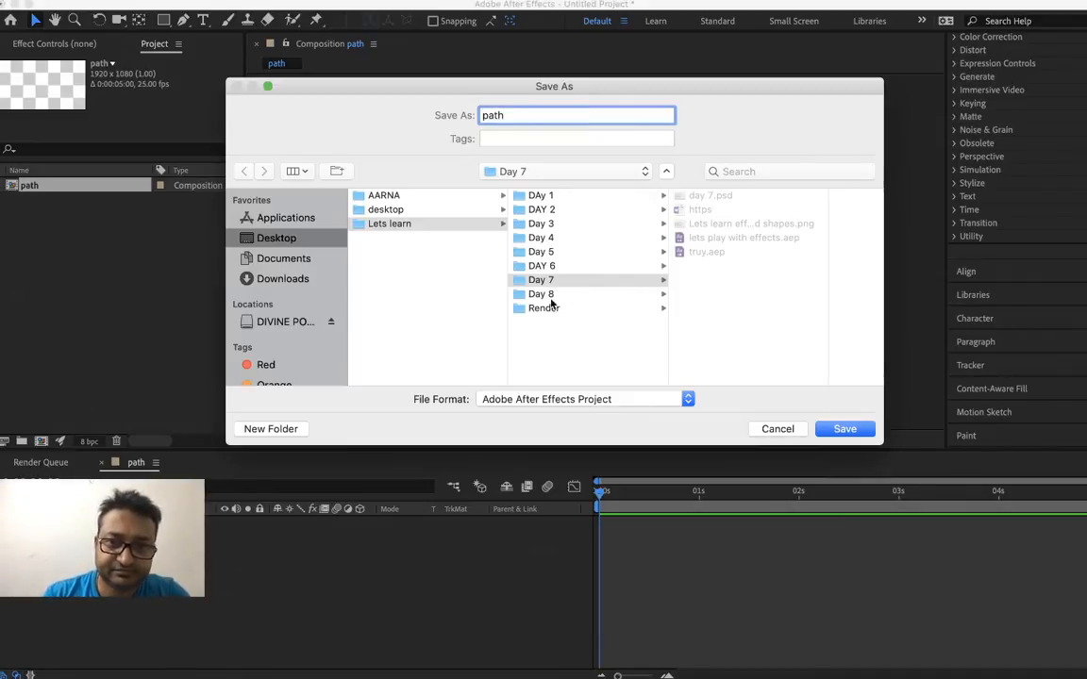
click(616, 295)
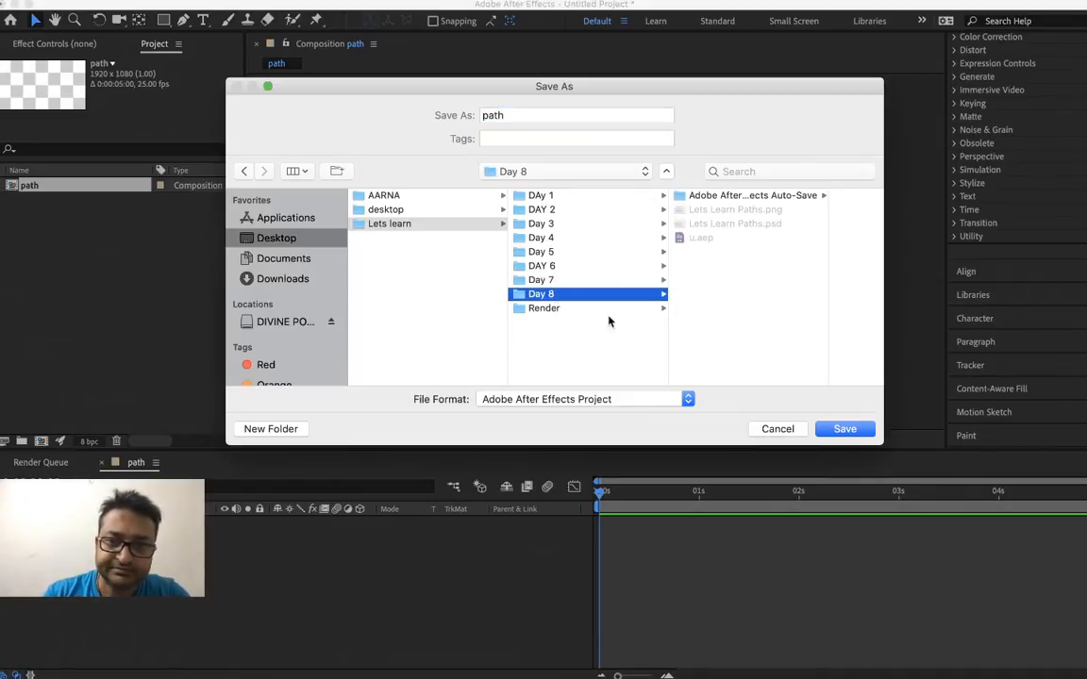
click(844, 429)
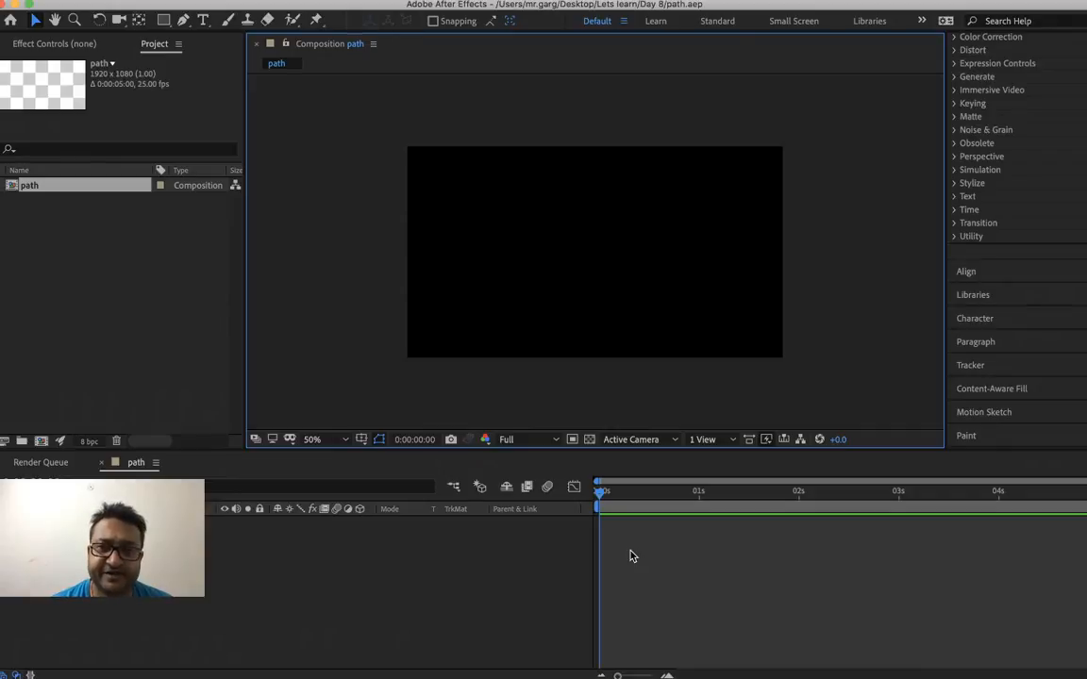
Display the title/action safe guides and draw a circle outward from the composition's centre with the Ellipse tool
key(apostrophe)
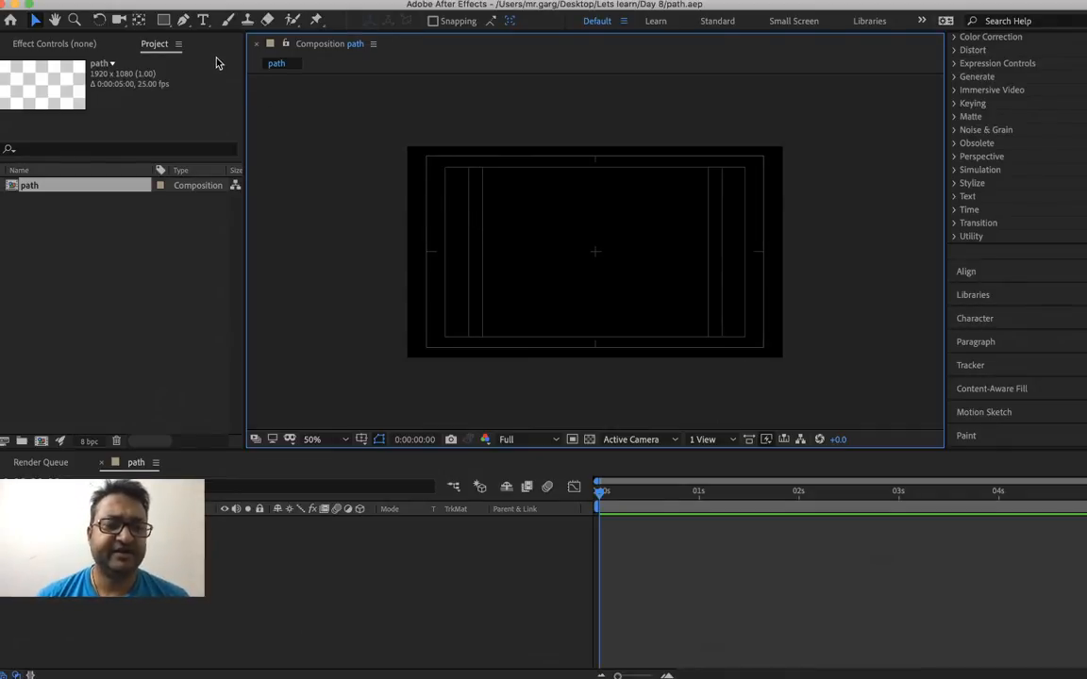
click(164, 20)
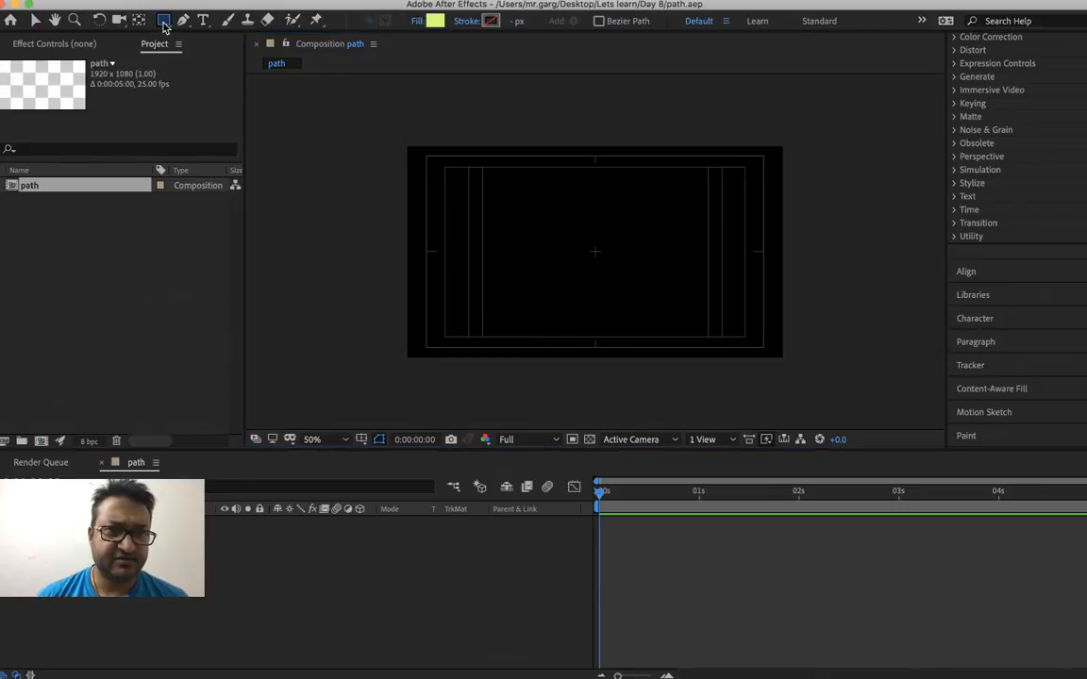
drag(164, 26, 222, 57)
drag(595, 251, 667, 311)
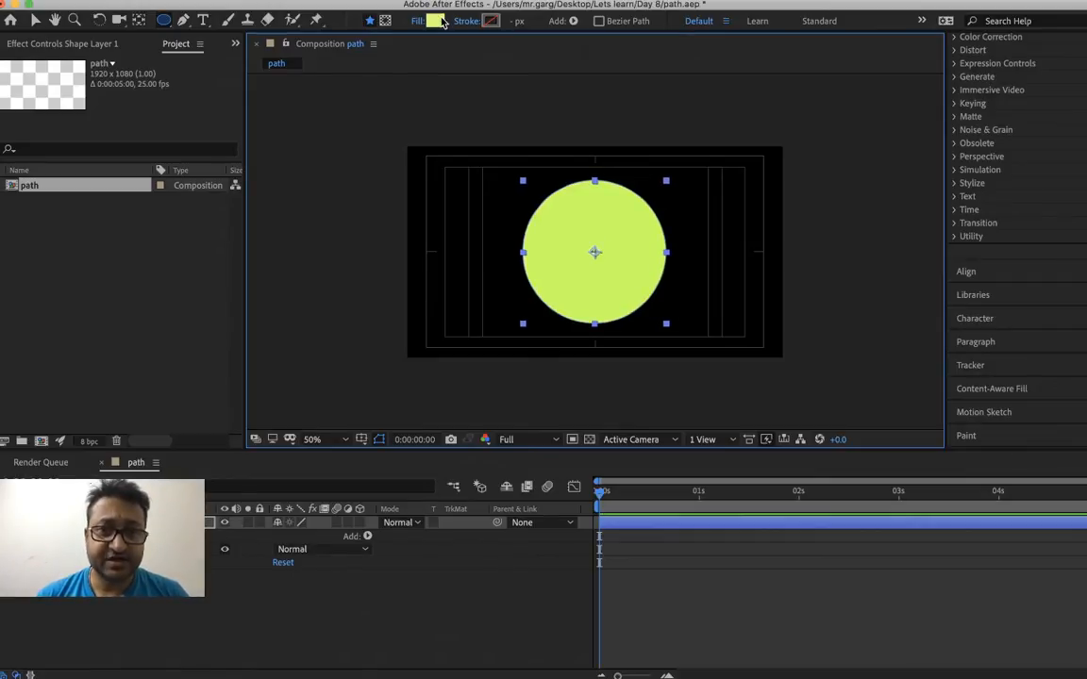
Remove the circle's fill and give it a white 20 px stroke
alt+click(434, 20)
alt+click(434, 21)
alt+click(442, 21)
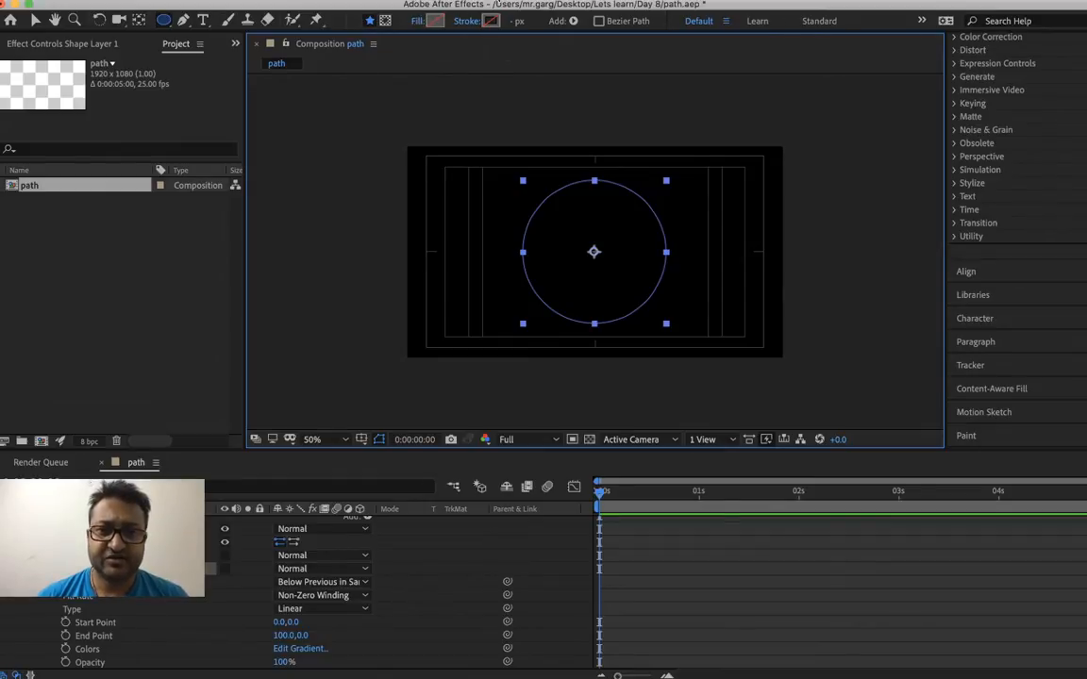
alt+click(491, 21)
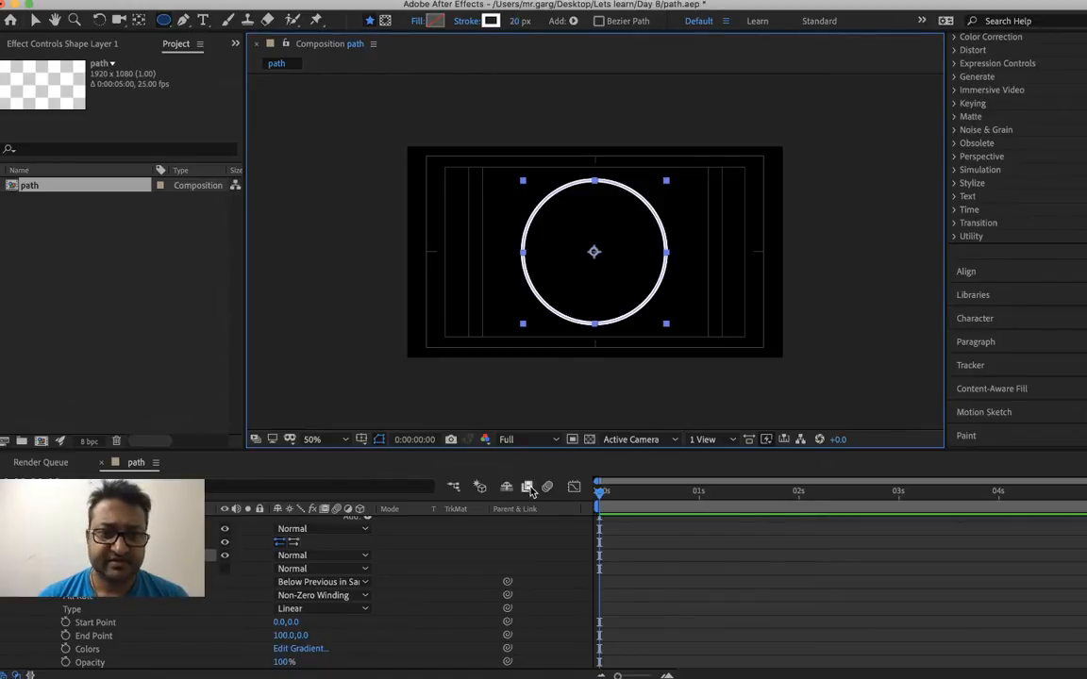
click(689, 600)
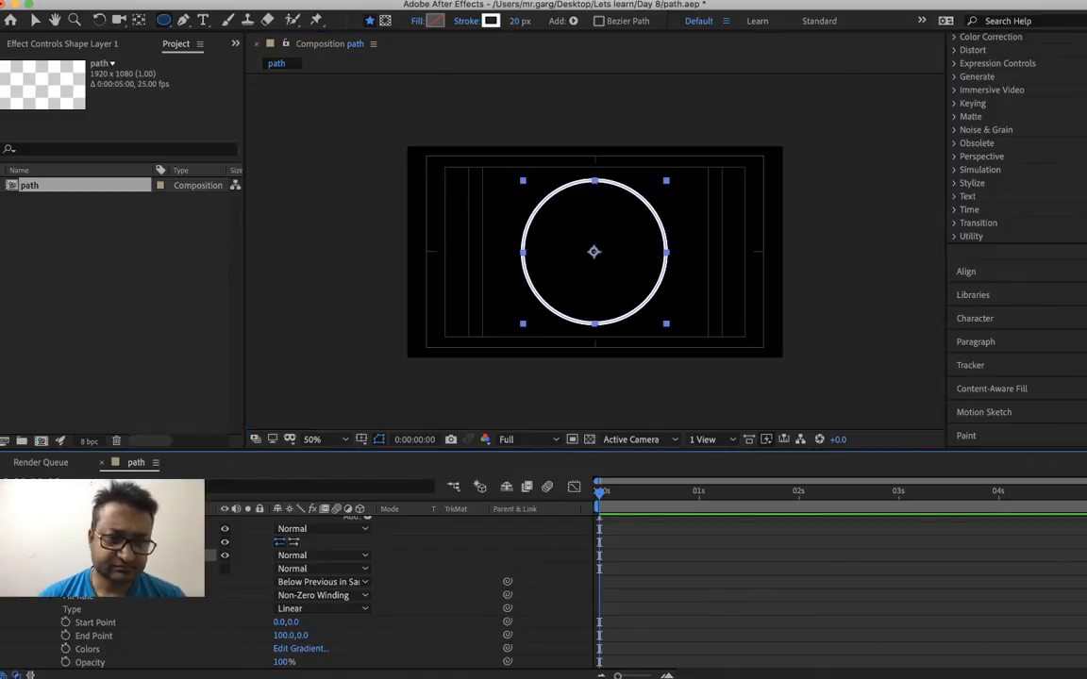
Examine the shape layer's properties, including the ellipse's stroke, gradient fill and Transform: Ellipse 1 settings
scroll(397, 585, up, 1)
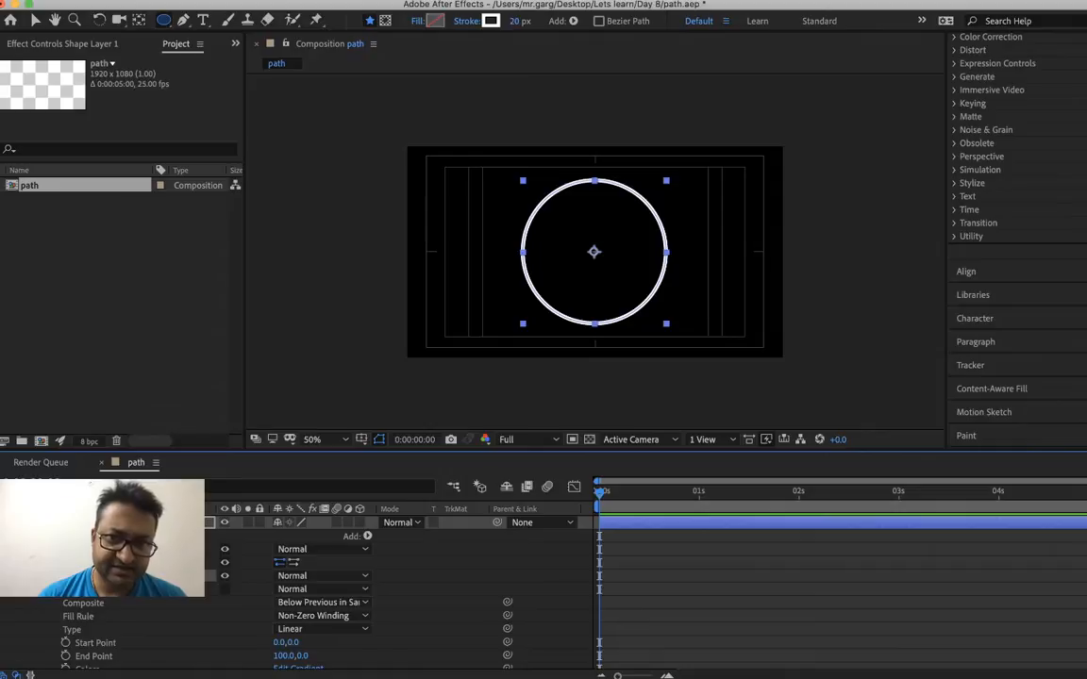
click(8, 522)
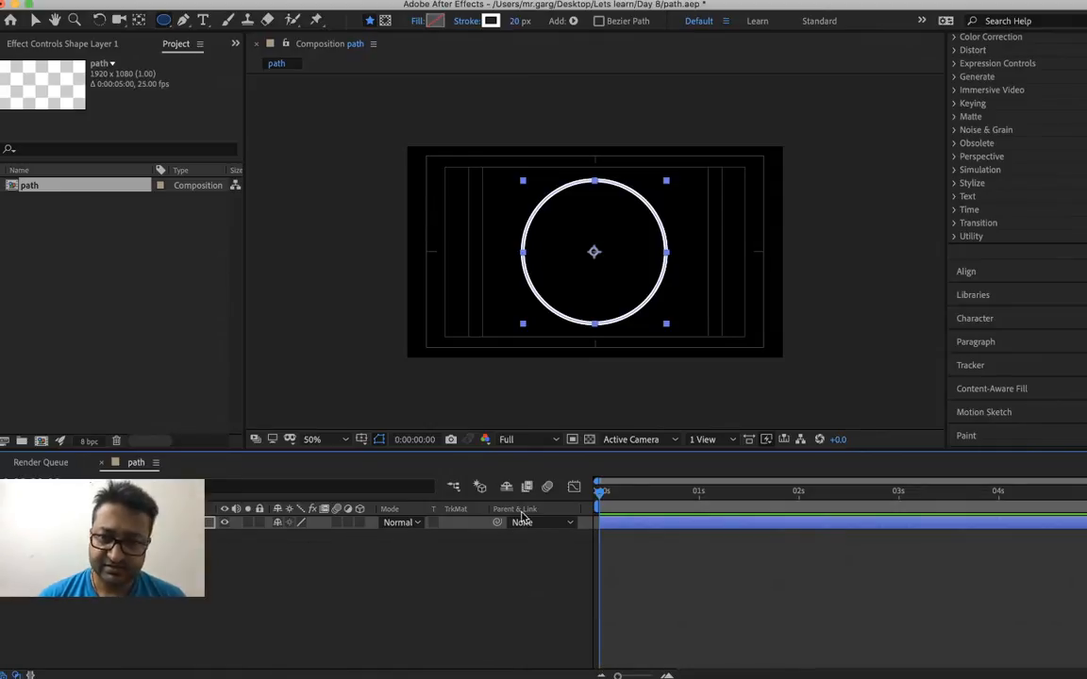
drag(618, 497, 510, 519)
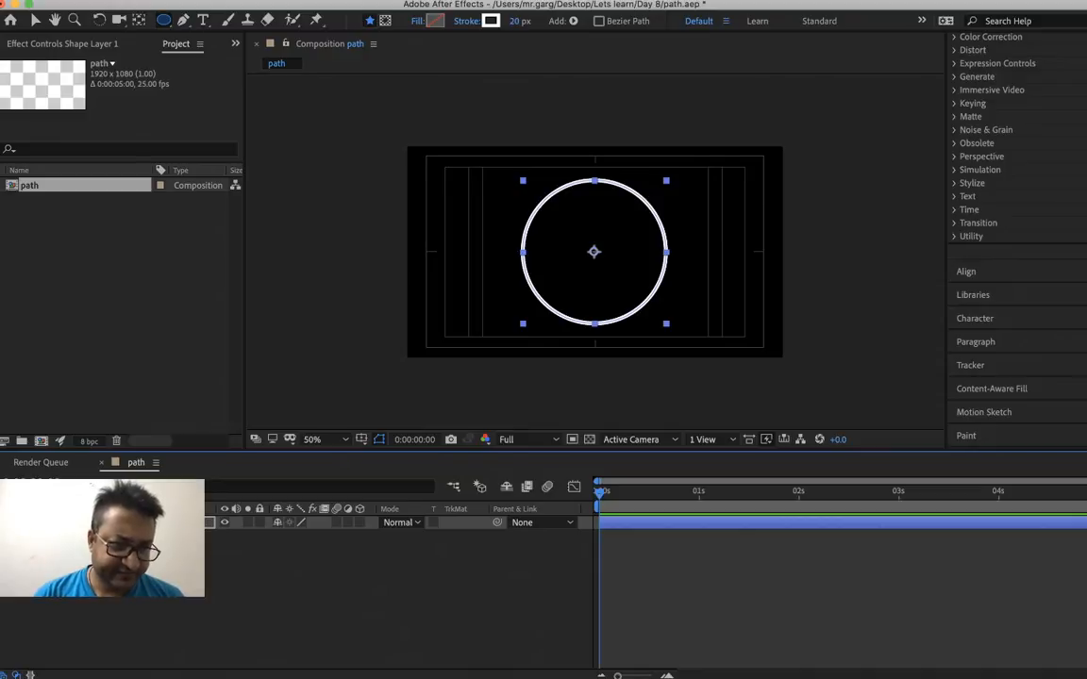
click(8, 523)
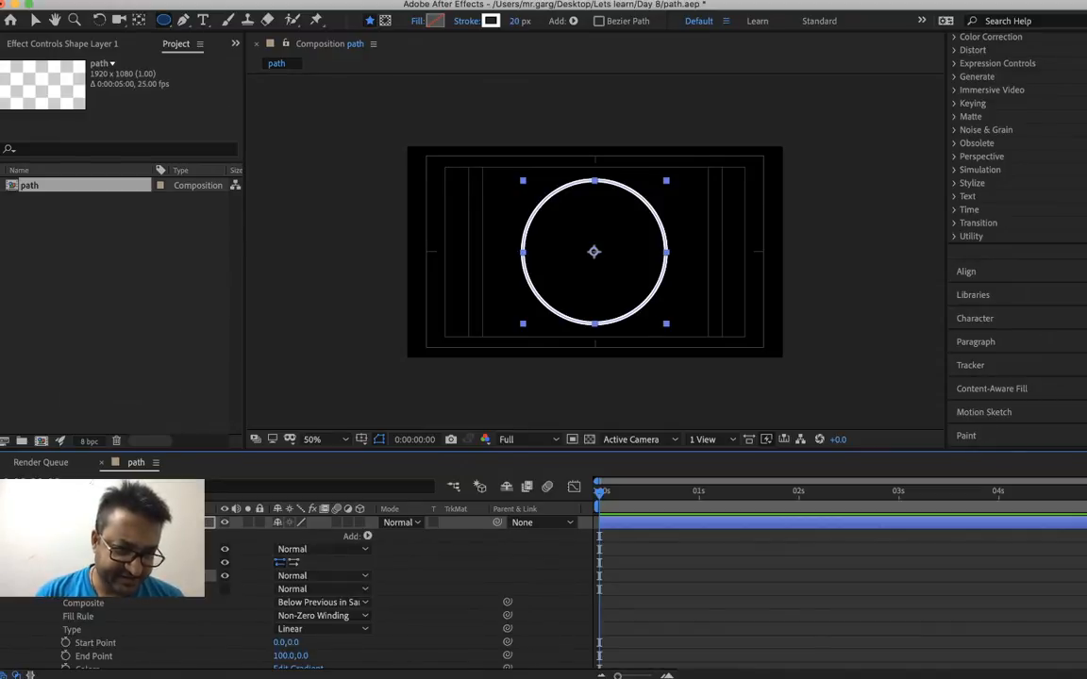
scroll(311, 595, down, 3)
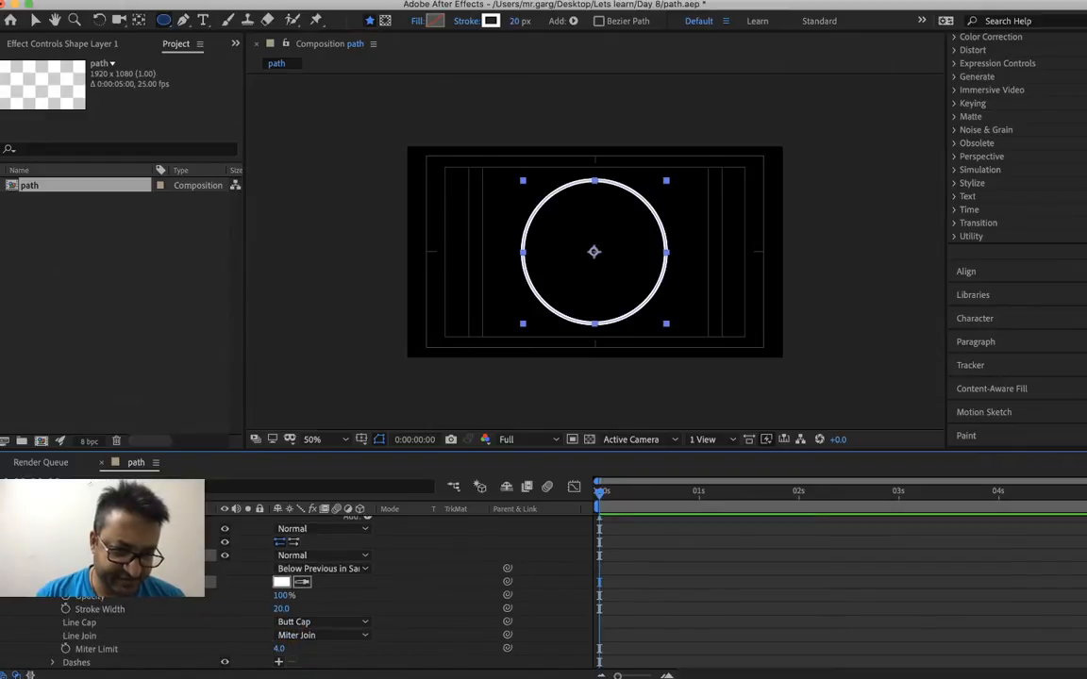
scroll(312, 595, down, 2)
scroll(312, 594, down, 2)
scroll(312, 595, down, 2)
scroll(311, 595, down, 1)
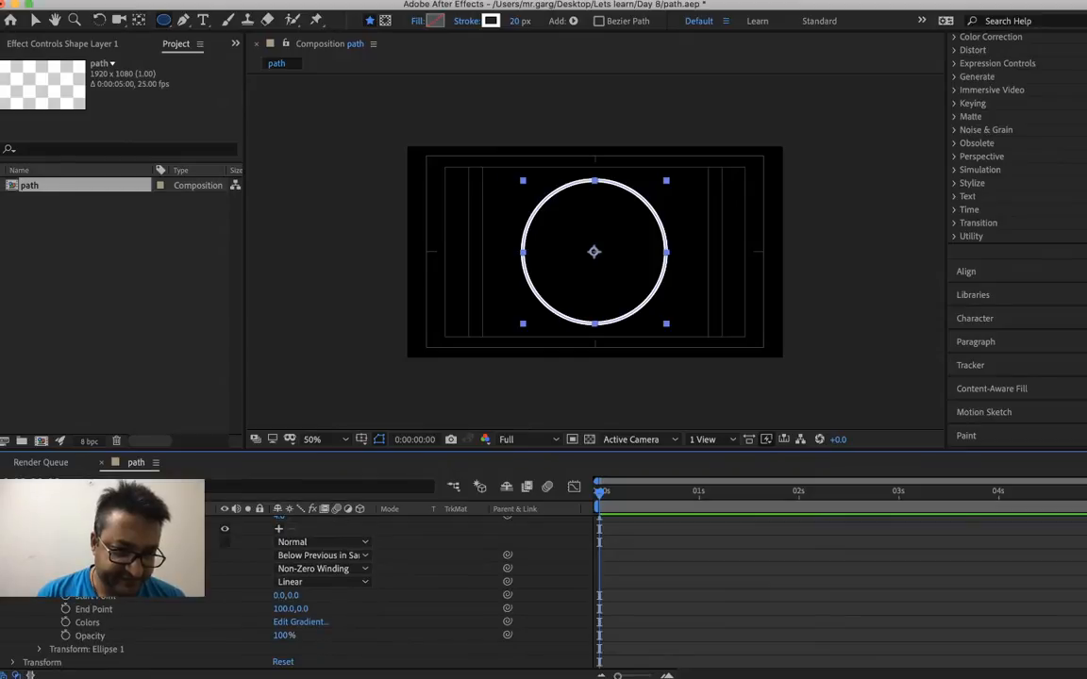
click(40, 651)
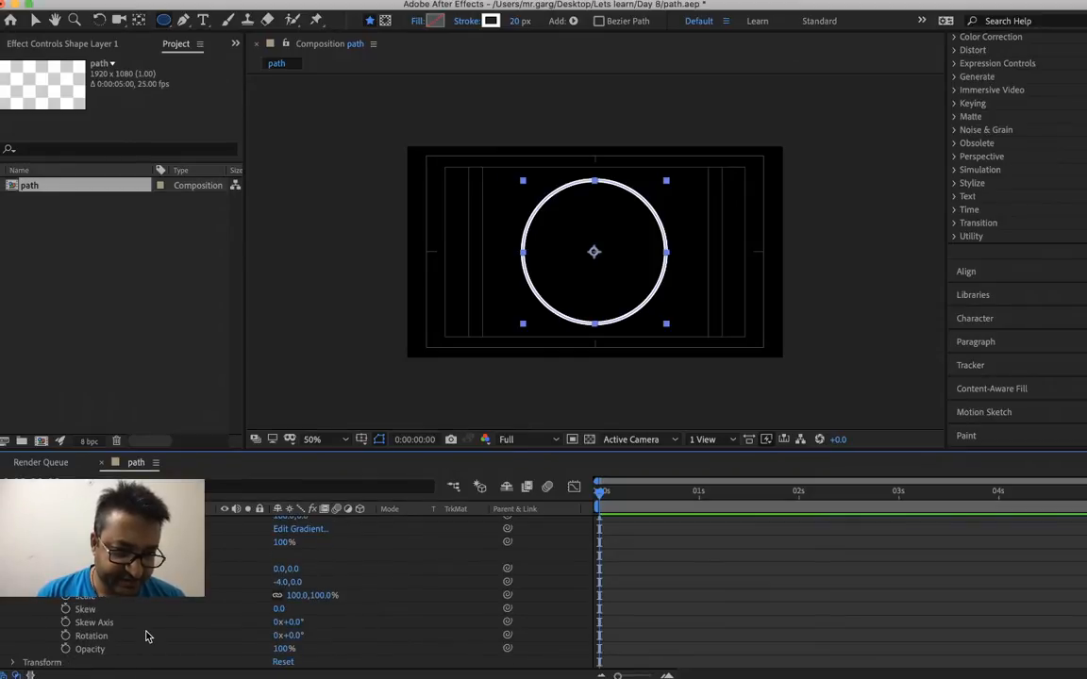
scroll(146, 637, up, 2)
scroll(147, 637, up, 4)
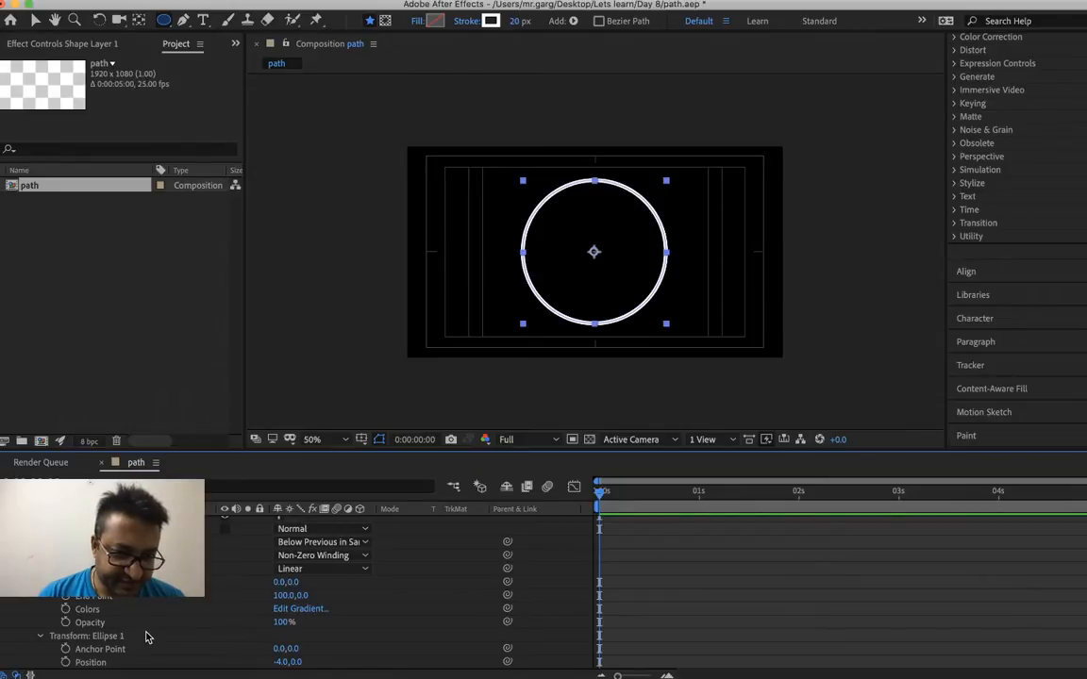
scroll(147, 637, up, 1)
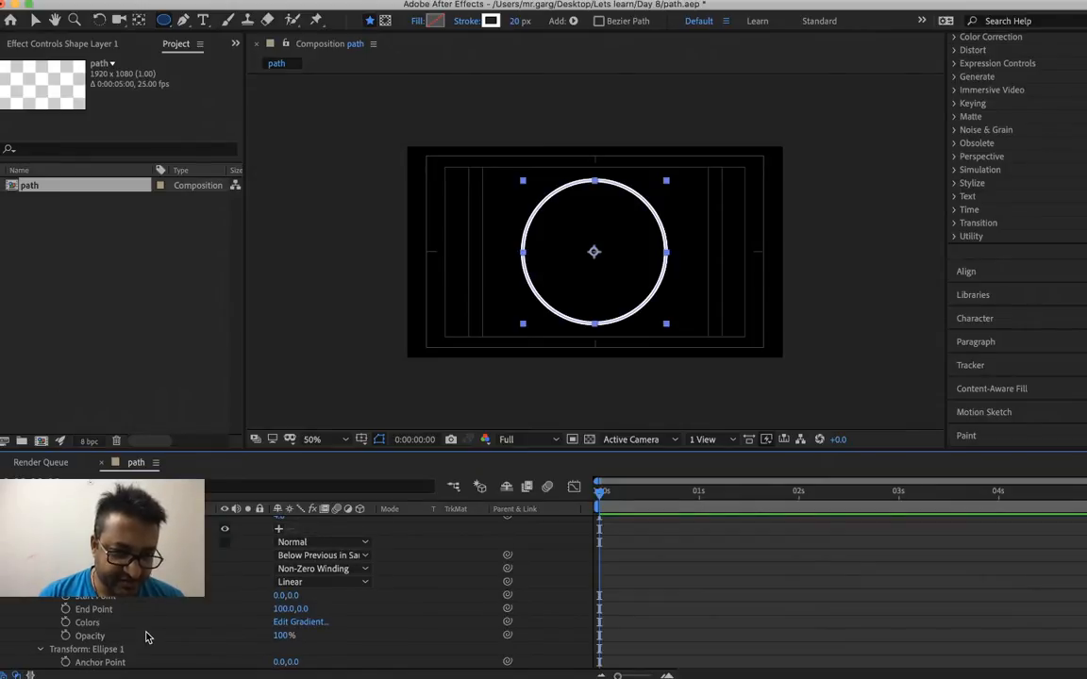
scroll(146, 637, up, 6)
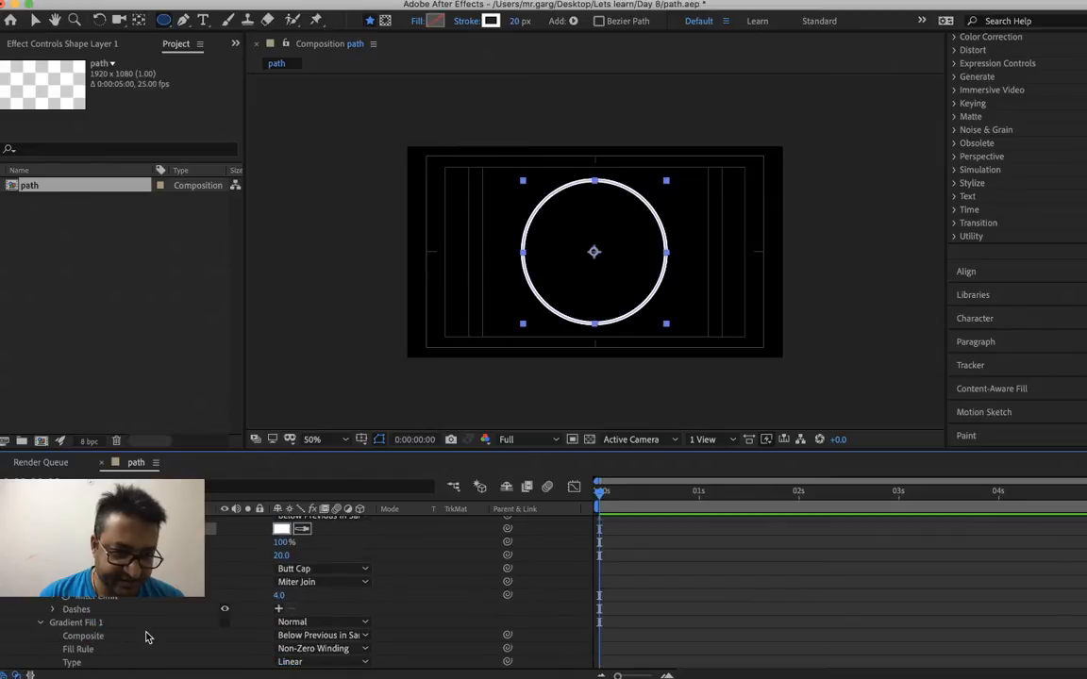
scroll(147, 637, up, 2)
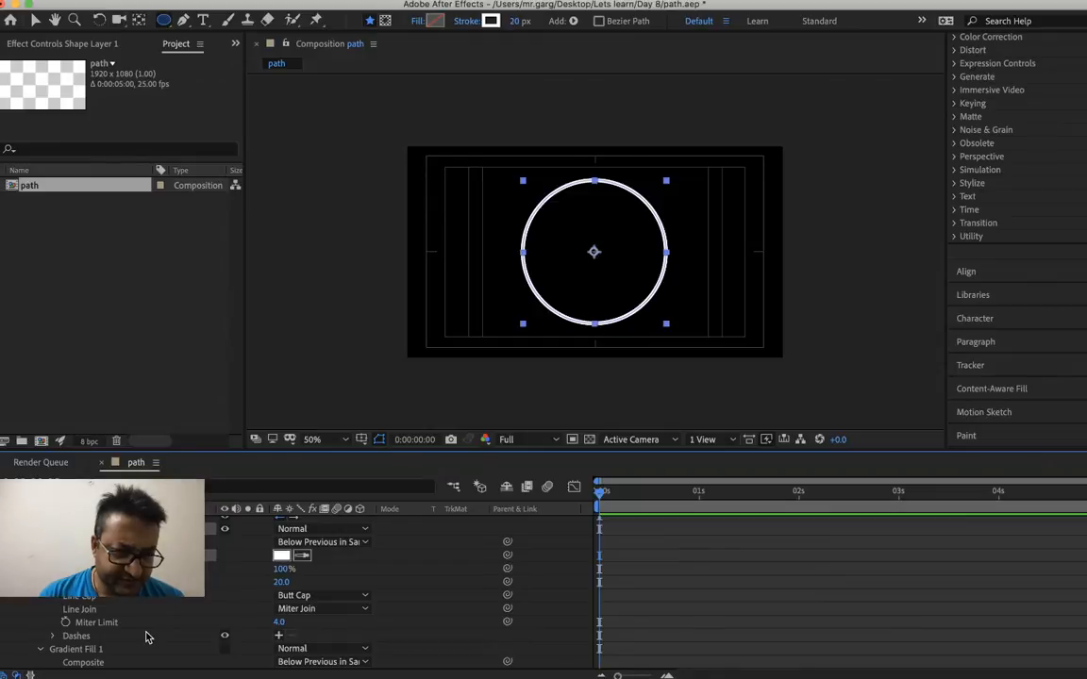
Turn on the visibility of the circle's Gradient Fill 1, and turn it back off
scroll(147, 637, down, 7)
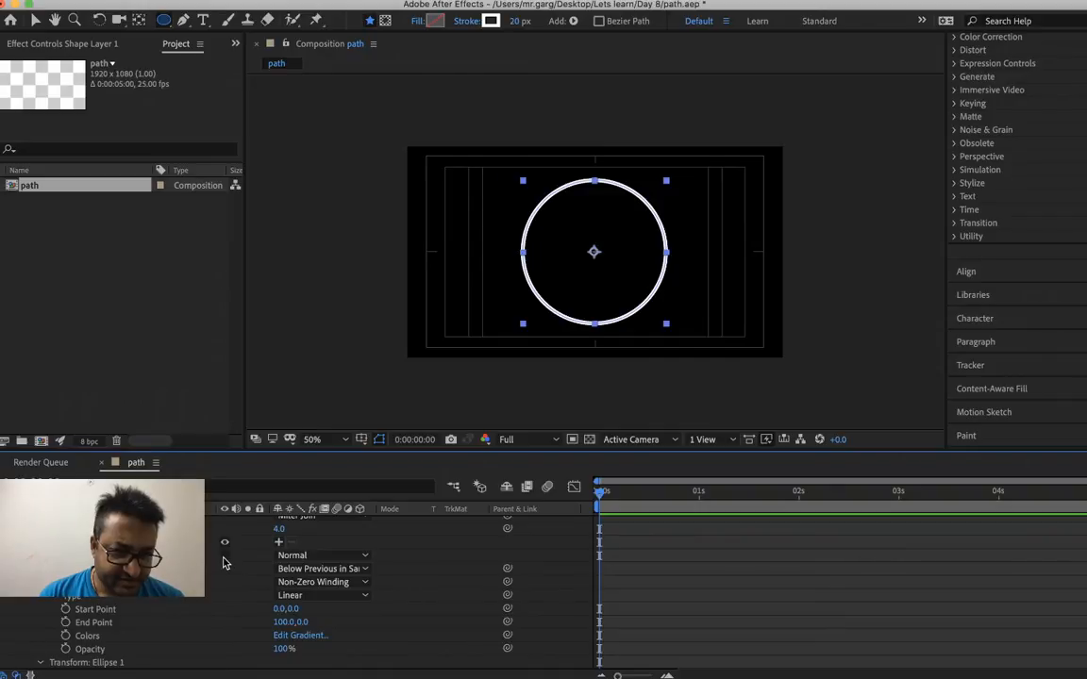
scroll(223, 564, up, 7)
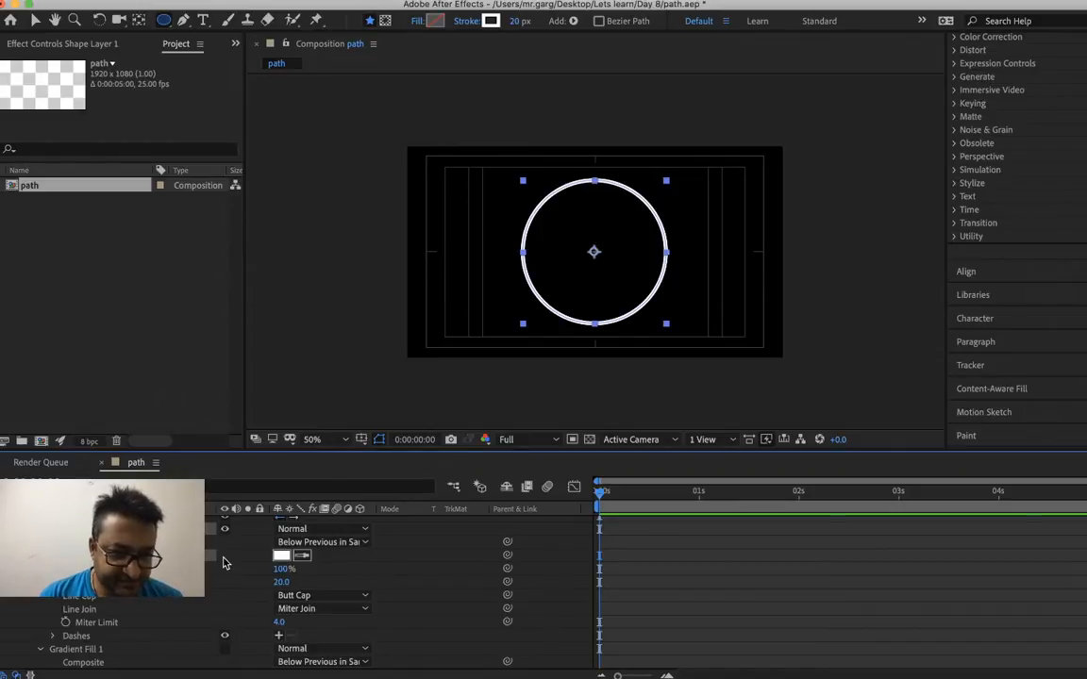
scroll(224, 563, down, 5)
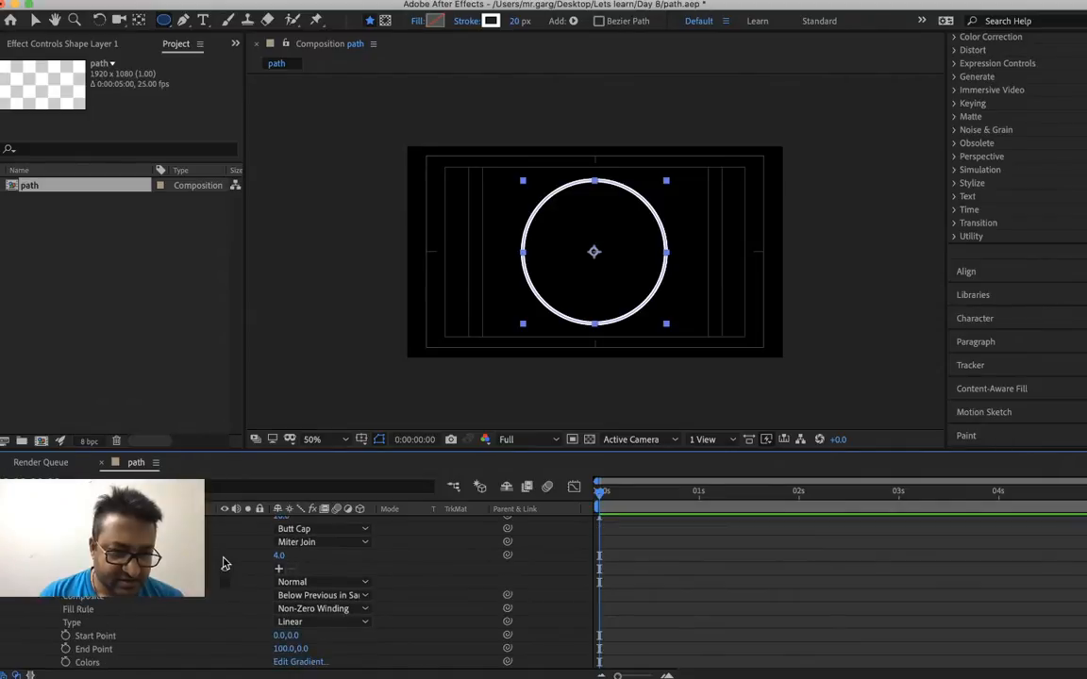
click(224, 583)
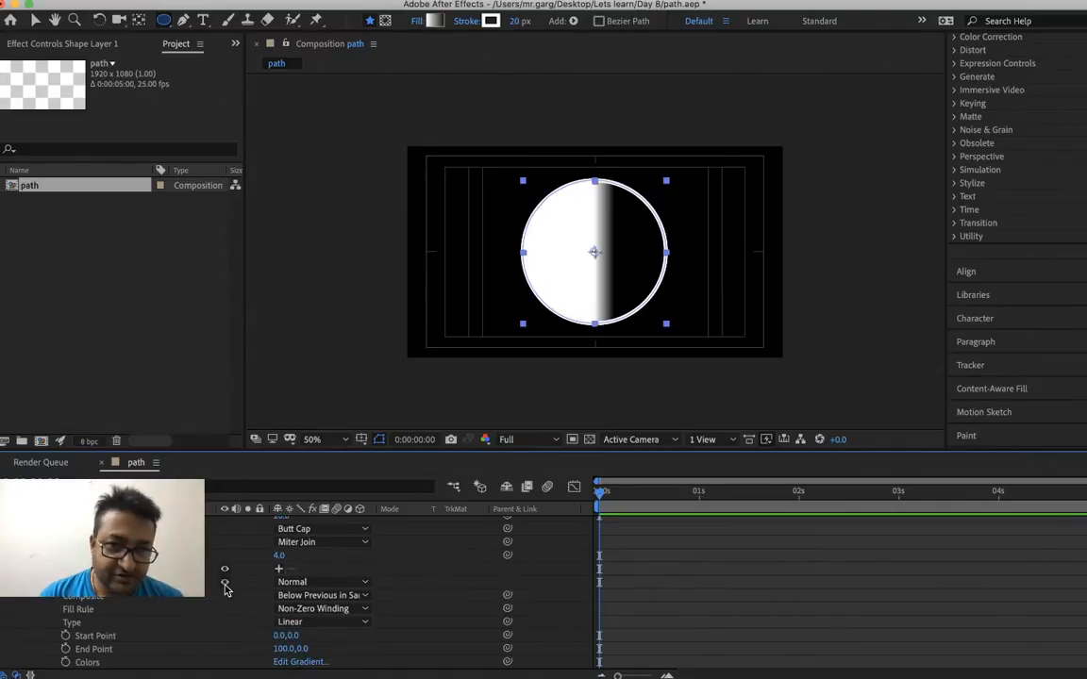
scroll(225, 582, down, 3)
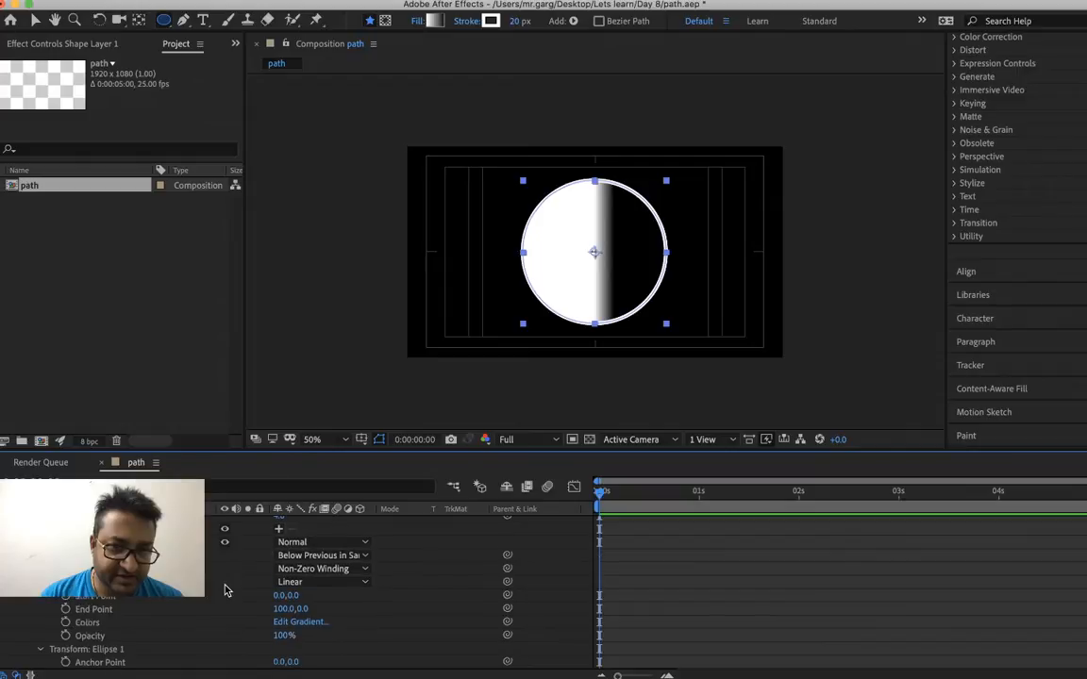
click(224, 544)
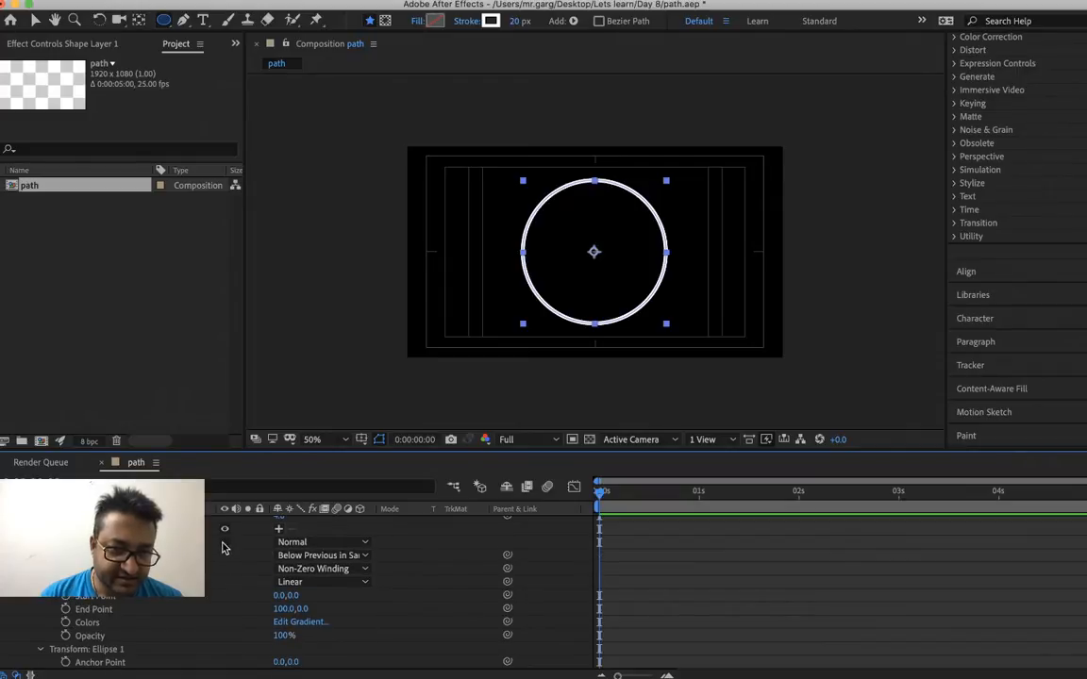
Set the X value of the gradient fill's End Point to 0 pixels
right_click(284, 611)
click(300, 616)
text(0)
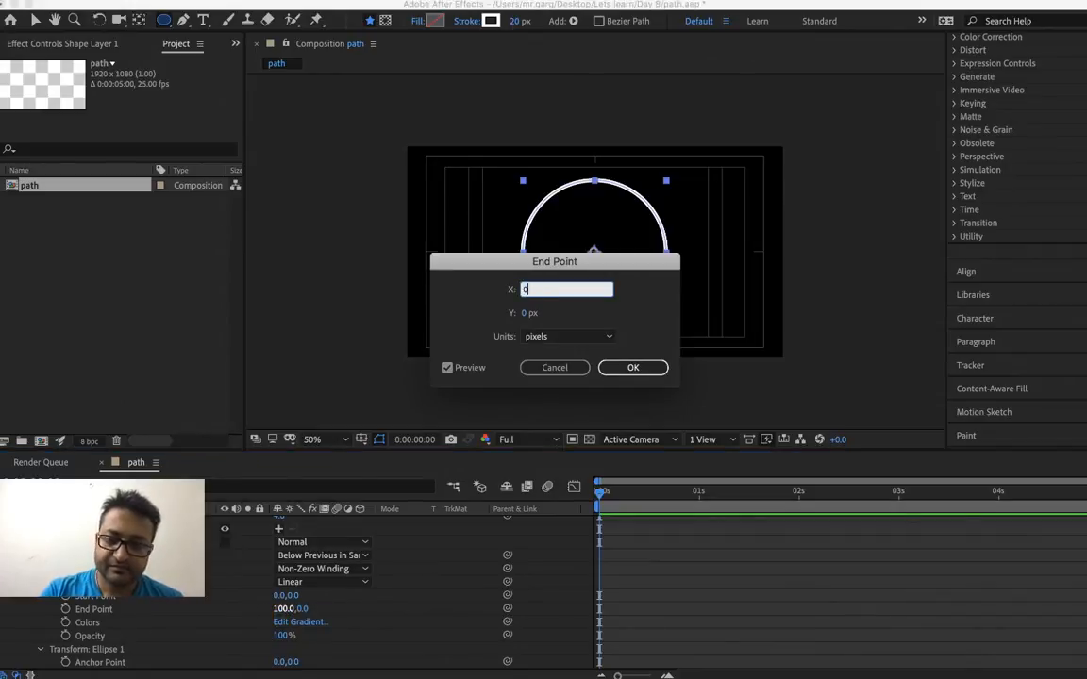
key(Return)
scroll(369, 614, down, 4)
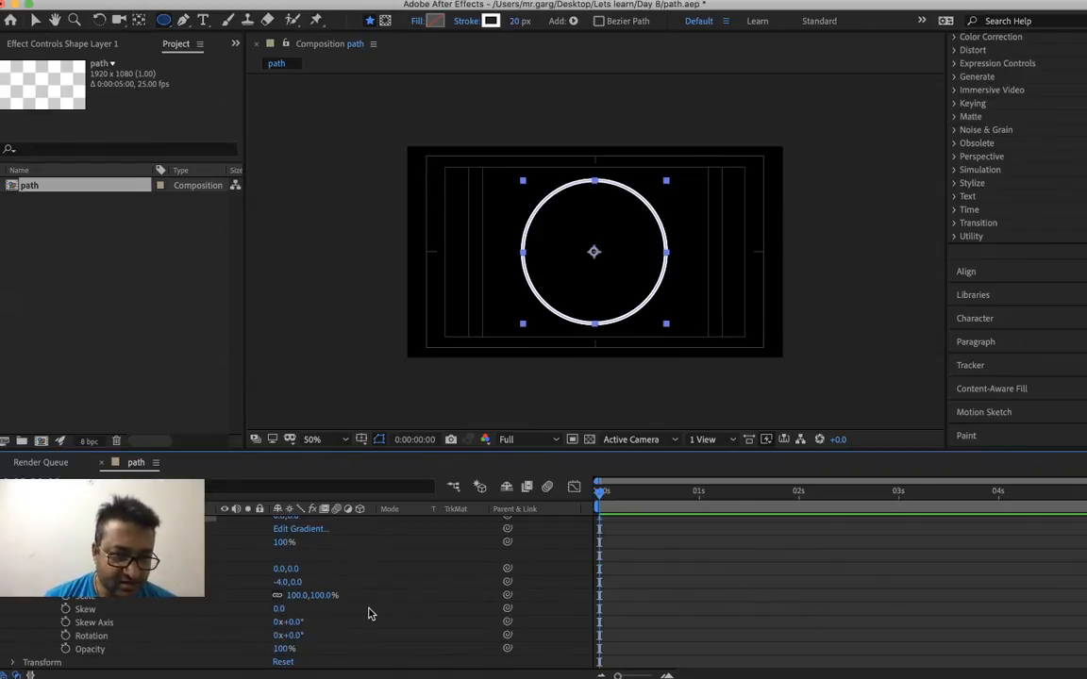
scroll(369, 615, up, 8)
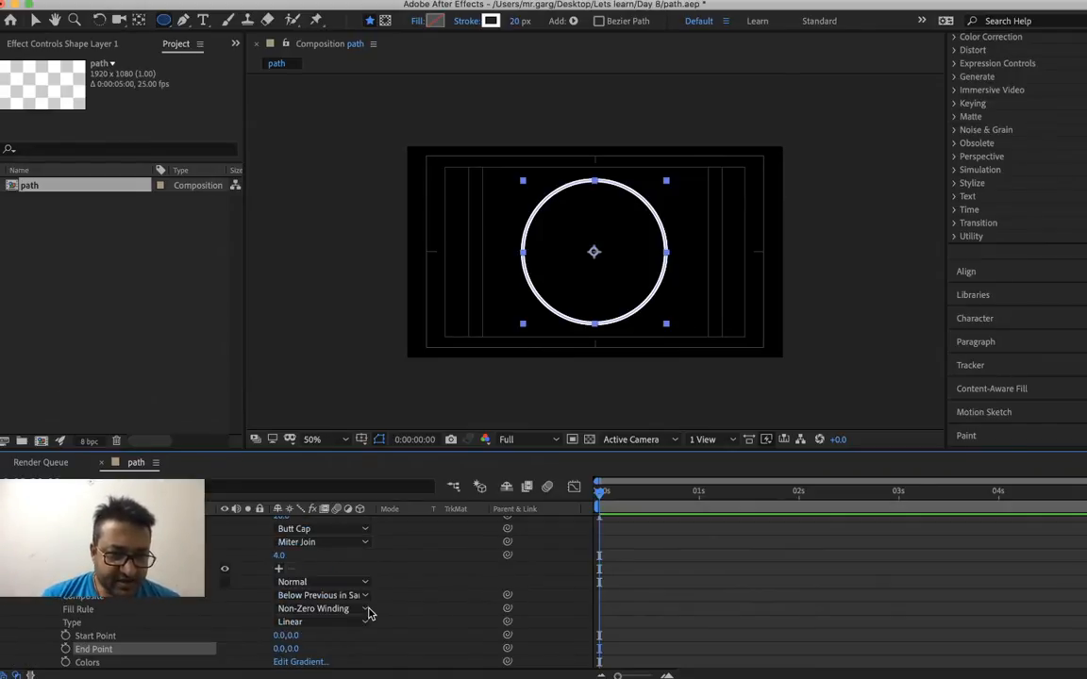
Add an empty Path to the circle's shape layer, expand it to view its property, and delete it
scroll(369, 614, up, 5)
scroll(369, 615, down, 1)
scroll(369, 614, up, 1)
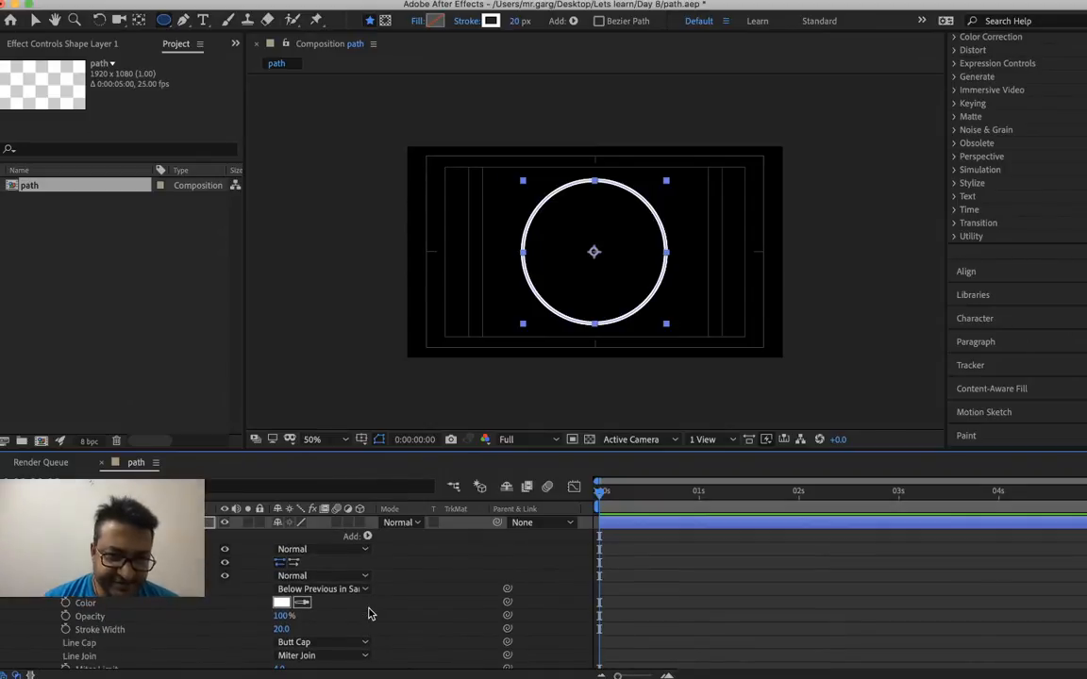
click(368, 537)
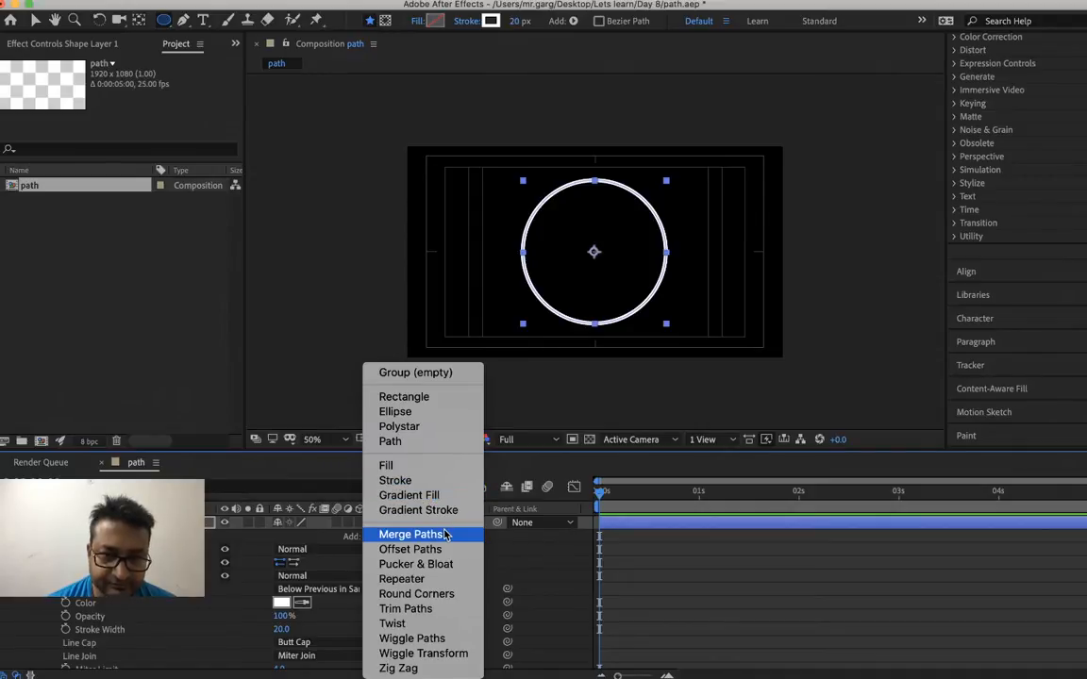
click(436, 447)
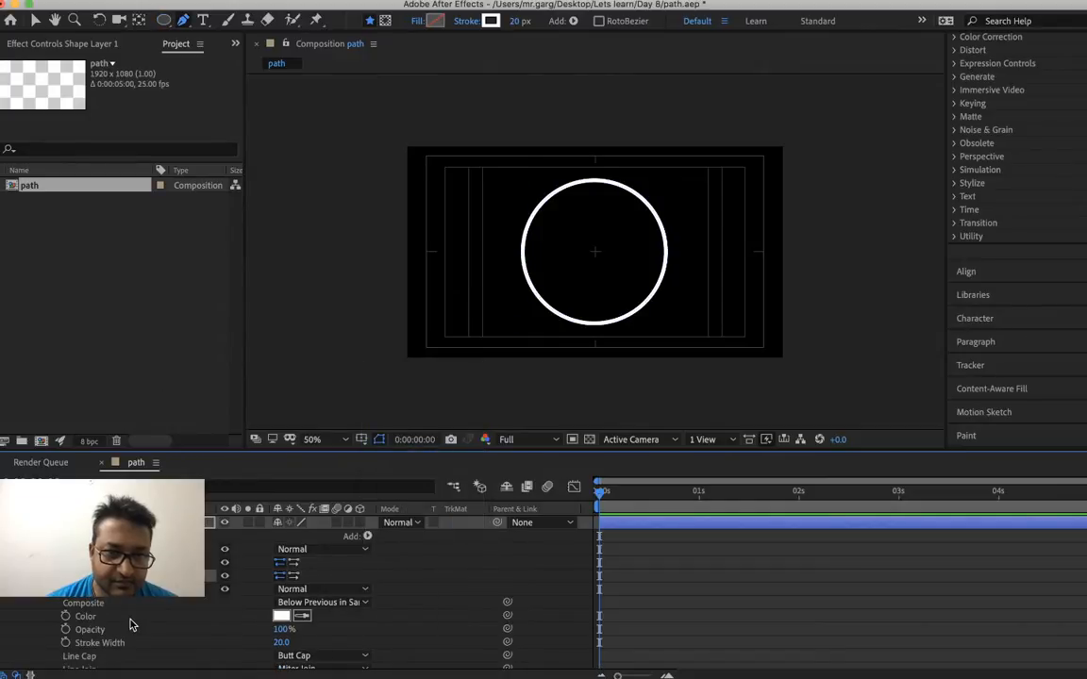
click(41, 576)
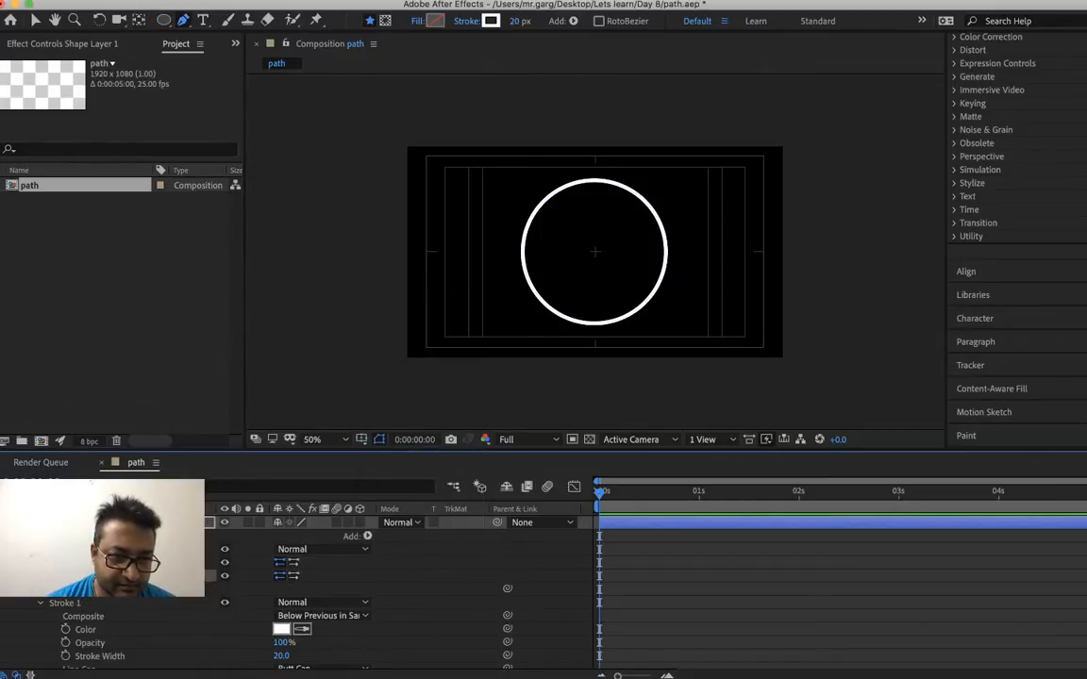
key(Delete)
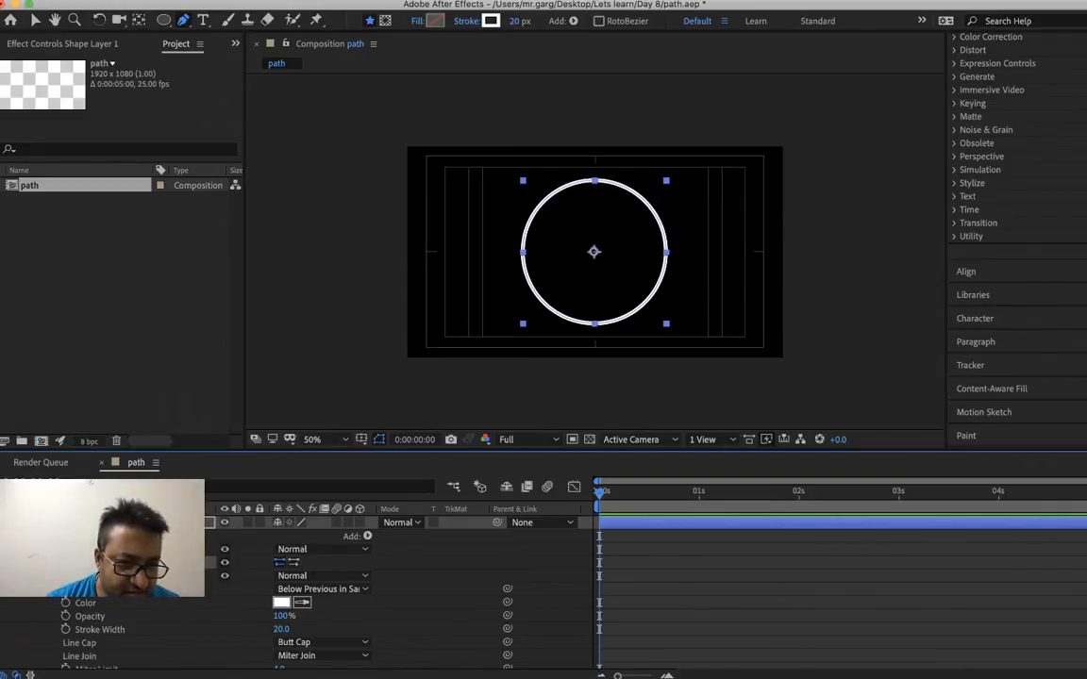
Try a 90 px size for the circle's ellipse path, and undo the size change
click(40, 562)
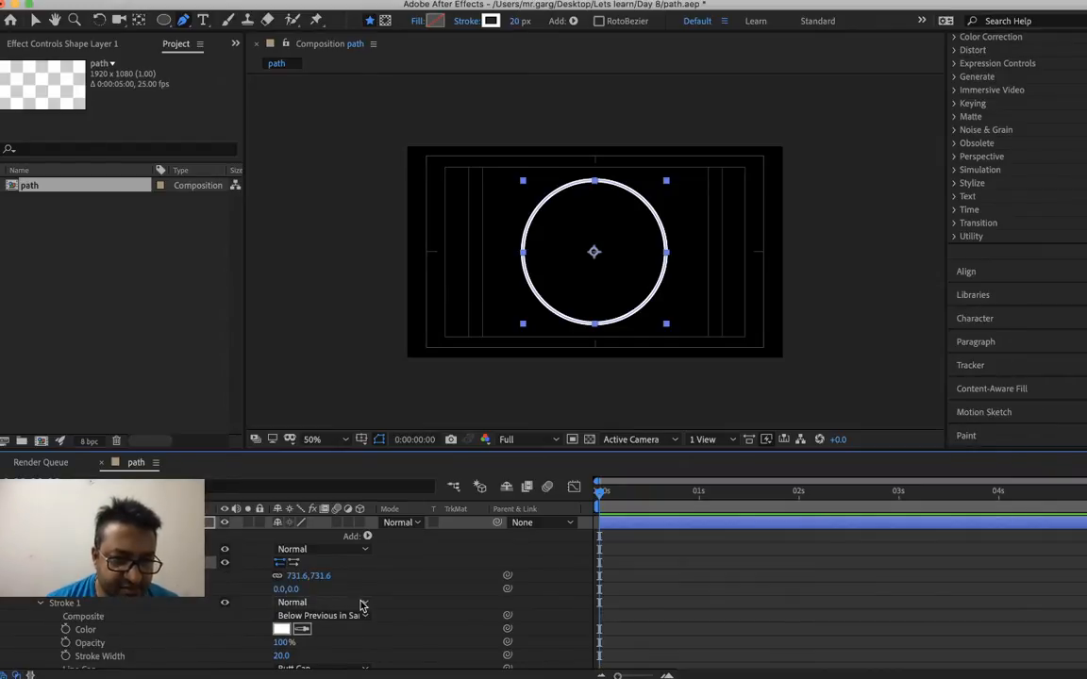
right_click(295, 578)
click(300, 584)
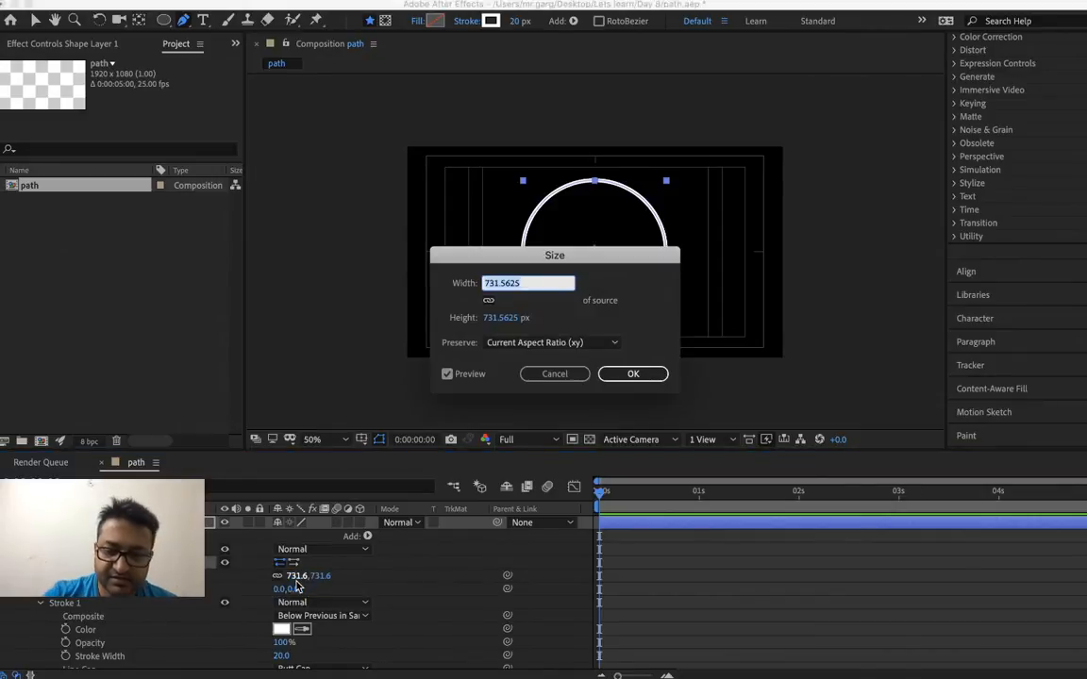
text(090)
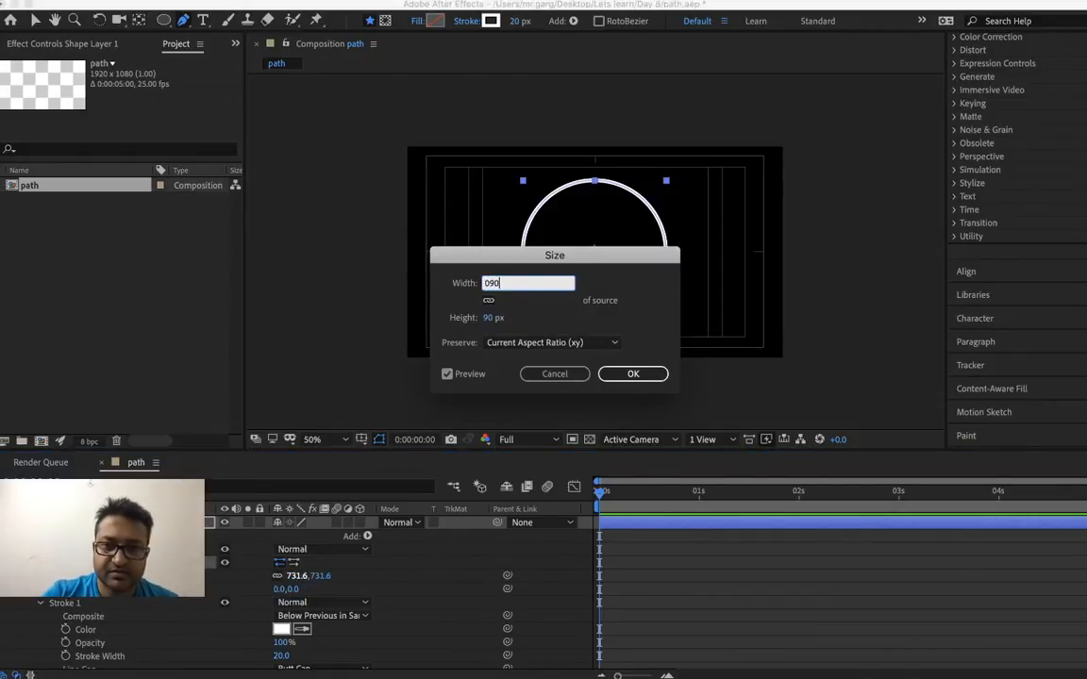
key(Return)
key(super+z)
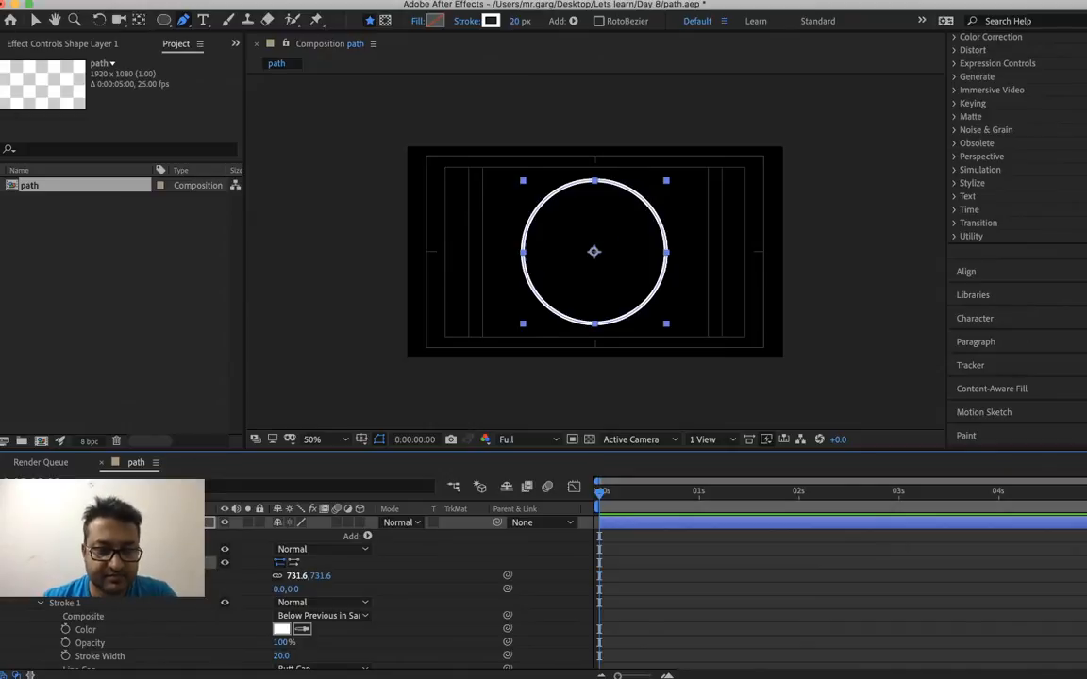
Add Trim Paths to the circle and set a 100% keyframe for its End property at 0 seconds
click(367, 537)
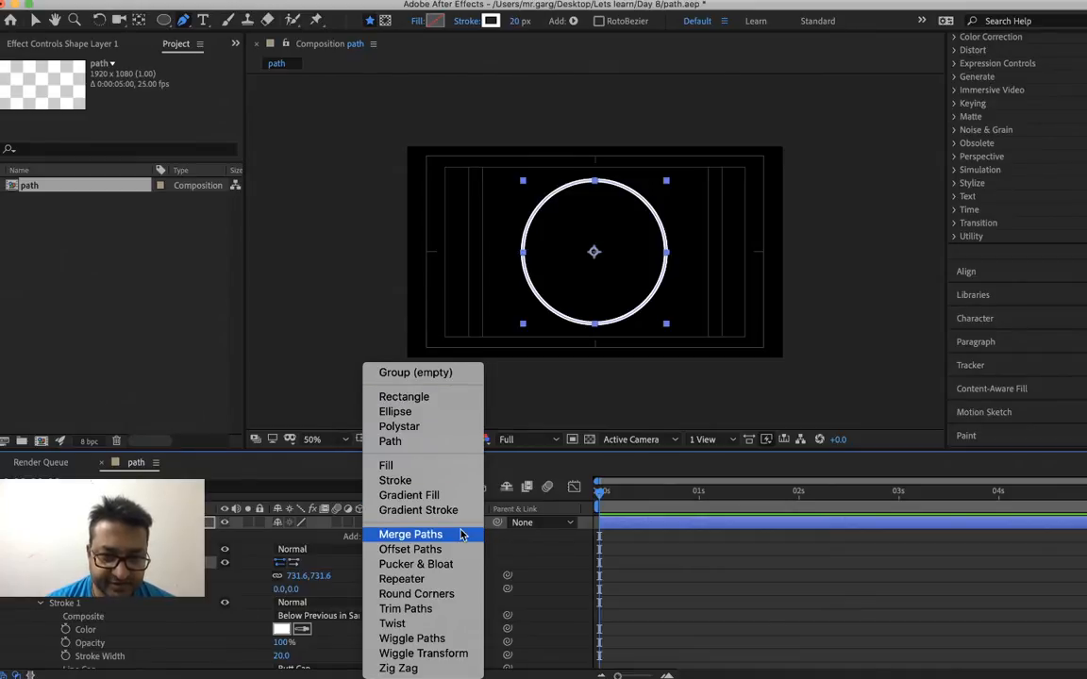
click(462, 611)
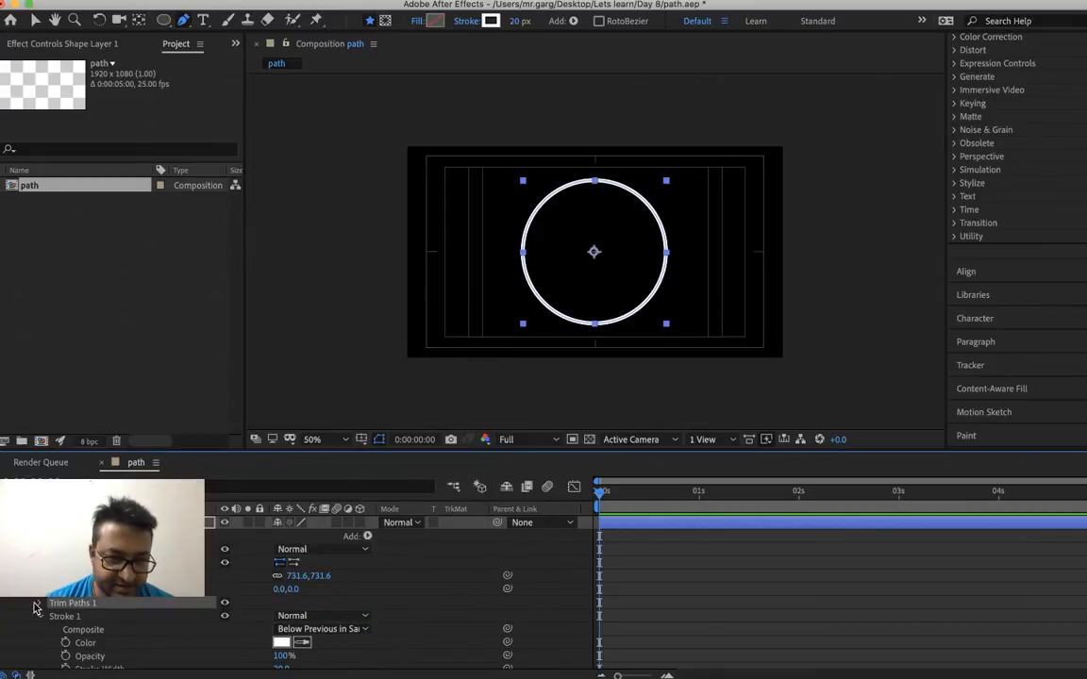
click(41, 605)
scroll(42, 608, down, 3)
click(65, 563)
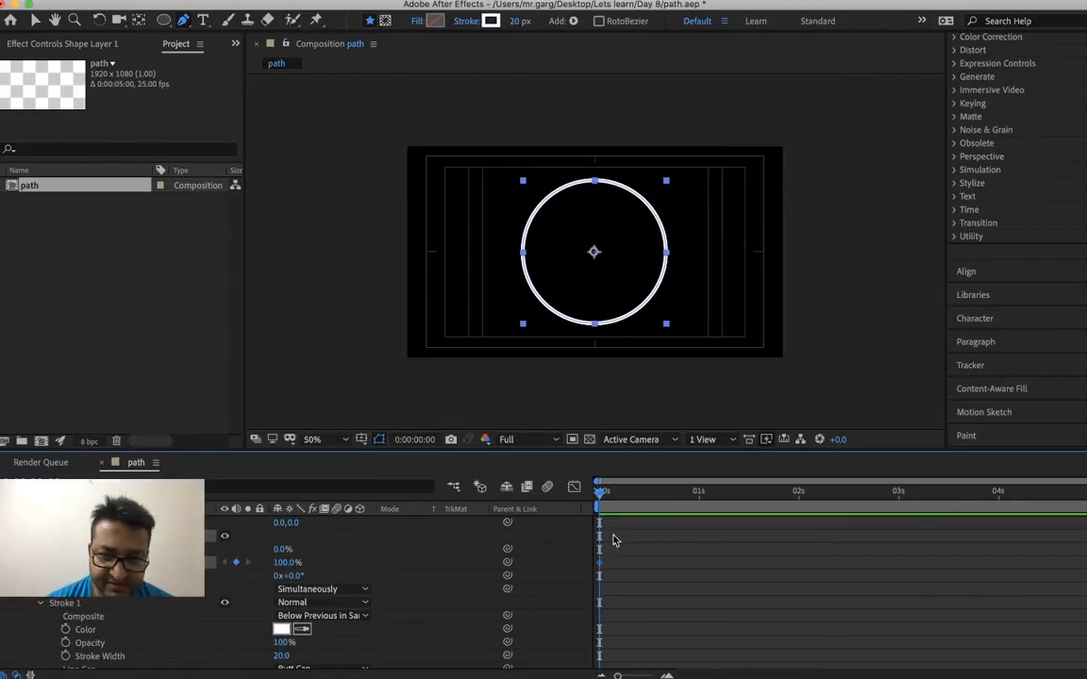
Set the Trim Paths End value to 0% at 0:00:02:00 as a second keyframe
click(801, 500)
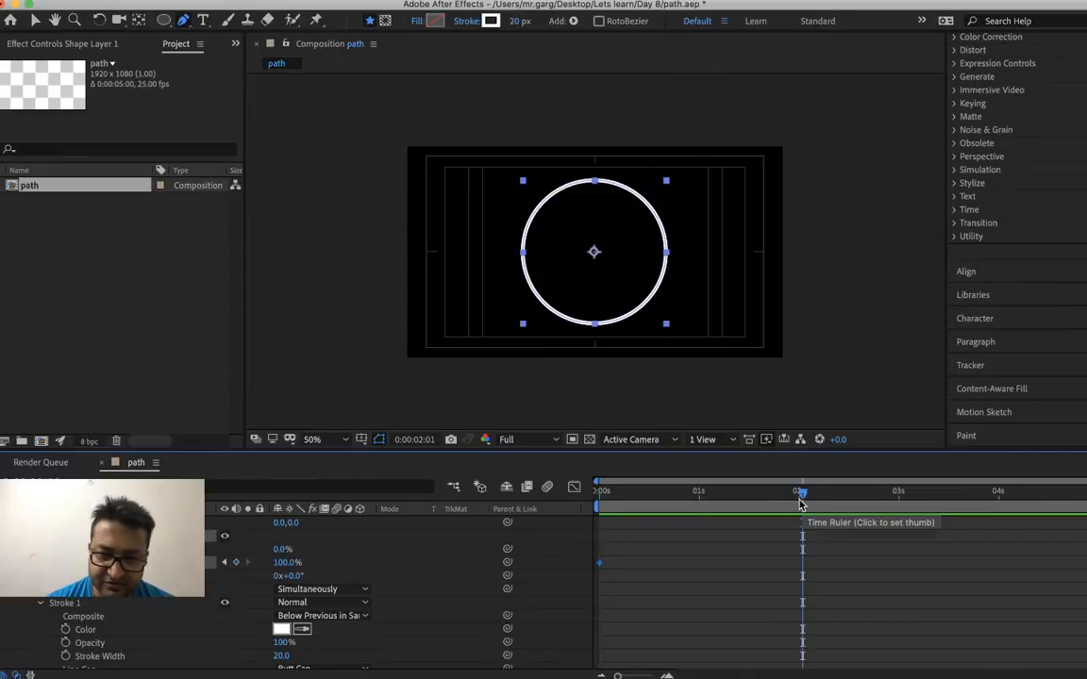
drag(802, 495, 799, 495)
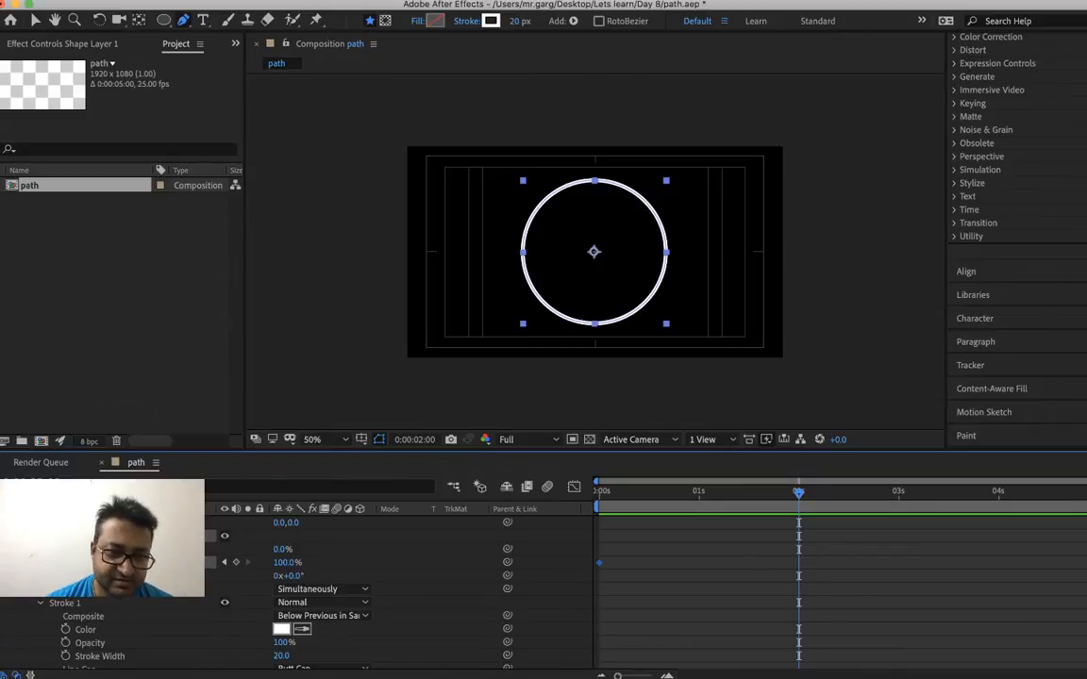
right_click(281, 565)
click(302, 571)
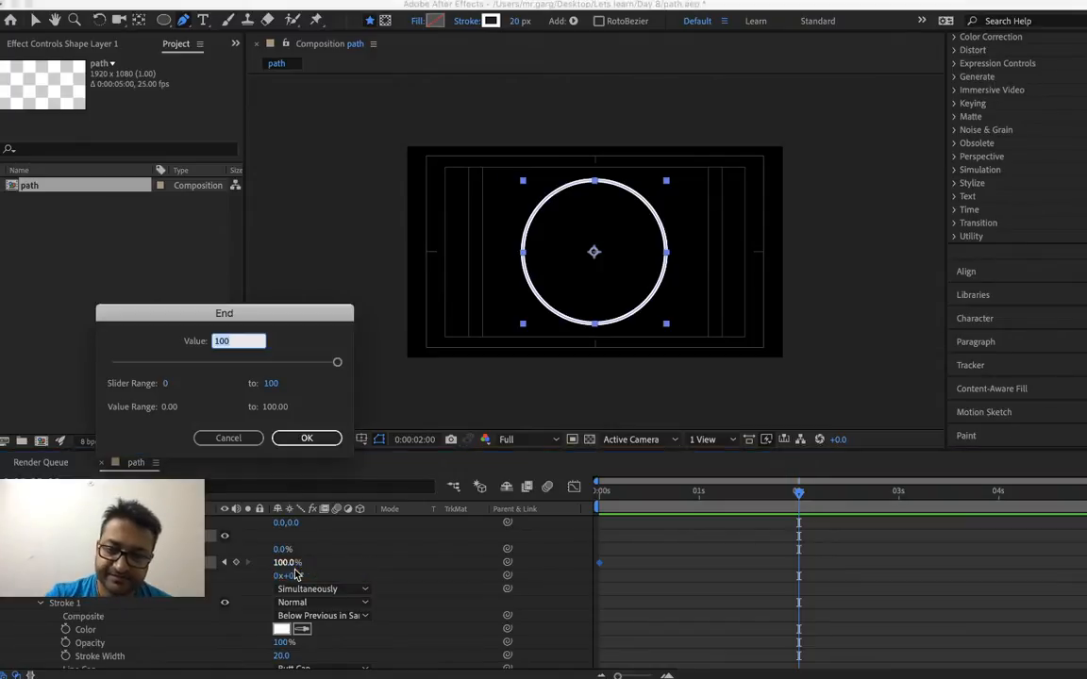
text(0)
key(Return)
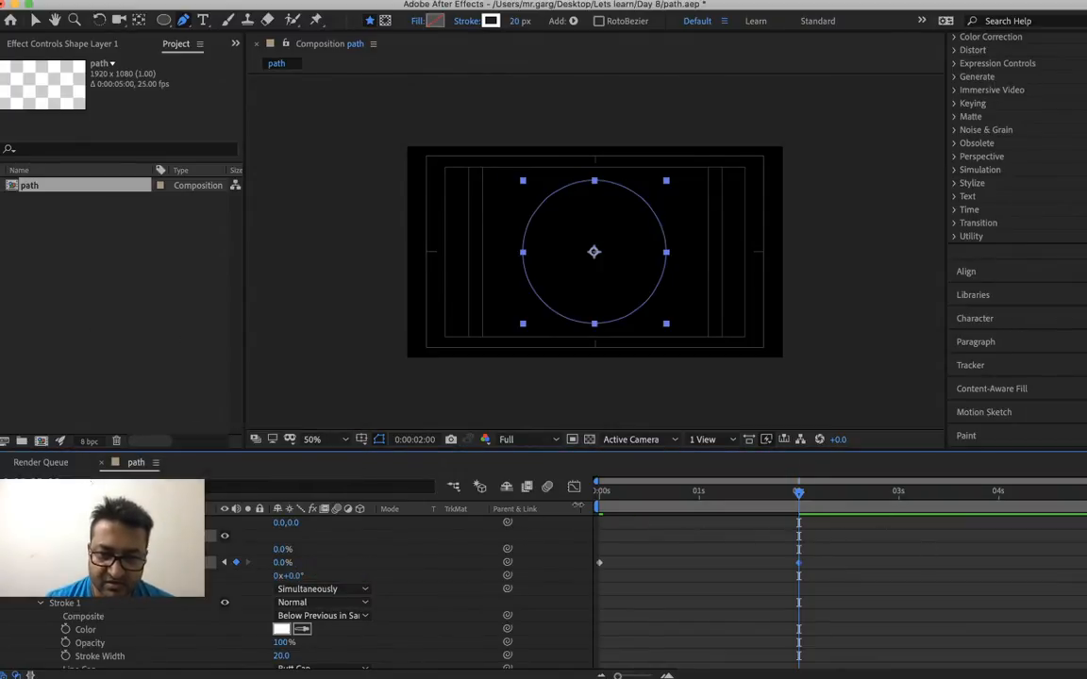
Return to the start of the composition and time-reverse the two Trim Paths End keyframes
click(602, 491)
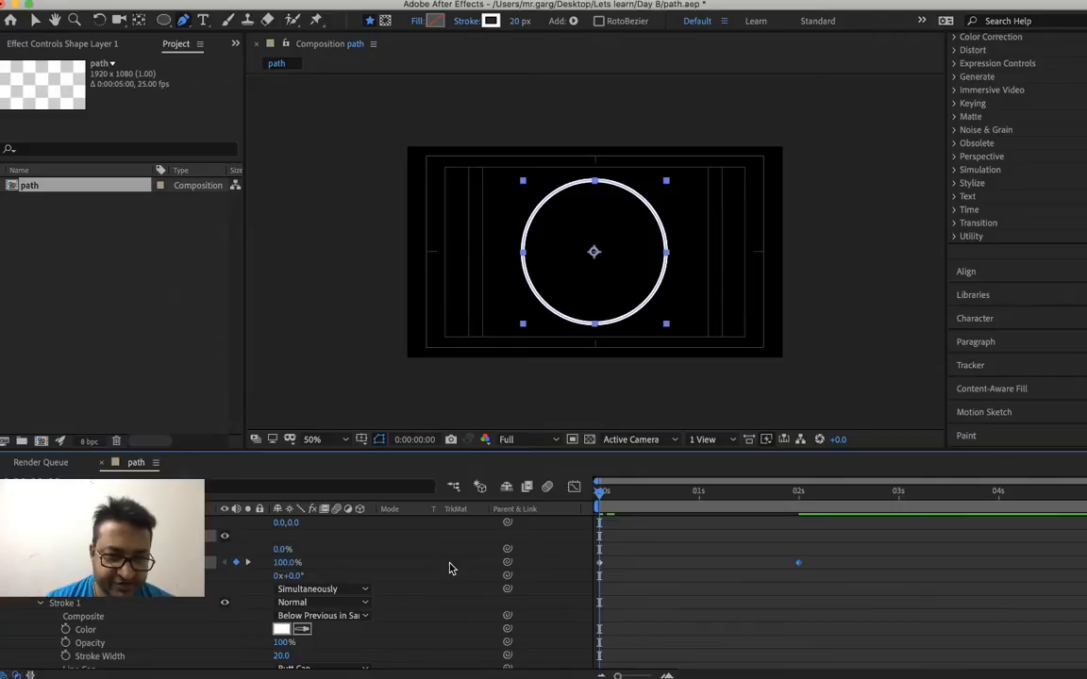
scroll(450, 568, up, 3)
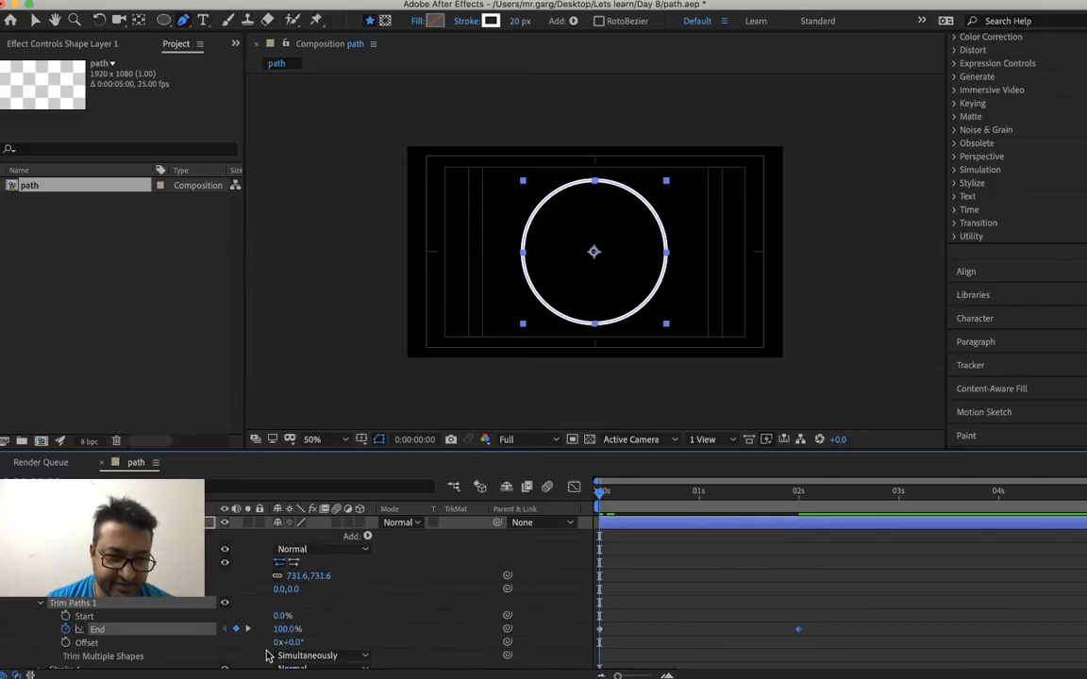
right_click(159, 632)
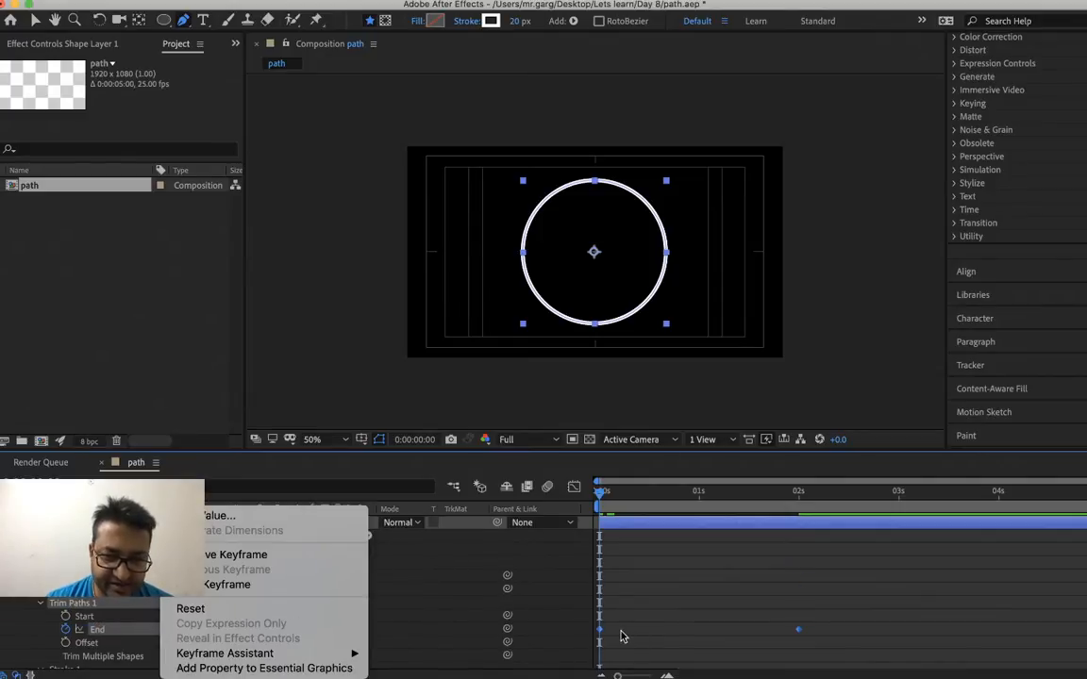
mouse_move(354, 653)
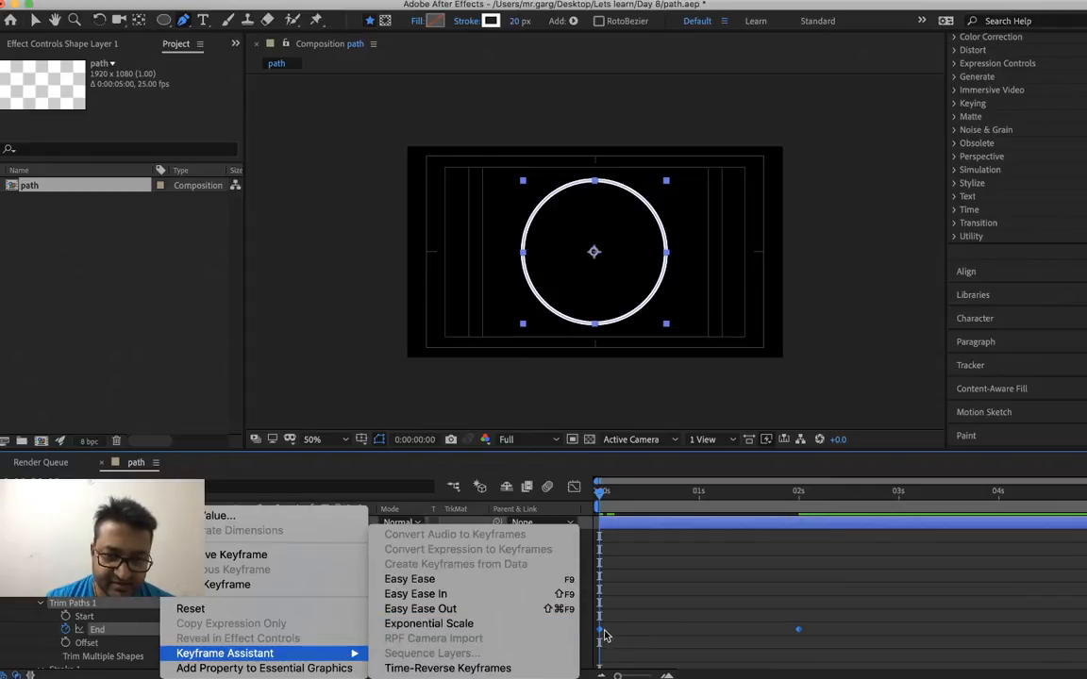
click(549, 670)
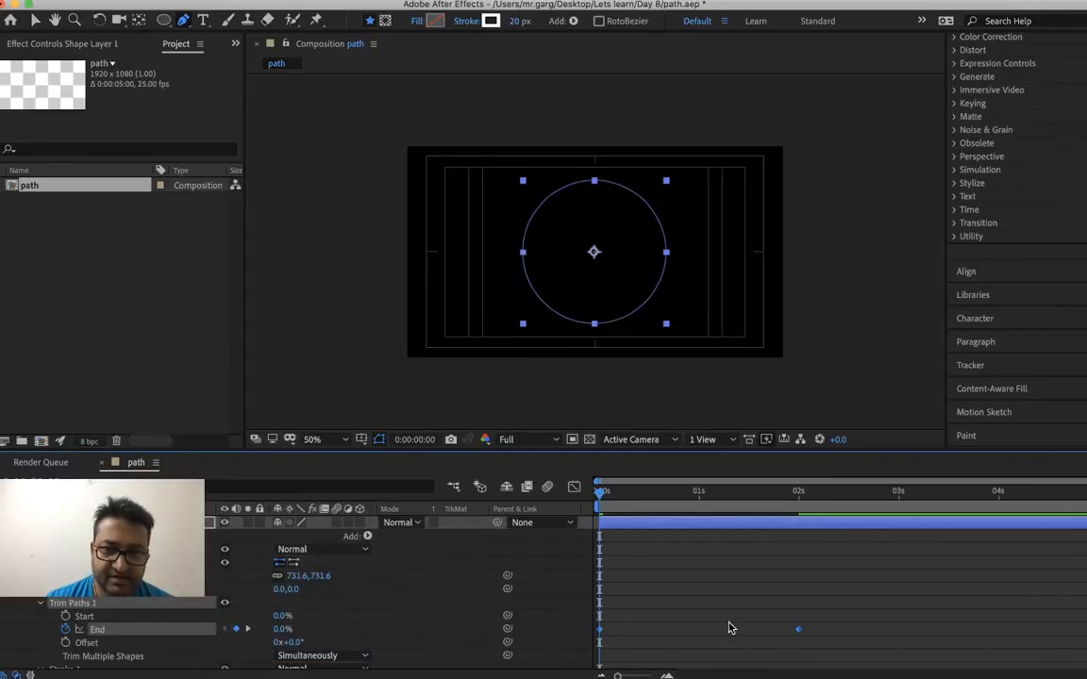
Preview the circle's drawing animation, move the current time to 0:00:02:03, and save the project
key(space)
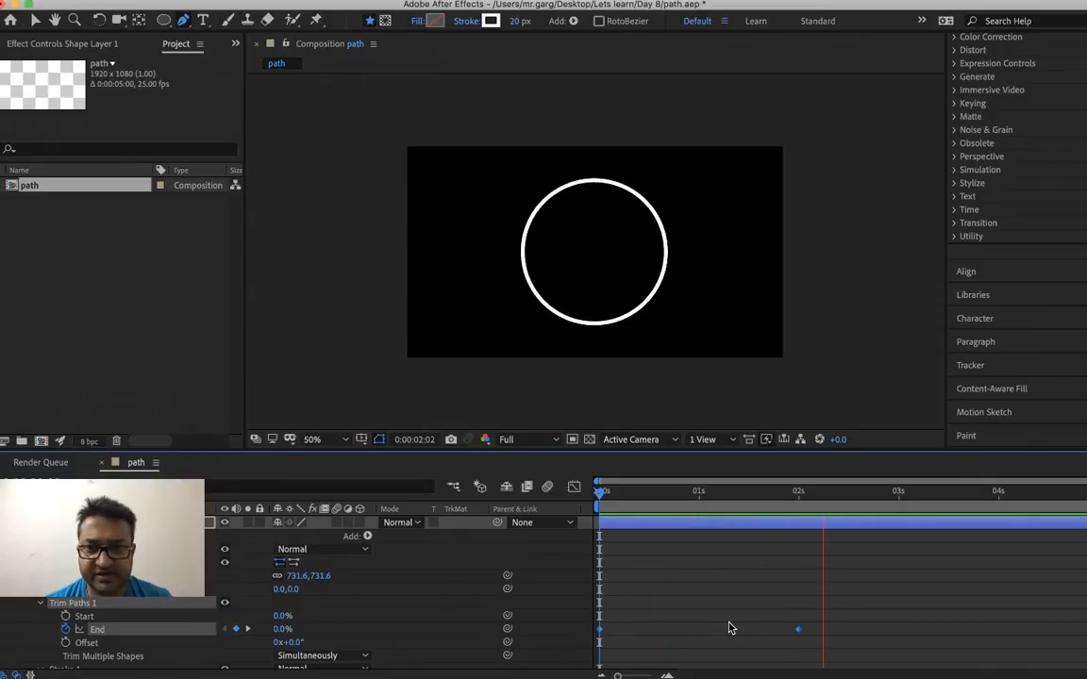
key(space)
mouse_move(620, 503)
mouse_down()
mouse_move(563, 509)
mouse_move(823, 521)
mouse_move(637, 533)
mouse_move(815, 548)
mouse_move(619, 565)
mouse_move(809, 597)
mouse_up()
key(super+s)
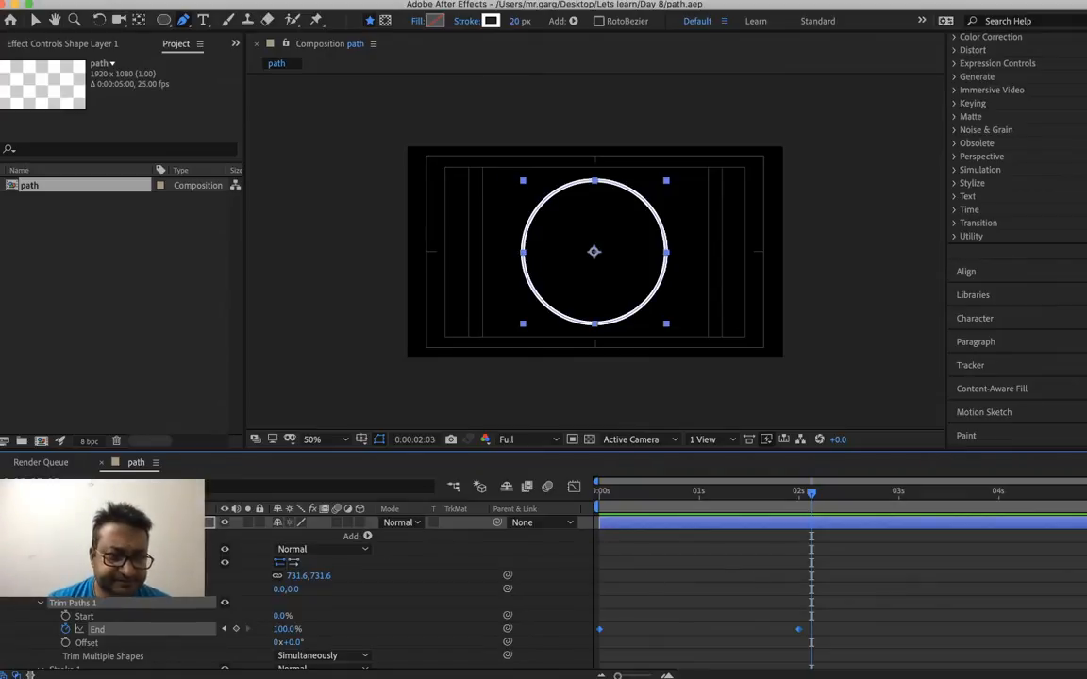
Collapse the circle layer's properties and create a white 1920 x 1080 px solid above it
click(5, 522)
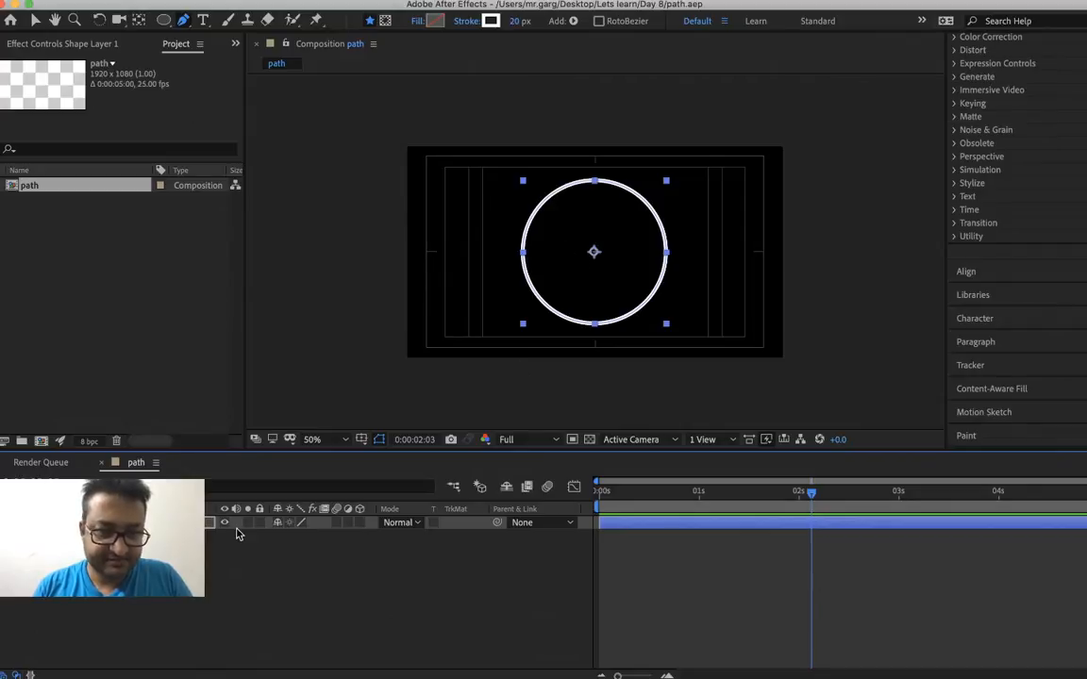
key(super+y)
key(Return)
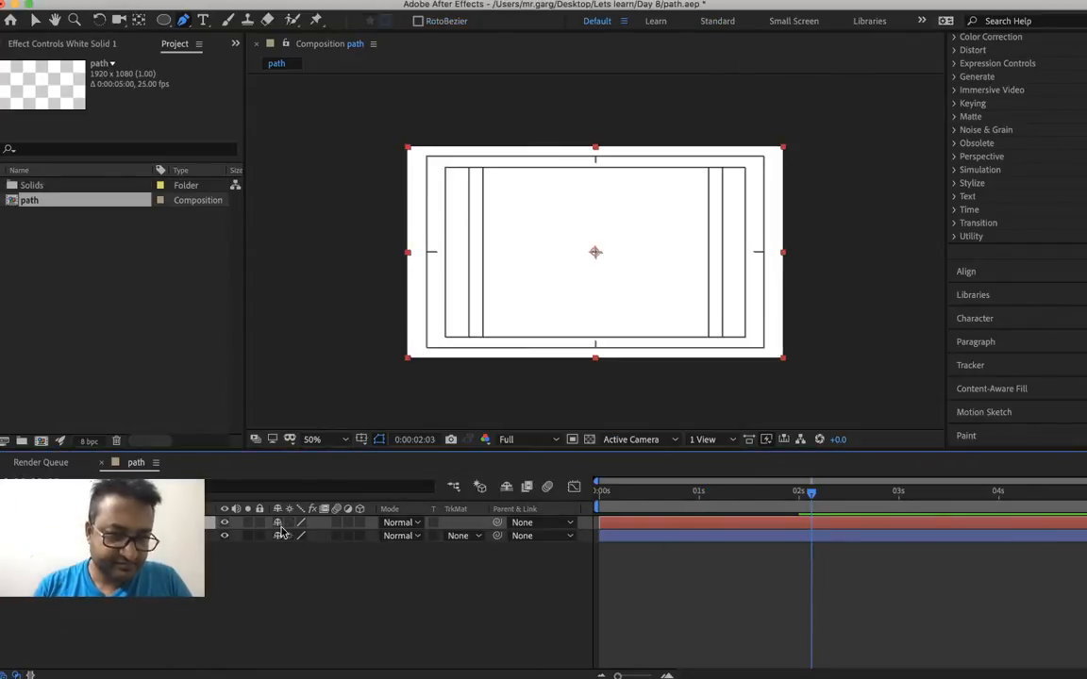
Mask the white solid with a small circle drawn from the composition's centre, keeping the solid hidden only while drawing
click(224, 523)
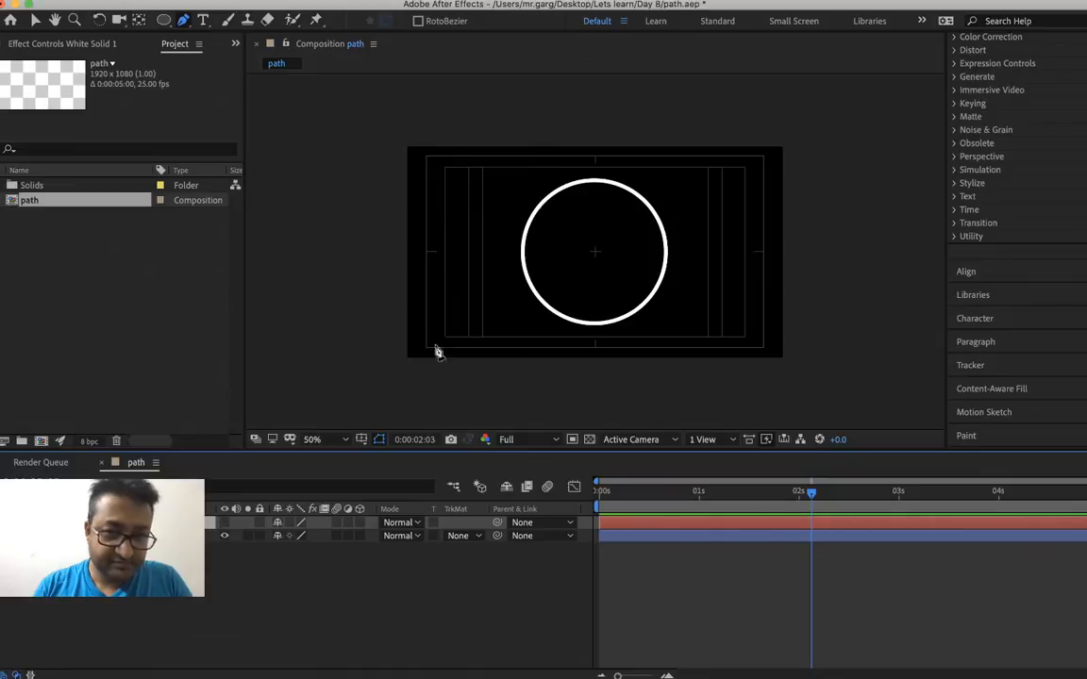
key(q)
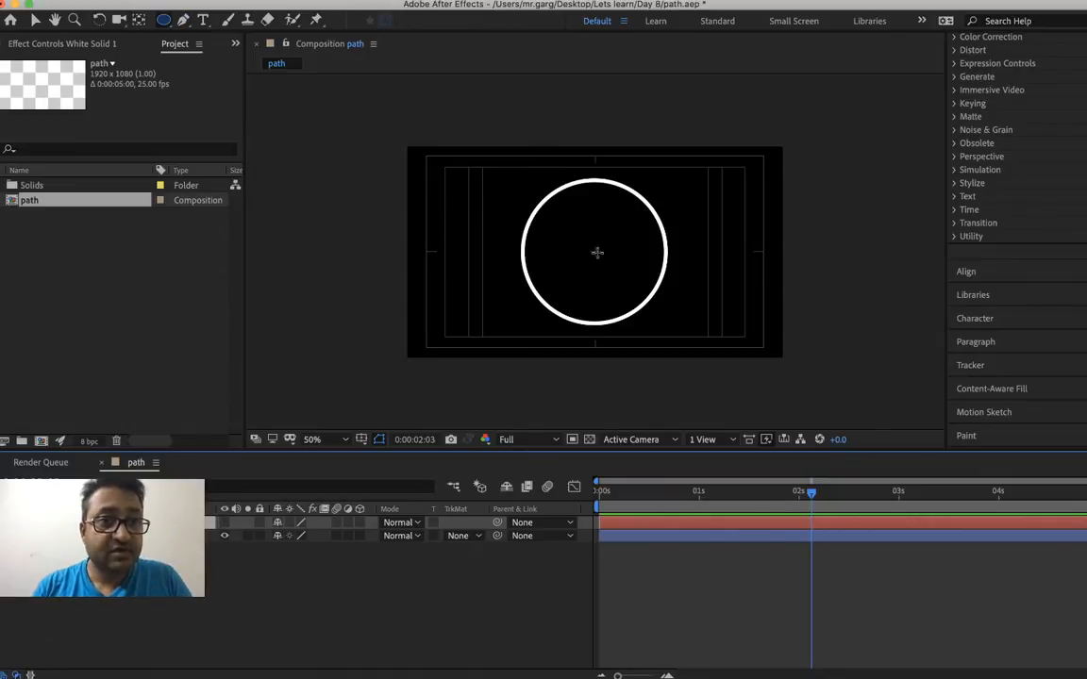
drag(596, 251, 609, 269)
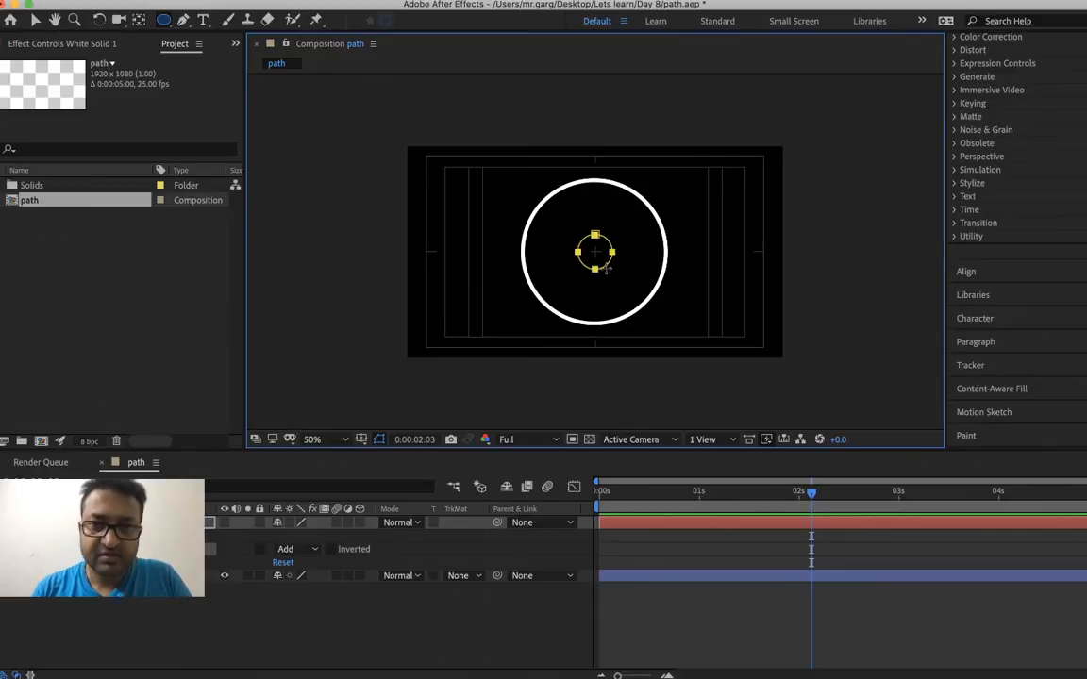
click(226, 523)
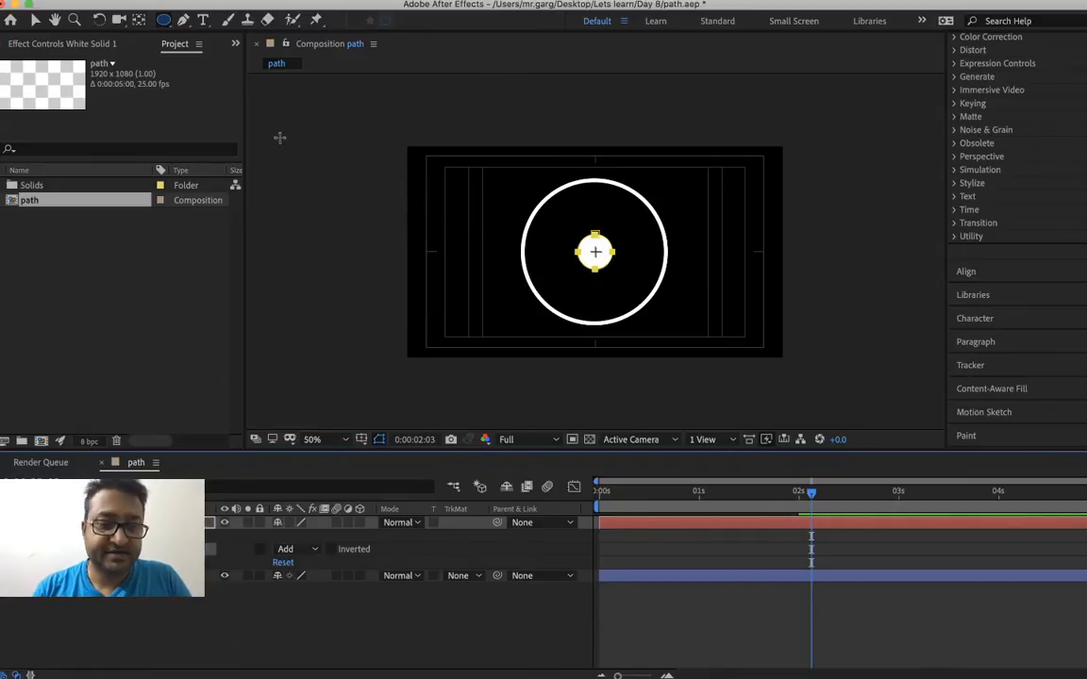
Change the masked solid's color to Sea Foam in its solid settings
key(super+shift+y)
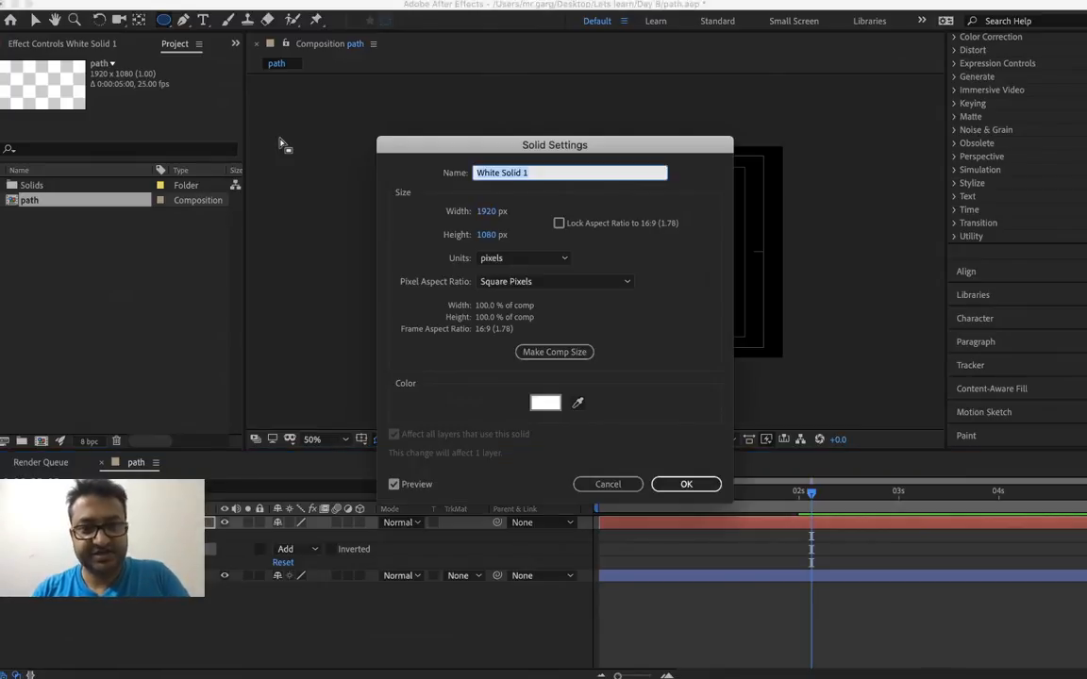
click(540, 404)
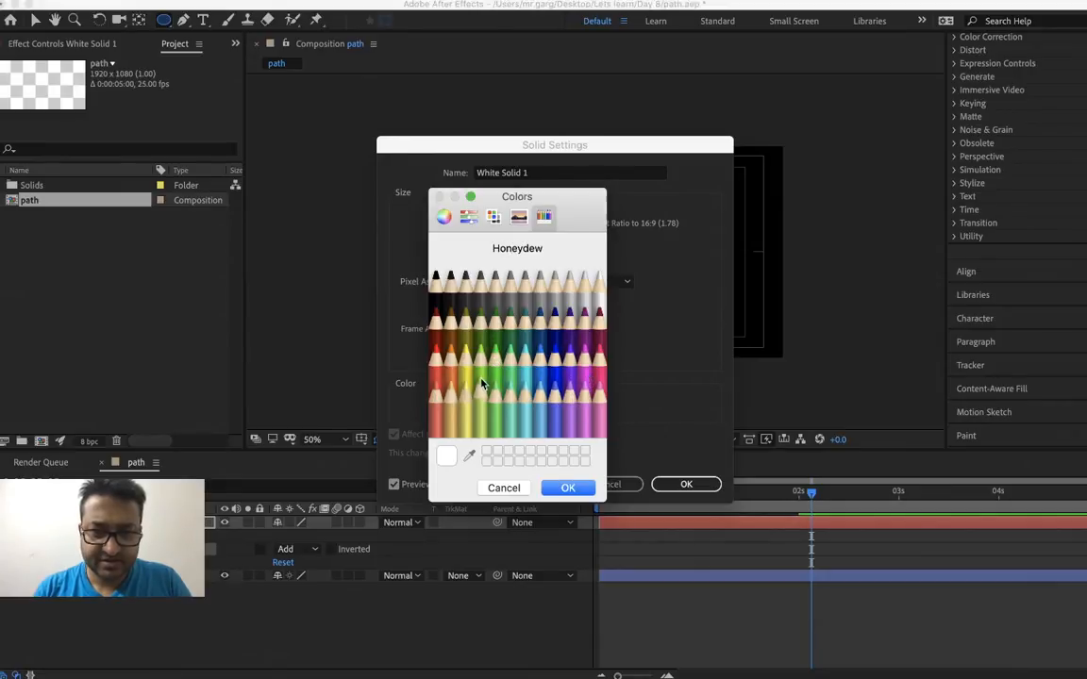
click(498, 410)
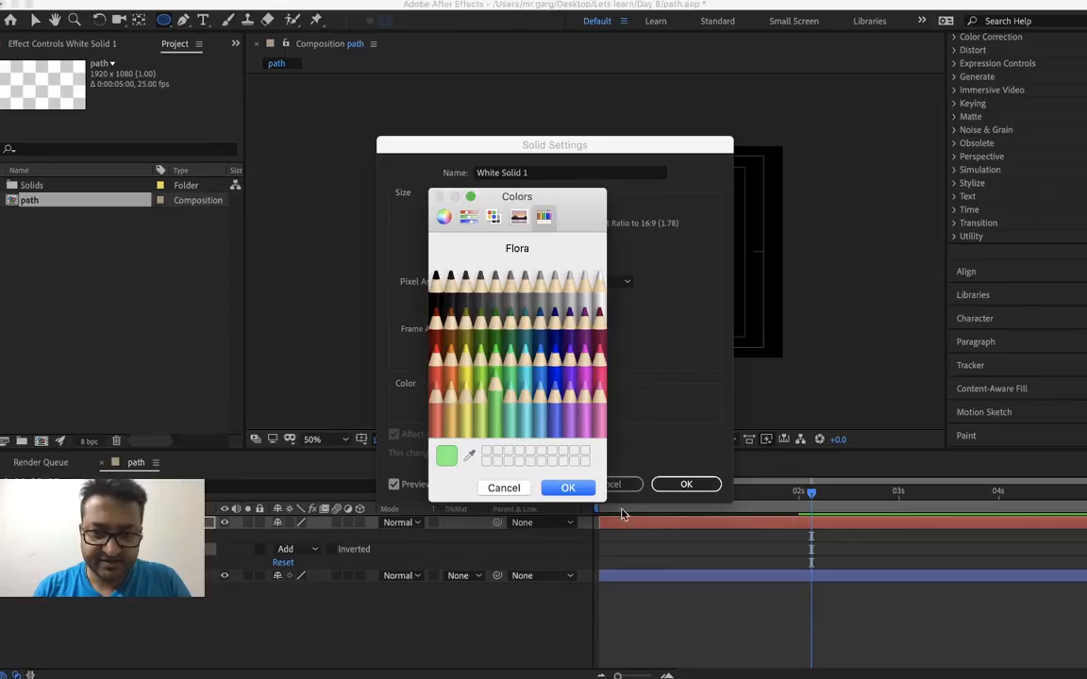
click(509, 345)
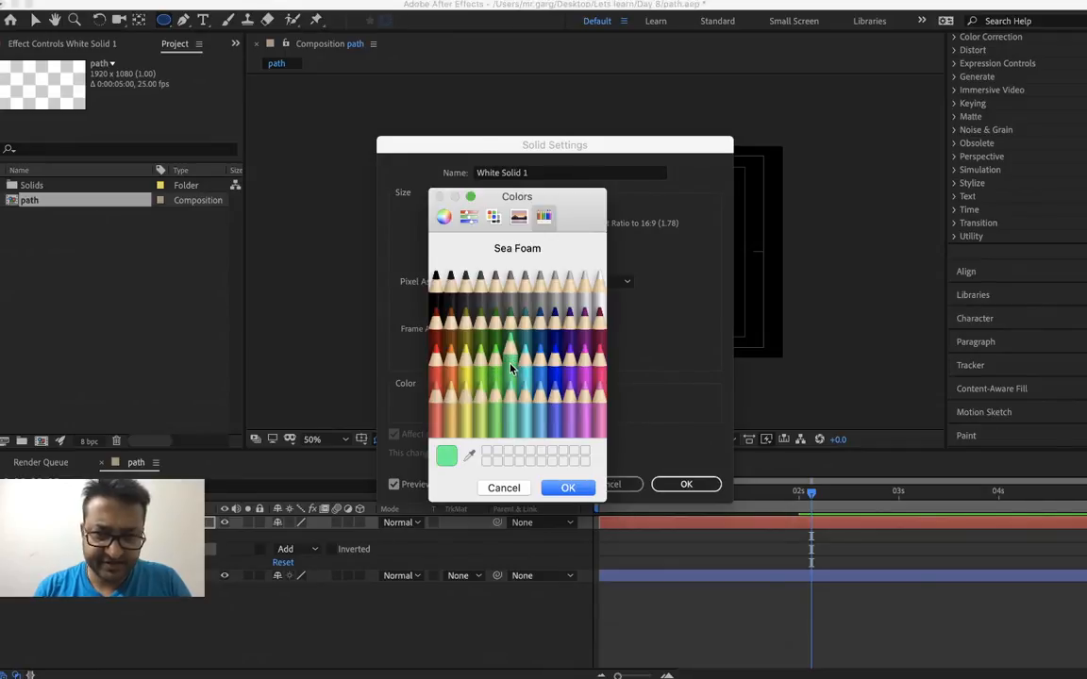
click(561, 486)
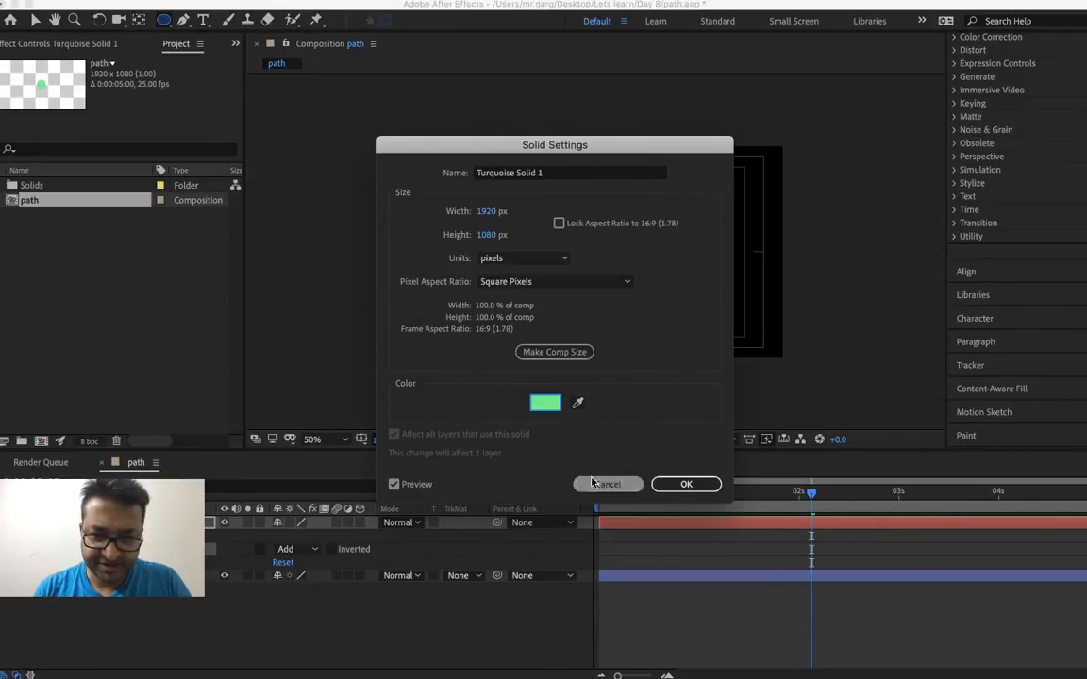
click(666, 483)
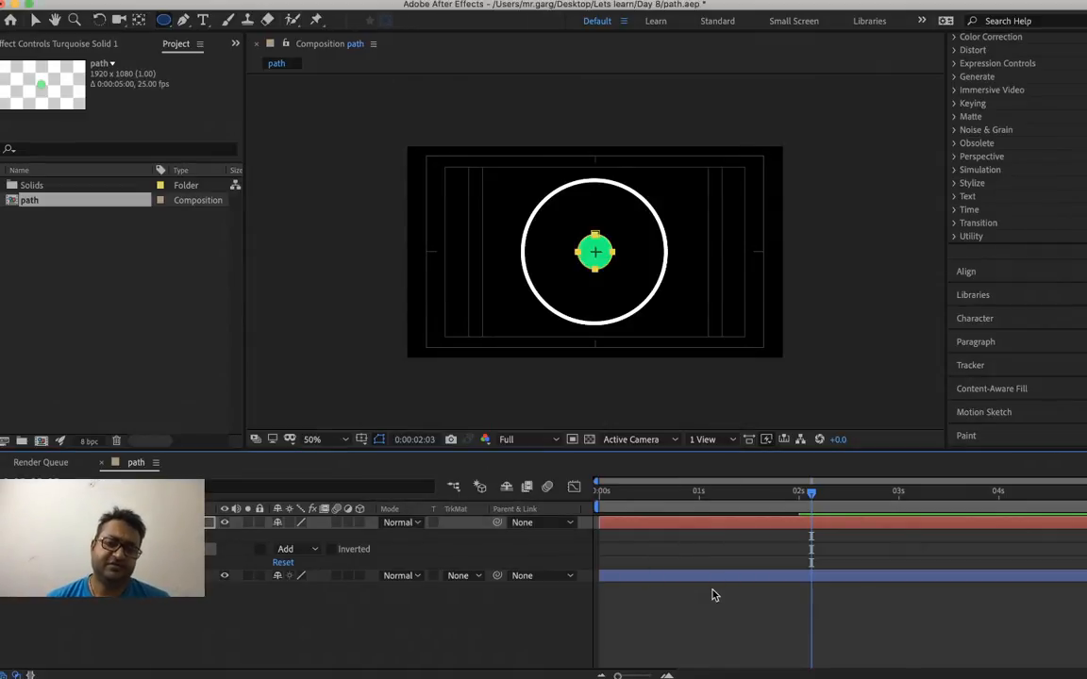
Scrub and play the circle's drawing animation with the green dot at its centre, ending at 0:00:02:07
mouse_move(636, 491)
mouse_down()
mouse_move(585, 515)
mouse_move(821, 535)
mouse_move(601, 535)
mouse_move(808, 553)
mouse_move(552, 550)
mouse_move(765, 572)
mouse_up()
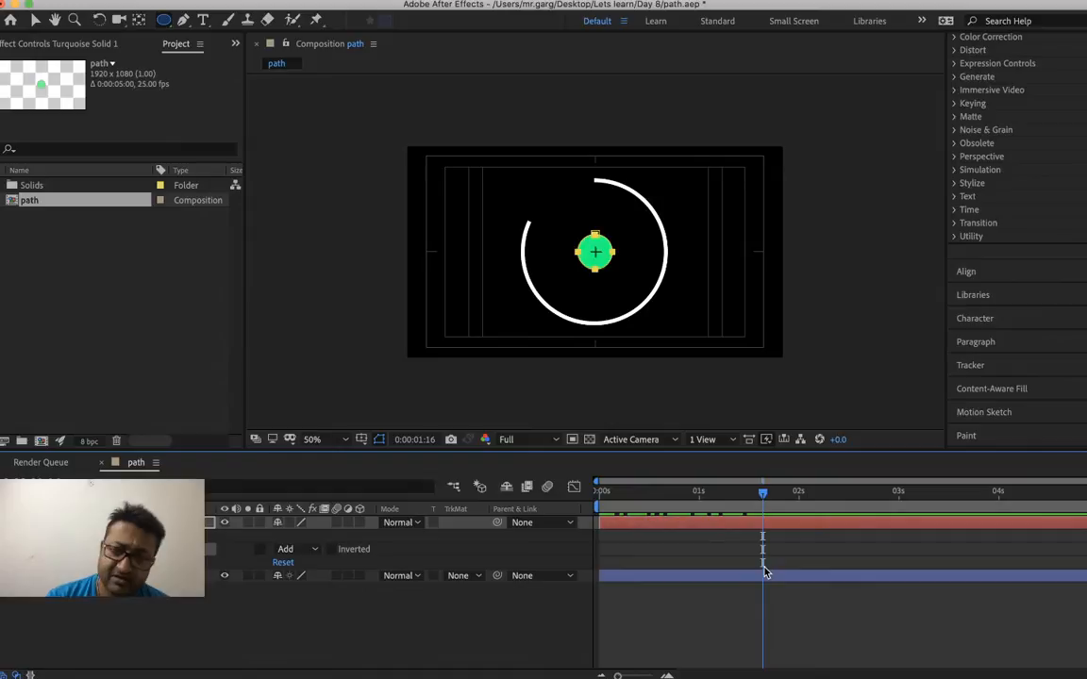
click(627, 492)
mouse_move(640, 504)
mouse_down()
mouse_move(795, 512)
mouse_move(625, 517)
mouse_move(791, 532)
mouse_move(660, 538)
mouse_move(805, 535)
mouse_move(607, 561)
mouse_move(789, 556)
mouse_move(564, 544)
mouse_move(767, 577)
mouse_move(631, 590)
mouse_move(685, 587)
mouse_move(555, 613)
mouse_move(827, 585)
mouse_up()
key(space)
key(space)
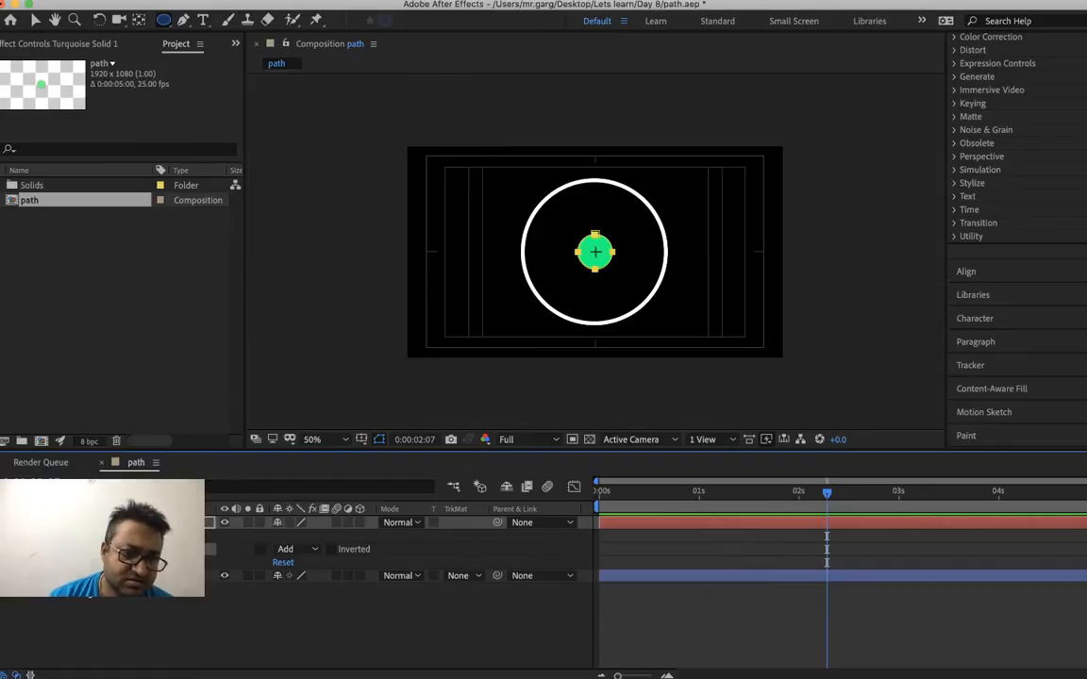
Convert the stroked circle's Path 1 to a Bezier path and copy its Path property
click(3, 576)
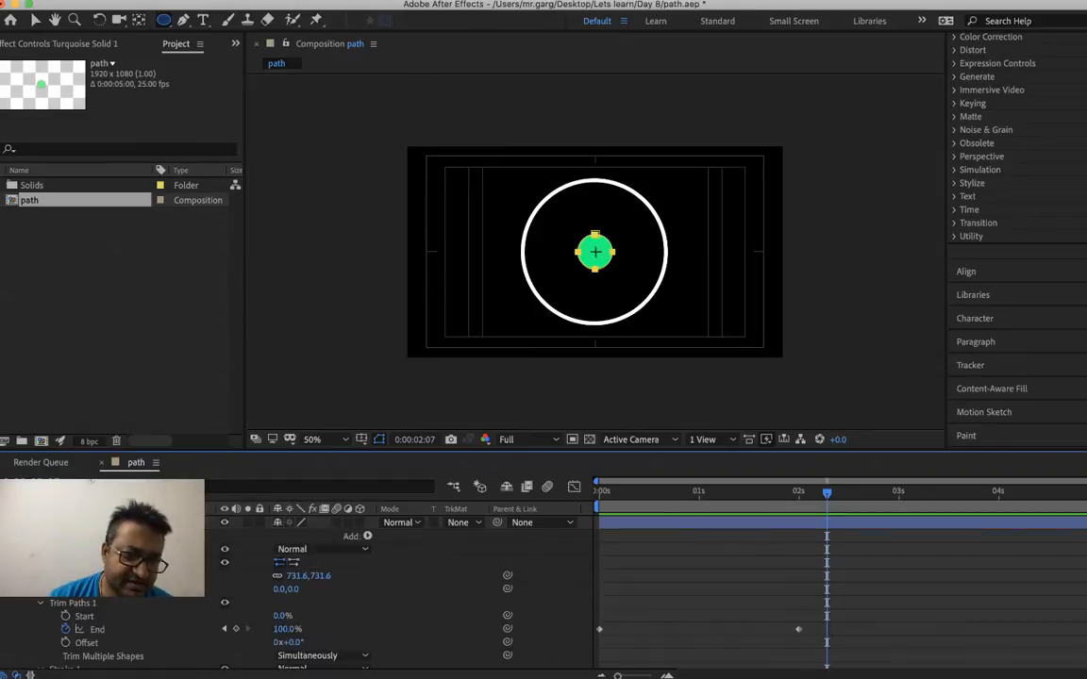
right_click(89, 566)
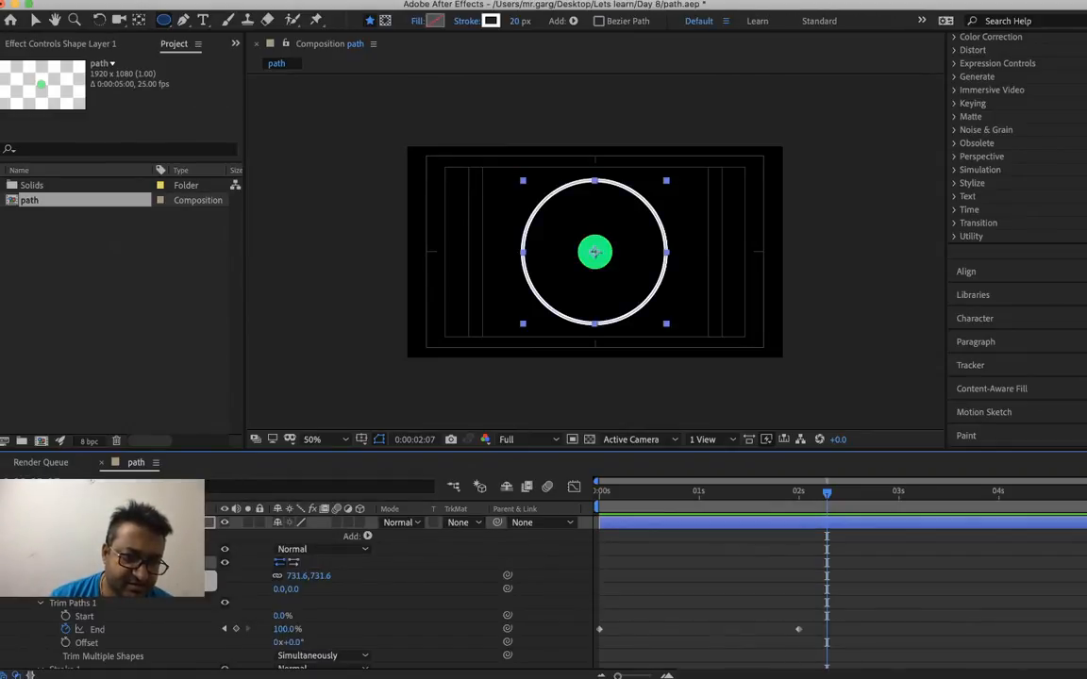
scroll(377, 604, down, 1)
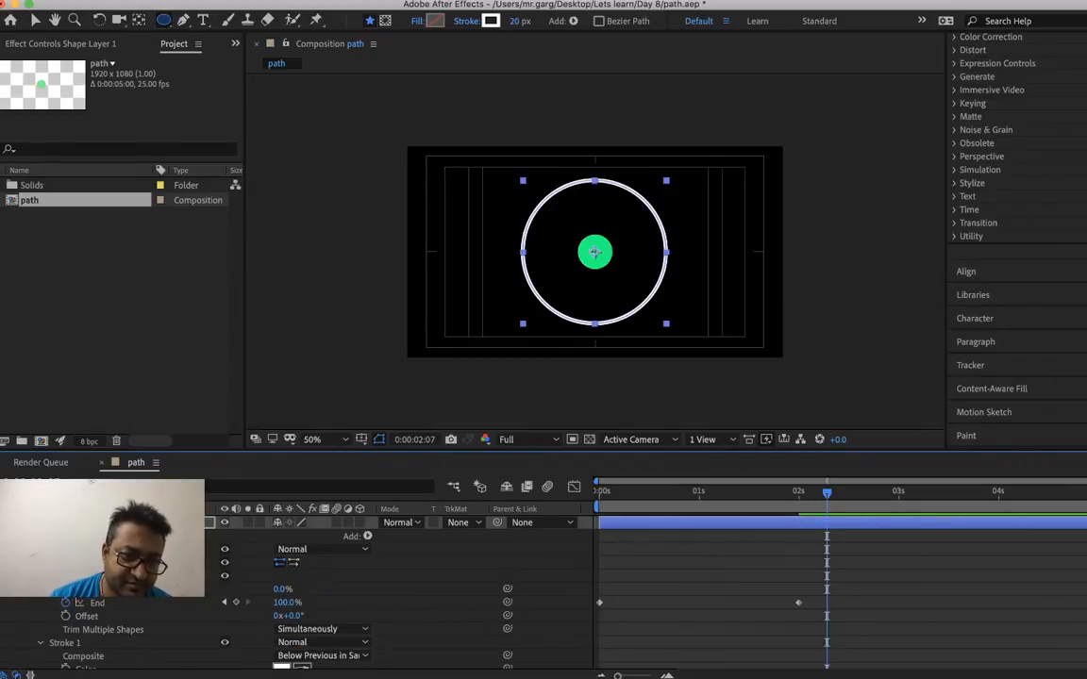
scroll(377, 595, up, 1)
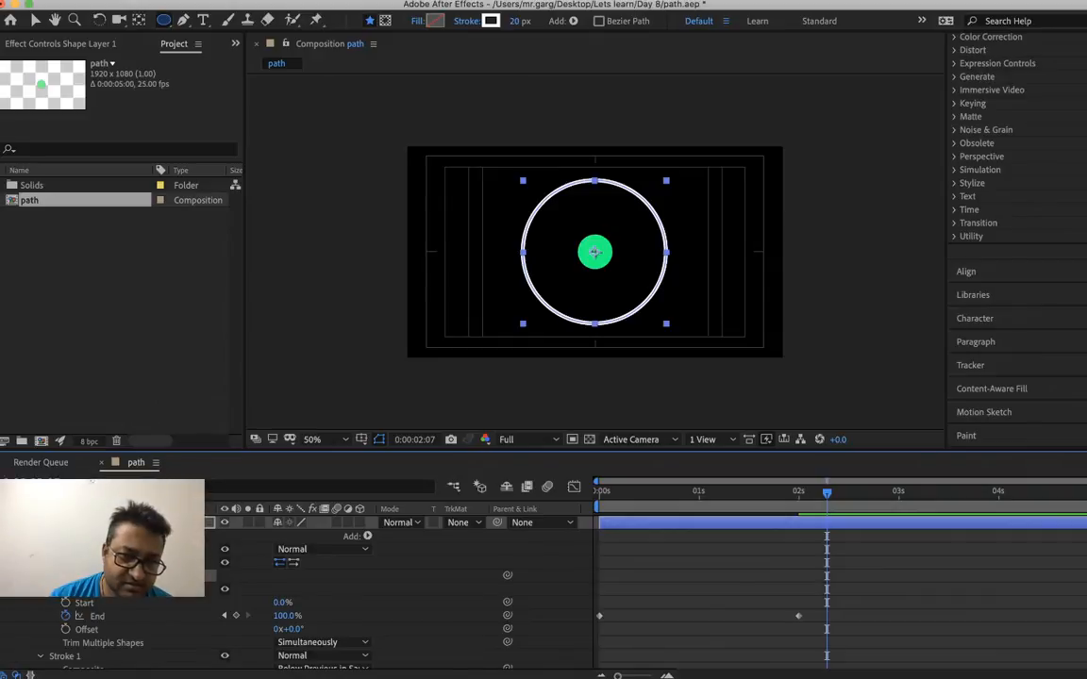
right_click(87, 576)
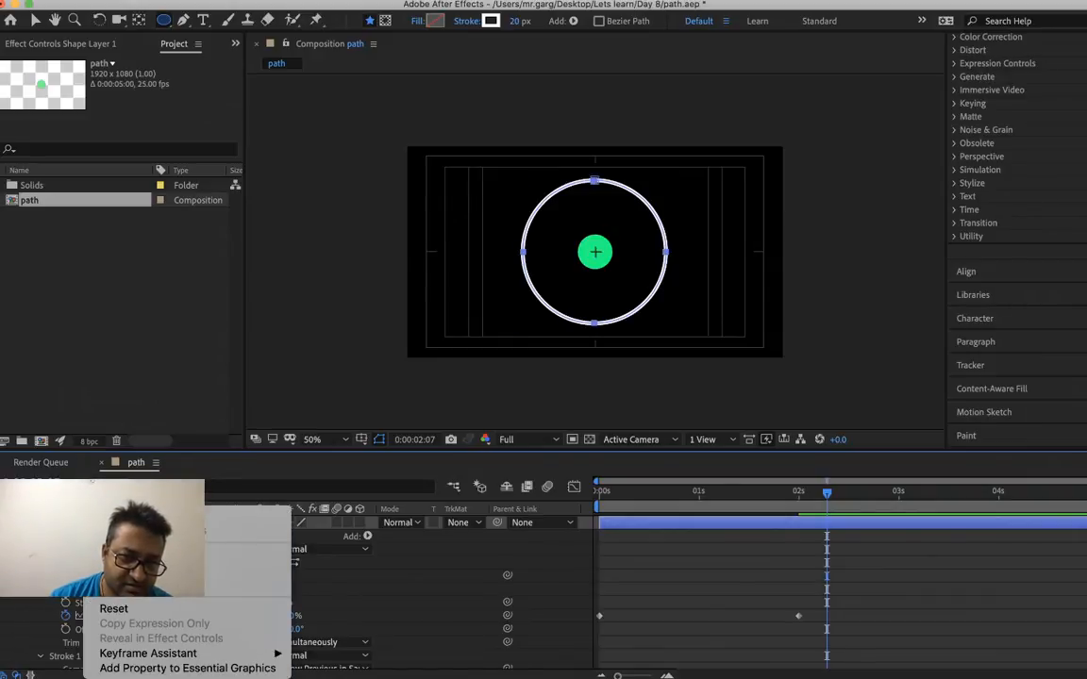
key(Escape)
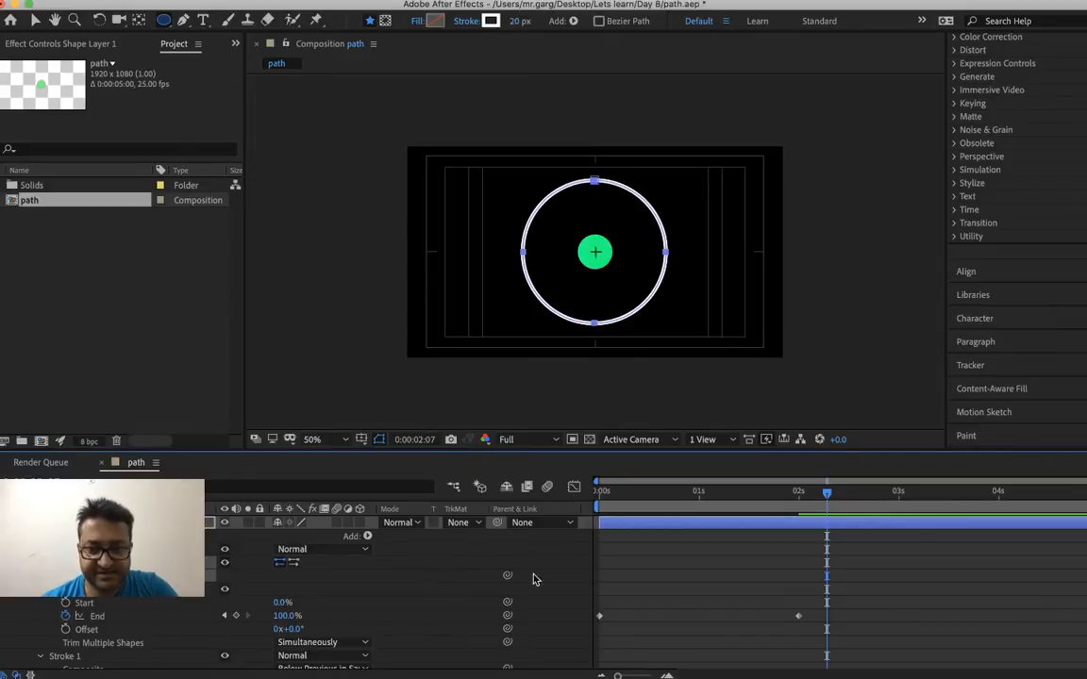
Add a Position keyframe to the green solid at 0:00:00:00 and paste the copied circle path into Position
scroll(638, 578, up, 3)
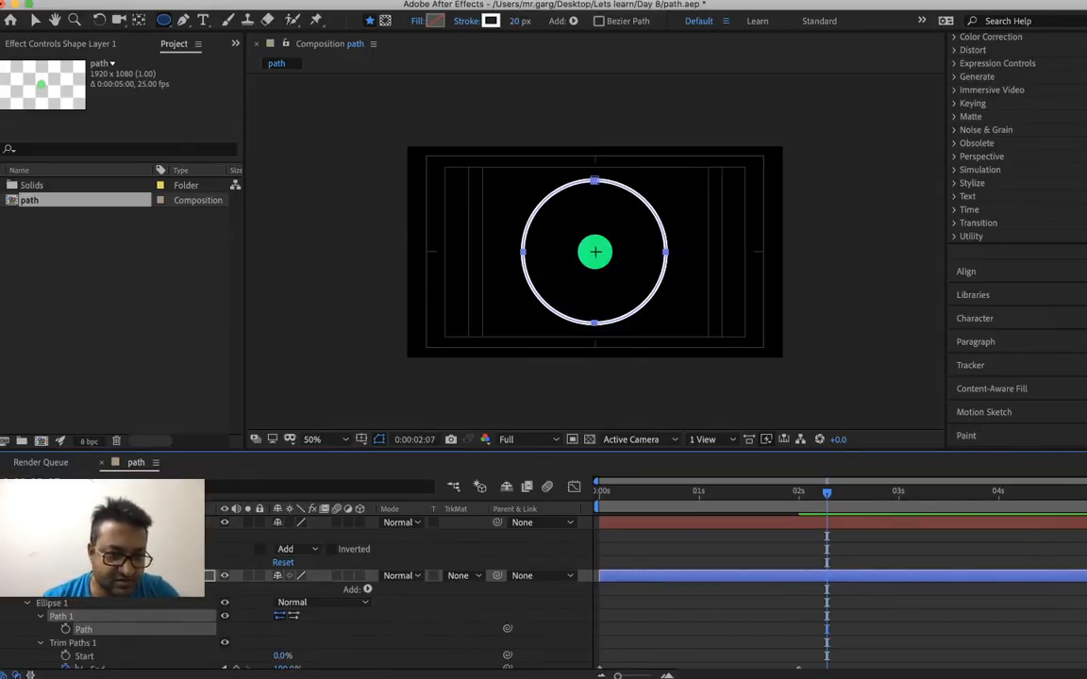
right_click(97, 523)
key(Escape)
key(p)
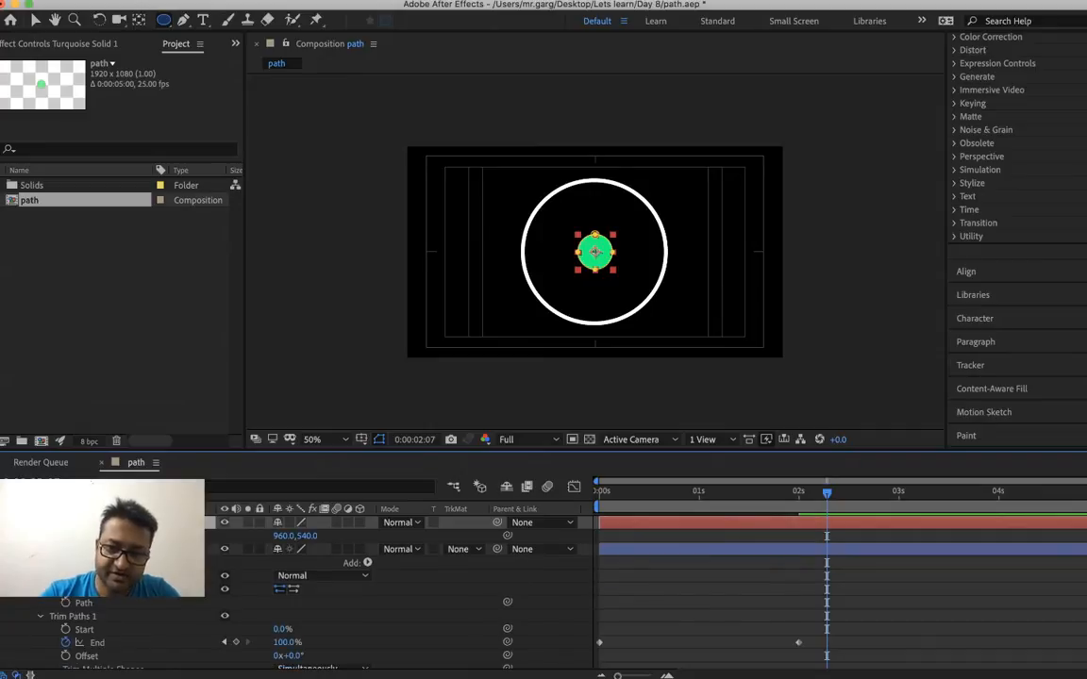
key(Home)
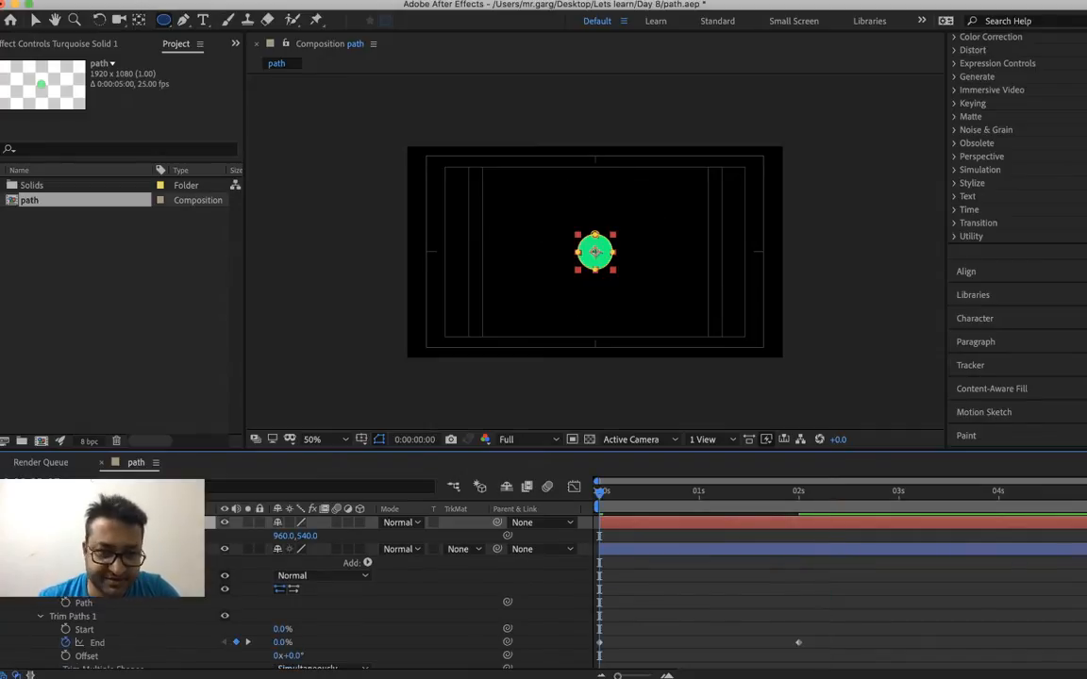
key(alt+shift+p)
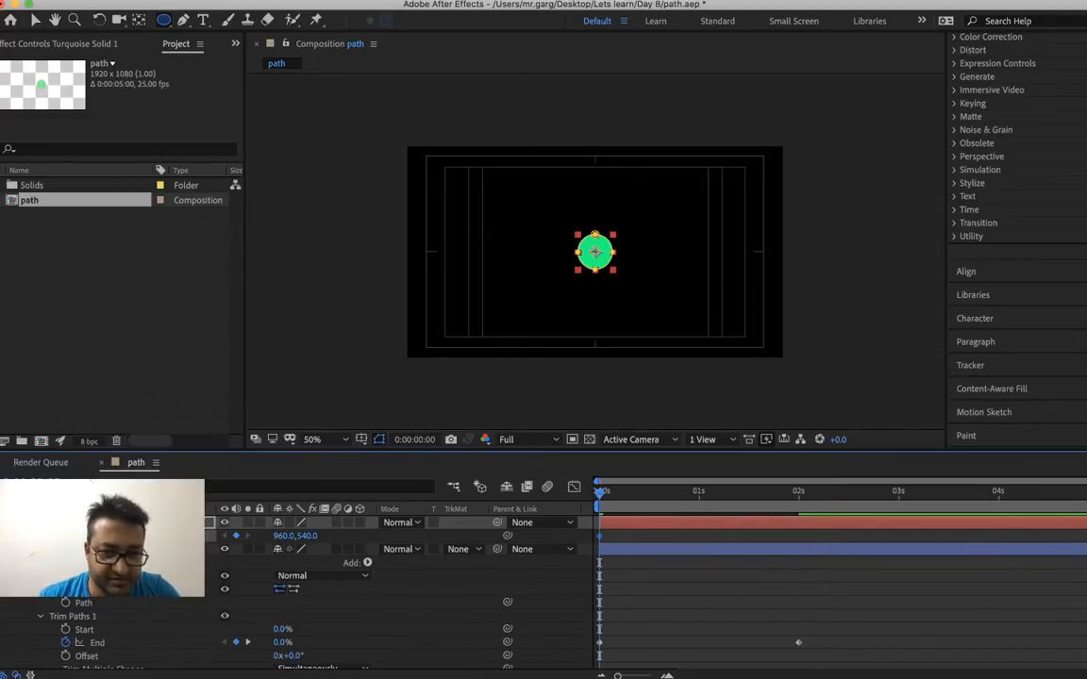
key(cmd+v)
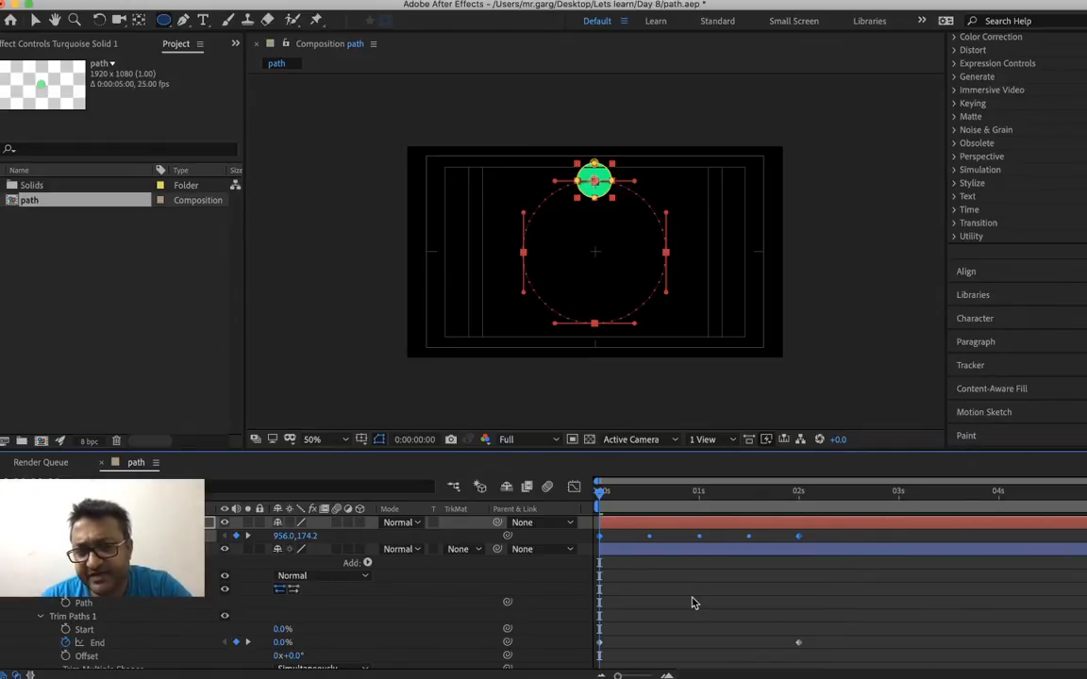
Preview the green dot travelling along the circle as it is drawn, and save the project
key(space)
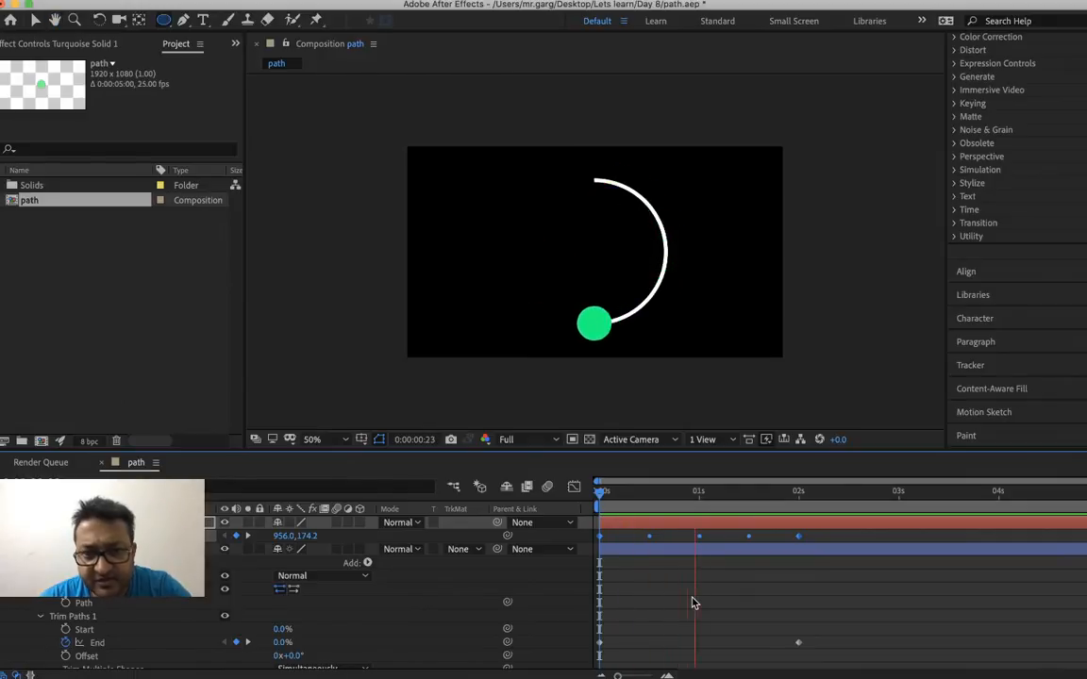
key(space)
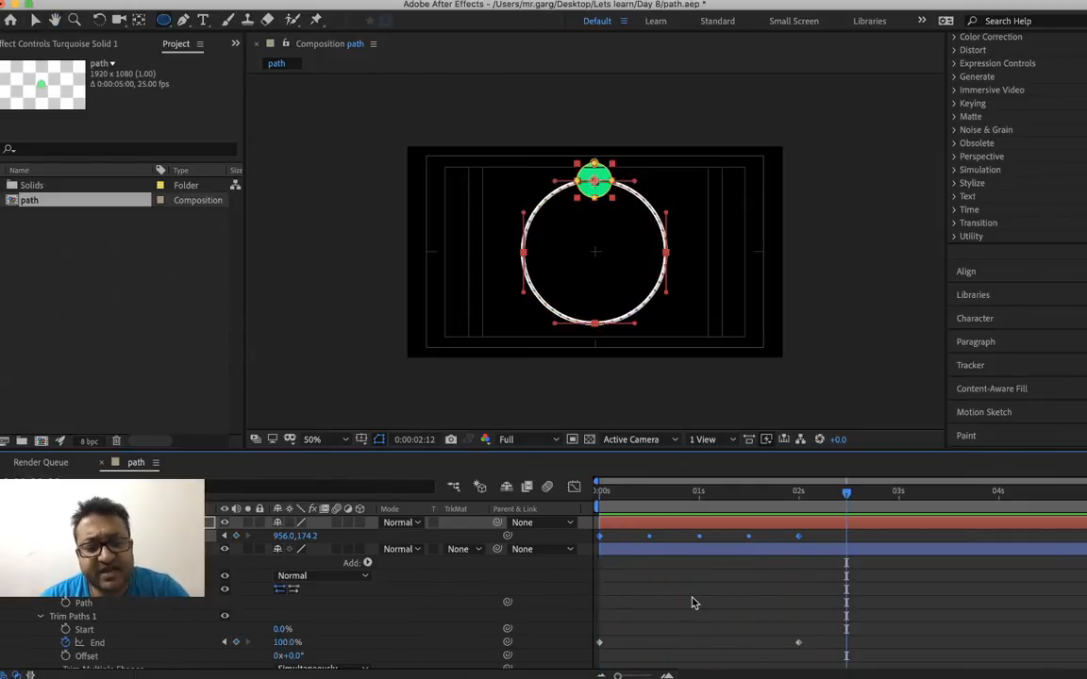
key(super+s)
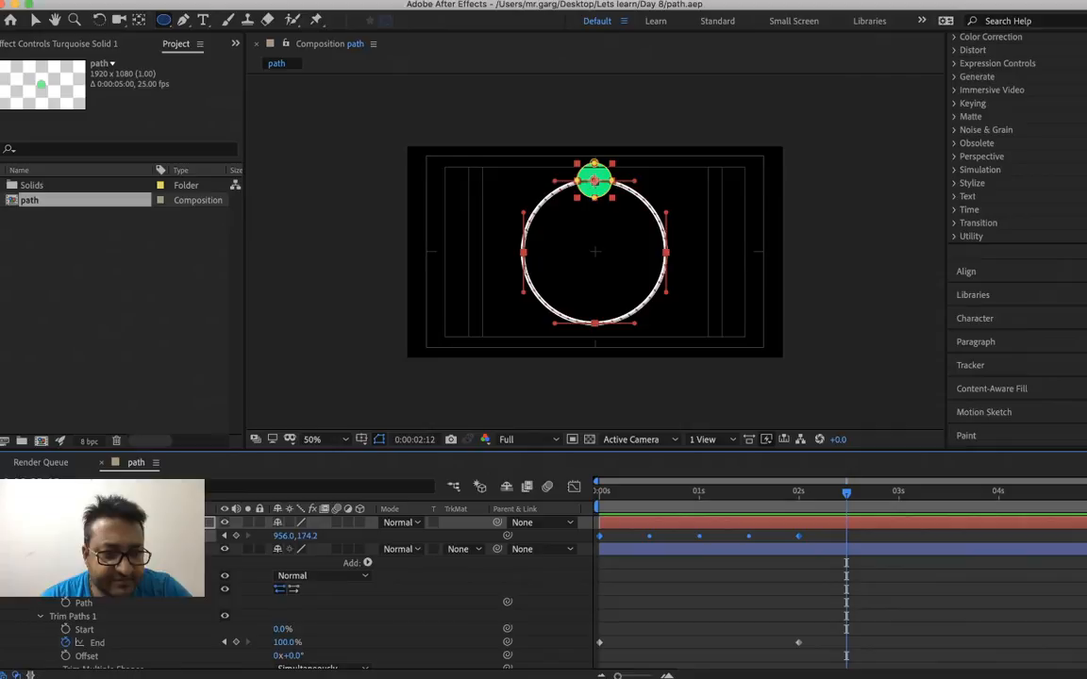
Collapse both layers' properties and deselect everything with the current time at 0:00:00:00
click(7, 550)
click(7, 523)
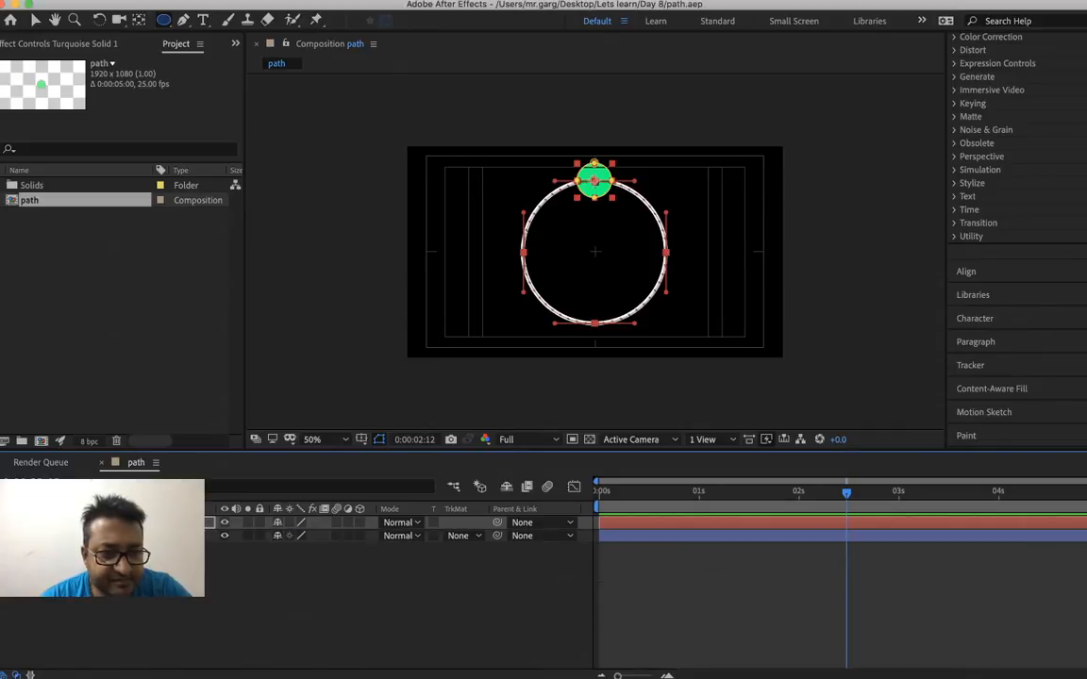
click(601, 491)
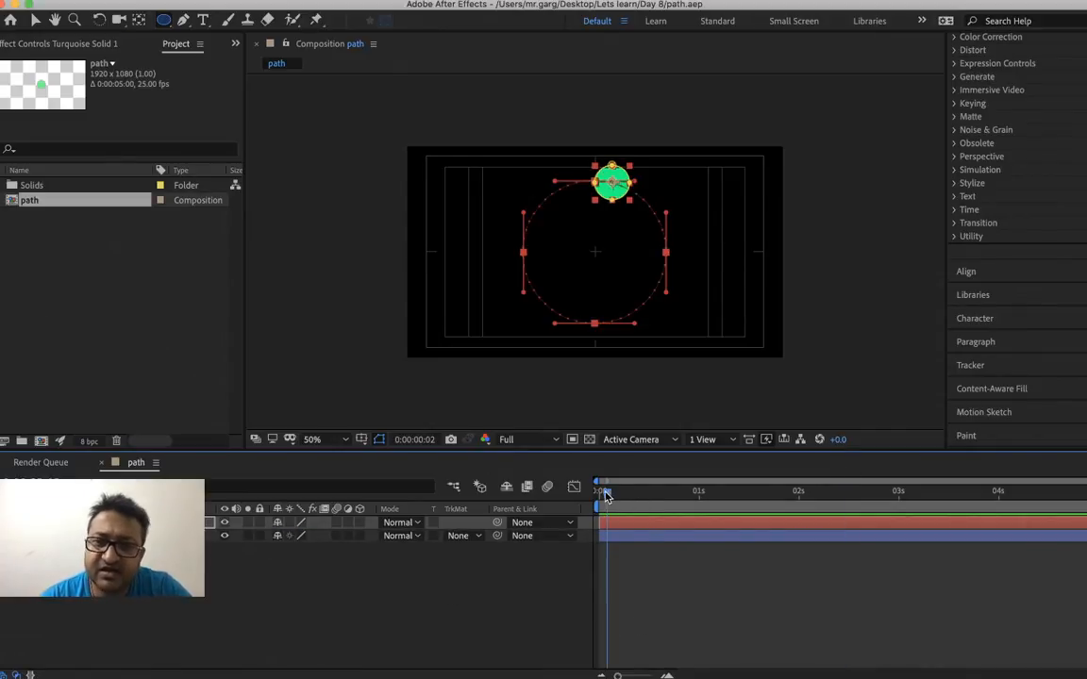
key(v)
click(893, 340)
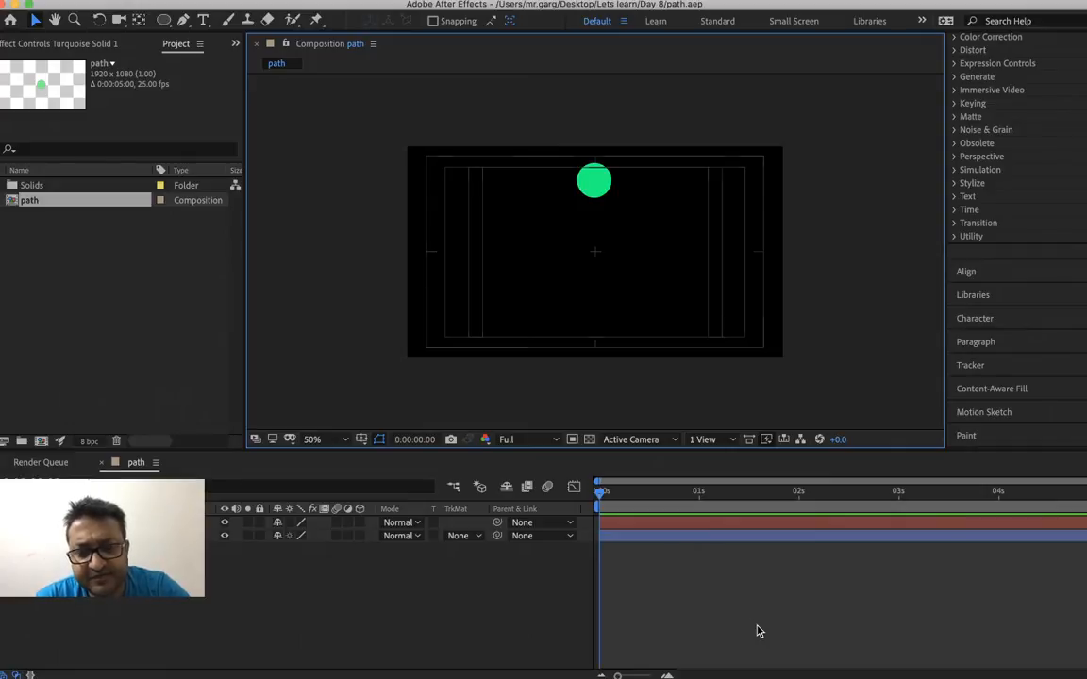
Play the dot and circle animation repeatedly from the start, and scrub it to 0:00:01:06 to check the dot's alignment
key(space)
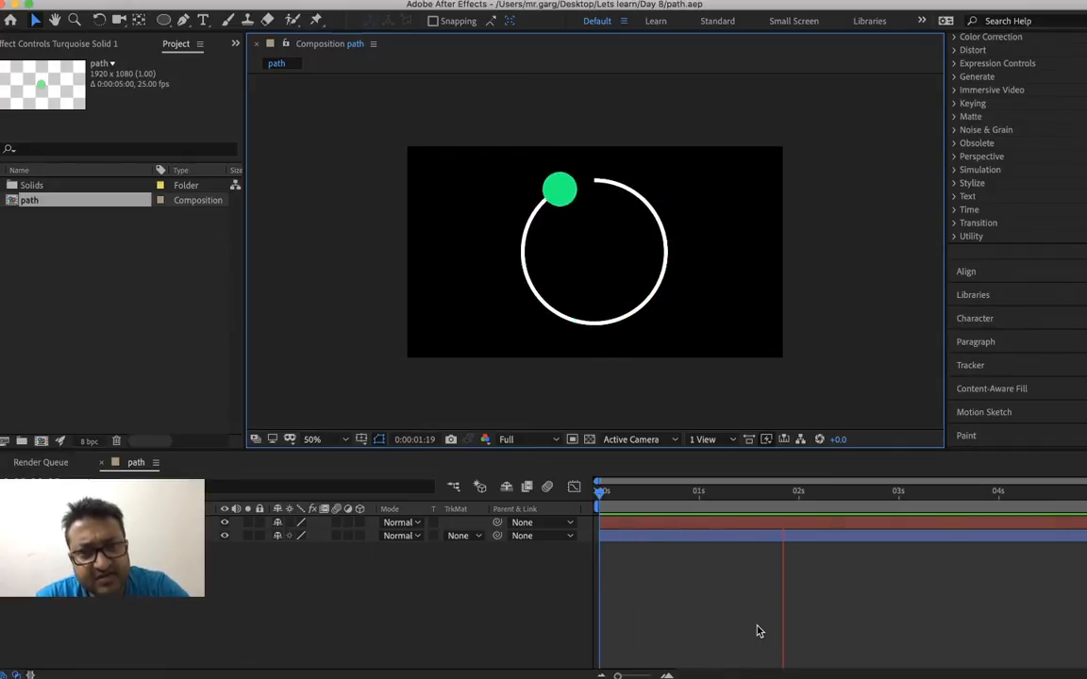
key(space)
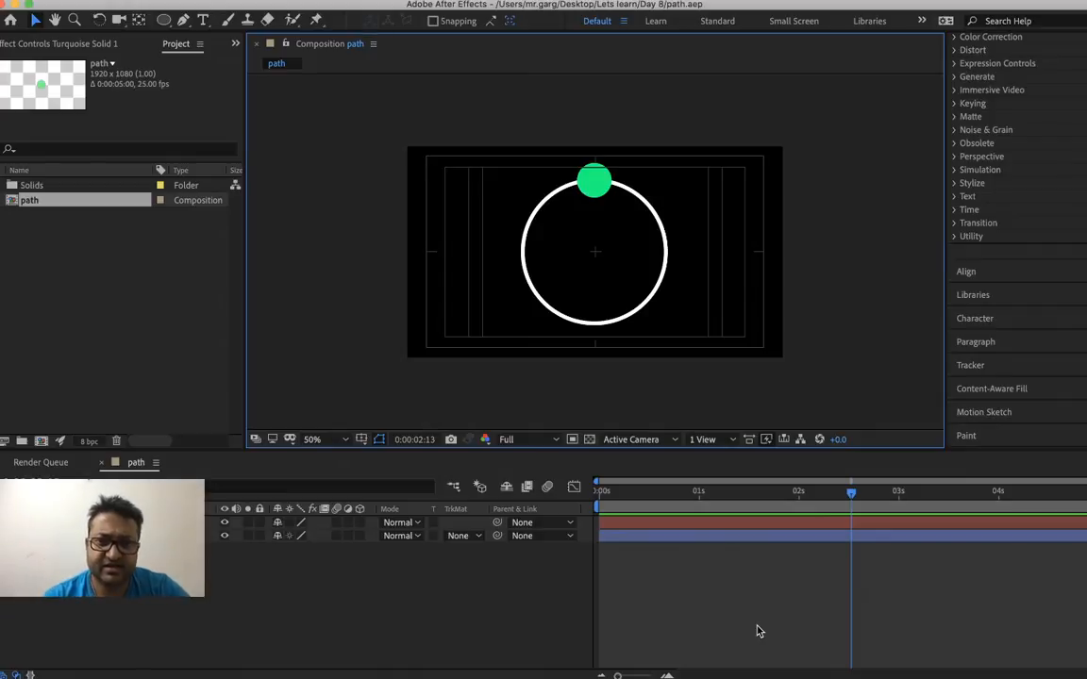
click(601, 493)
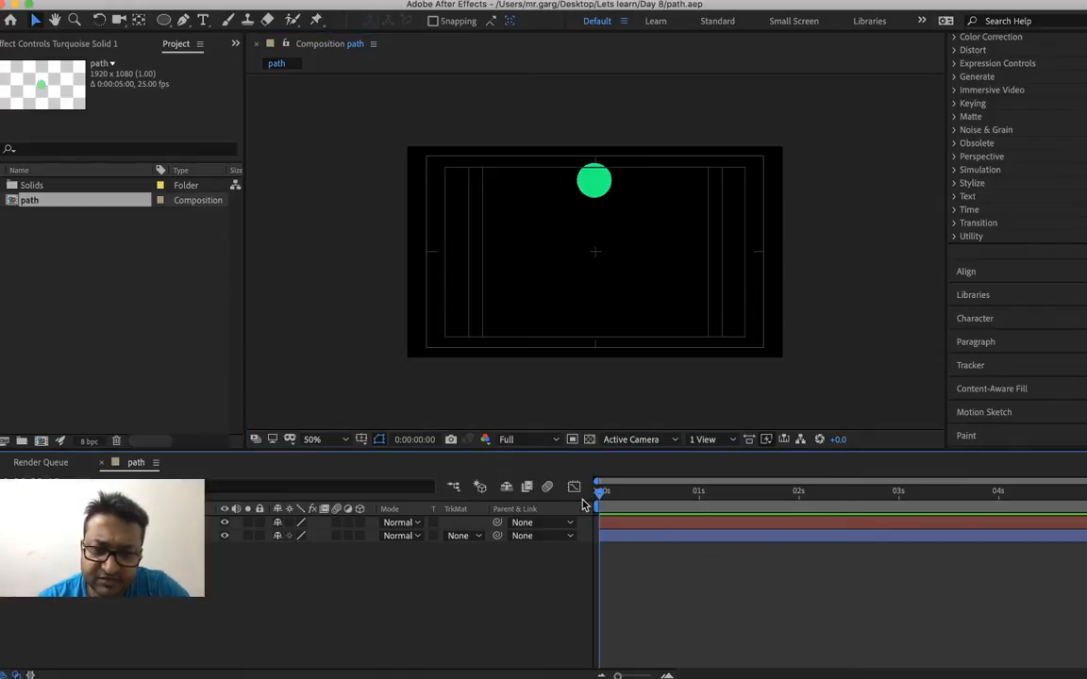
key(space)
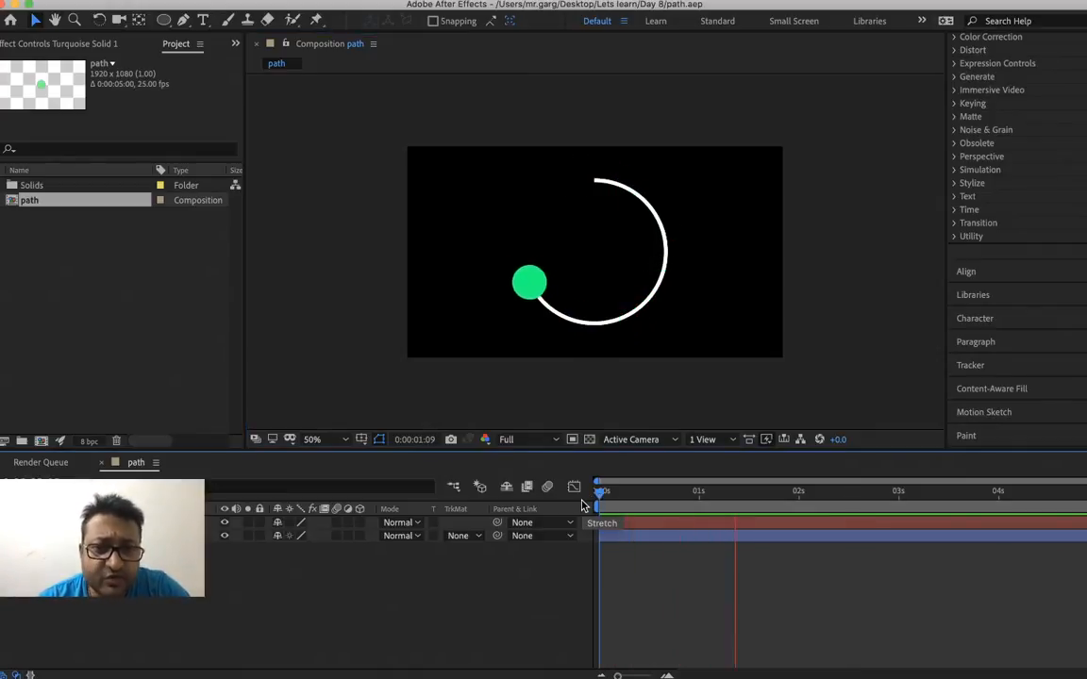
key(space)
click(629, 507)
key(space)
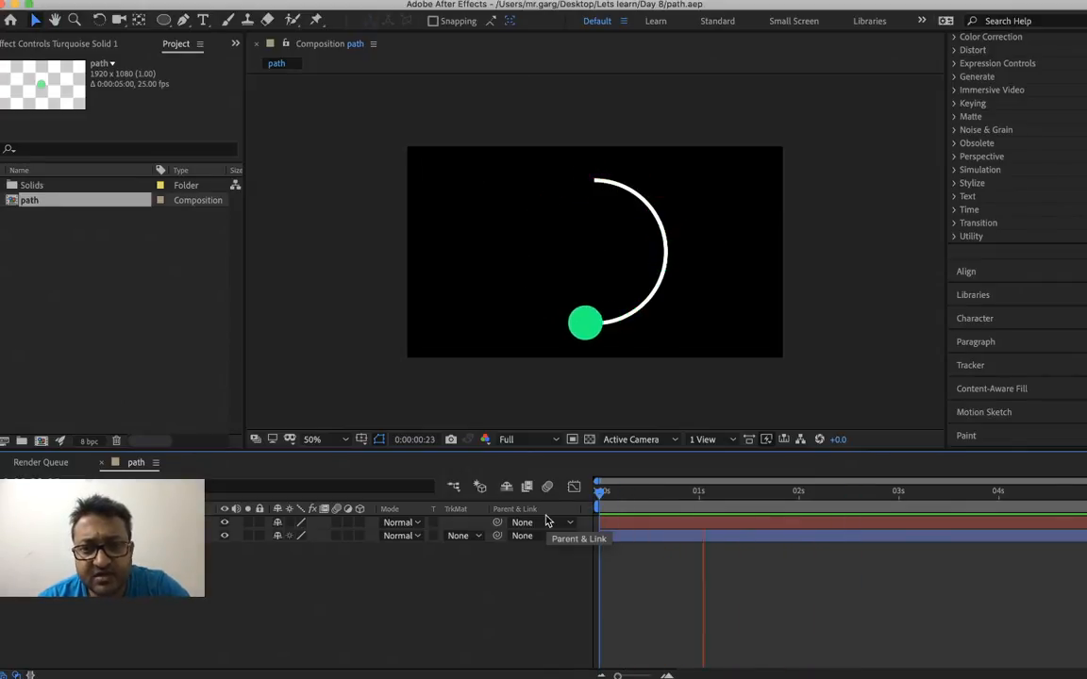
key(space)
drag(646, 501, 544, 602)
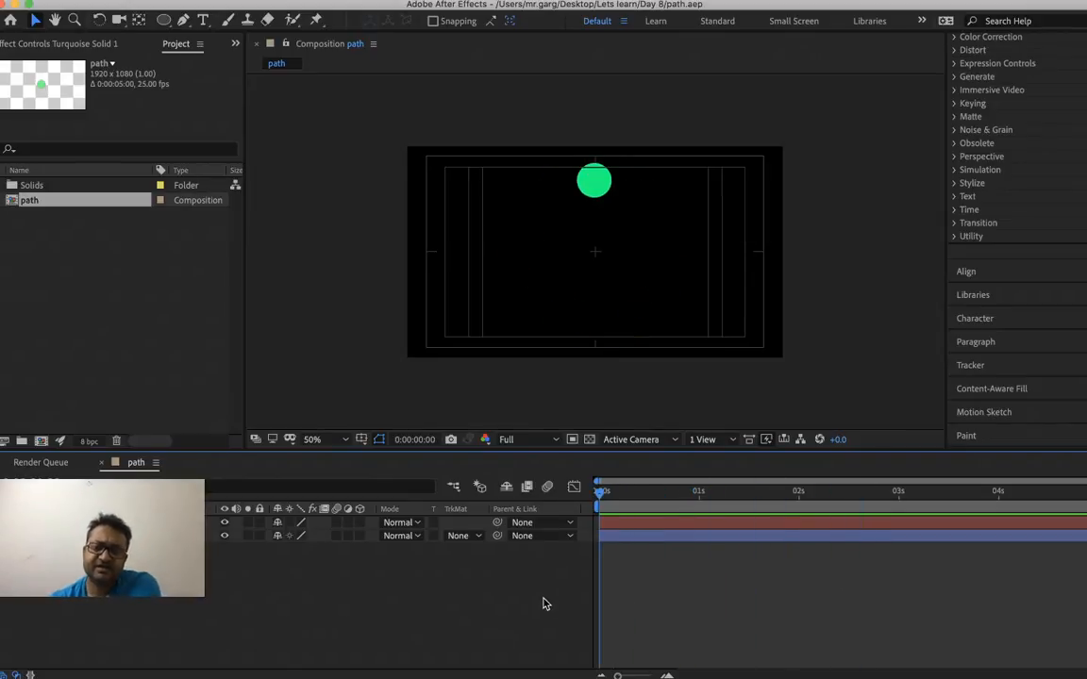
mouse_move(544, 604)
mouse_down()
mouse_move(659, 596)
mouse_move(702, 615)
mouse_up()
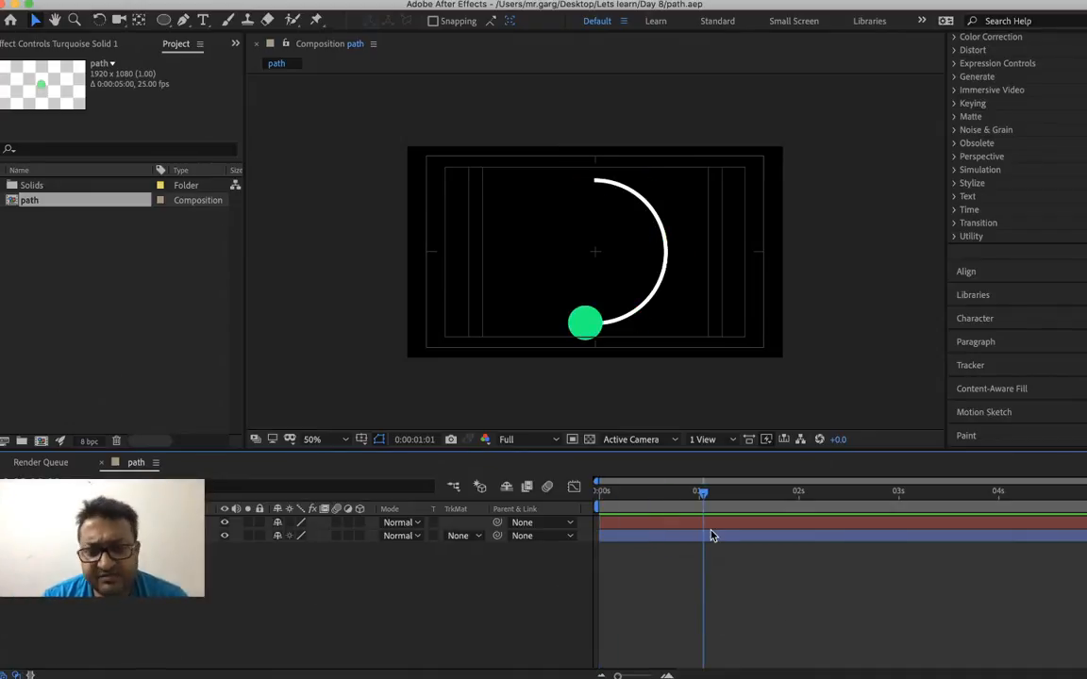
mouse_move(610, 491)
mouse_down()
mouse_move(850, 500)
mouse_move(696, 510)
mouse_move(621, 539)
mouse_move(587, 537)
mouse_move(670, 524)
mouse_move(881, 560)
mouse_move(653, 536)
mouse_move(570, 545)
mouse_move(722, 568)
mouse_up()
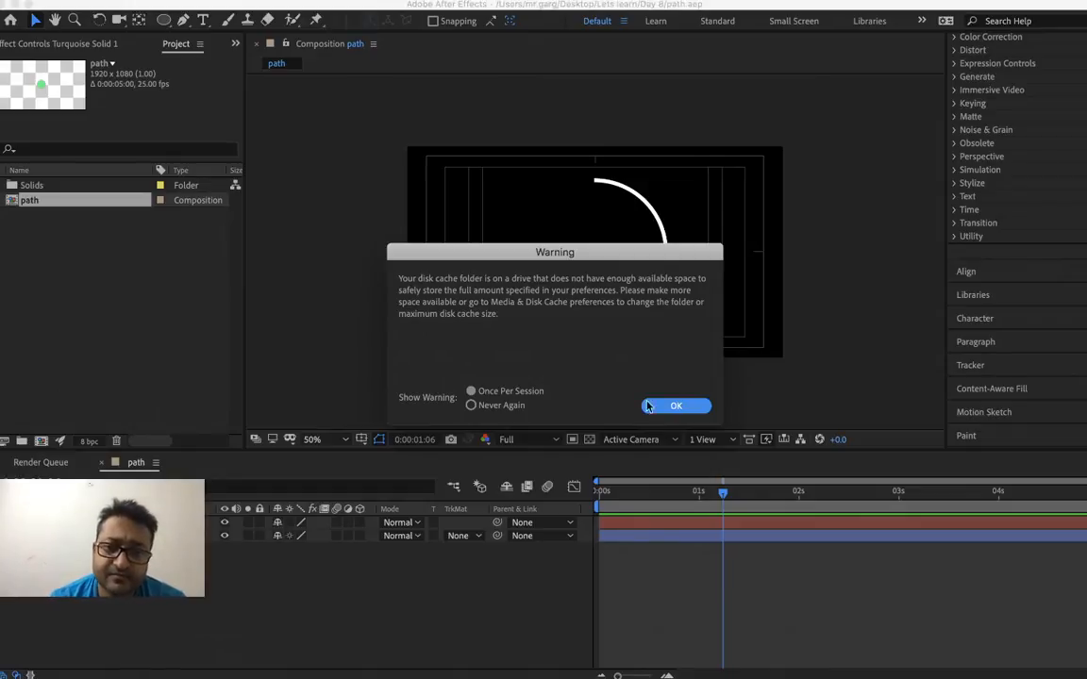
Dismiss the disk cache warning and purge the image cache memory
click(672, 407)
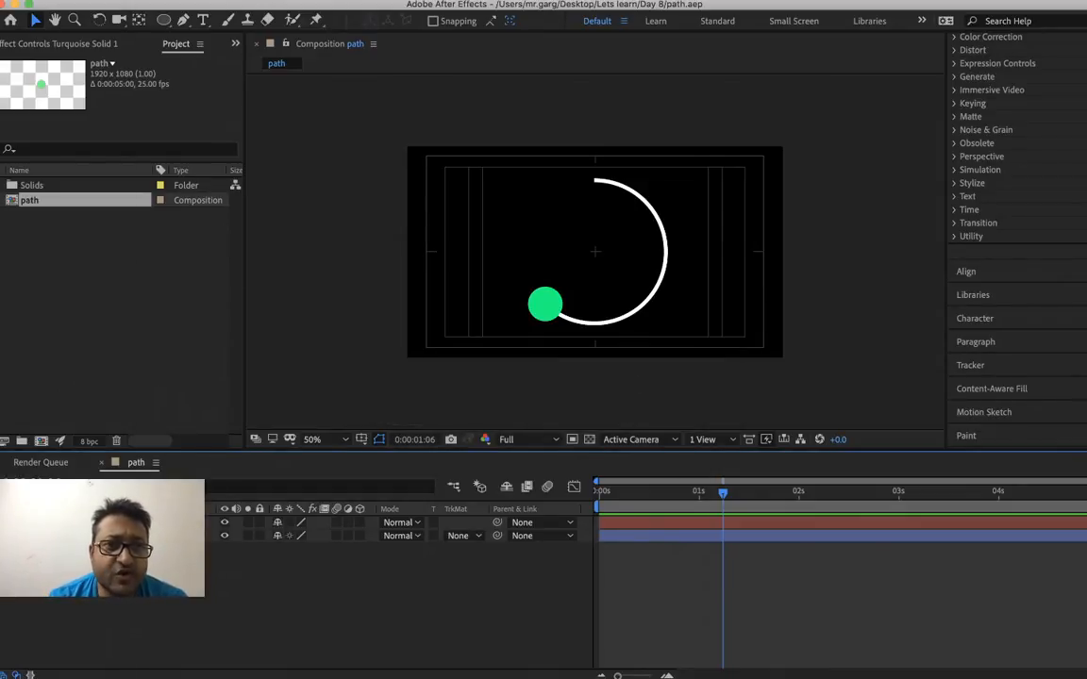
click(158, 1)
mouse_move(265, 299)
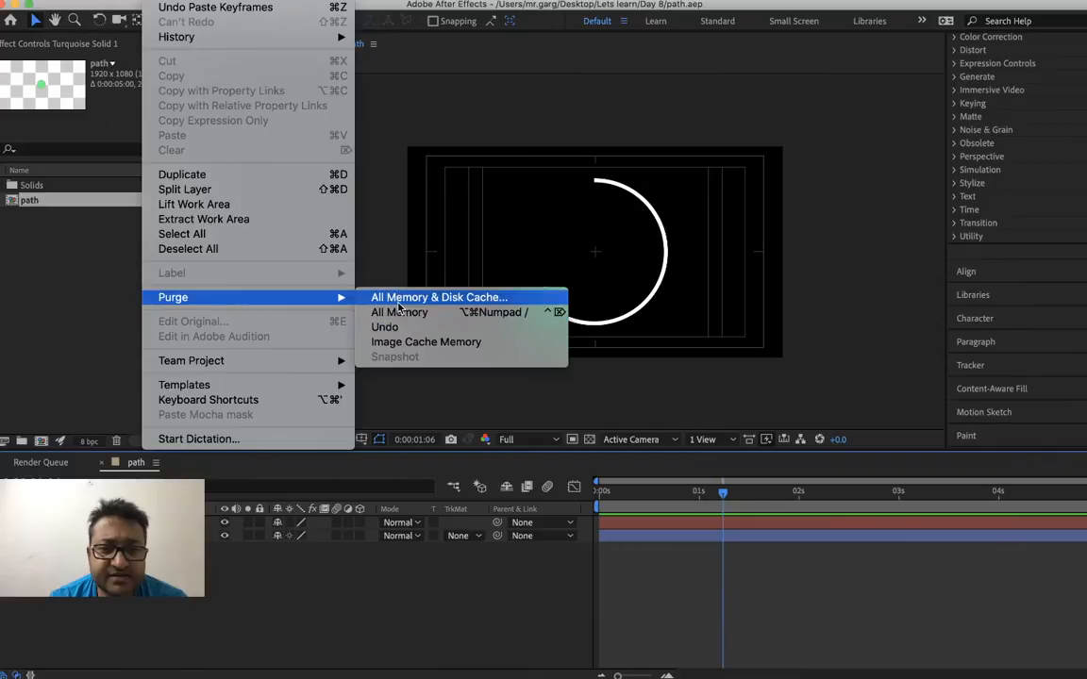
click(424, 342)
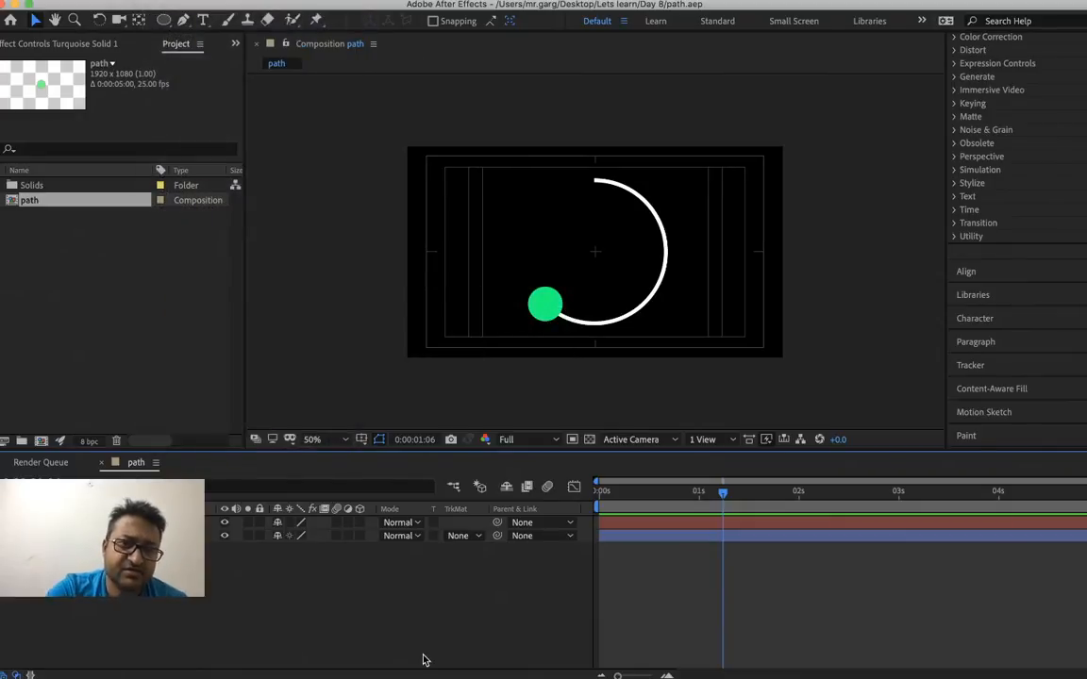
Return to 0:00:00:00 and create a new 1920 x 1080, 25 fps, five-second composition named path 2
mouse_move(628, 505)
mouse_down()
mouse_move(812, 502)
mouse_move(580, 543)
mouse_up()
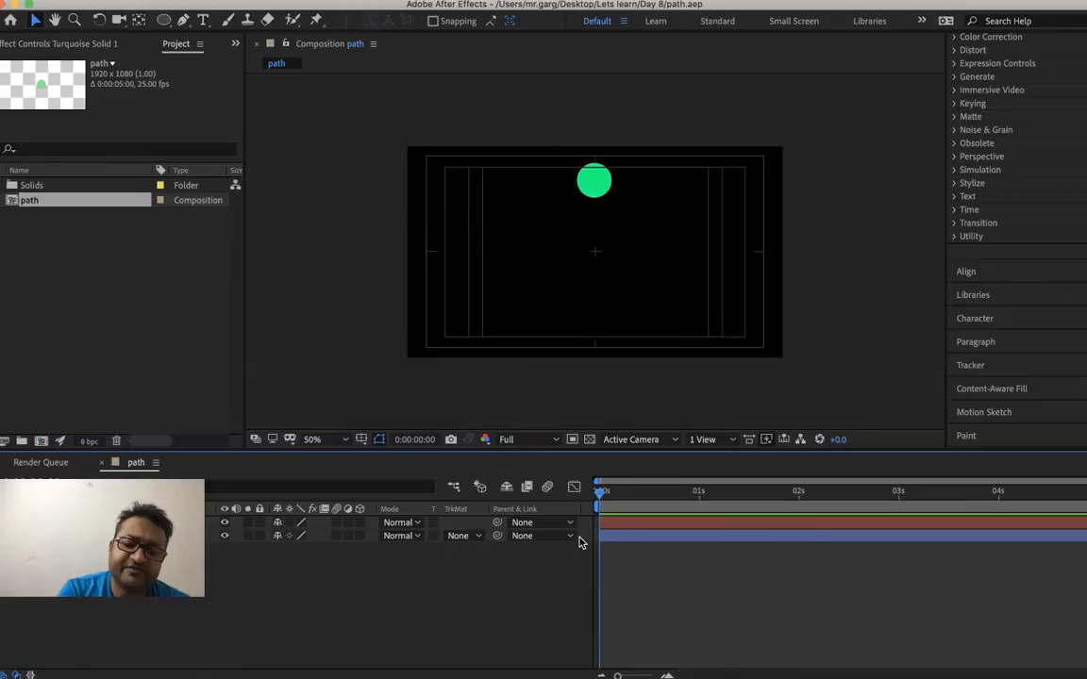
key(super+n)
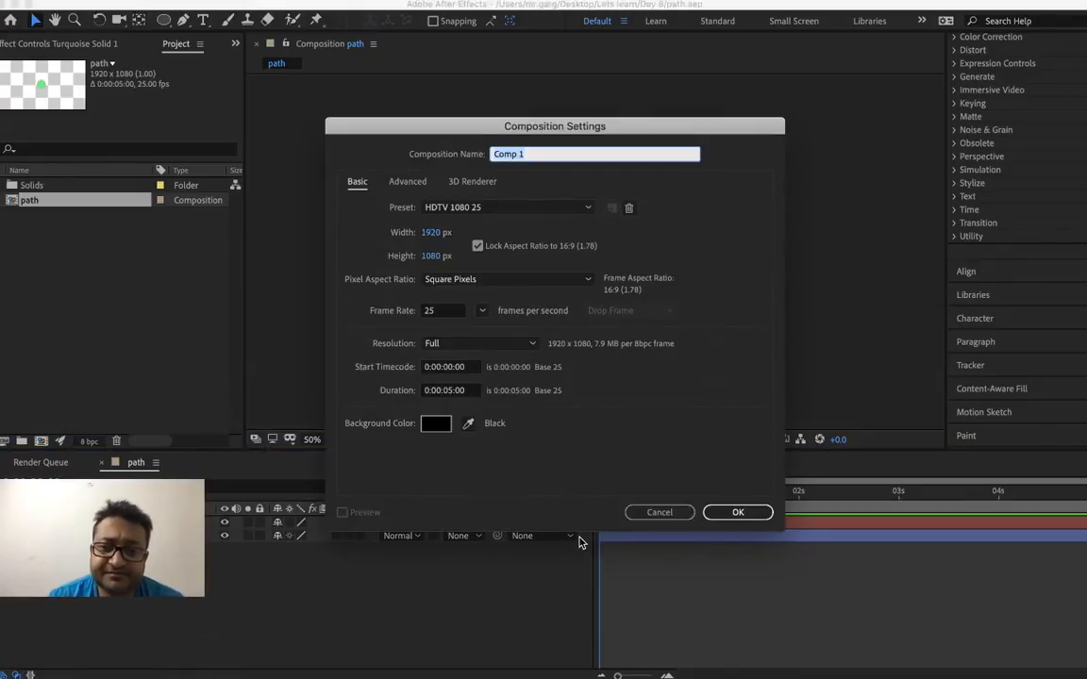
text(path 2)
key(Return)
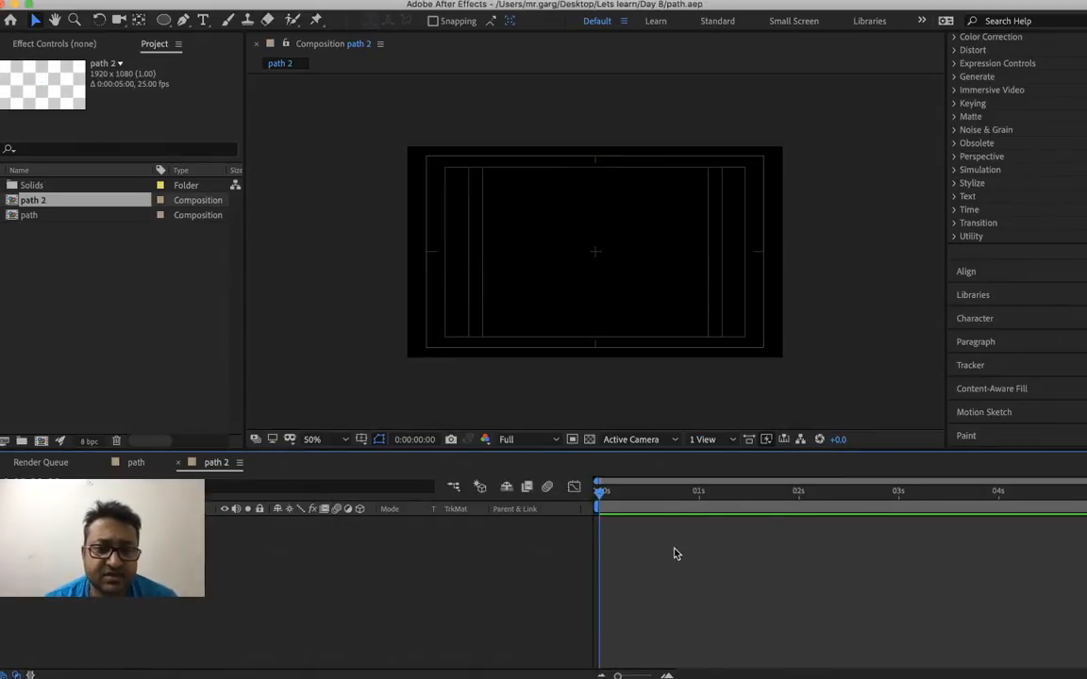
Switch from After Effects to the desktop and close the Calculator window
key(super+q)
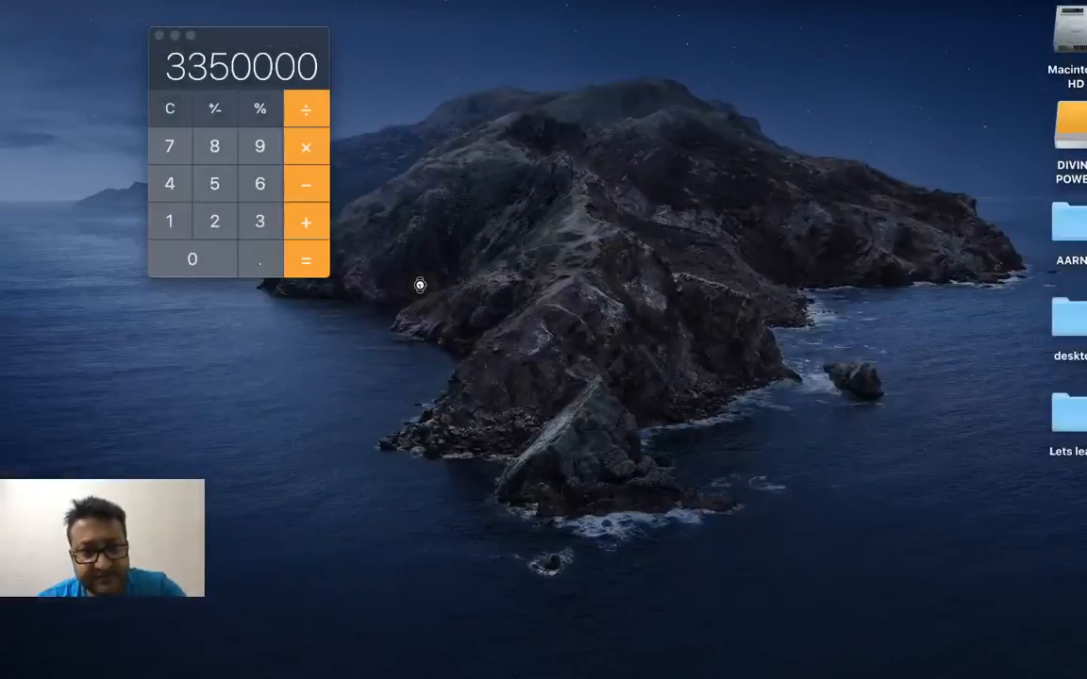
click(159, 36)
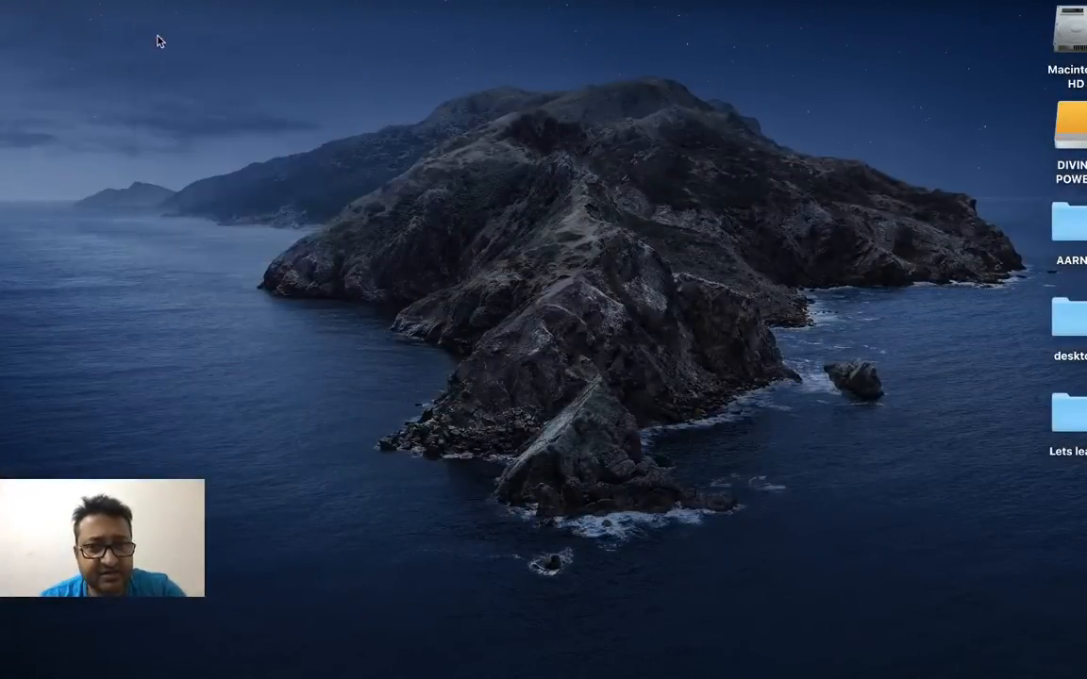
Launch After Effects again from the desktop and dismiss the disk cache warning
mouse_move(395, 666)
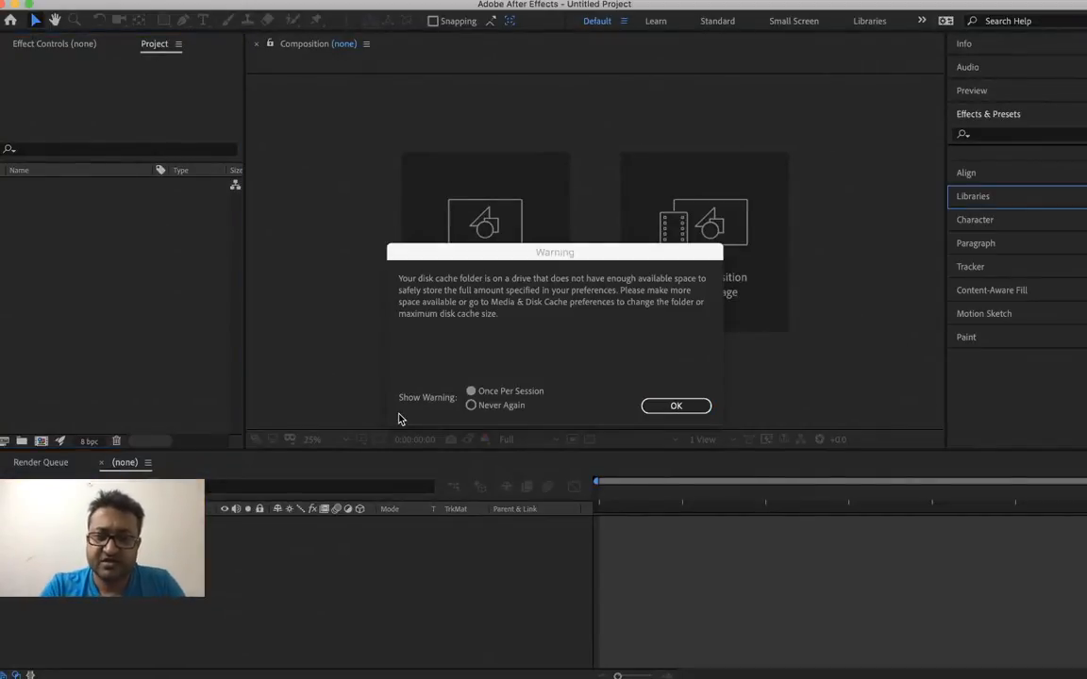
click(677, 406)
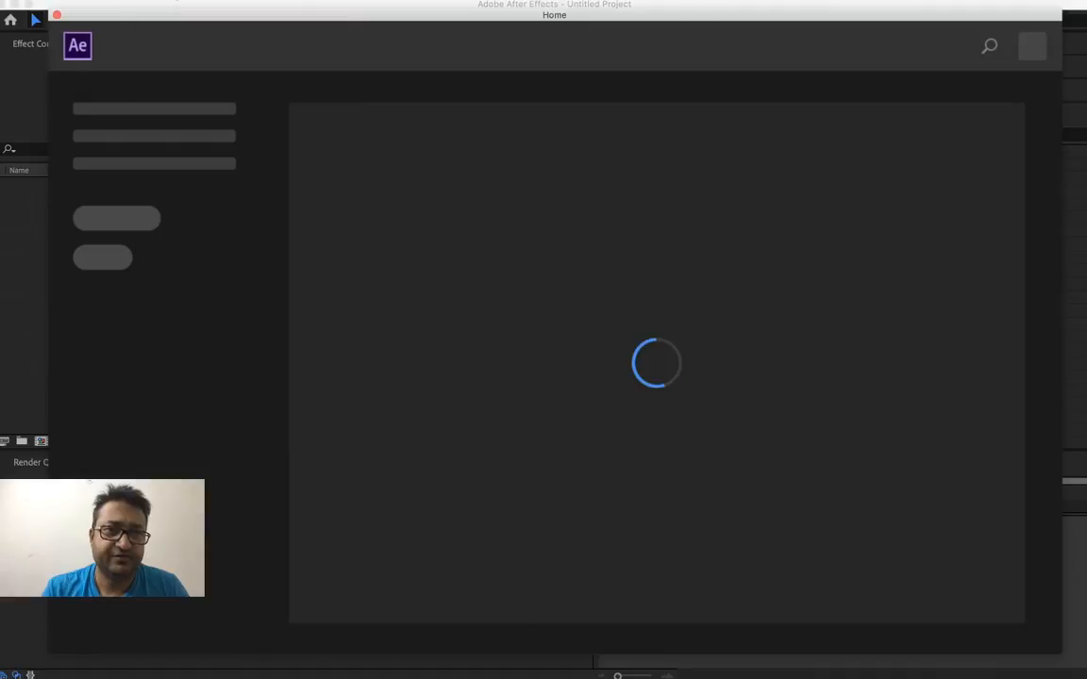
click(166, 0)
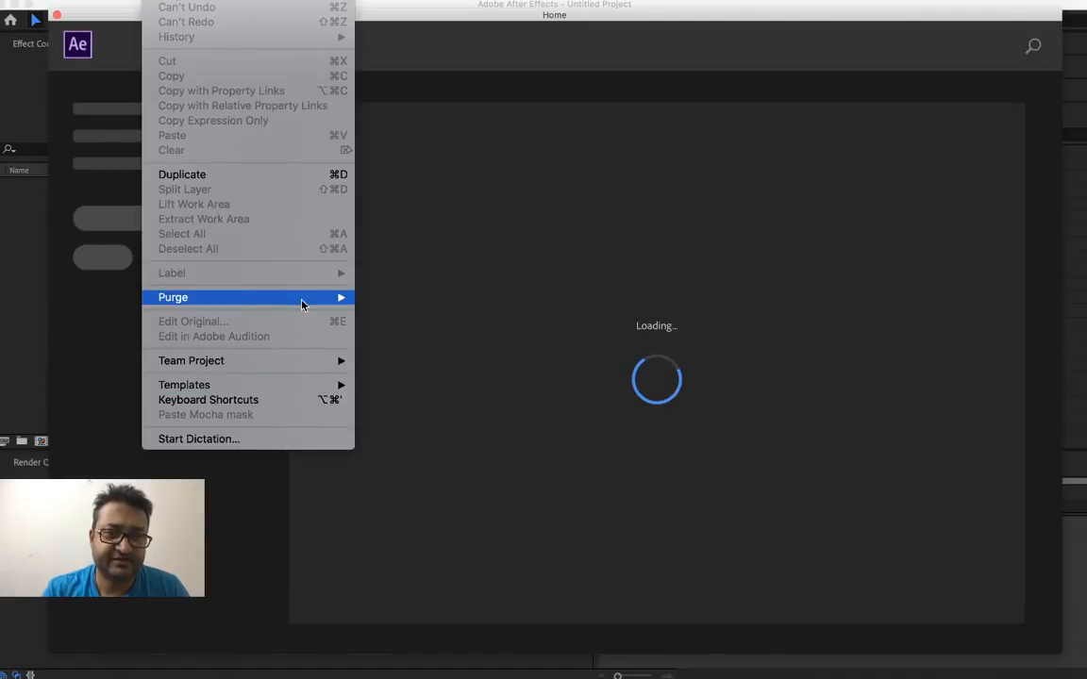
mouse_move(298, 300)
click(445, 300)
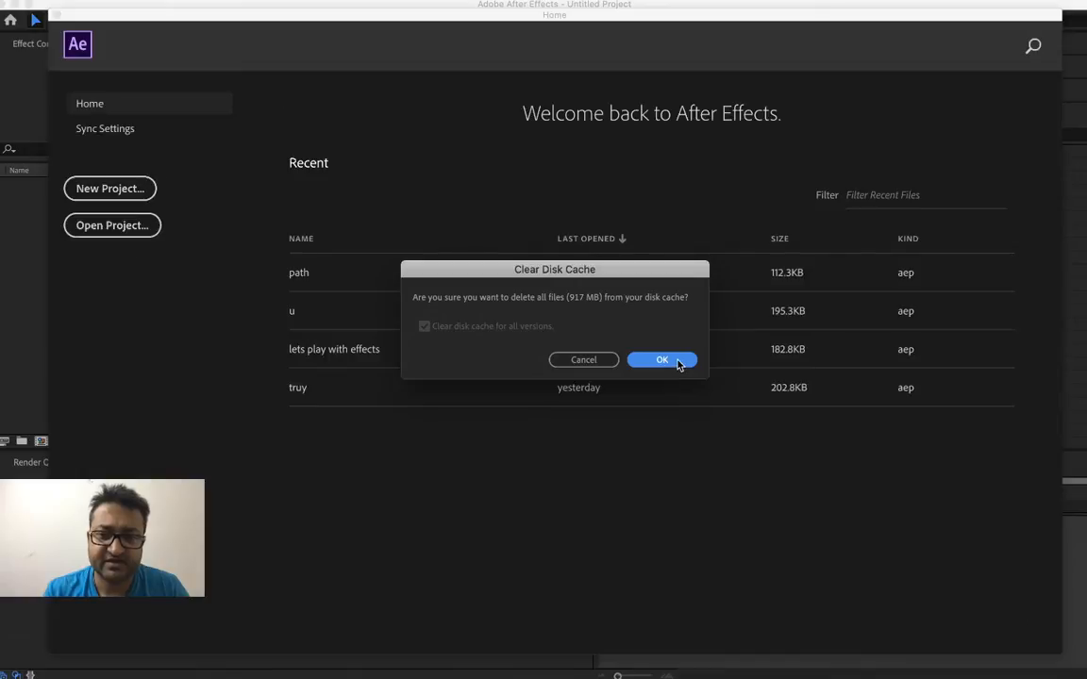
click(579, 363)
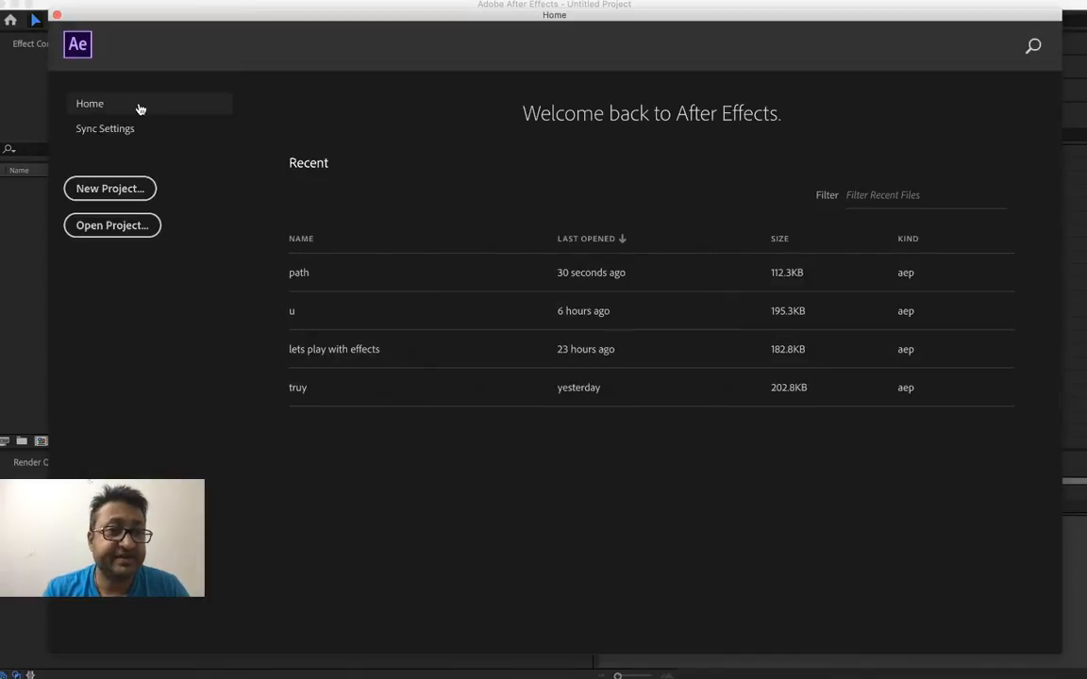
click(57, 15)
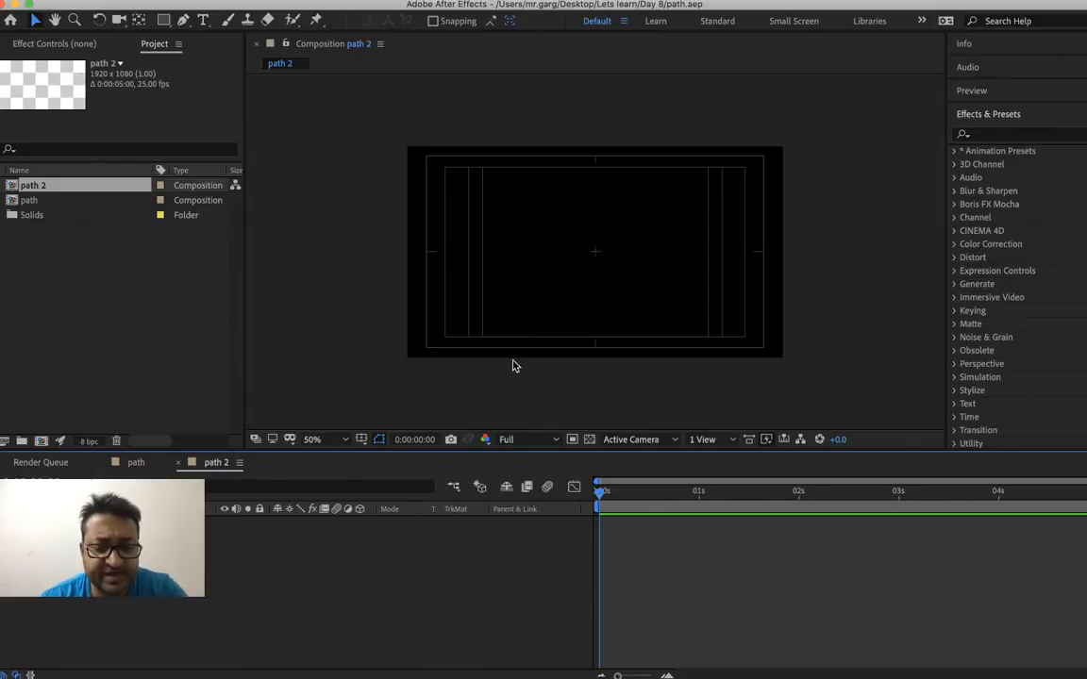
In the path 2 composition, draw the first arch of an unfilled path with a white 20 px stroke using the Pen tool
key(g)
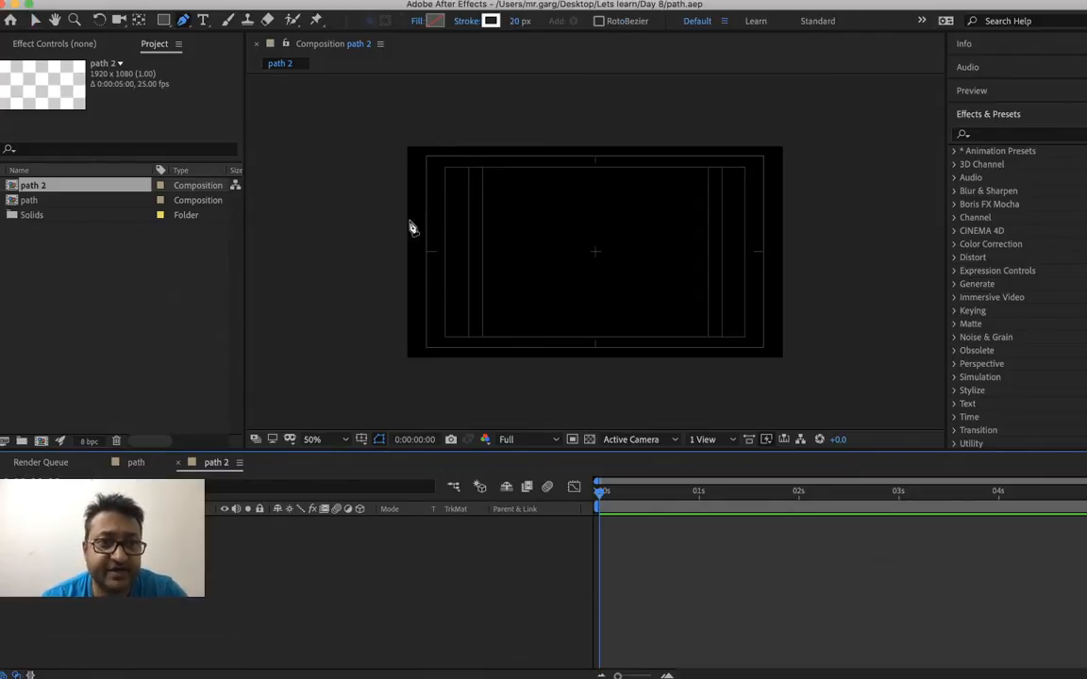
click(418, 282)
drag(473, 226, 528, 227)
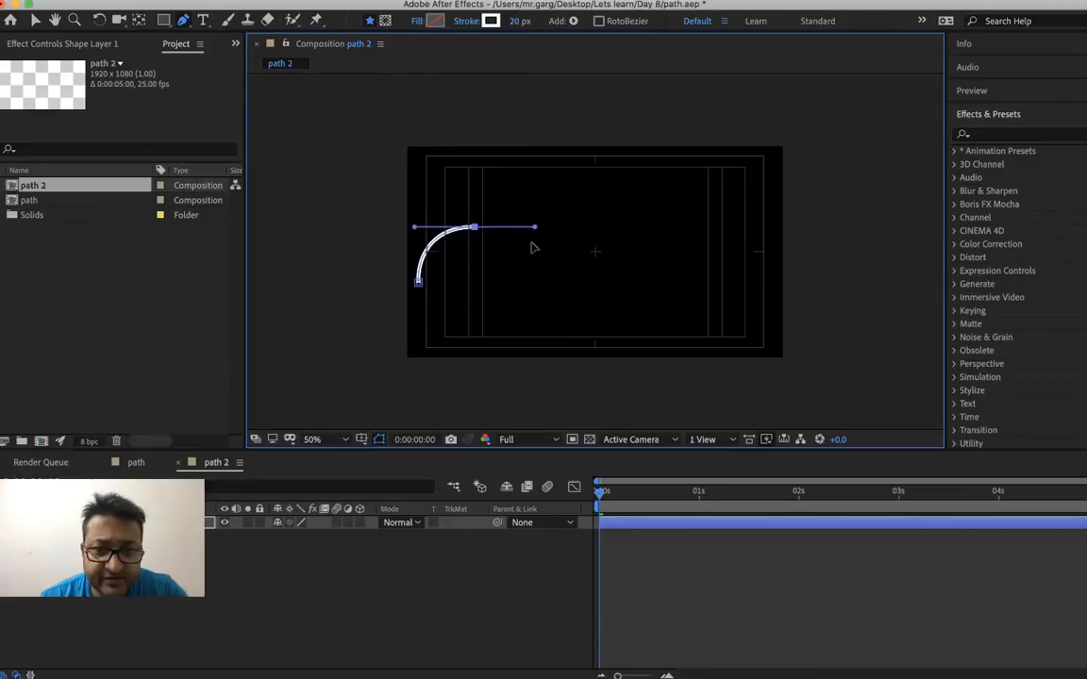
click(528, 277)
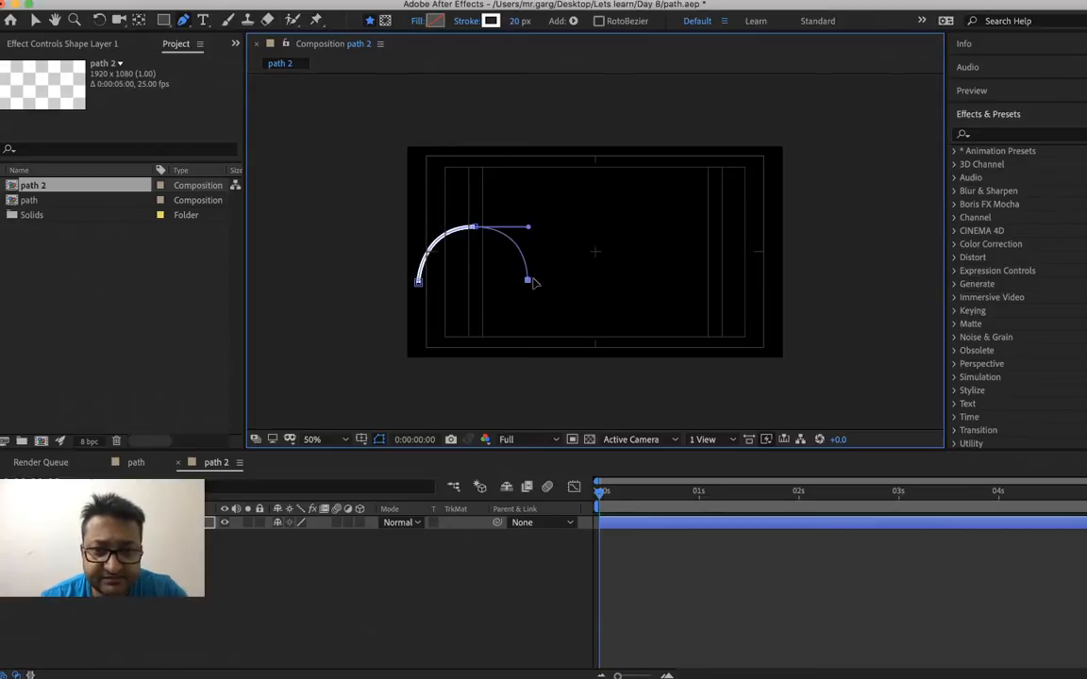
Continue the path with a slightly lower second arch and the rising half of a third arch, undoing misplaced points
drag(571, 236, 613, 235)
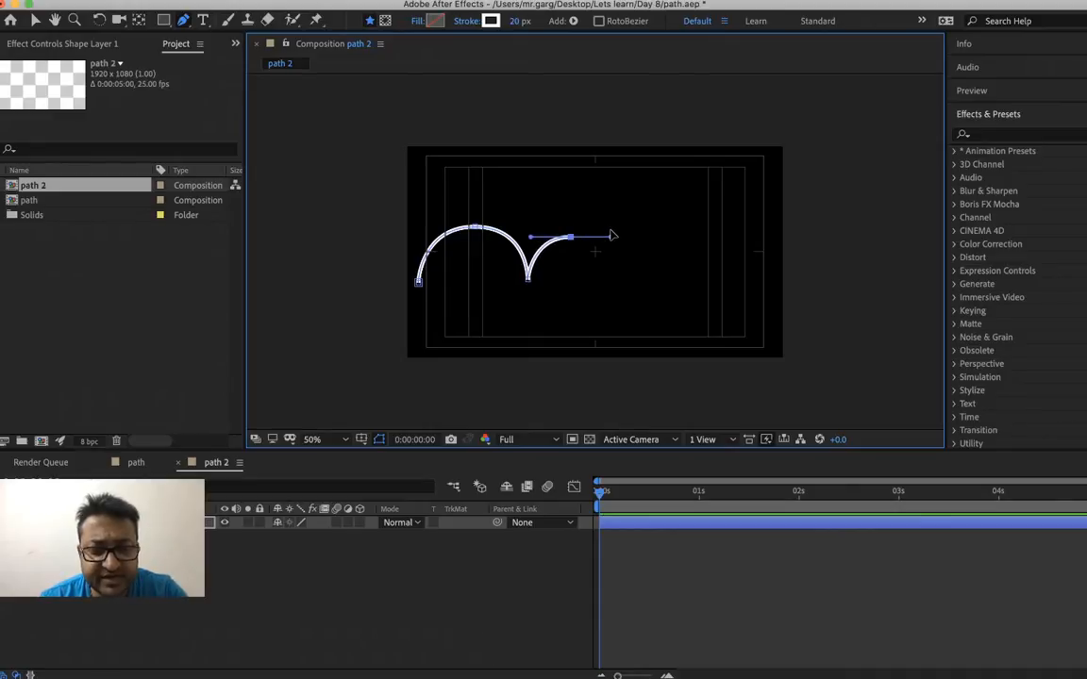
key(super+z)
drag(575, 232, 614, 232)
click(611, 266)
key(super+z)
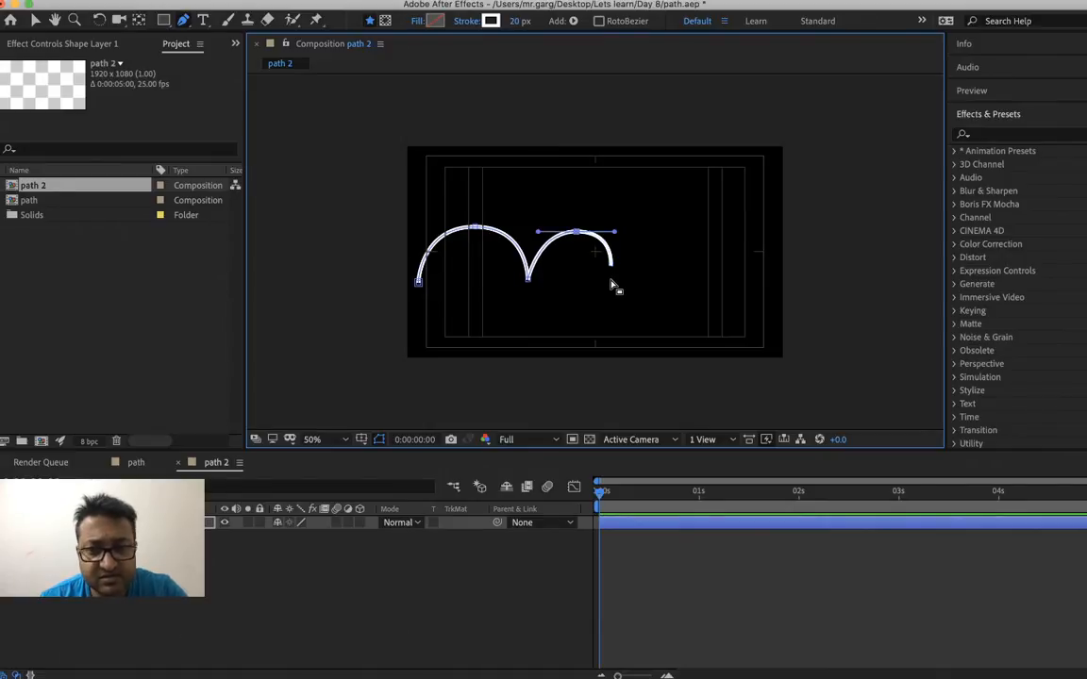
drag(625, 280, 747, 238)
key(super+z)
click(740, 279)
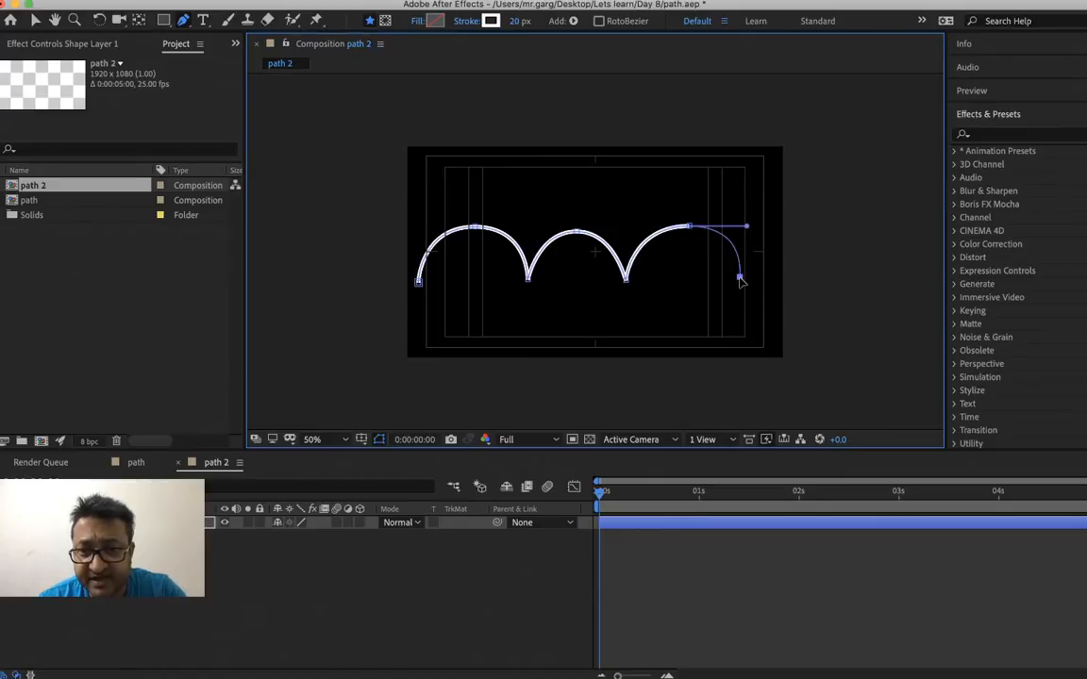
key(super+z)
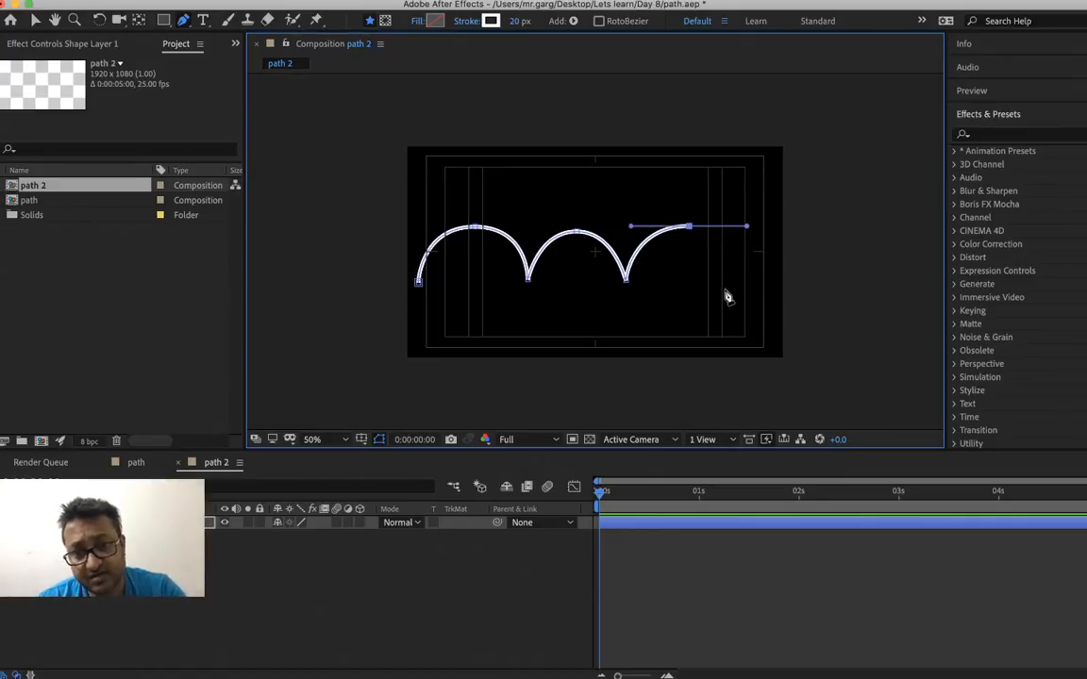
shift+click(726, 292)
key(z)
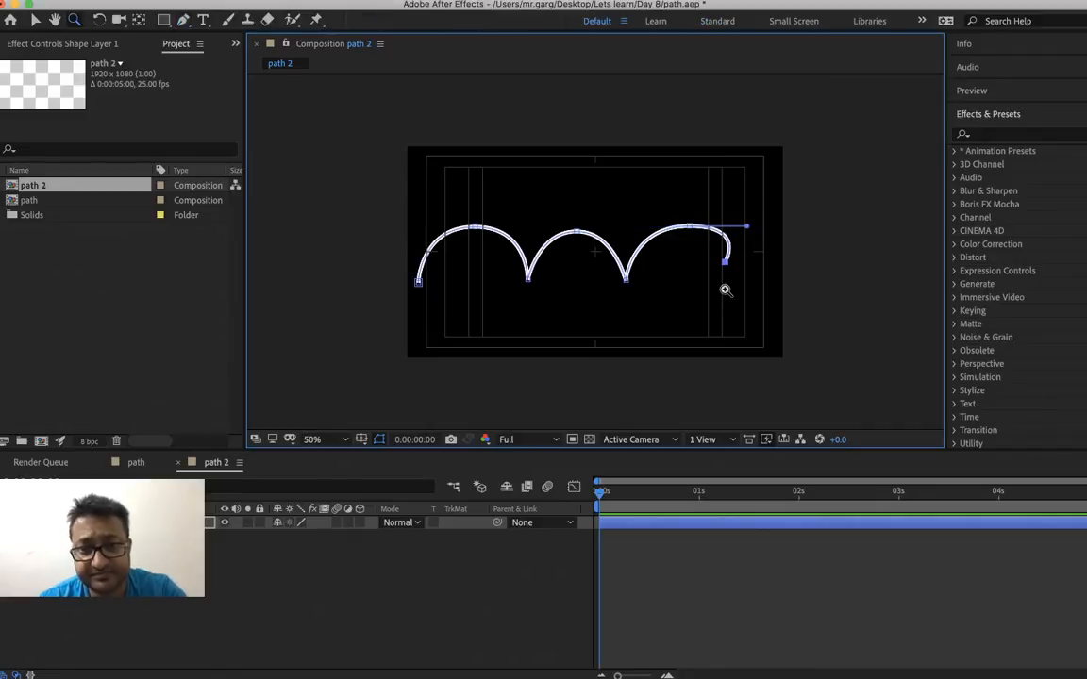
key(super+z)
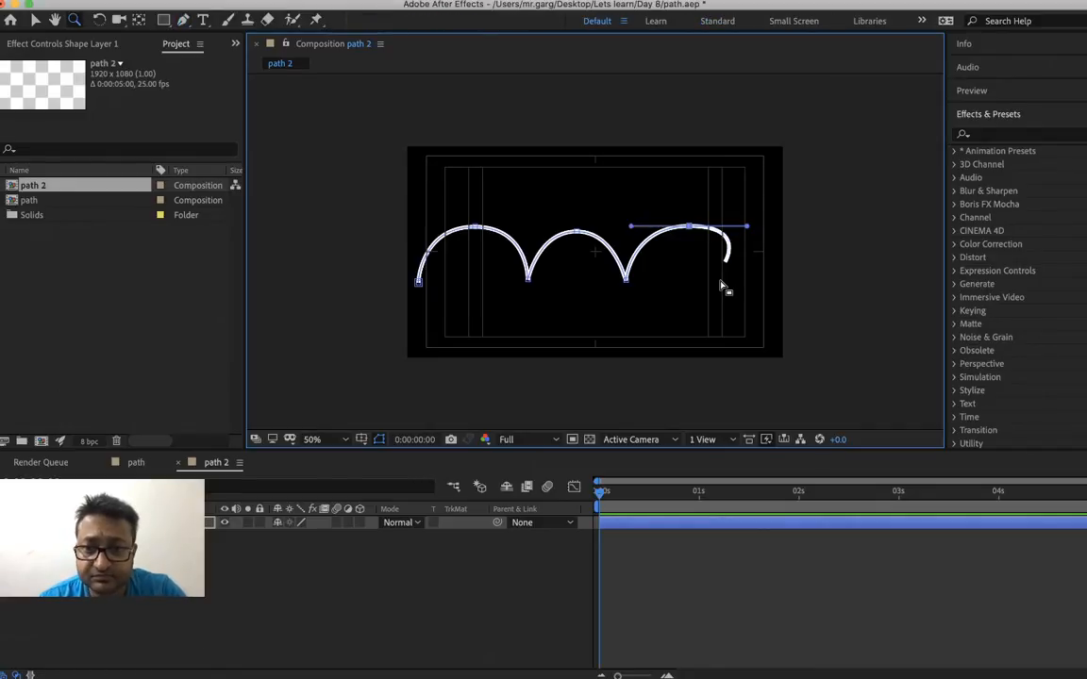
key(g)
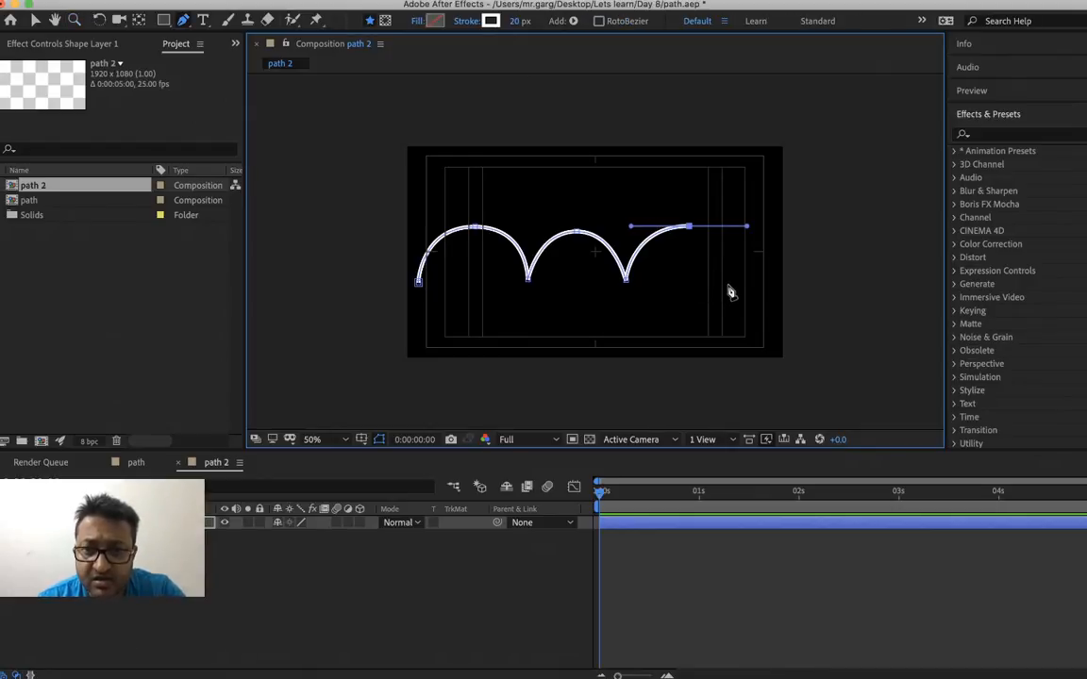
click(709, 287)
key(super+z)
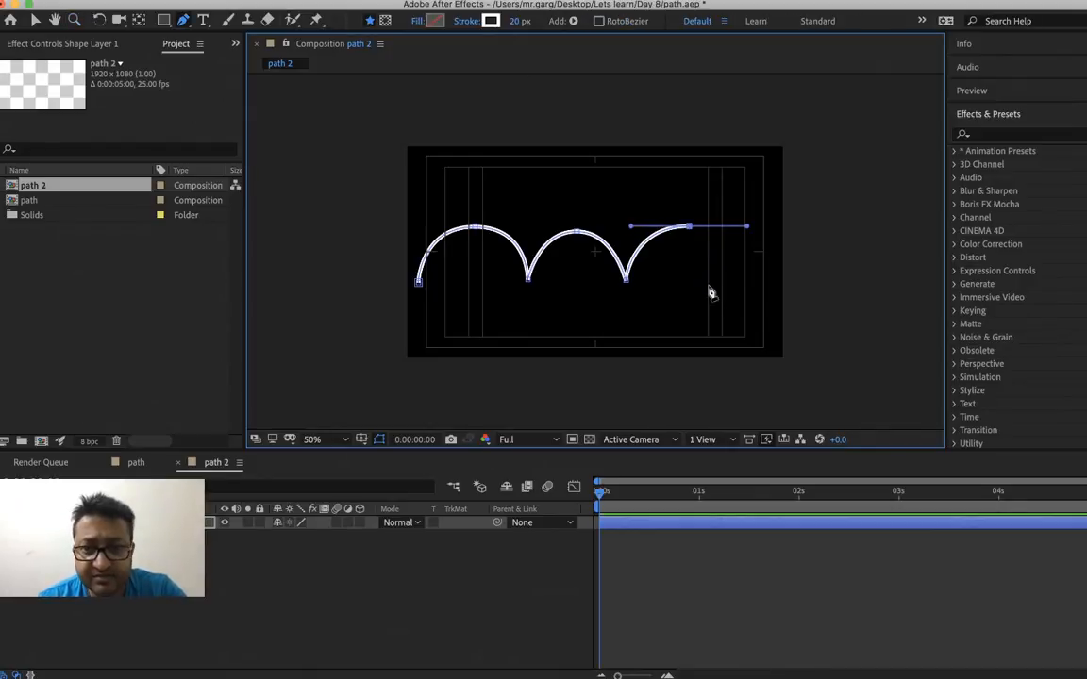
click(735, 272)
key(super+z)
Complete the third arch by placing the path's end point slightly below the low points between the arches
click(751, 289)
click(689, 620)
click(626, 503)
drag(626, 507, 485, 524)
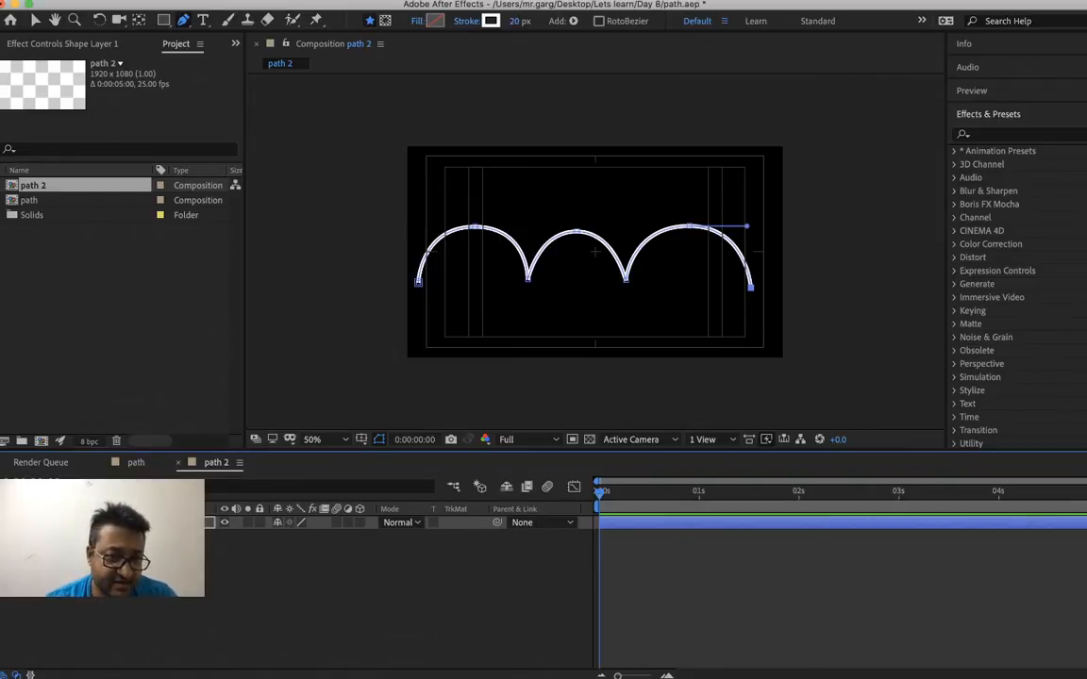
Add Trim Paths to the arch shape's contents and expand its properties
click(10, 523)
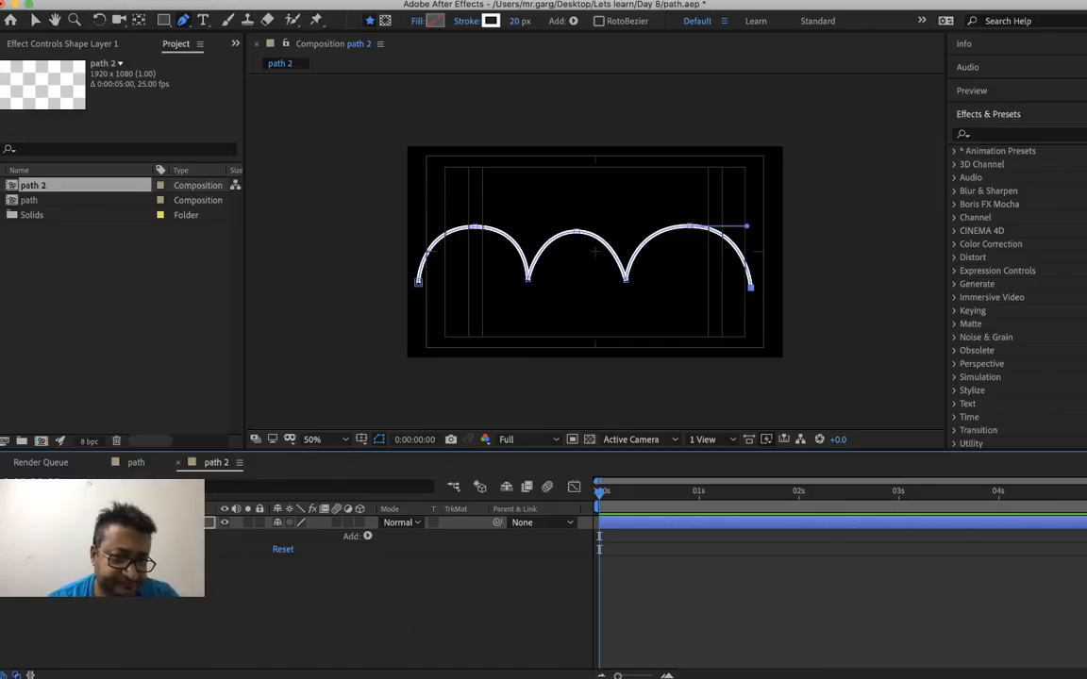
click(30, 536)
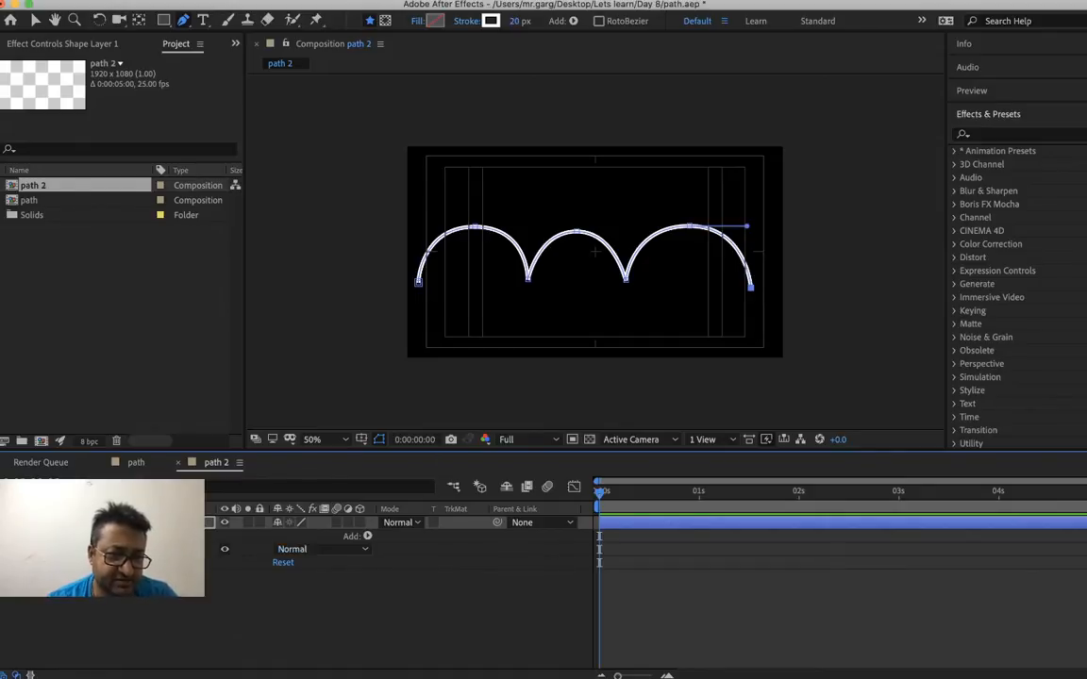
click(26, 549)
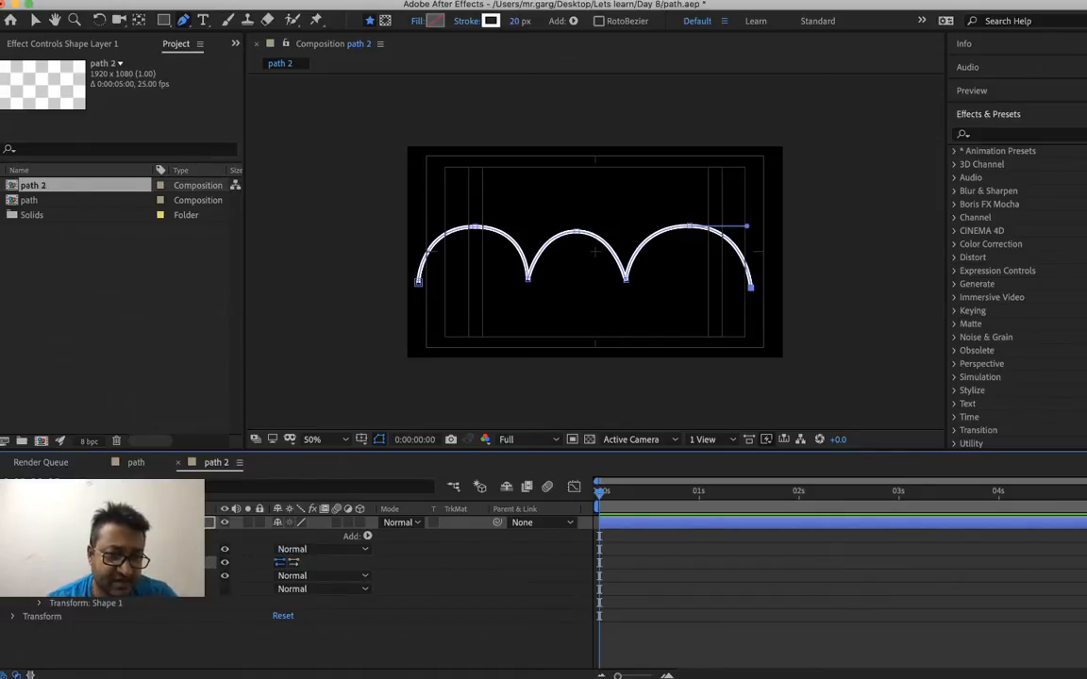
click(367, 536)
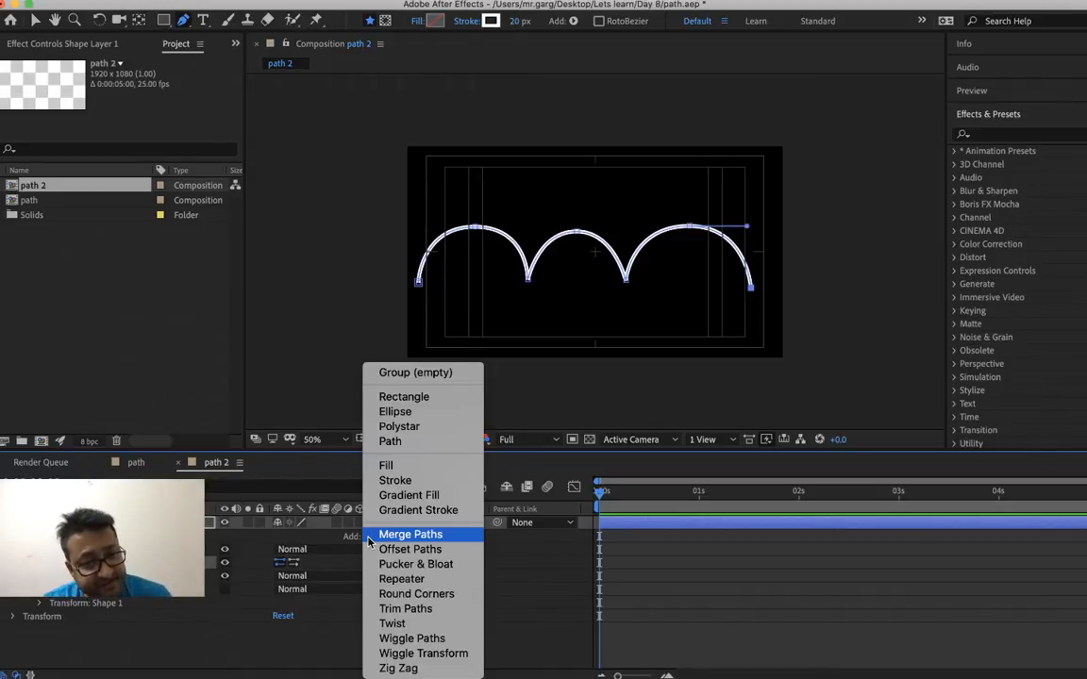
click(408, 609)
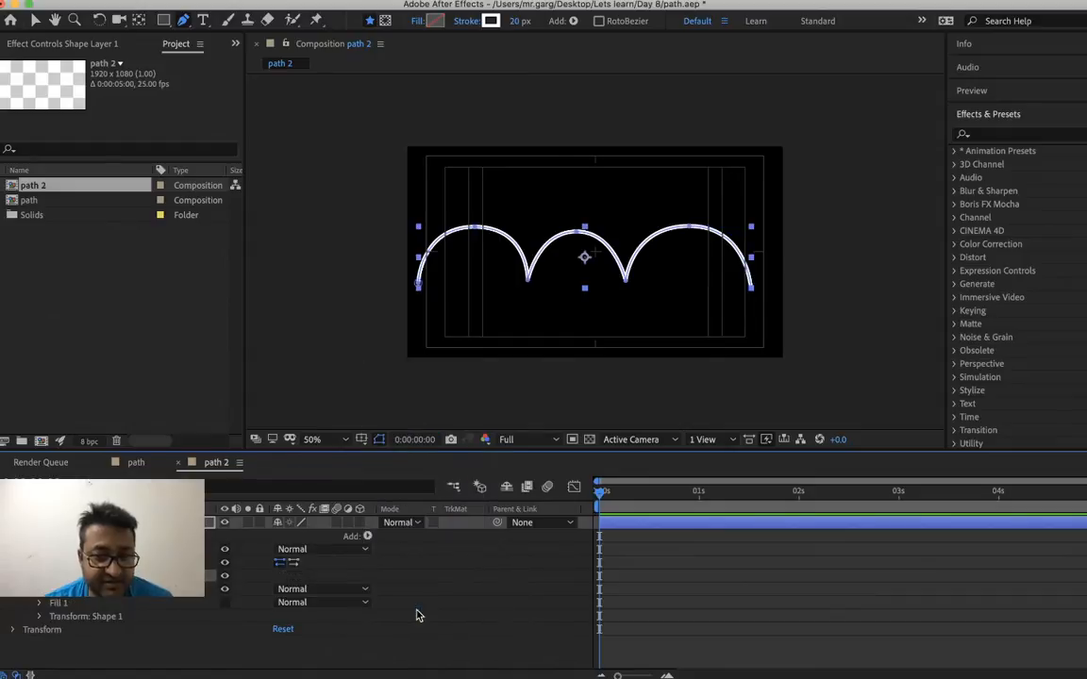
click(38, 575)
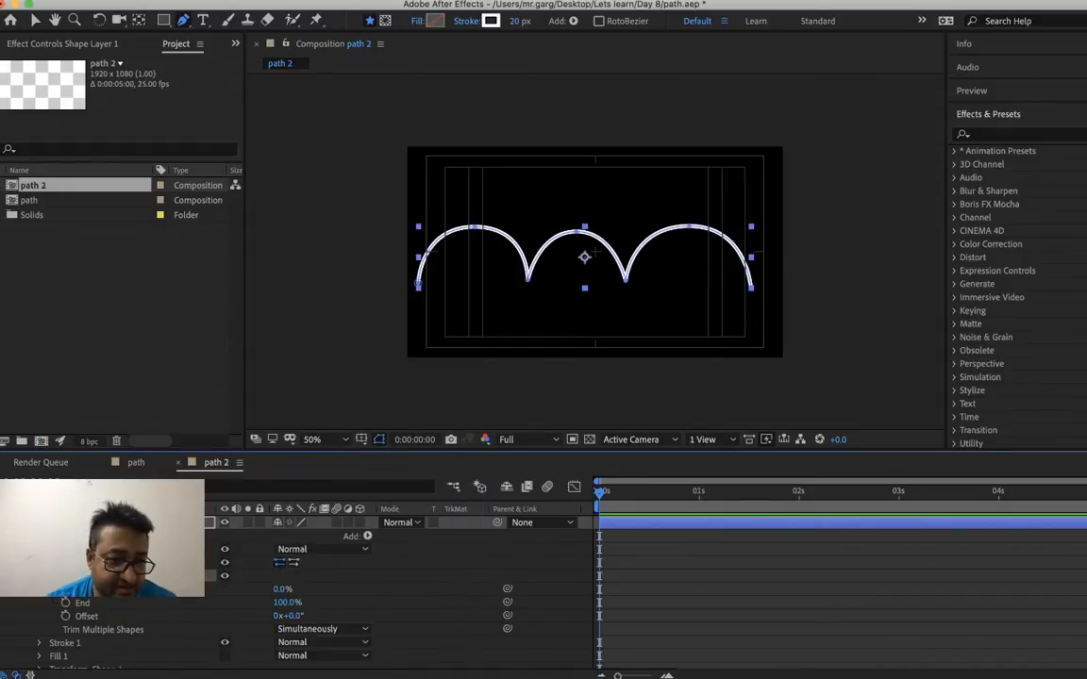
Keyframe the Trim Paths End property at 100% at 0:00:00:00 and at 0:00:02:00
click(66, 603)
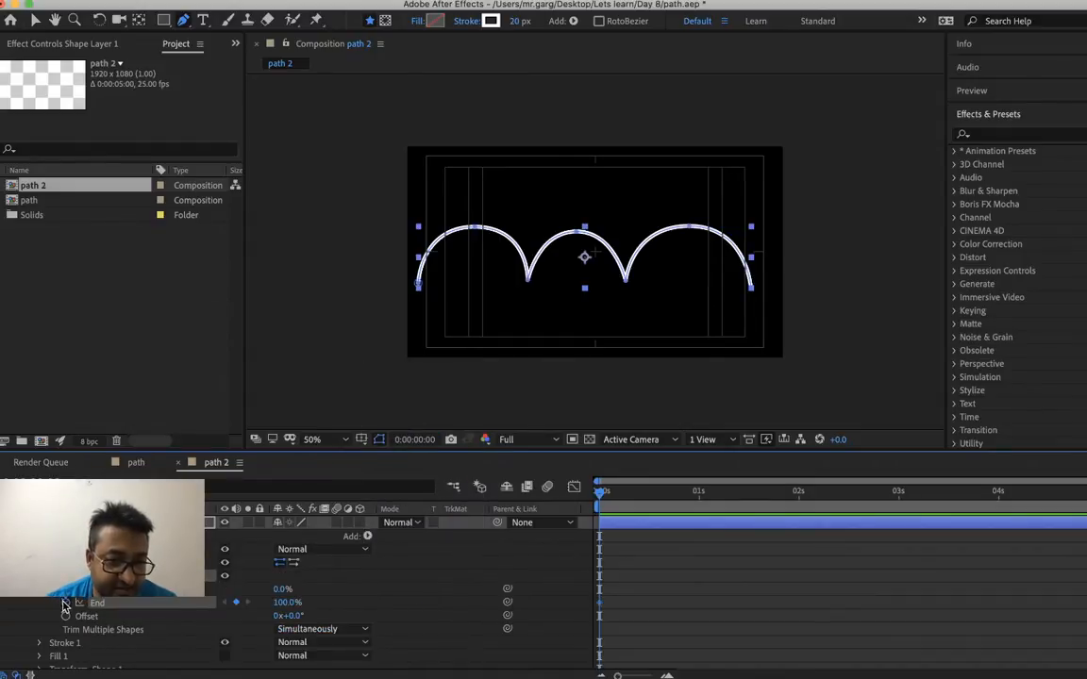
click(798, 498)
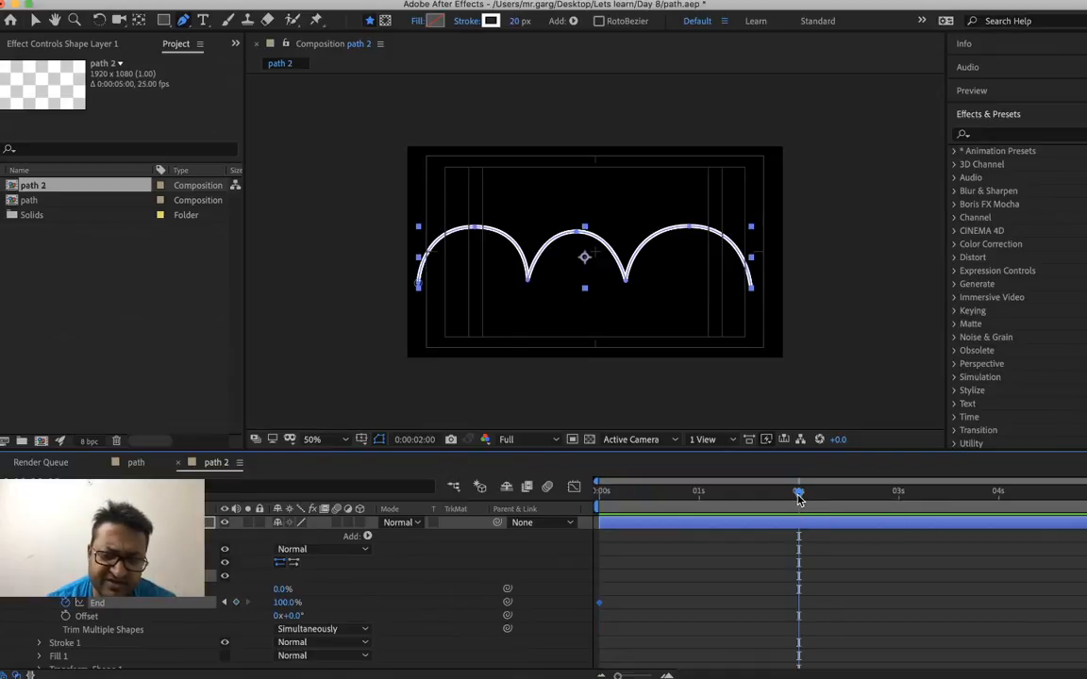
click(236, 603)
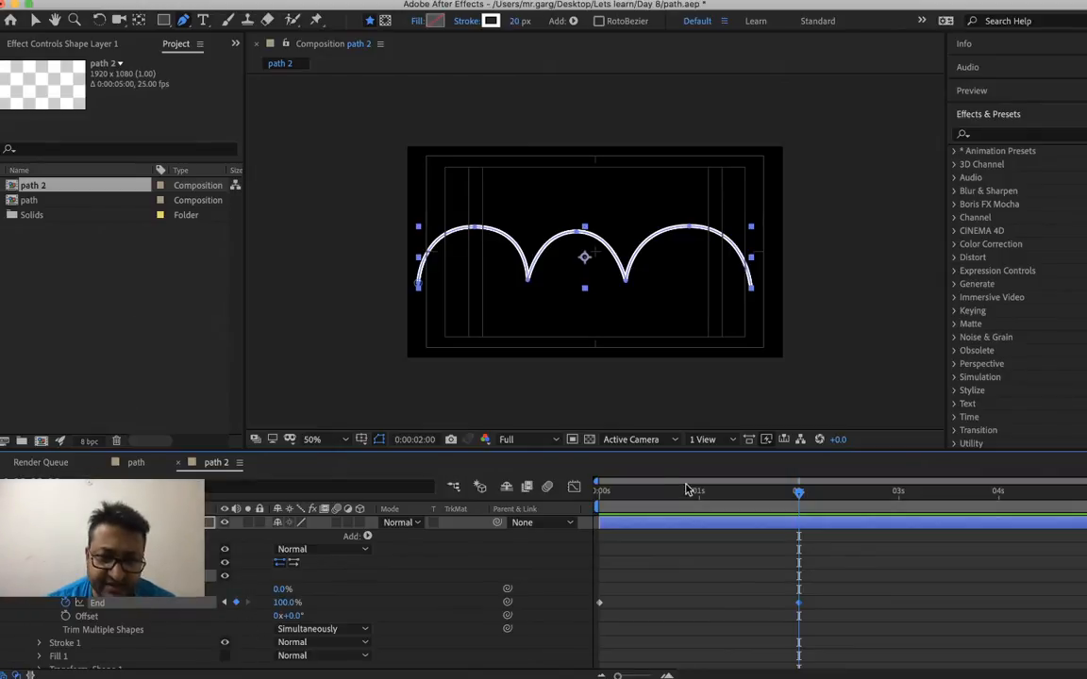
Set the Trim Paths End value to 0% at 0:00:00:00
click(606, 491)
drag(606, 510, 596, 514)
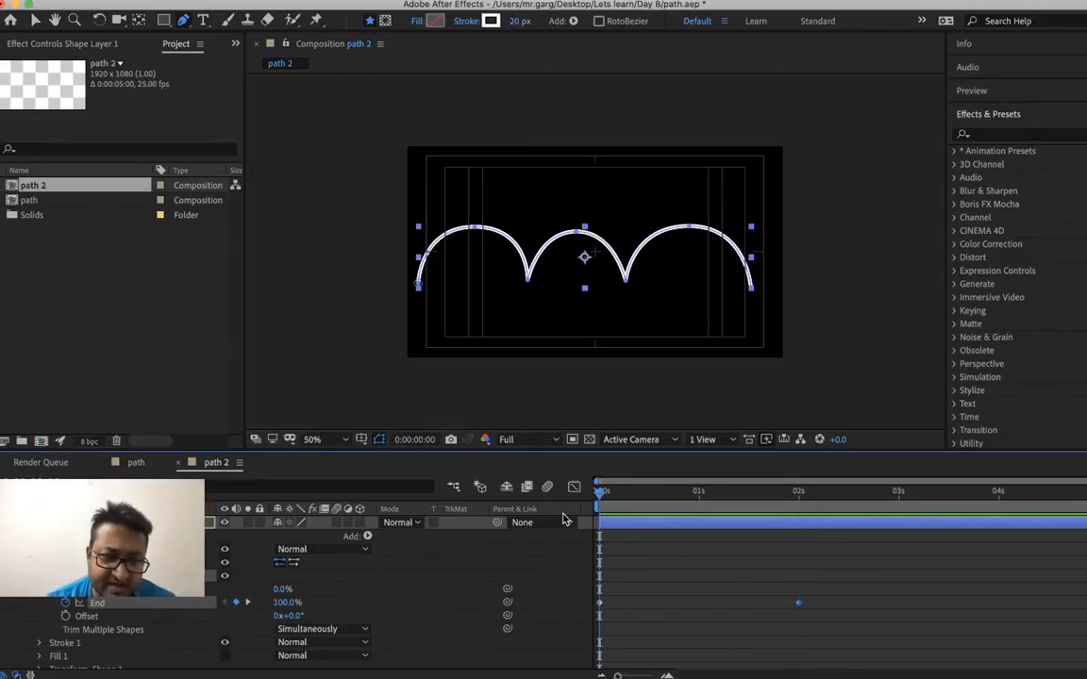
right_click(283, 604)
click(310, 612)
text(0)
key(Return)
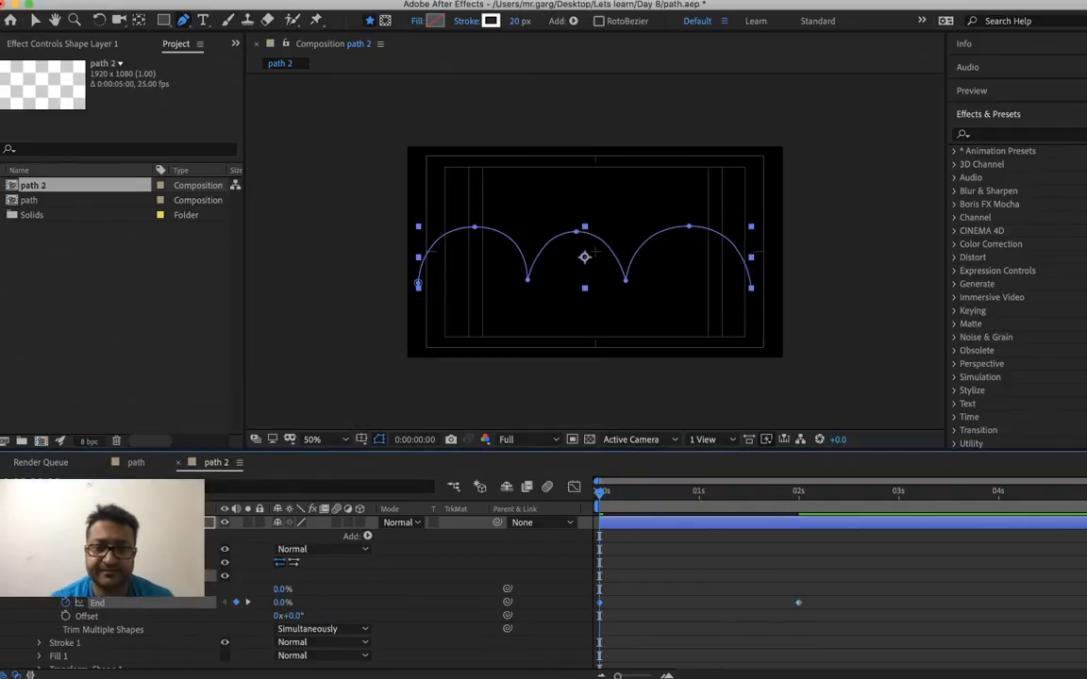
Preview the arch path being drawn, stopping after two seconds, and collapse the shape layer's properties
key(space)
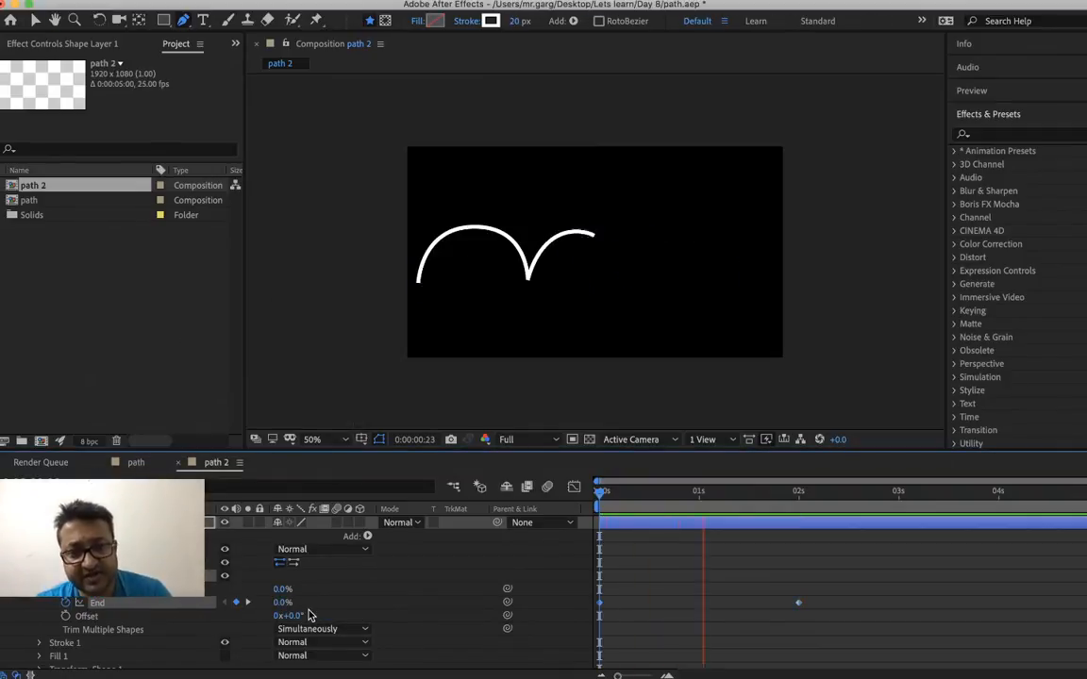
key(space)
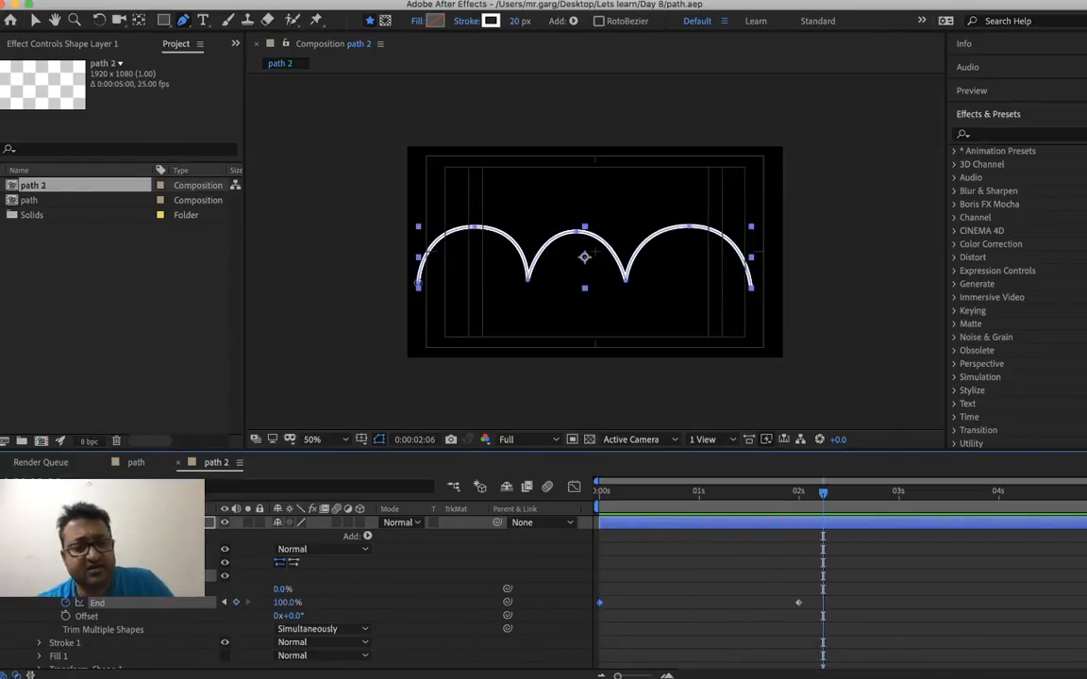
key(u)
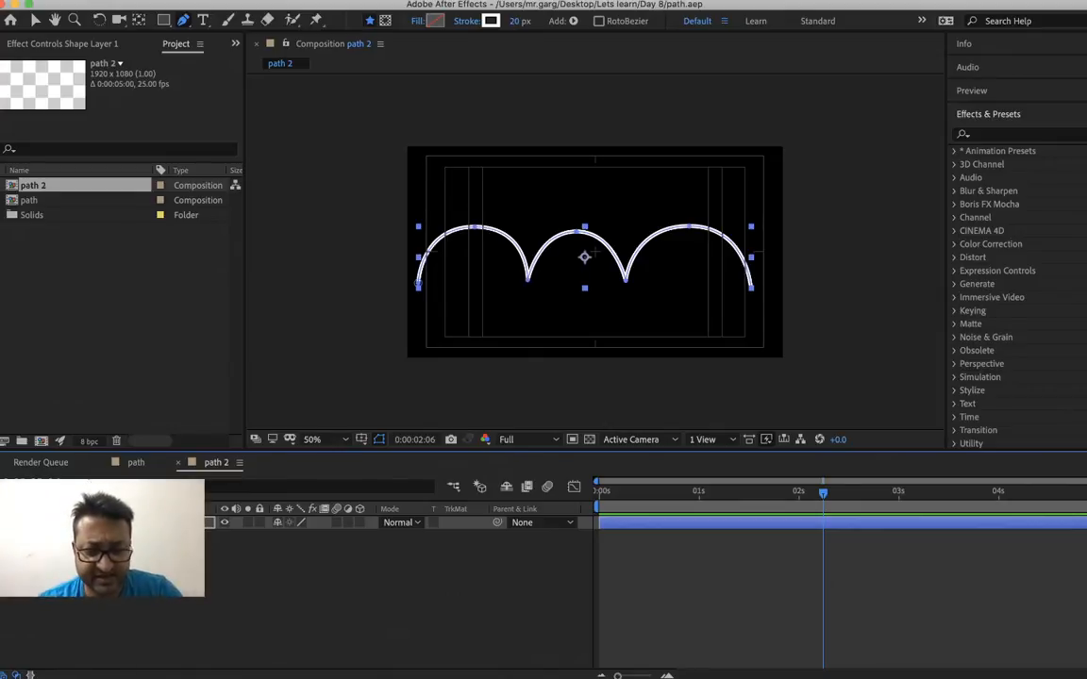
Create a red 1920 x 1080 px solid layer above the arch path
key(super+y)
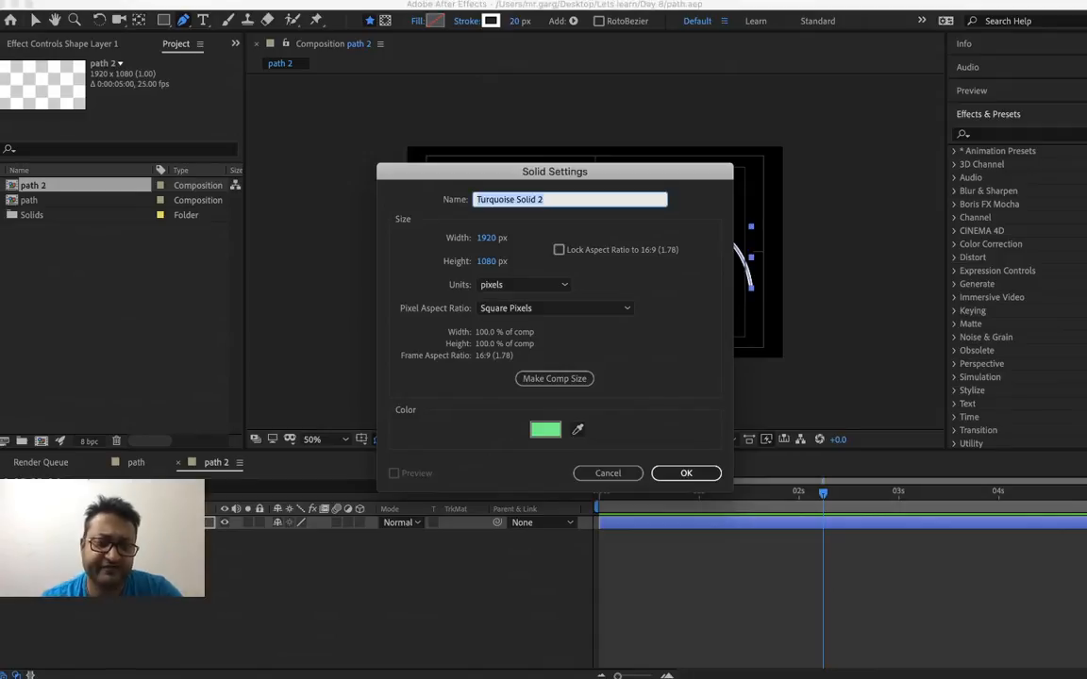
click(547, 430)
click(437, 391)
click(577, 515)
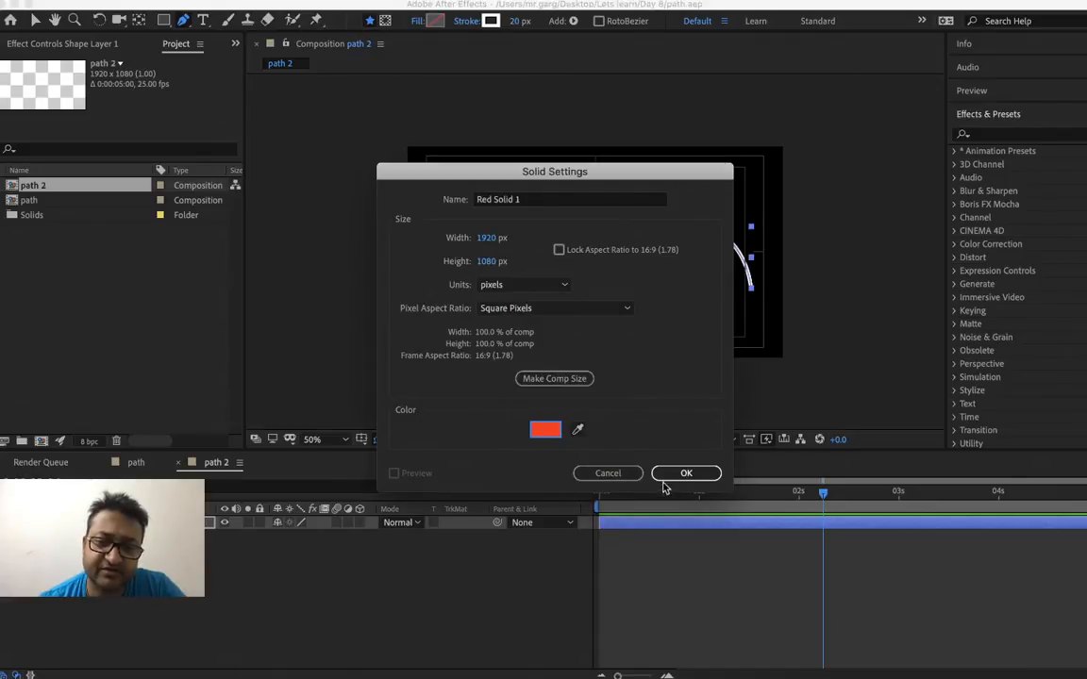
click(686, 473)
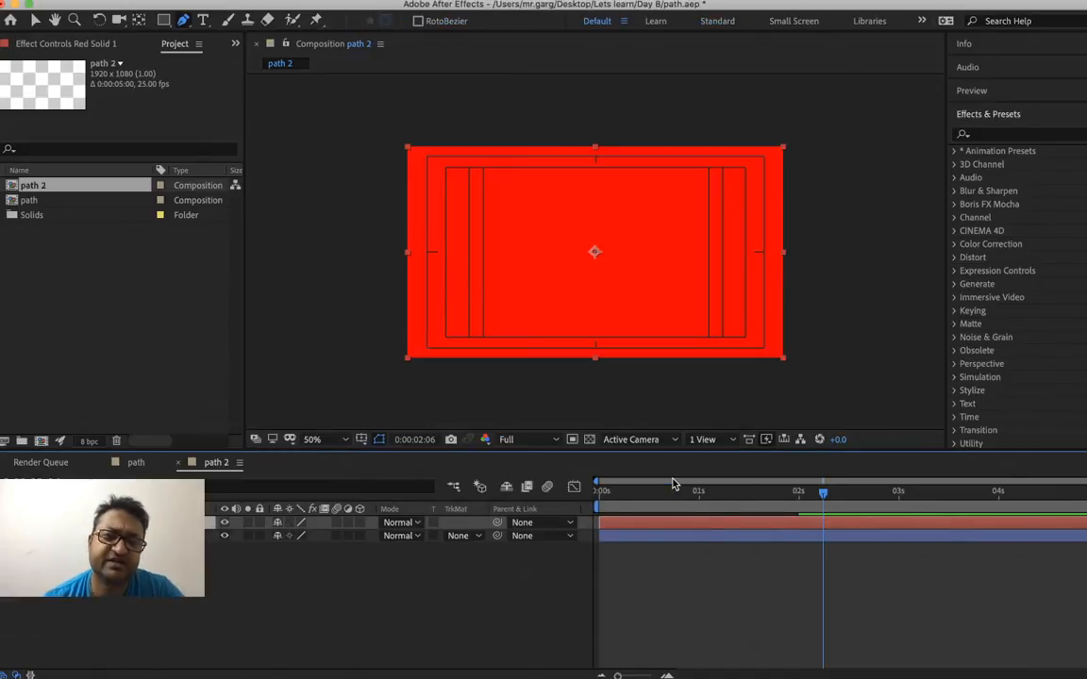
Mask the red solid down to a small square at the composition's centre with the Rectangle tool
click(271, 1)
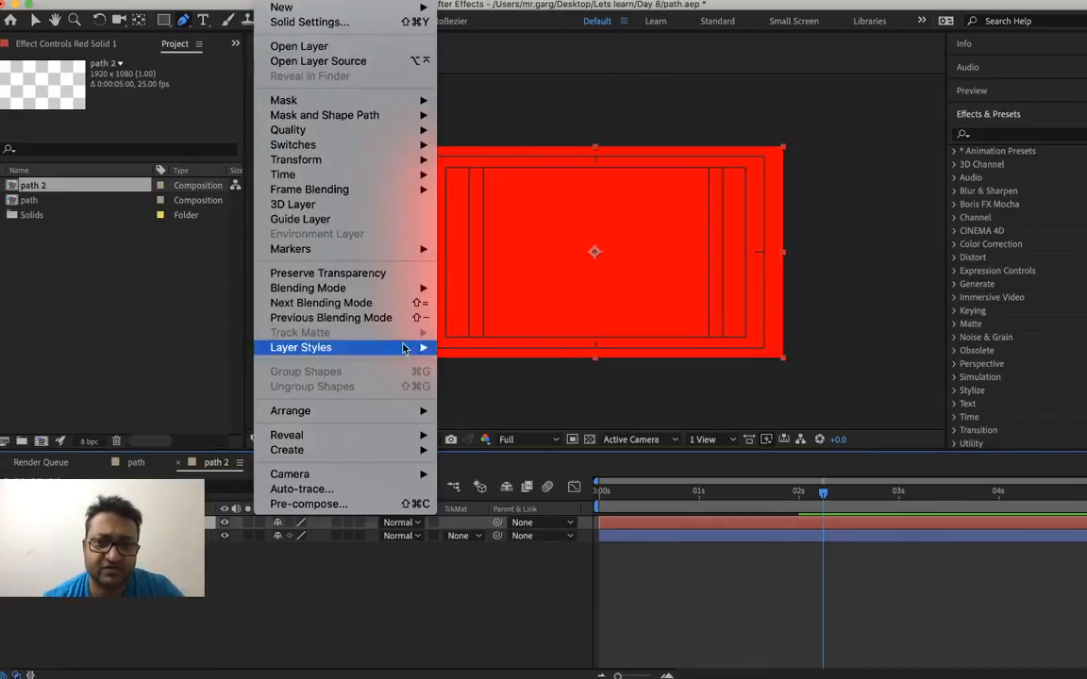
click(709, 576)
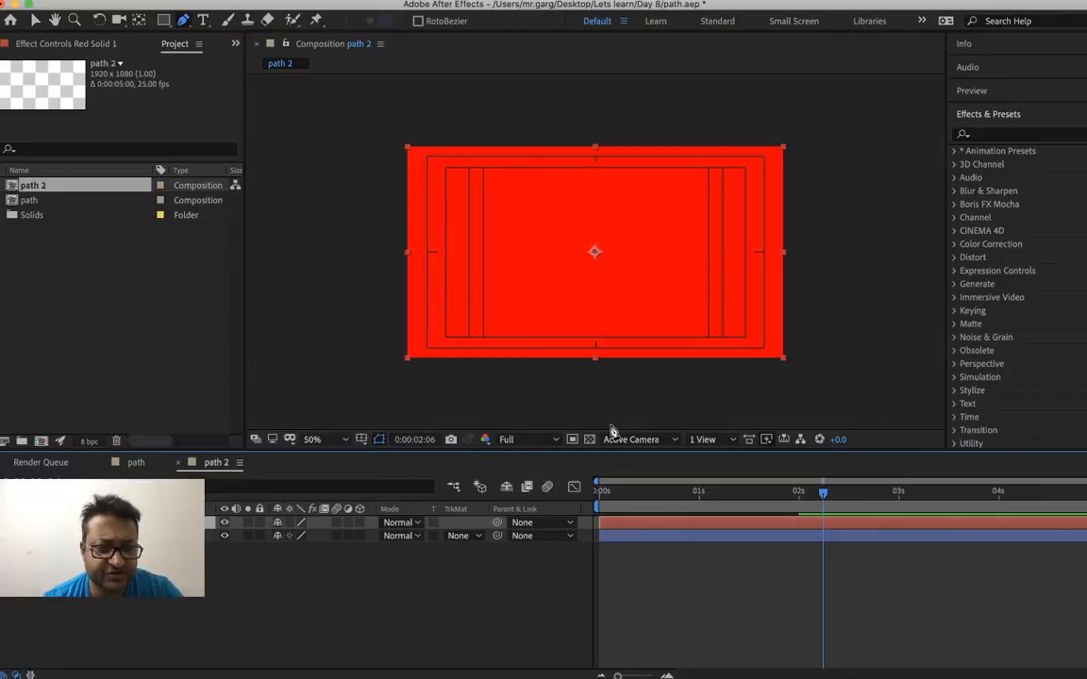
key(q)
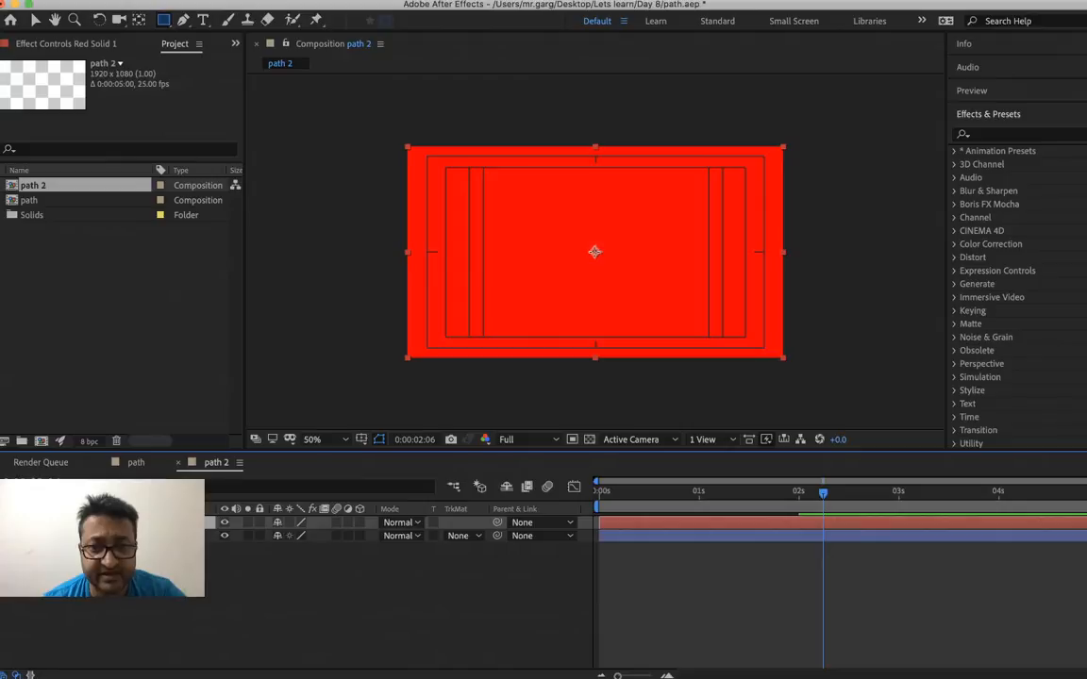
click(593, 251)
click(593, 251)
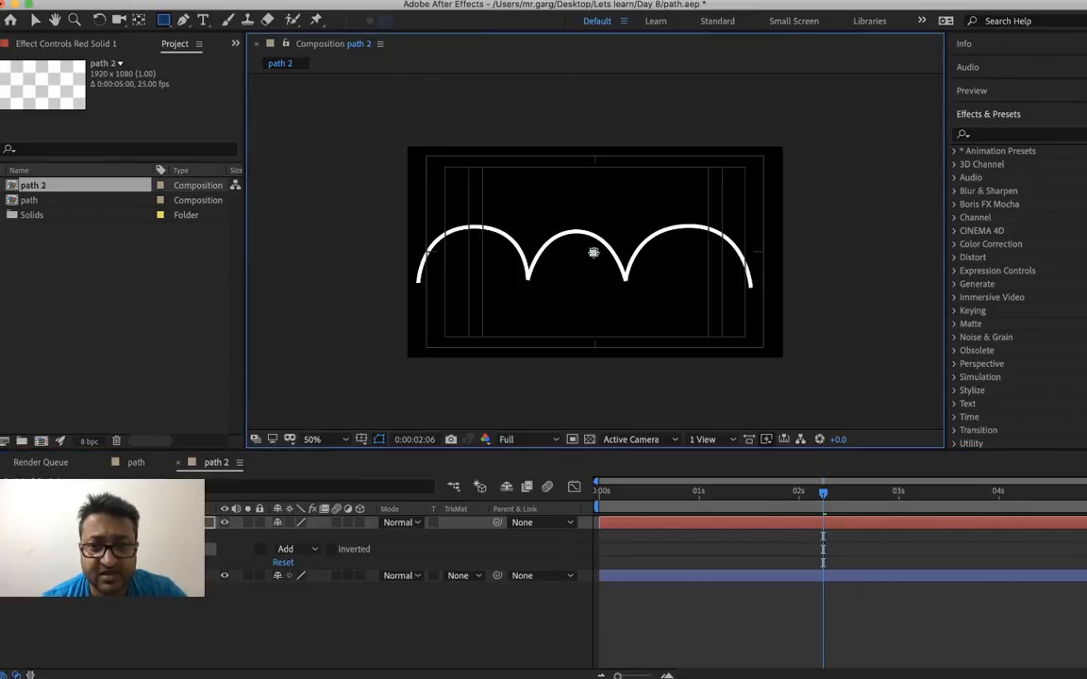
mouse_move(594, 251)
mouse_down()
mouse_move(608, 267)
mouse_move(600, 264)
mouse_up()
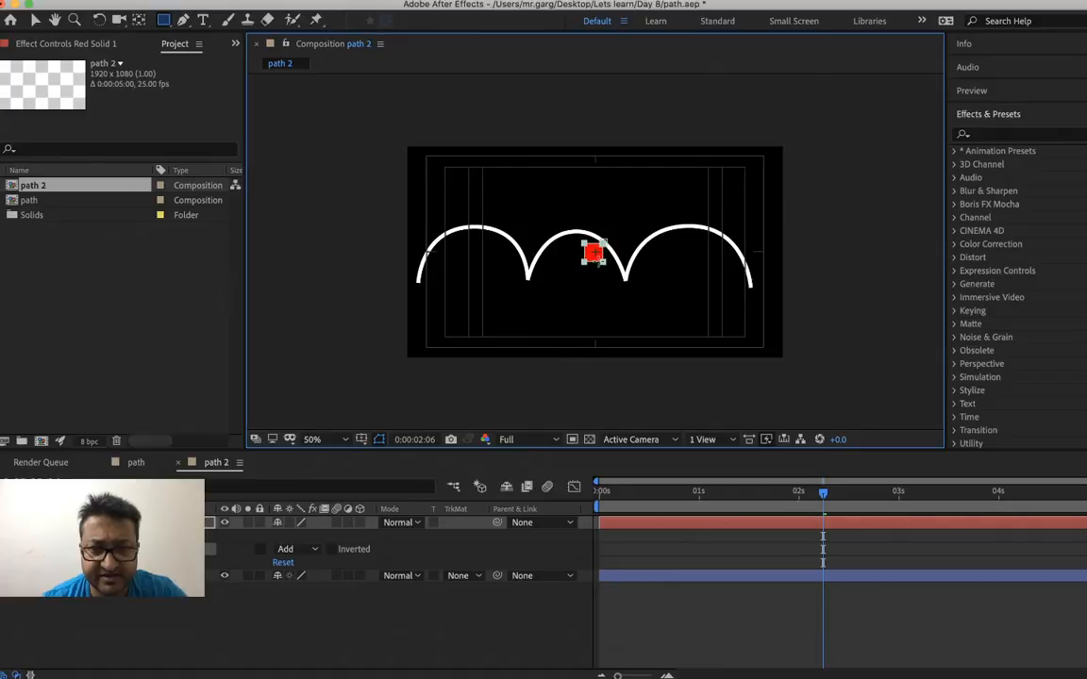
click(701, 624)
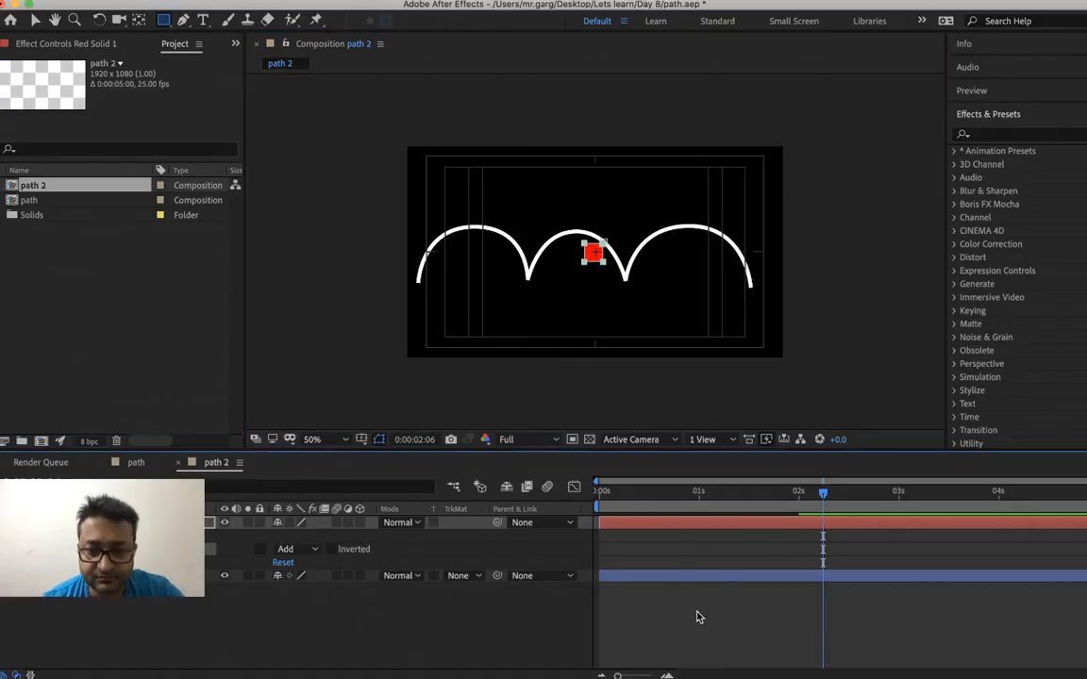
Move the playhead to 0:00:00:00, and save the project with the arch shape layer selected
drag(620, 492, 547, 507)
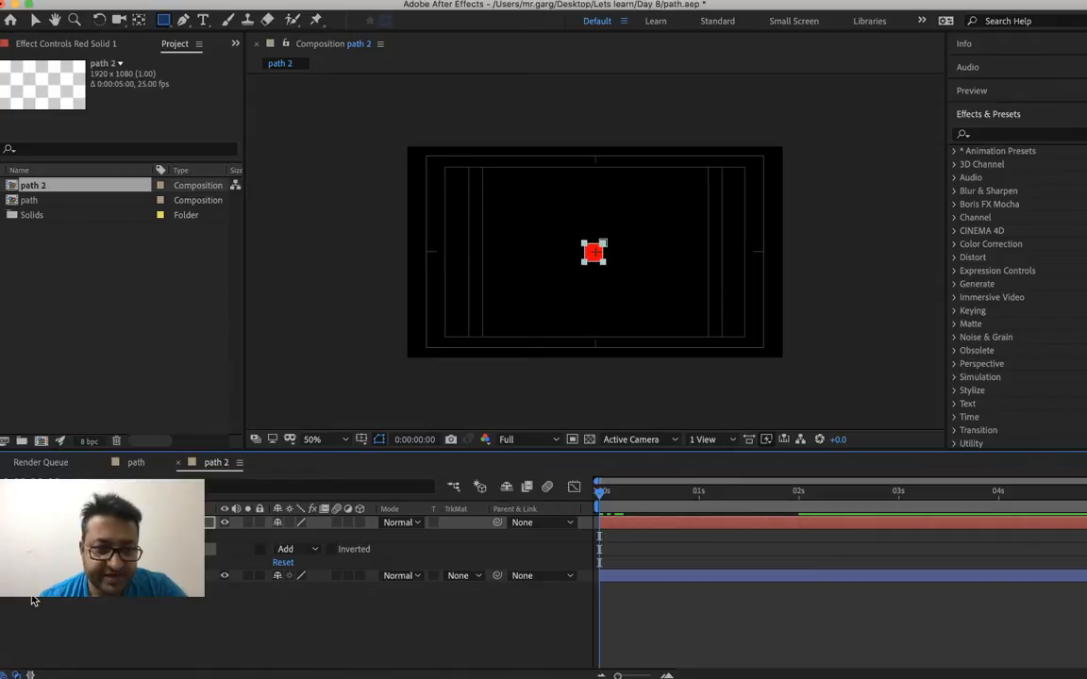
right_click(76, 576)
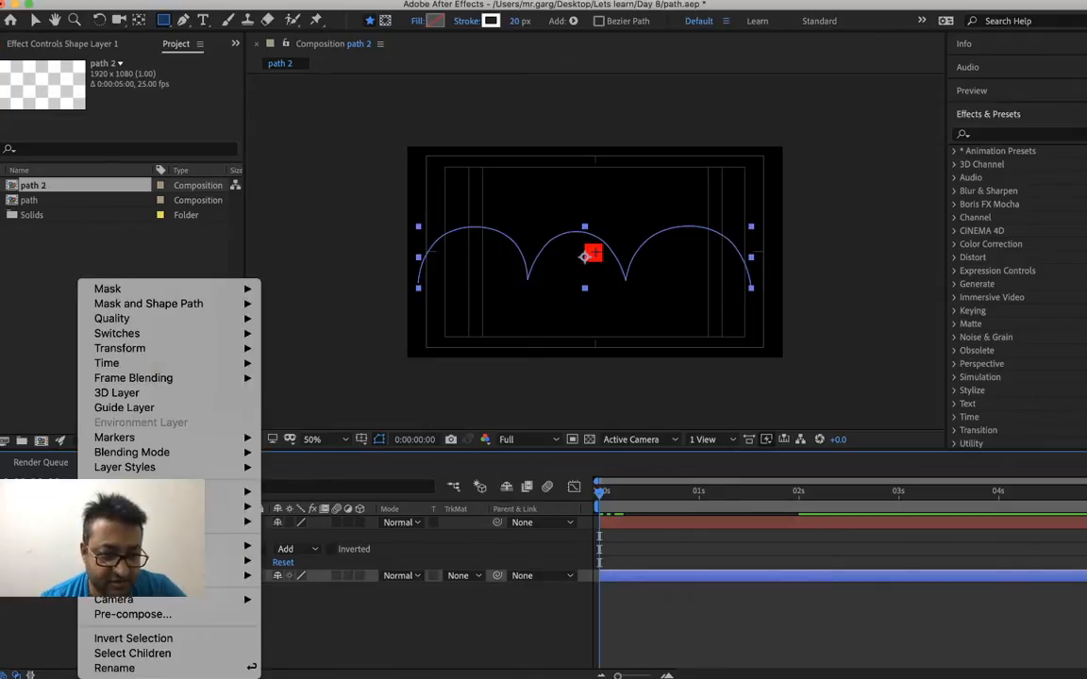
click(75, 576)
key(super+s)
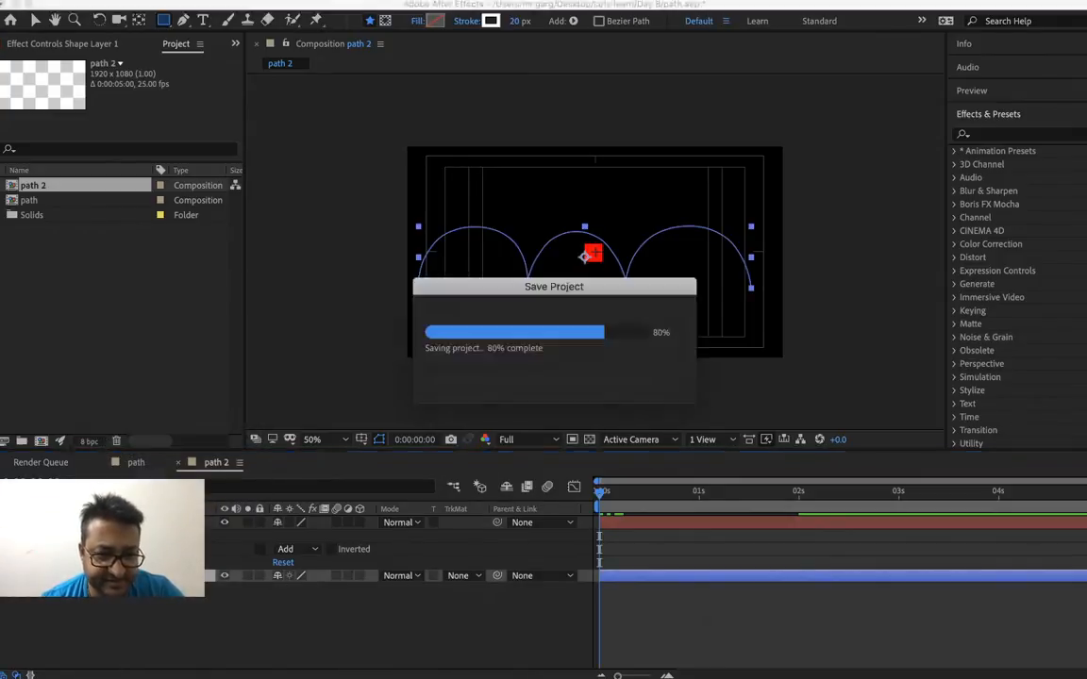
Expand the arch shape layer's contents down to Path 1 and copy its Path property
click(4, 575)
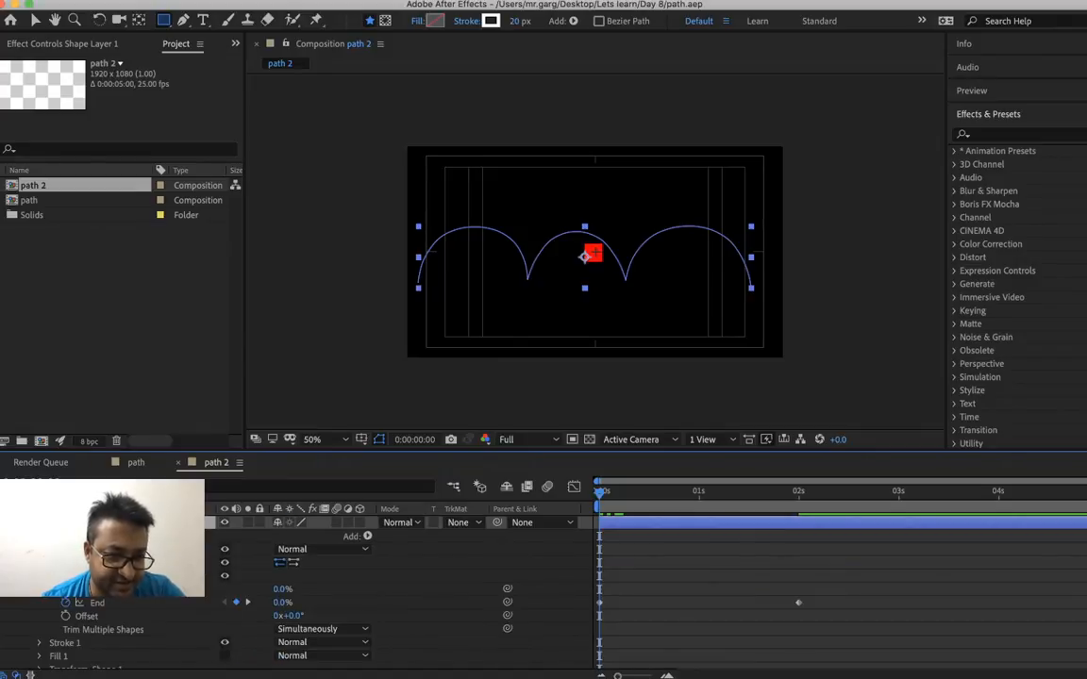
right_click(66, 564)
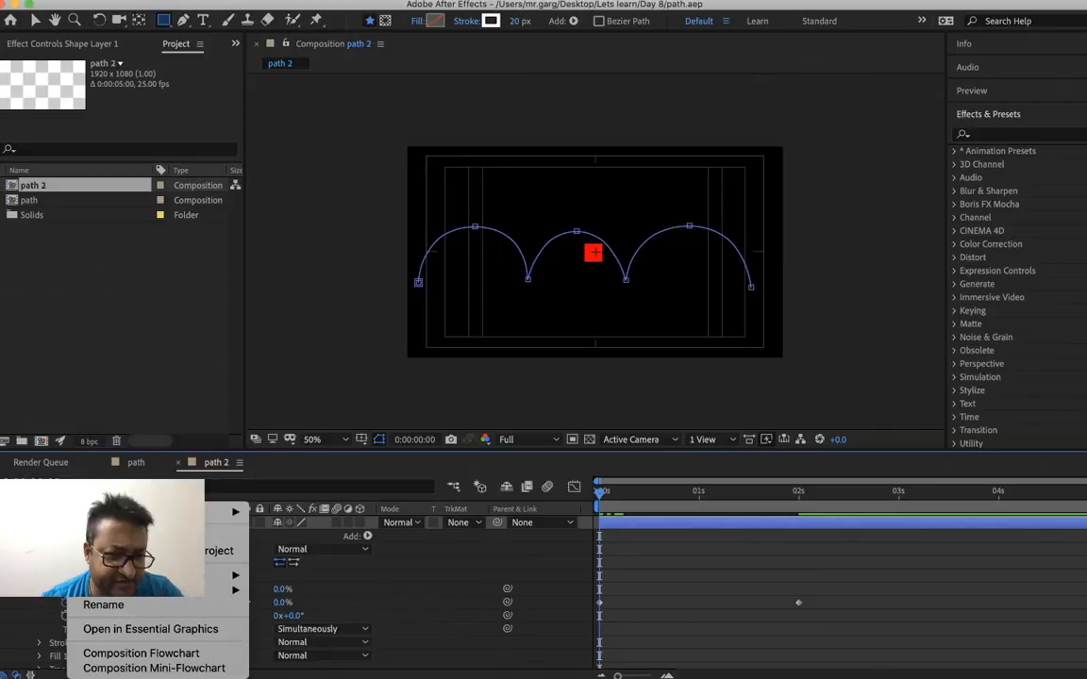
key(Escape)
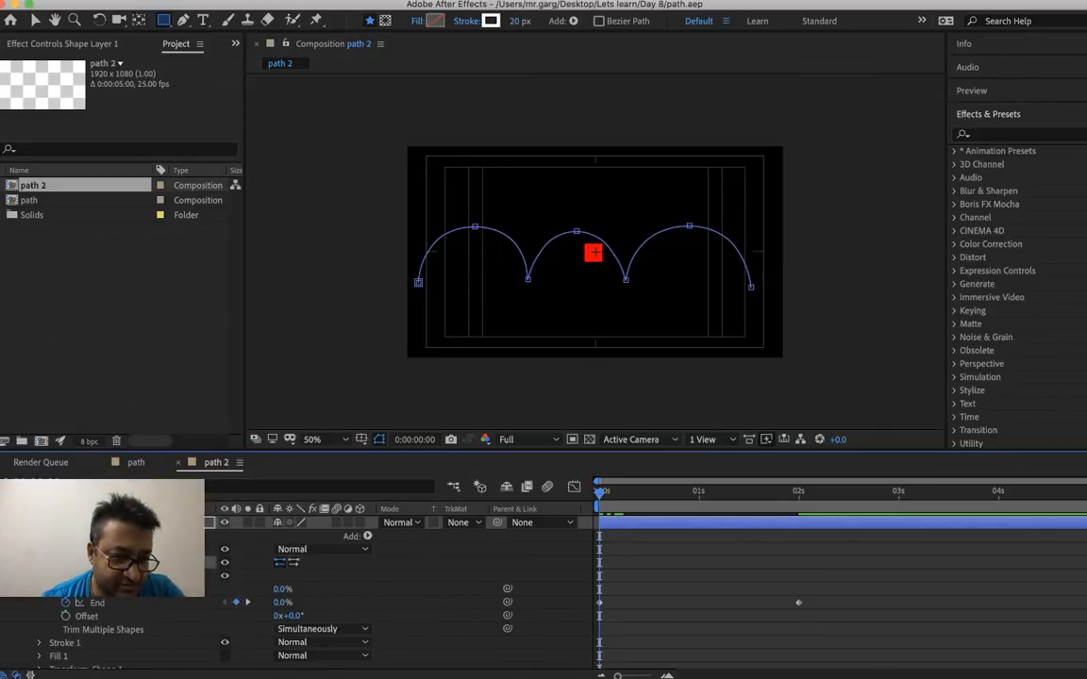
click(38, 563)
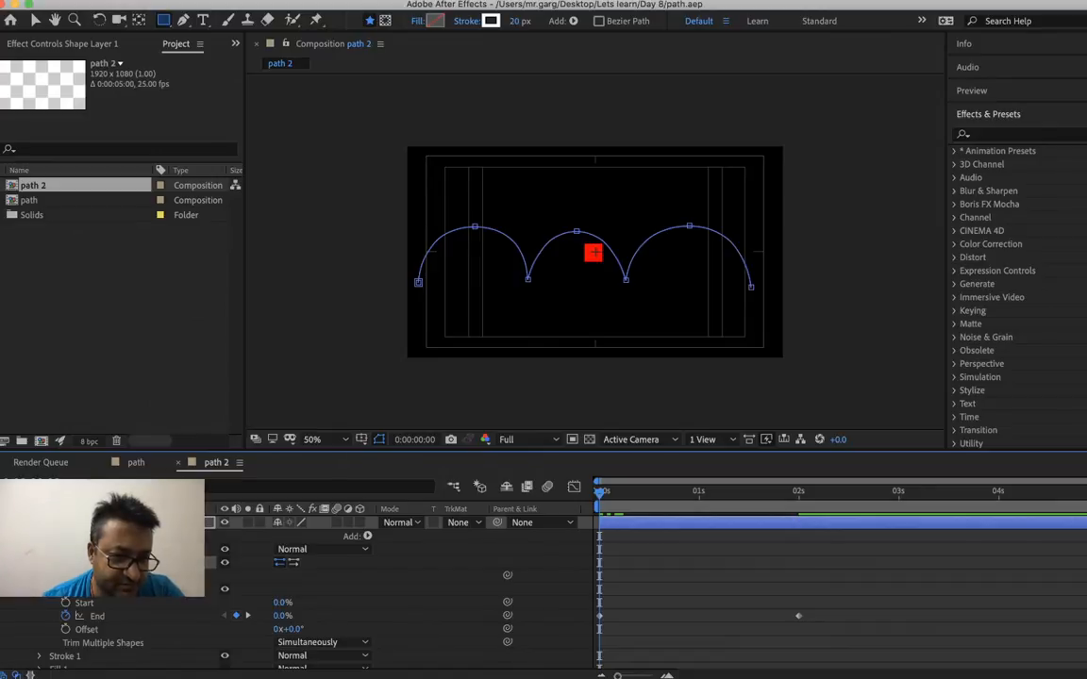
right_click(53, 576)
key(Escape)
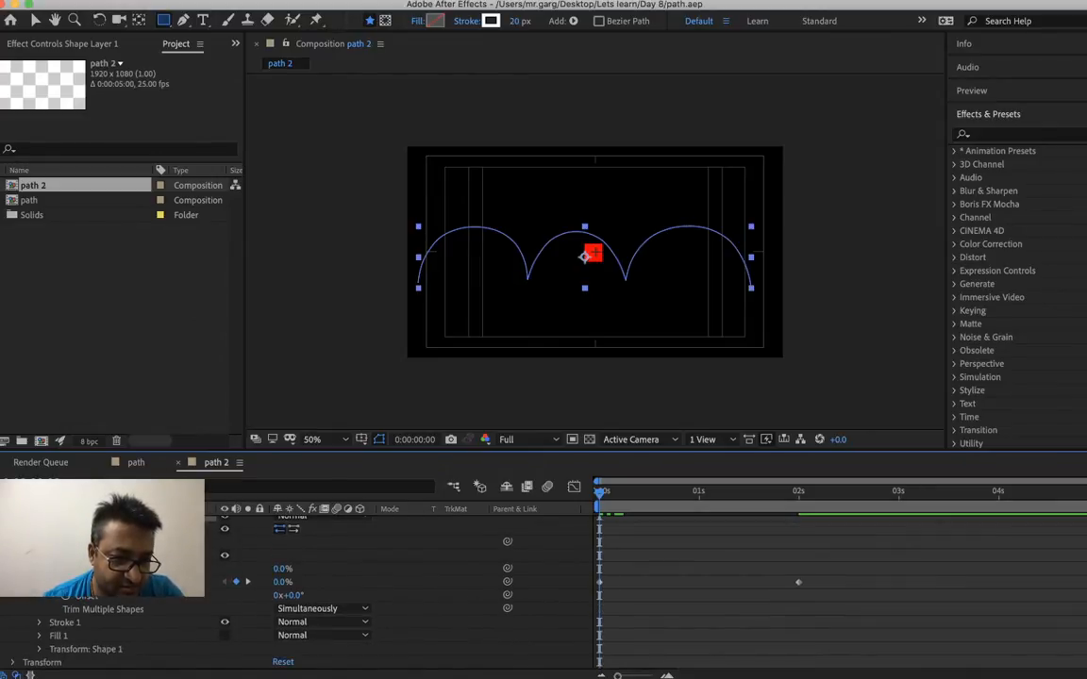
scroll(397, 585, up, 2)
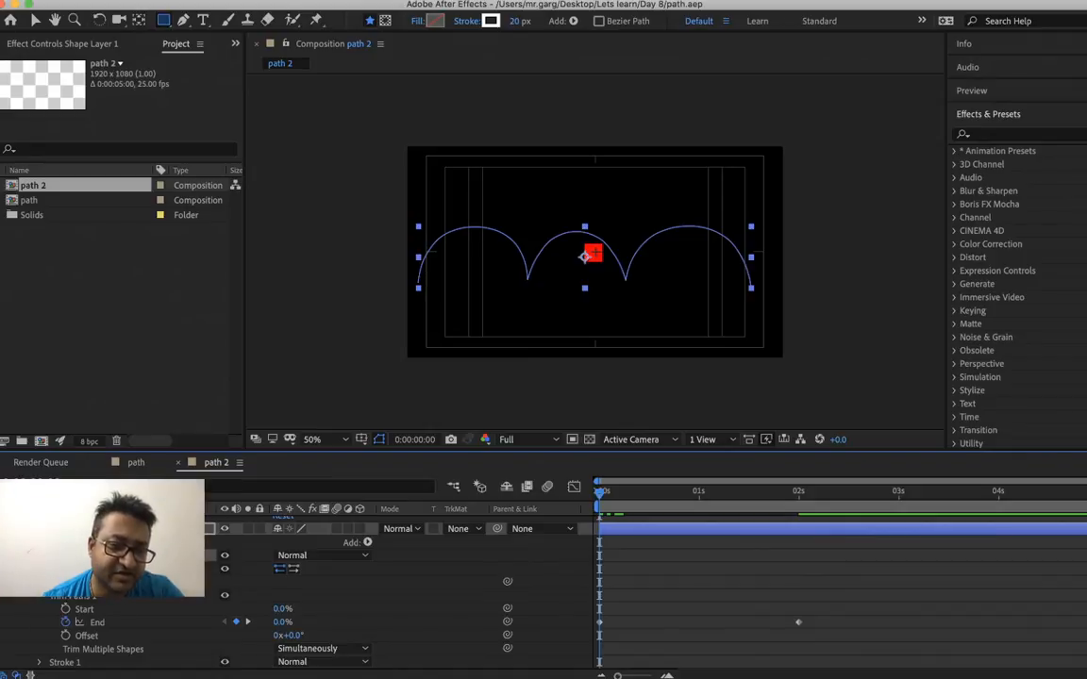
right_click(86, 582)
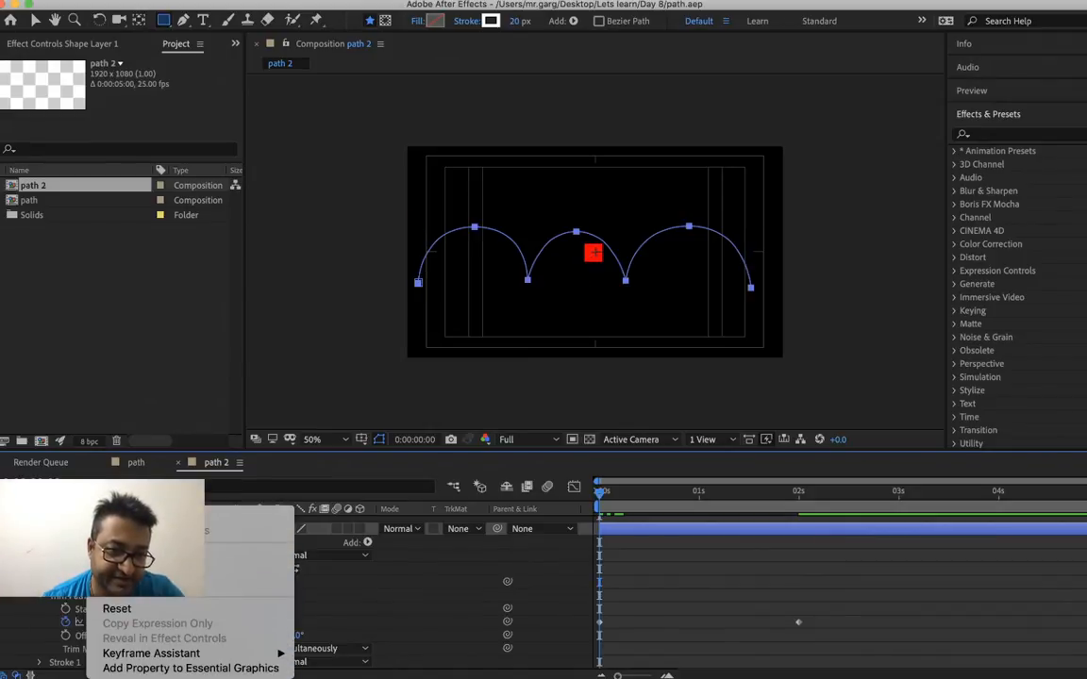
key(Escape)
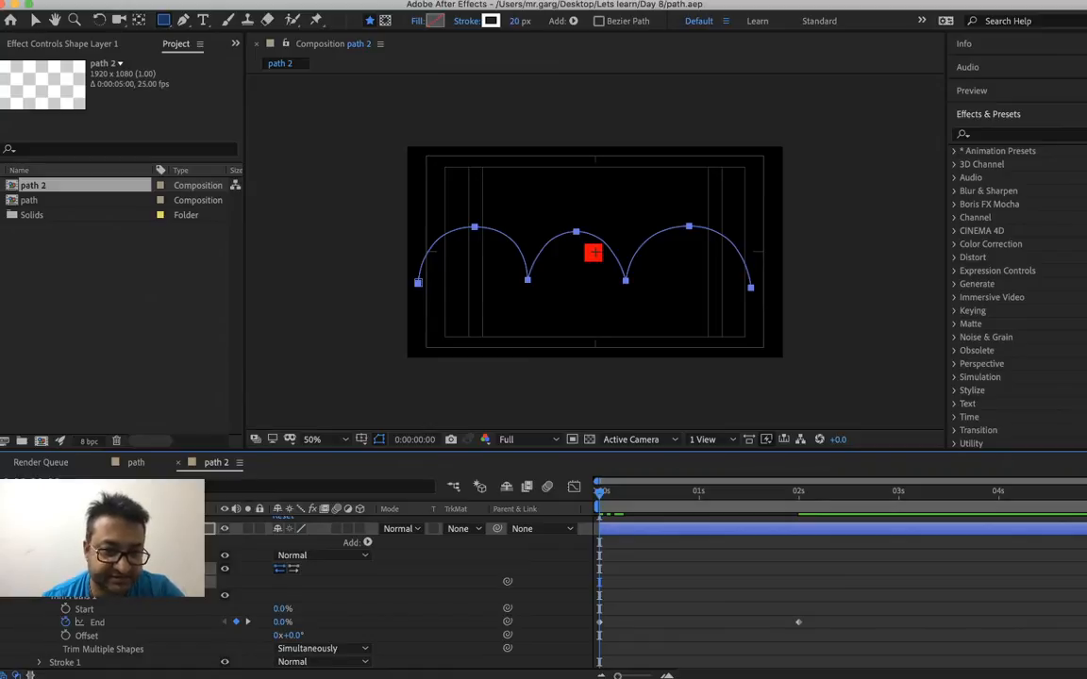
Keyframe the red solid's Position at 0:00:00:00, paste the copied arch path into it and preview the motion
scroll(312, 594, up, 2)
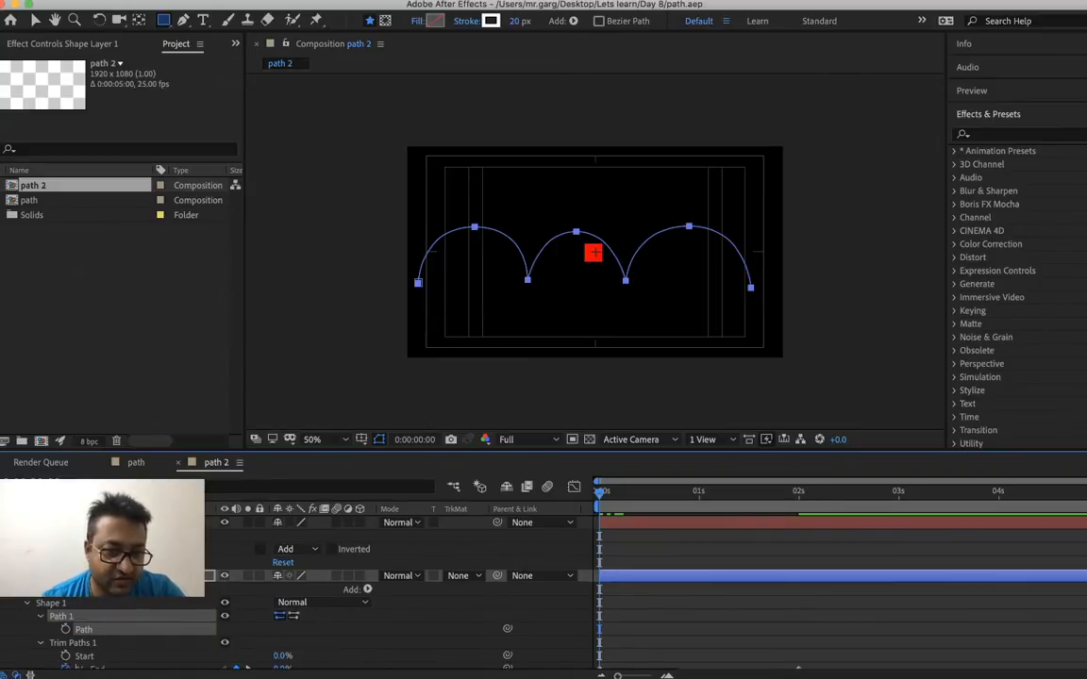
right_click(80, 523)
key(Escape)
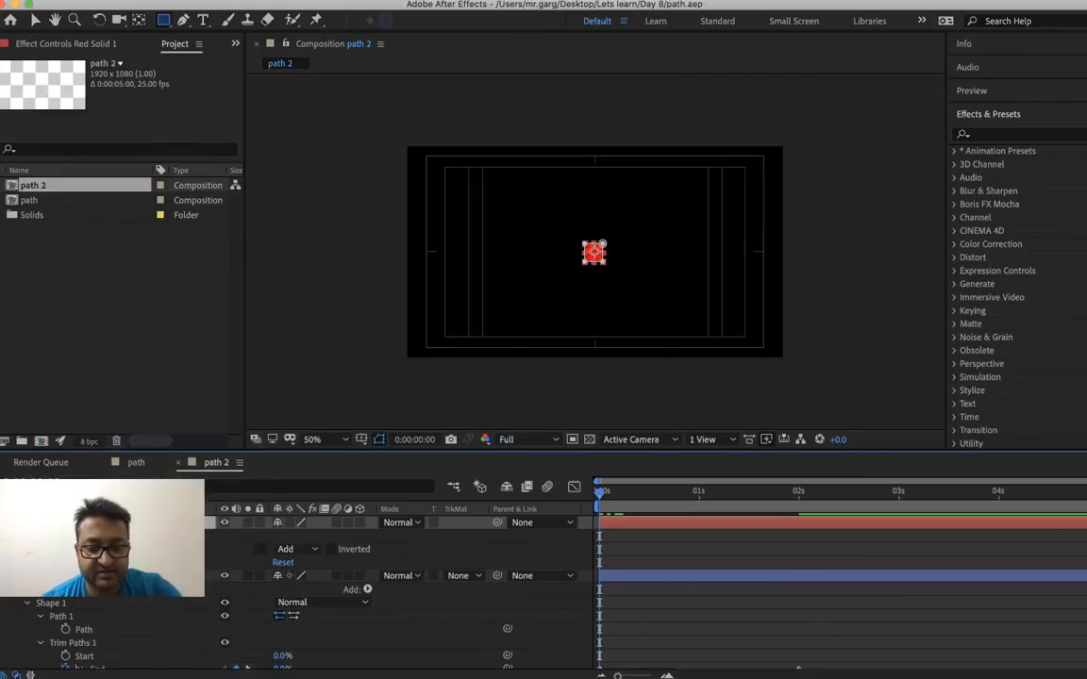
key(p)
click(41, 536)
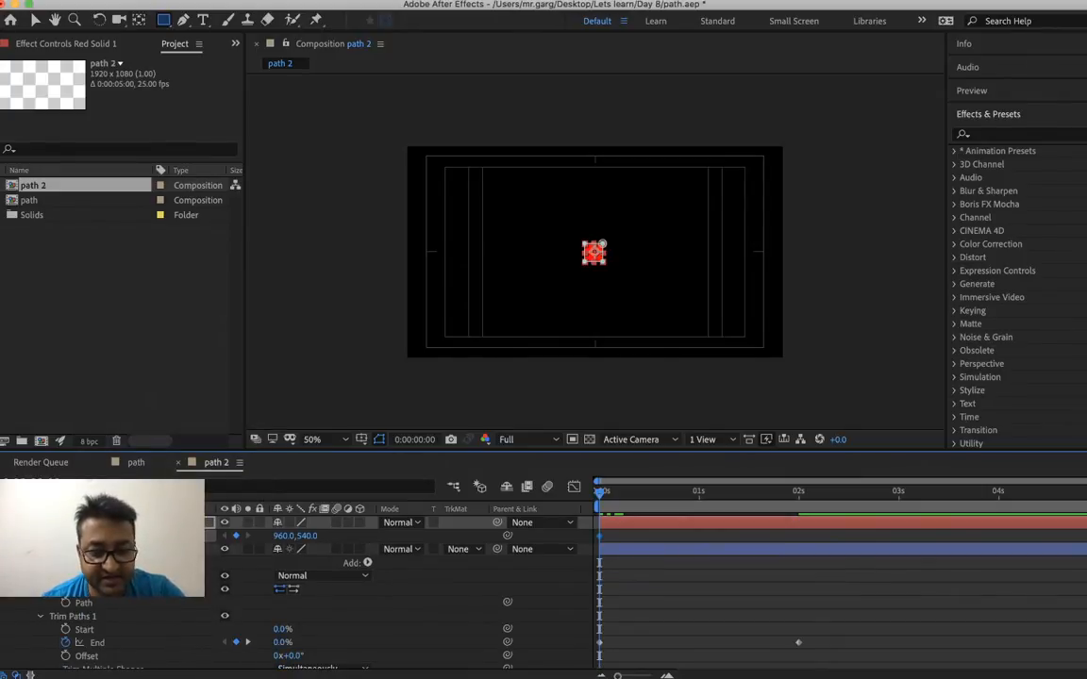
key(super+v)
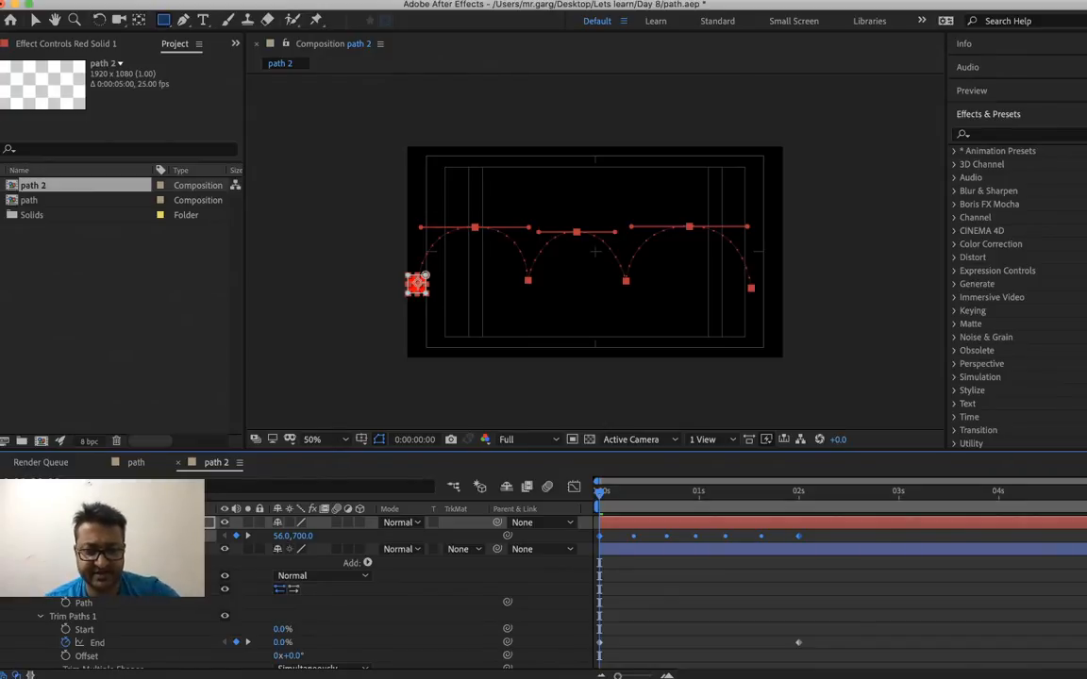
key(space)
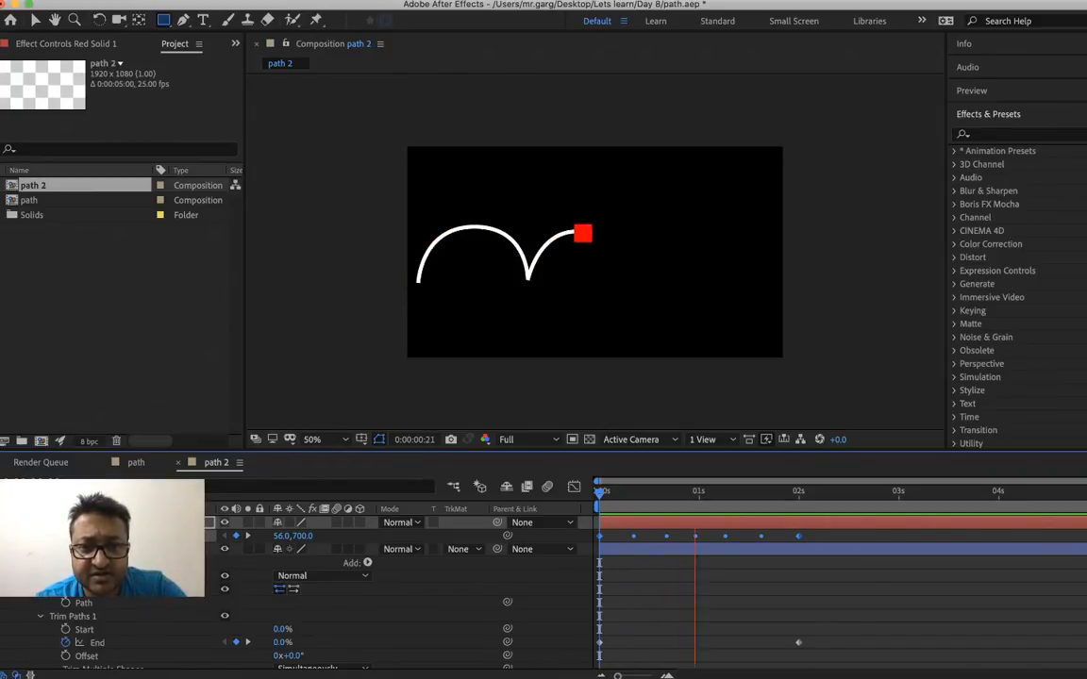
key(space)
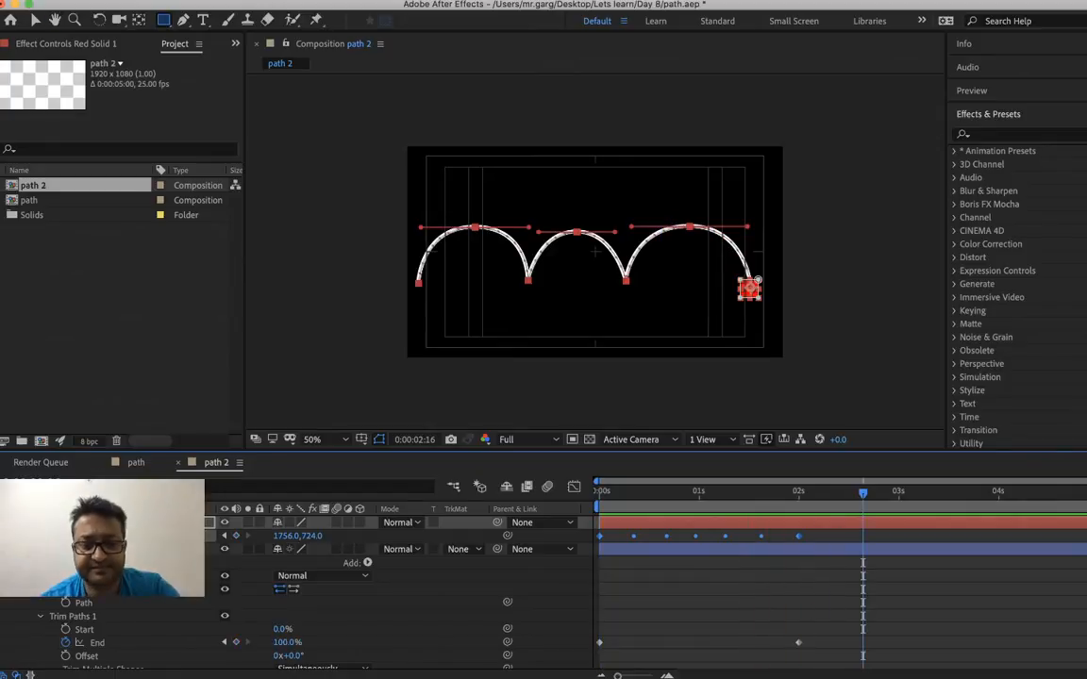
Collapse the properties of both layers, deselect them and switch to the Selection tool
key(super+a)
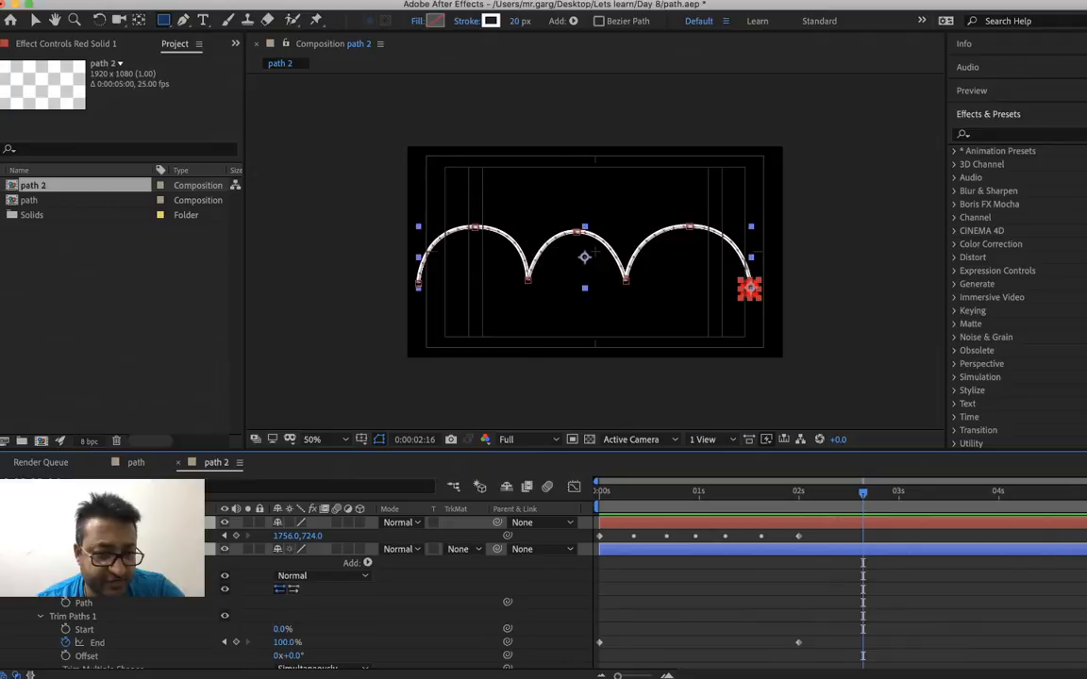
key(u)
key(u)
key(u)
key(u)
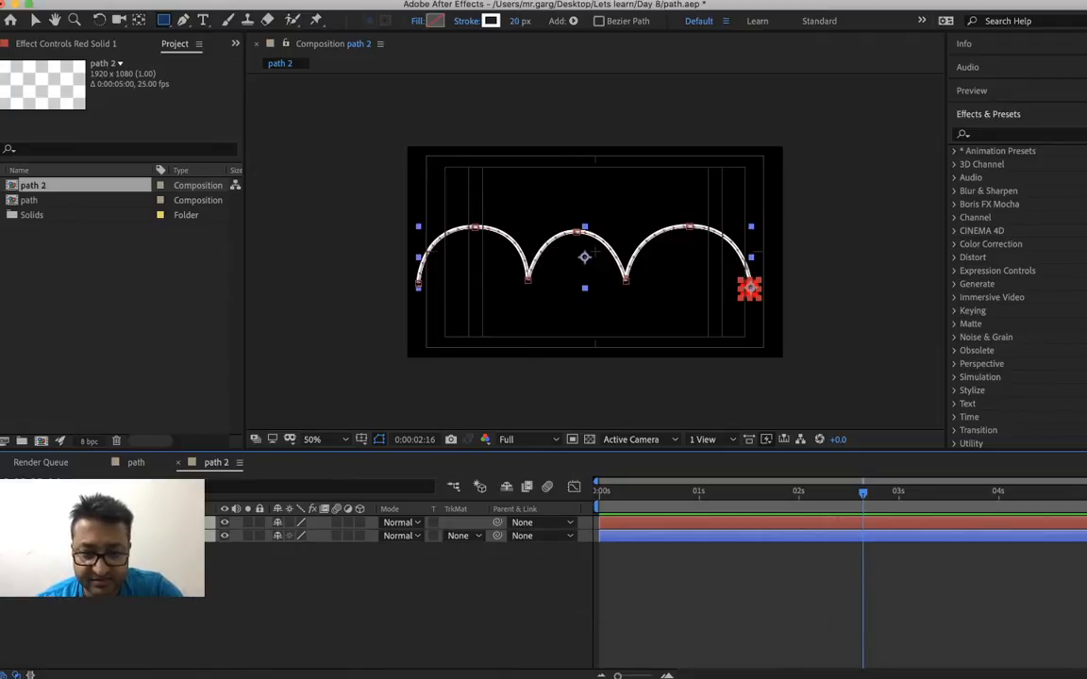
scroll(306, 614, down, 3)
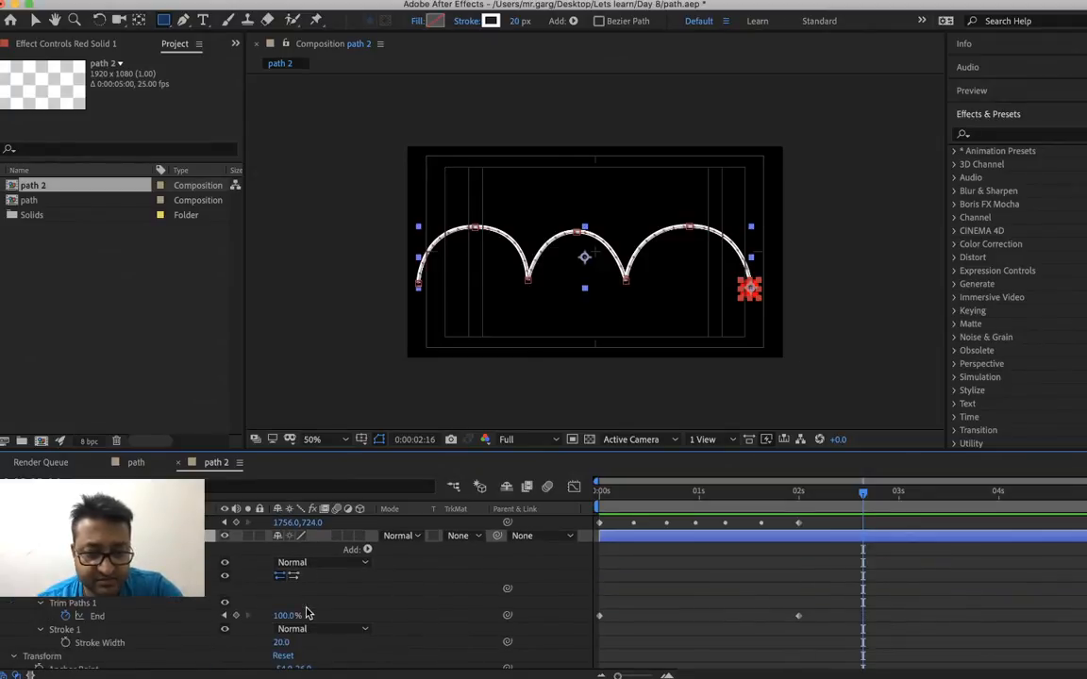
key(u)
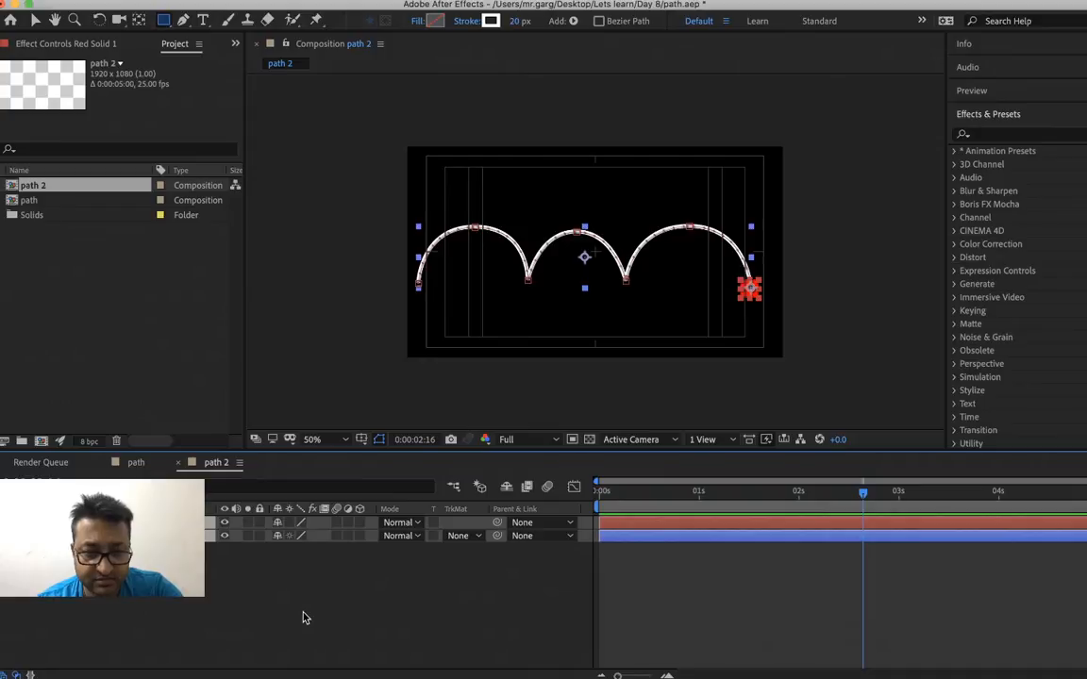
click(485, 391)
key(v)
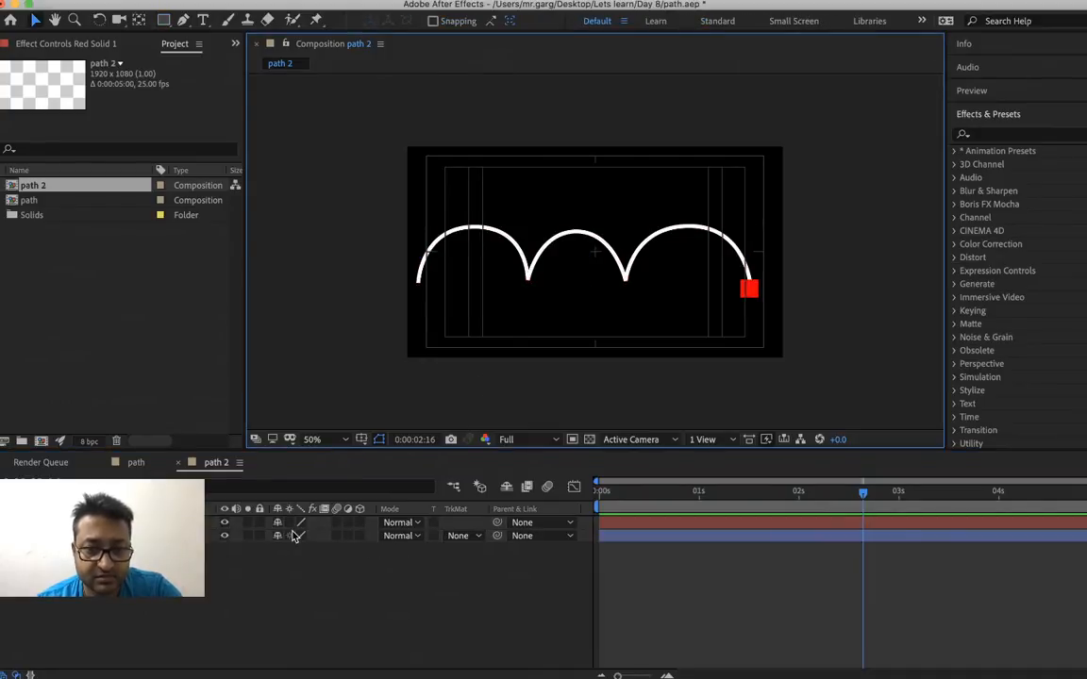
Apply Easy Ease to the arch shape layer's Trim Paths End keyframes at 0 and 2 seconds
click(629, 286)
key(u)
right_click(150, 549)
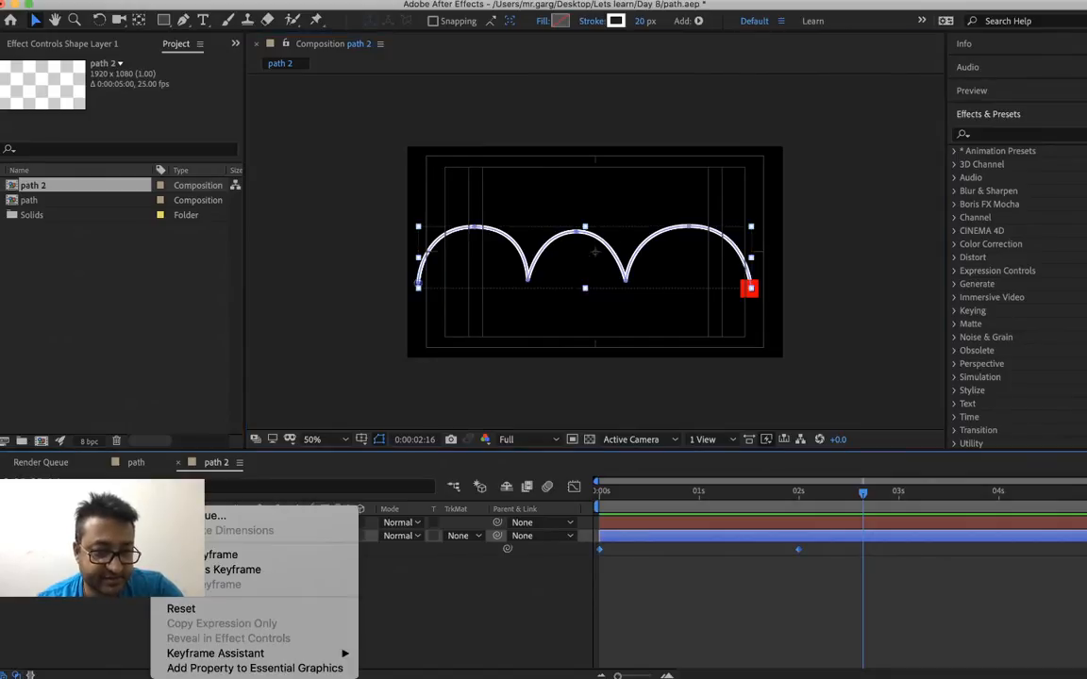
mouse_move(301, 658)
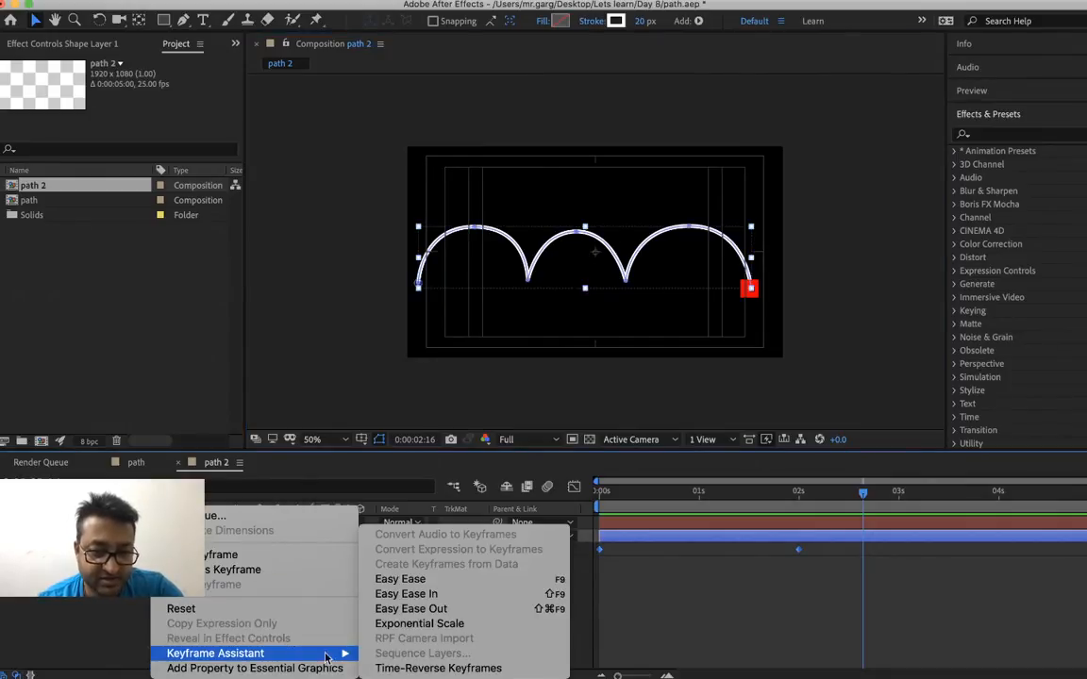
click(413, 579)
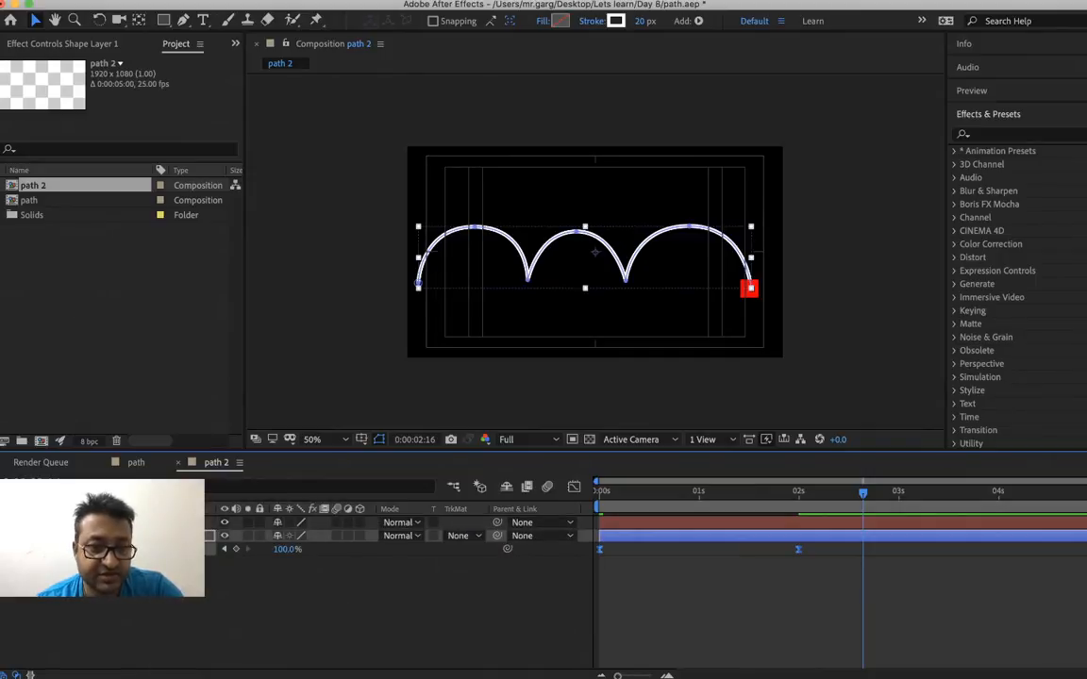
Reveal the red solid's Position keyframes and apply Easy Ease to them
right_click(135, 523)
key(Escape)
key(u)
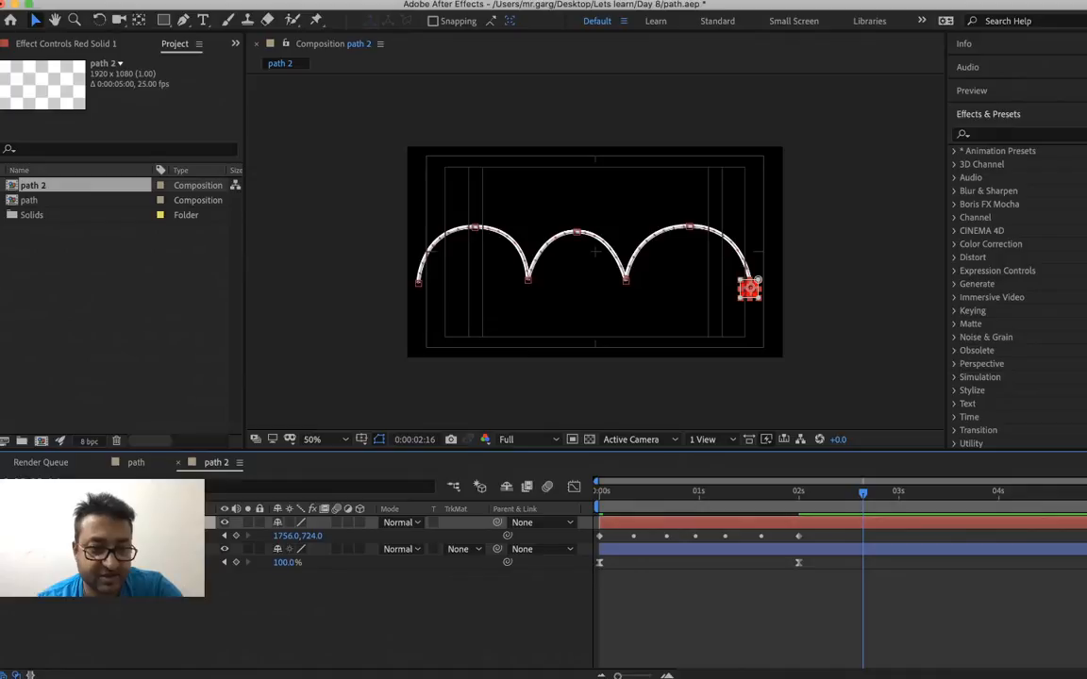
right_click(81, 536)
key(Escape)
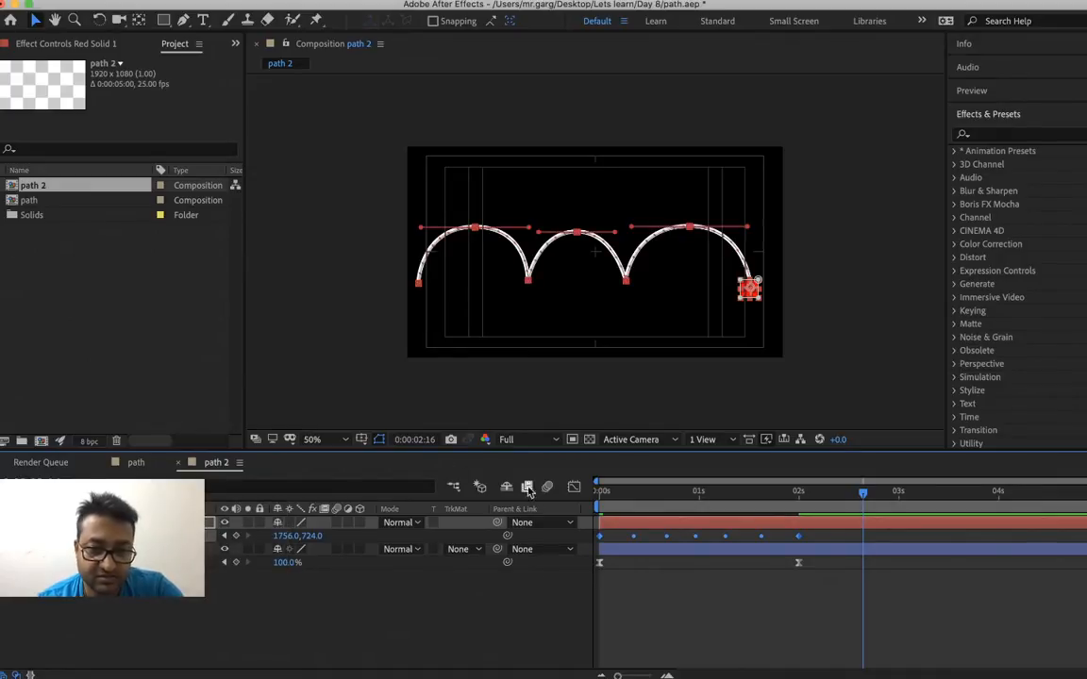
right_click(599, 536)
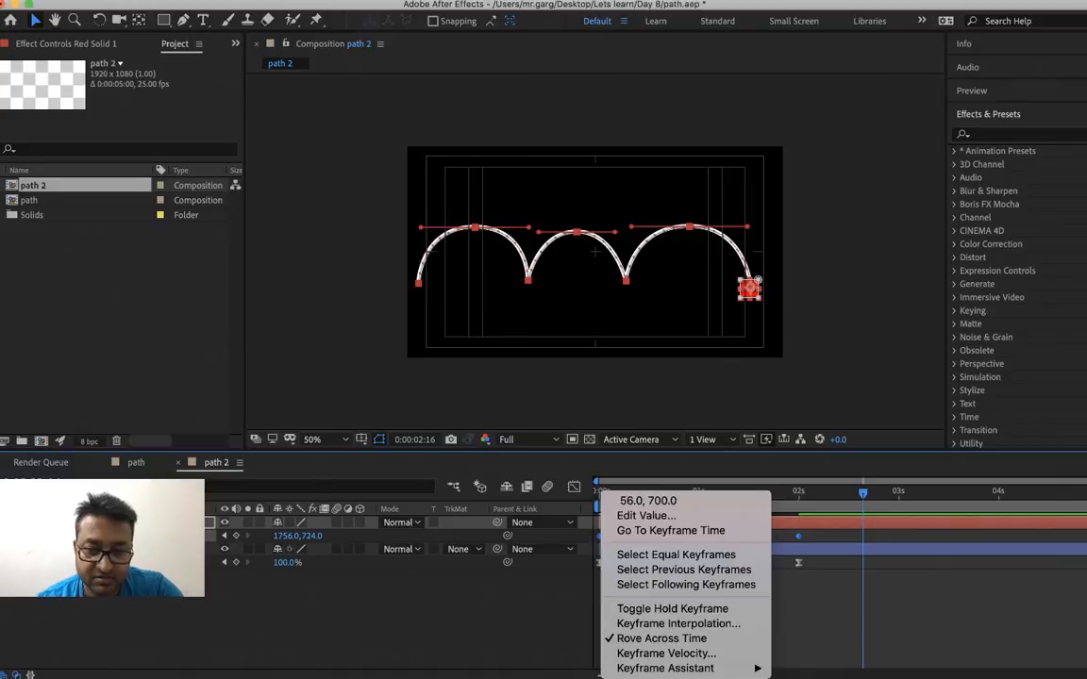
mouse_move(679, 668)
click(813, 580)
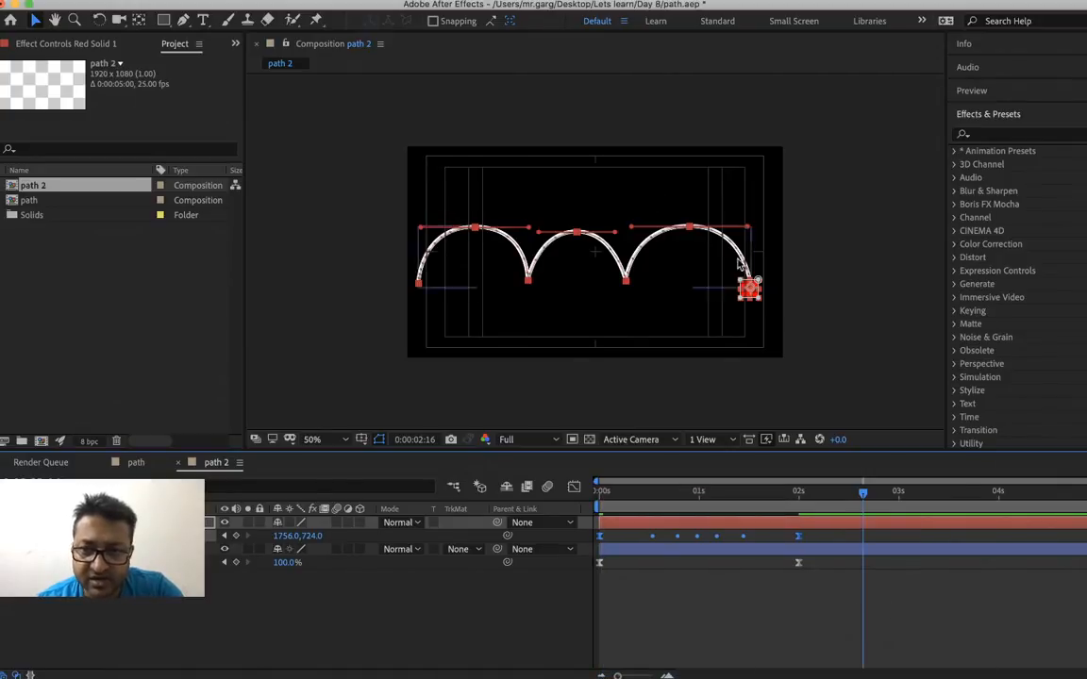
Preview the eased arch and red square animation twice from the start of the timeline
drag(641, 508, 600, 508)
click(677, 614)
key(space)
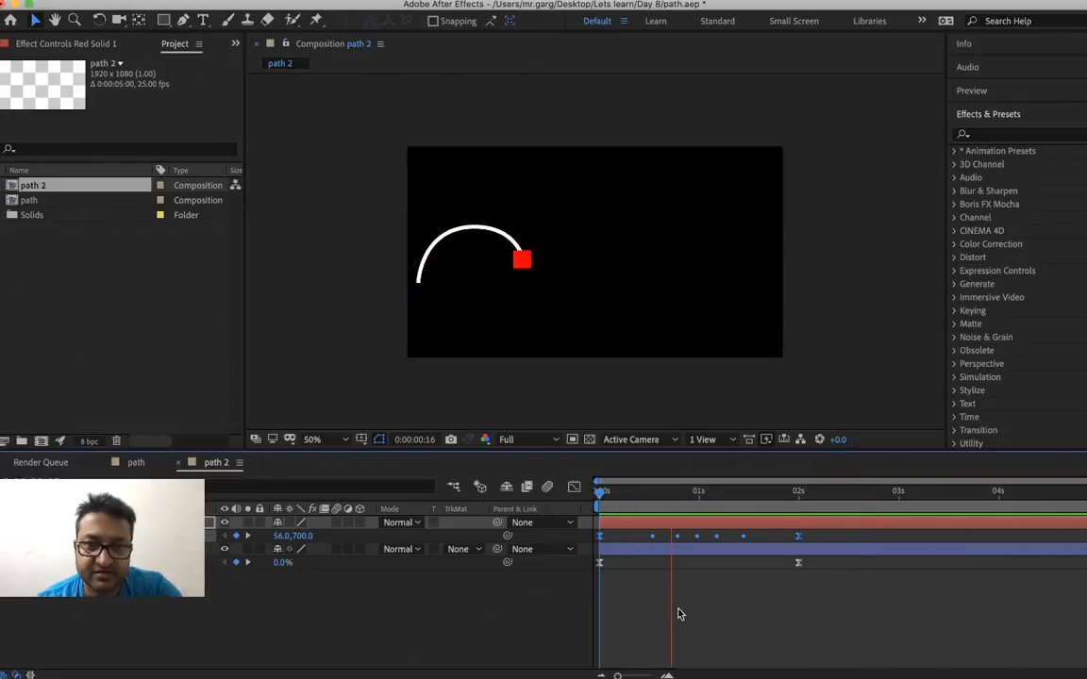
key(space)
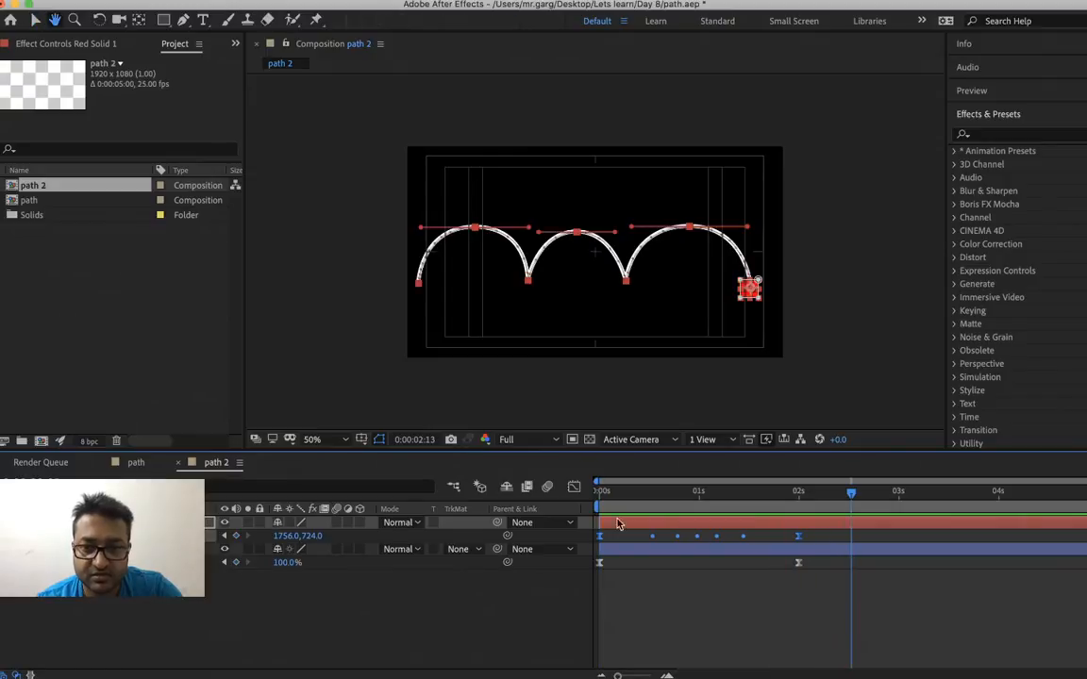
drag(613, 492, 548, 498)
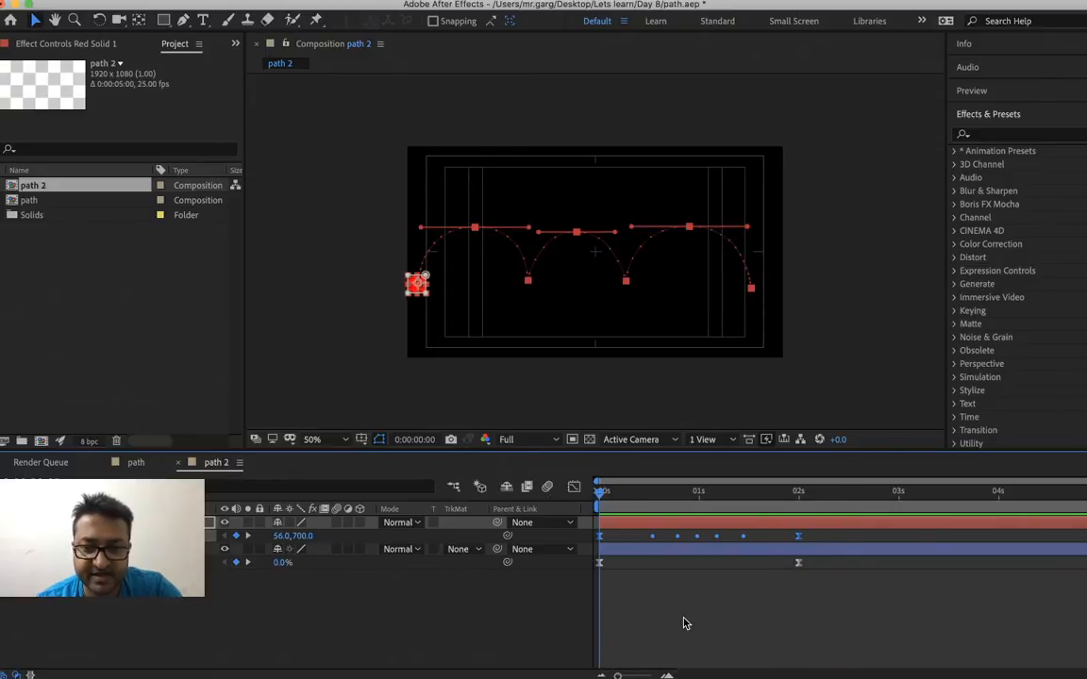
key(space)
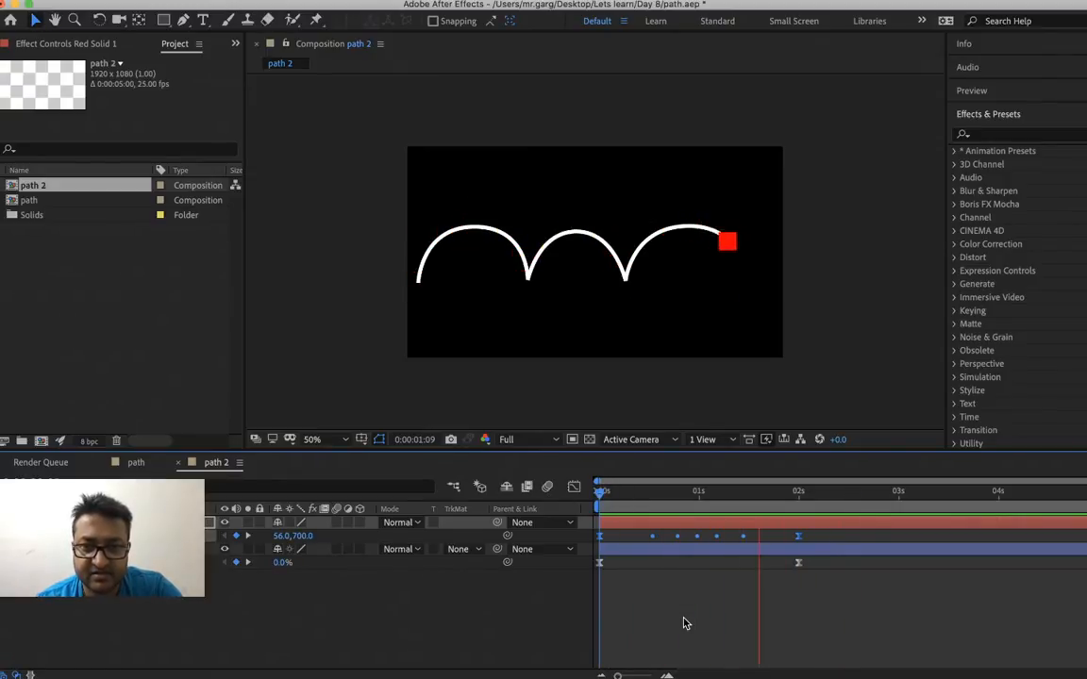
key(space)
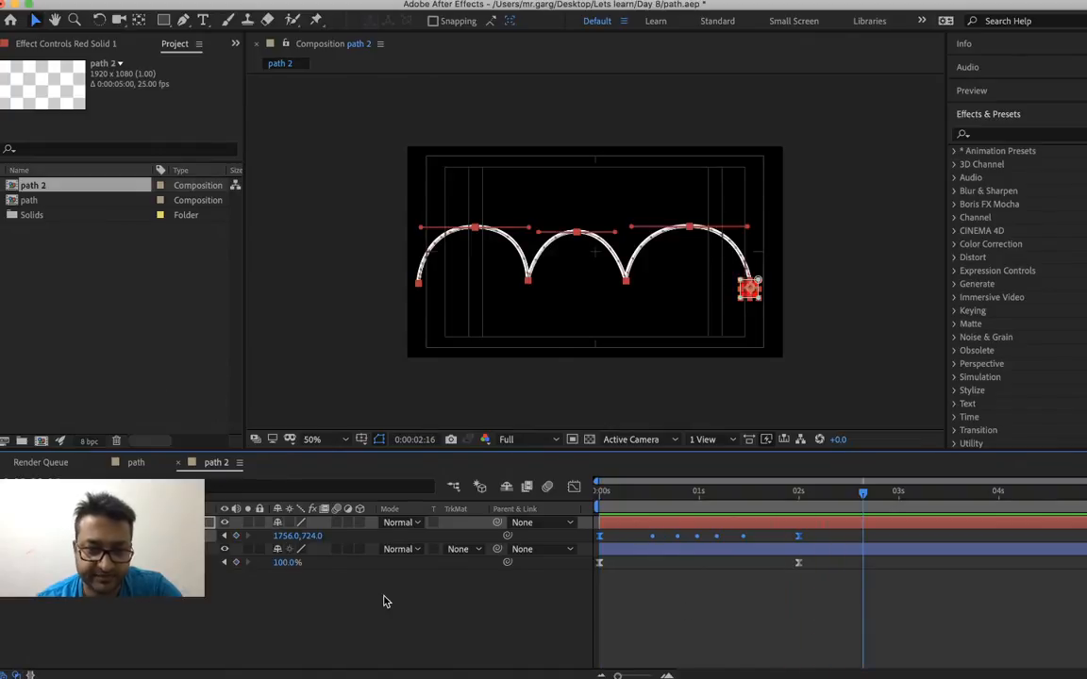
Open the graph editor for the red solid's Position and fit all graphs to the view
click(572, 489)
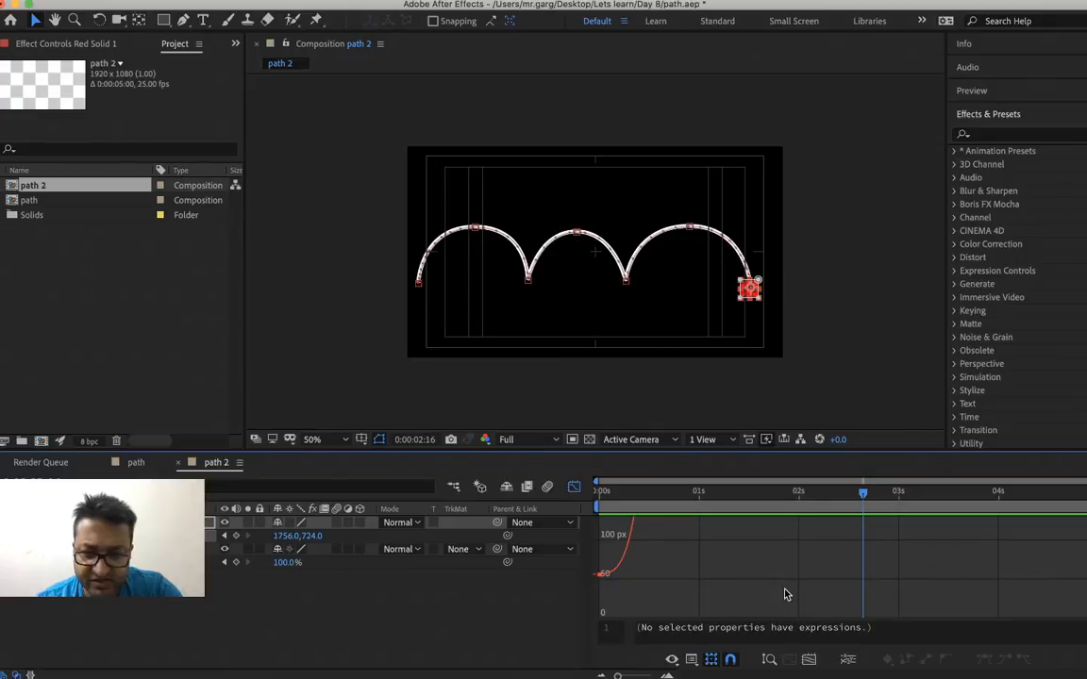
scroll(784, 594, down, 10)
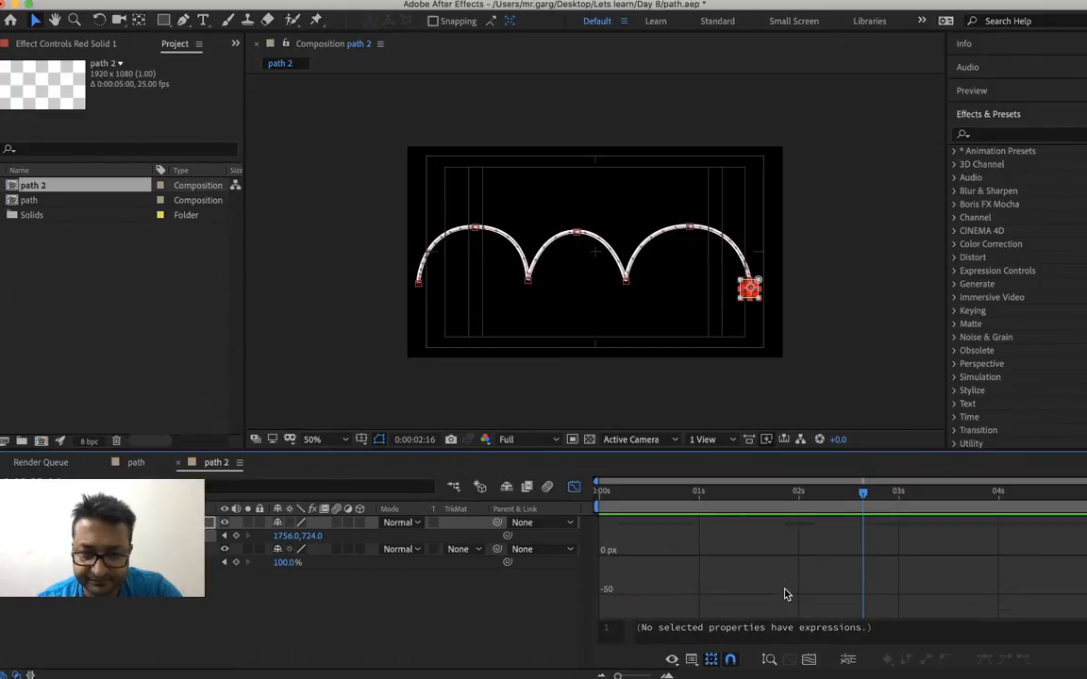
scroll(783, 592, up, 3)
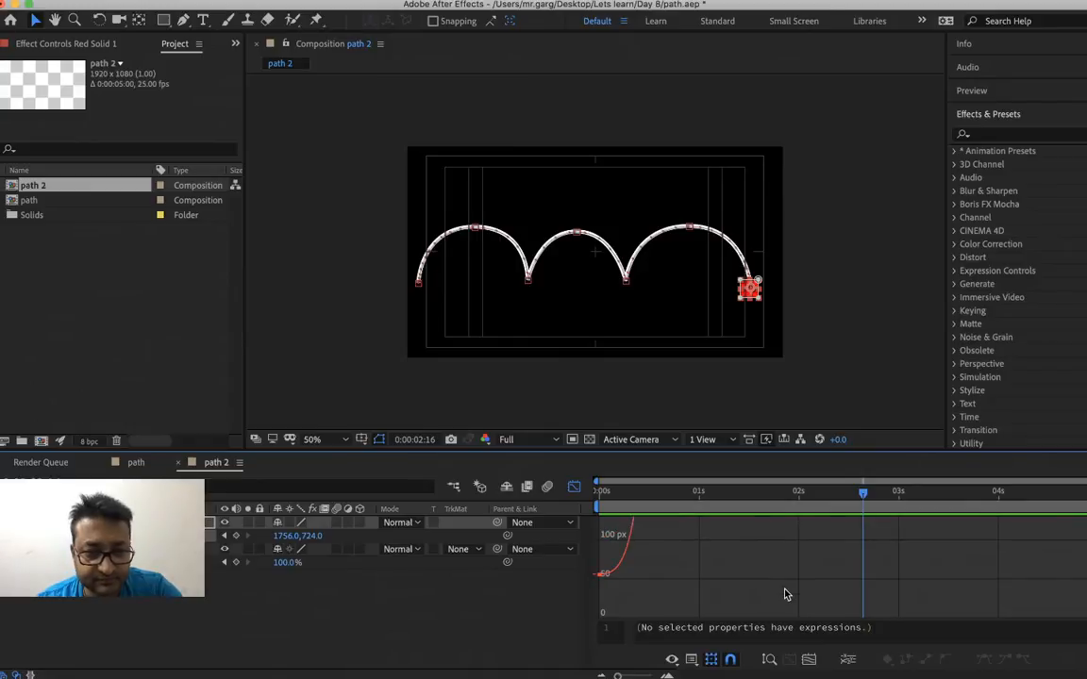
click(672, 659)
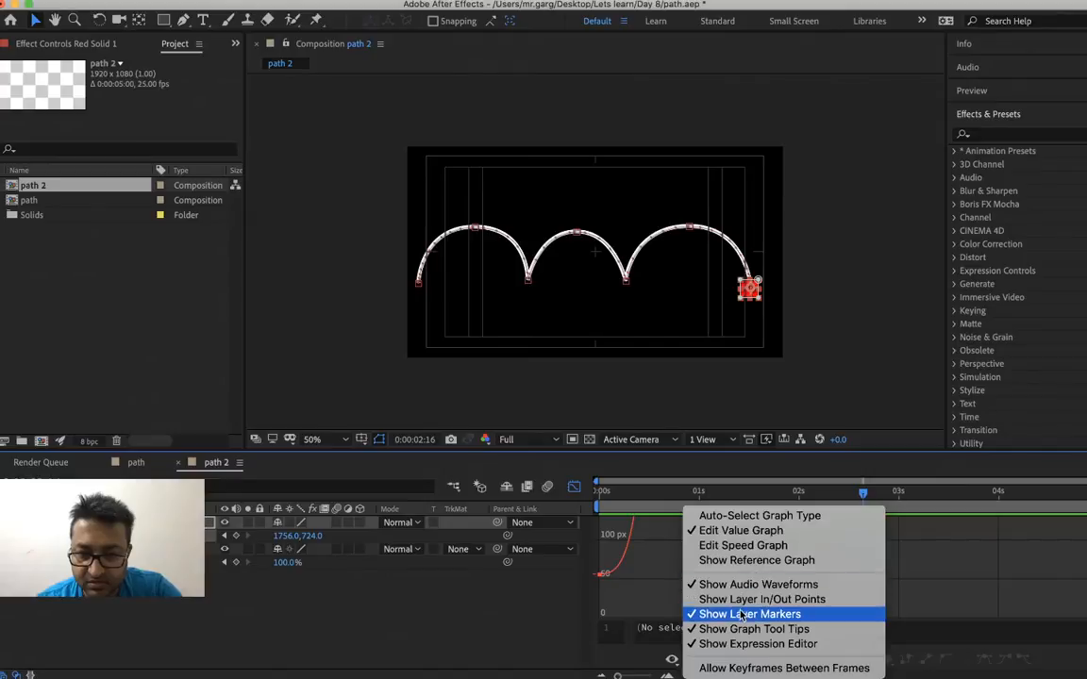
click(622, 619)
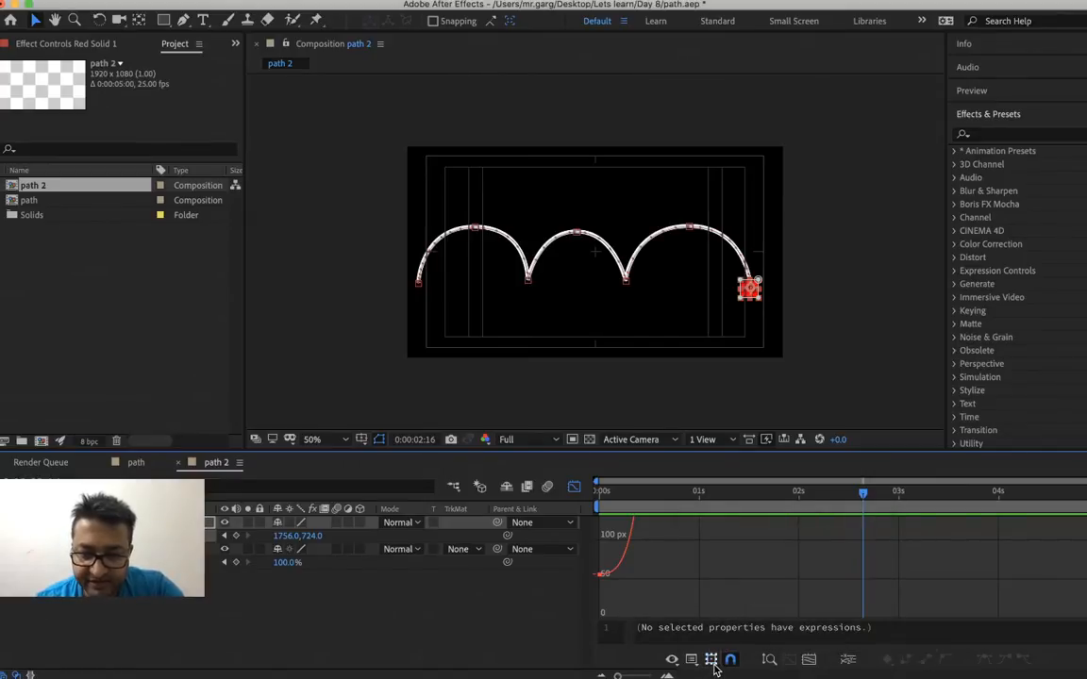
click(809, 660)
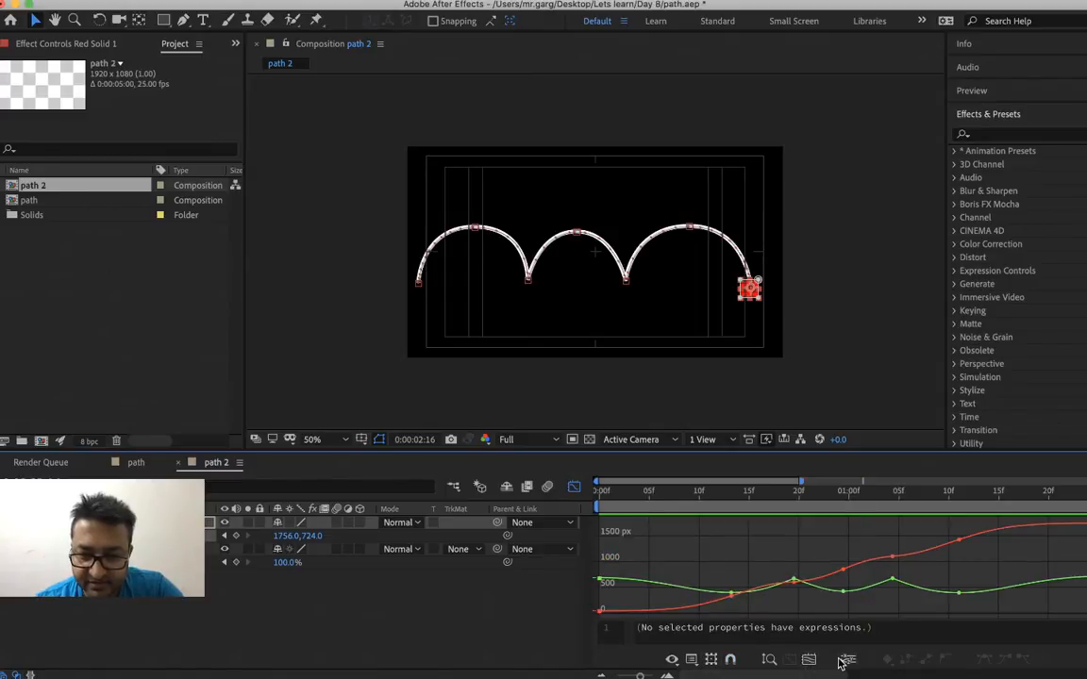
Turn off the expression editor, graph tool tips, layer markers and audio waveforms in the graph editor
click(672, 660)
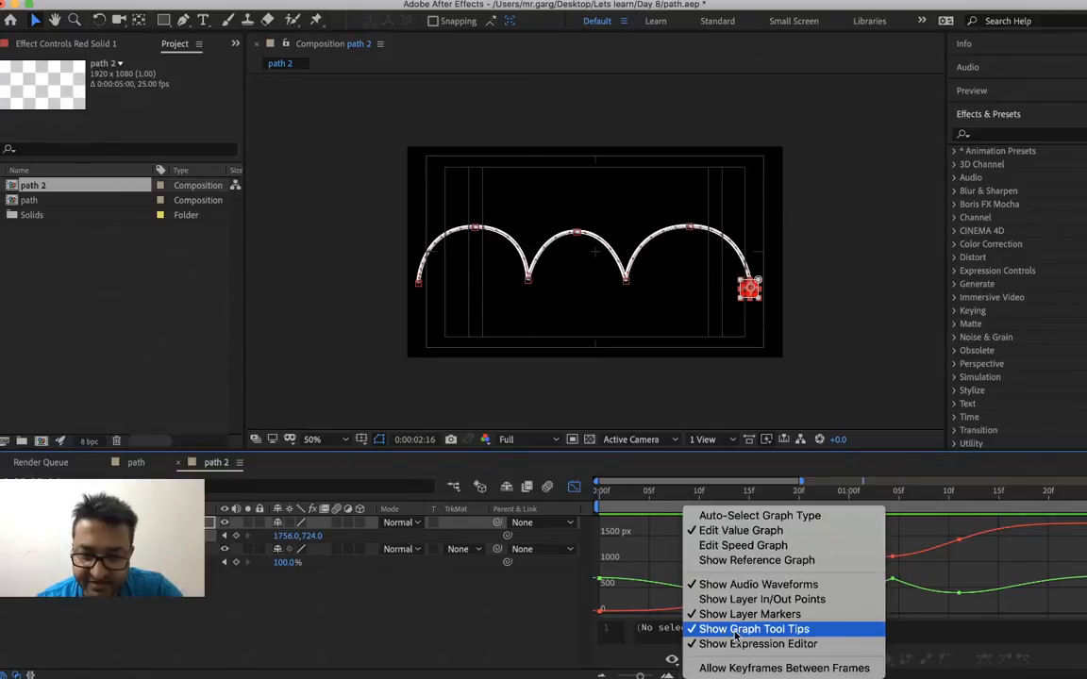
click(718, 643)
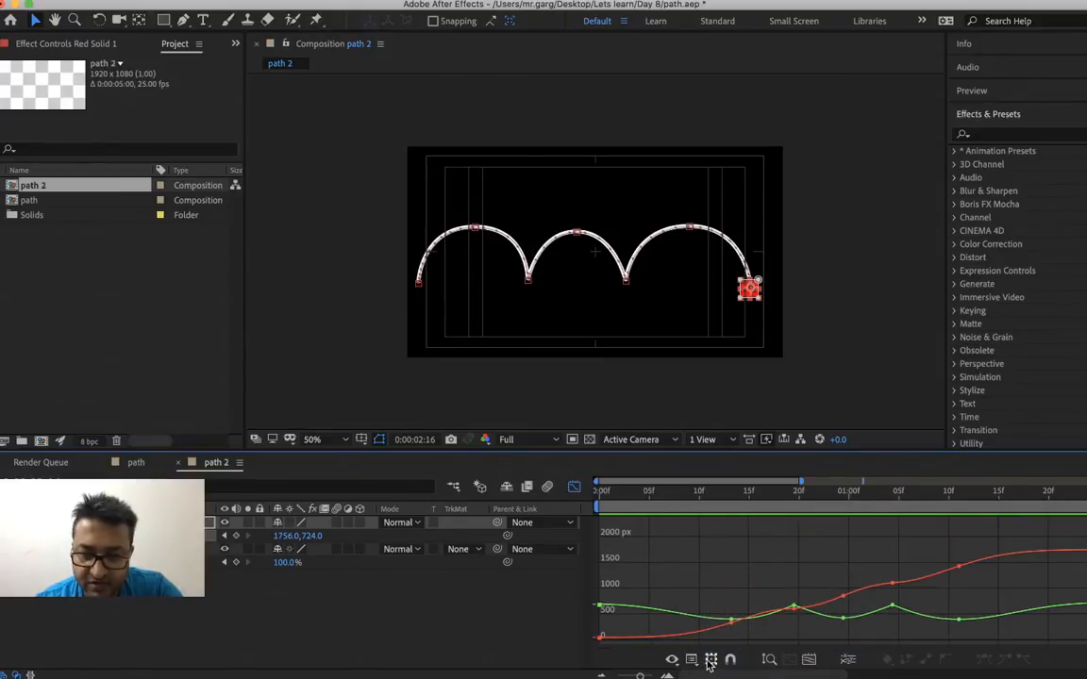
click(672, 660)
click(712, 630)
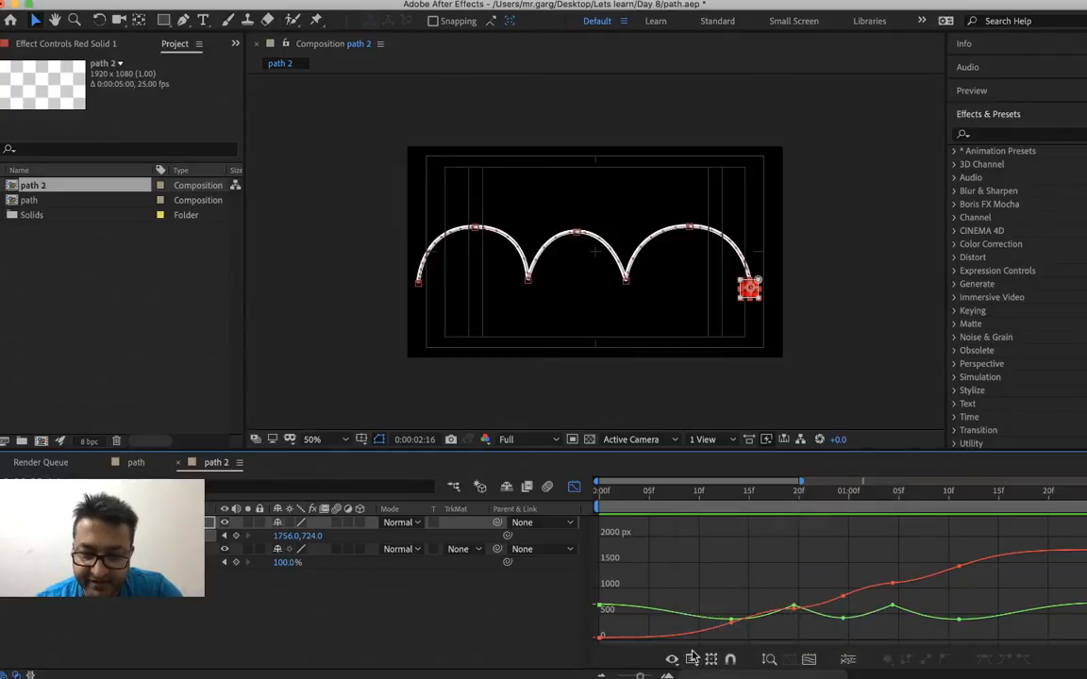
click(672, 659)
click(718, 614)
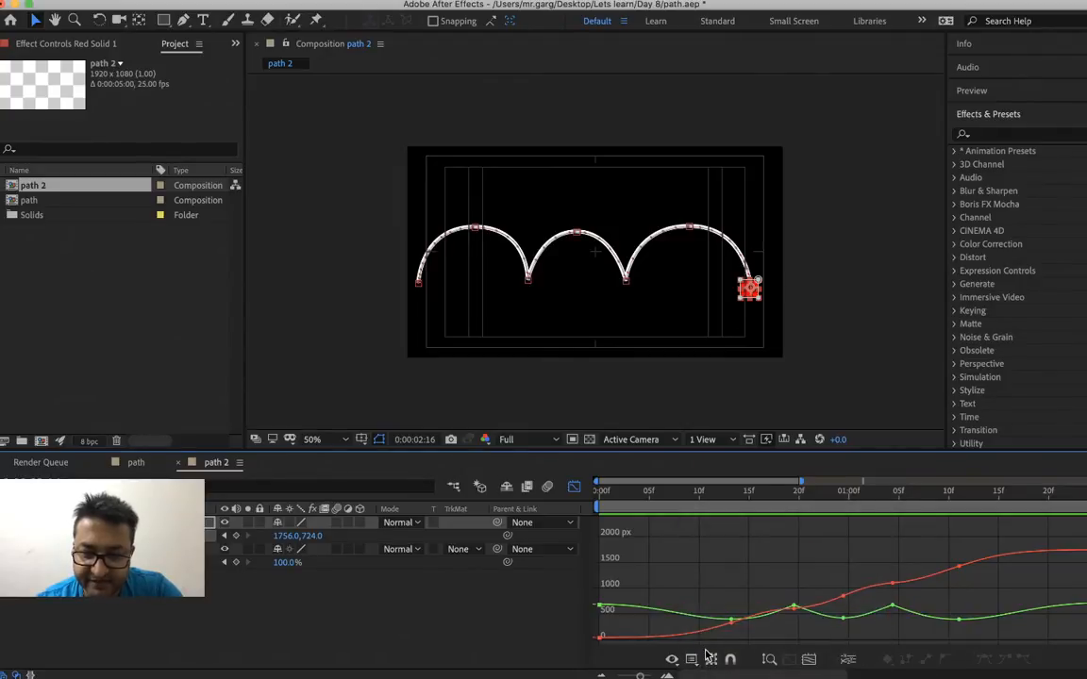
click(672, 660)
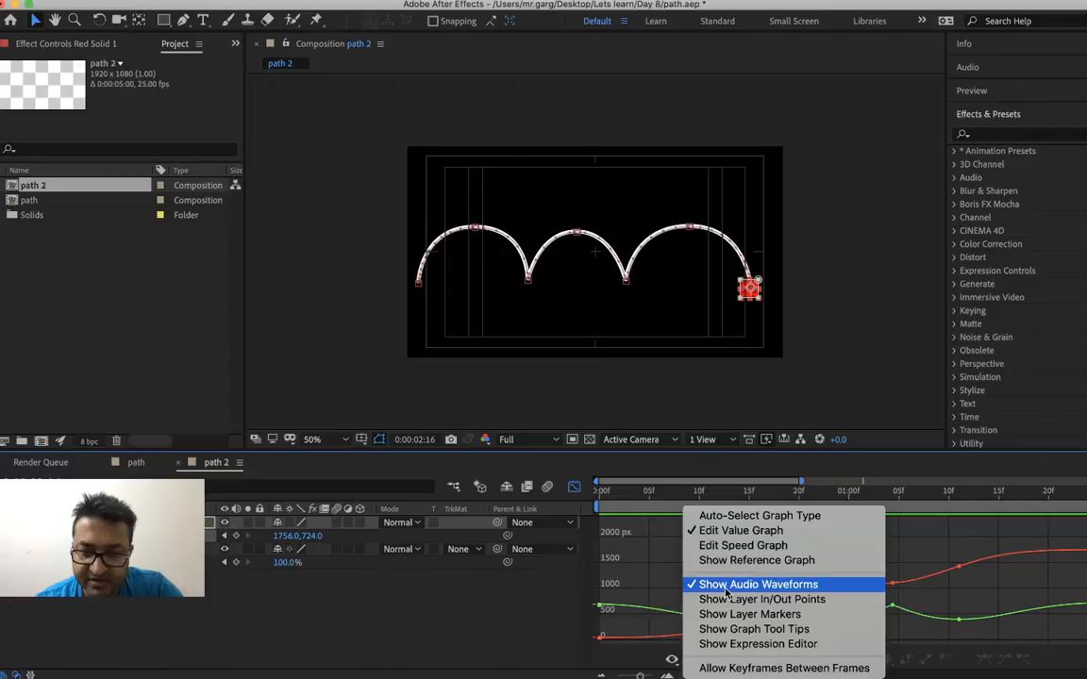
click(727, 585)
Switch the graph editor to the speed graph and show the reference graph
click(672, 660)
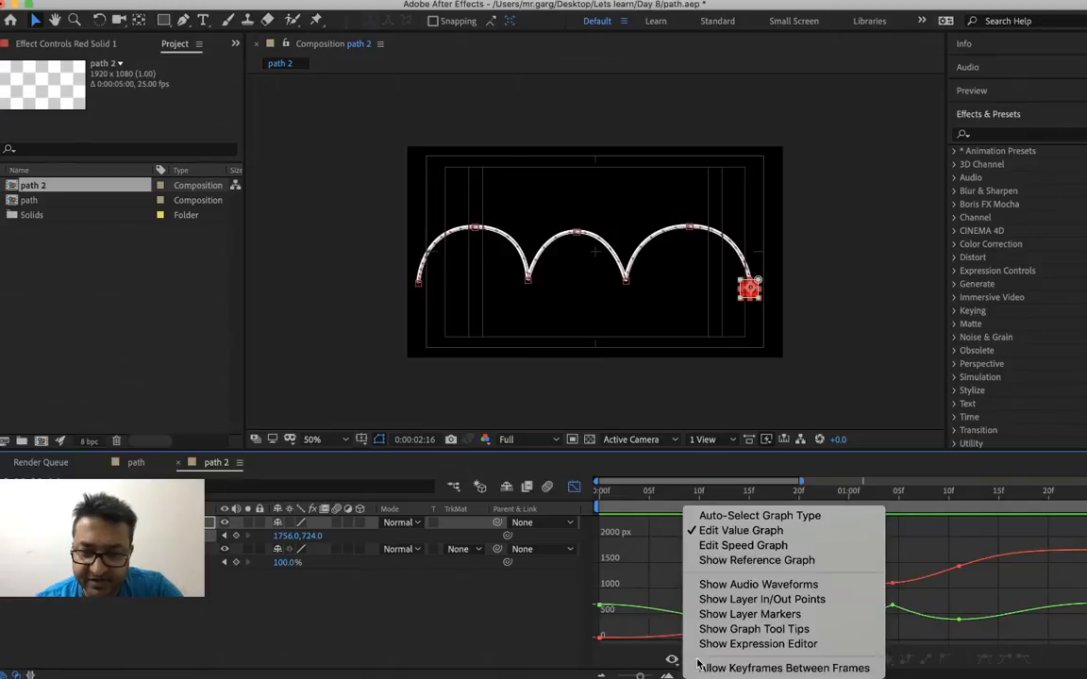
click(734, 547)
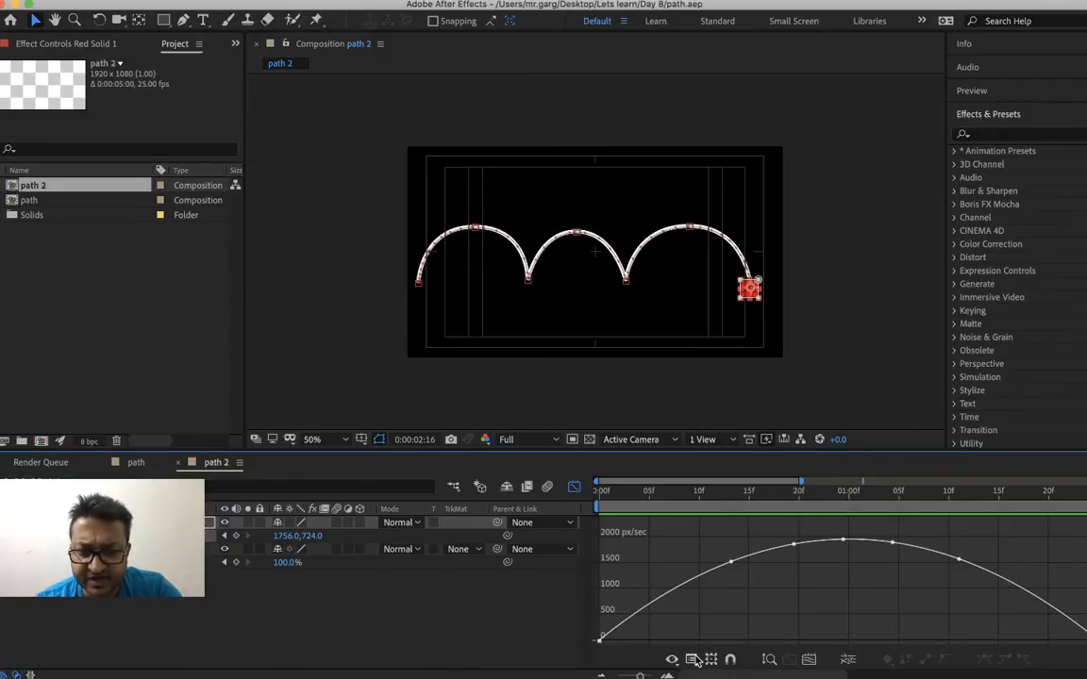
right_click(687, 566)
click(747, 560)
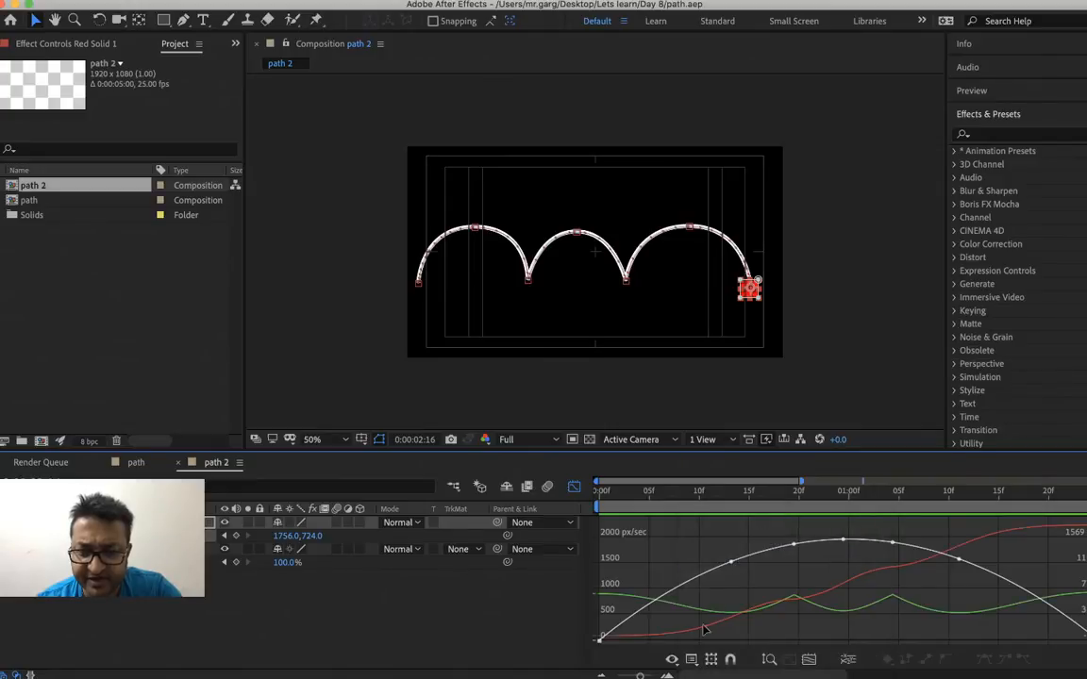
Set the graph type to auto-select, then change it to editing the value graph
right_click(694, 667)
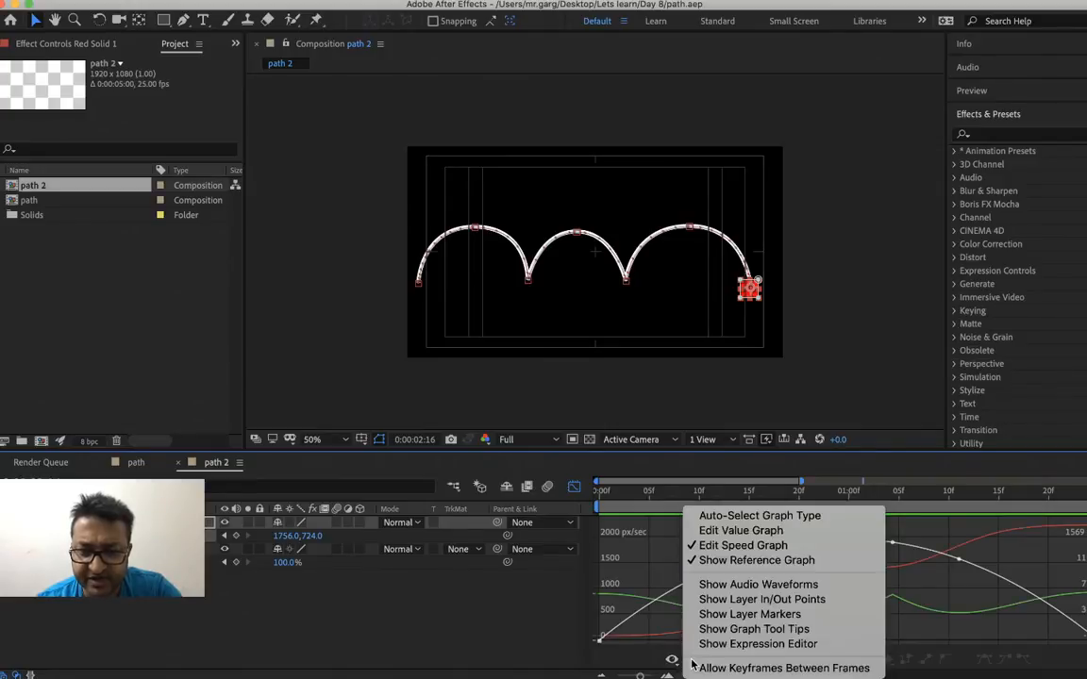
click(734, 520)
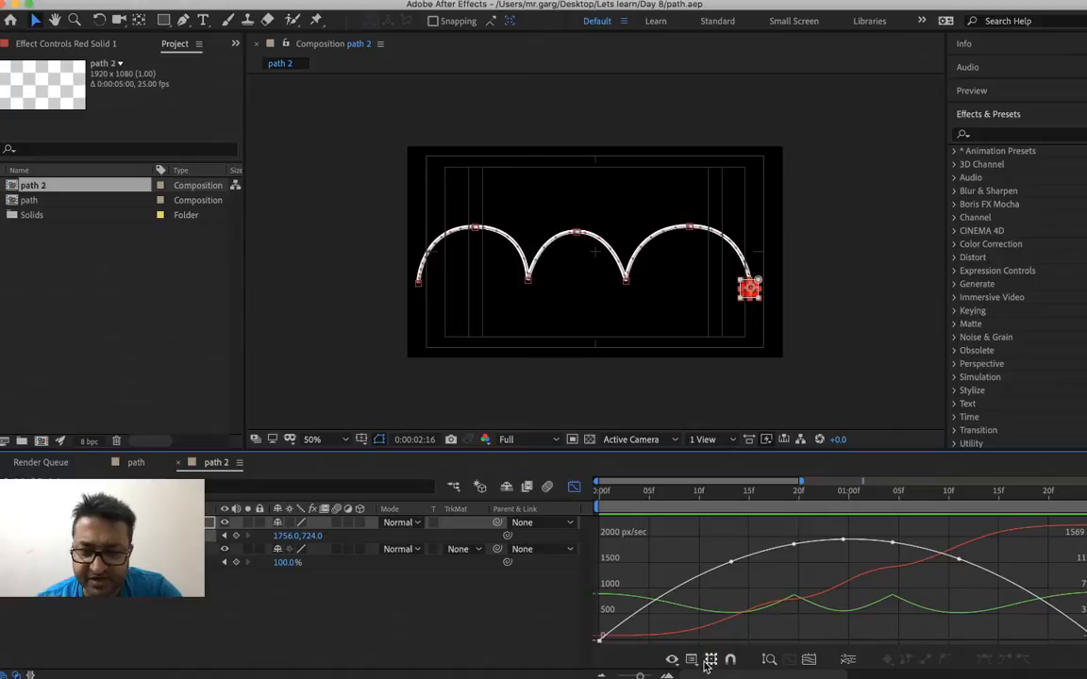
right_click(687, 604)
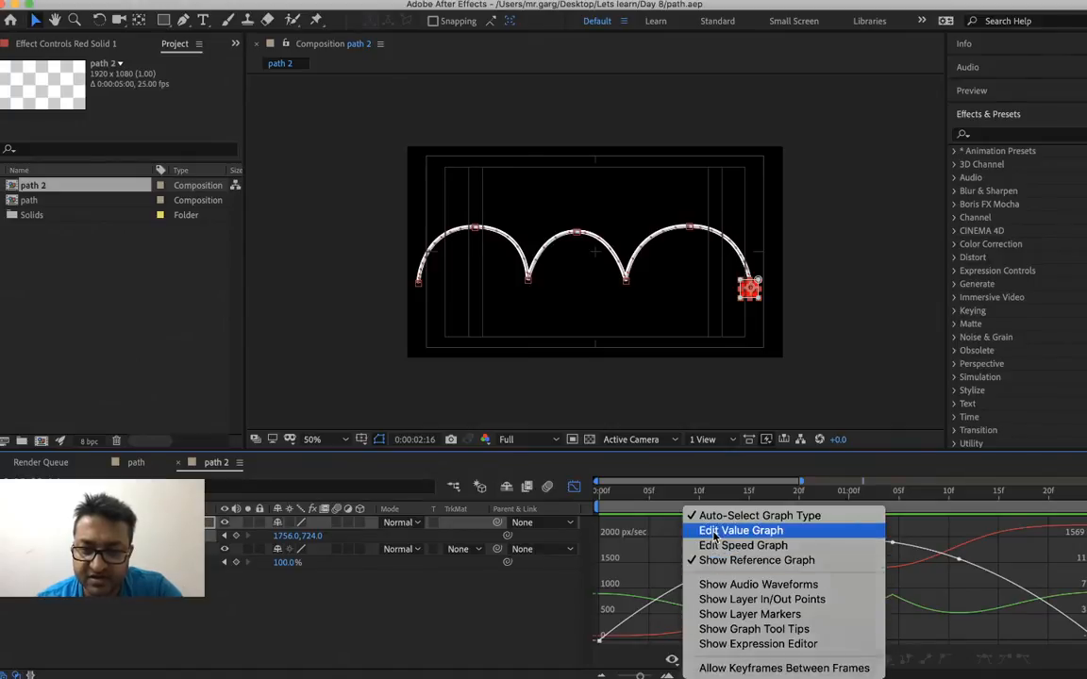
click(715, 532)
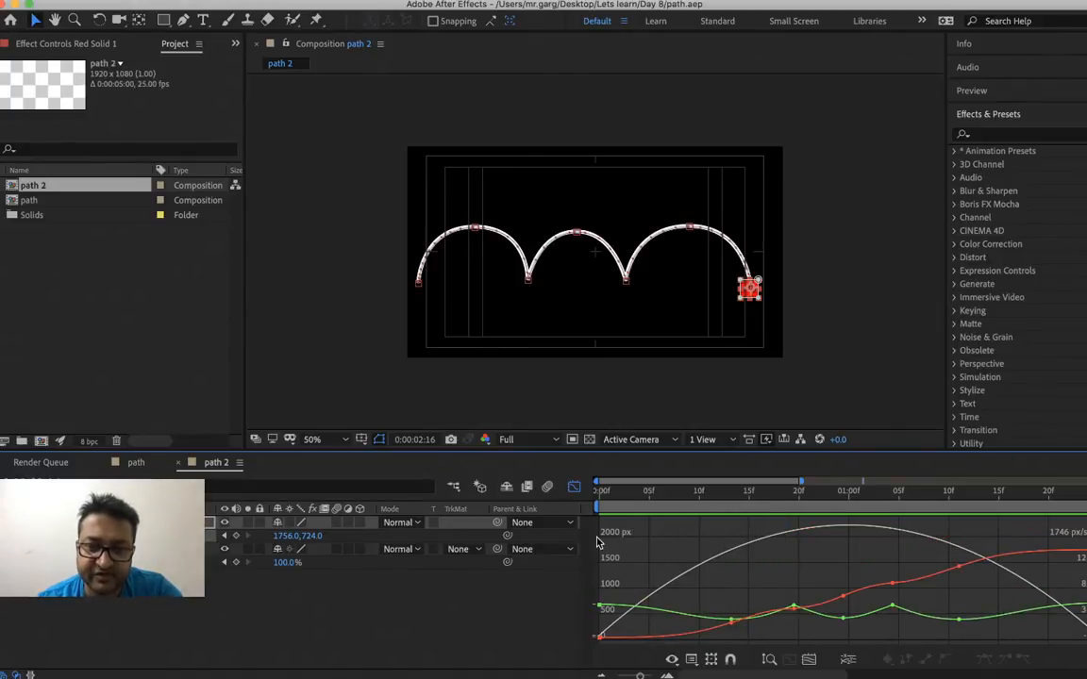
Close the graph editor and preview the animation in the layer bar view
click(574, 487)
click(658, 491)
key(space)
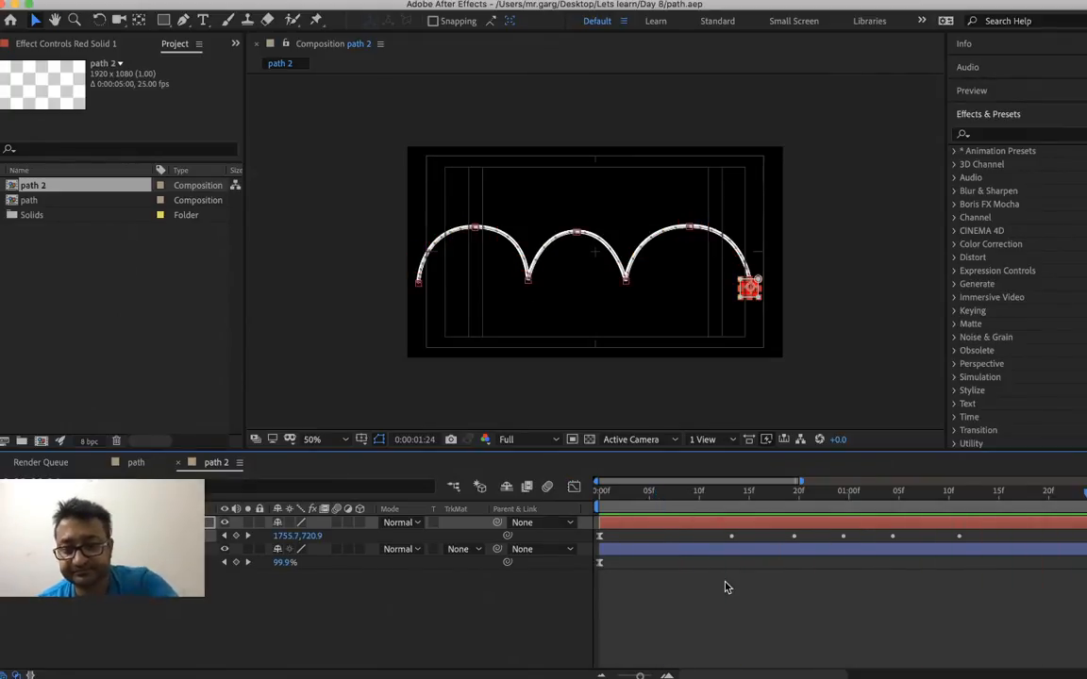
Go to 0:00:00:18, magnify the composition to 100% and enable motion blur for the composition and both layers
scroll(726, 587, down, 2)
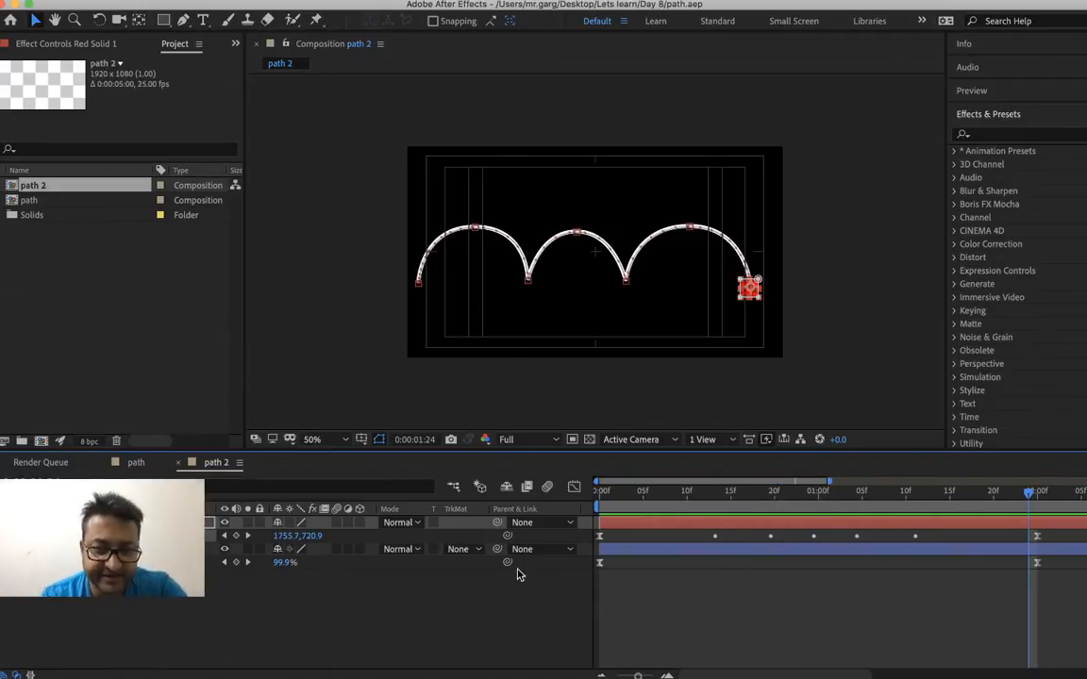
click(757, 492)
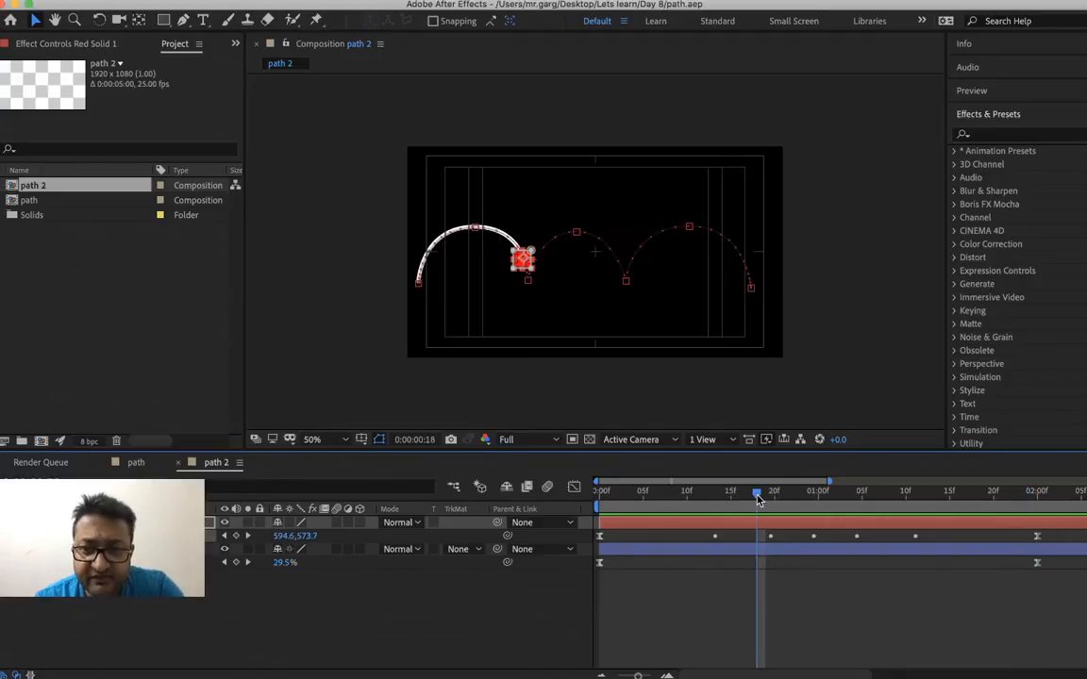
key(z)
click(475, 245)
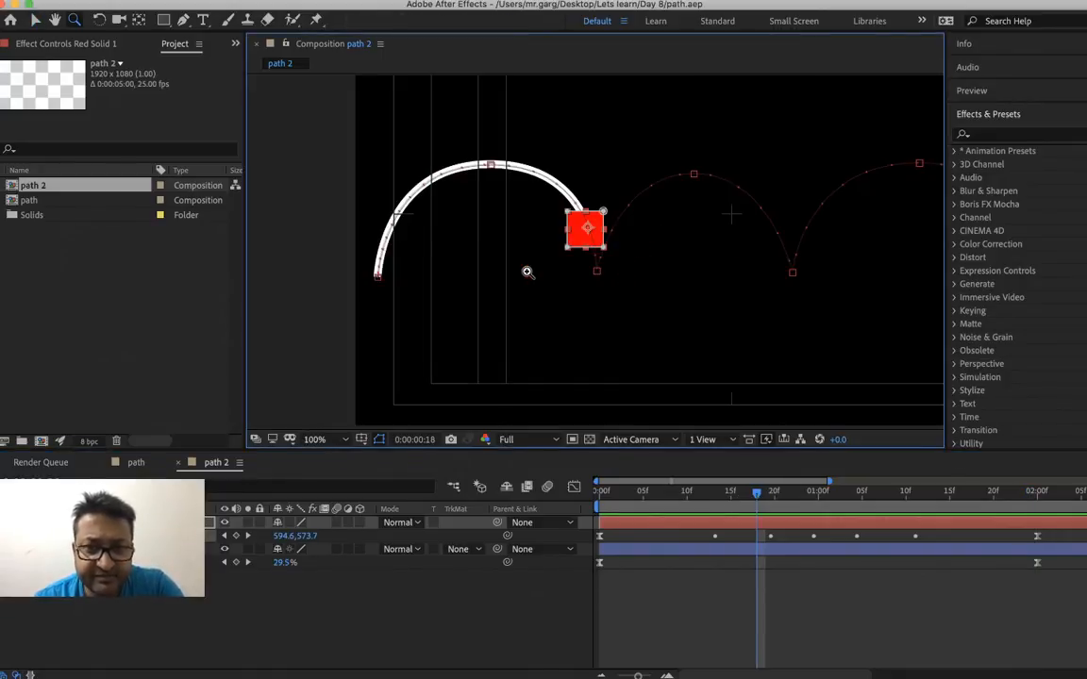
click(338, 524)
click(340, 549)
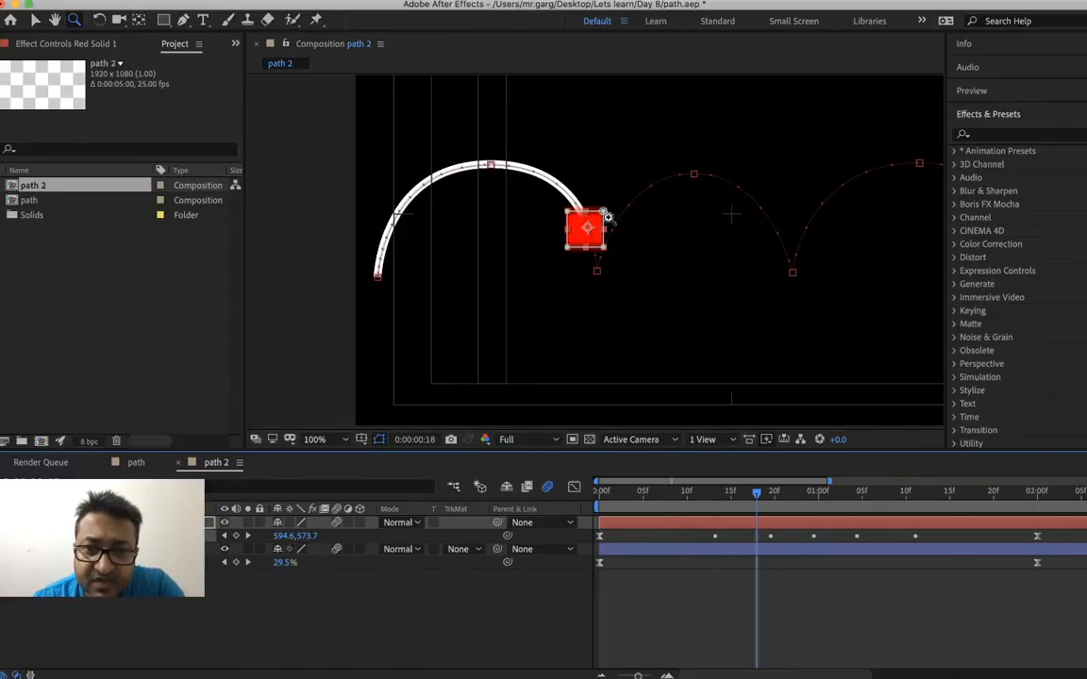
Preview the motion-blurred square, first from 0:00:00:18 and again from 0:00:00:05
key(space)
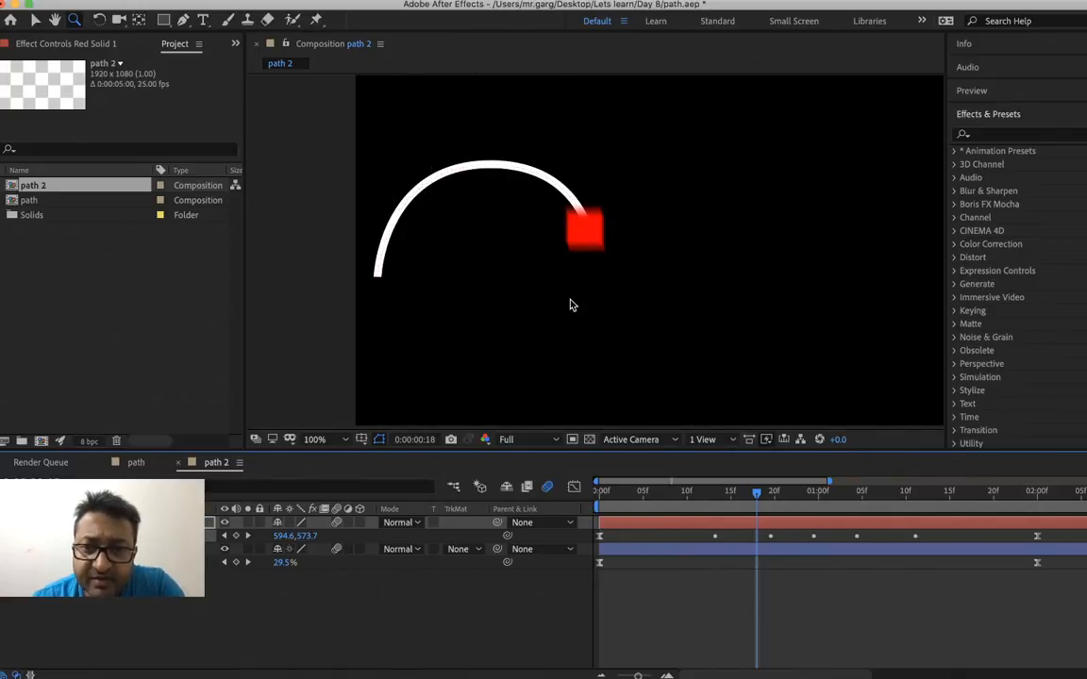
key(space)
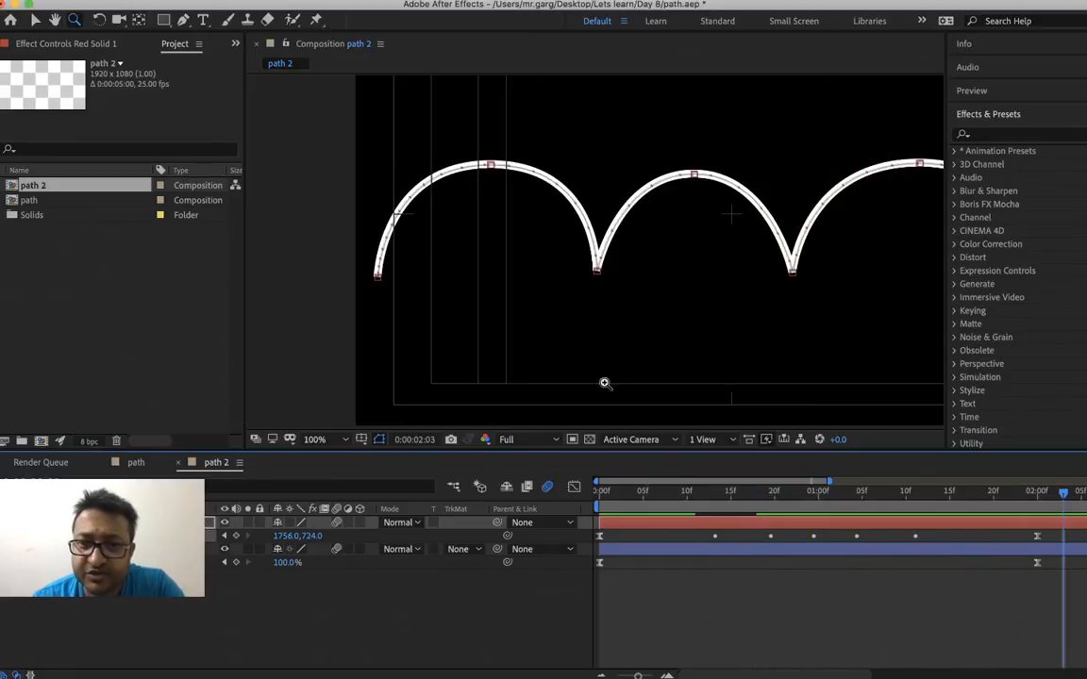
click(642, 492)
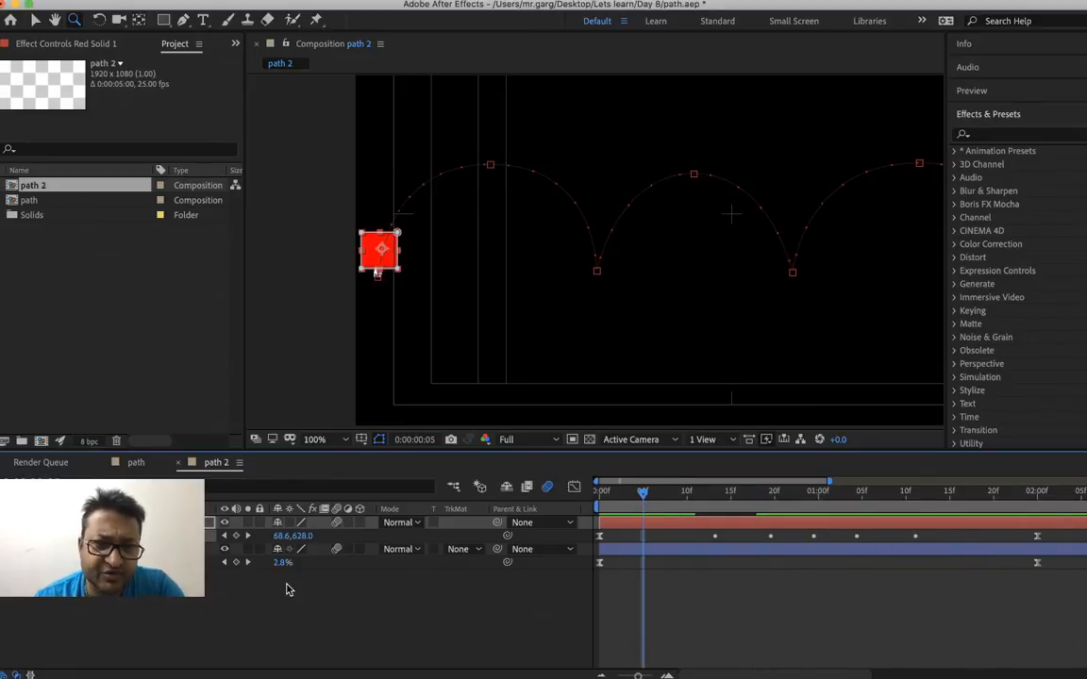
key(space)
key(space)
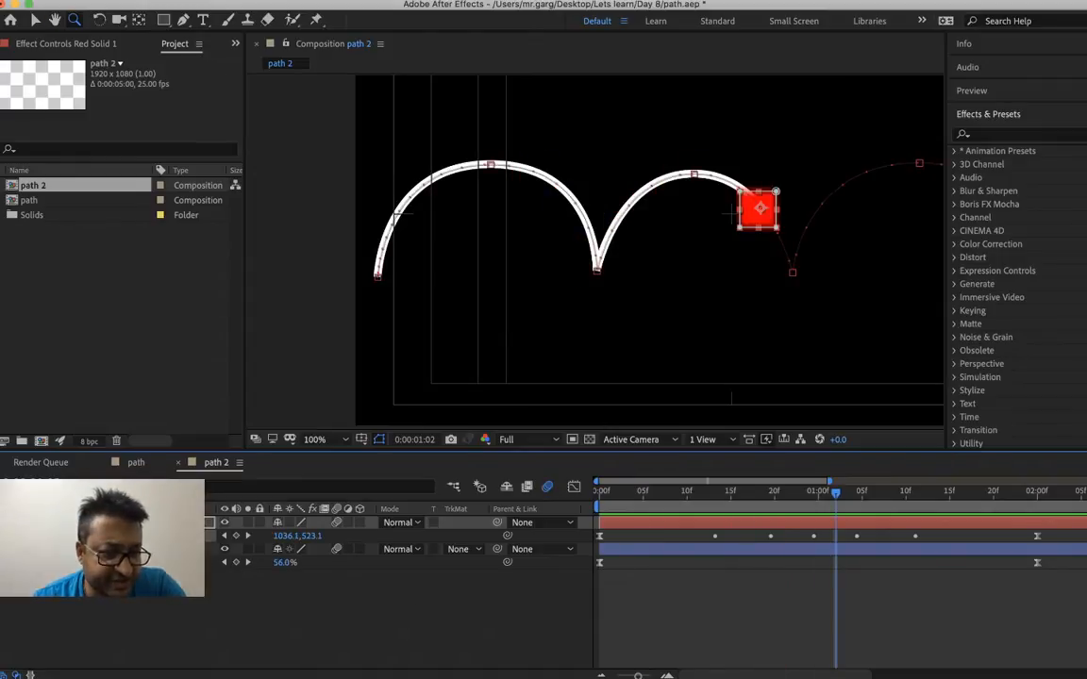
Expand the arch shape layer's properties and look through its Trim Paths settings, switching the layer's visibility off and back on
right_click(93, 549)
key(Escape)
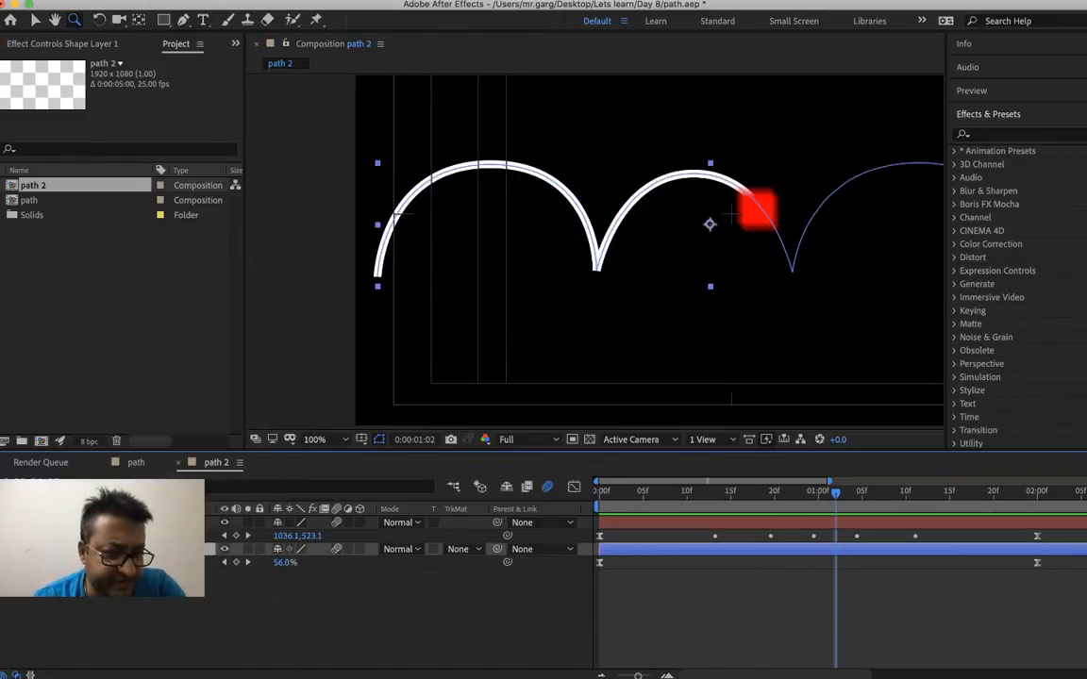
click(5, 549)
click(6, 549)
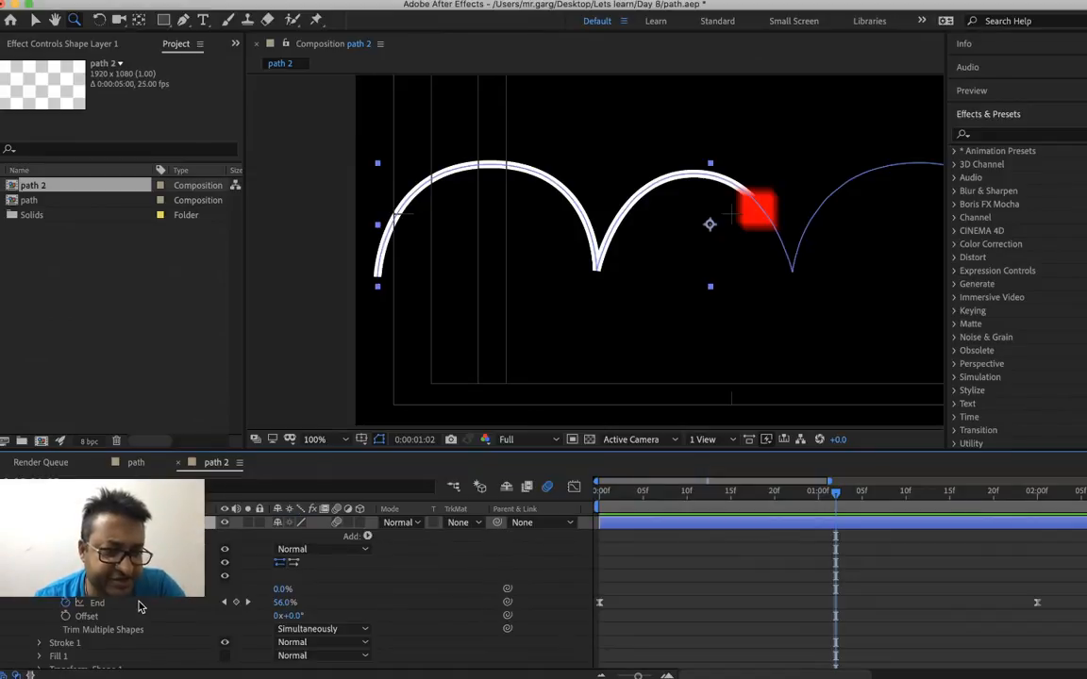
scroll(139, 607, down, 1)
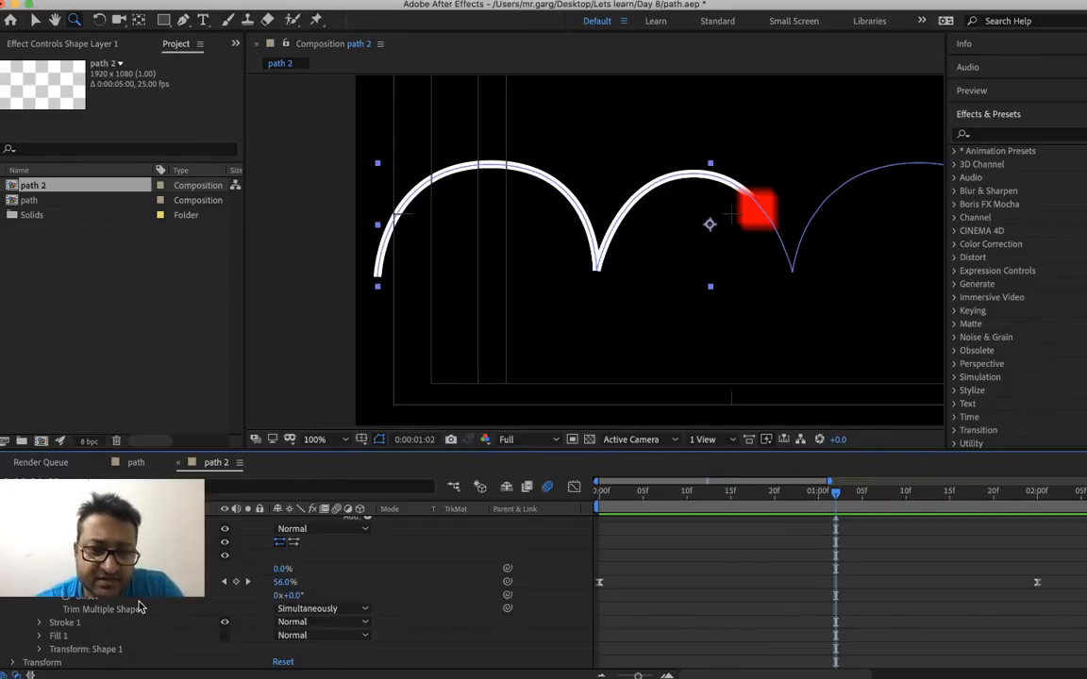
scroll(140, 606, up, 3)
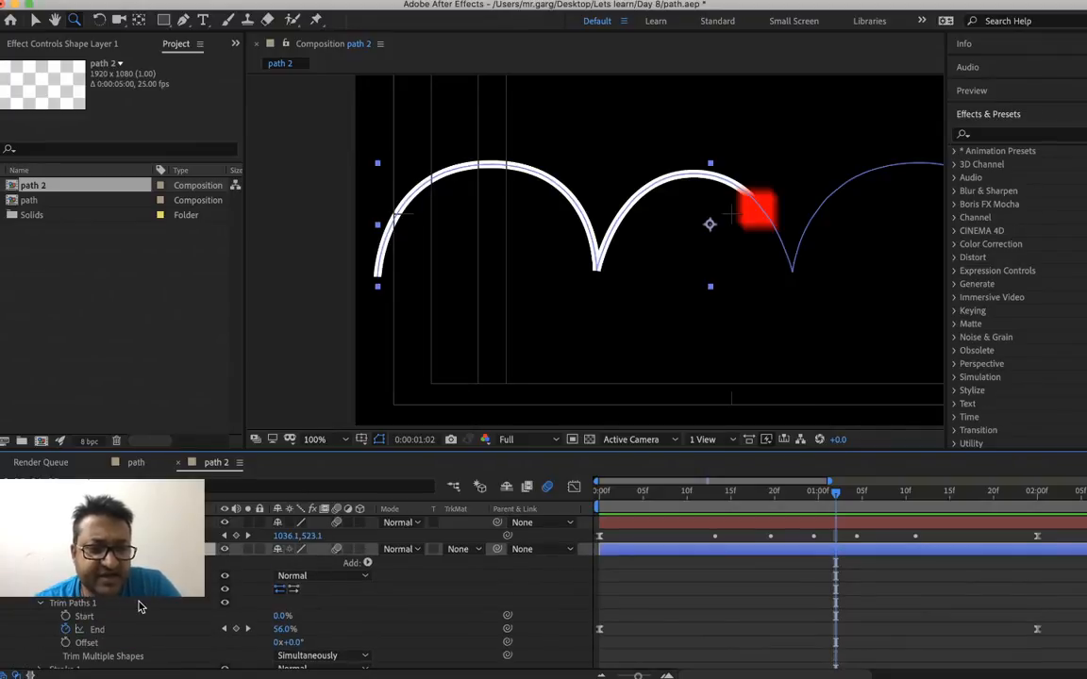
click(225, 551)
click(225, 551)
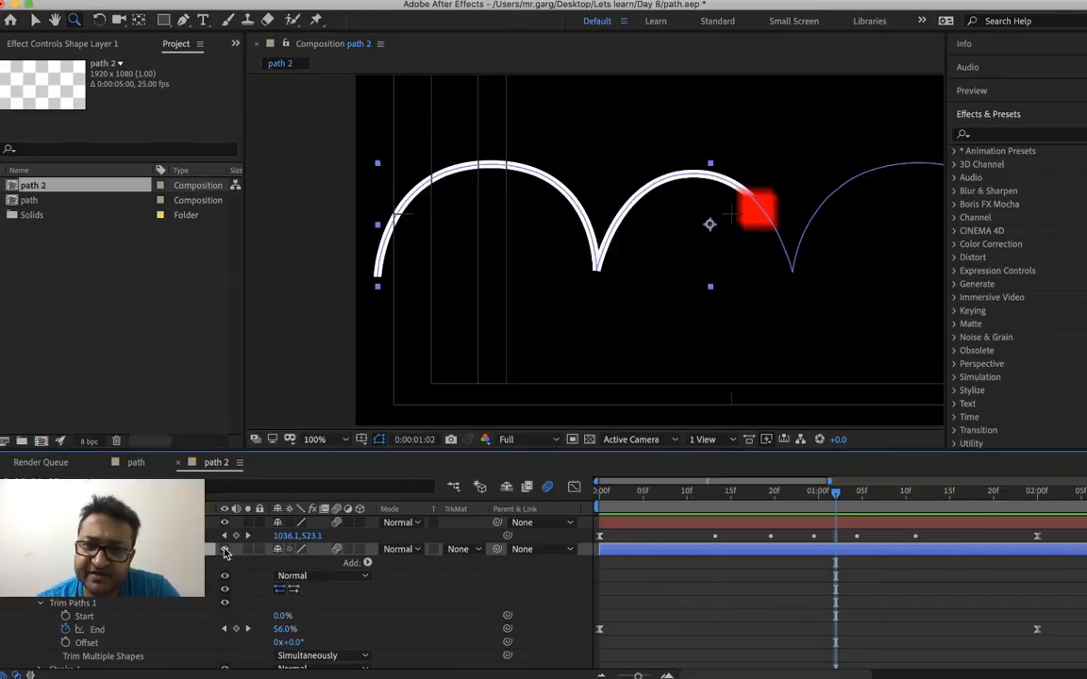
scroll(224, 553, down, 1)
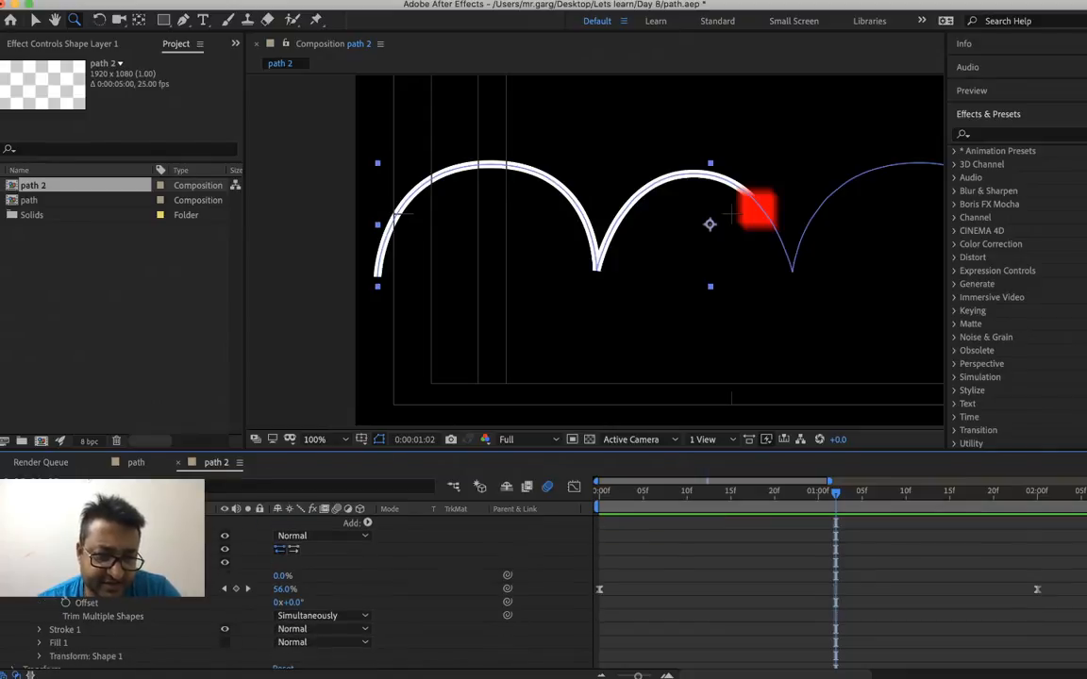
scroll(66, 641, down, 2)
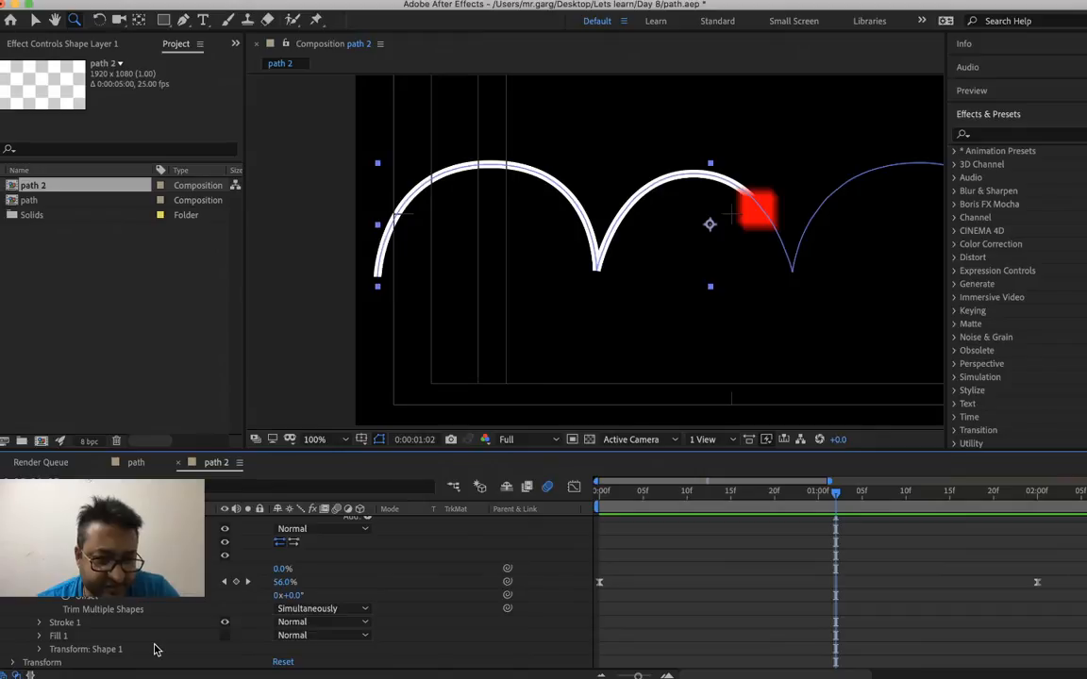
Expand the shape's Fill 1 and Stroke 1 settings and set the stroke's line cap to Round Cap
click(40, 637)
click(40, 598)
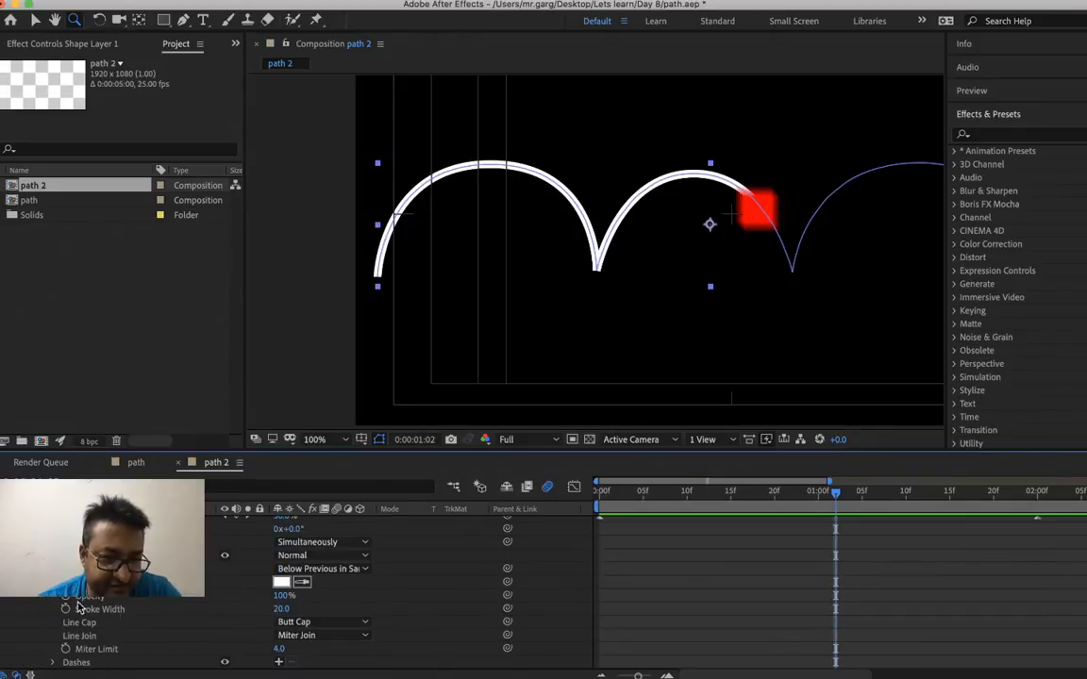
scroll(157, 625, down, 1)
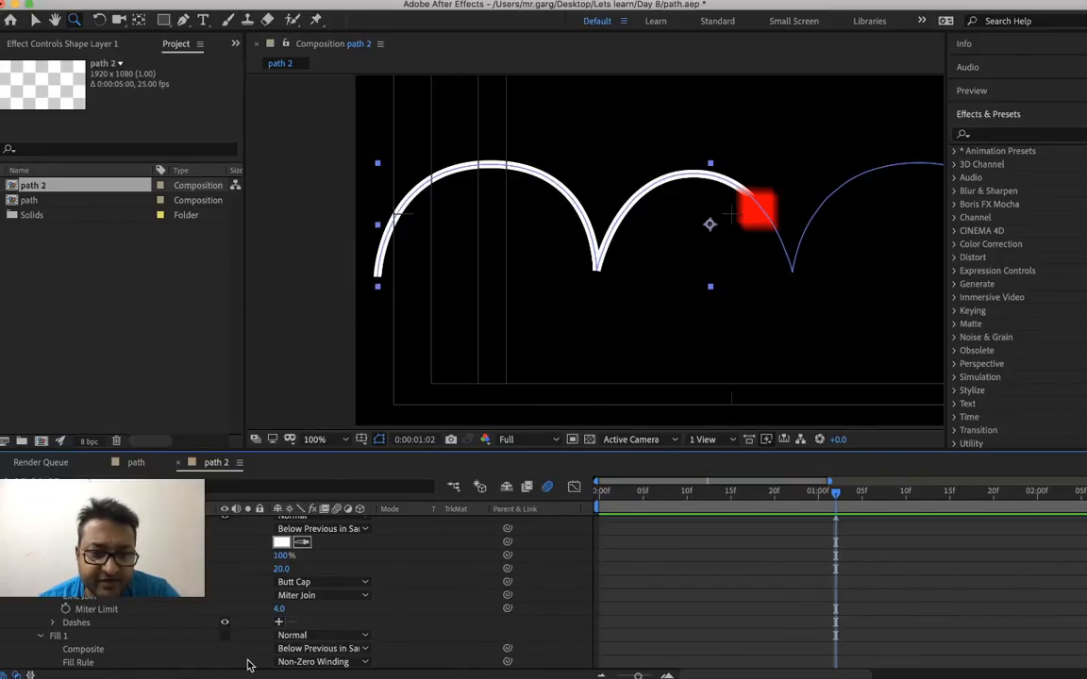
click(308, 582)
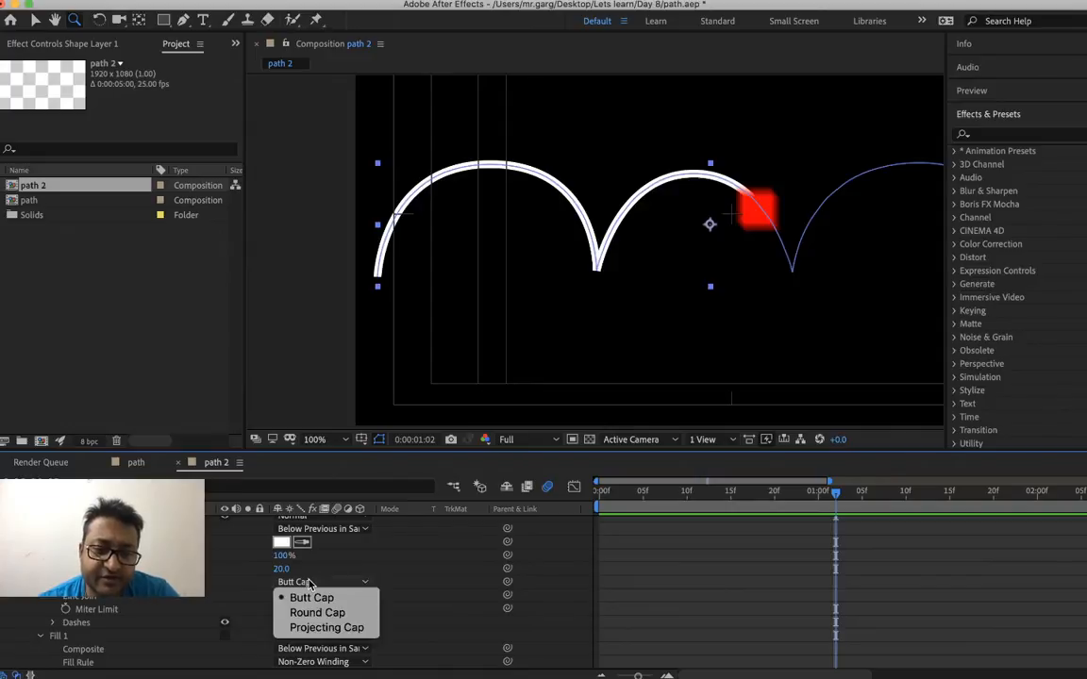
click(315, 613)
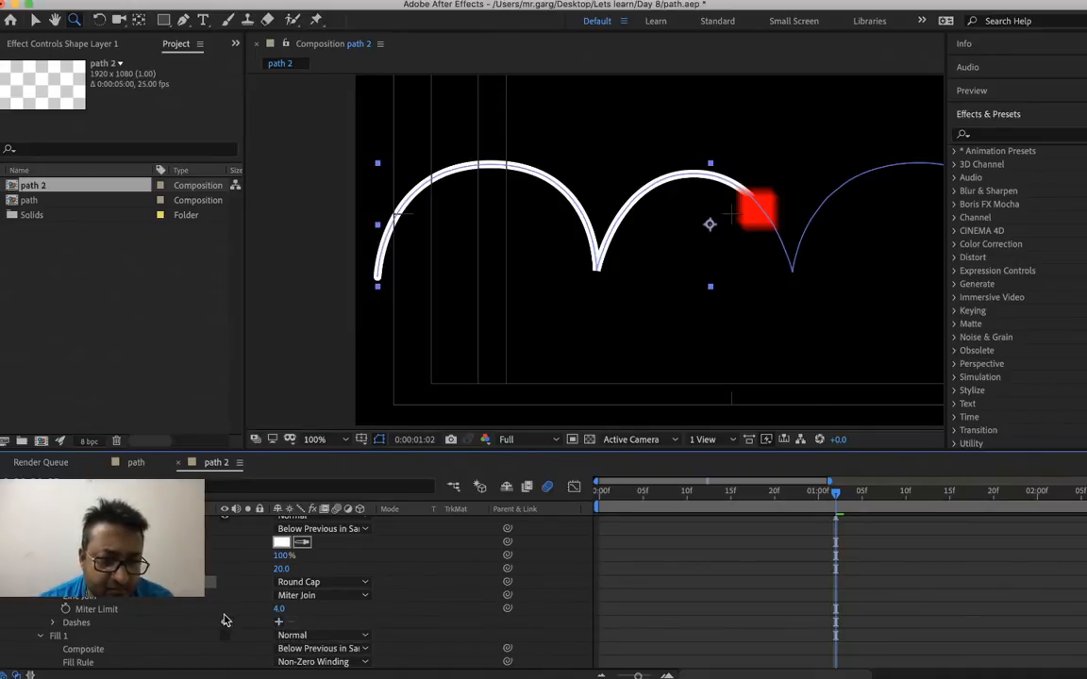
Add a dash and a gap to the arch's stroke and set the gap to 25
scroll(377, 607, down, 2)
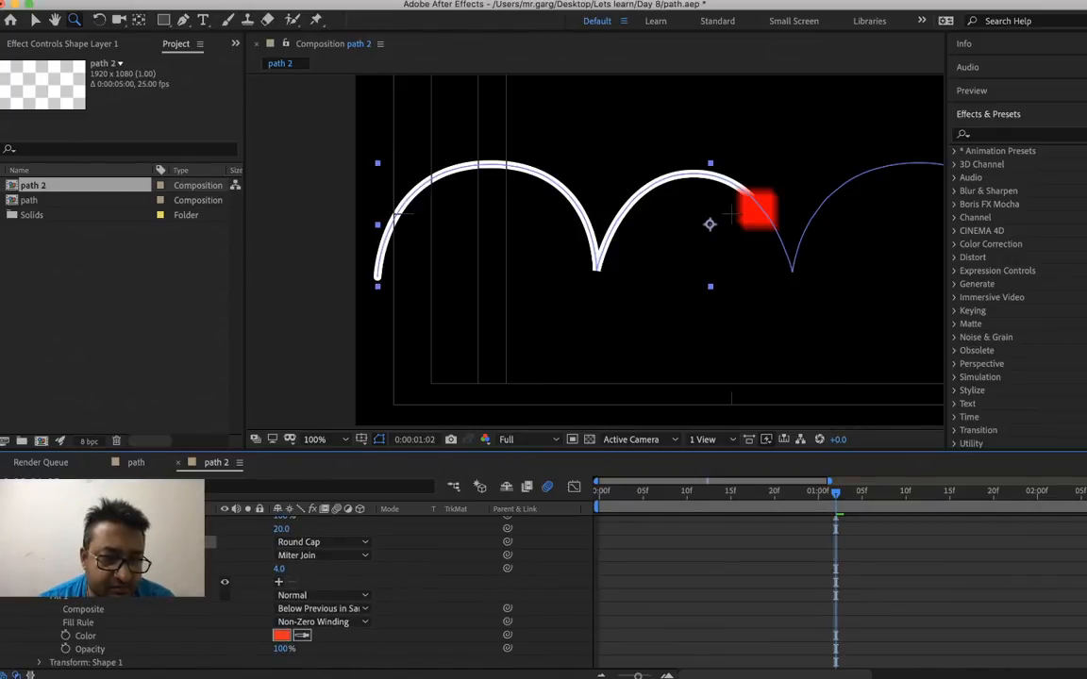
click(279, 583)
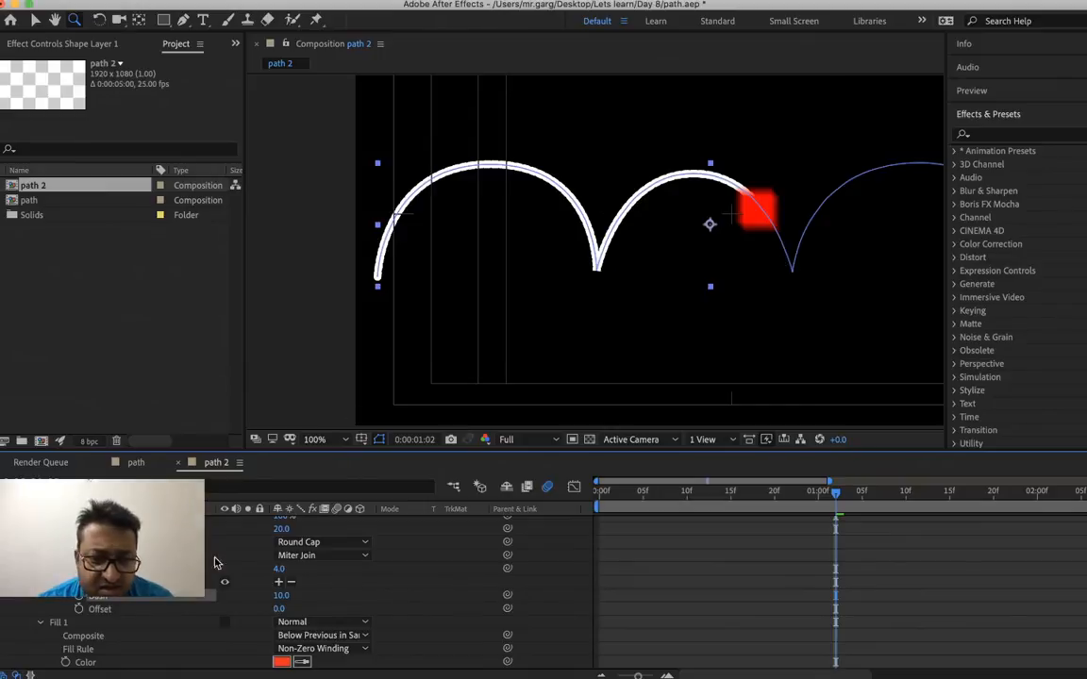
click(280, 585)
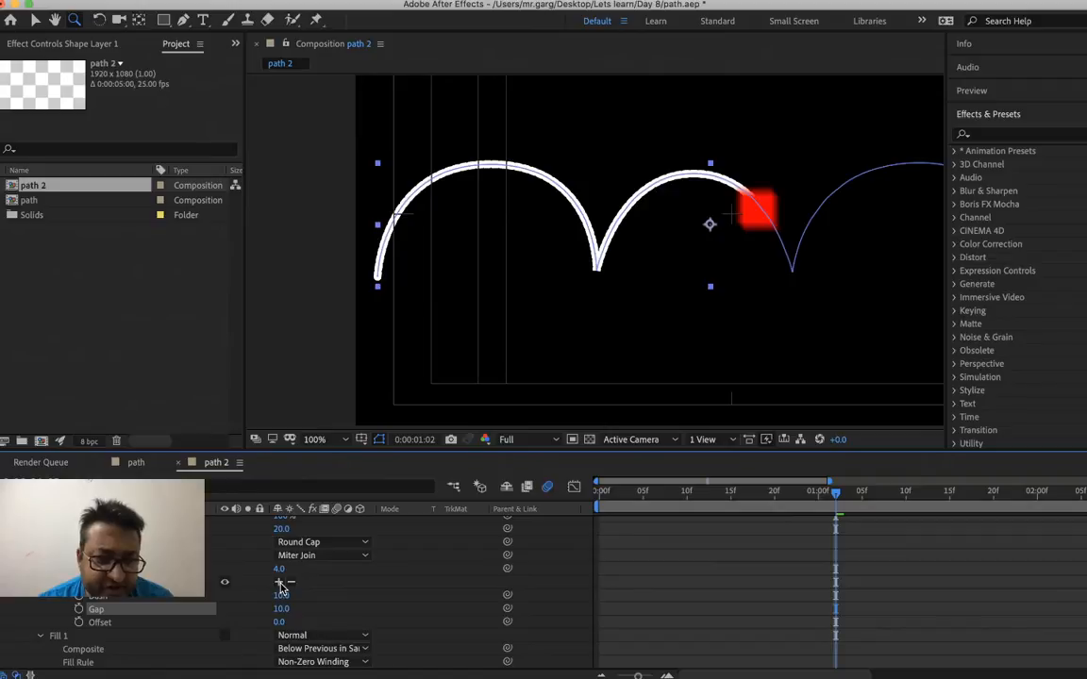
click(286, 616)
right_click(286, 616)
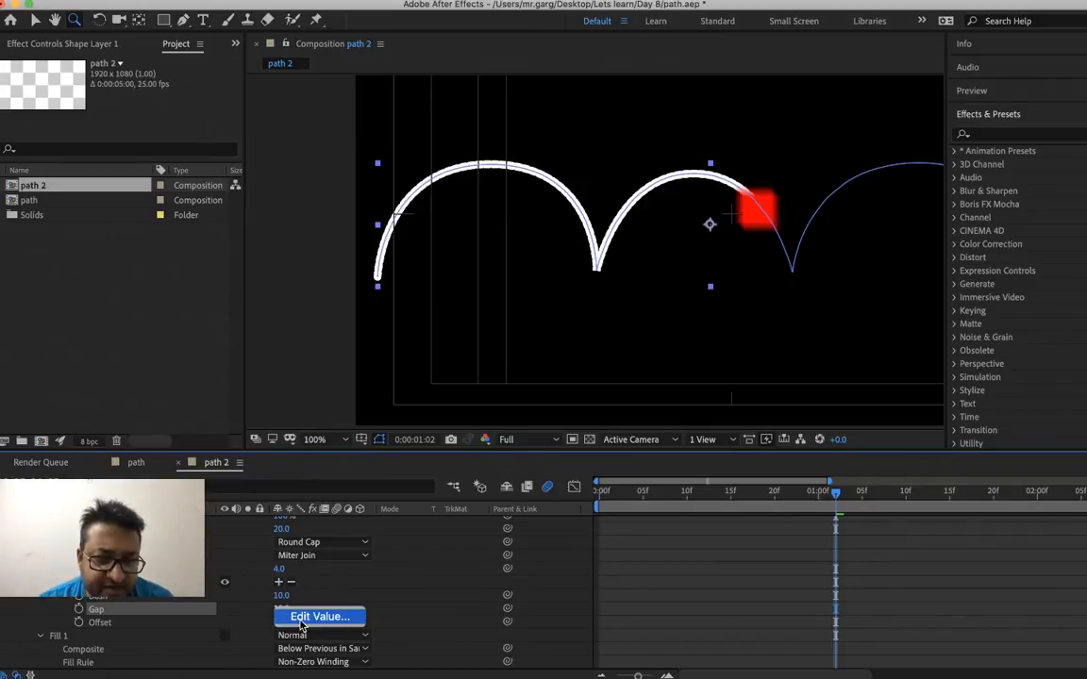
click(301, 617)
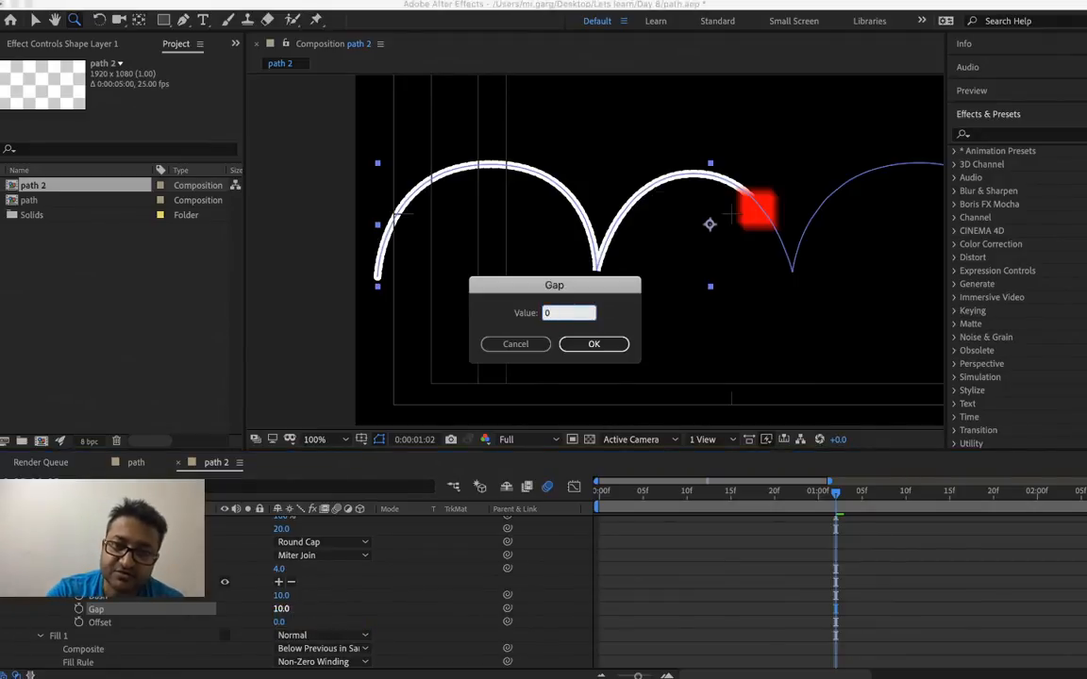
key(BackSpace)
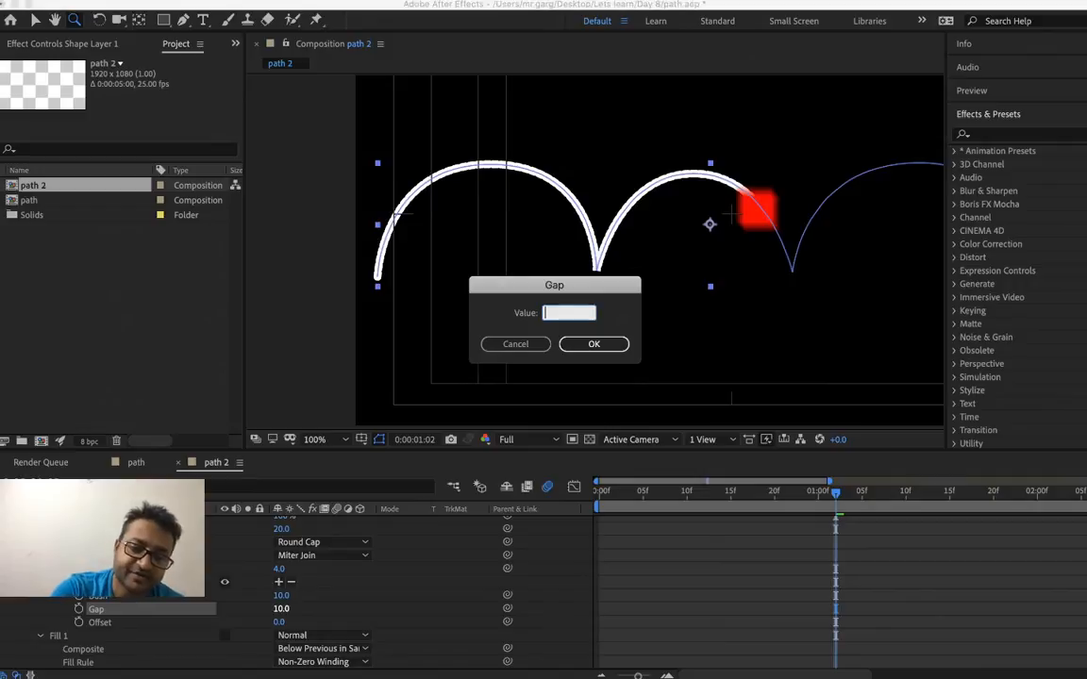
key(Return)
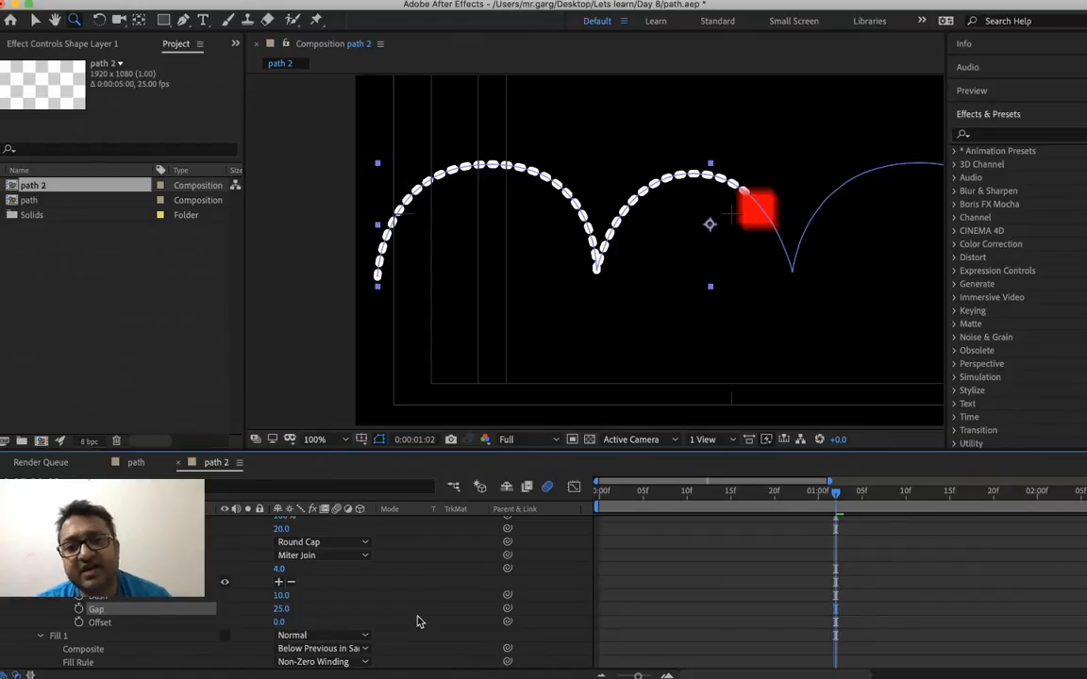
Set the stroke's dash gap to 30 and its line join to Round Join
right_click(281, 609)
click(320, 616)
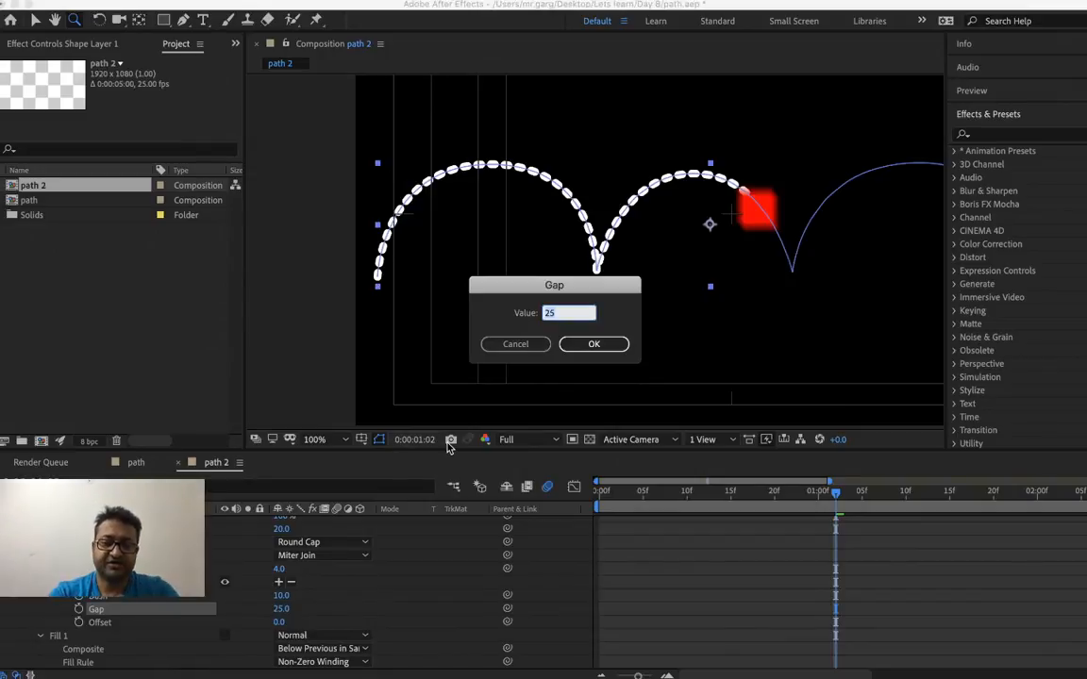
text(30)
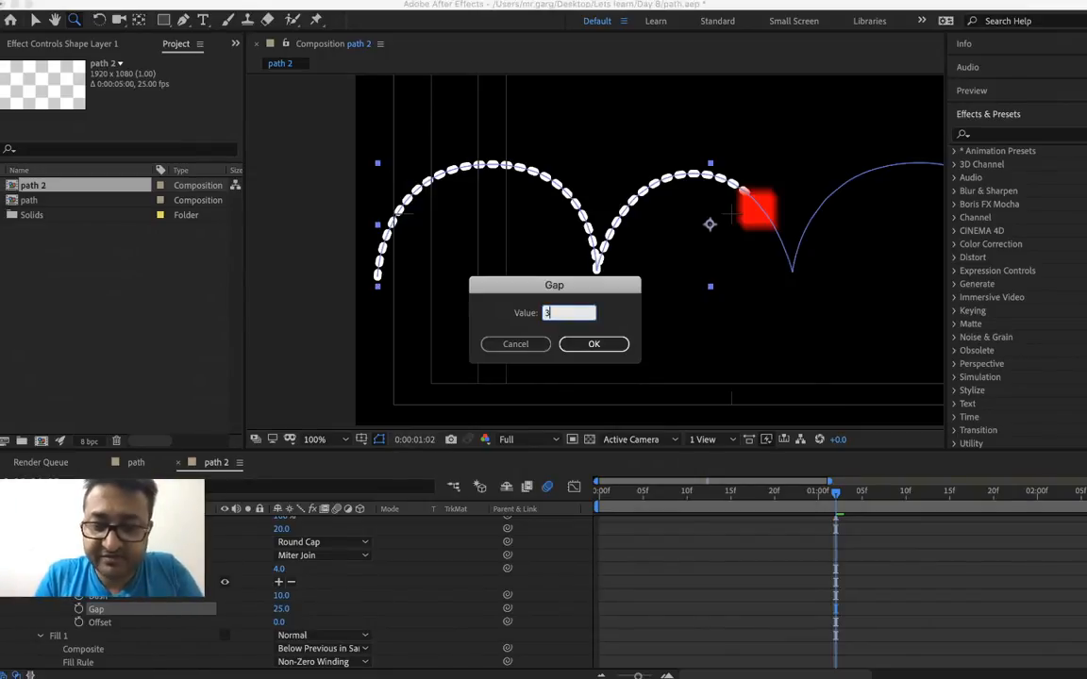
key(Return)
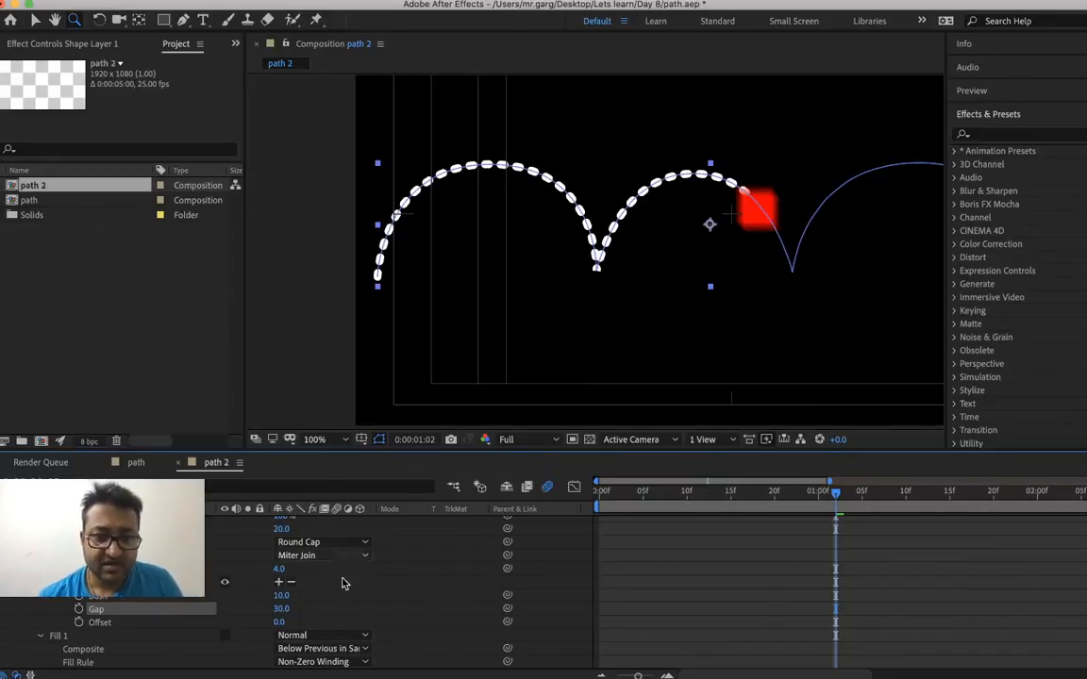
click(317, 555)
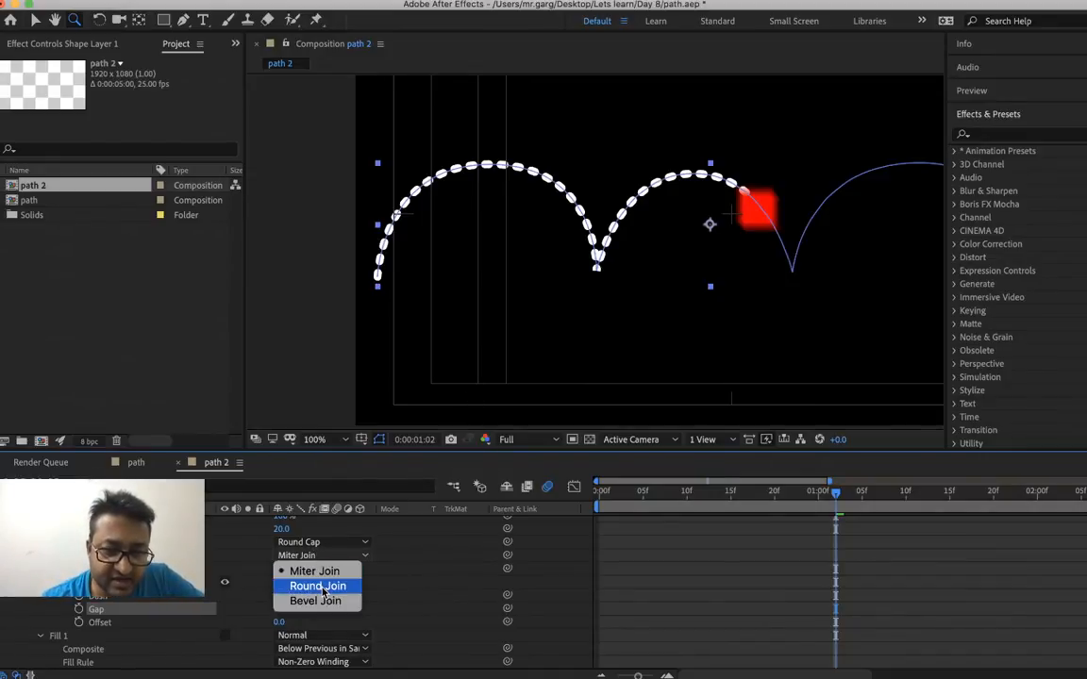
click(321, 586)
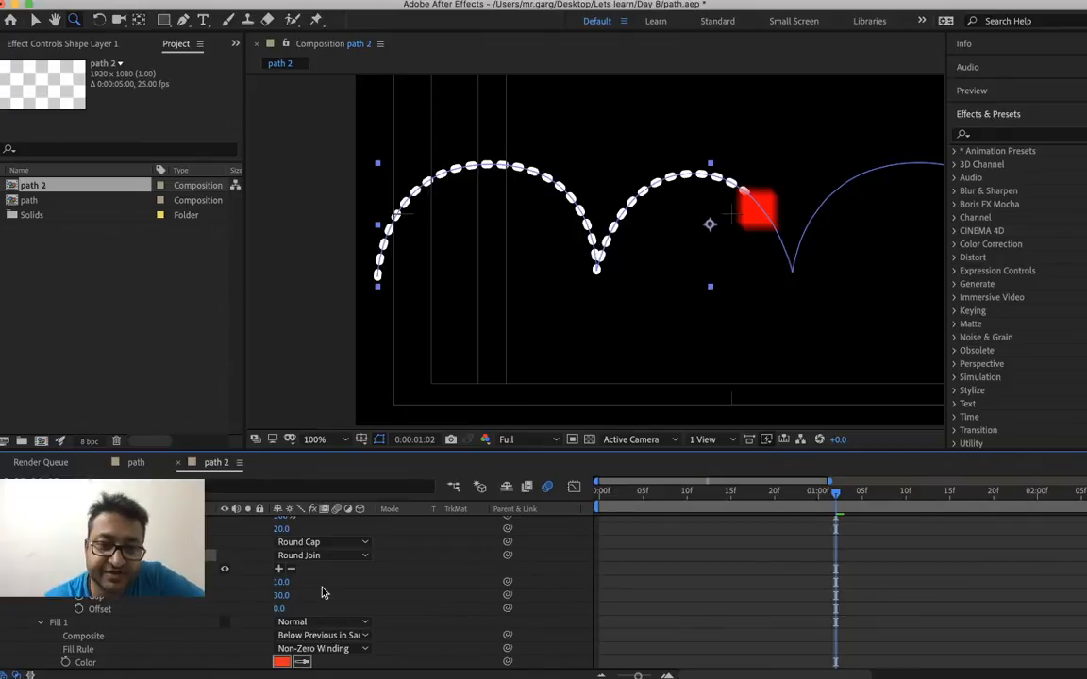
Try Butt Cap as the stroke's line cap, then set it to Projecting Cap
click(321, 543)
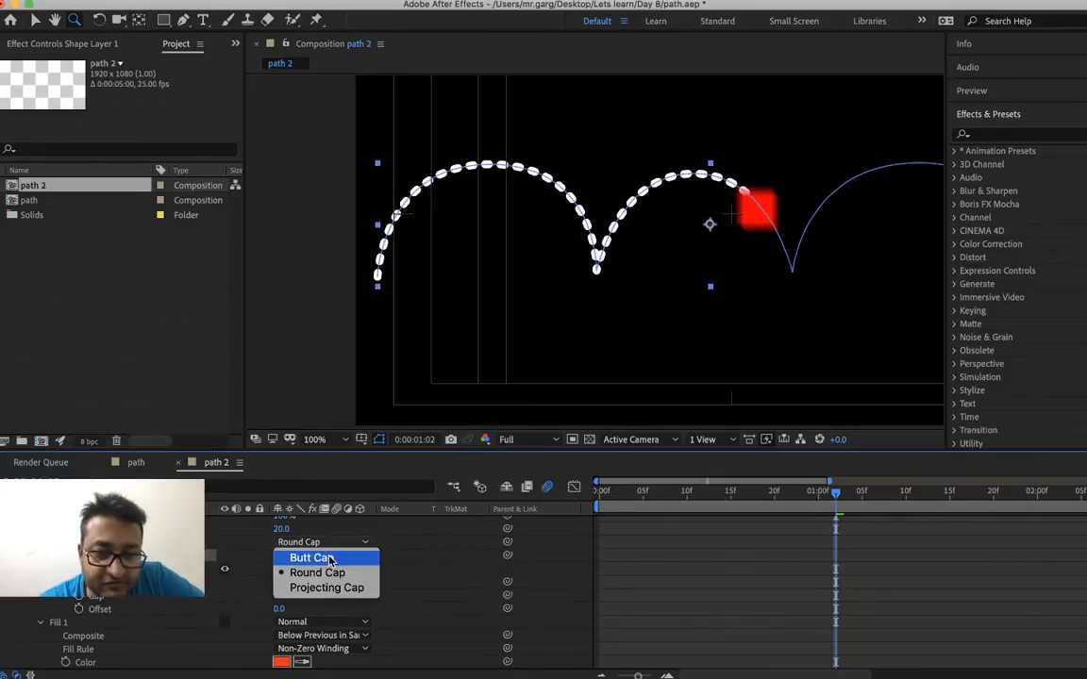
click(329, 559)
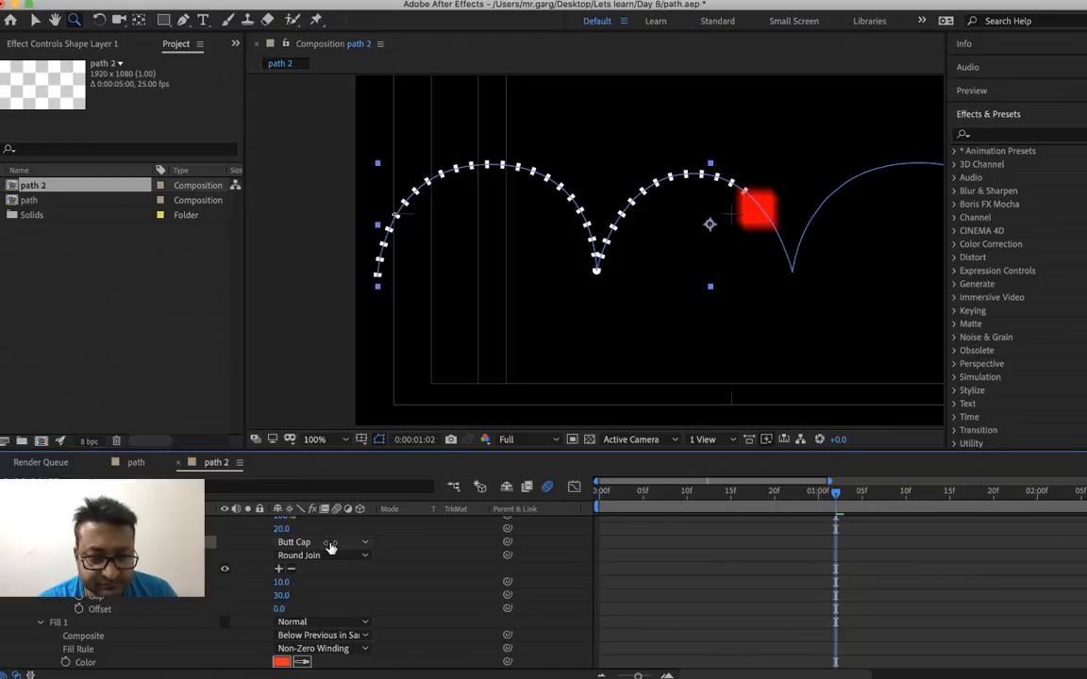
click(329, 548)
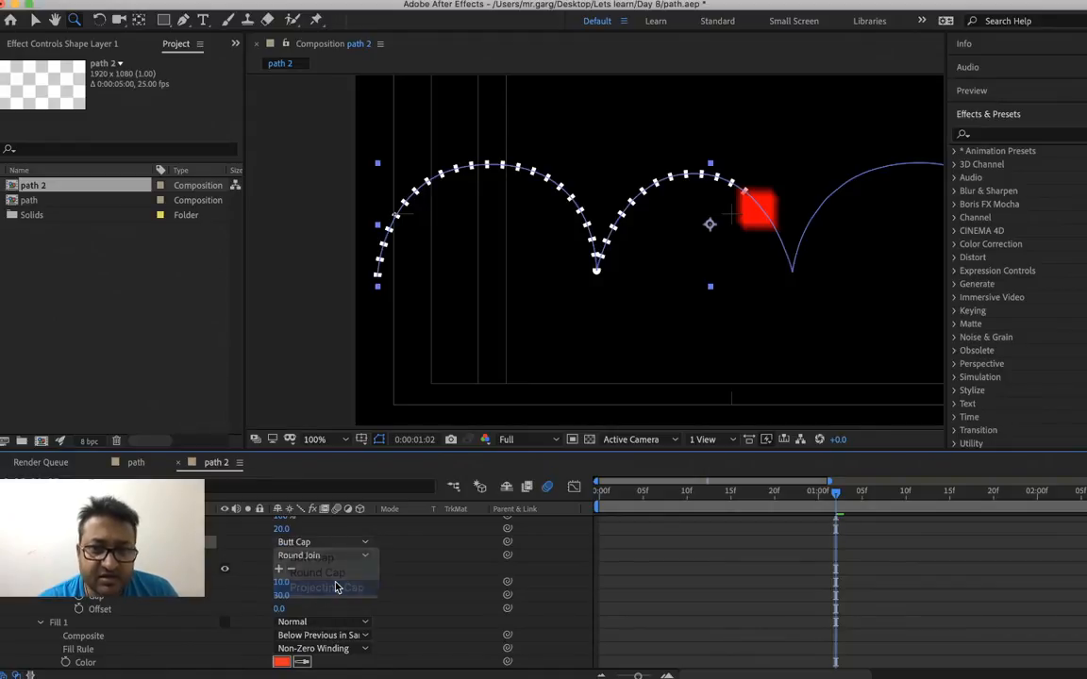
click(335, 586)
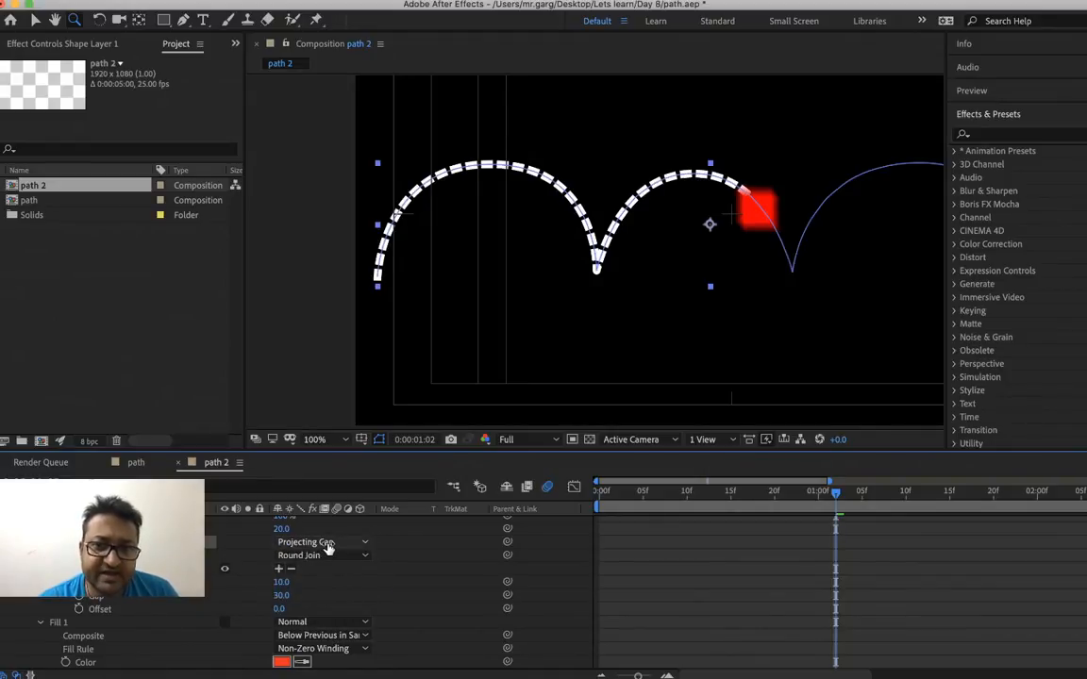
Set the dash length of the arch's stroke to 0
right_click(285, 585)
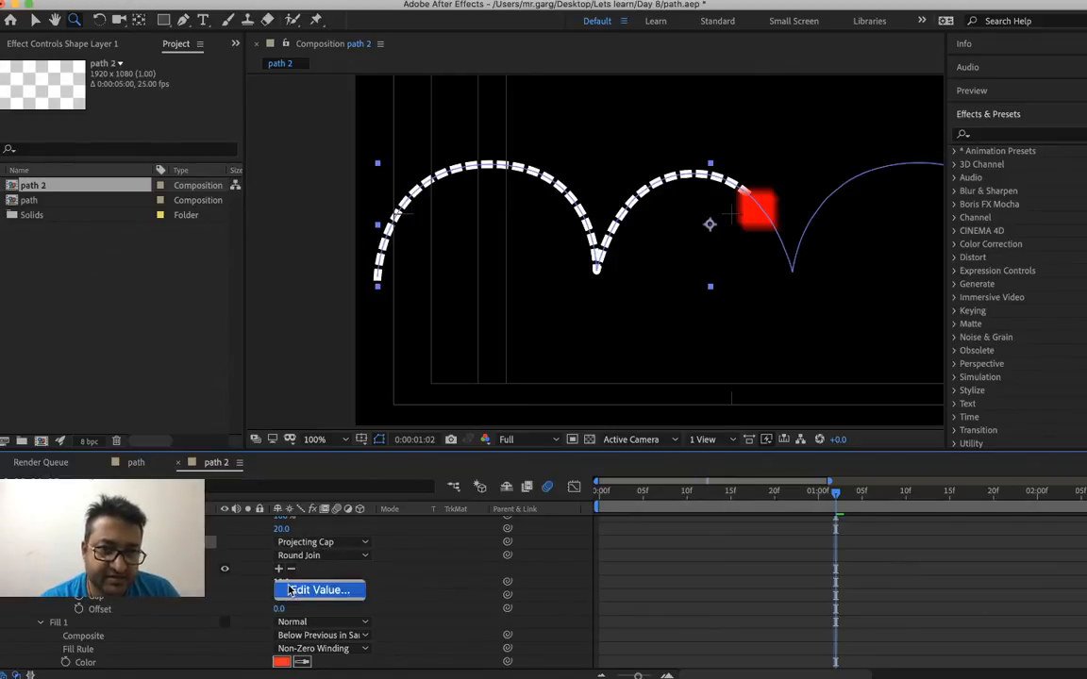
click(316, 589)
key(Return)
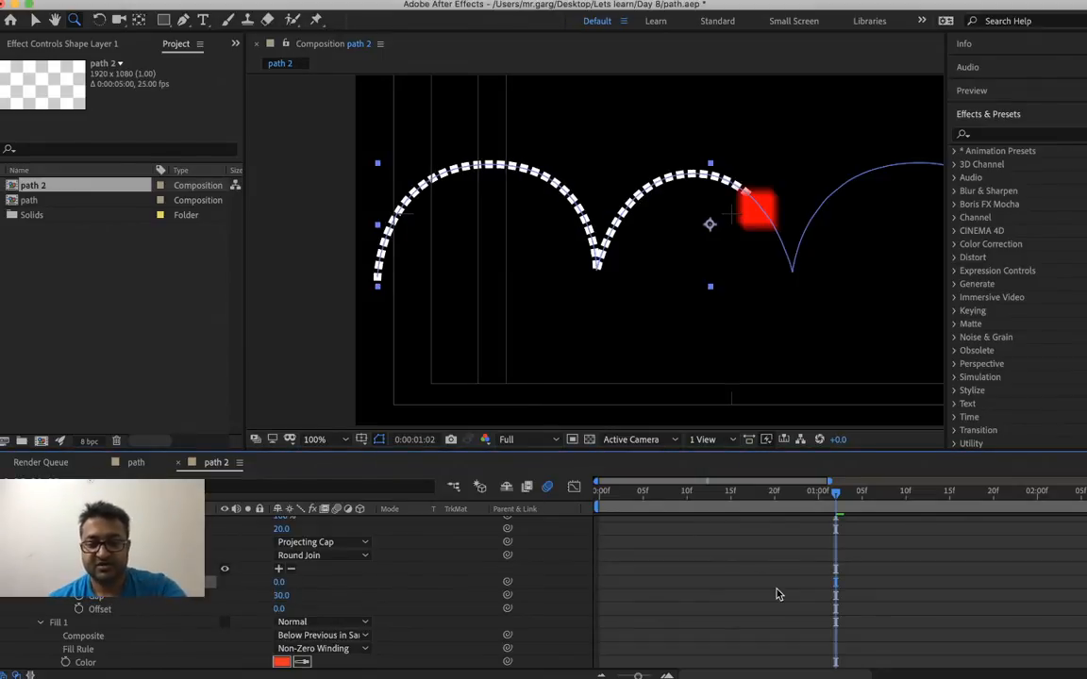
key(comma)
key(period)
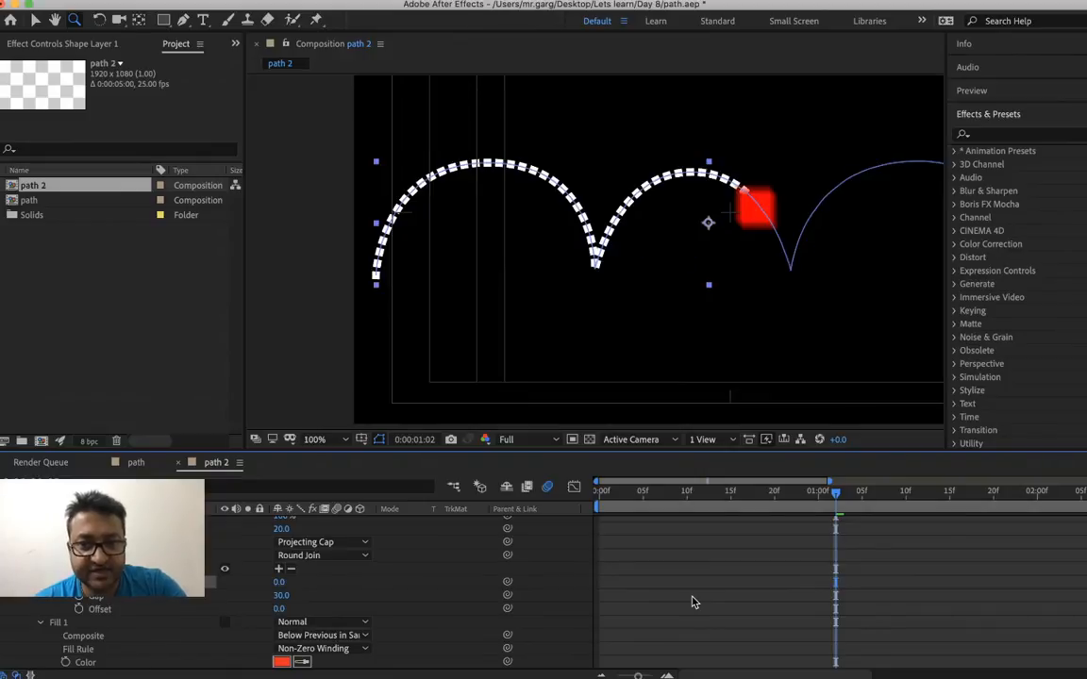
Collapse the shape layer's contents and preview the dashed path animation from 0:00:00:00, reducing the composition's magnification to 50%
scroll(112, 648, up, 5)
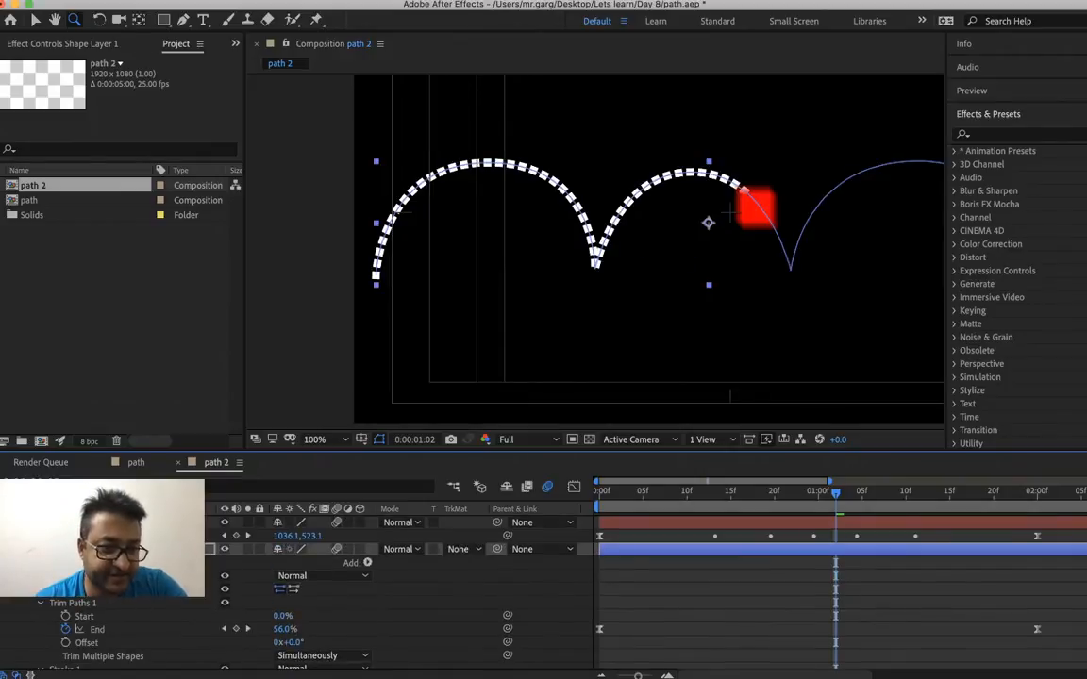
click(18, 563)
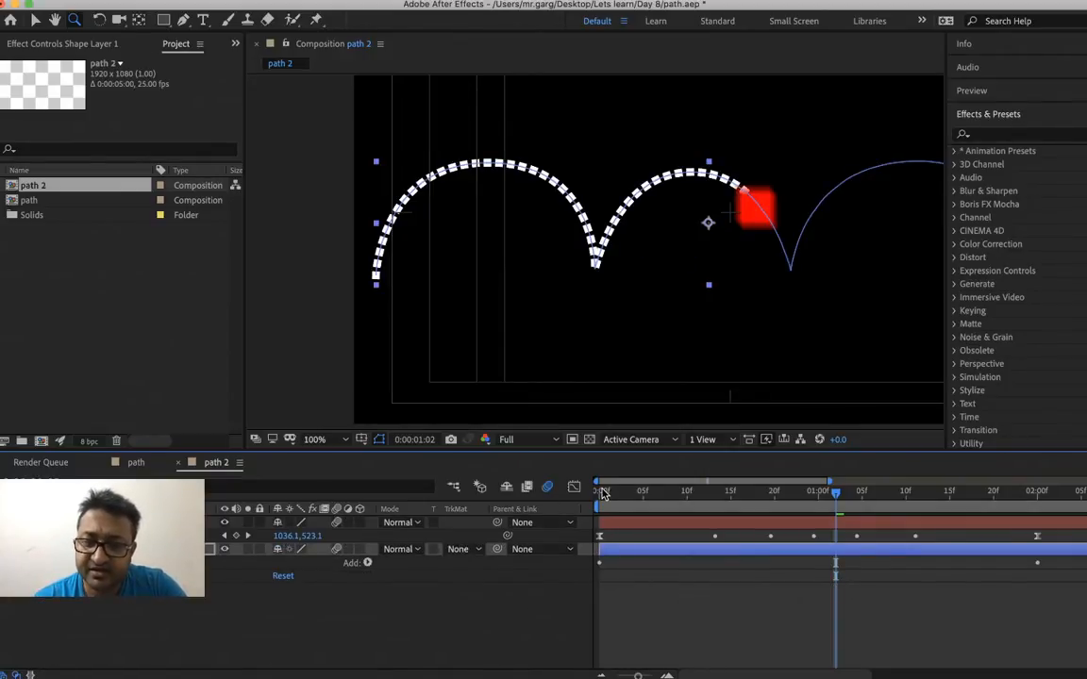
key(Home)
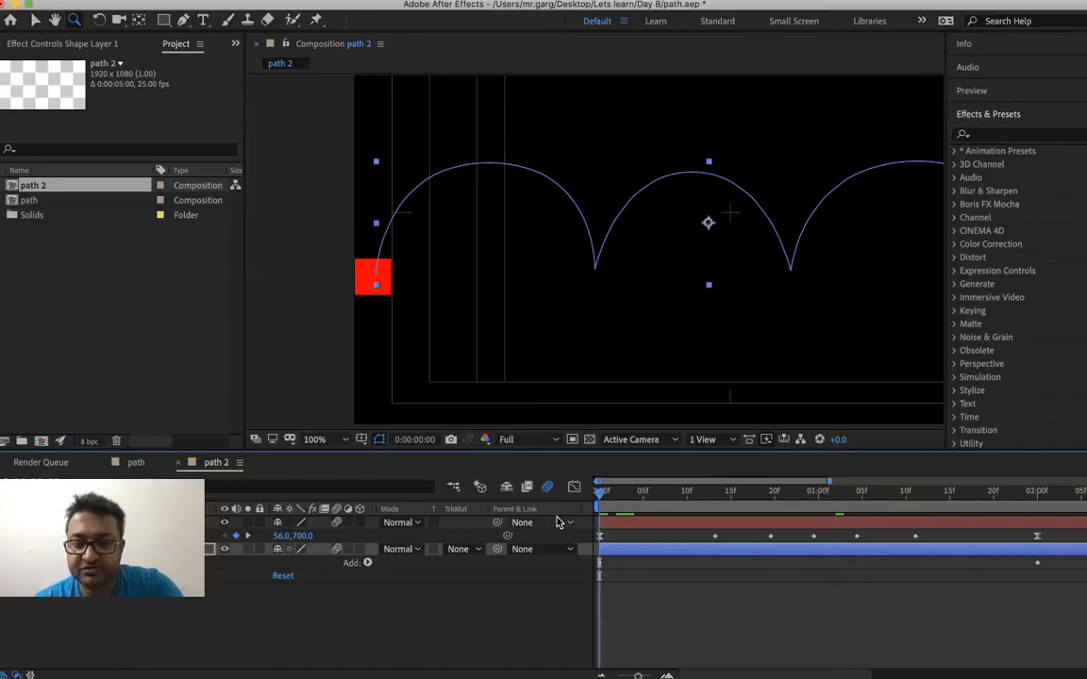
key(minus)
key(minus)
key(space)
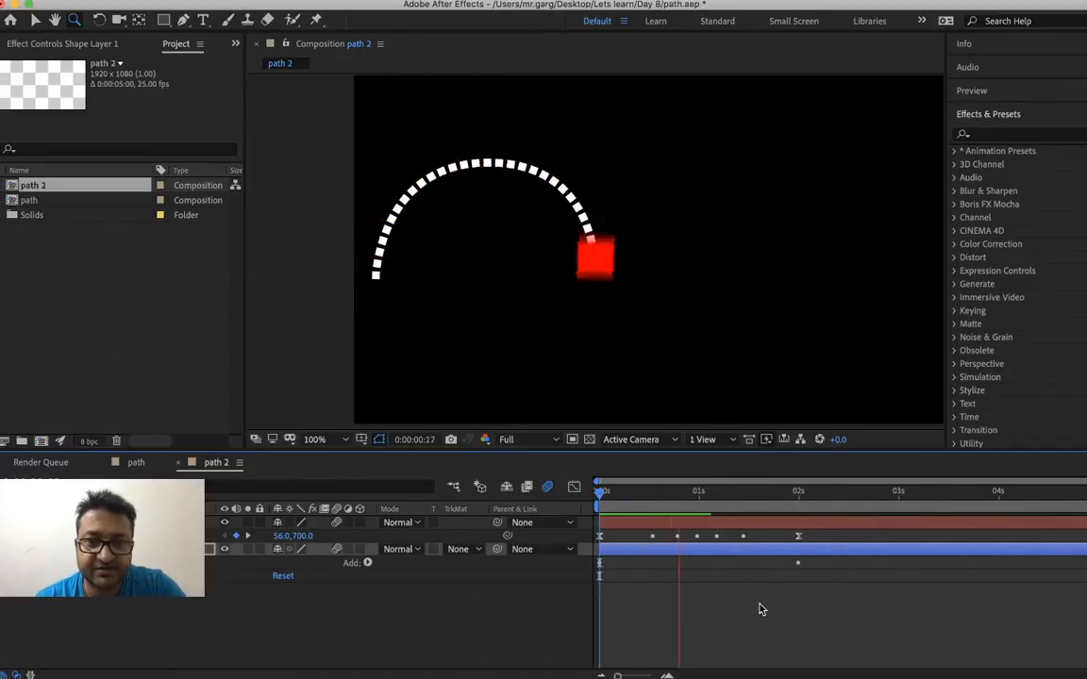
key(space)
key(comma)
key(space)
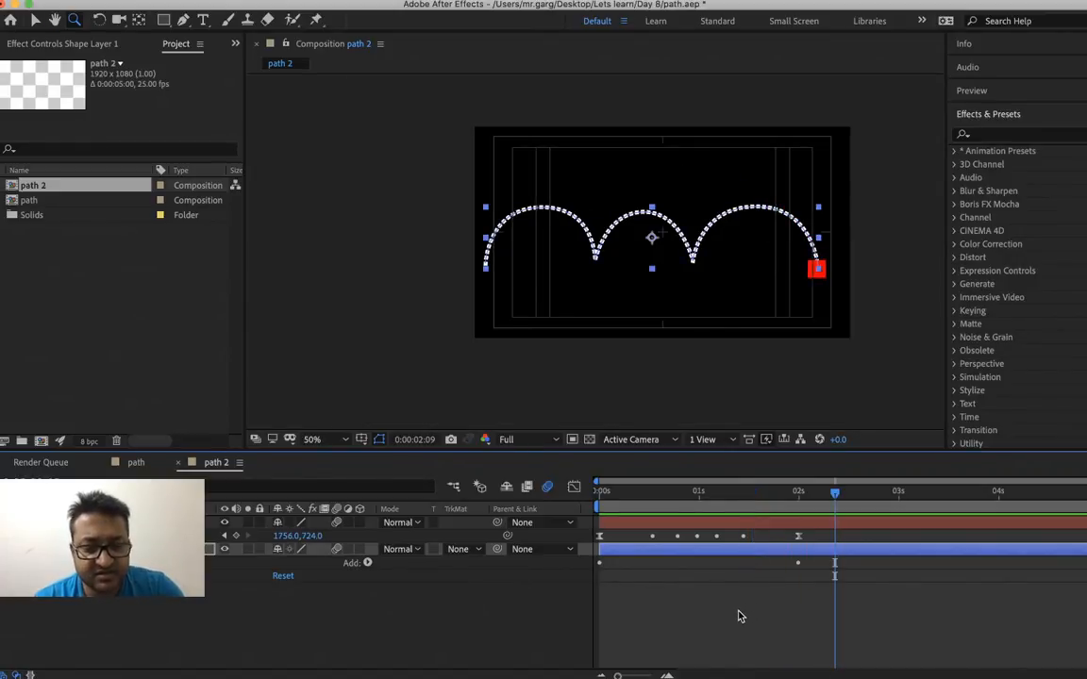
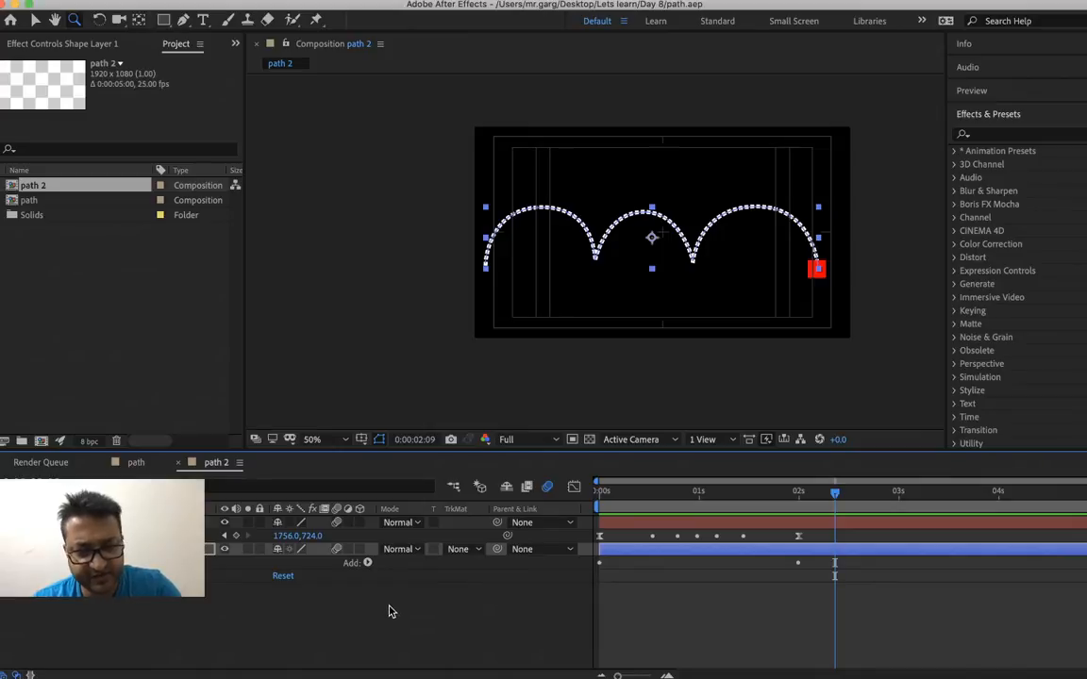
key(super+y)
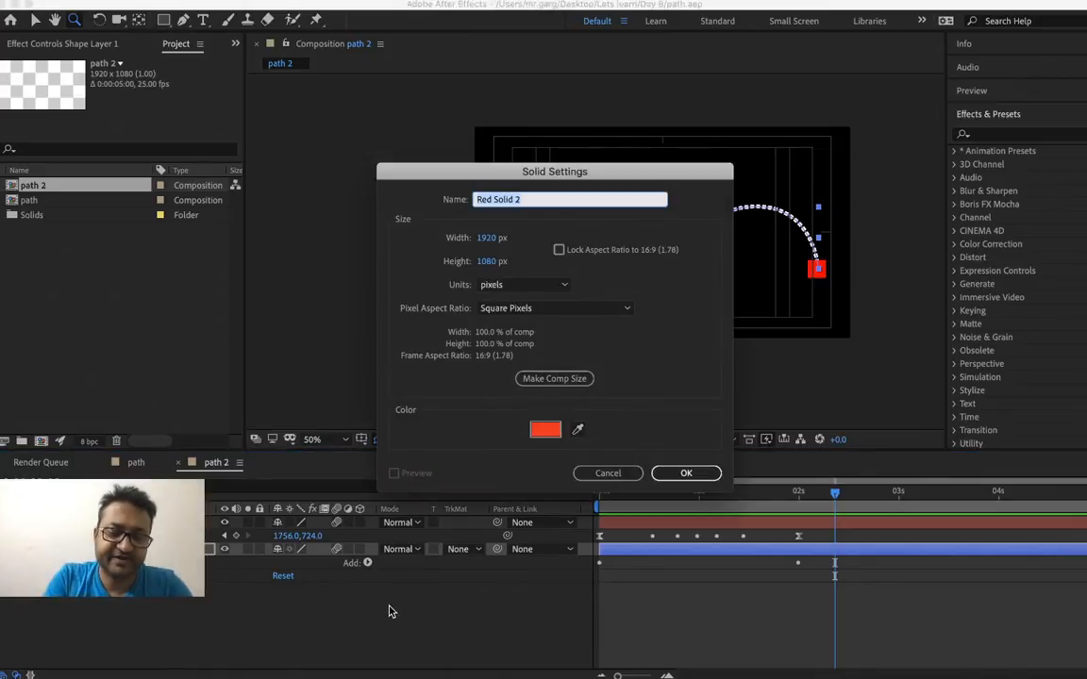
text(pa)
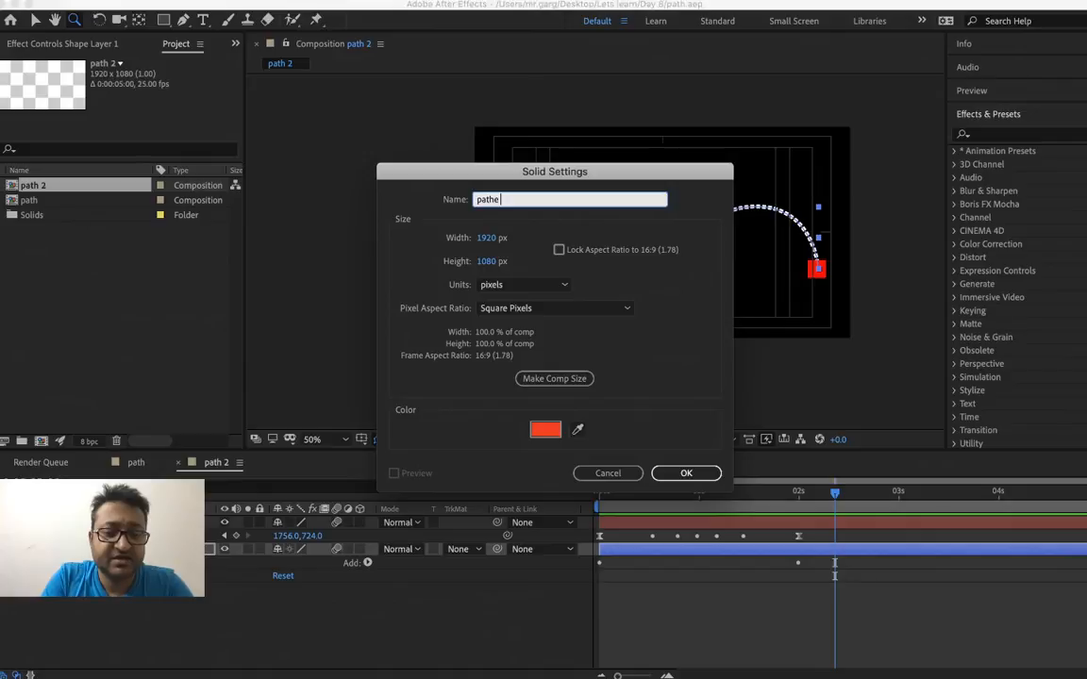
text(the)
key(Return)
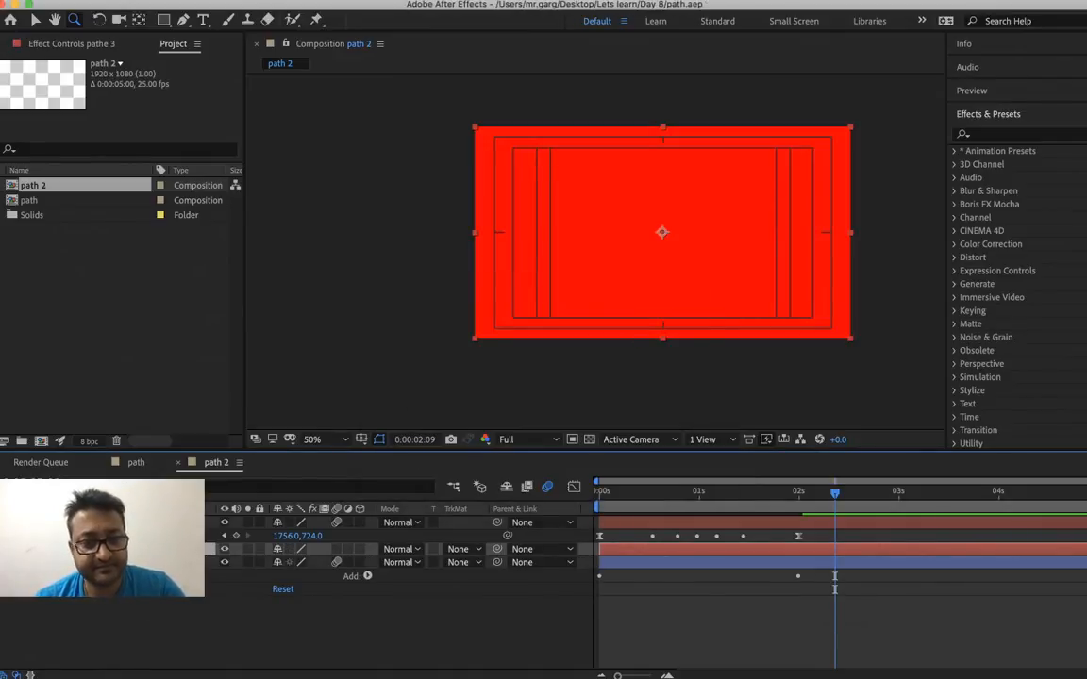
key(super+z)
Create a new 1920 × 1080, 25 fps, five-second composition named "path 3"
key(super+n)
text(path 3)
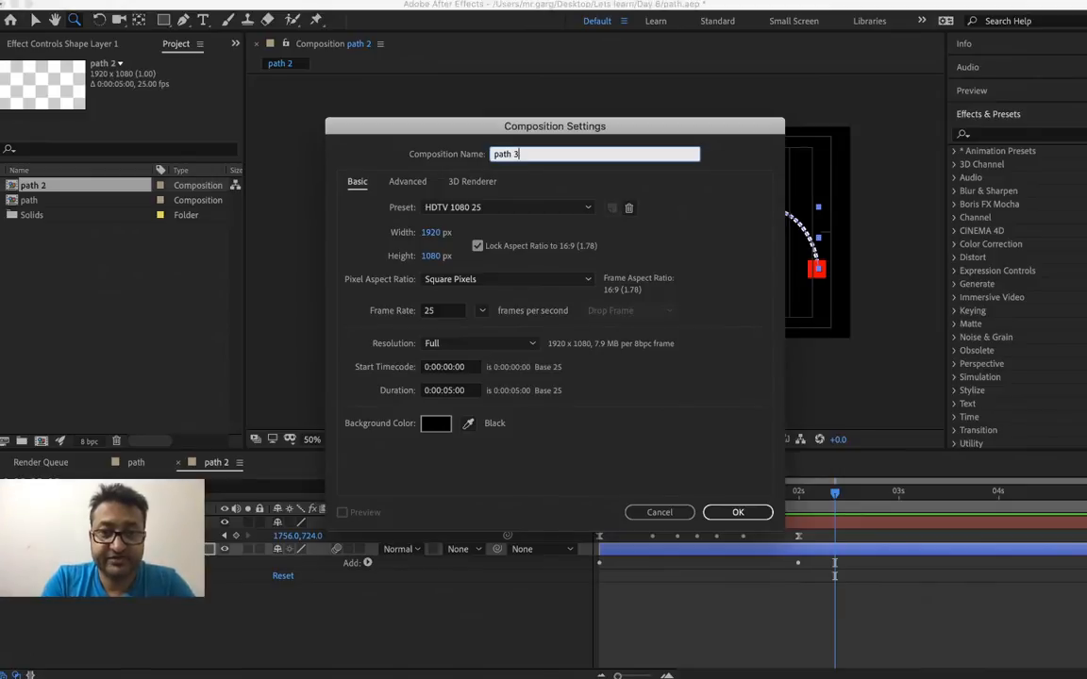
key(Return)
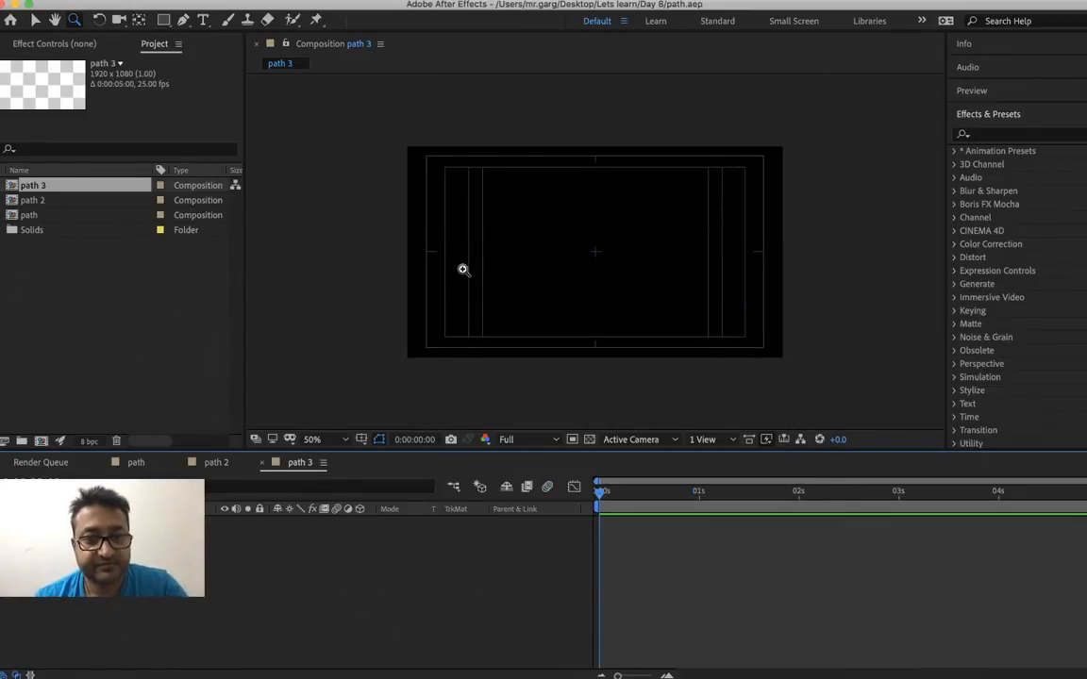
Draw a short vertical straight path with the Pen tool in the left half of the composition
key(g)
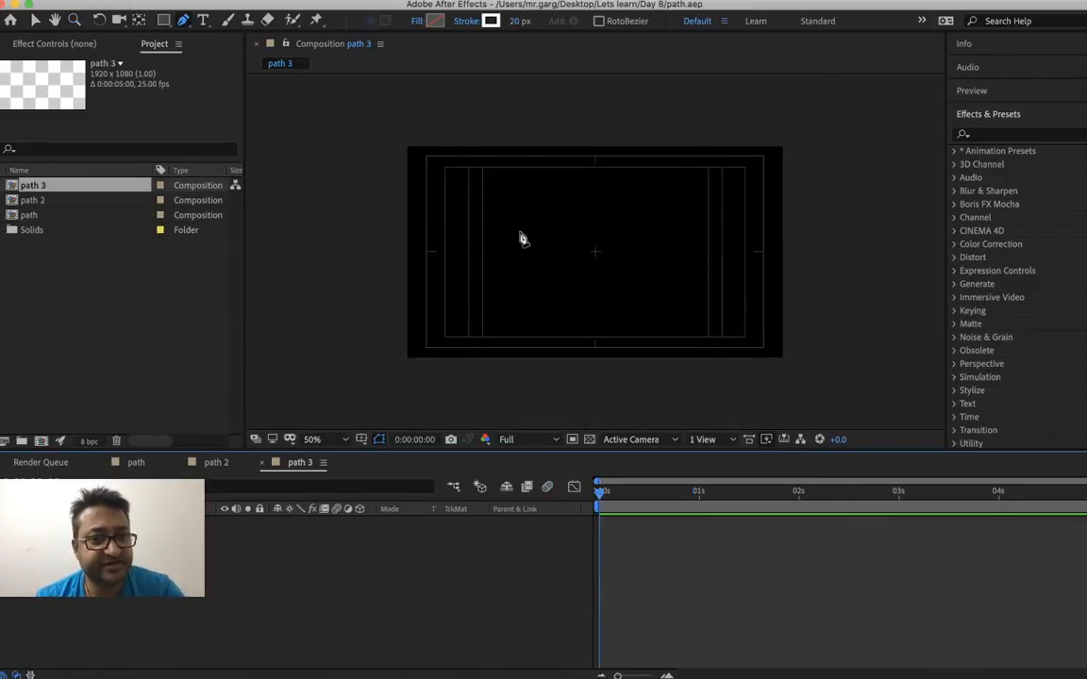
click(505, 213)
shift+click(509, 279)
Save the changes to path.aep while quitting, and reopen the project in a relaunched After Effects
key(super+q)
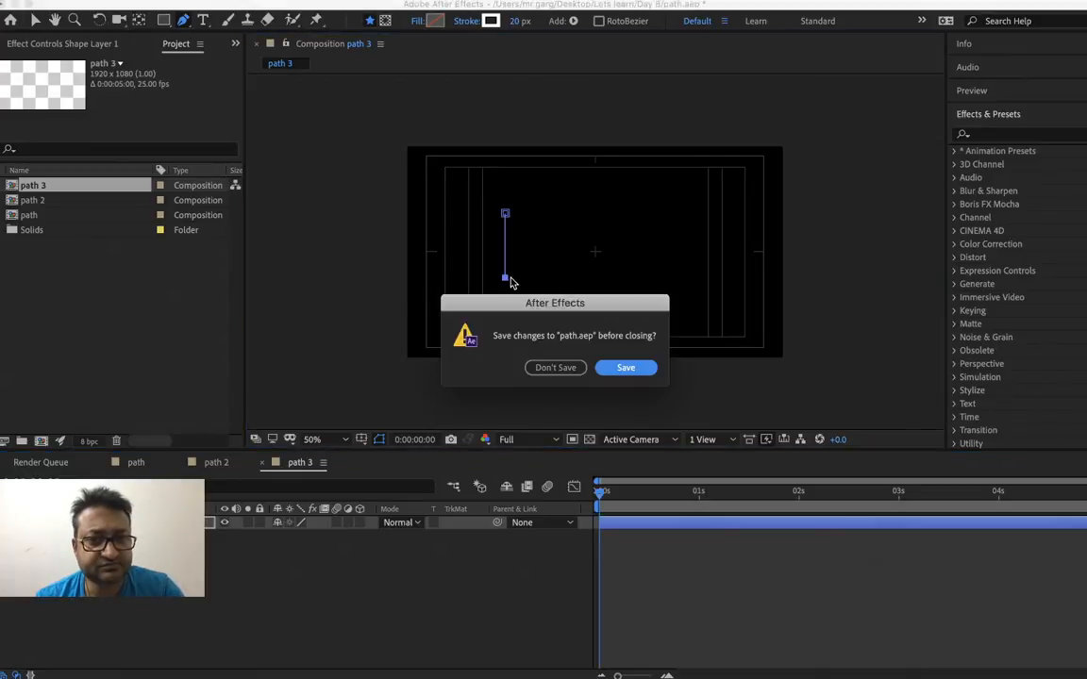
click(627, 370)
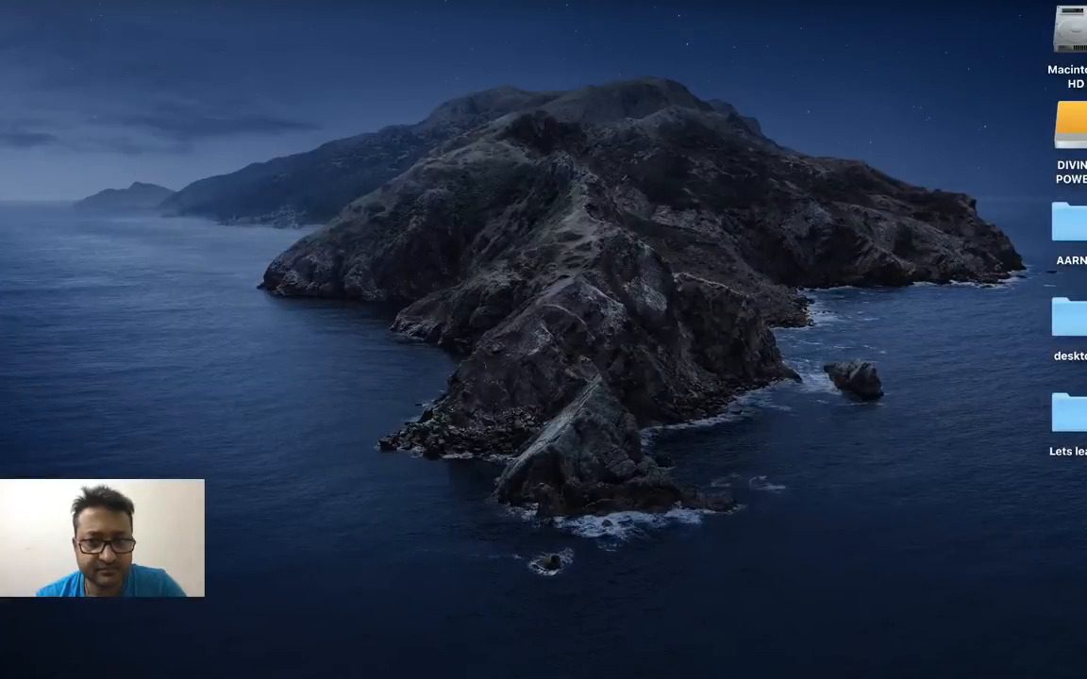
click(319, 671)
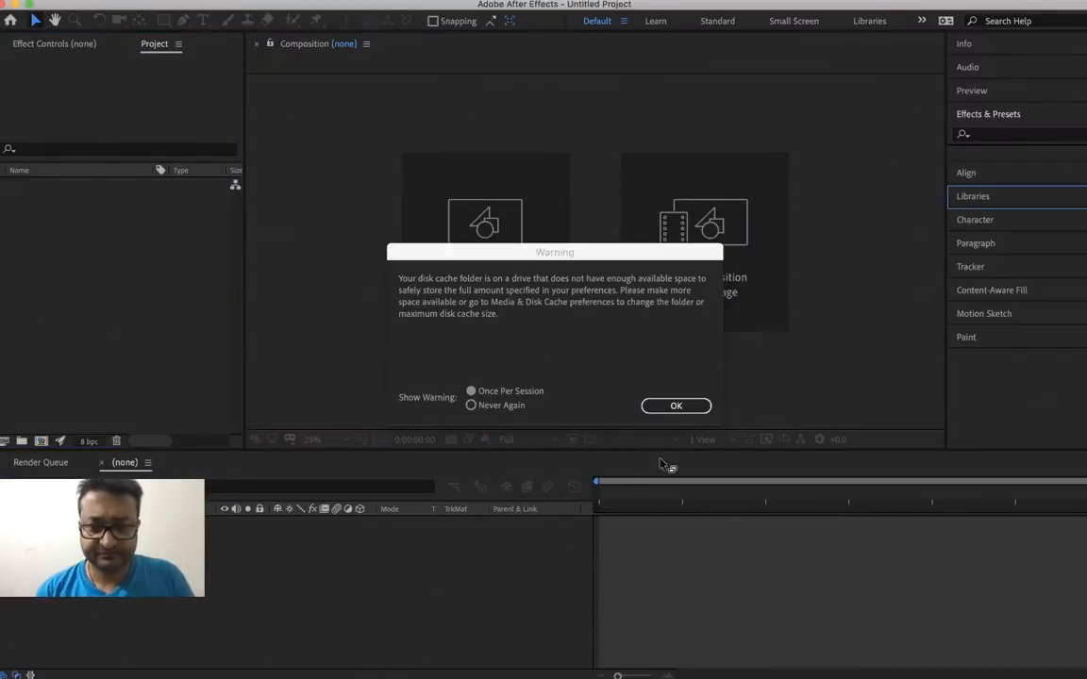
click(676, 407)
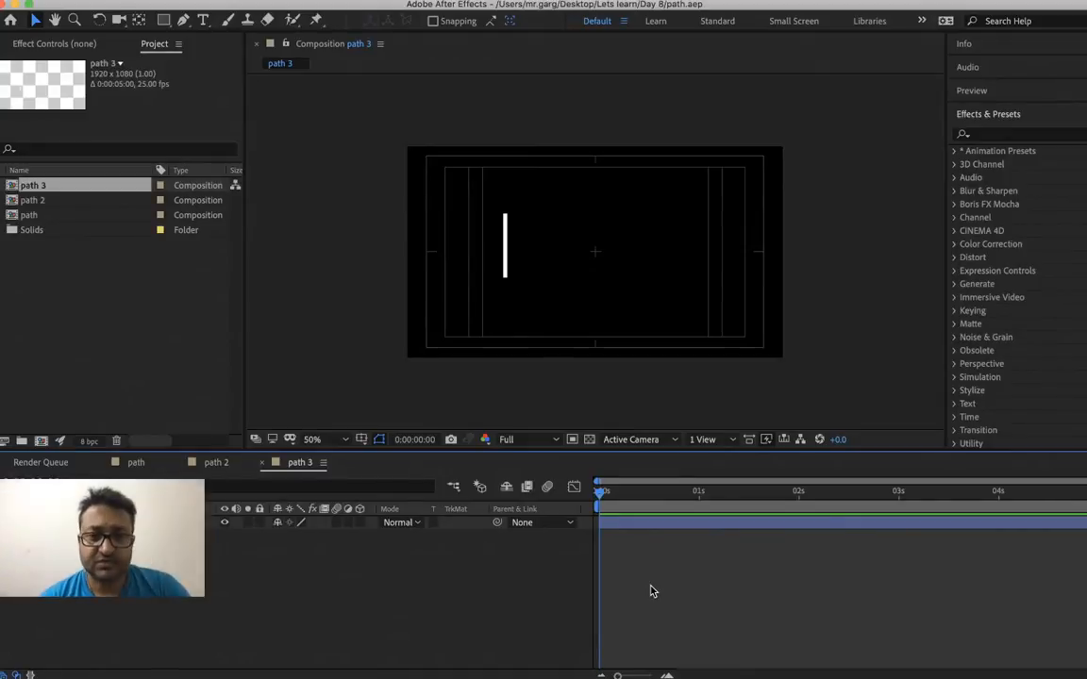
Expand the vertical line's shape contents down to its stroke settings and set the line cap to Round Cap
key(z)
click(509, 253)
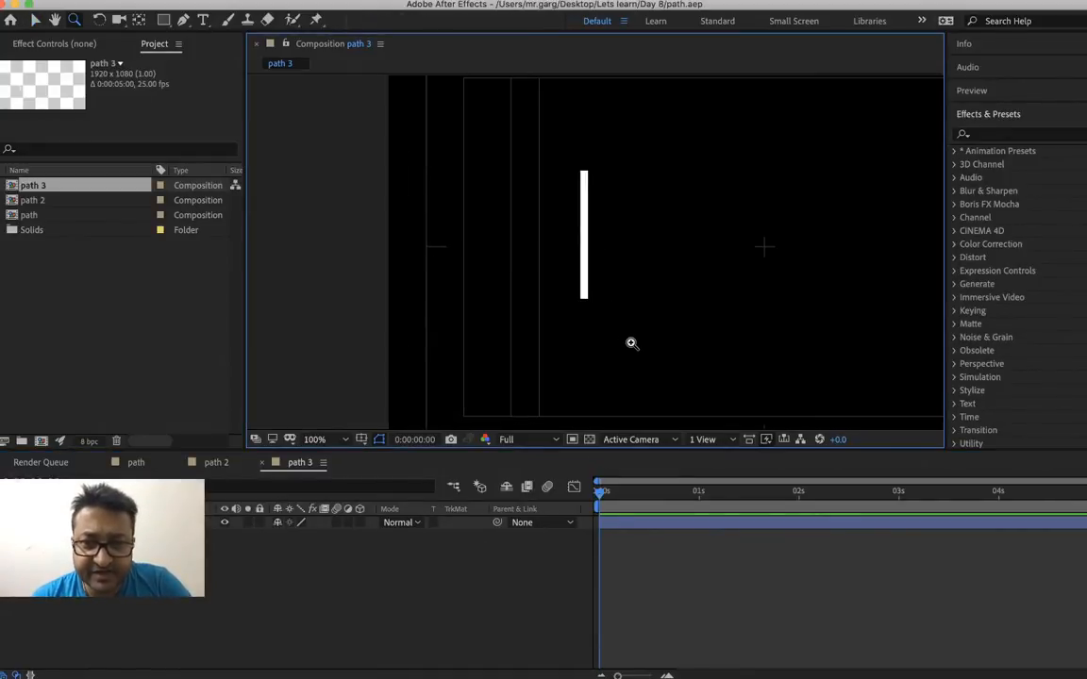
click(9, 523)
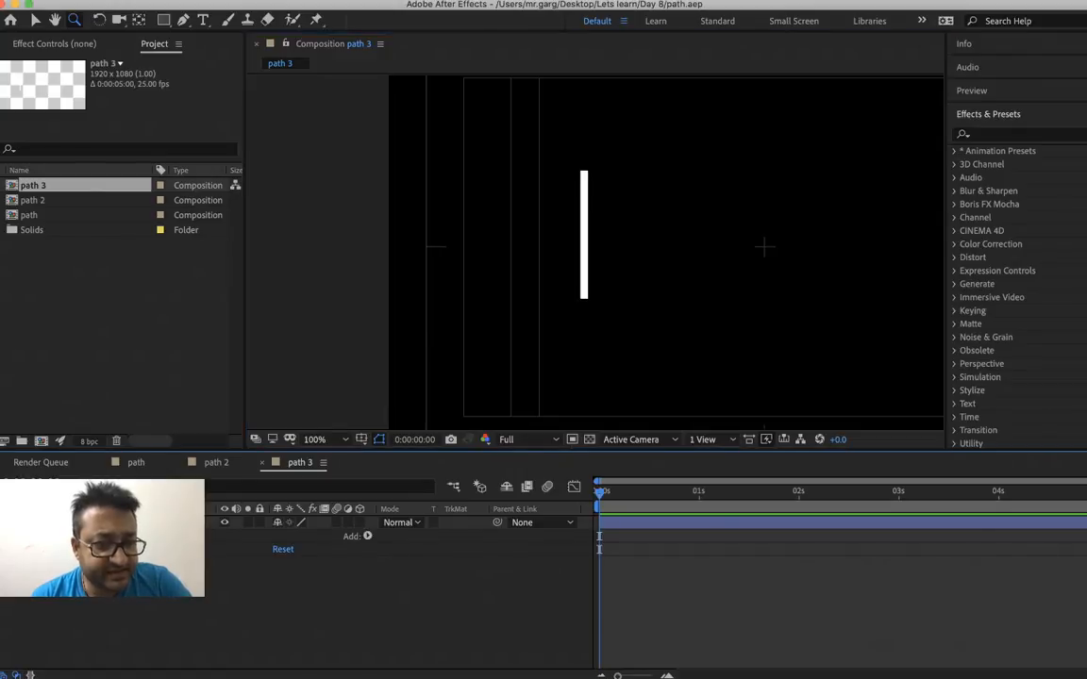
click(25, 549)
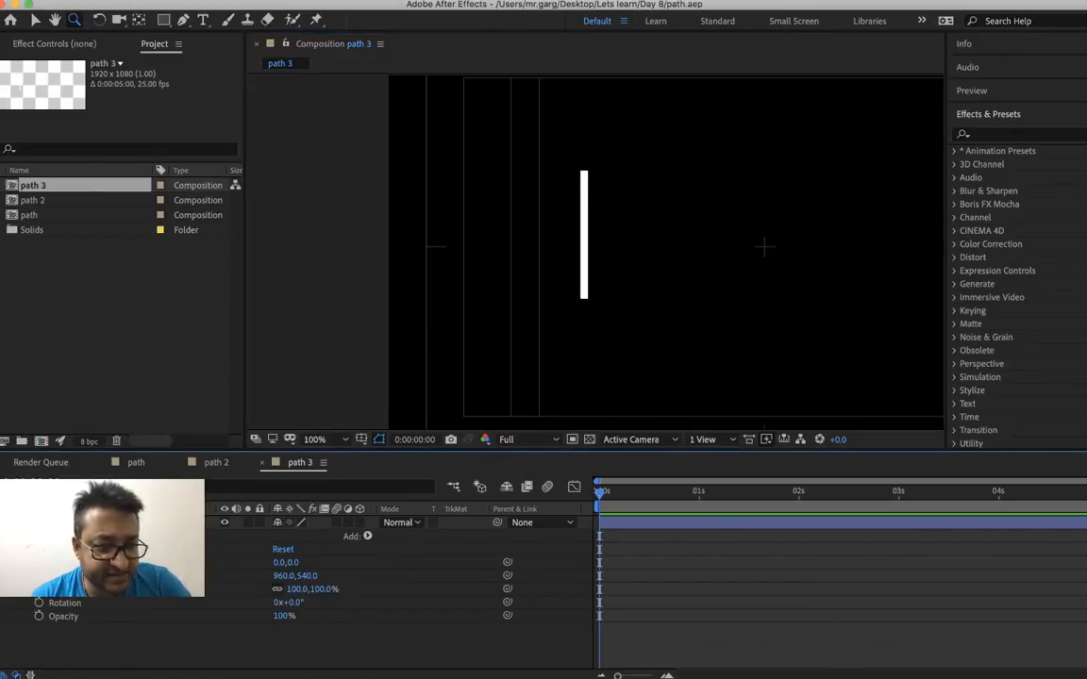
click(25, 536)
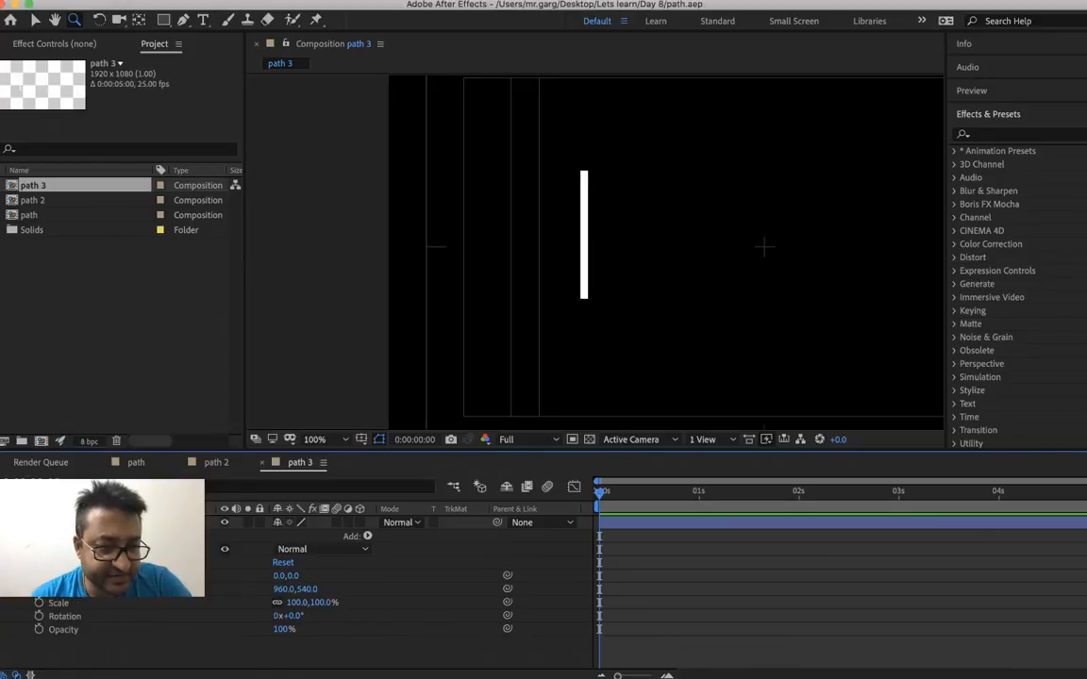
click(27, 550)
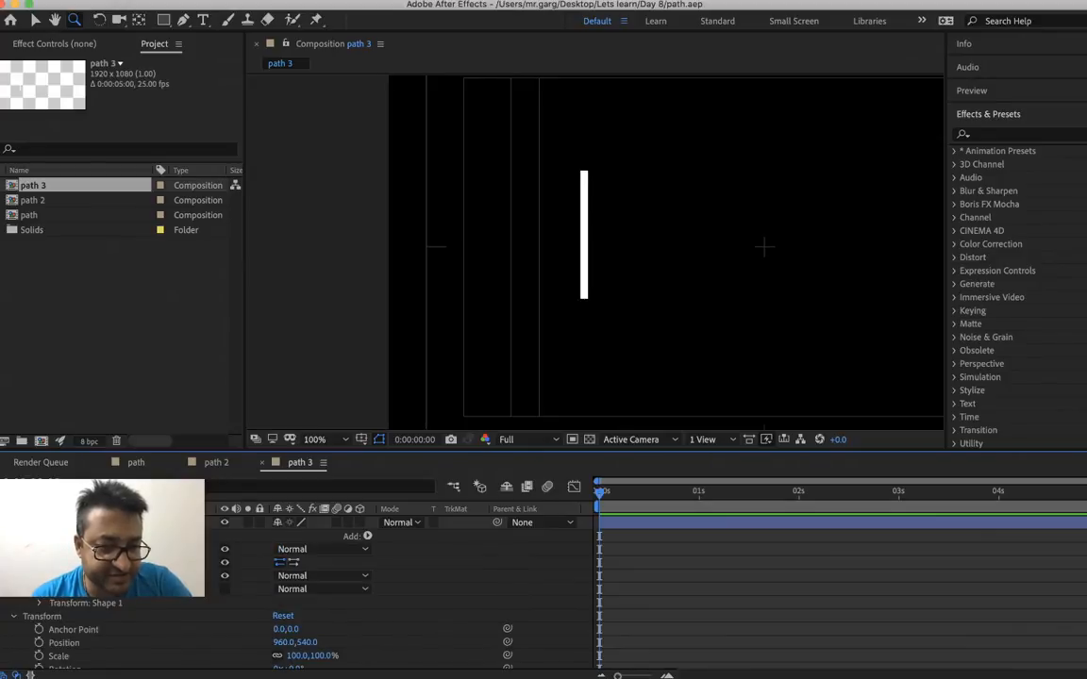
click(39, 576)
scroll(288, 604, down, 2)
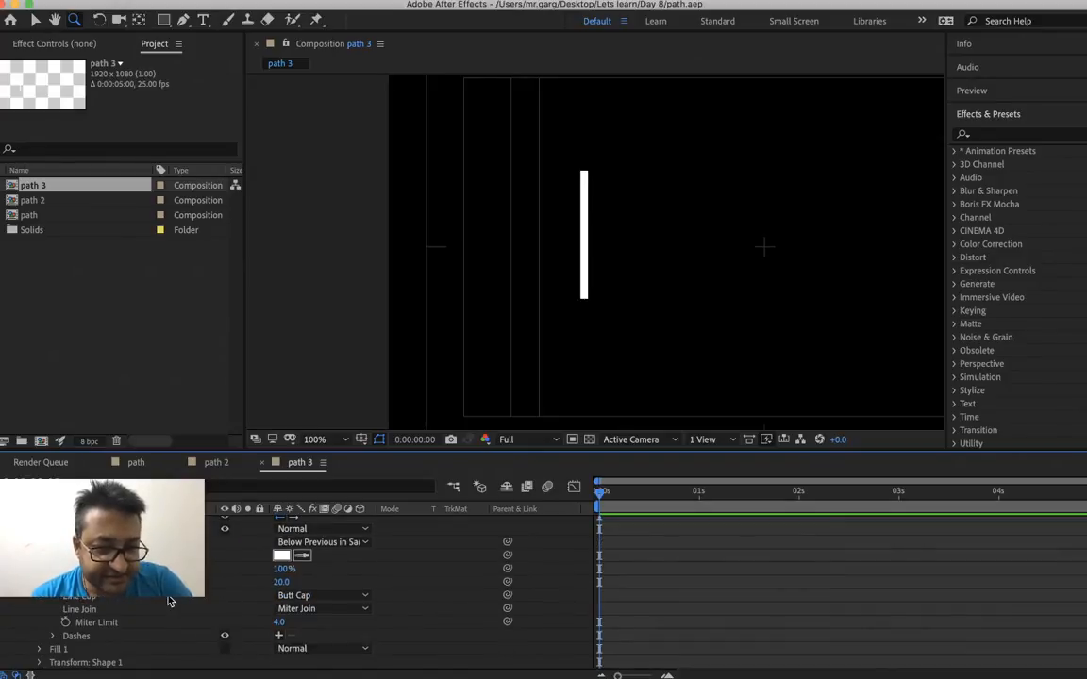
click(293, 596)
click(304, 623)
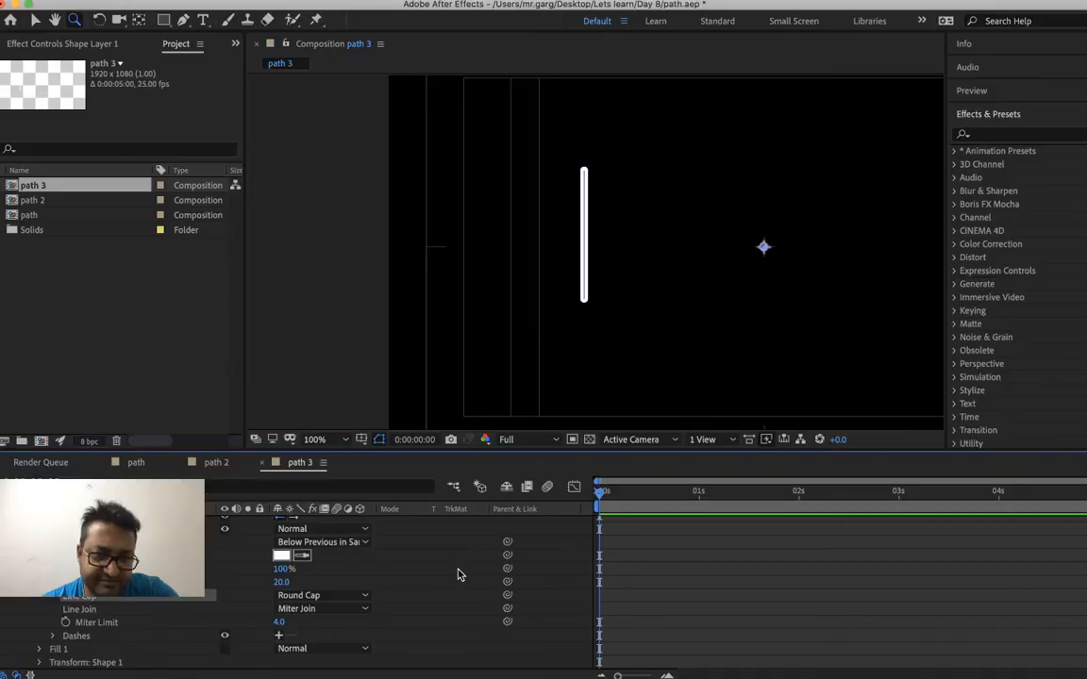
Add Trim Paths to the vertical line's shape and expand its properties
scroll(459, 575, up, 2)
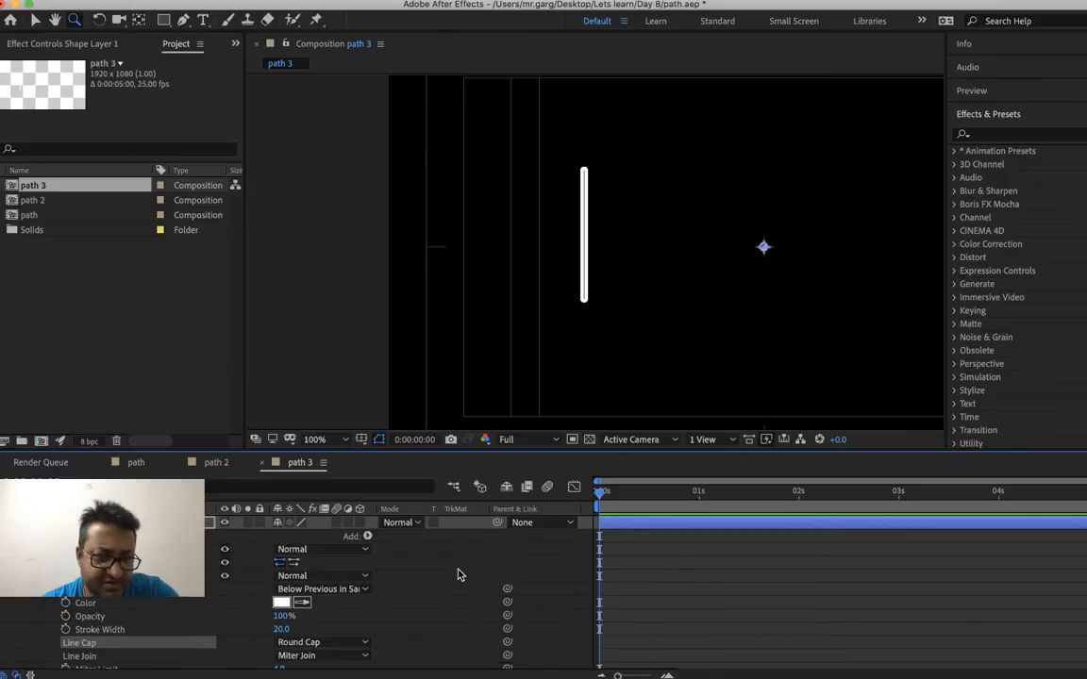
click(368, 537)
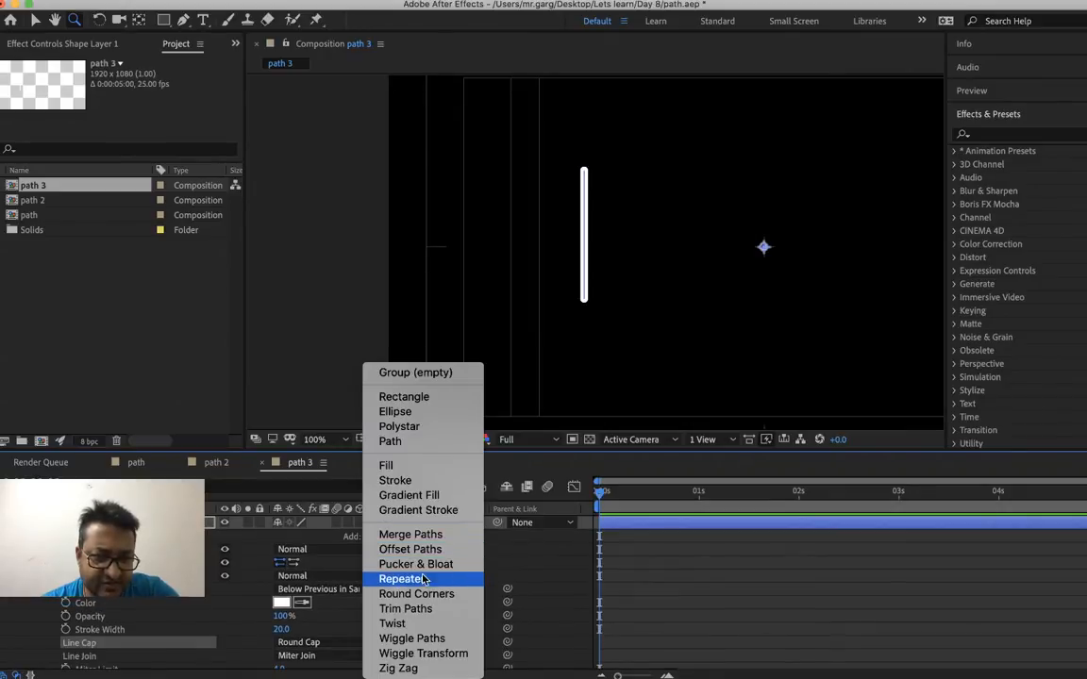
click(471, 611)
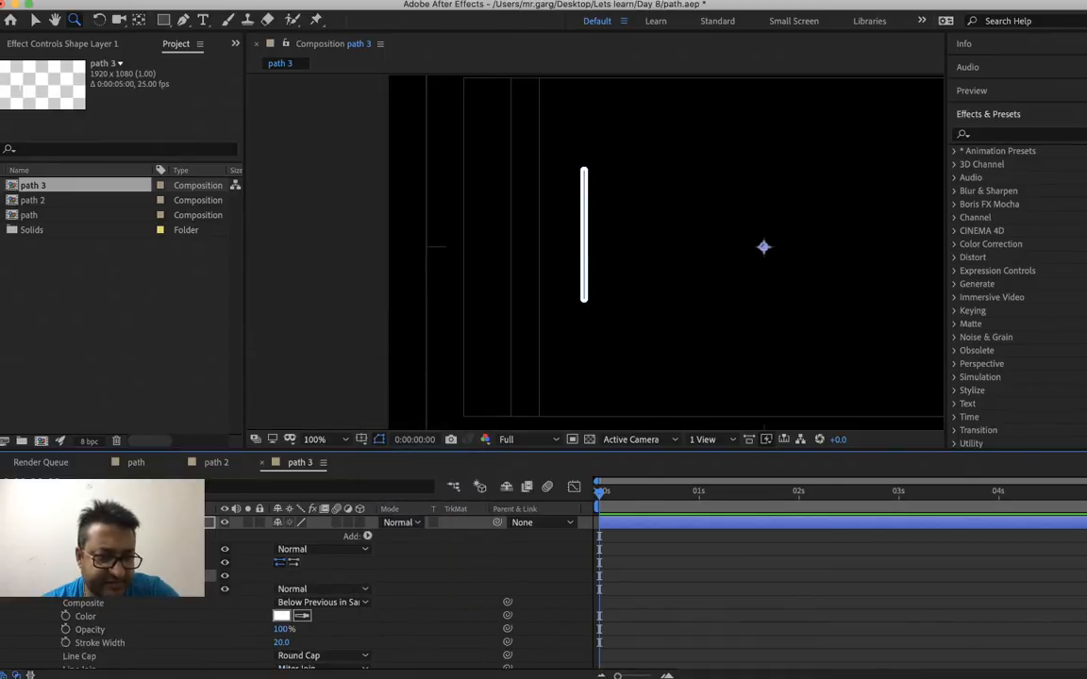
click(40, 576)
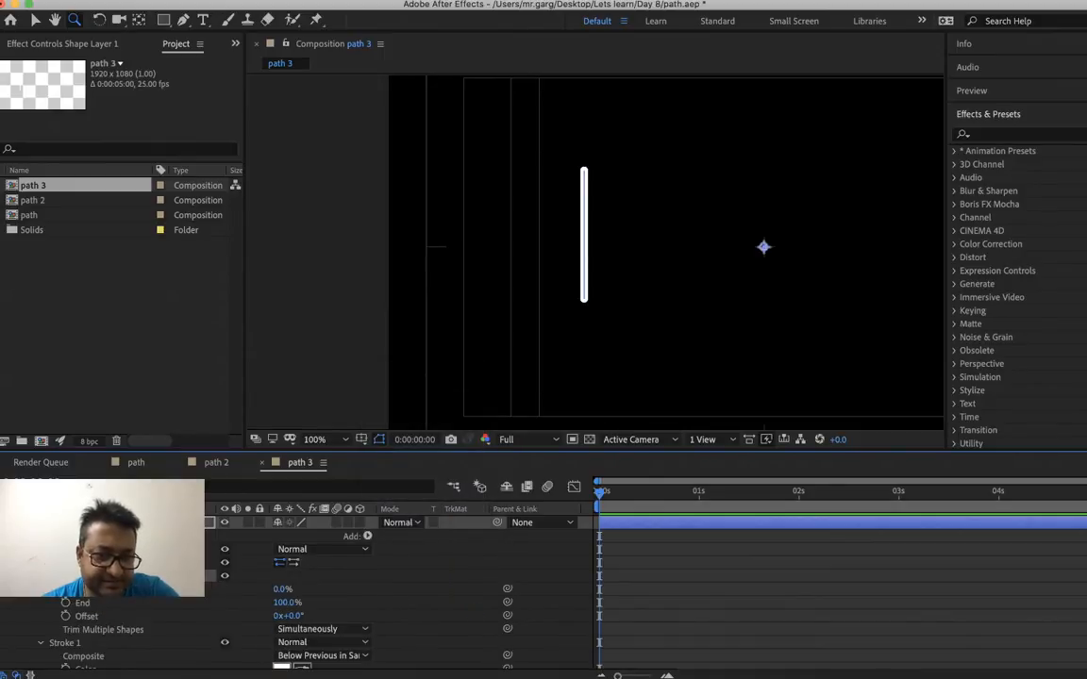
Keyframe the Trim Paths End value at 0% at 0:00:00:00
click(65, 603)
right_click(279, 608)
click(311, 610)
text(0)
key(Return)
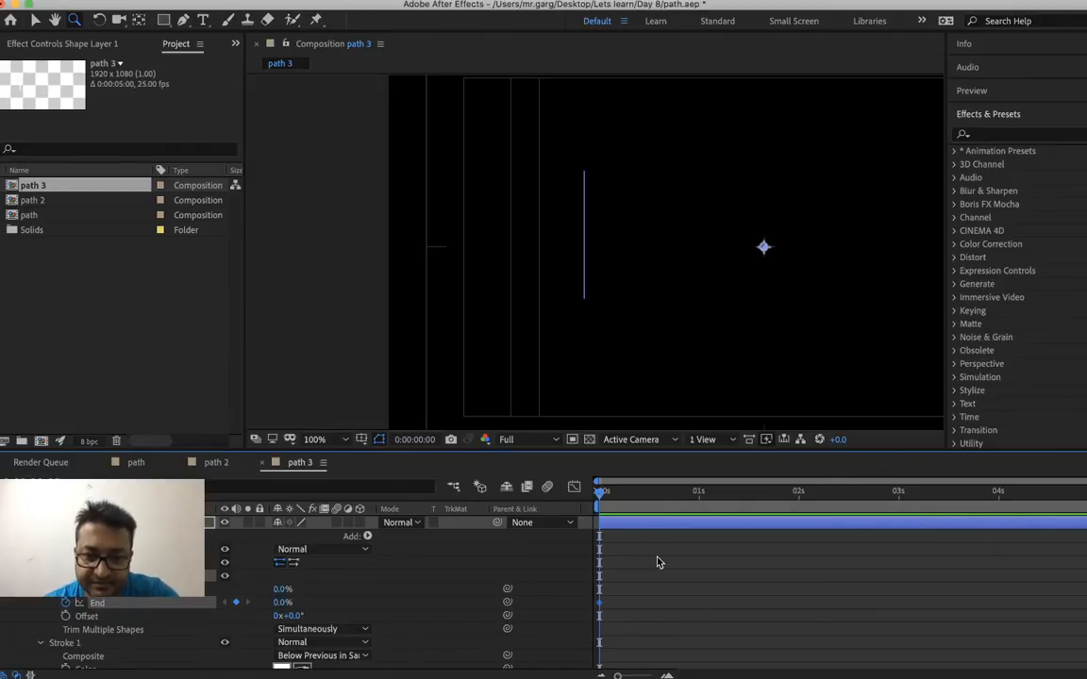
Set the Trim Paths End value to 100% at 0:00:02:00
click(639, 507)
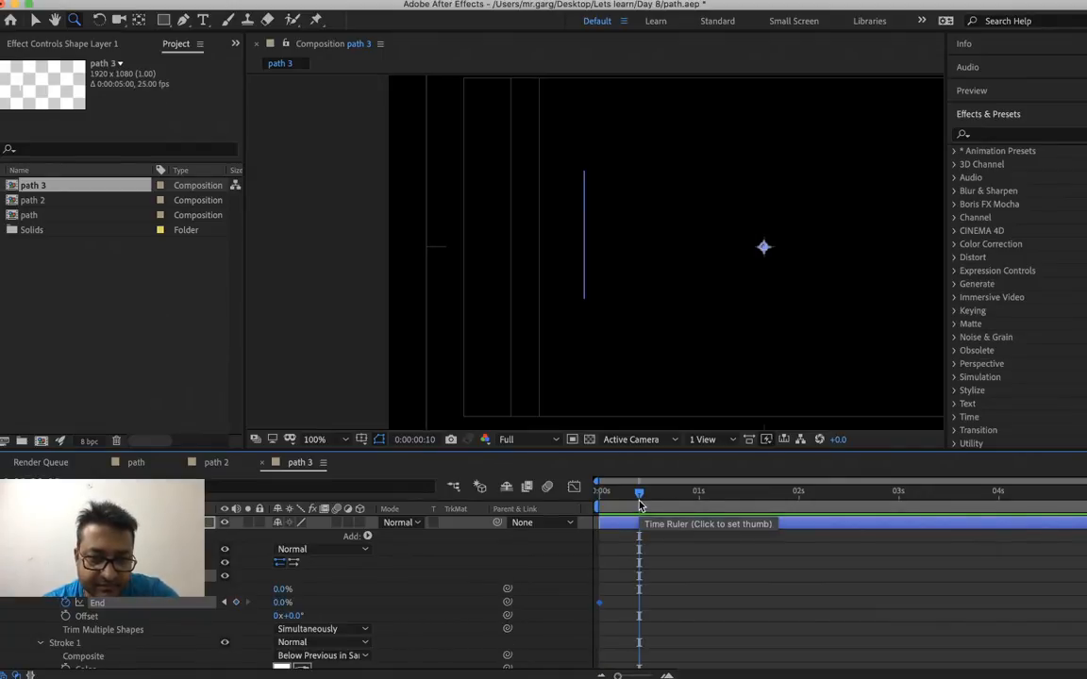
click(798, 507)
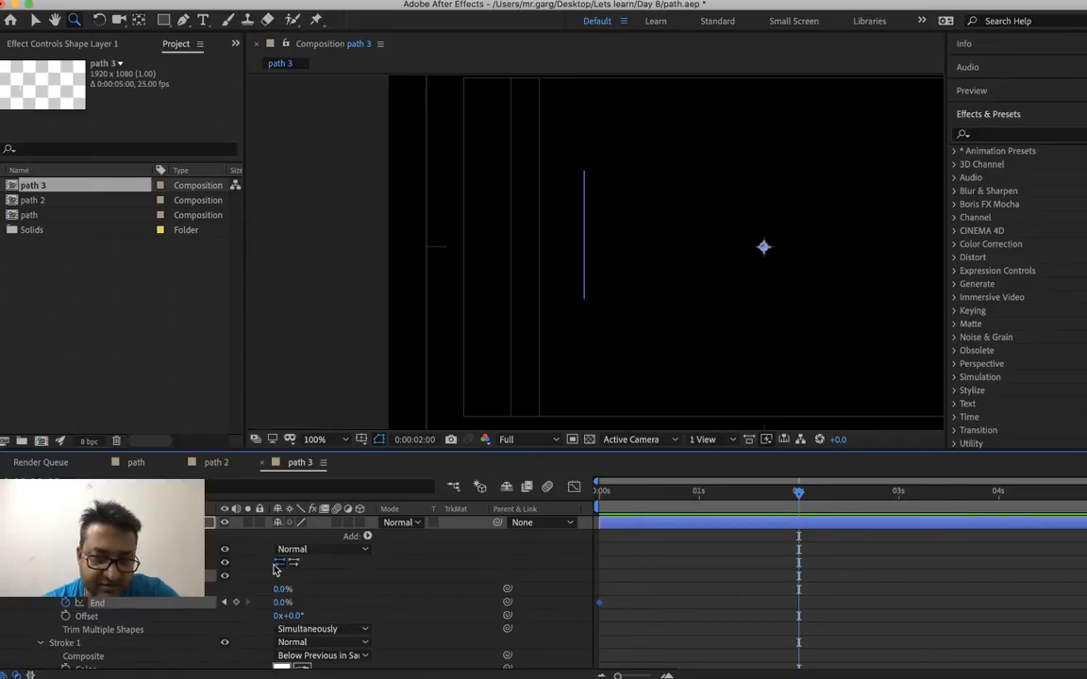
right_click(278, 604)
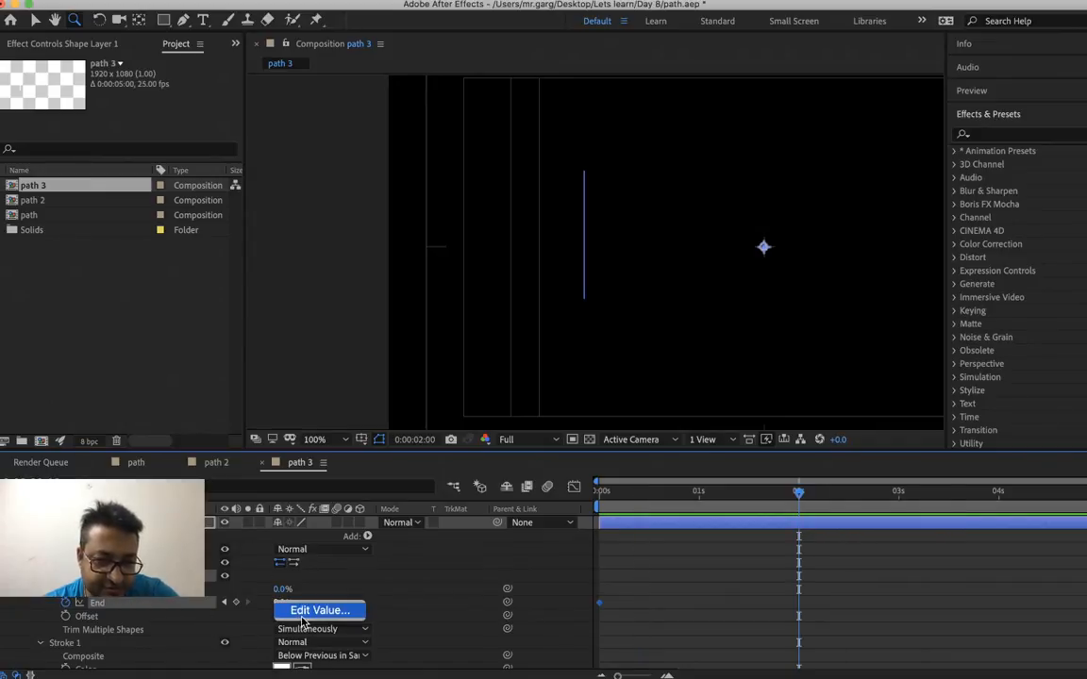
click(304, 609)
text(100)
key(Return)
Keyframe the Trim Paths Start value at 0% at 0:00:00:00 and at 100% at 0:00:02:00
drag(622, 501, 598, 508)
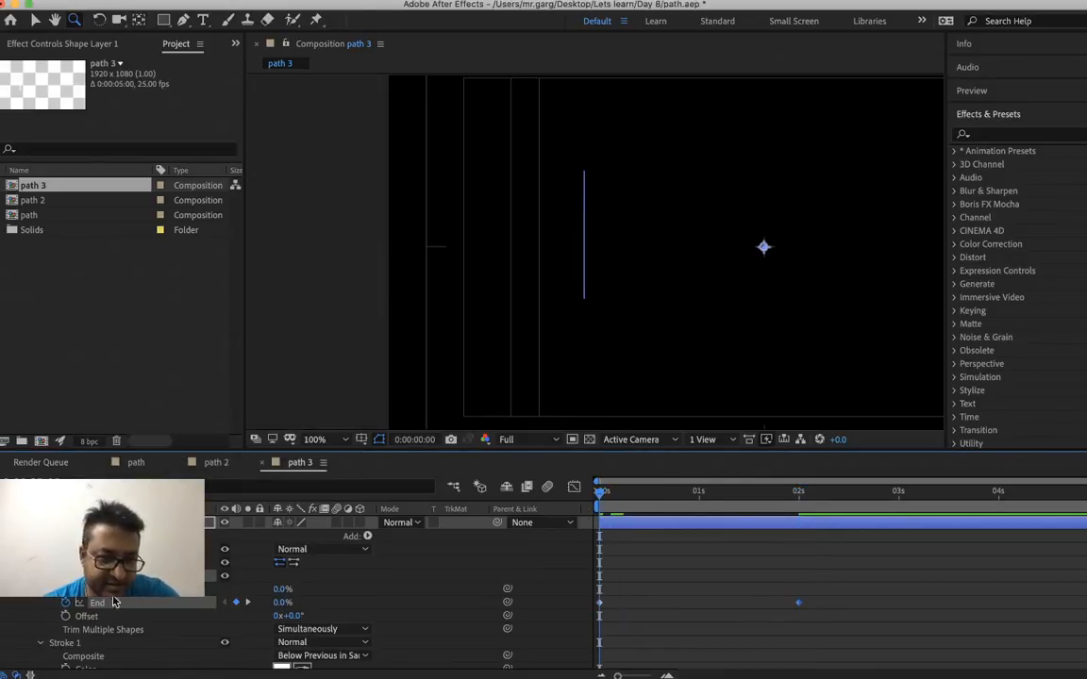
click(66, 591)
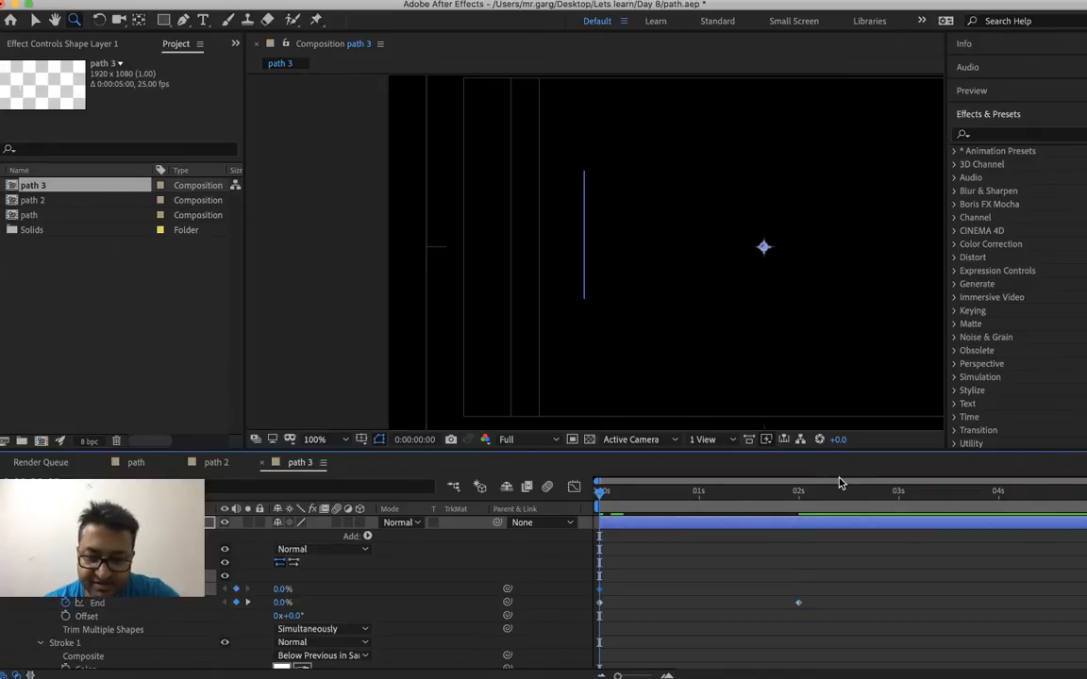
key(k)
right_click(284, 589)
click(293, 600)
text(100)
key(Return)
Shift both Trim Paths Start keyframes one frame later than the End keyframes
drag(566, 492, 628, 493)
key(space)
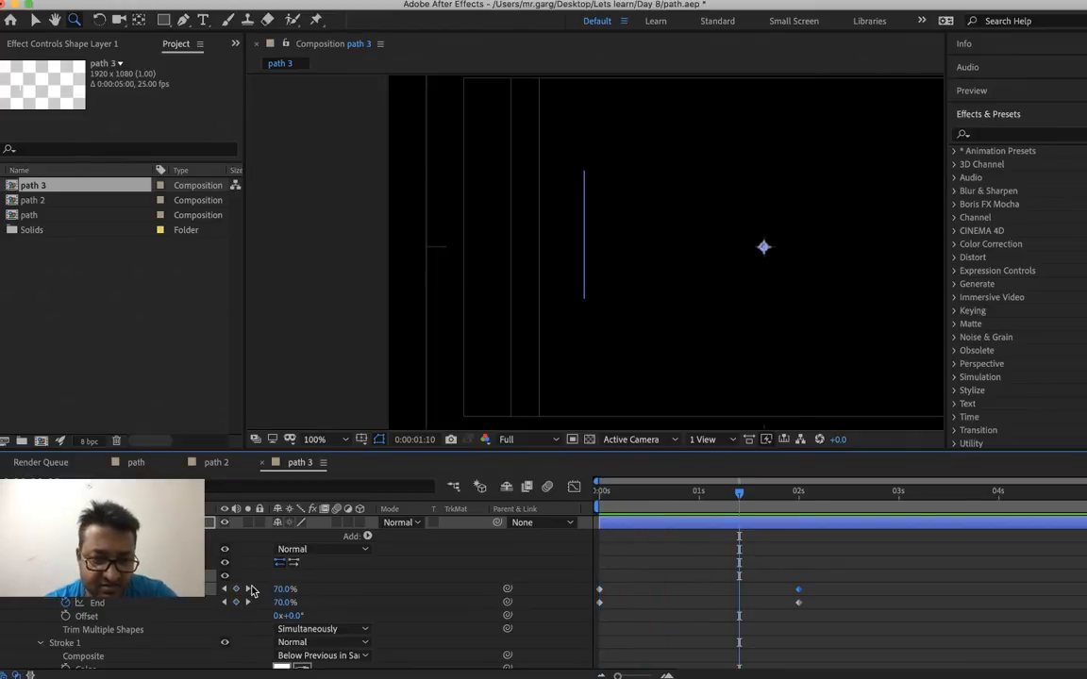
right_click(134, 600)
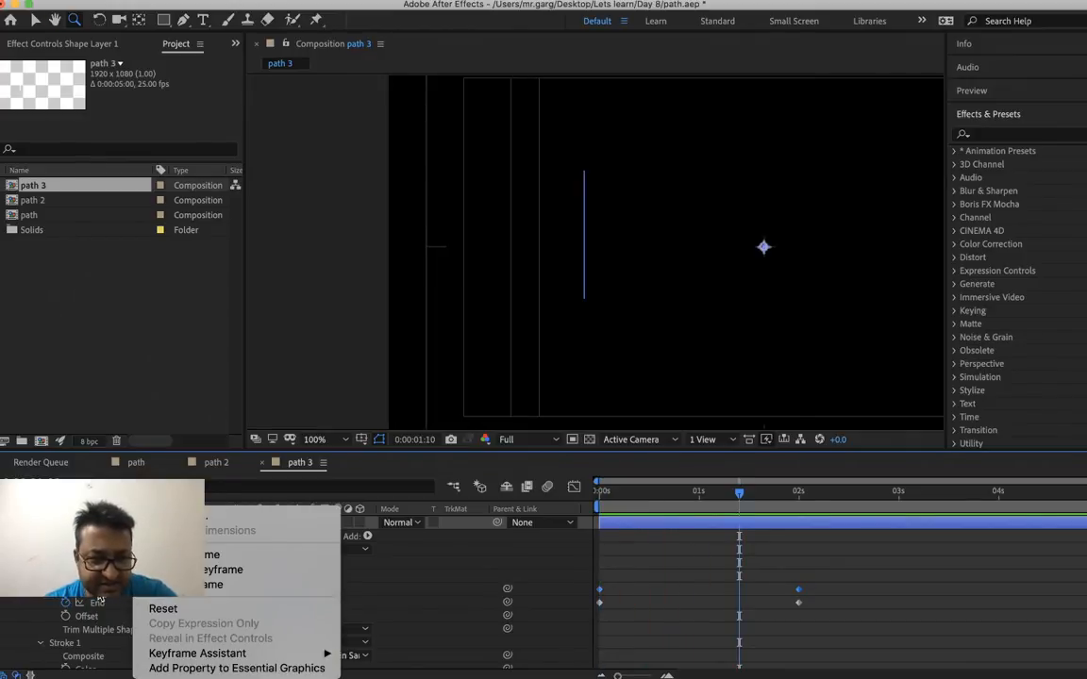
key(Escape)
key(alt+Right)
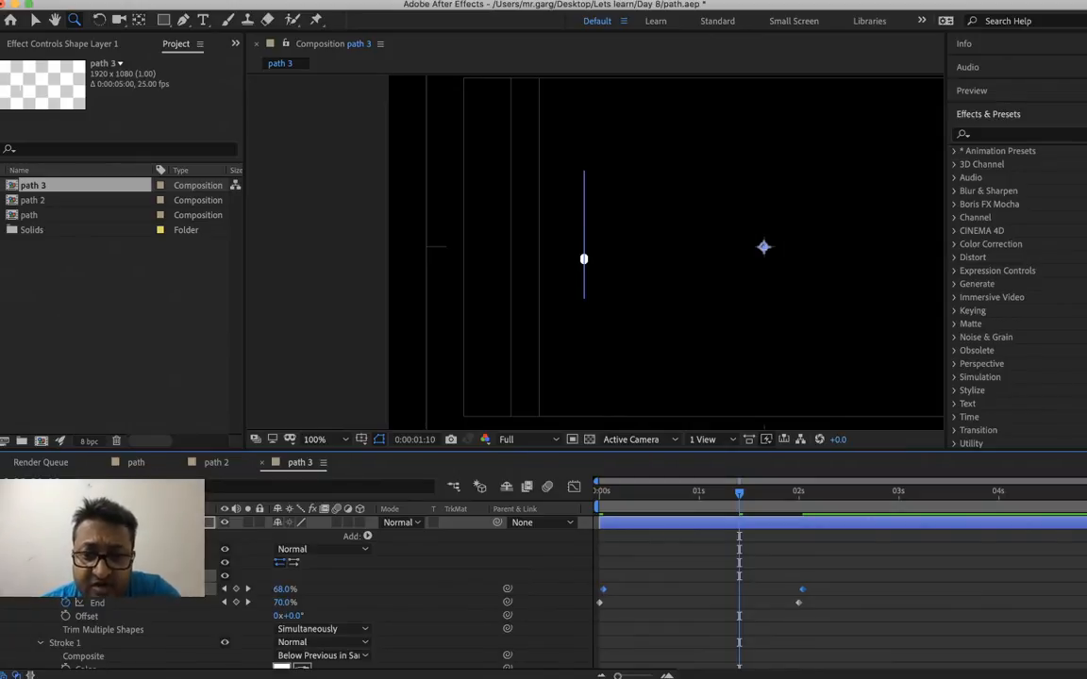
Preview the dot travelling down the path from 0:00:00:00 and scrub the animation to 0:00:01:09
drag(613, 487, 605, 488)
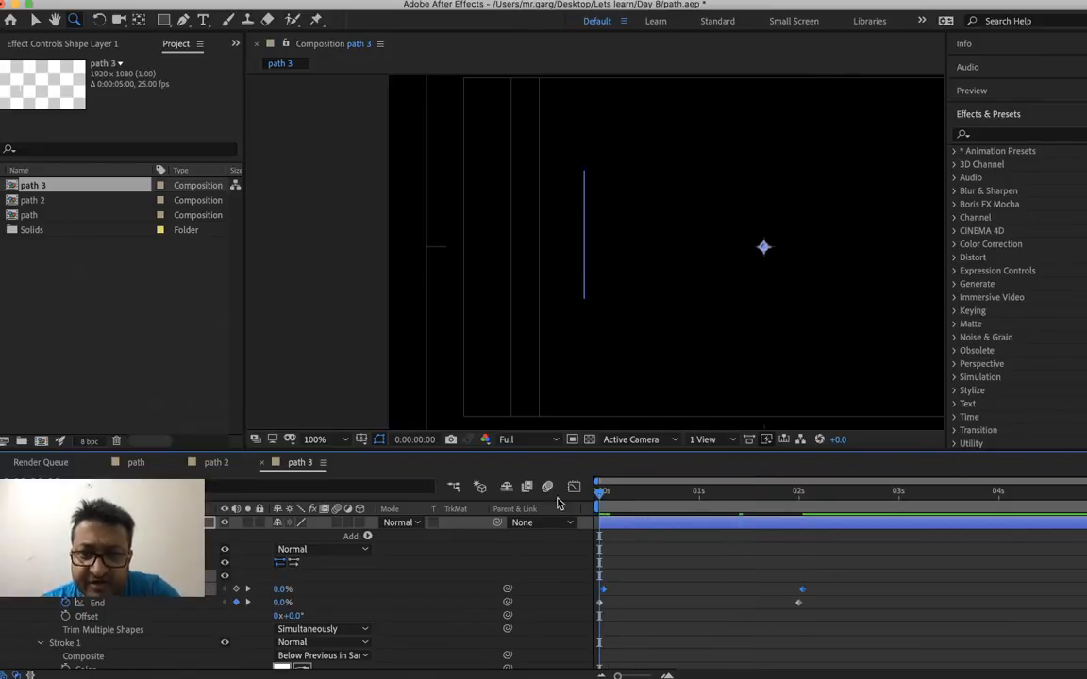
key(space)
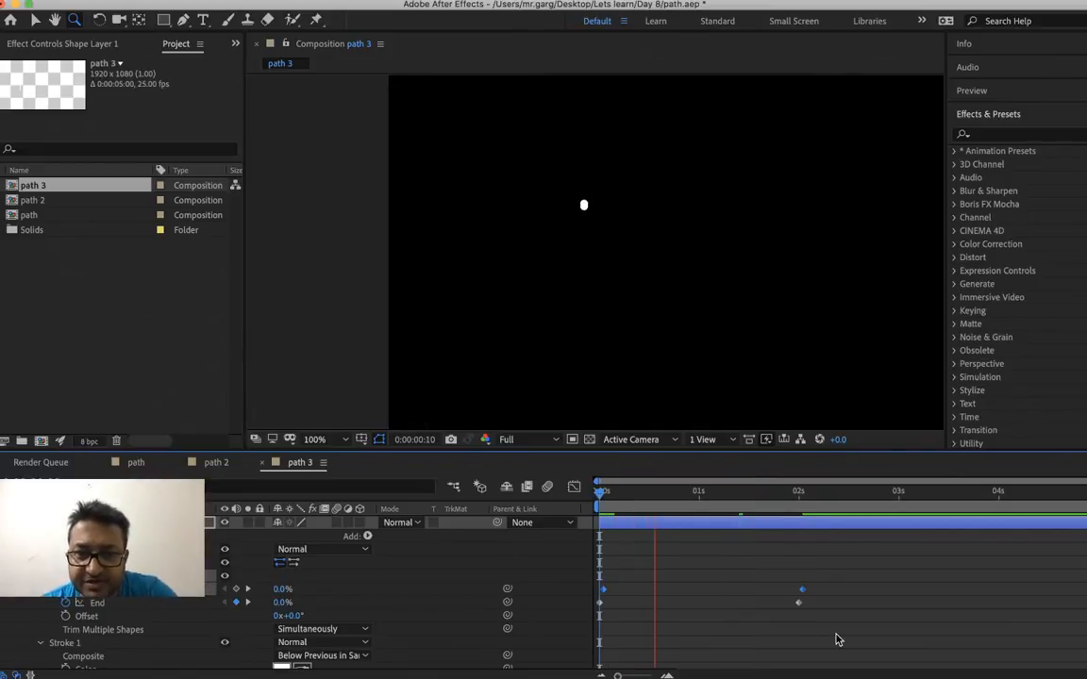
key(space)
drag(622, 491, 601, 489)
key(space)
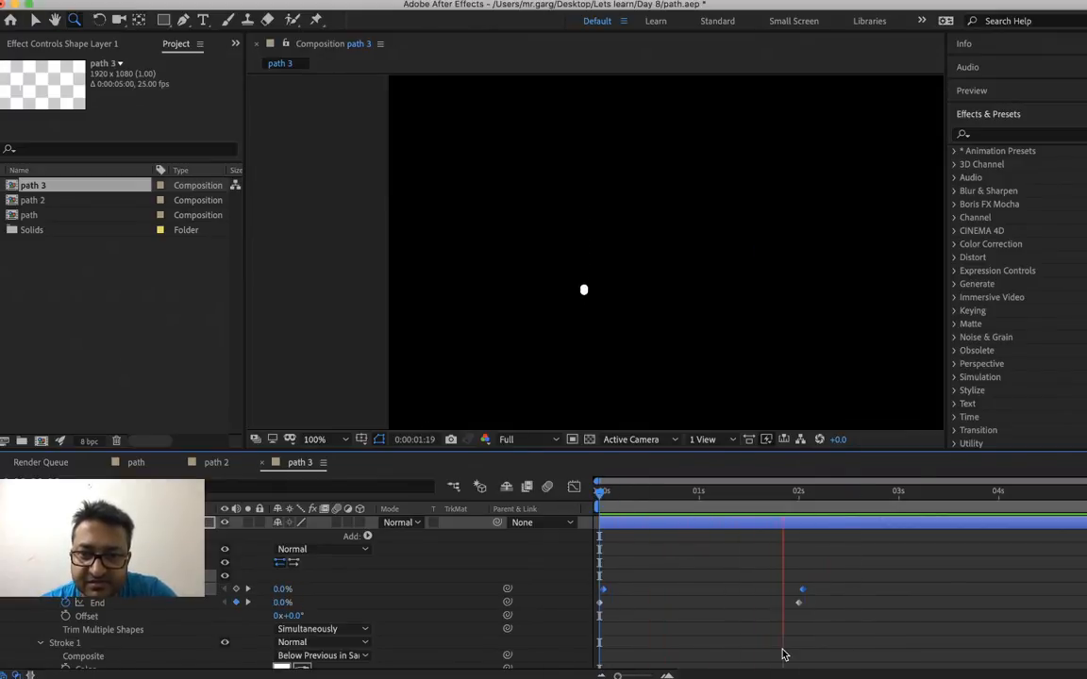
key(space)
drag(621, 494, 735, 531)
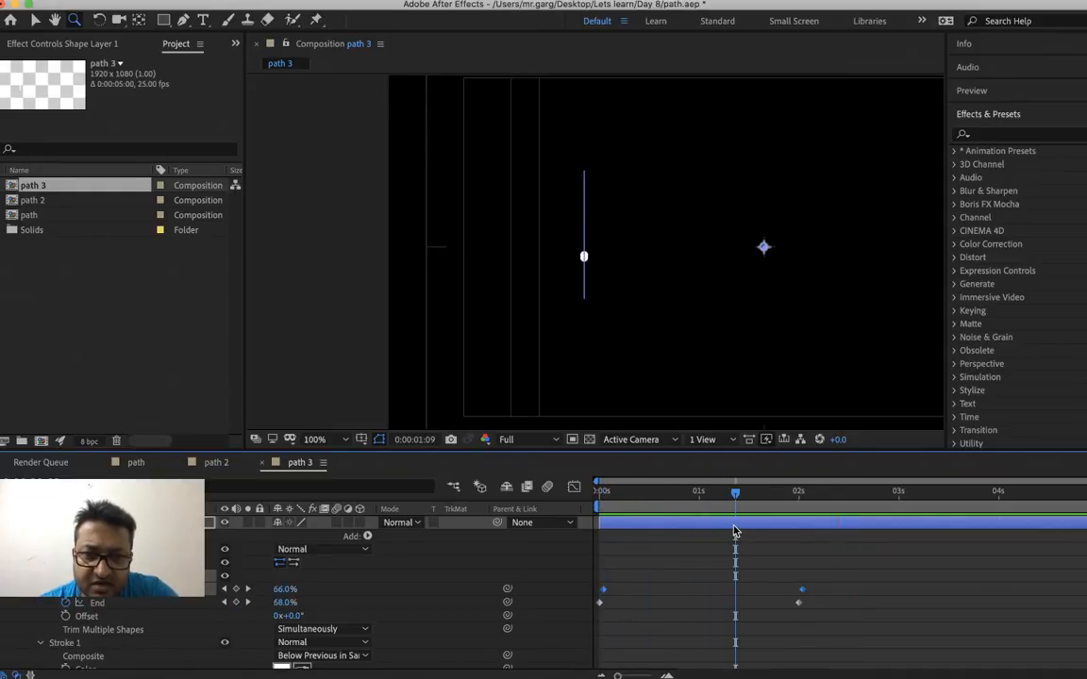
key(space)
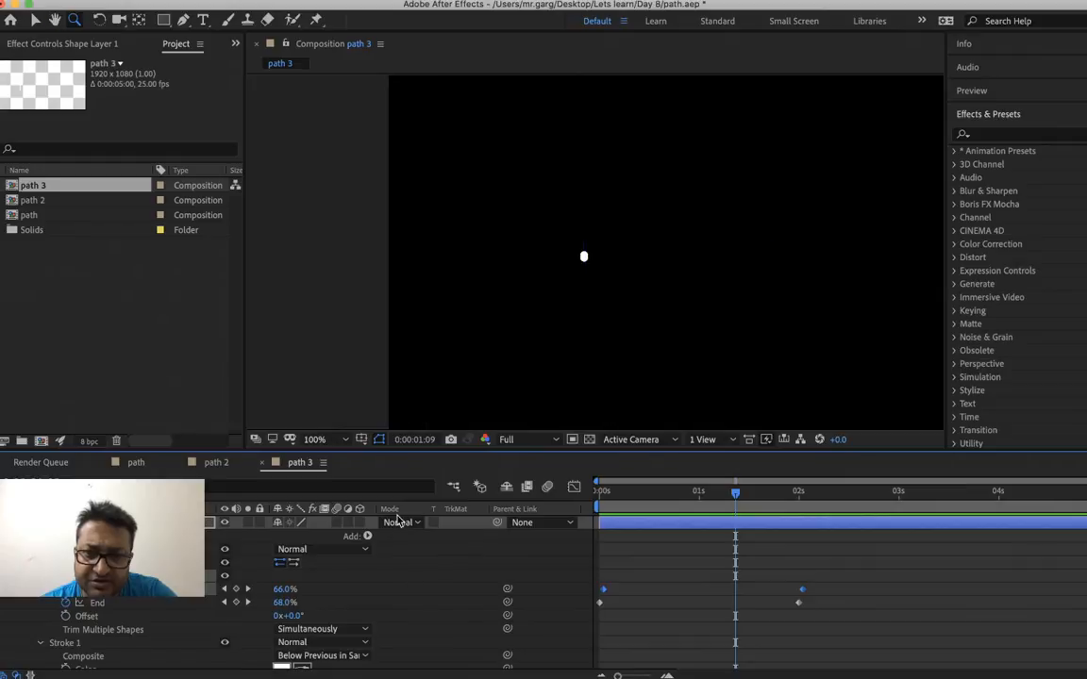
Return to 0:00:00:00 and reverse the direction of the vertical line's path
key(space)
drag(615, 495, 594, 499)
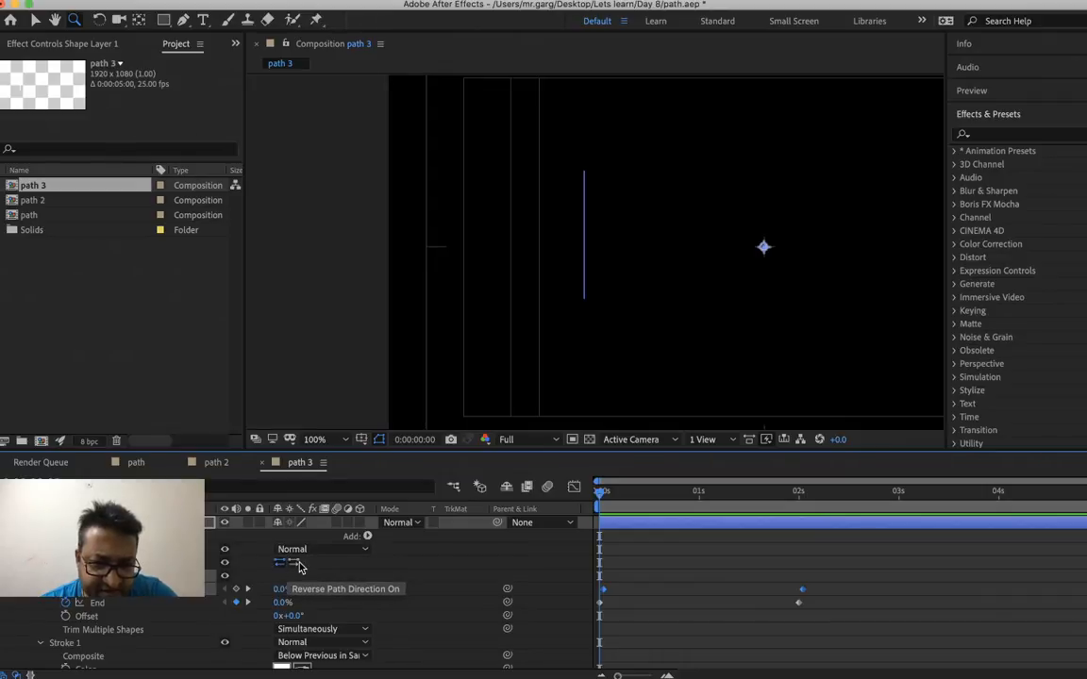
click(283, 565)
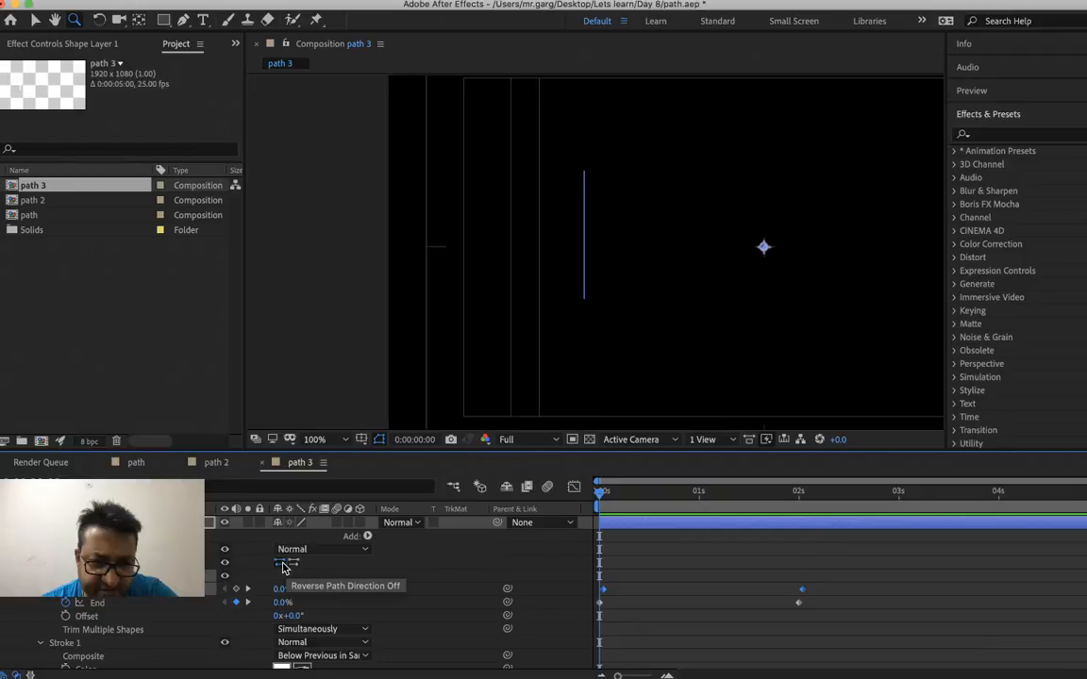
click(293, 564)
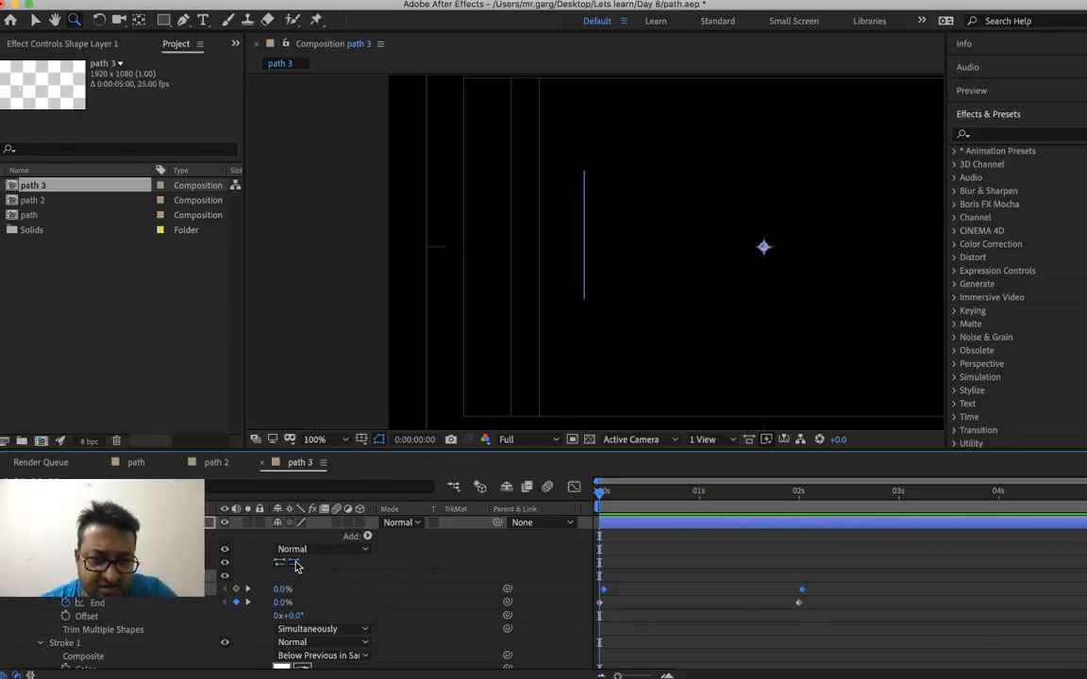
Preview the dot's movement along the reversed path from 0:00:00:00
key(space)
key(space)
click(603, 498)
drag(603, 502, 553, 523)
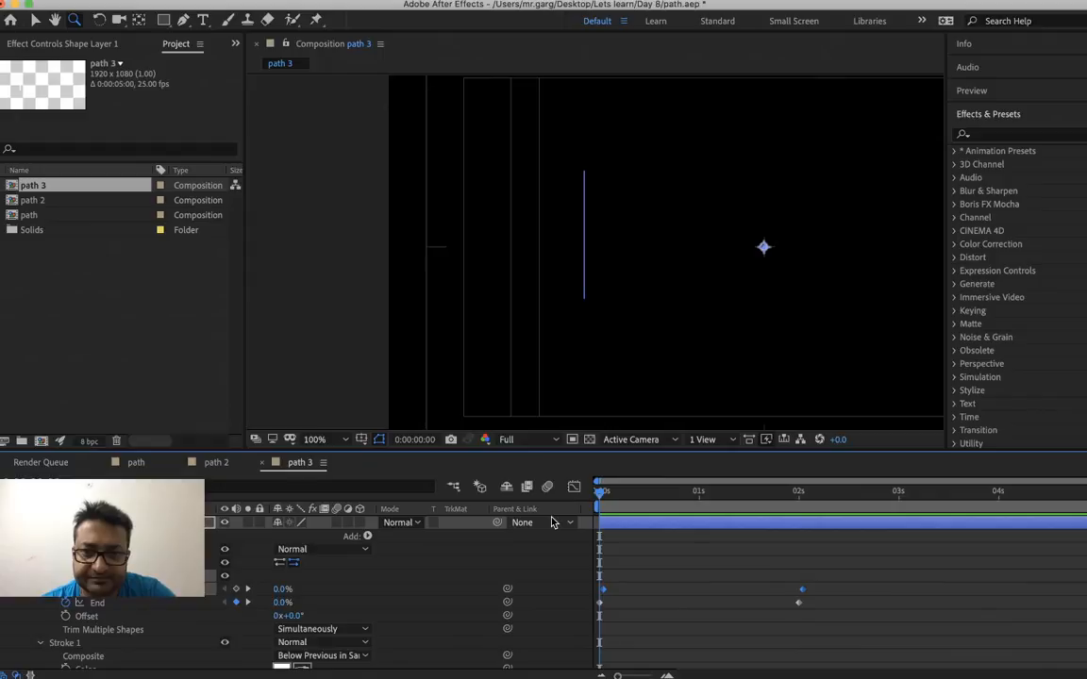
key(space)
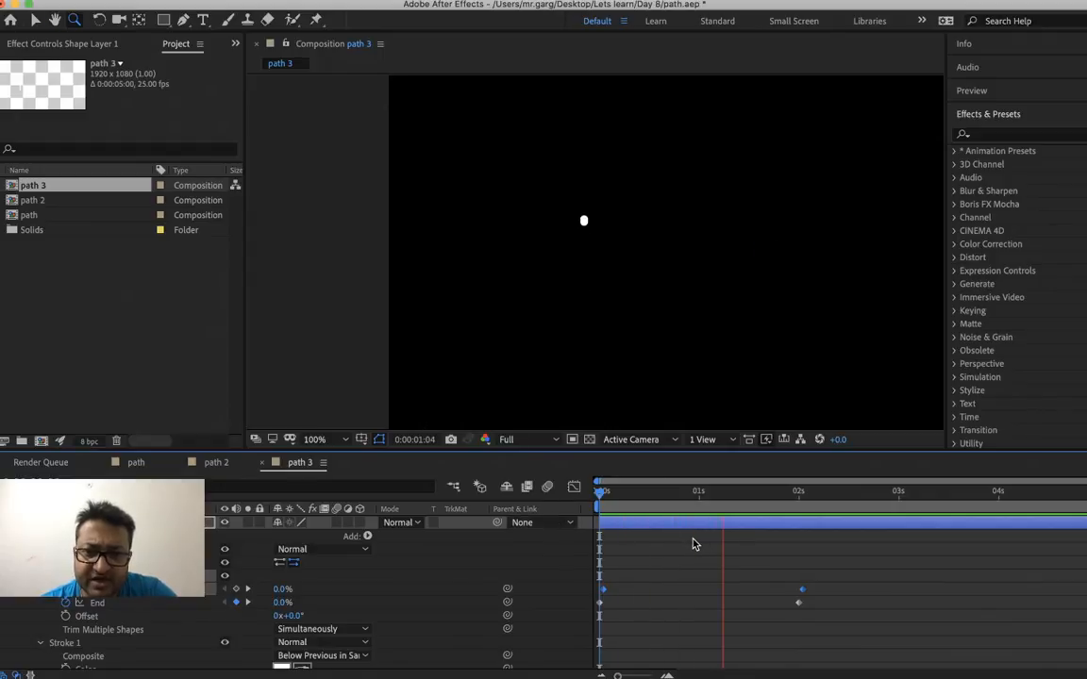
key(space)
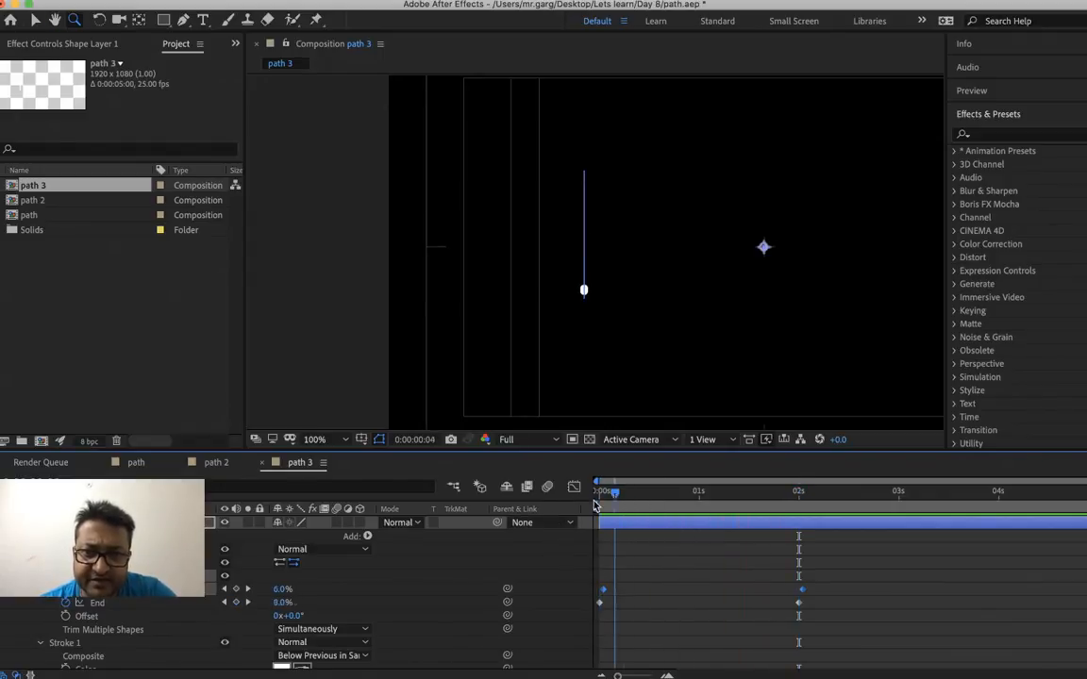
key(space)
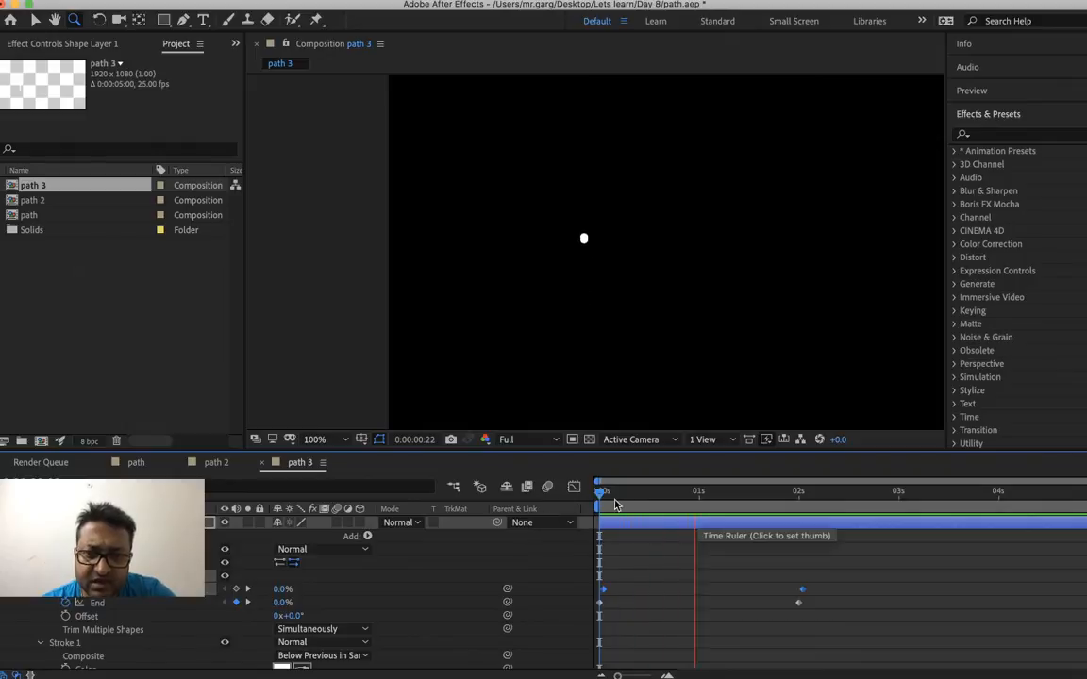
key(space)
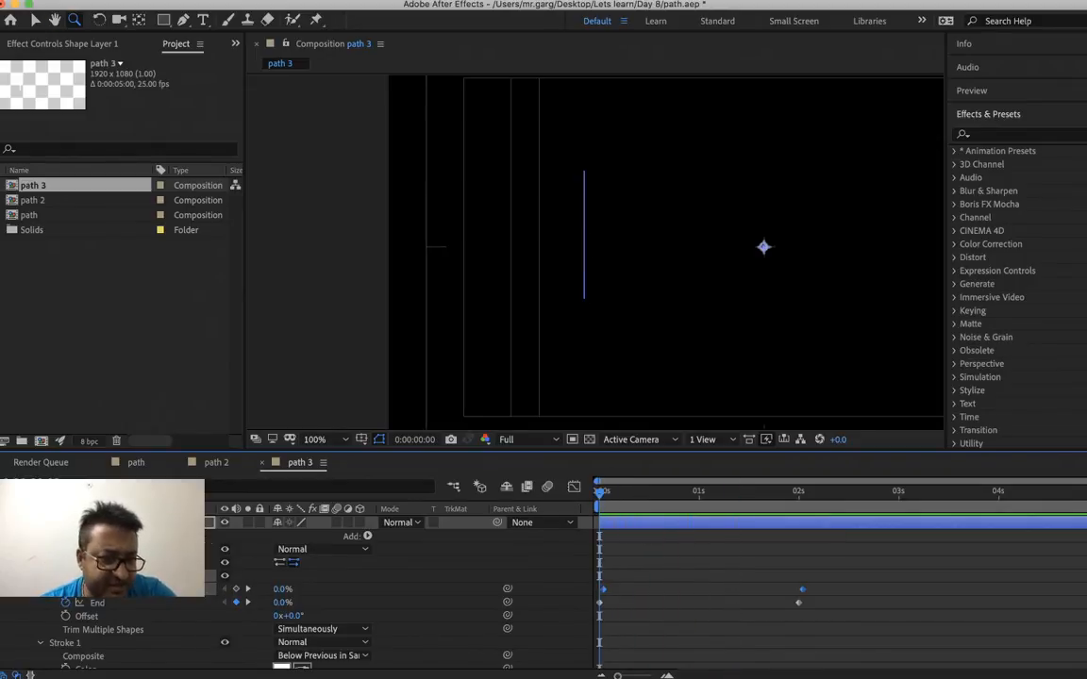
Keyframe the Stroke 1 Stroke Width at 0:00:00:00 with a value of 100
scroll(283, 585, down, 5)
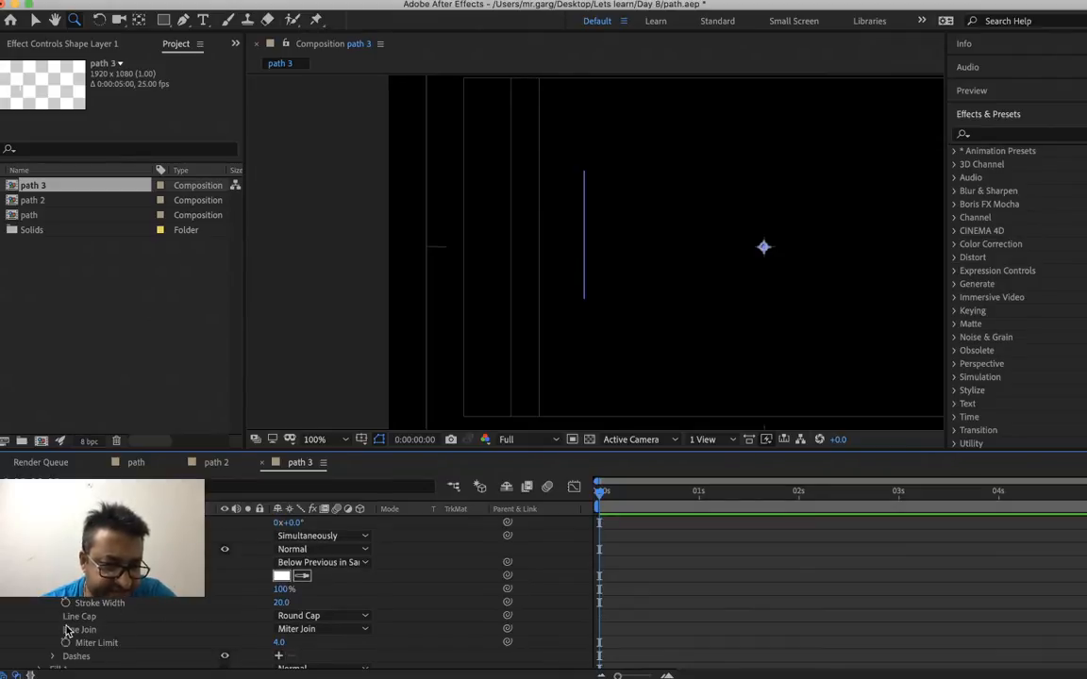
scroll(66, 615, down, 1)
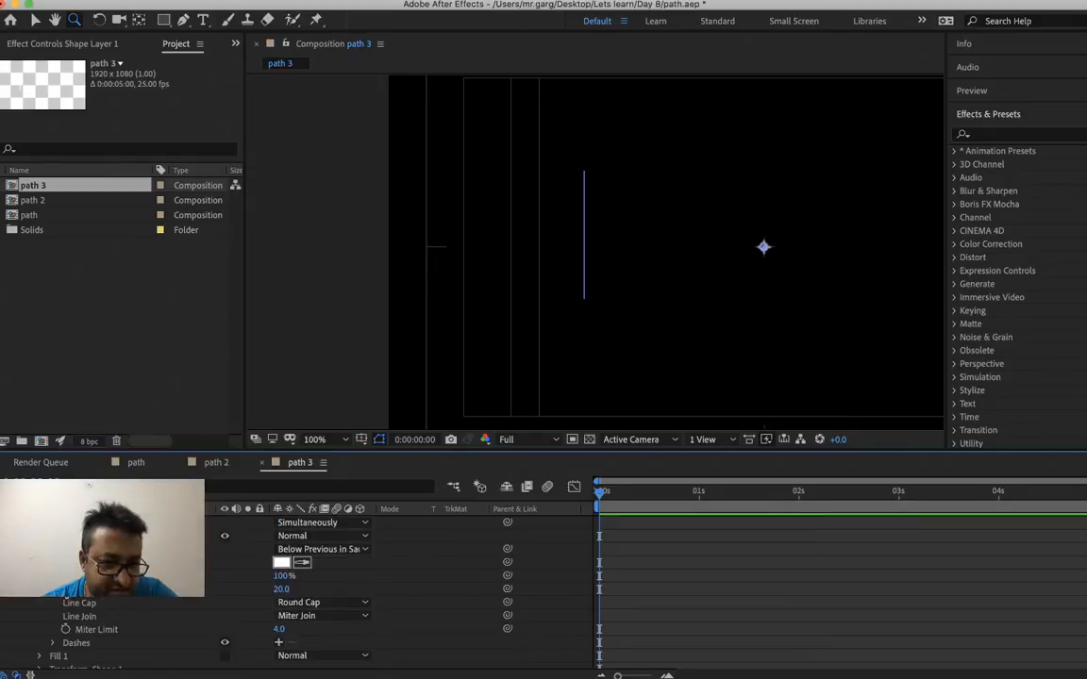
click(65, 590)
right_click(283, 591)
click(300, 600)
text(100)
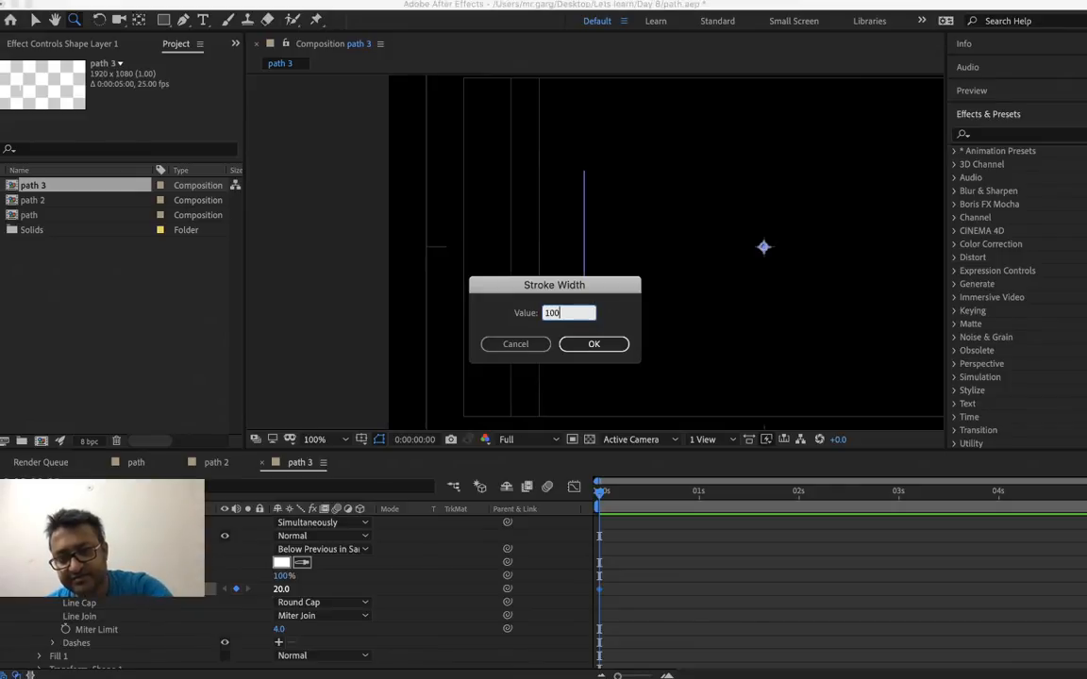
key(Return)
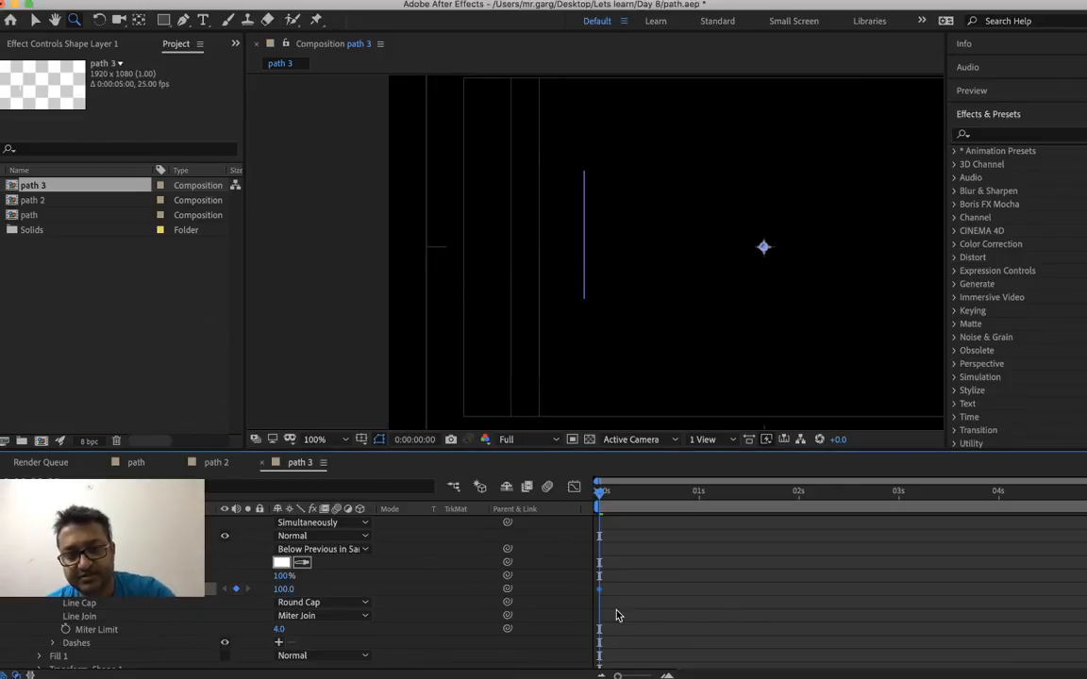
Set the Stroke Width to 0 at 0:00:02:00
click(798, 502)
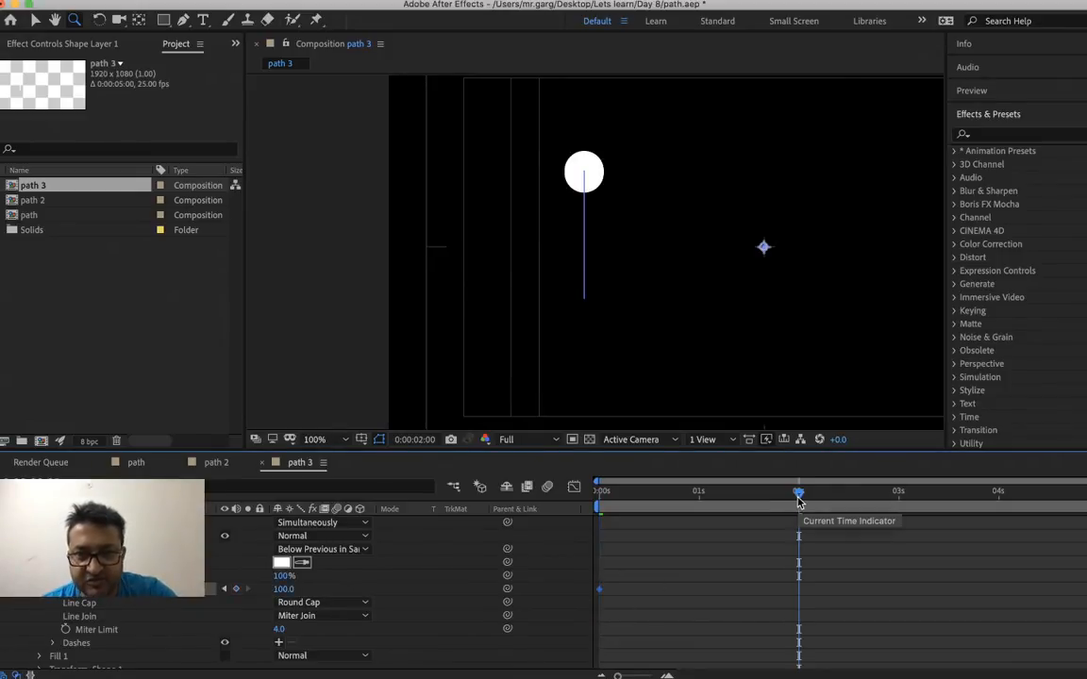
click(281, 589)
right_click(281, 589)
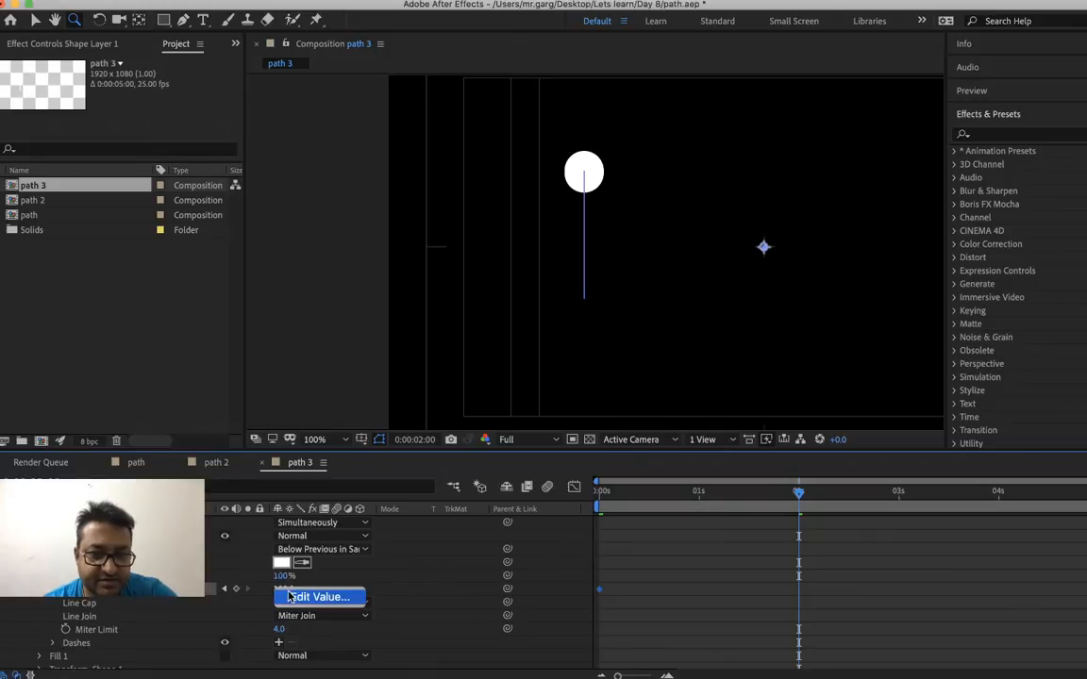
click(312, 595)
text(0)
key(Return)
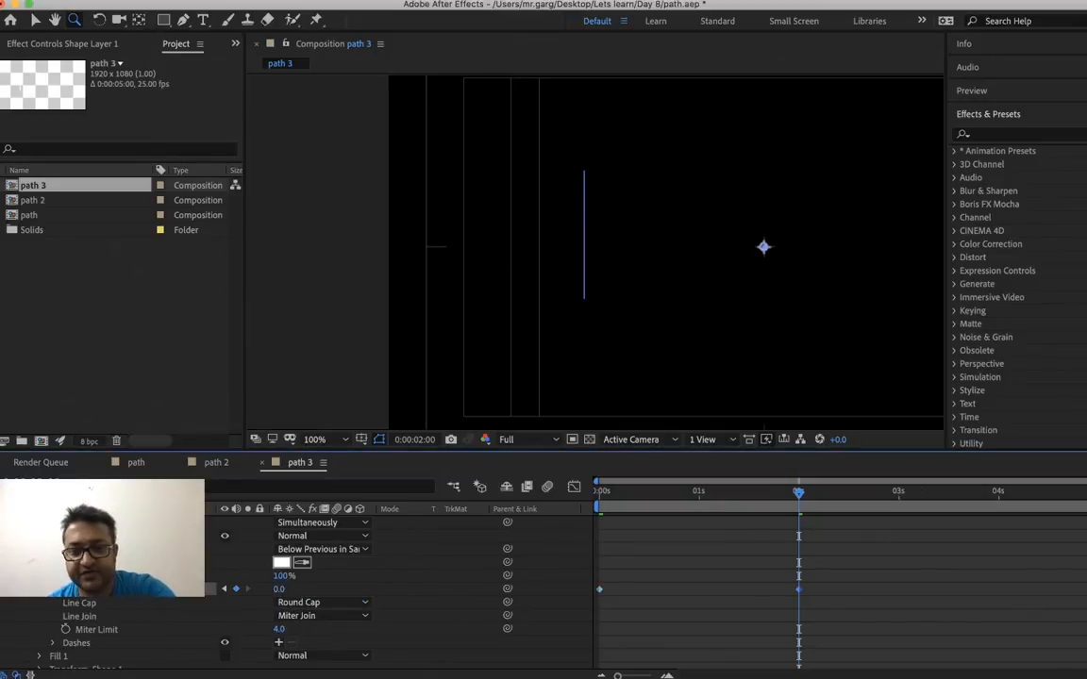
Preview the dot shrinking as it travels along the path from the start of the composition
key(Home)
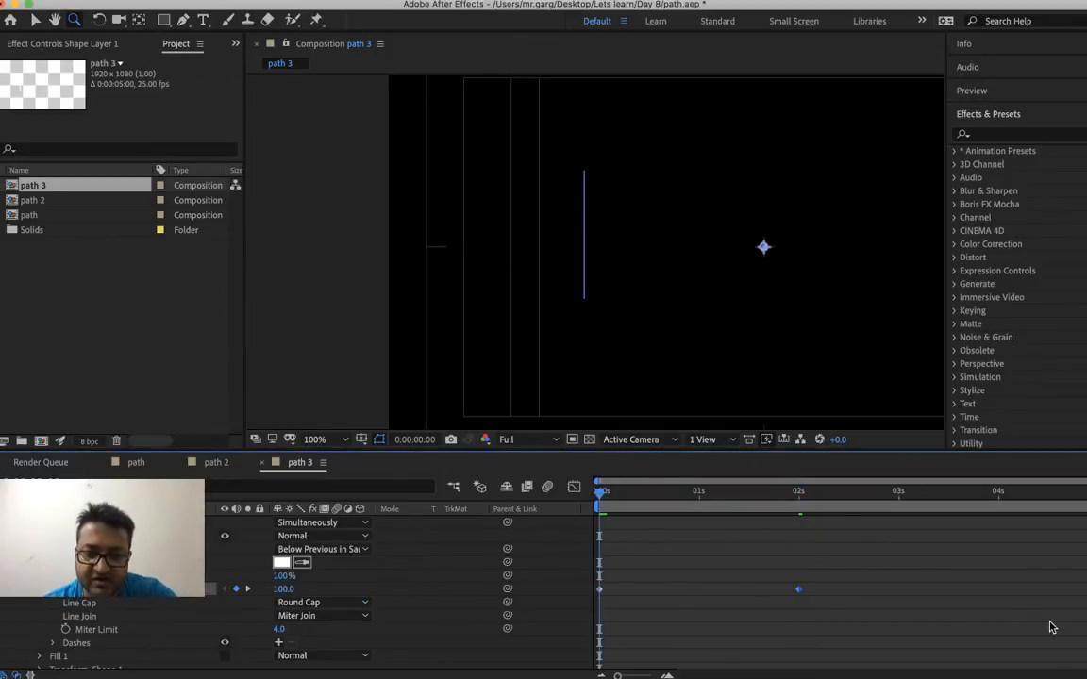
key(space)
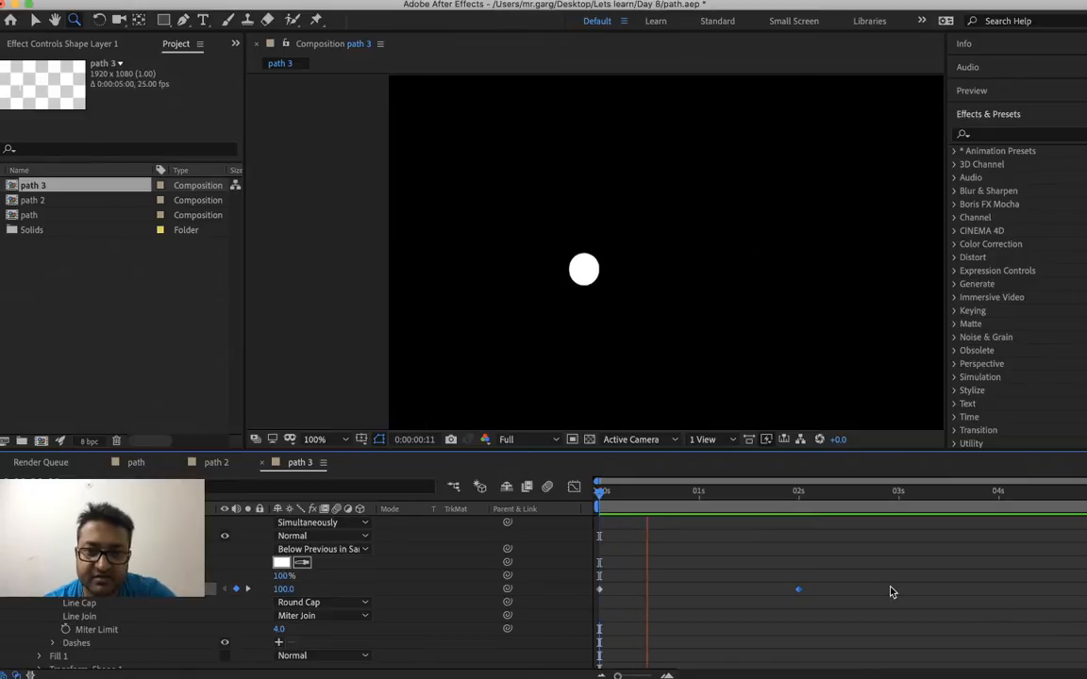
key(space)
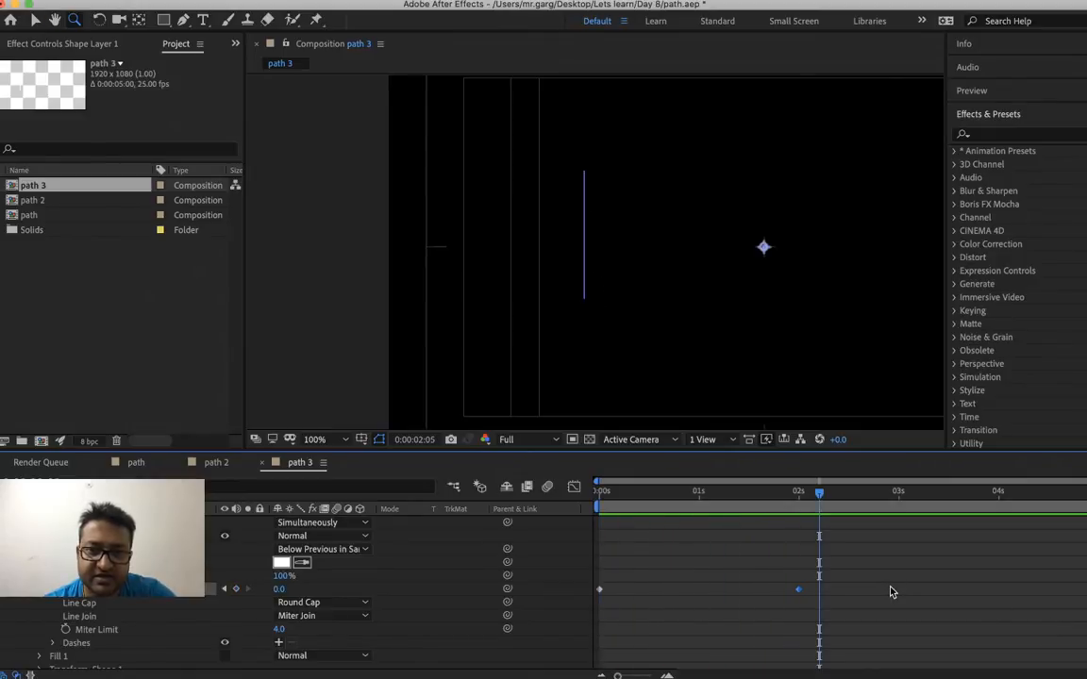
drag(791, 501, 479, 514)
key(space)
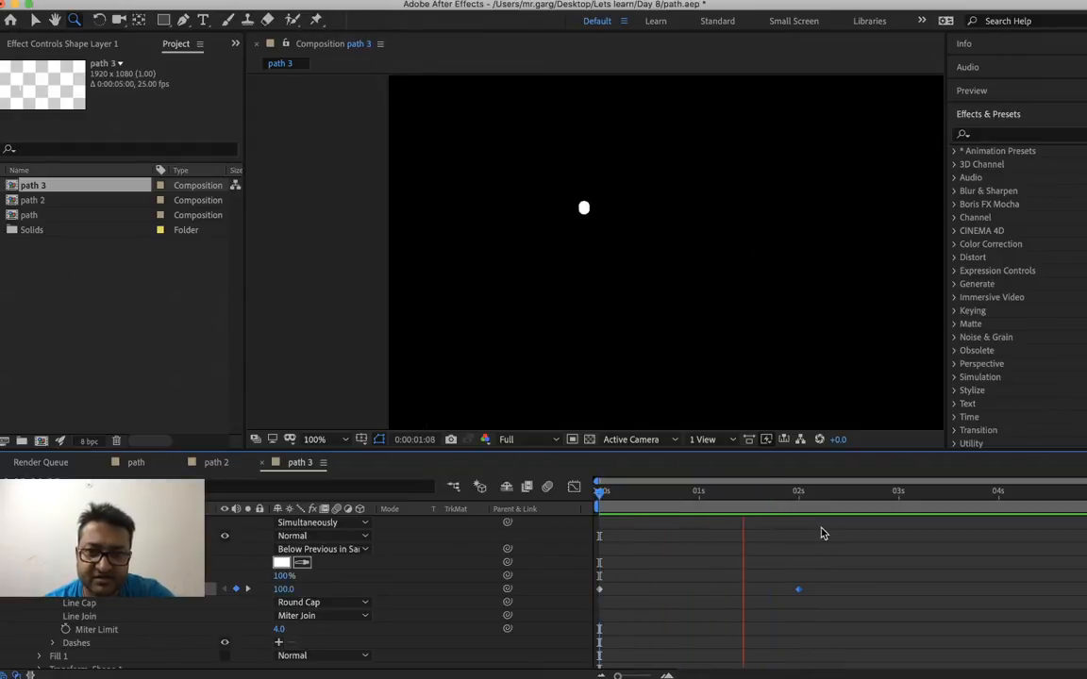
key(space)
click(602, 493)
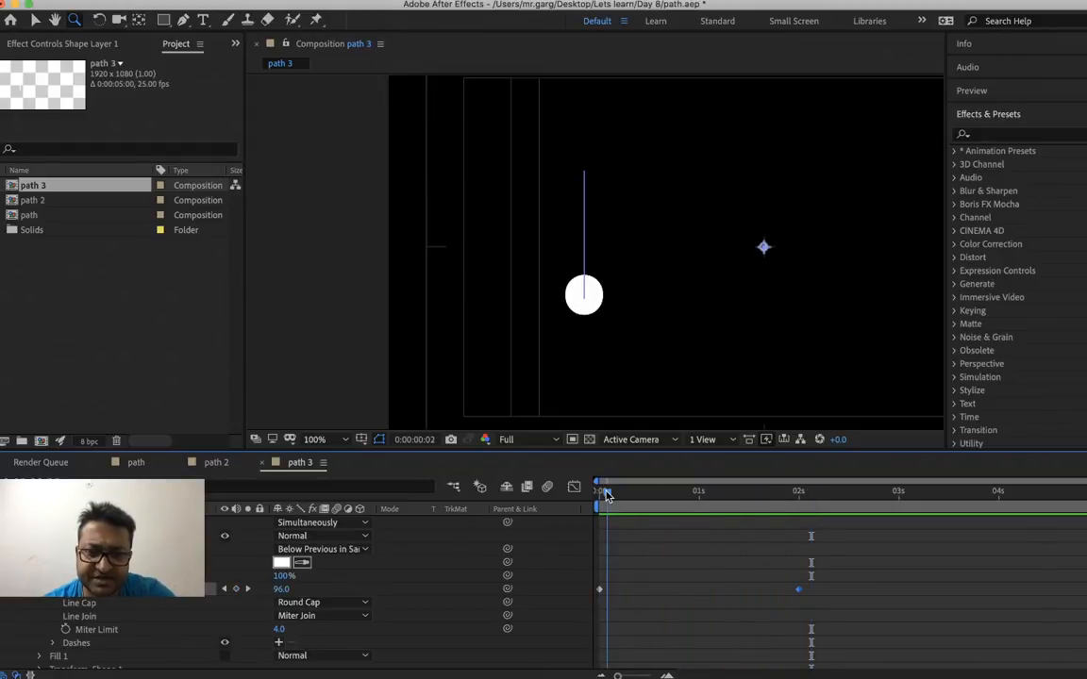
key(space)
key(space)
Keyframe the Stroke 1 color as white at 0:00:00:00 and as Cantaloupe at 0:00:00:10
click(603, 493)
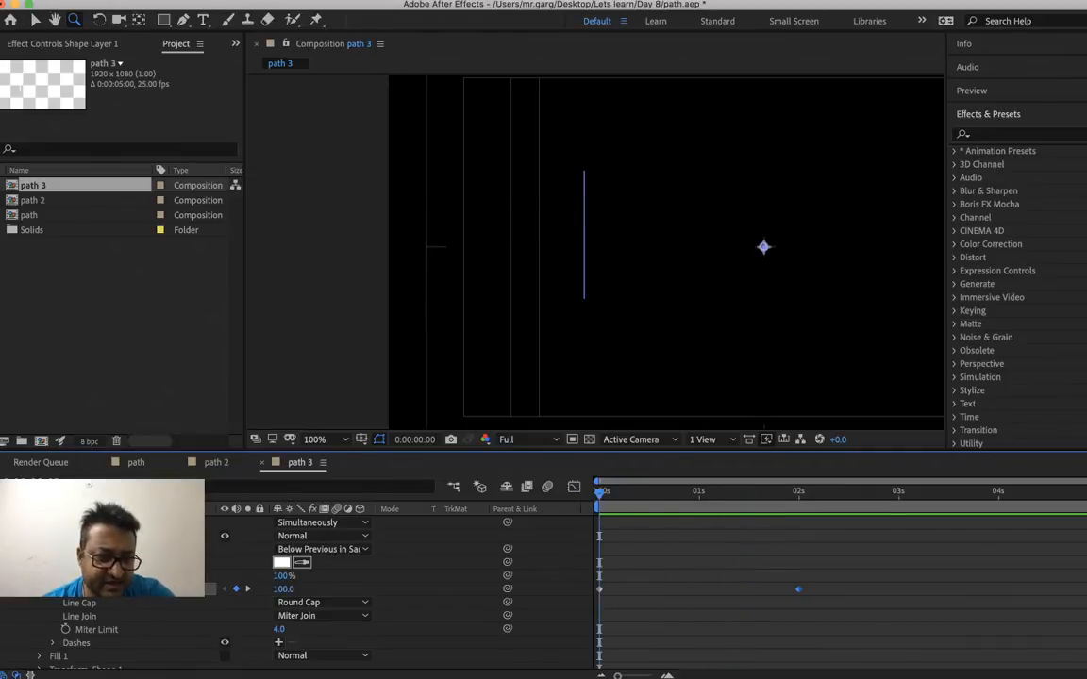
click(65, 563)
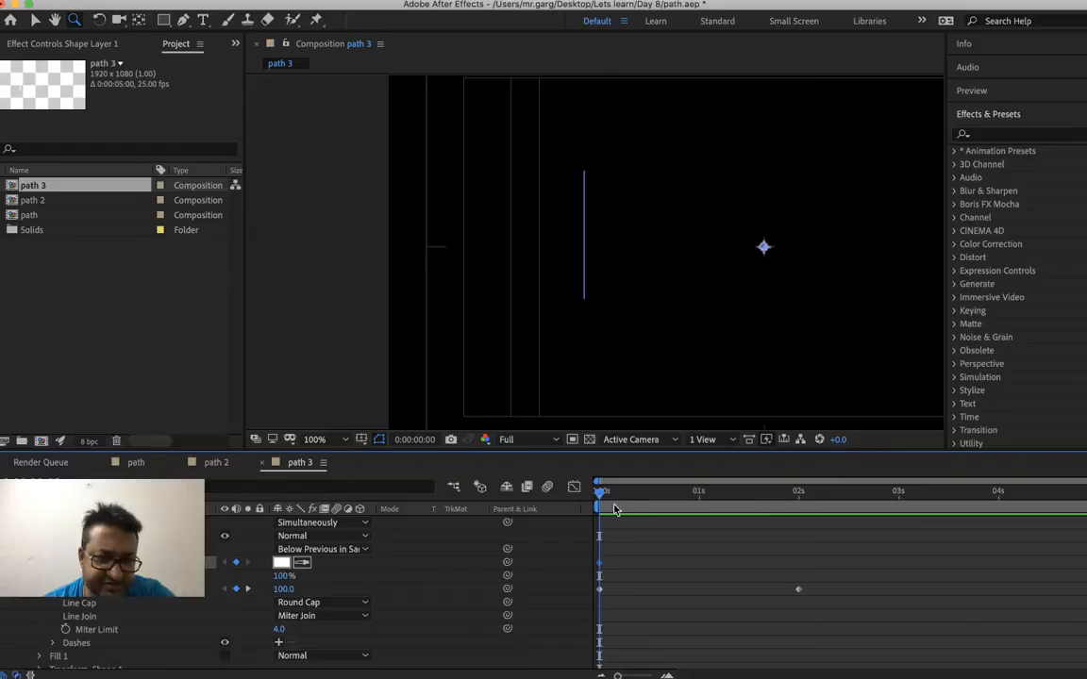
click(635, 495)
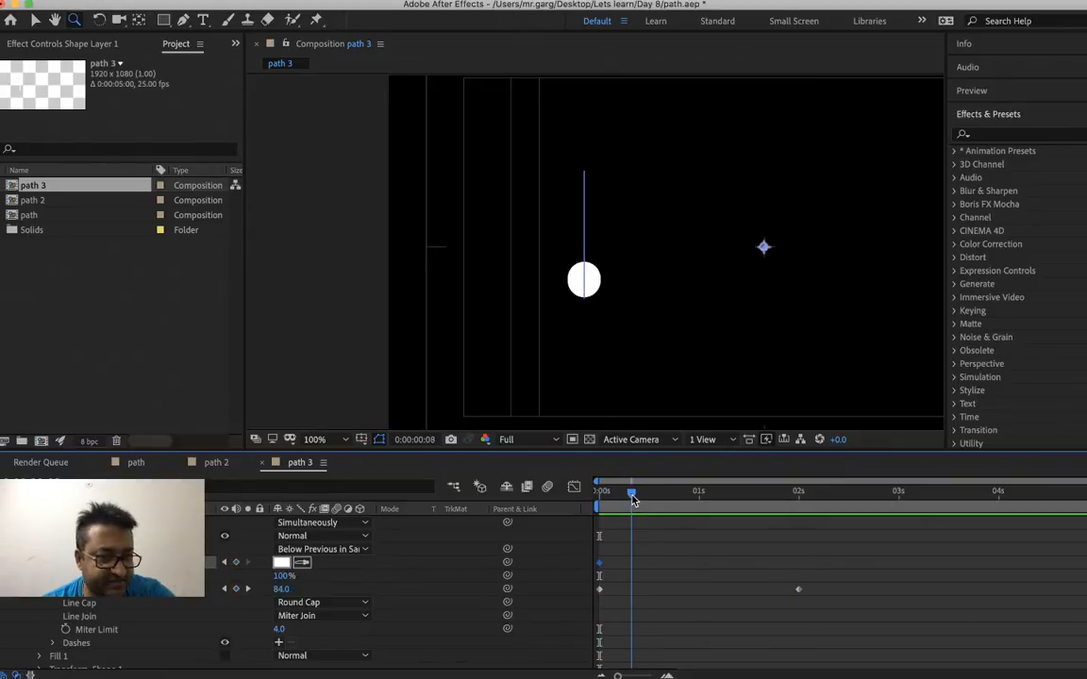
drag(637, 500, 640, 500)
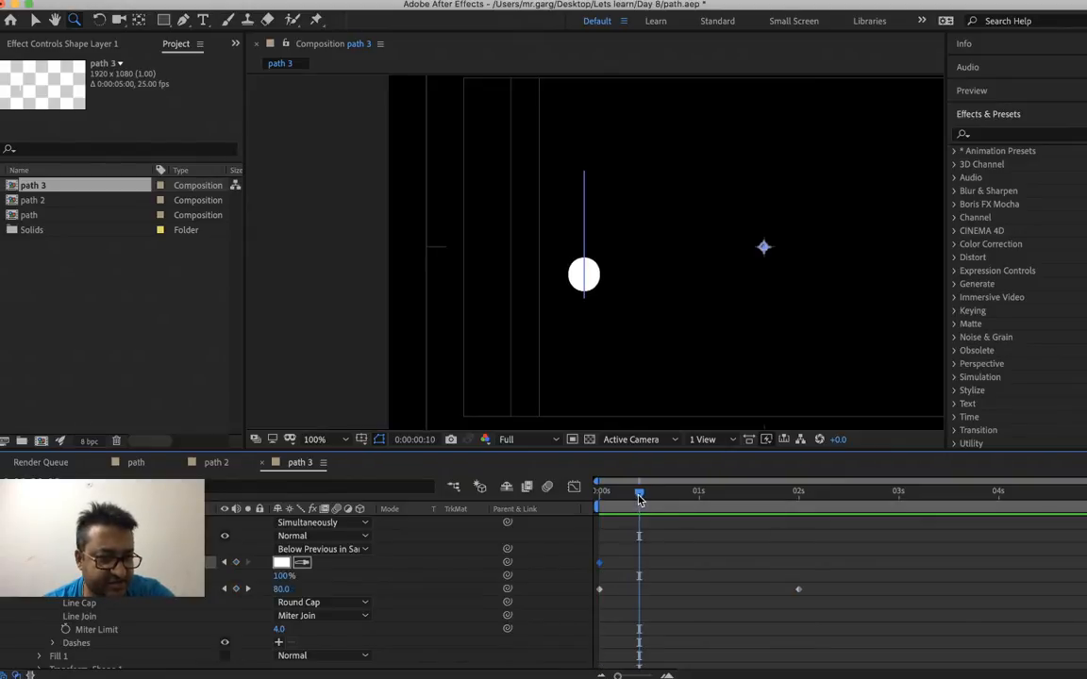
click(281, 563)
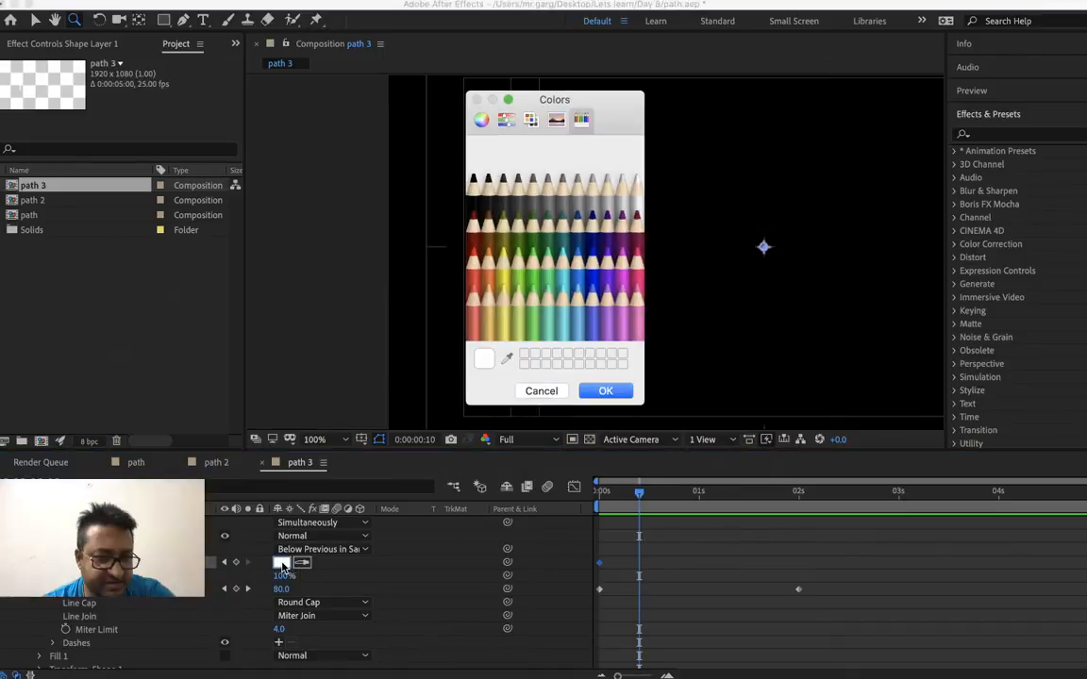
click(489, 312)
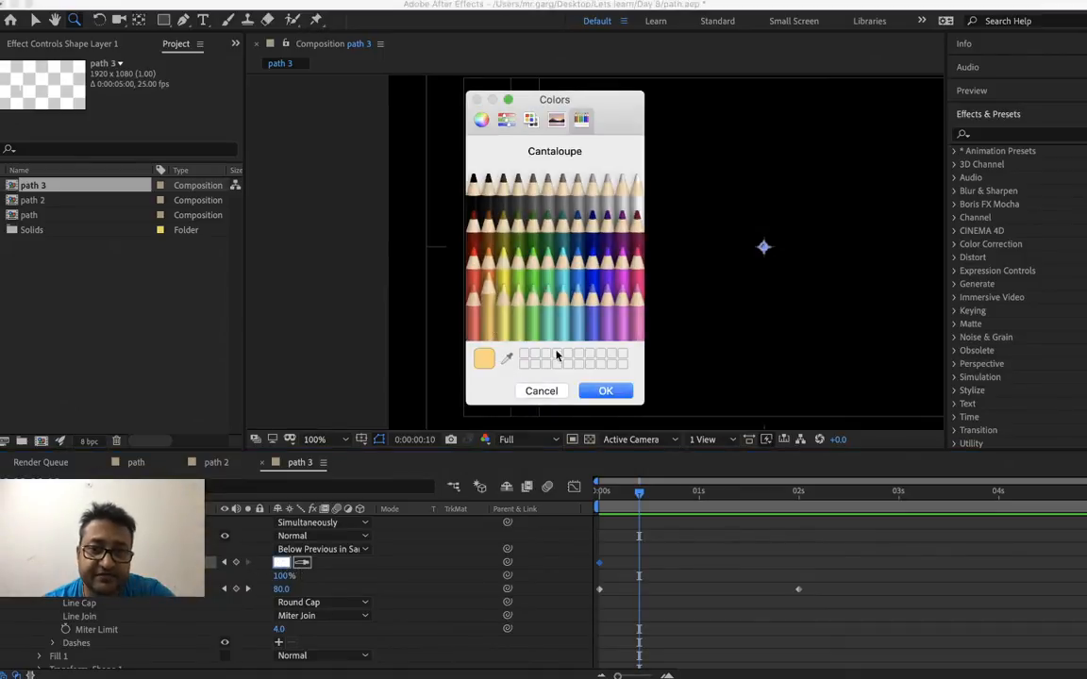
click(607, 401)
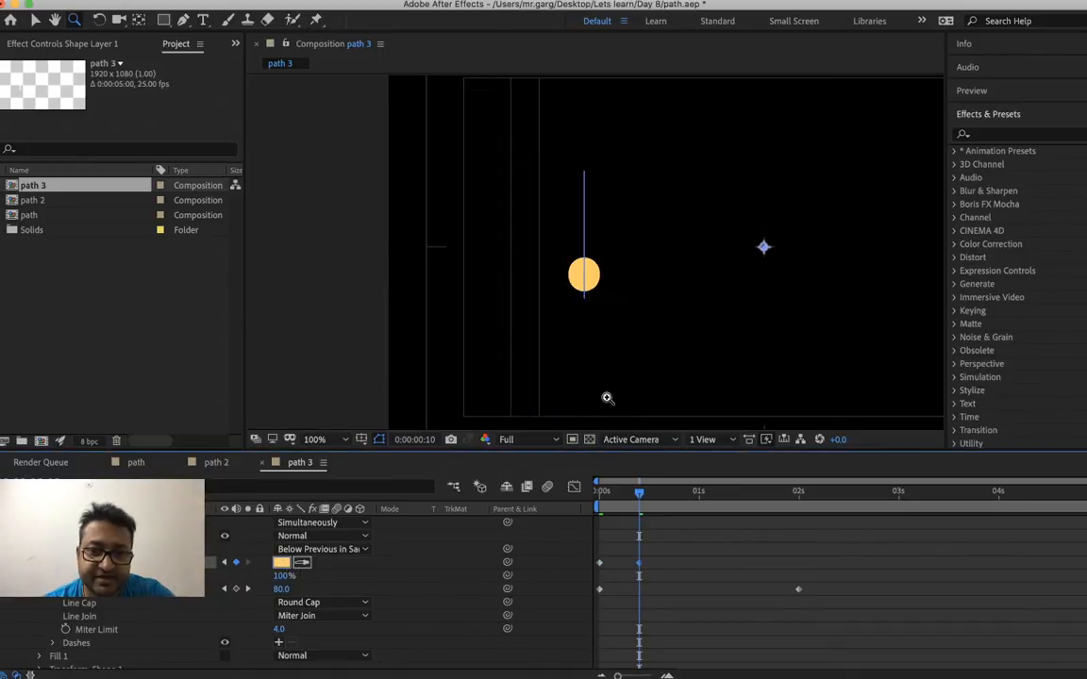
Set the stroke color to a light aqua green at 0:00:01:00
click(702, 506)
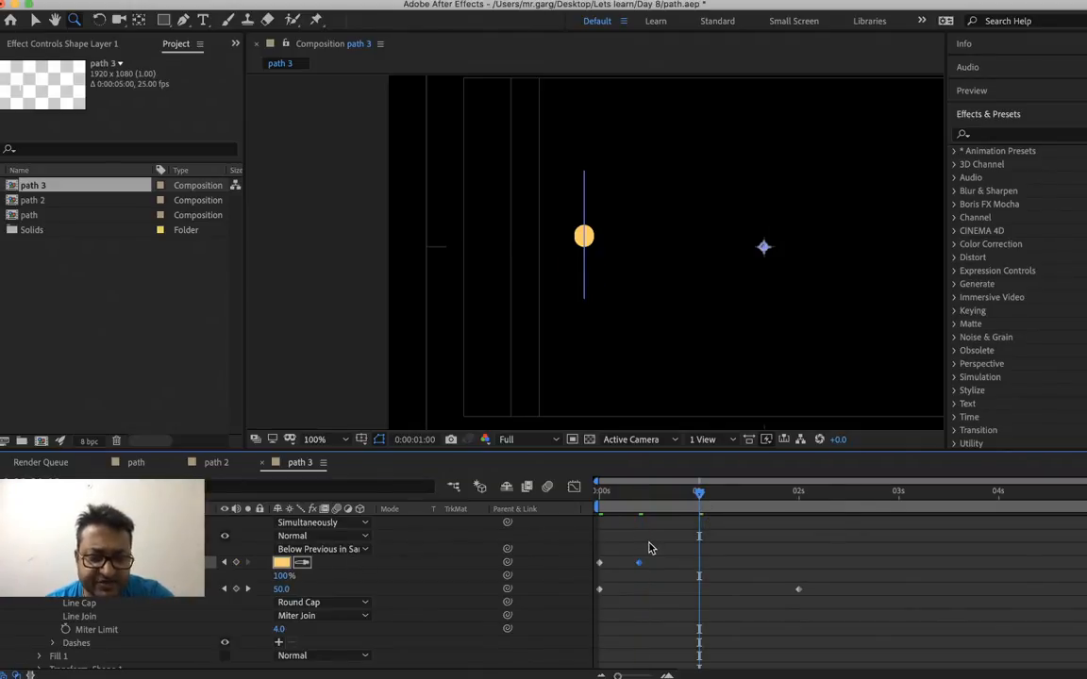
click(281, 563)
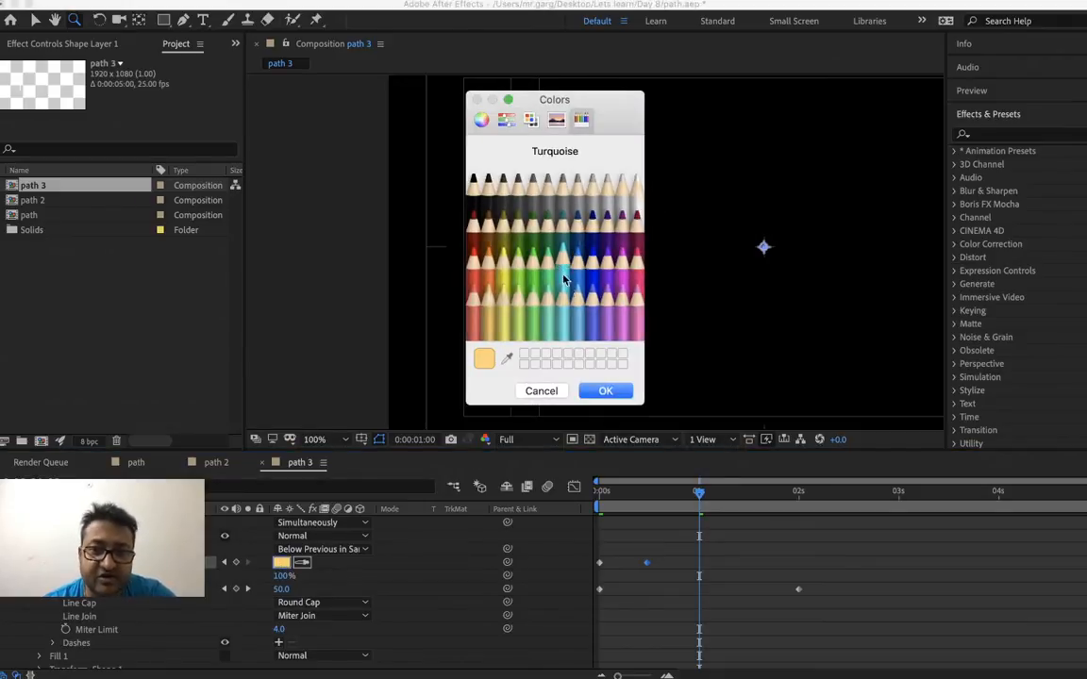
click(548, 319)
click(604, 390)
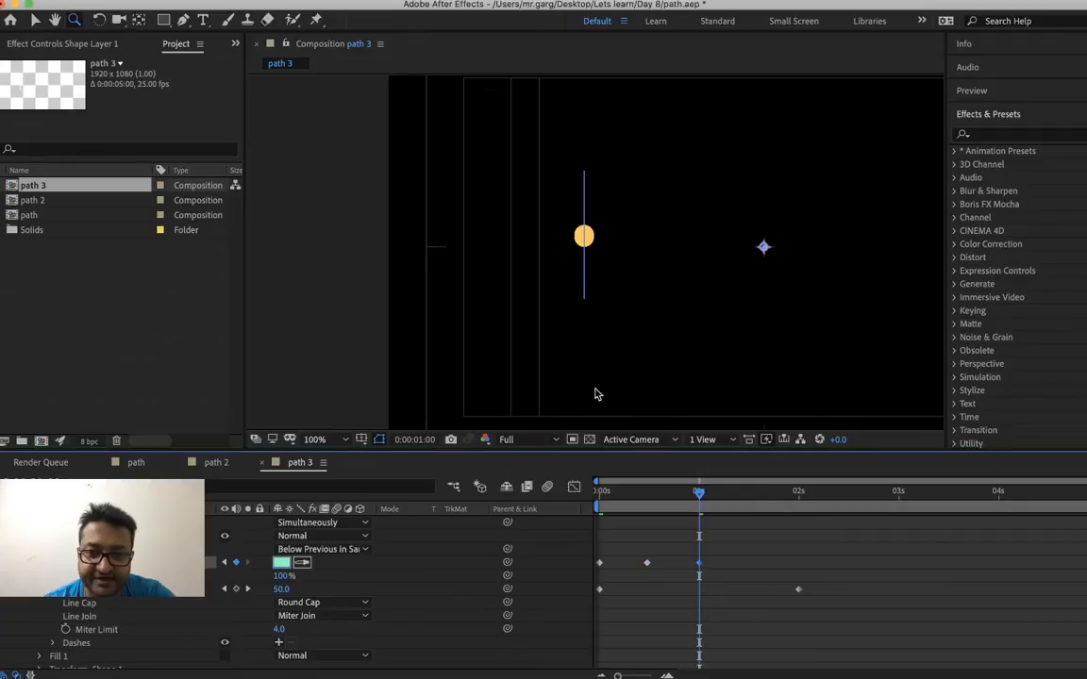
Set the stroke color to Orchid at 0:00:01:12
click(749, 503)
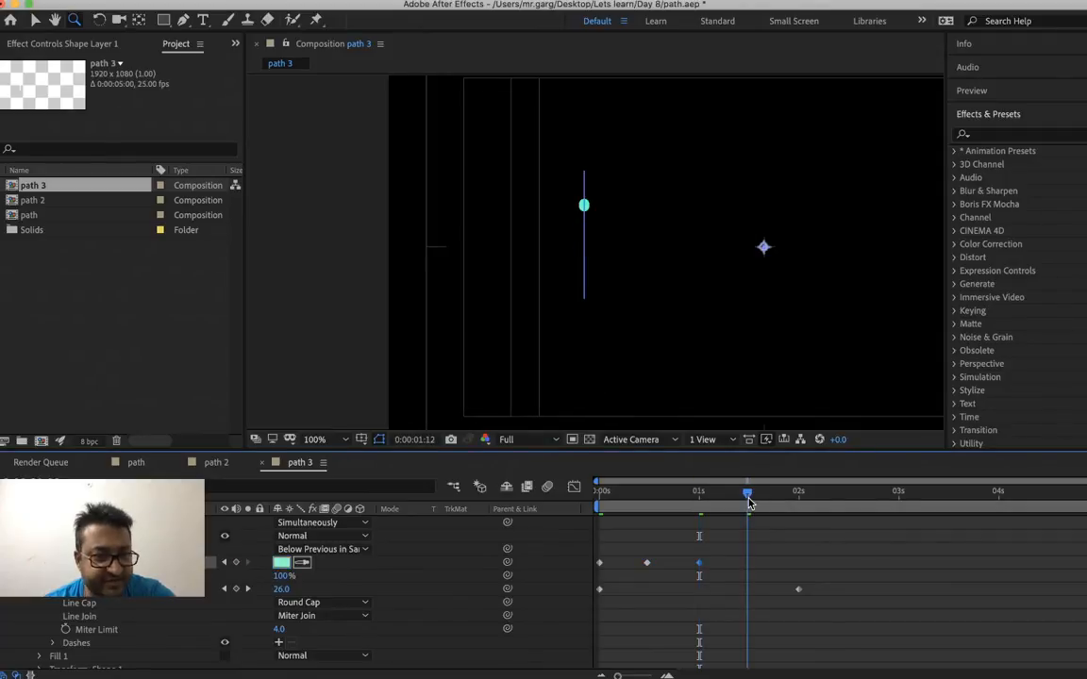
click(283, 563)
click(593, 306)
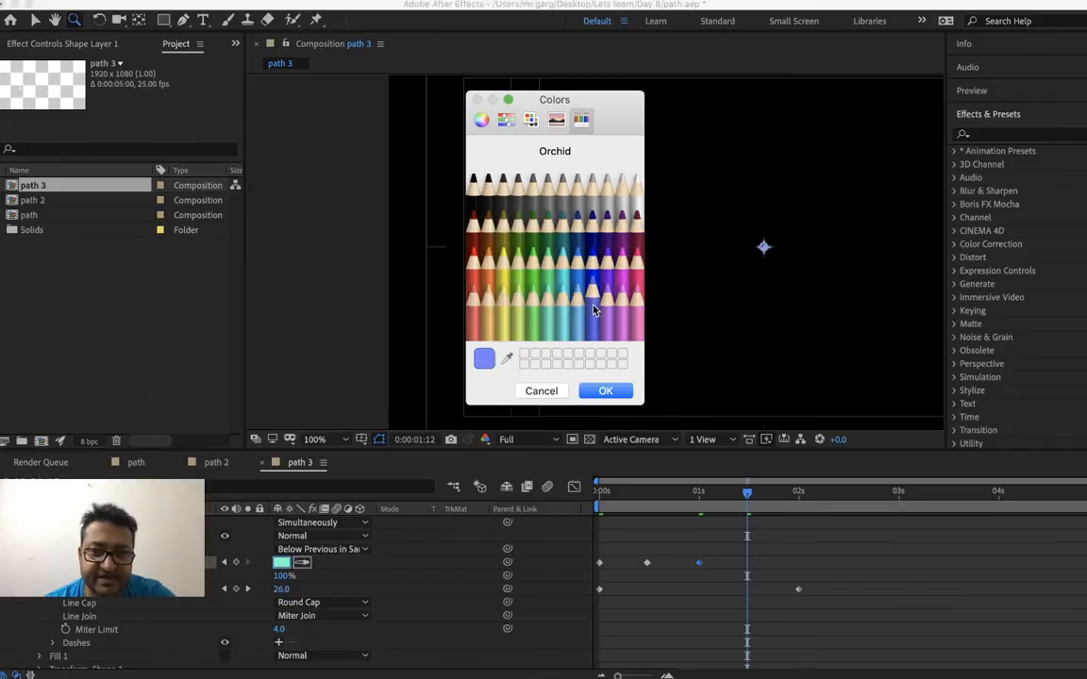
click(604, 391)
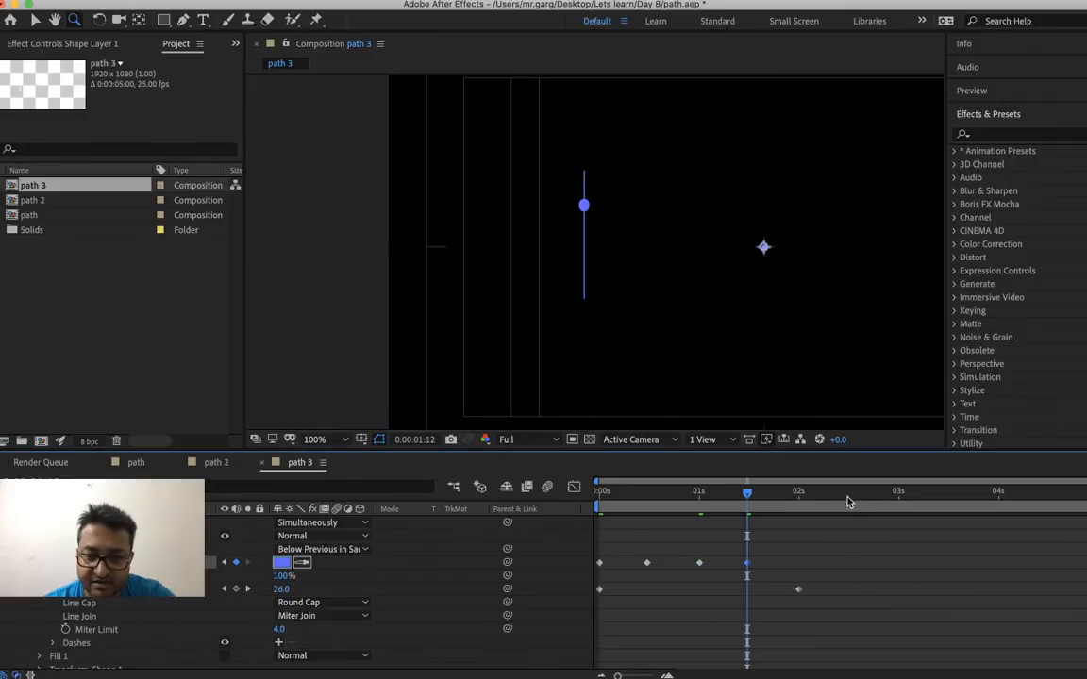
Set the stroke color to Maraschino at 0:00:02:00
click(800, 492)
click(281, 564)
click(474, 268)
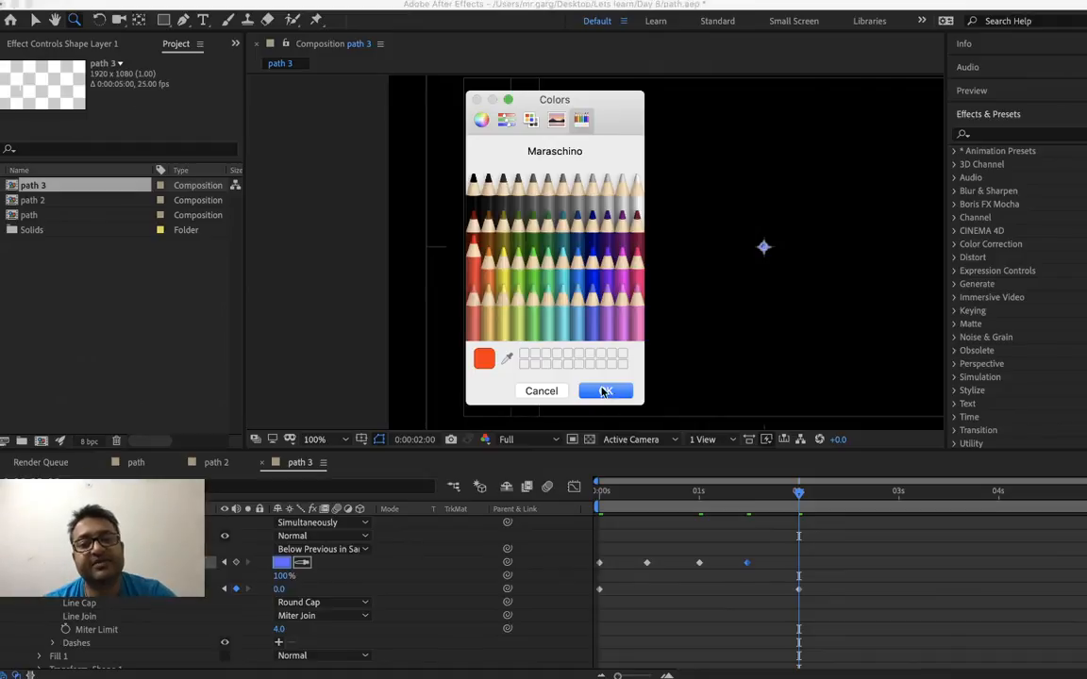
click(606, 392)
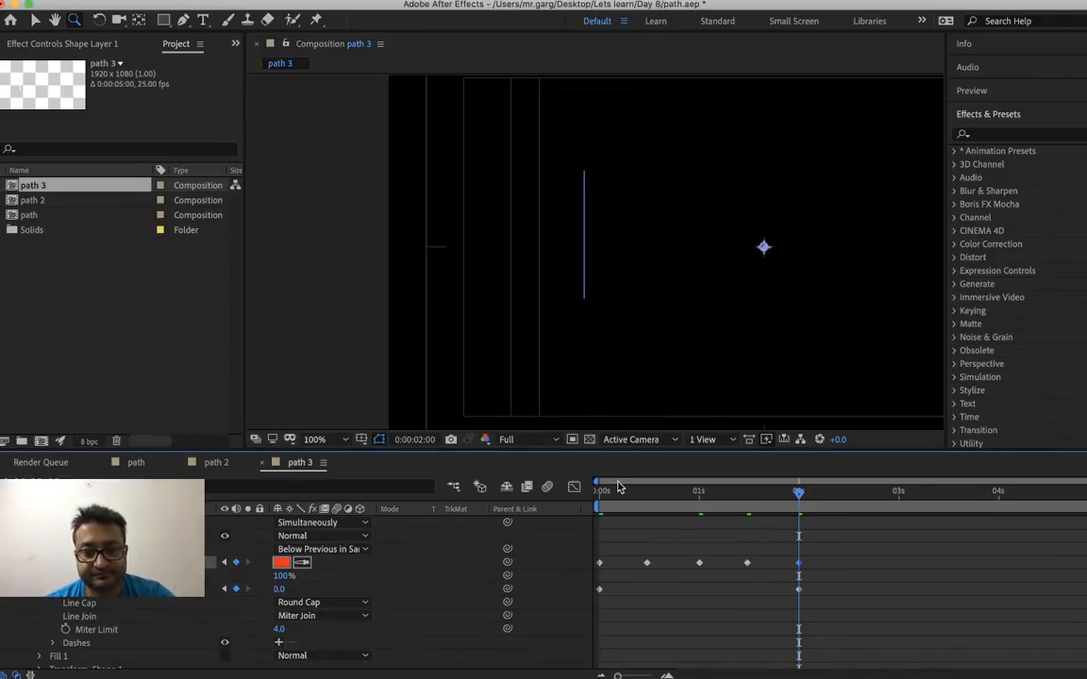
Preview the dot's stroke width and color animation from the start of the path 3 composition
drag(611, 500, 560, 506)
key(space)
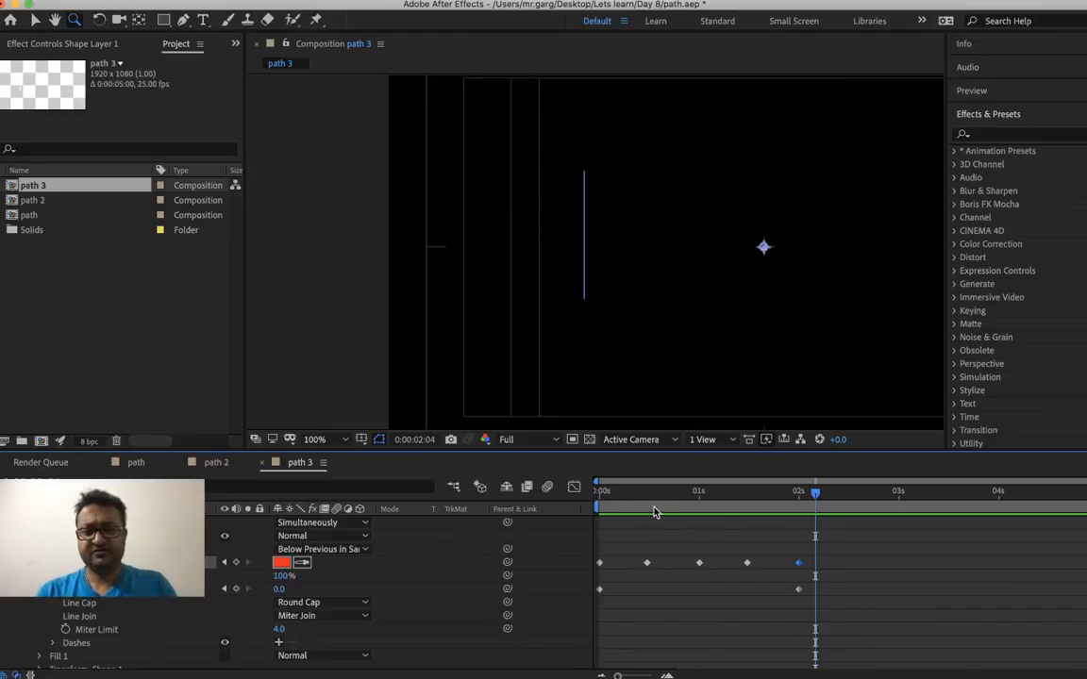
click(602, 491)
key(space)
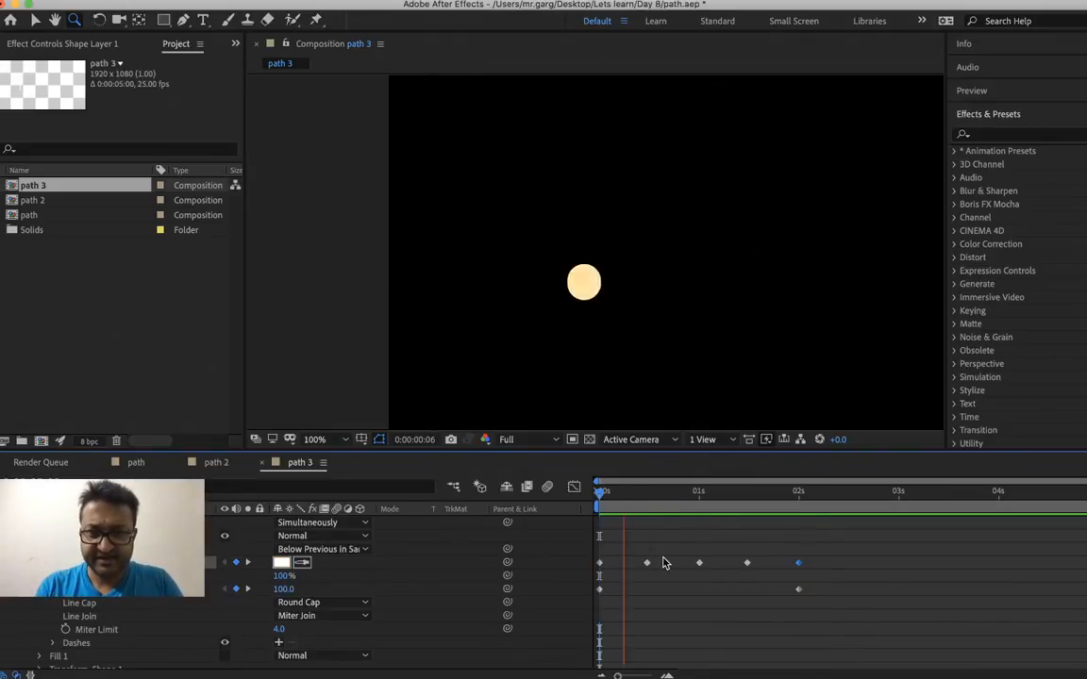
key(space)
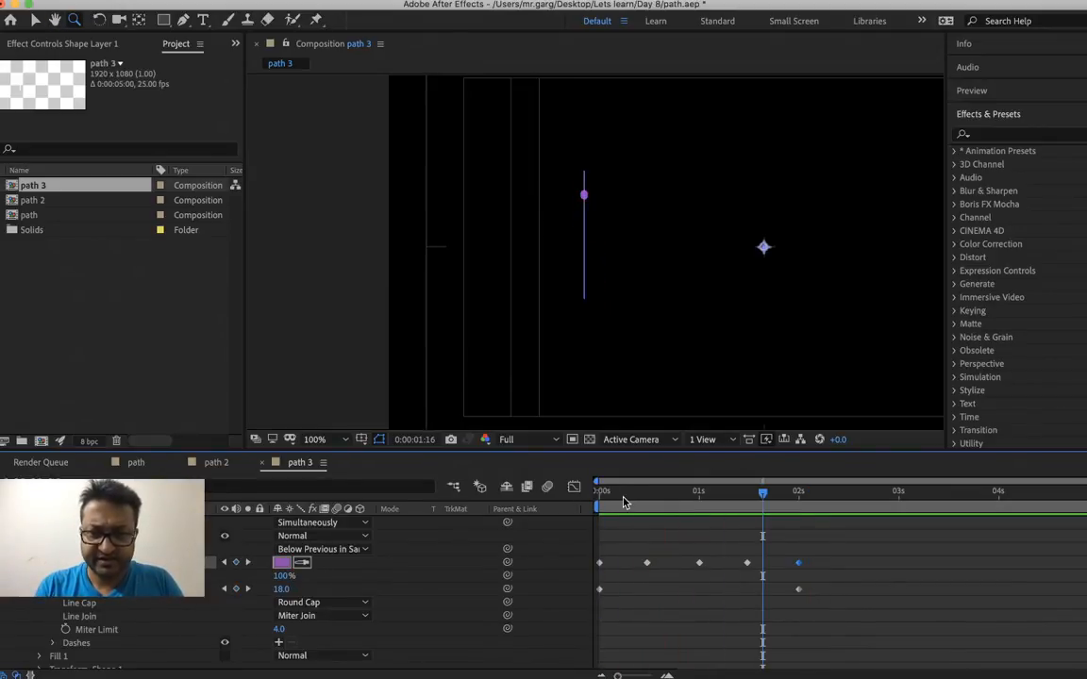
Collapse the shape layer's properties, deselect it, and play the animation with the composition view at 50%
key(period)
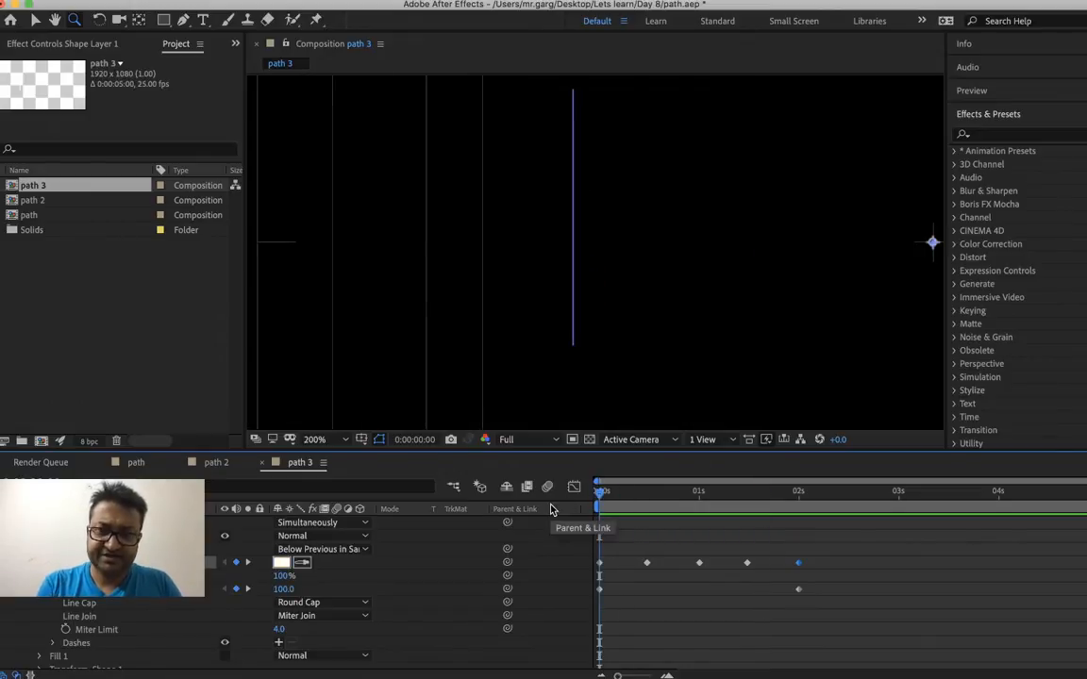
key(comma)
key(comma)
key(comma)
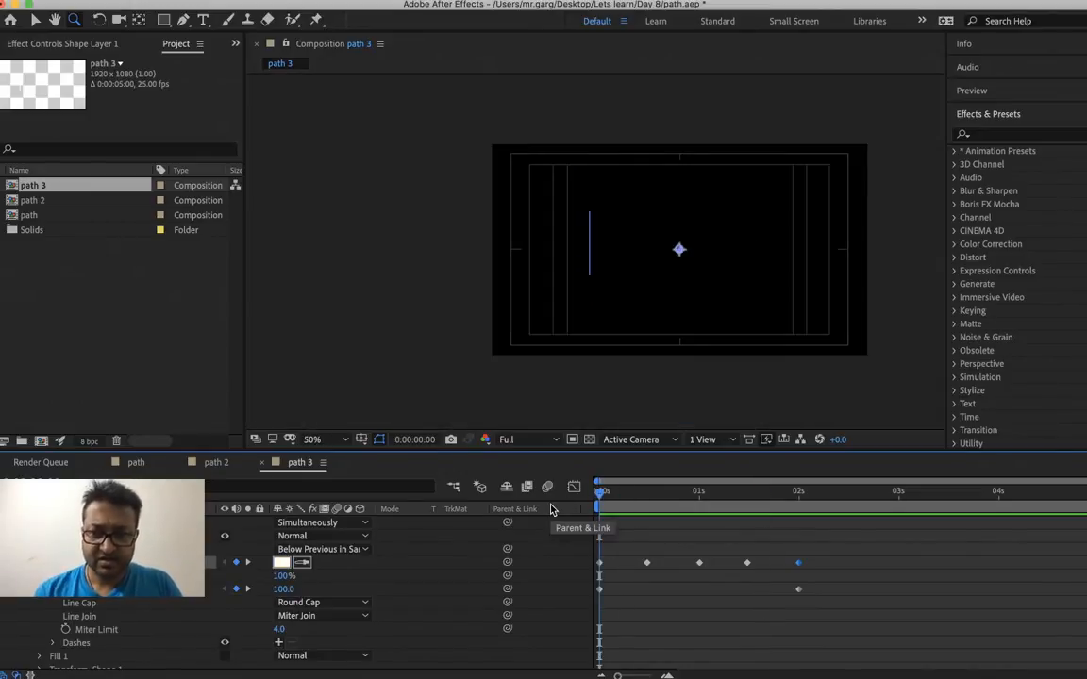
scroll(397, 585, up, 5)
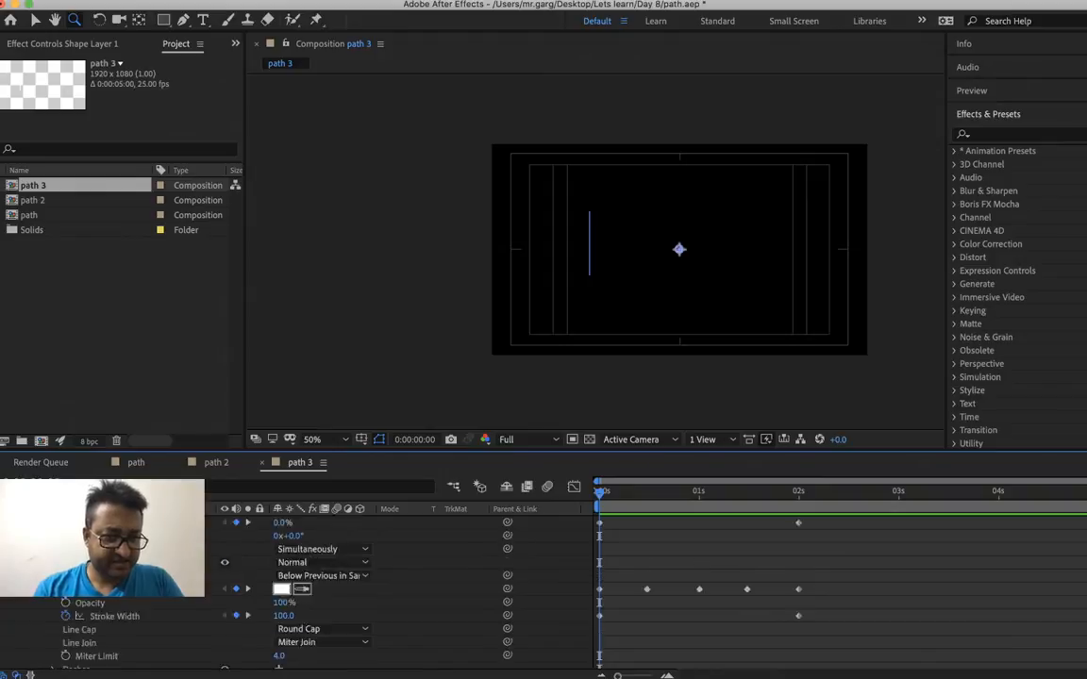
key(u)
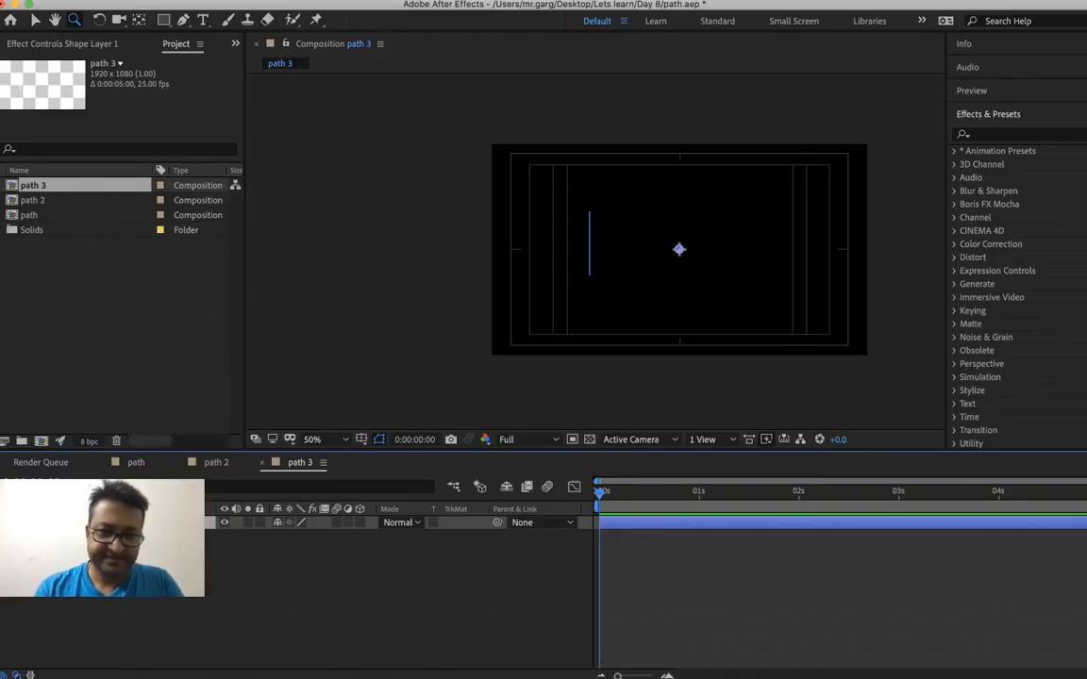
key(v)
click(396, 576)
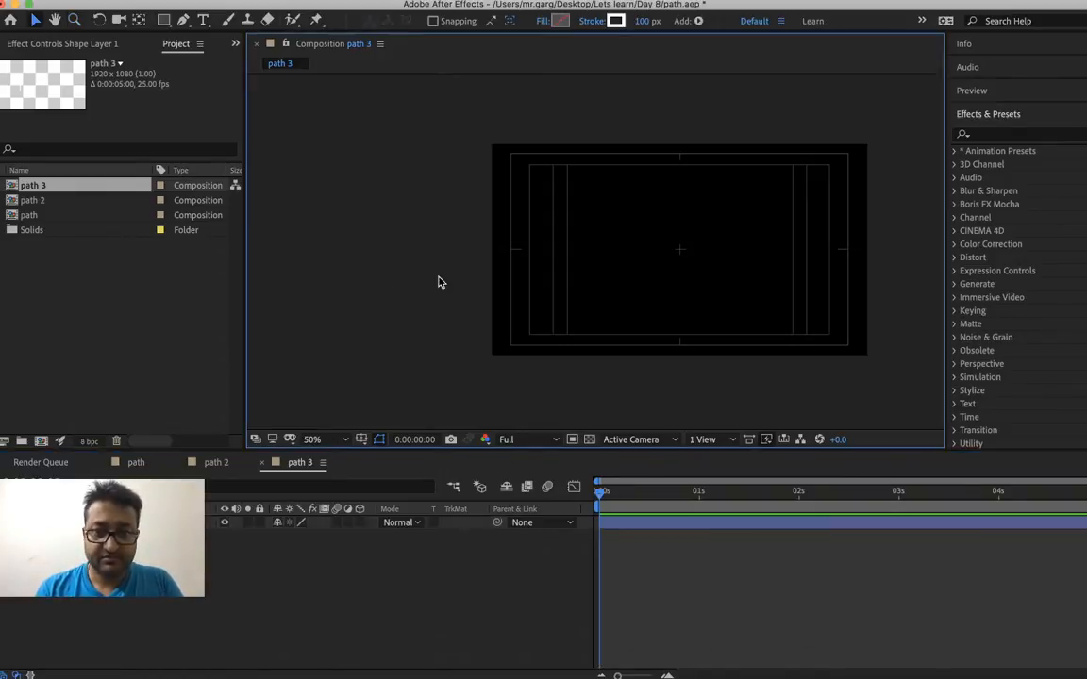
key(space)
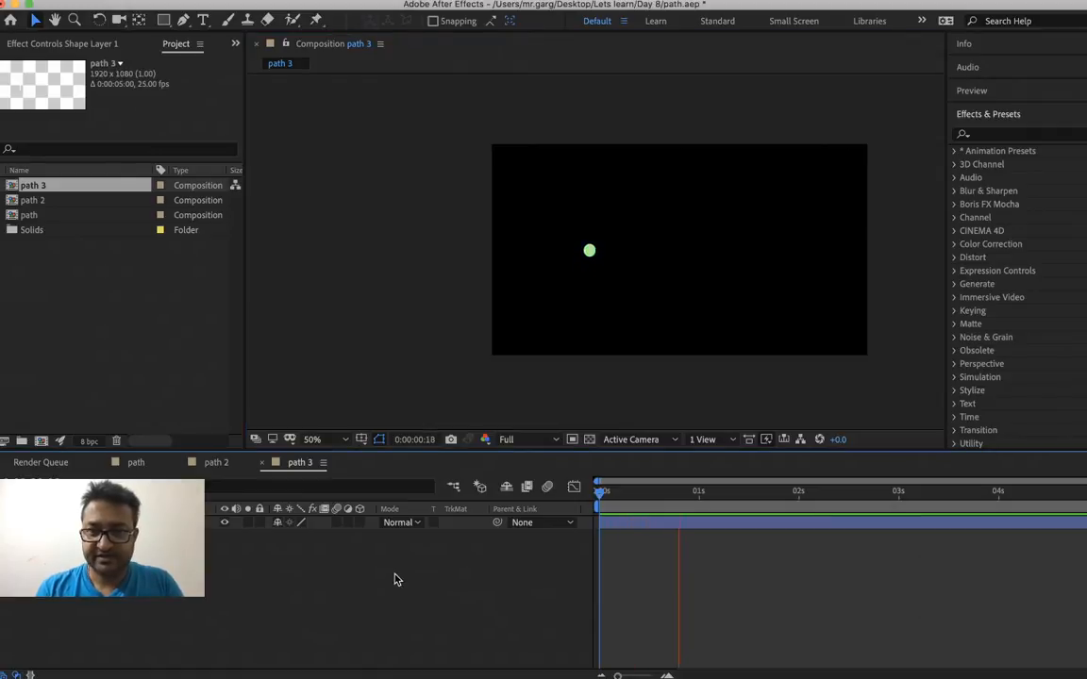
key(space)
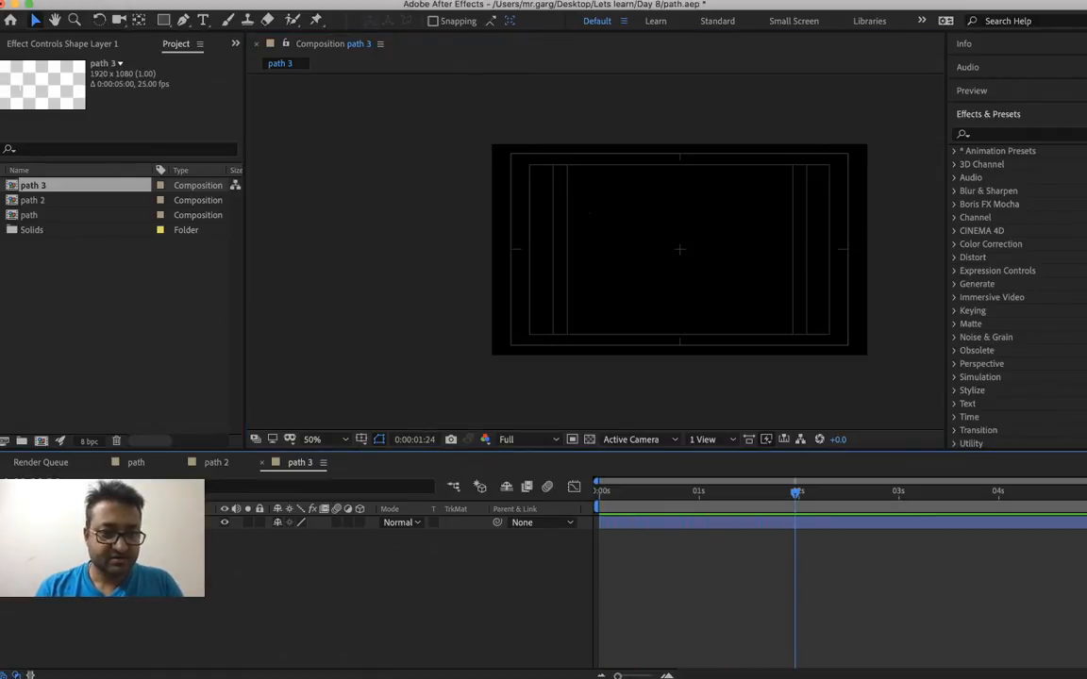
Duplicate Shape Layer 1 in the path 3 composition
right_click(176, 523)
key(Escape)
key(super+d)
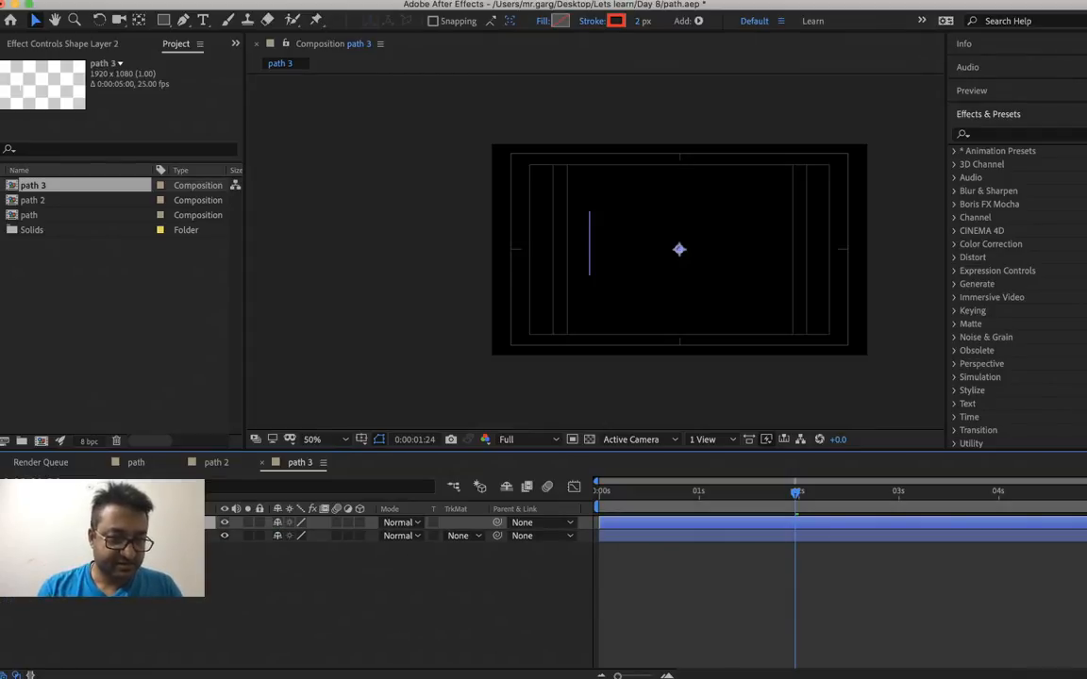
Turn off the reversed path direction in Shape Layer 2 and preview both dots from the start
key(u)
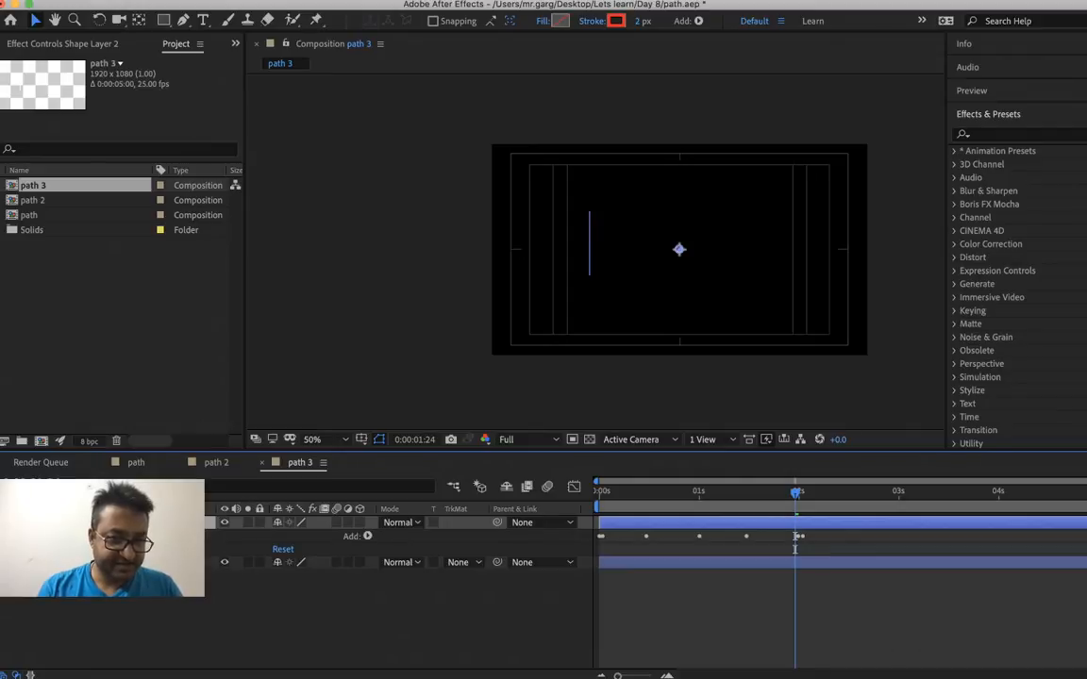
click(36, 536)
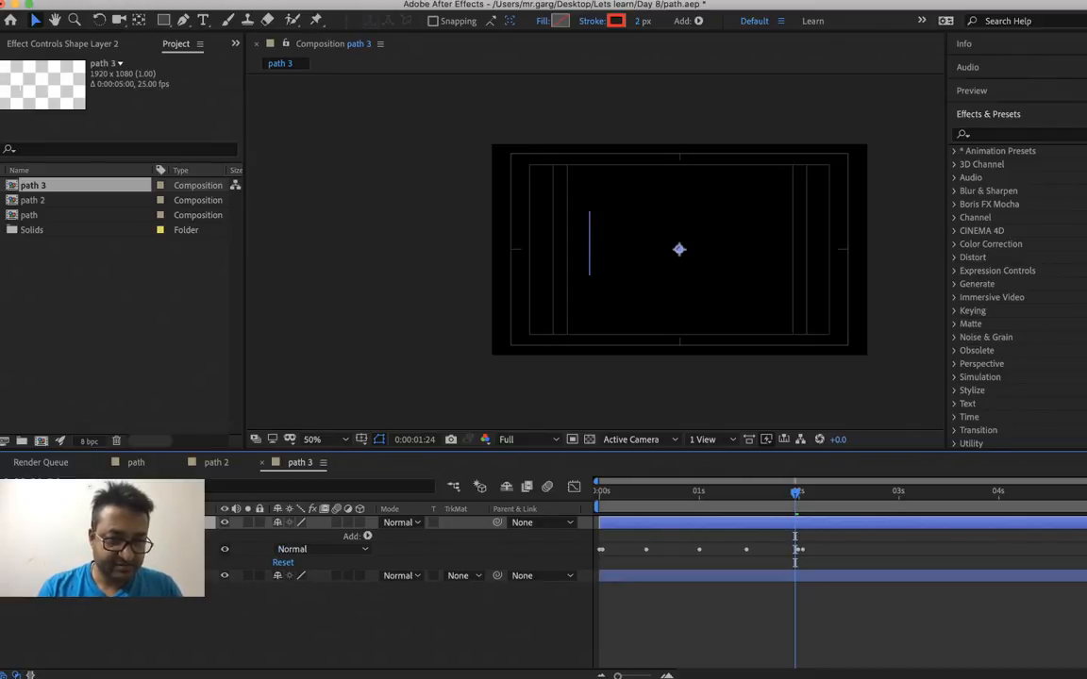
click(25, 550)
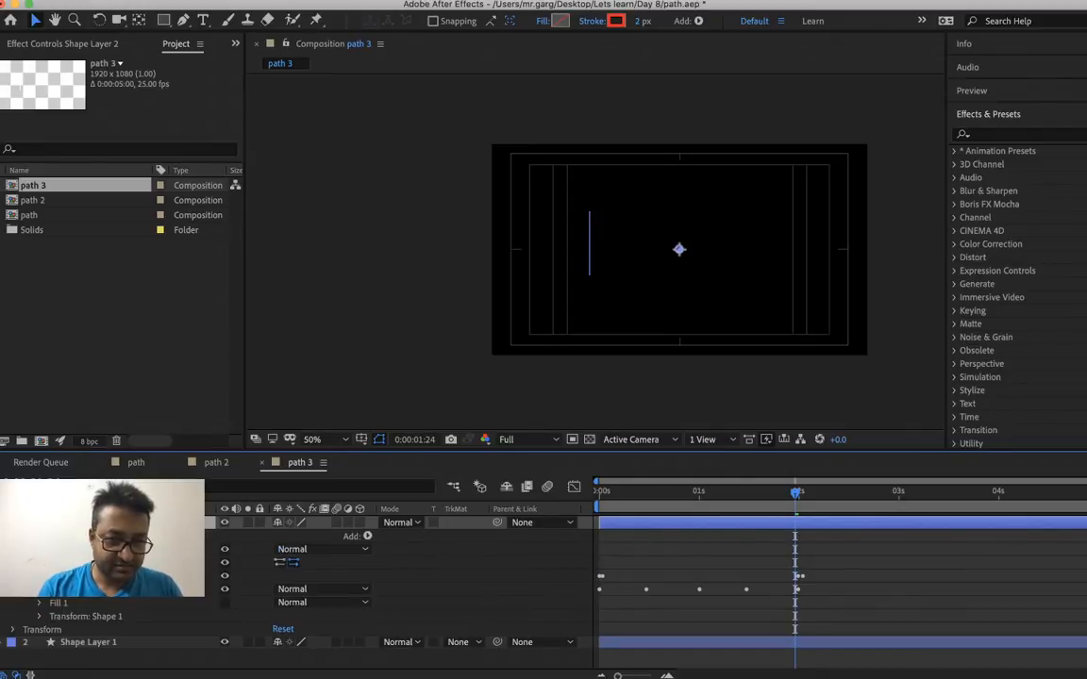
click(279, 565)
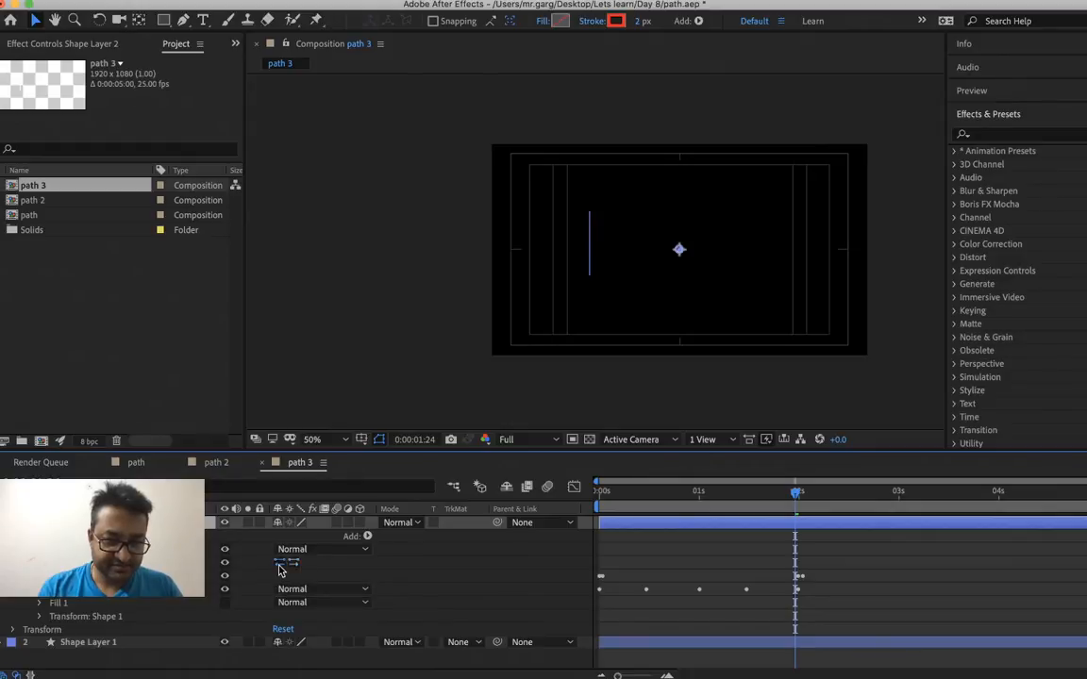
drag(632, 510, 522, 521)
key(space)
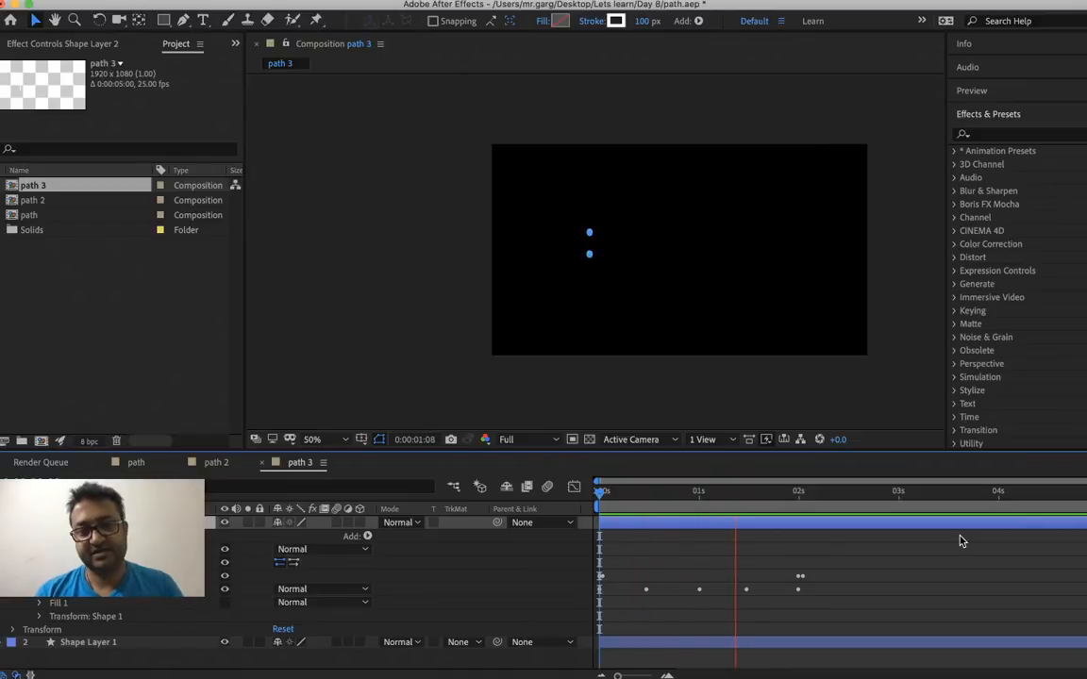
key(space)
Add a Repeater to Shape Layer 2 with the time at 0:00:01:05 and expand its properties
click(720, 503)
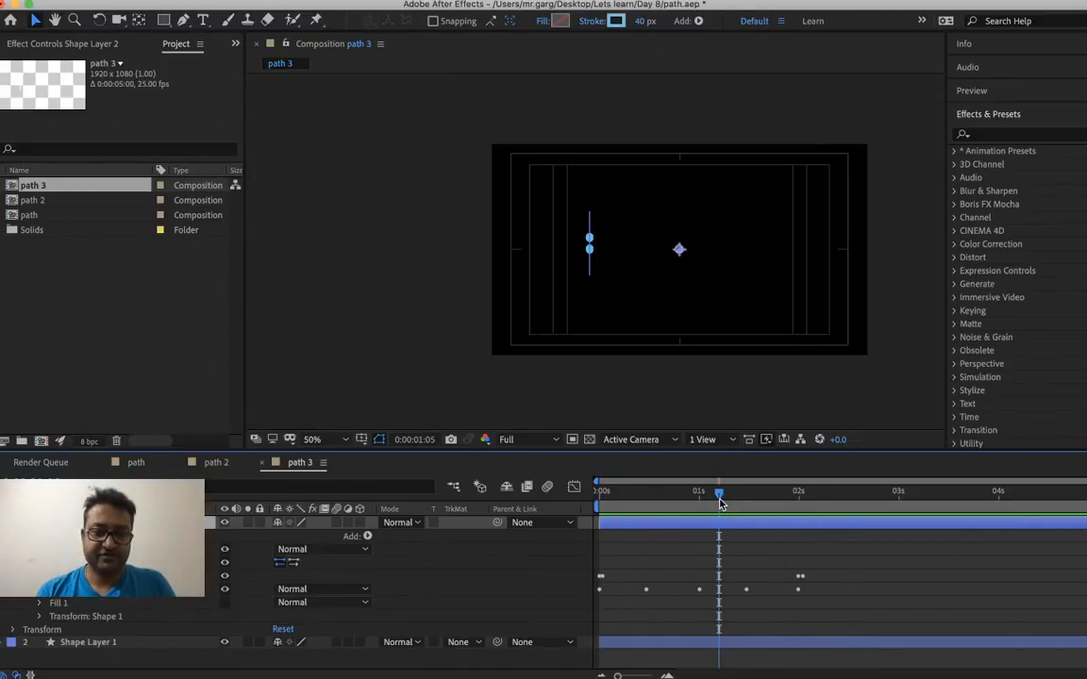
click(367, 537)
click(453, 580)
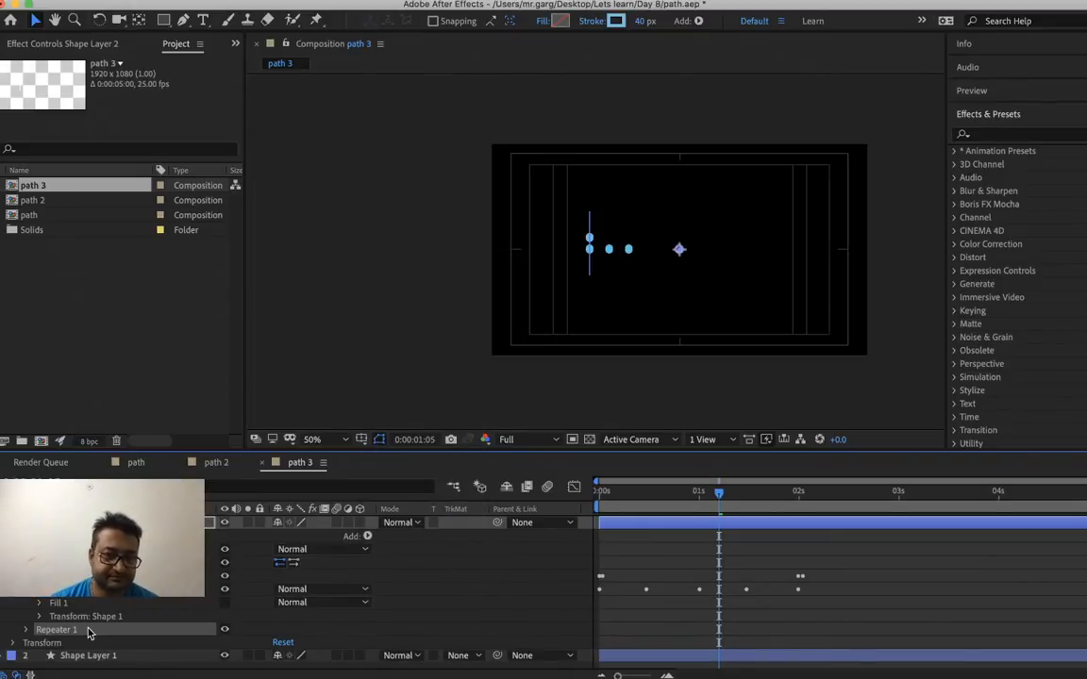
click(25, 630)
Set the Repeater's copies to 6 and hide the safe-area guides in the composition view
scroll(29, 632, down, 2)
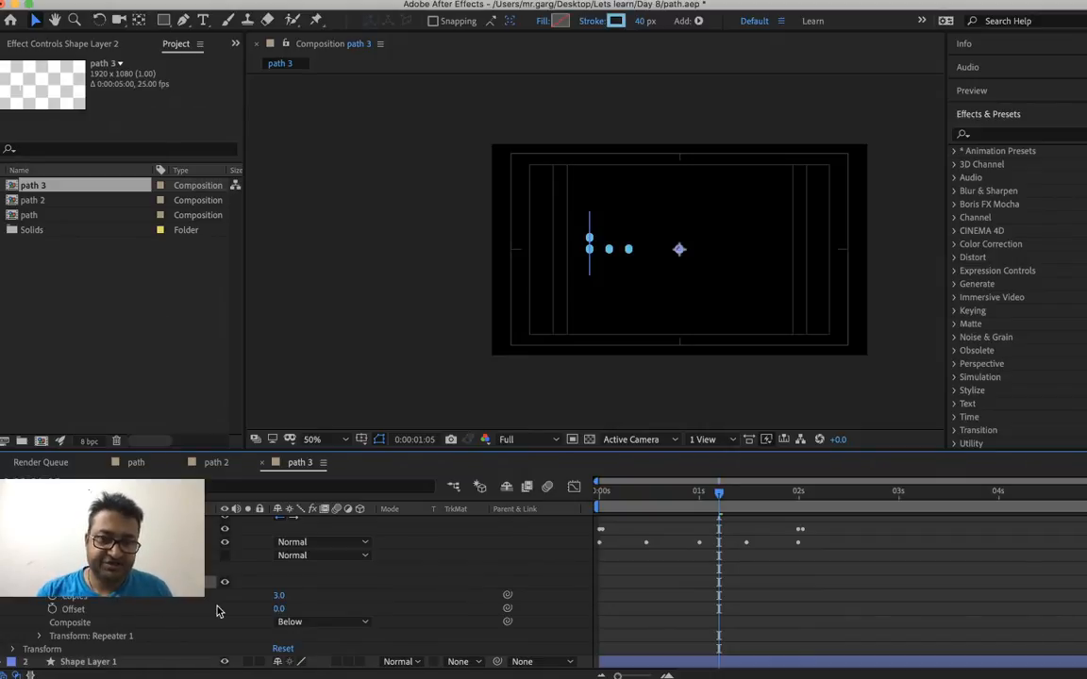
right_click(284, 595)
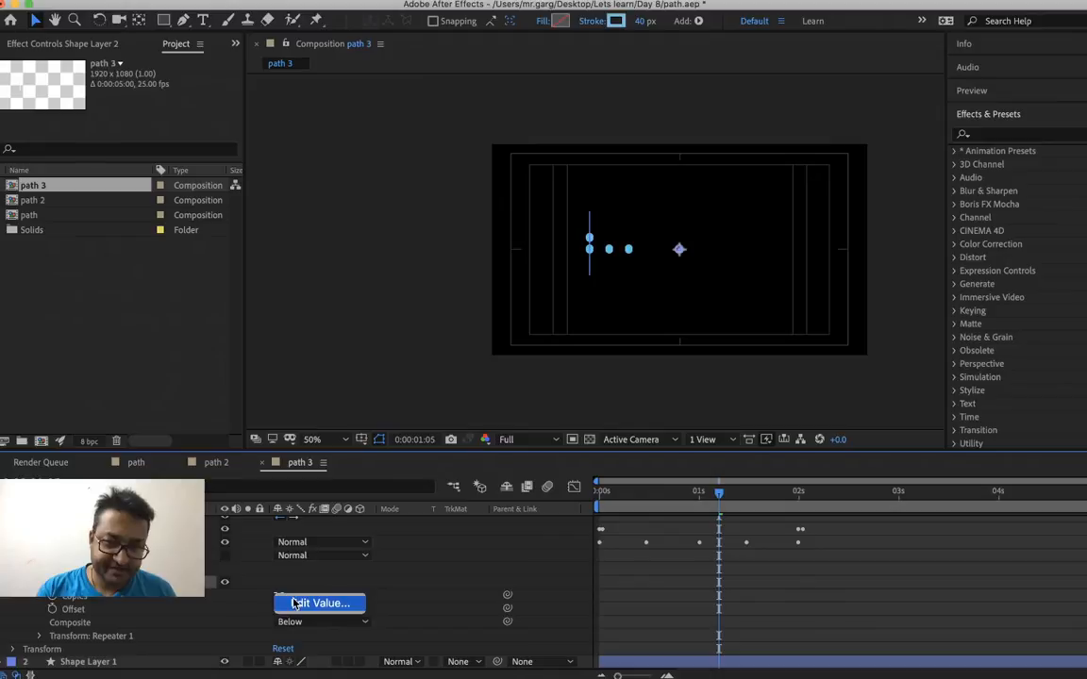
click(293, 600)
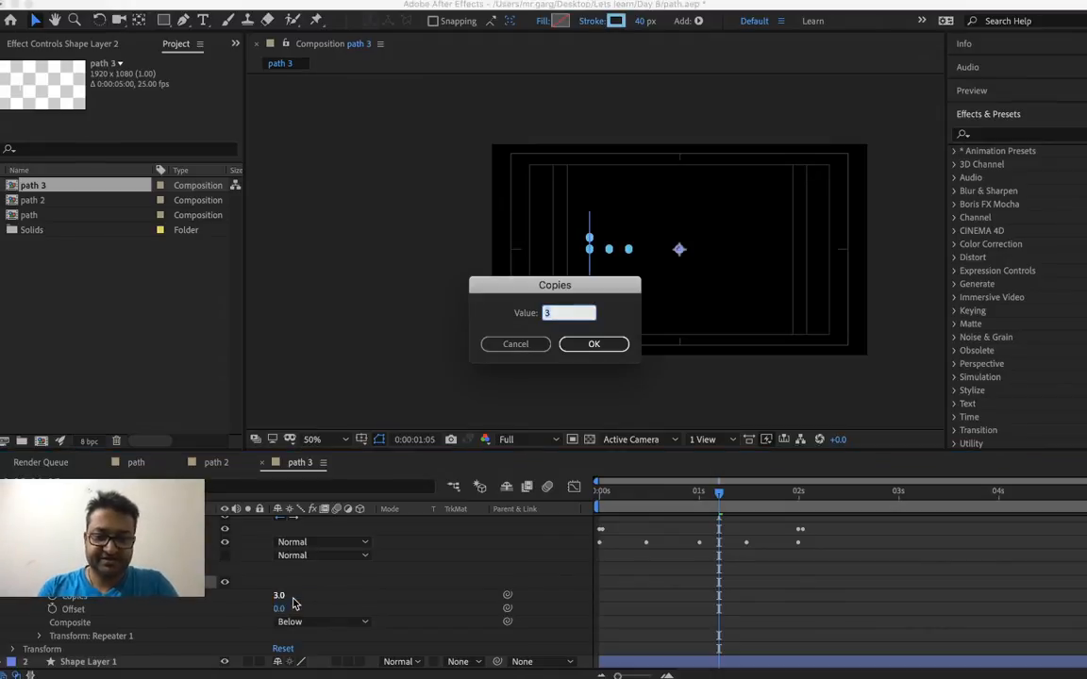
text(6)
key(Return)
key(apostrophe)
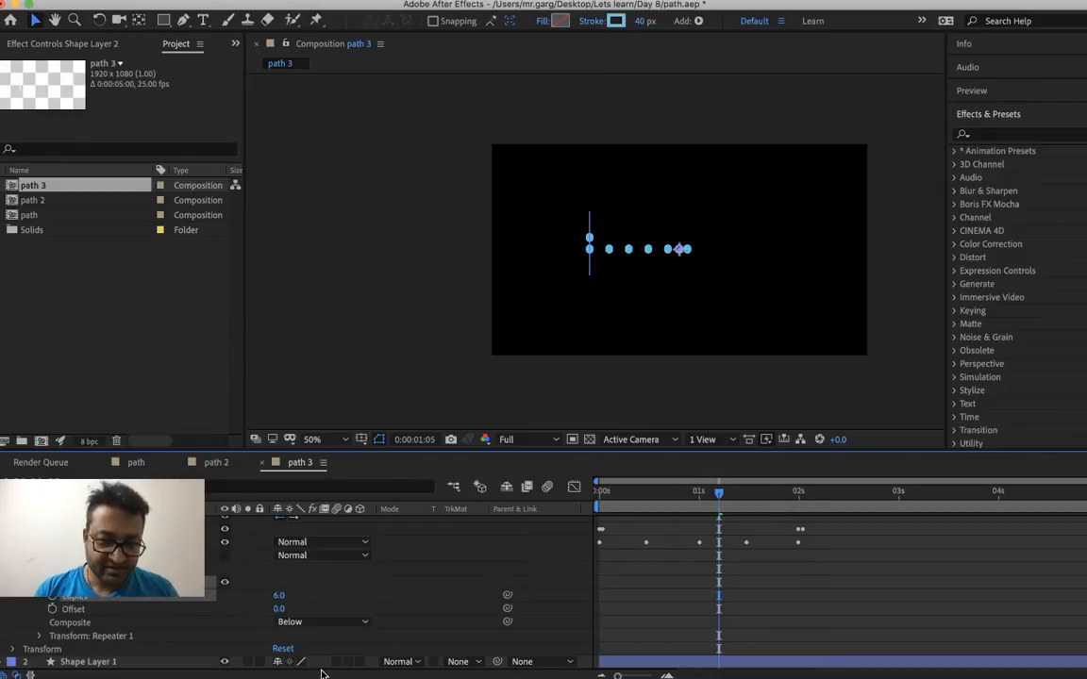
Set the Repeater's offset to 4 and preview the repeated dots from the start
right_click(285, 616)
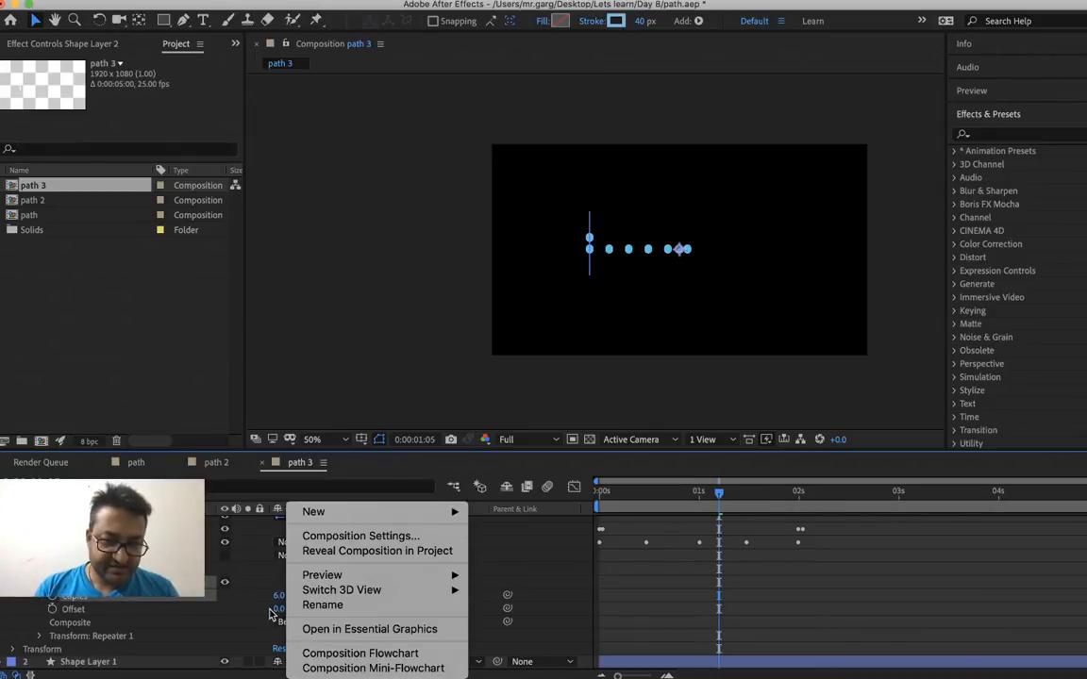
click(279, 612)
right_click(282, 612)
click(285, 616)
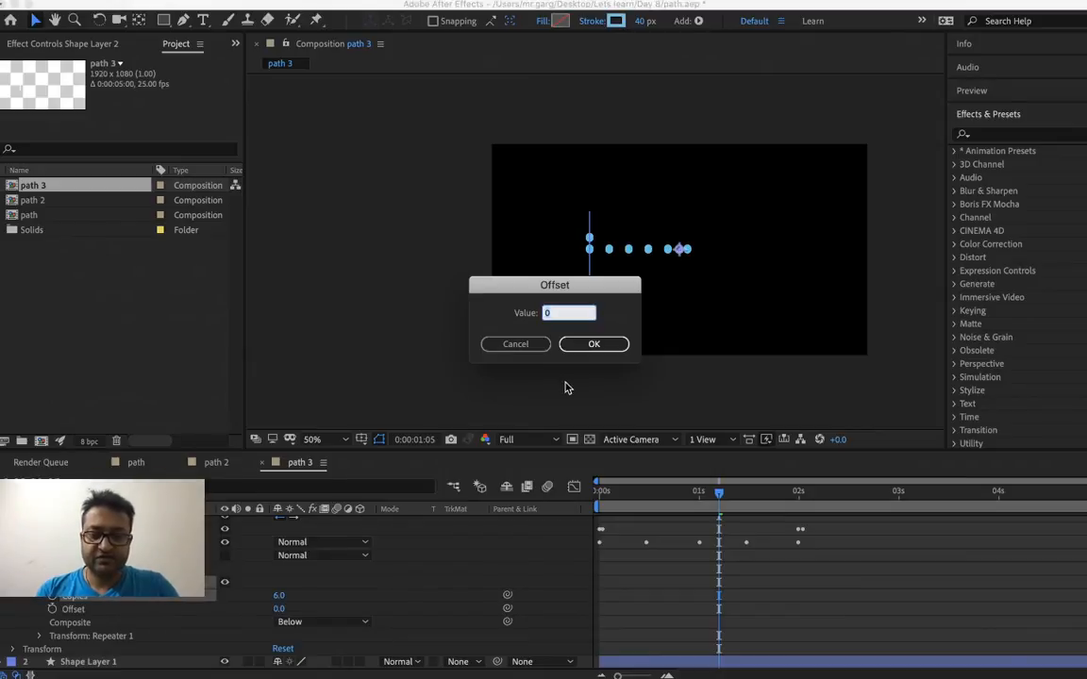
text(4)
key(Return)
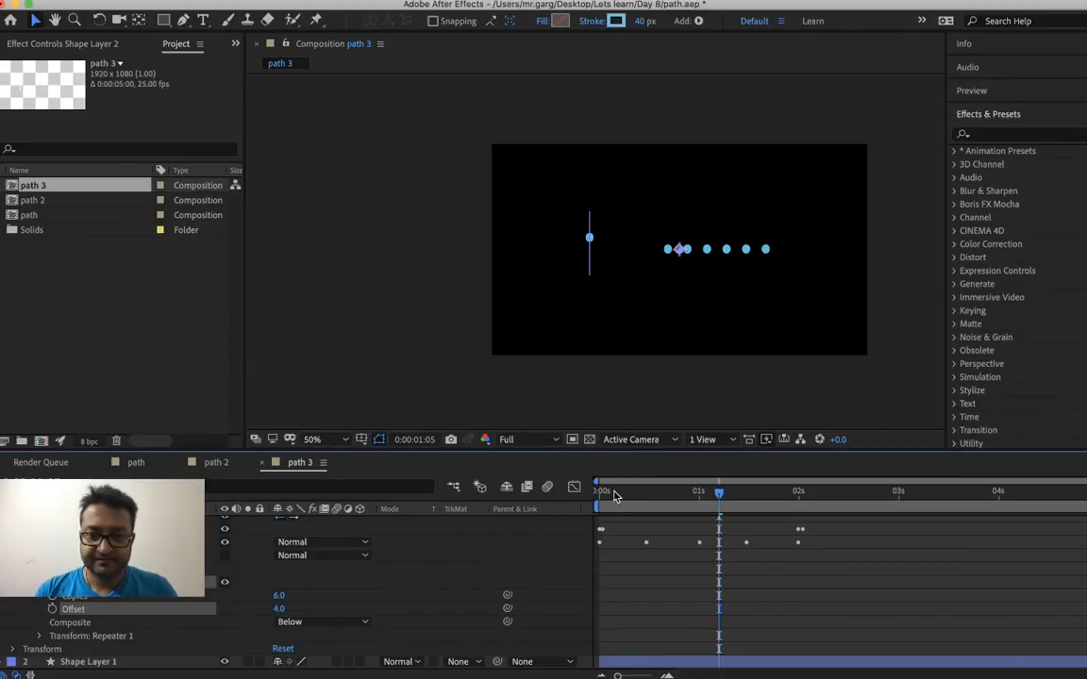
drag(615, 493, 546, 501)
key(space)
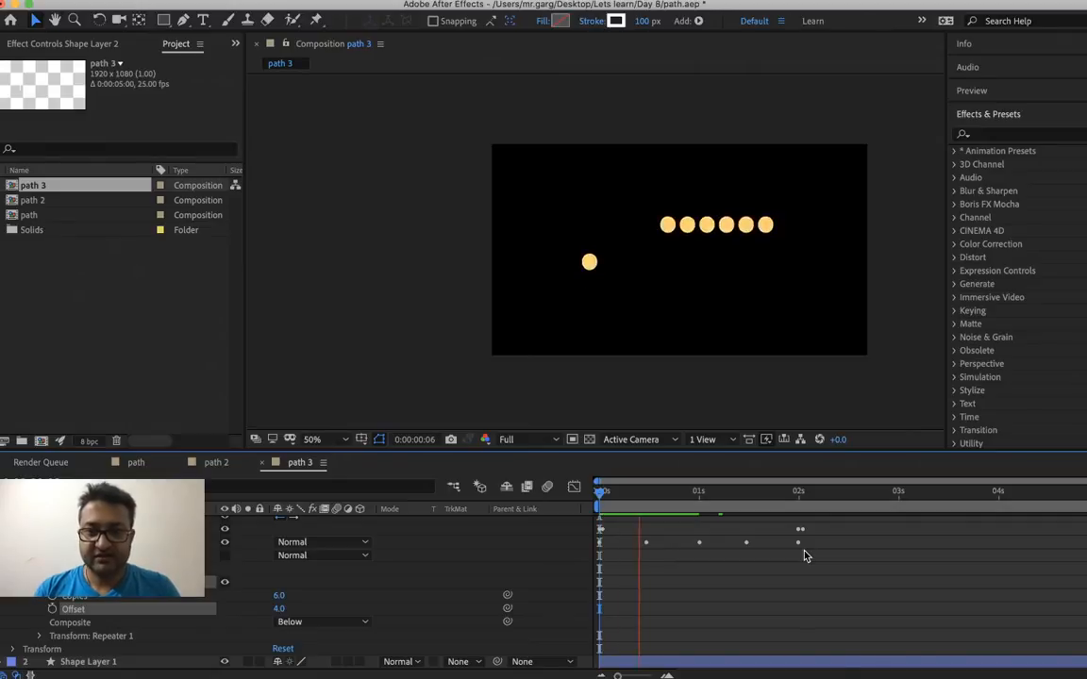
key(space)
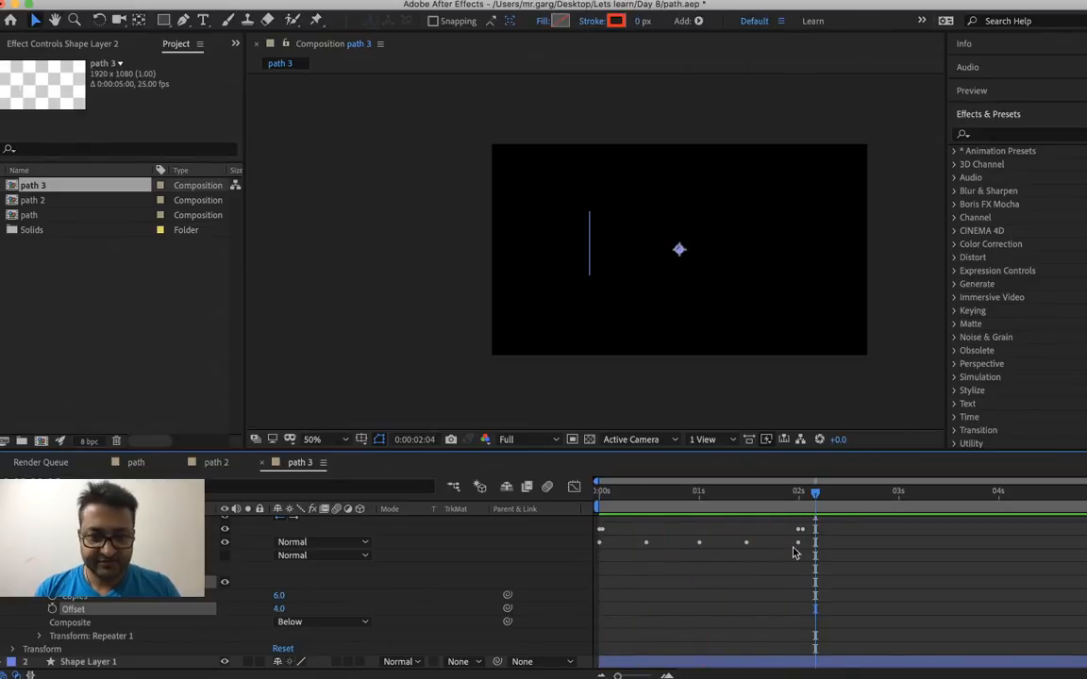
Set the Repeater's composite order to Above, preview the animation, and park the time at 0:00:00:23
click(327, 624)
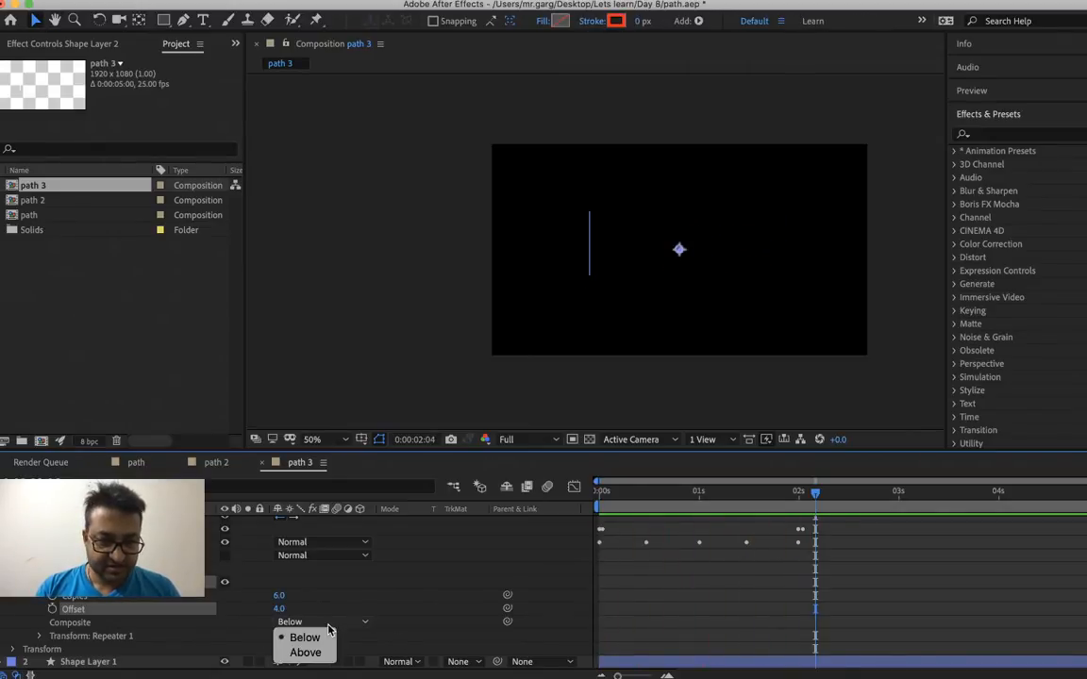
click(317, 653)
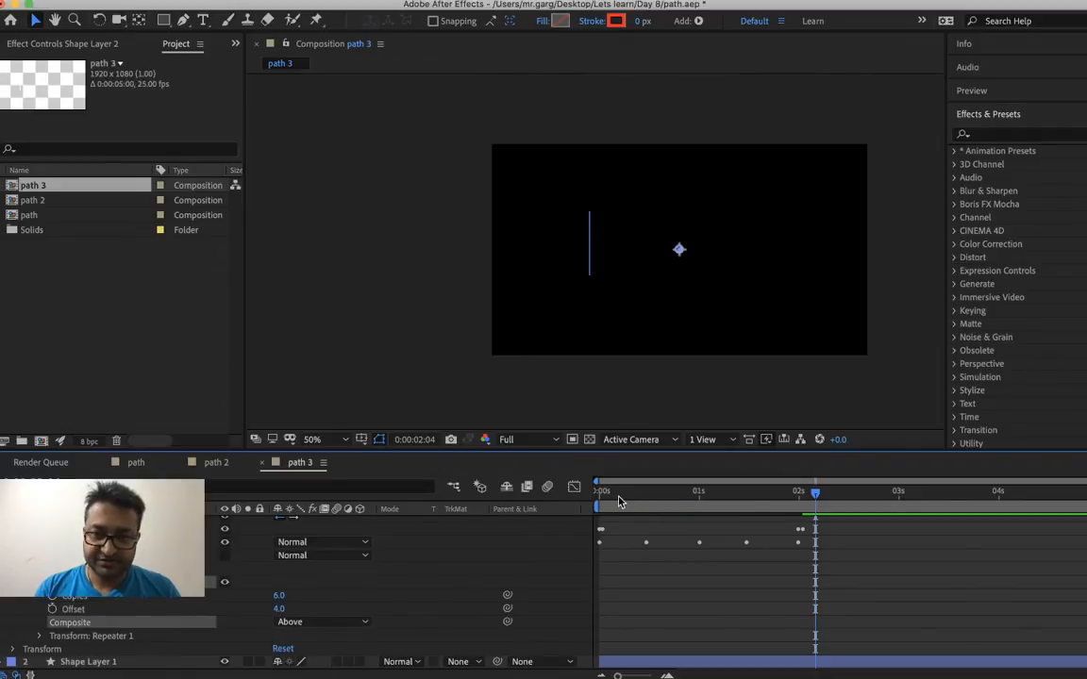
click(619, 494)
key(space)
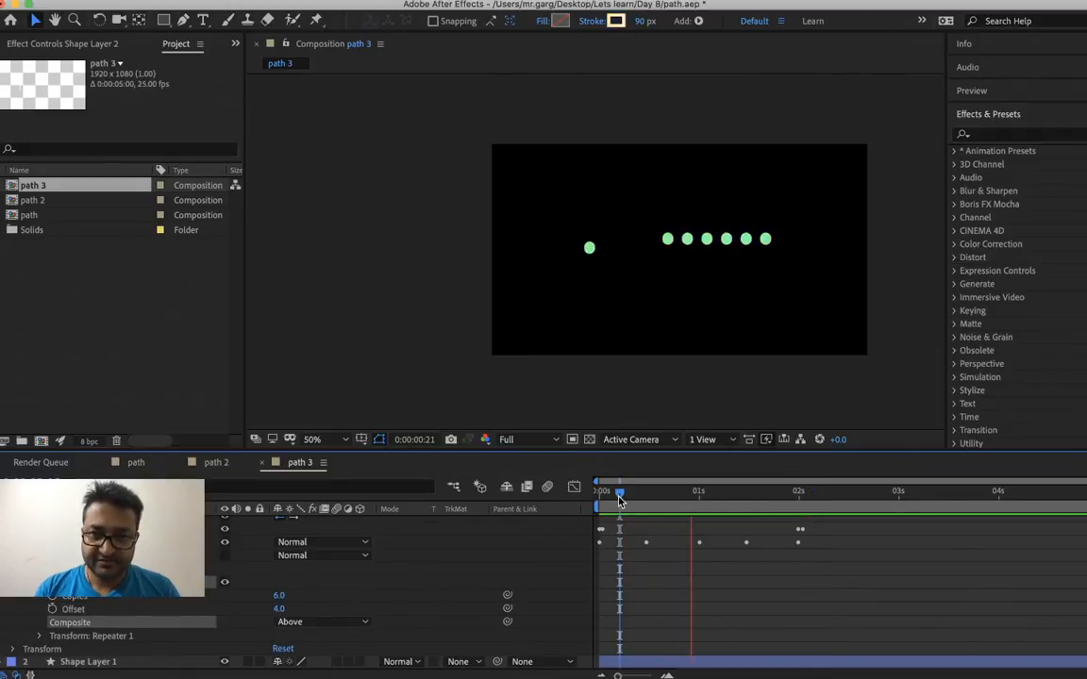
drag(619, 495, 691, 526)
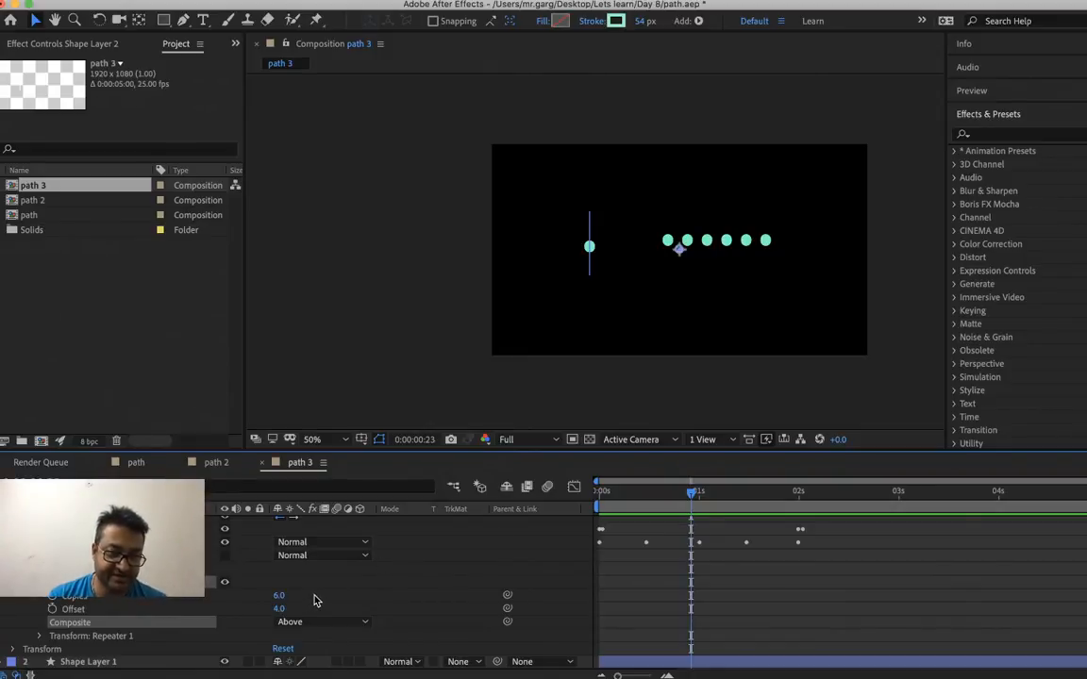
Expand the Repeater's transform properties and enable keyframing for its Position at 0:00:00:00
click(43, 638)
scroll(133, 621, down, 2)
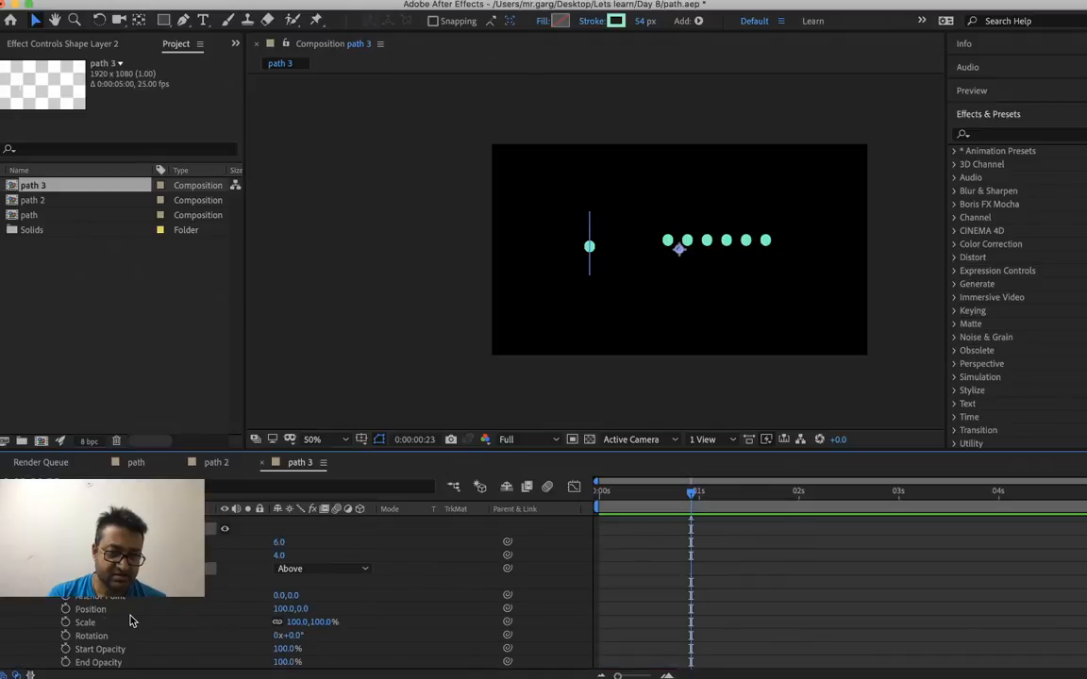
scroll(132, 621, down, 1)
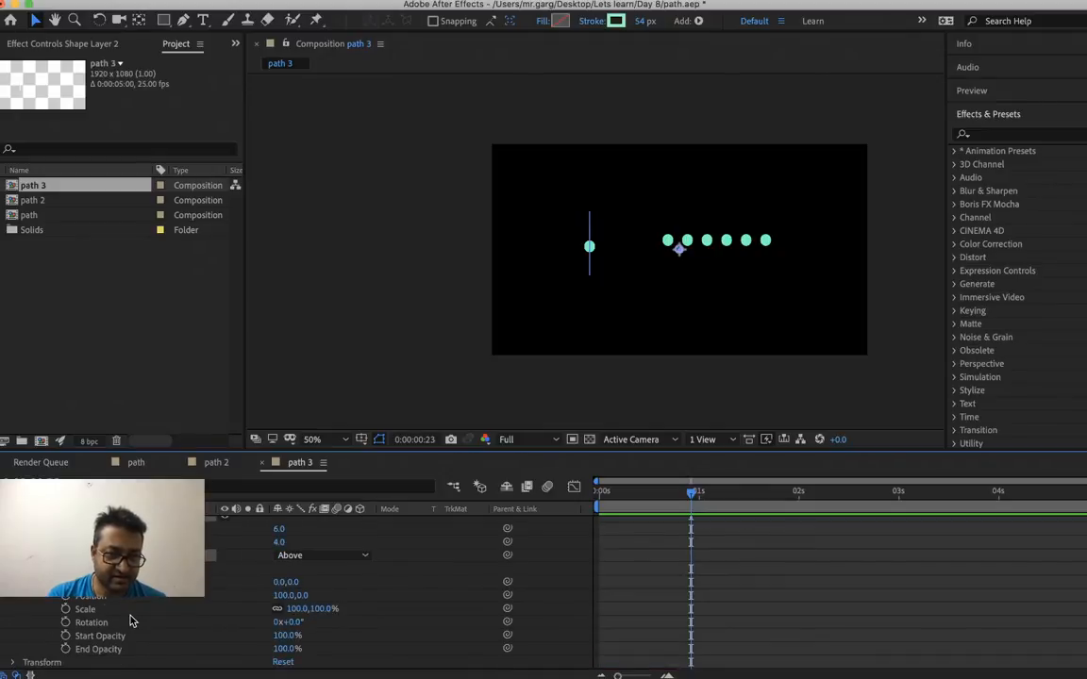
scroll(132, 621, up, 2)
scroll(133, 621, down, 3)
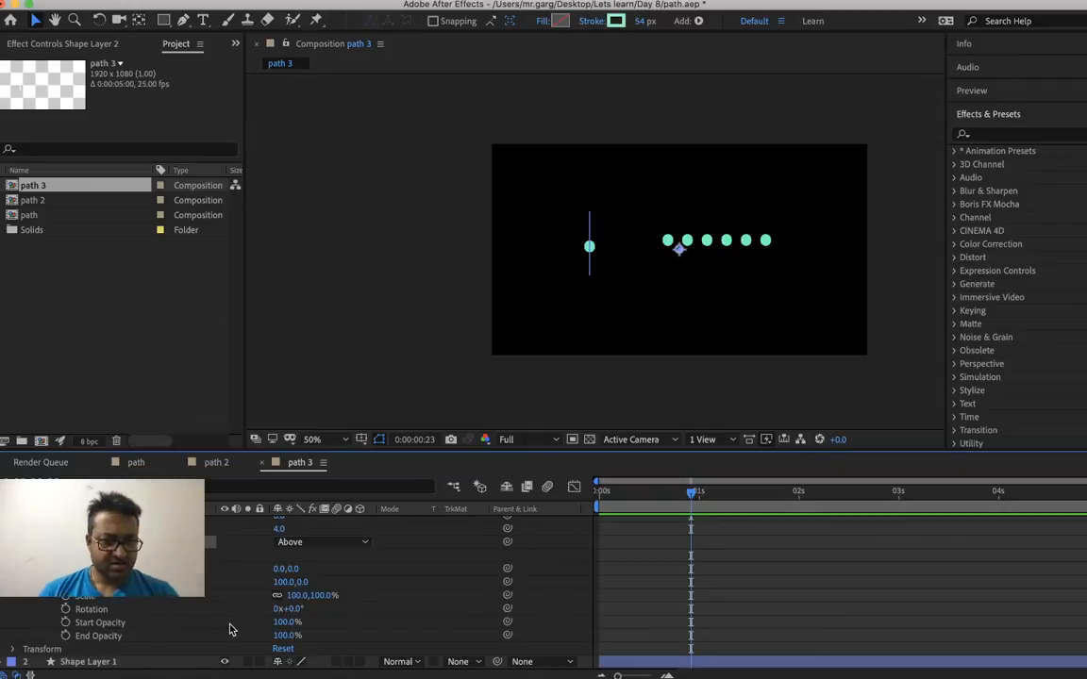
drag(613, 501, 550, 508)
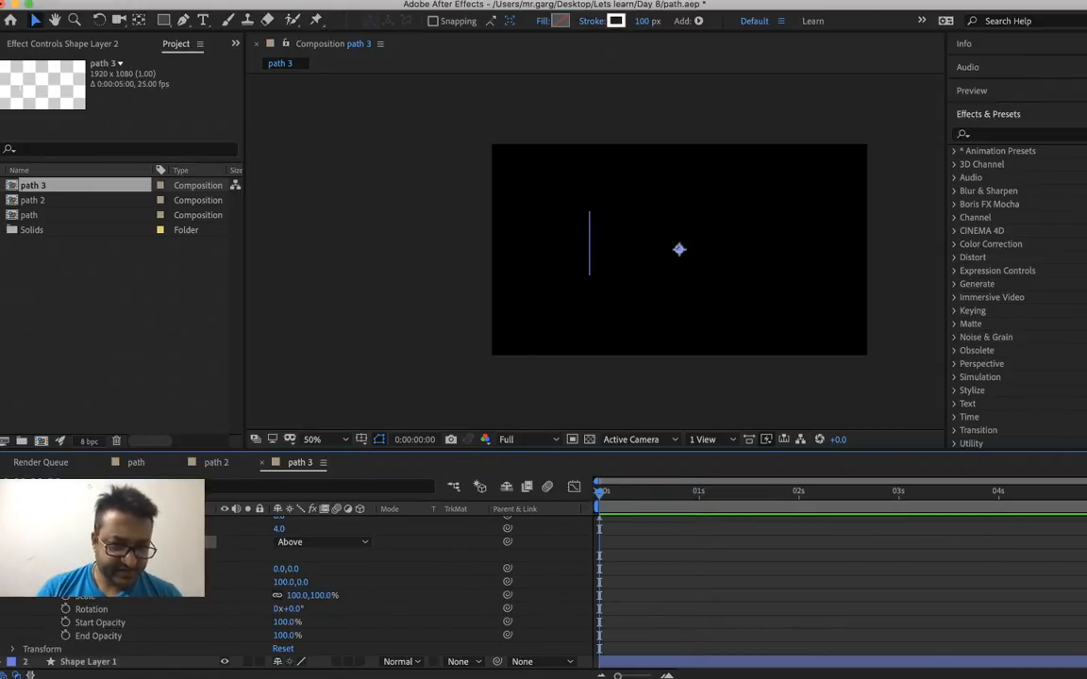
click(209, 581)
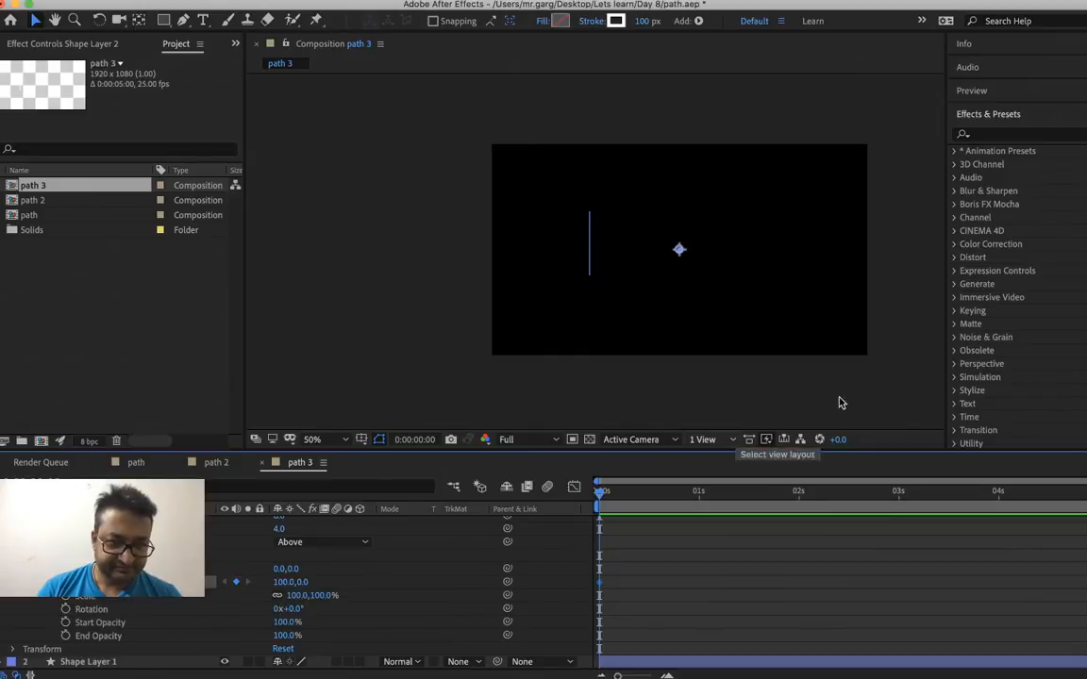
Set the Repeater's horizontal Position to 28 at 0:00:02:00 and preview how the repeated dots draw together
click(798, 492)
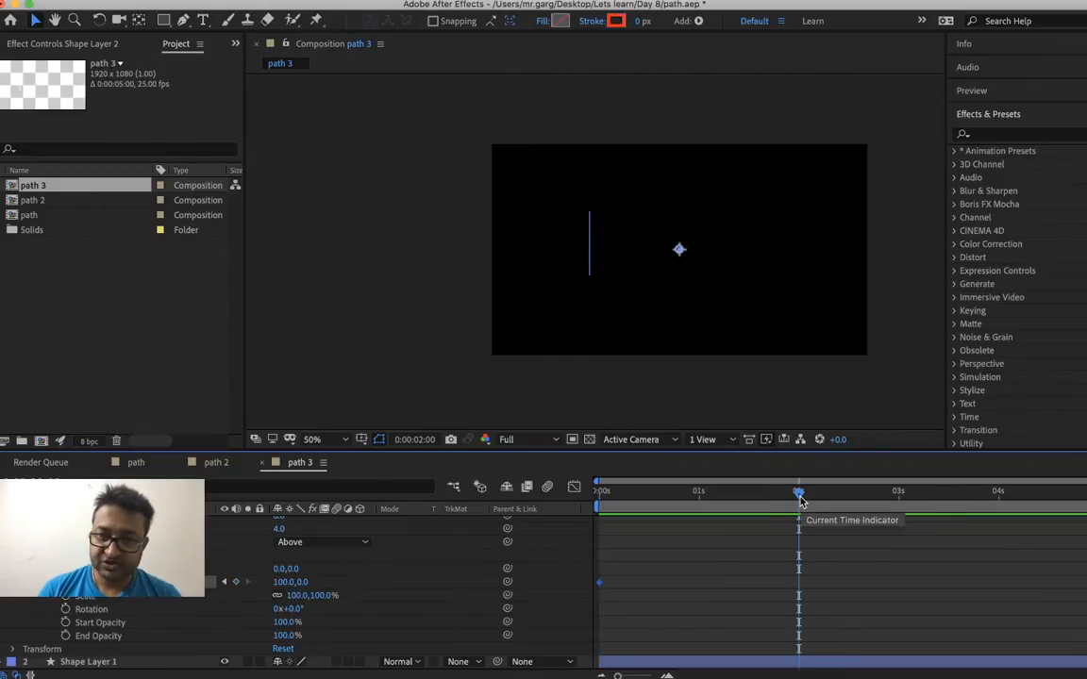
right_click(283, 583)
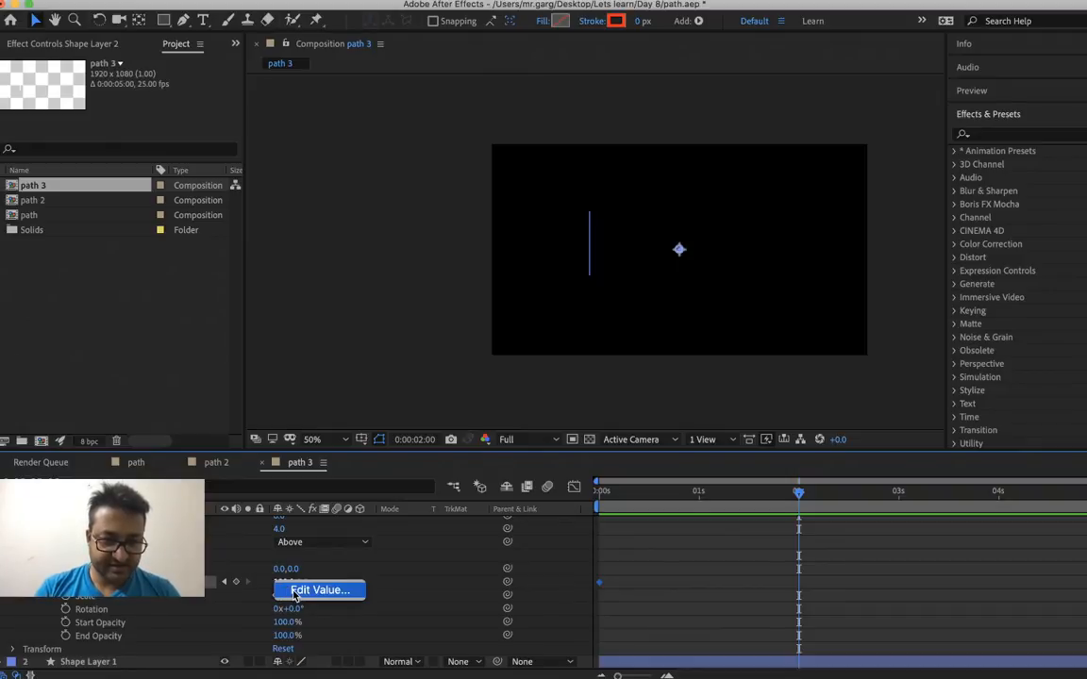
click(307, 589)
text(28)
key(Return)
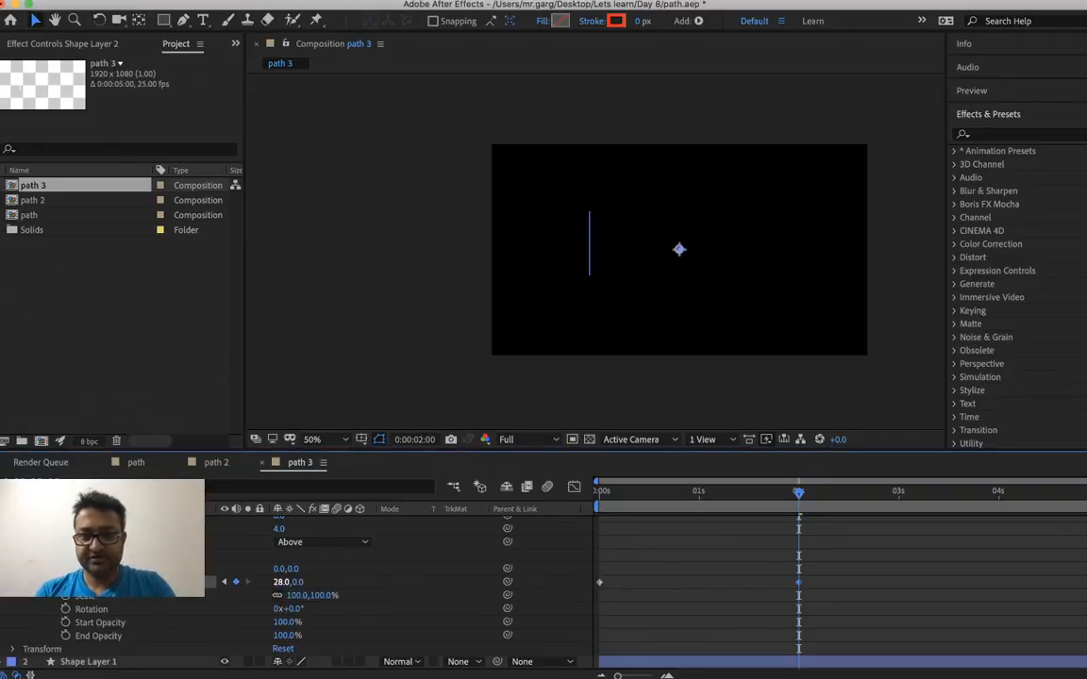
click(647, 491)
key(space)
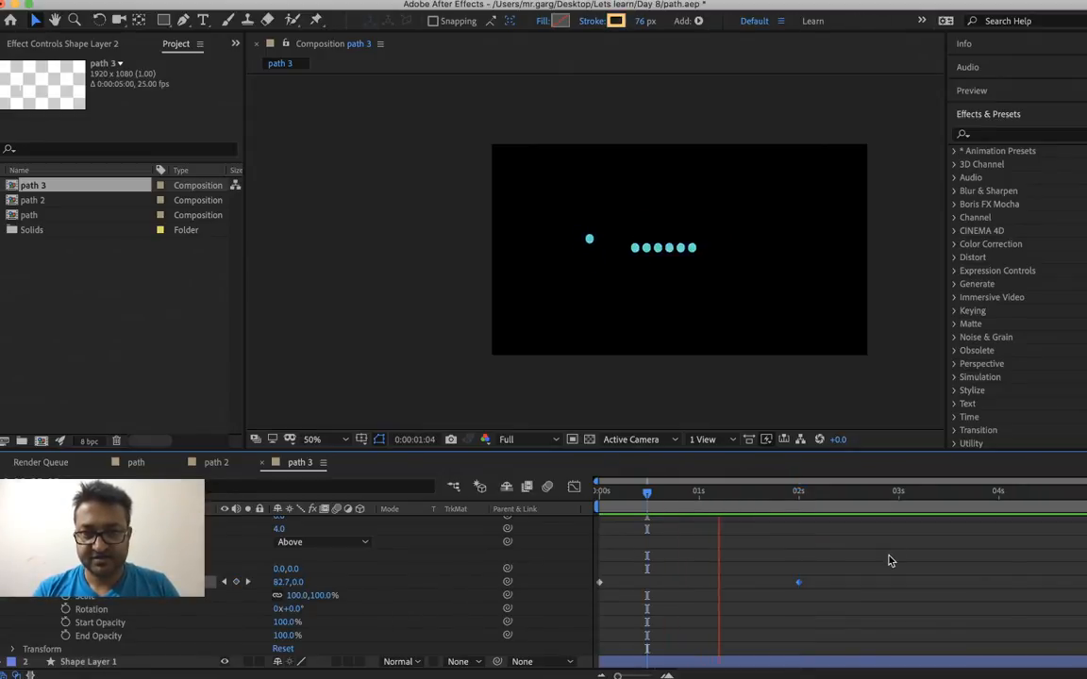
key(space)
Enable keyframing for the Repeater's End Opacity and Scale at 0:00:00:00
drag(782, 497, 465, 509)
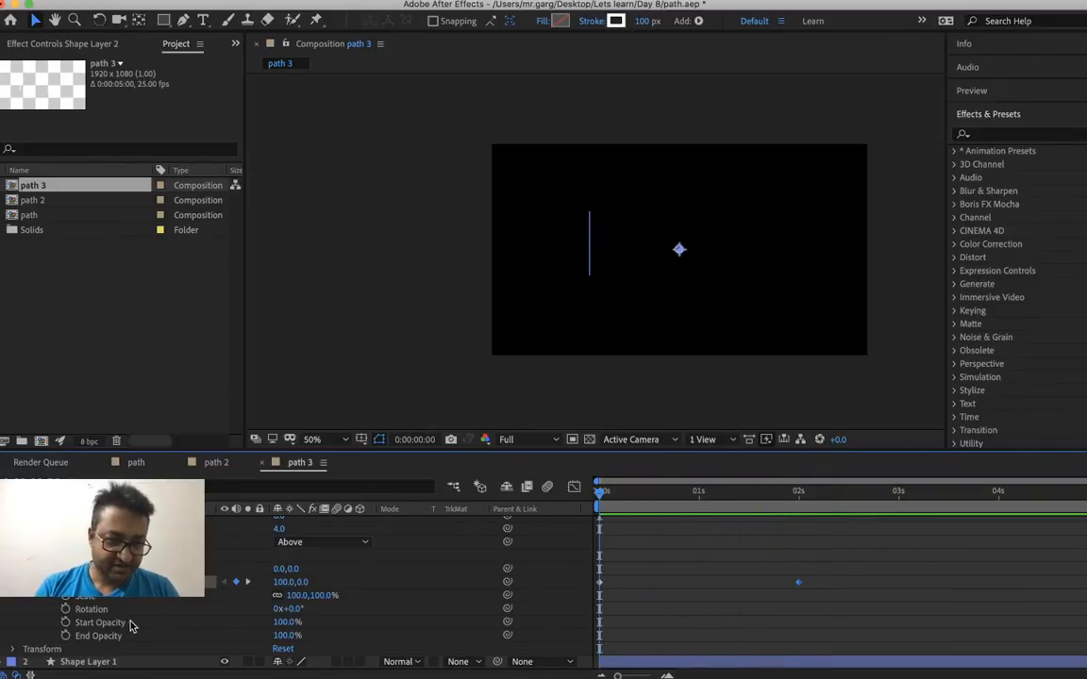
click(65, 636)
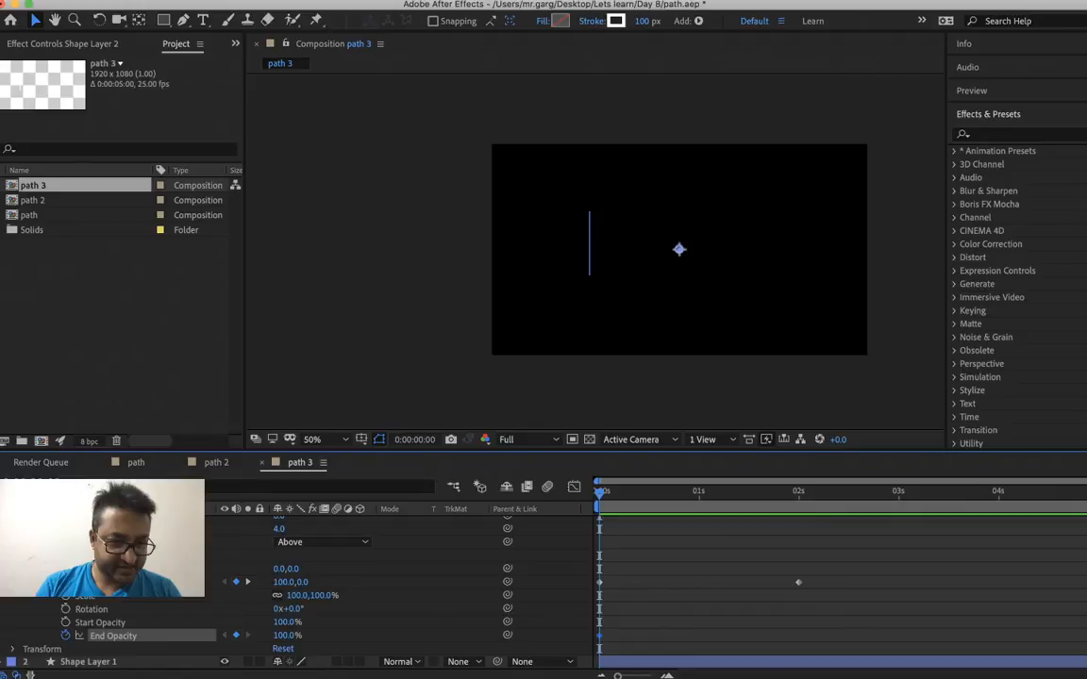
click(65, 599)
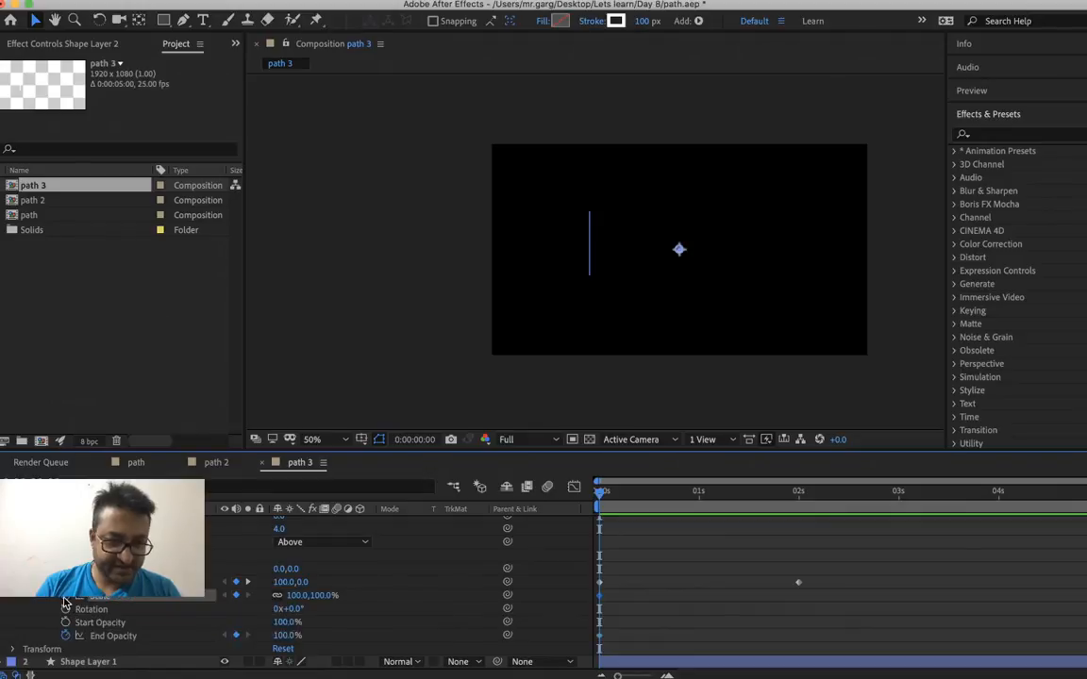
Try a Repeater Scale of 200% at 0:00:01:00 and check the dots at 0:00:00:10
click(699, 491)
right_click(299, 596)
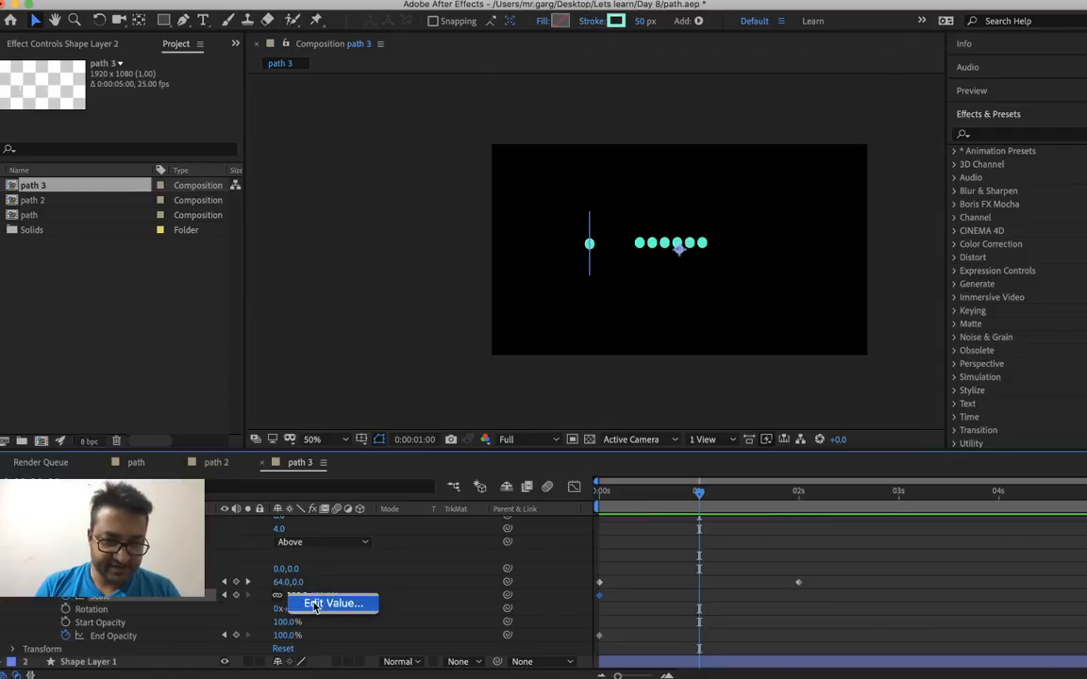
click(314, 602)
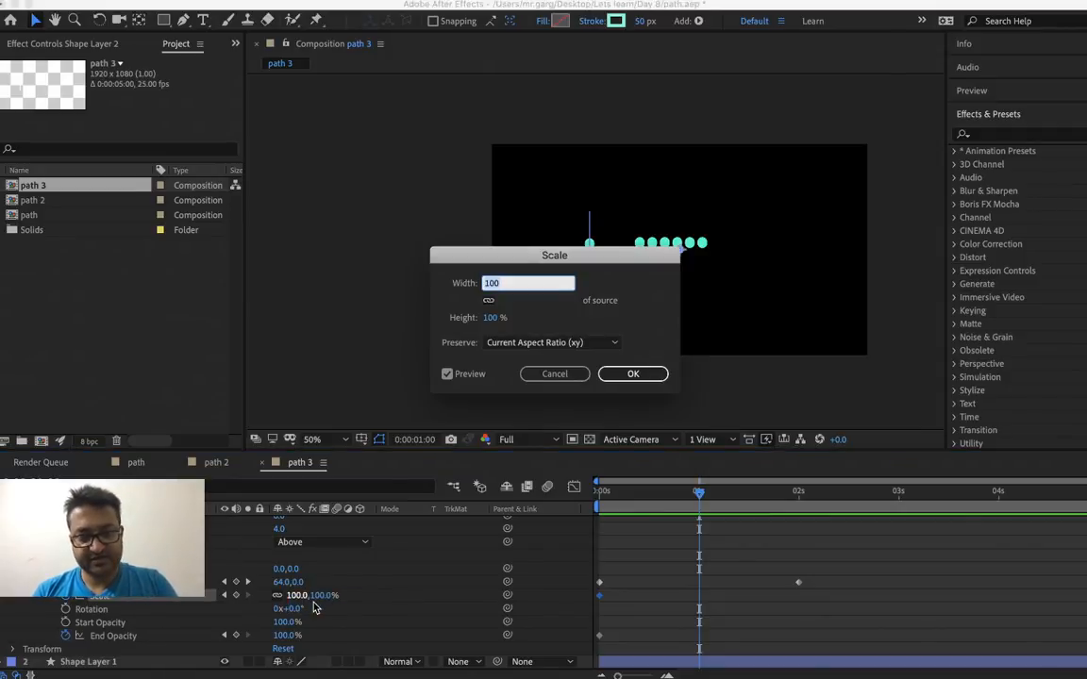
text(200)
key(Return)
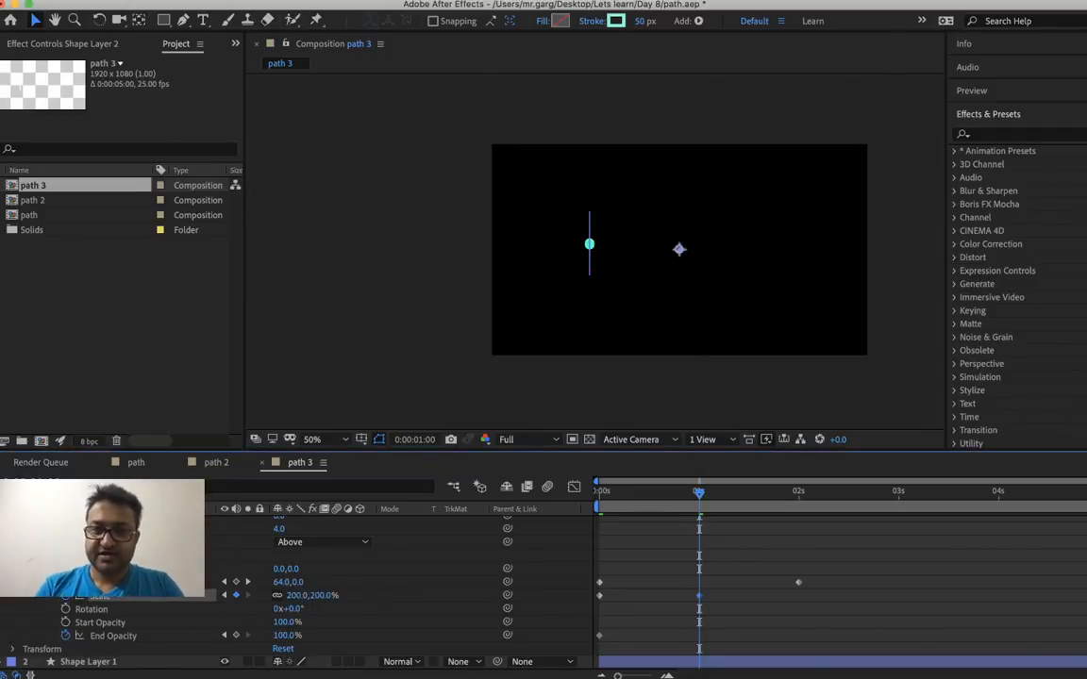
click(639, 491)
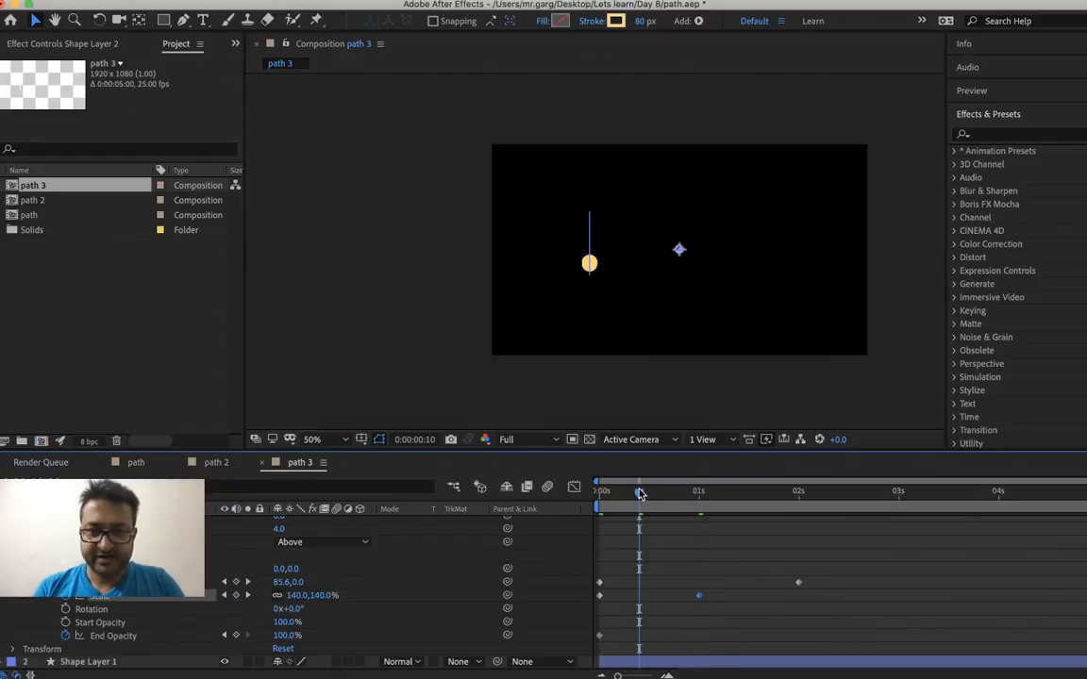
Set the Repeater's Scale to 112% at 0:00:01:00 and preview the animation from the start
mouse_move(639, 493)
mouse_down()
mouse_move(600, 493)
mouse_move(629, 495)
mouse_move(599, 513)
mouse_move(697, 514)
mouse_move(695, 530)
mouse_up()
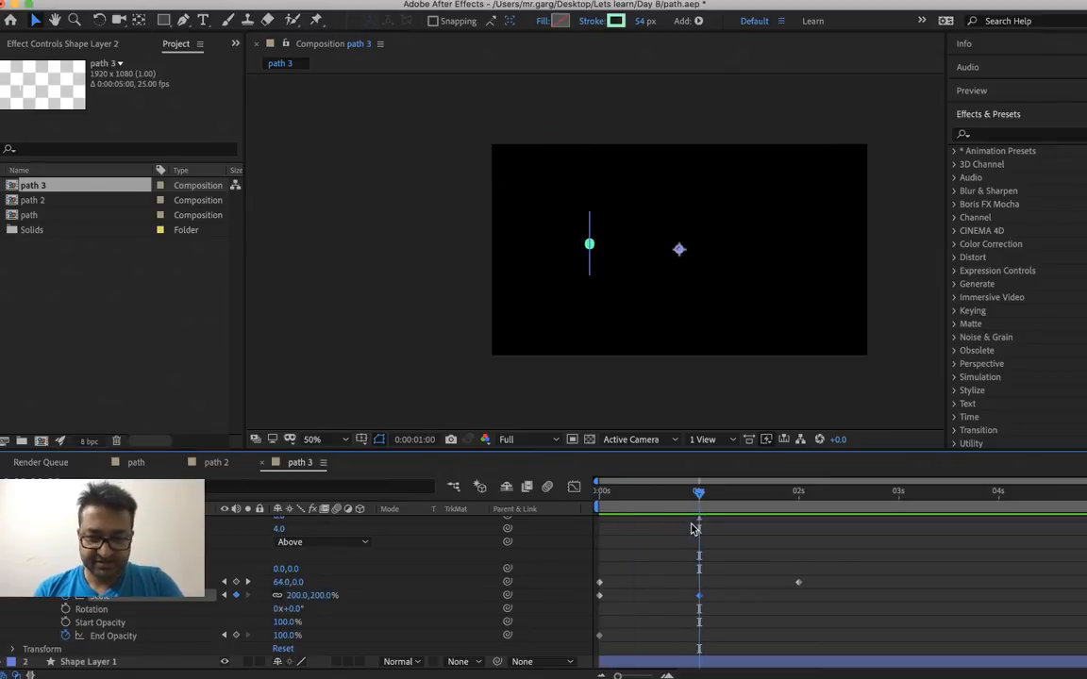
right_click(299, 597)
click(330, 604)
text(112)
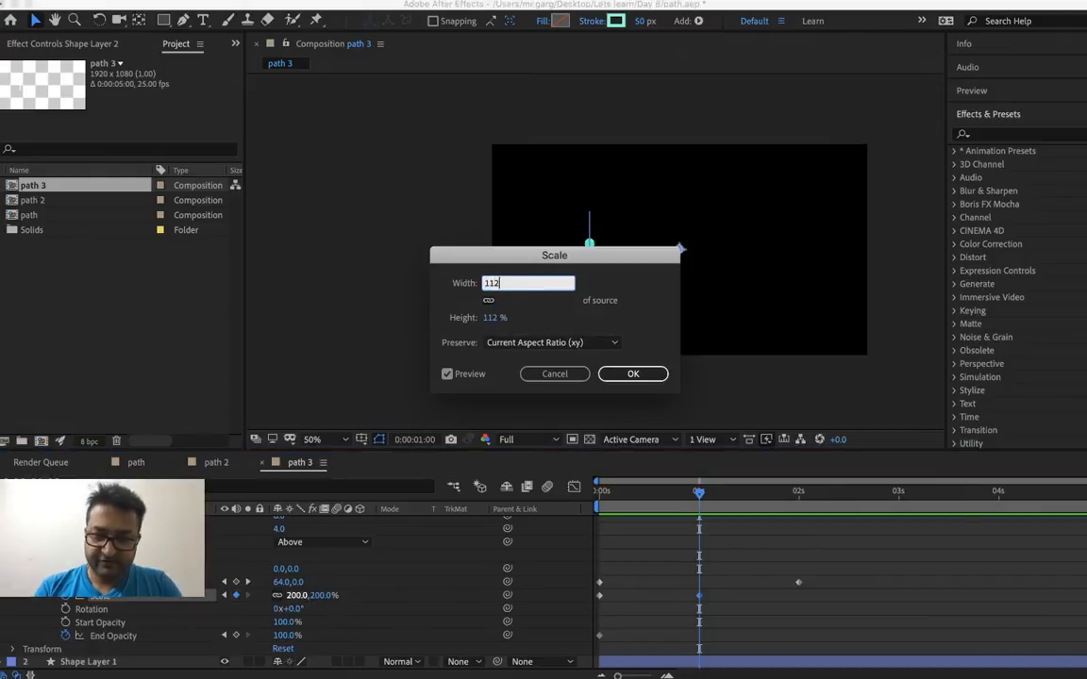
key(Return)
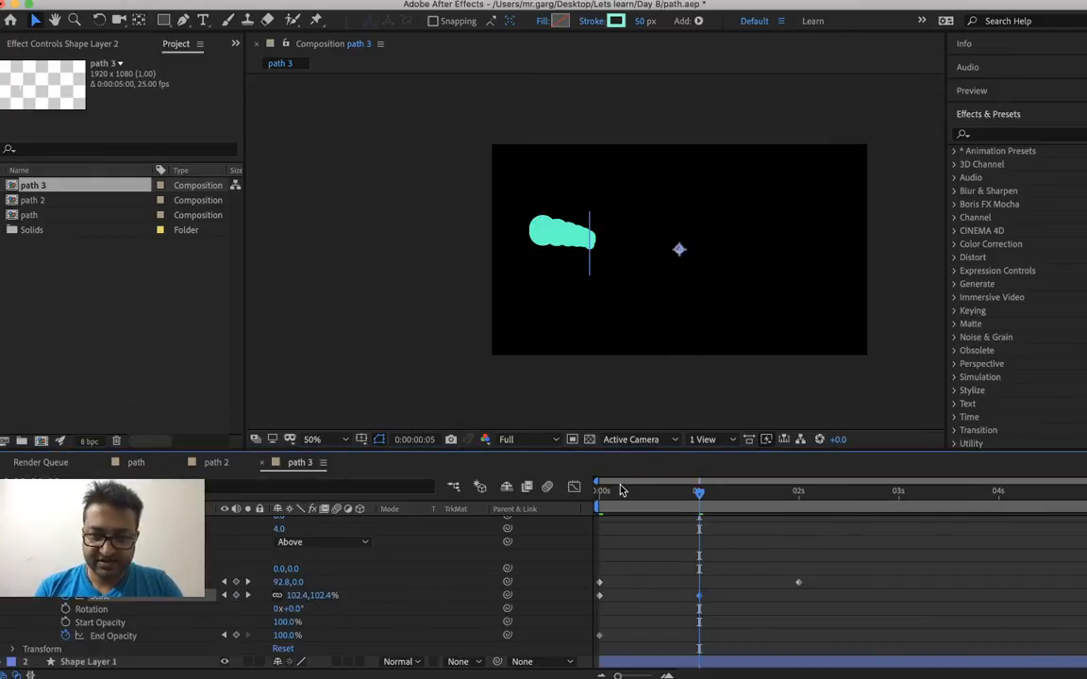
key(Home)
key(space)
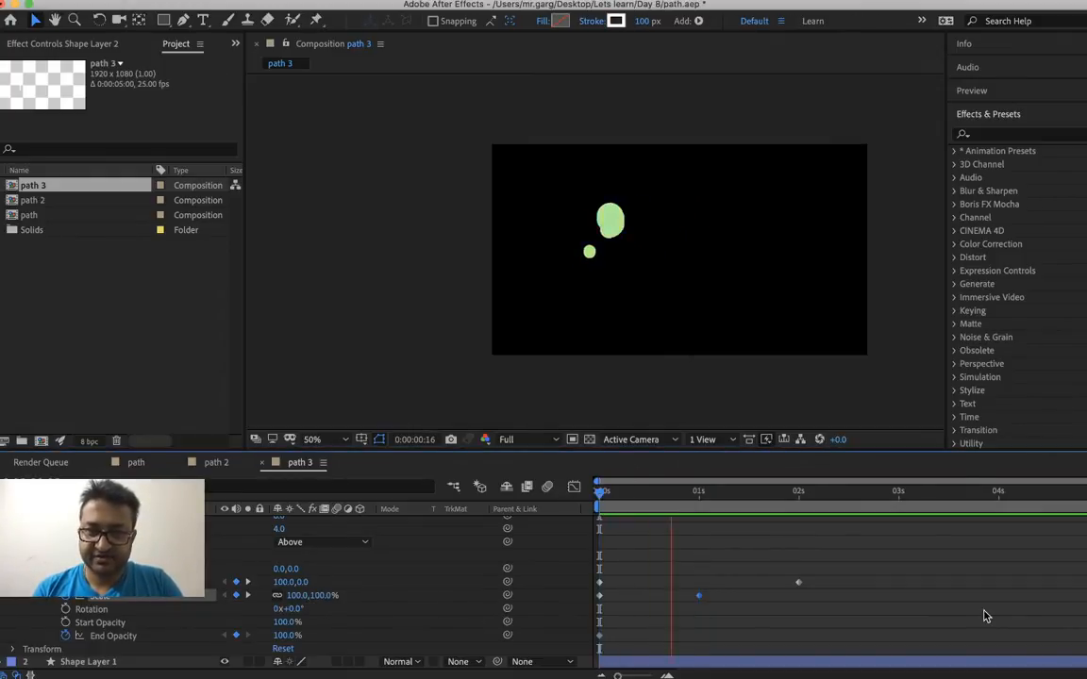
key(space)
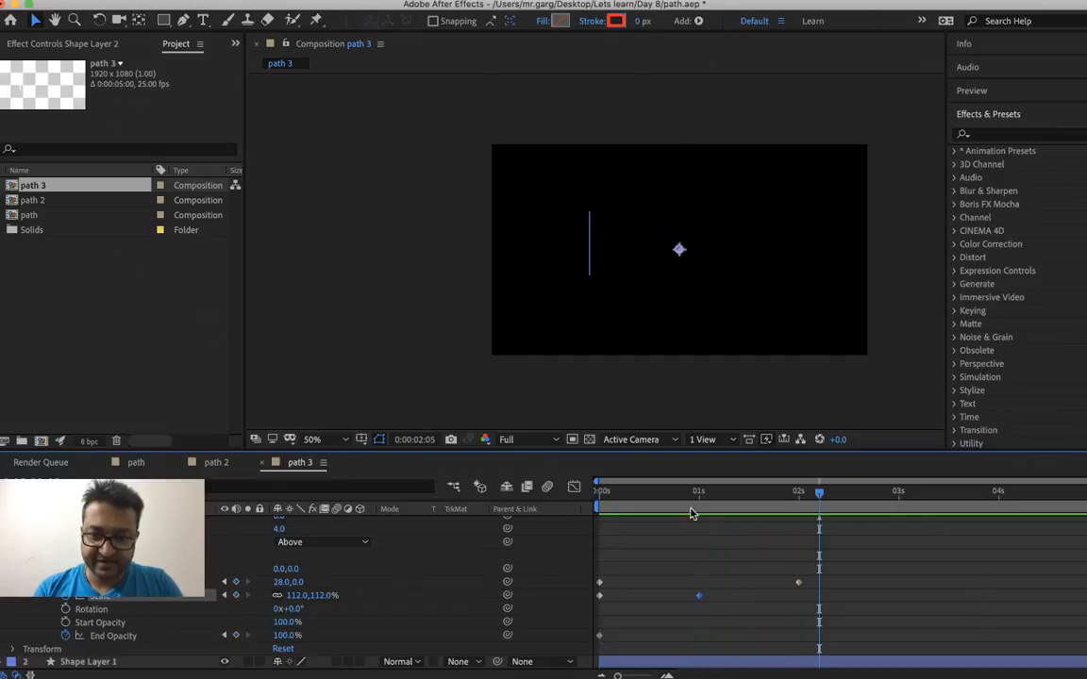
Set the Repeater's Scale to 100% at 0:00:02:00 and preview the animation from the start
drag(699, 494, 799, 527)
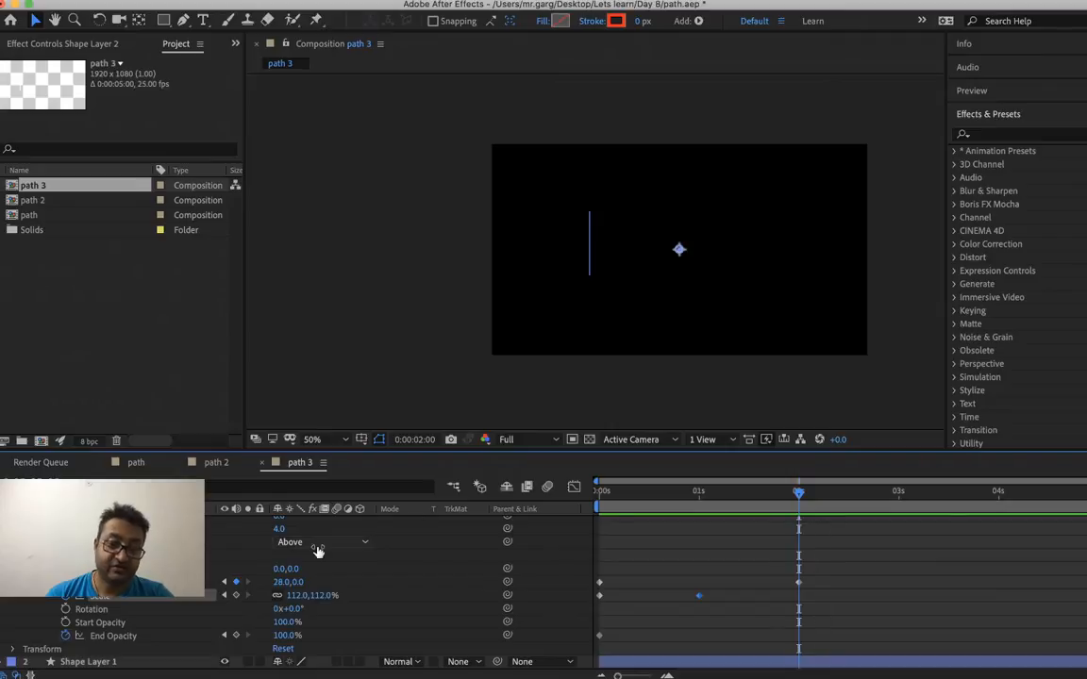
right_click(298, 597)
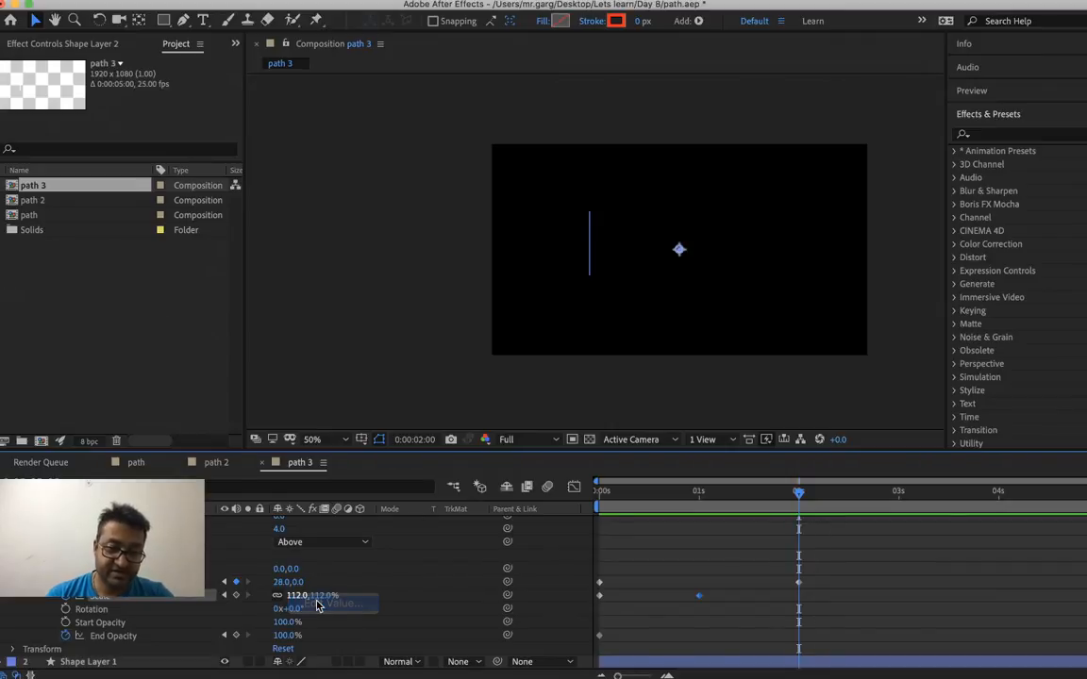
click(311, 543)
key(Return)
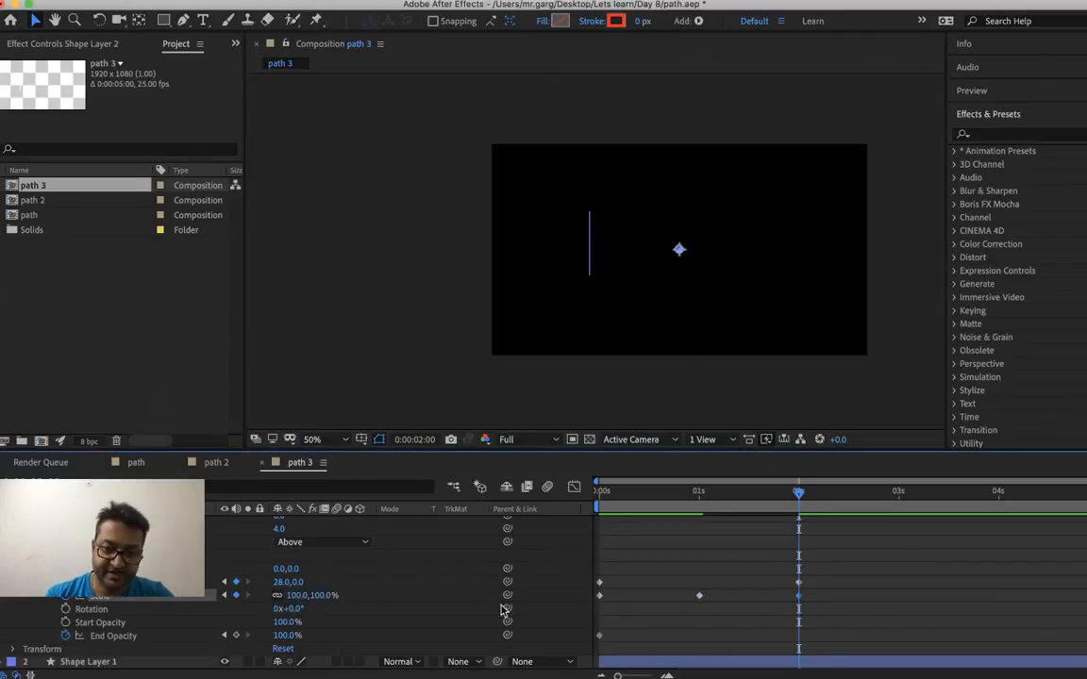
click(614, 495)
key(space)
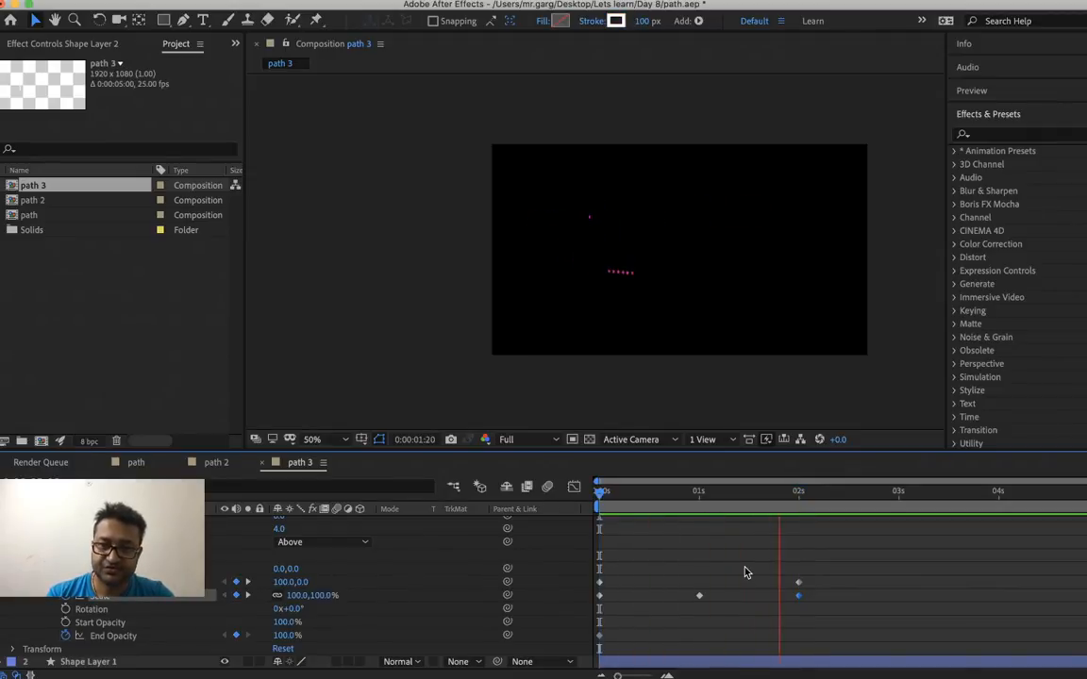
key(space)
drag(622, 496, 583, 510)
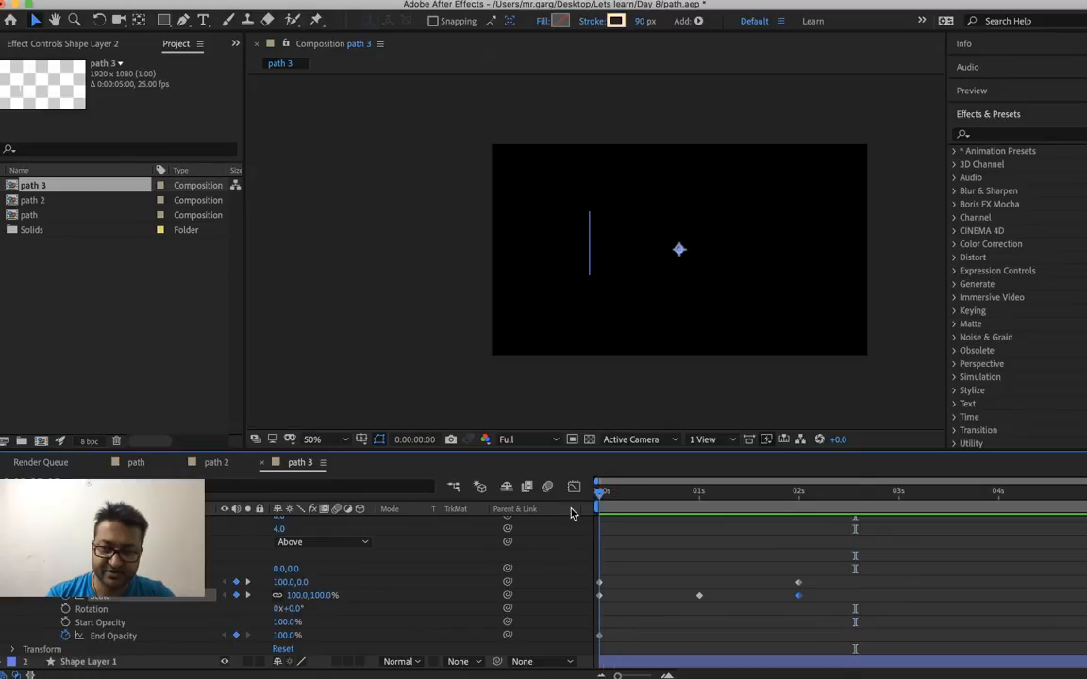
key(space)
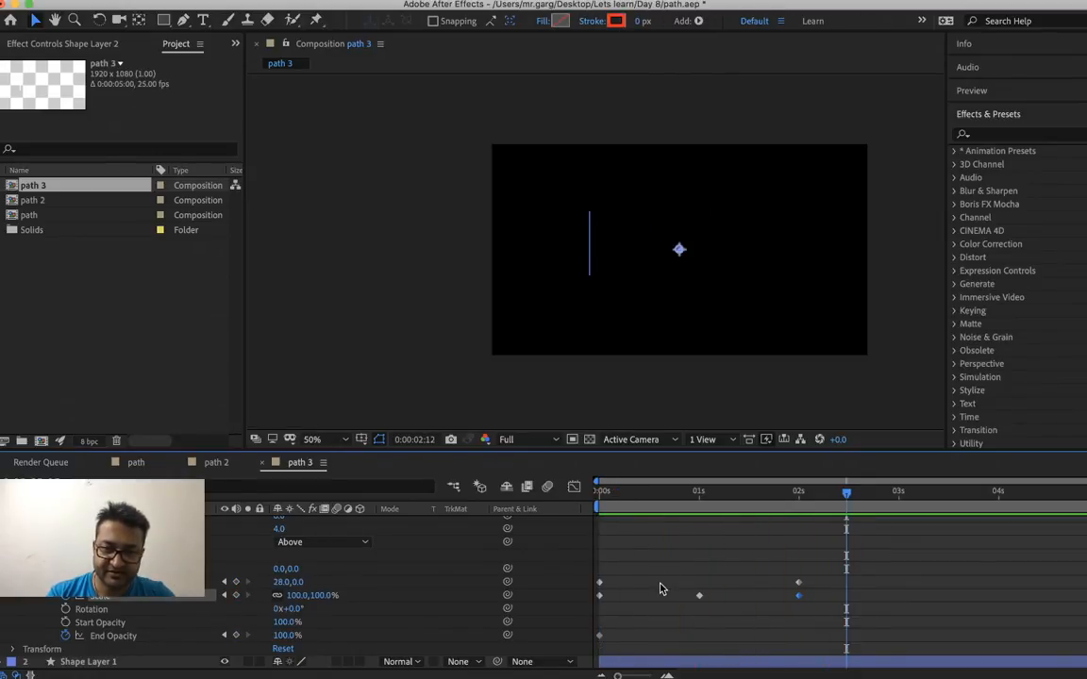
Apply Easy Ease to all three of the Repeater's Scale keyframes
right_click(182, 600)
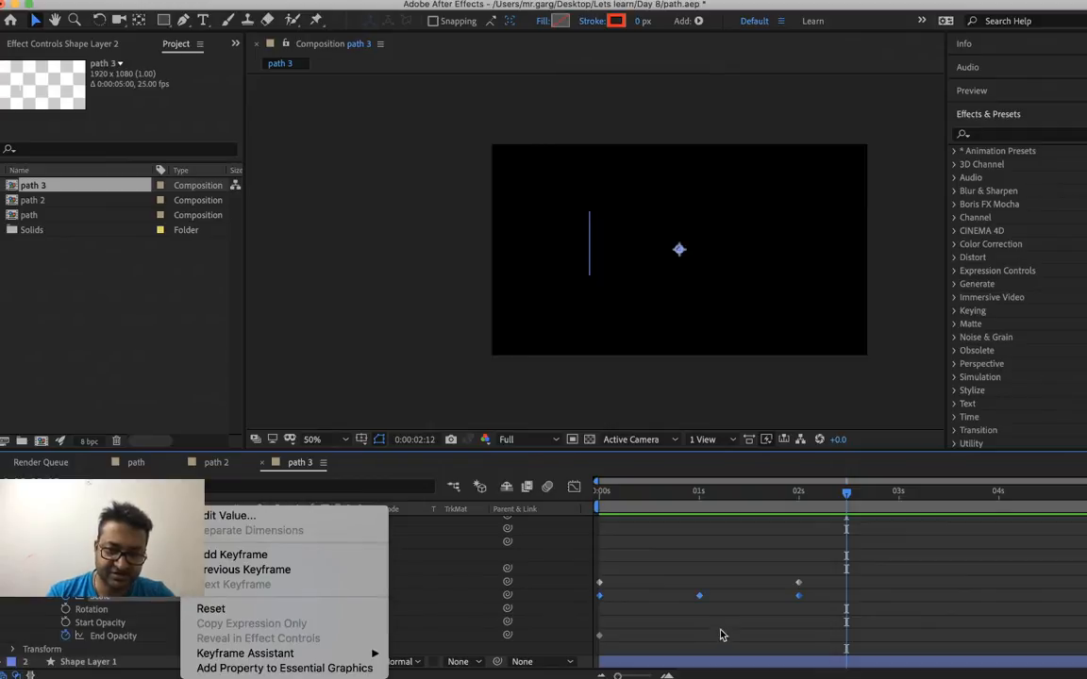
click(699, 597)
right_click(700, 598)
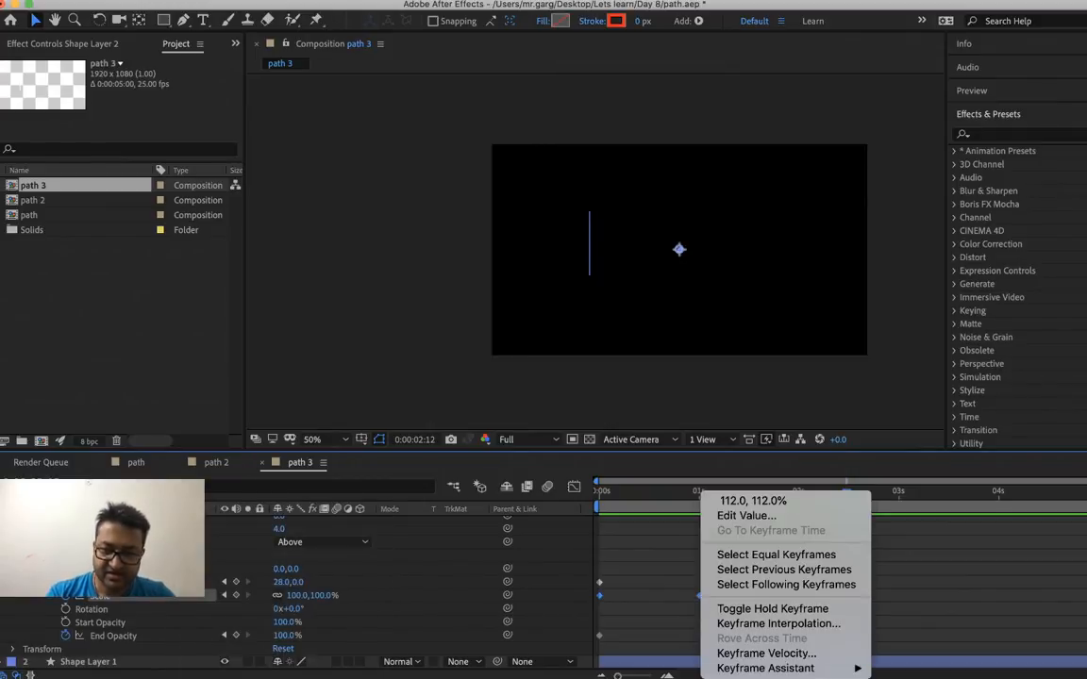
mouse_move(755, 667)
click(904, 582)
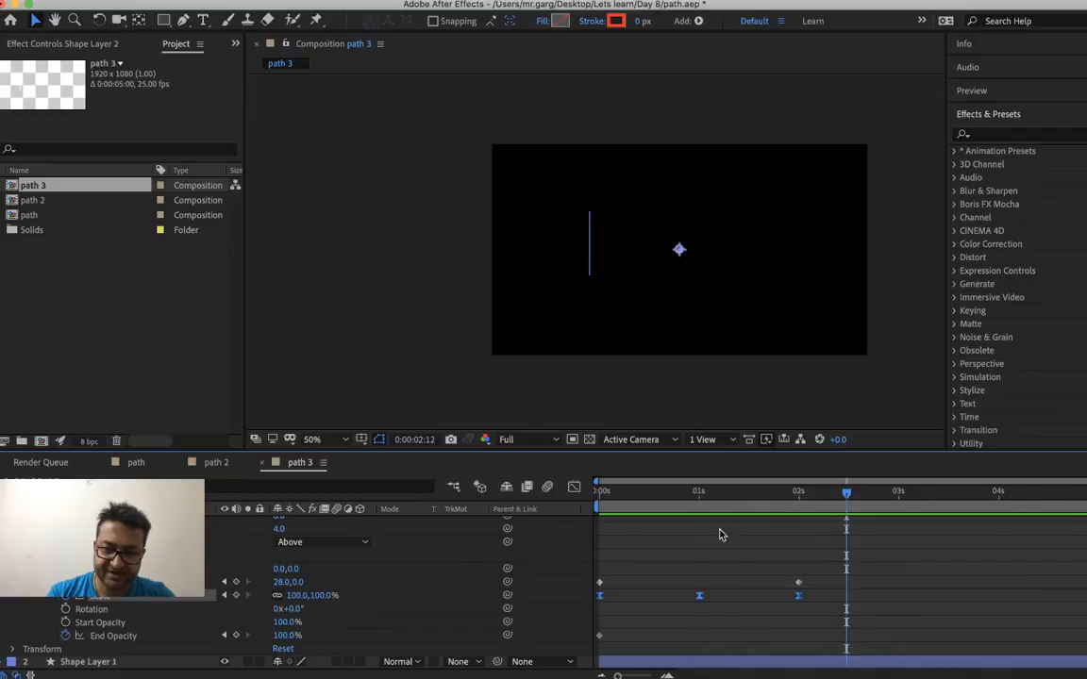
Preview the eased Repeater animation several times from the start of the composition
click(613, 492)
key(space)
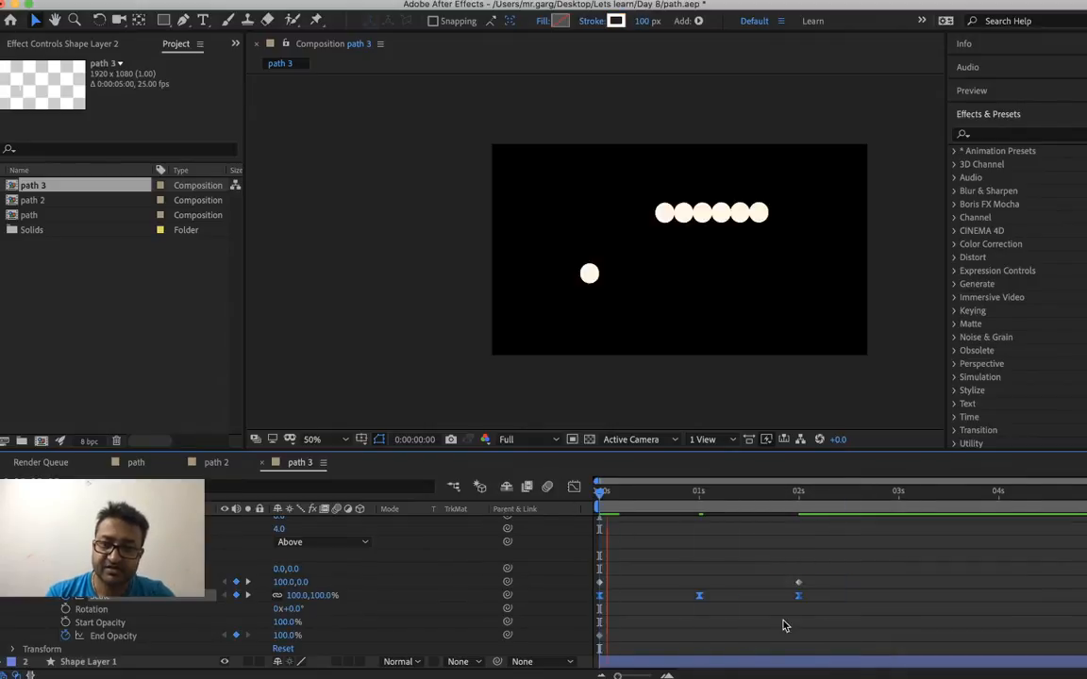
key(space)
click(608, 493)
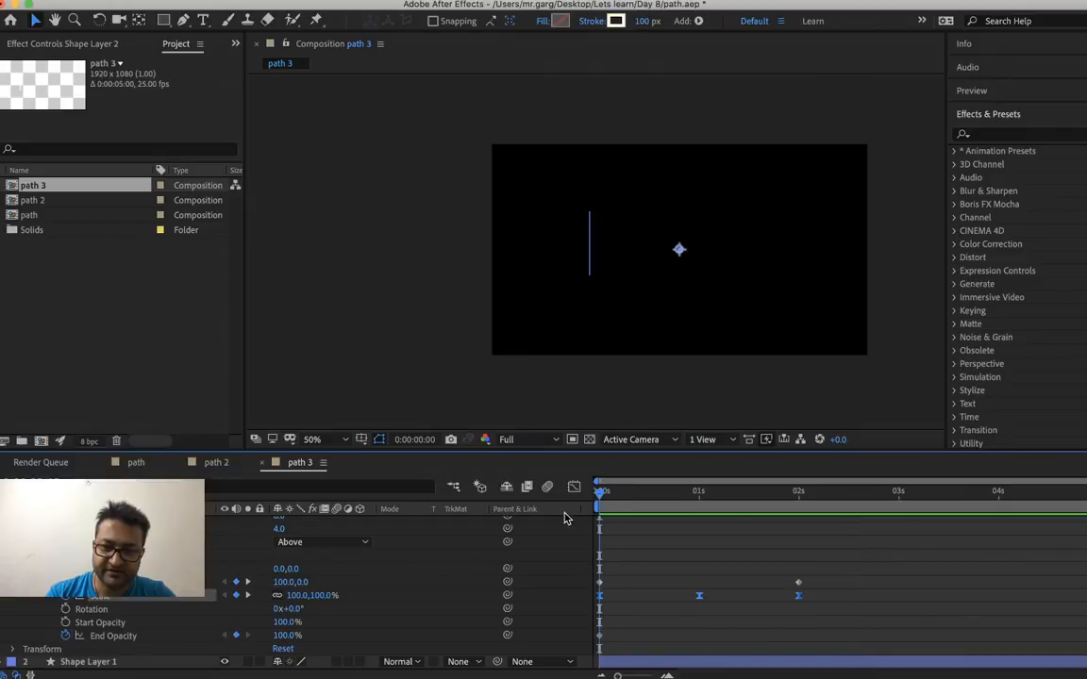
key(space)
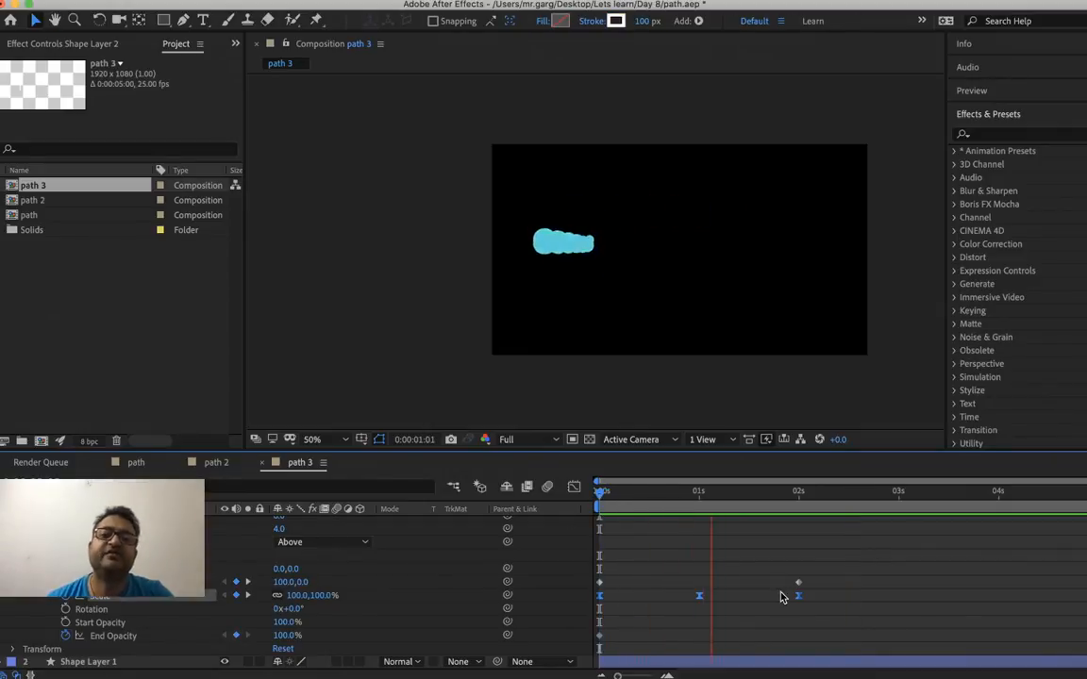
key(space)
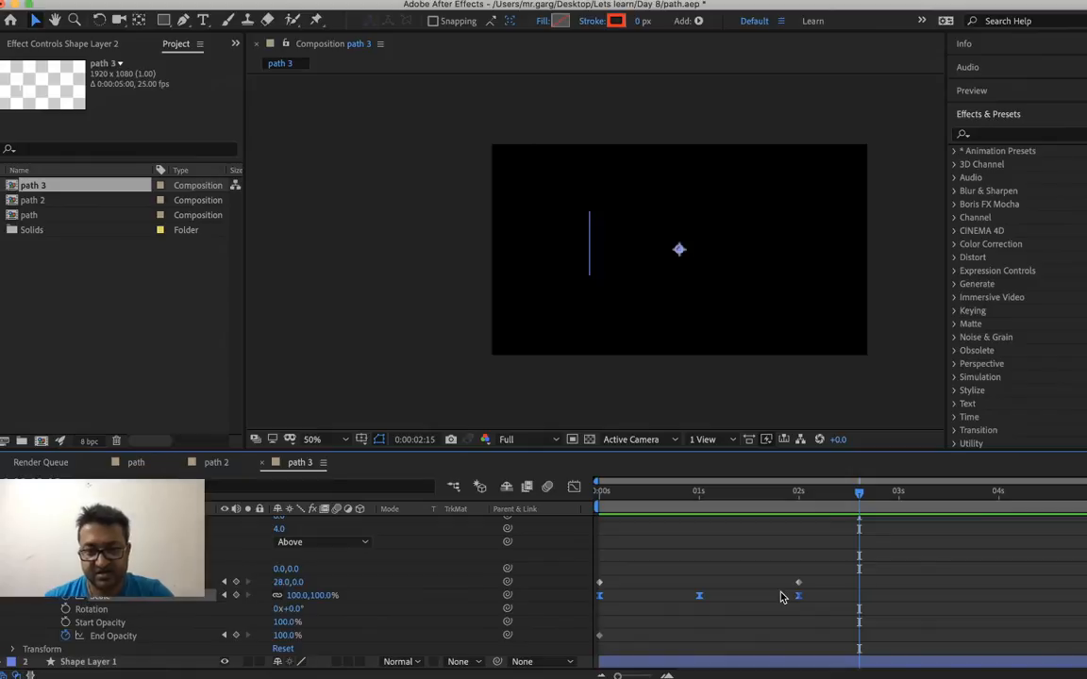
drag(619, 494, 554, 519)
key(space)
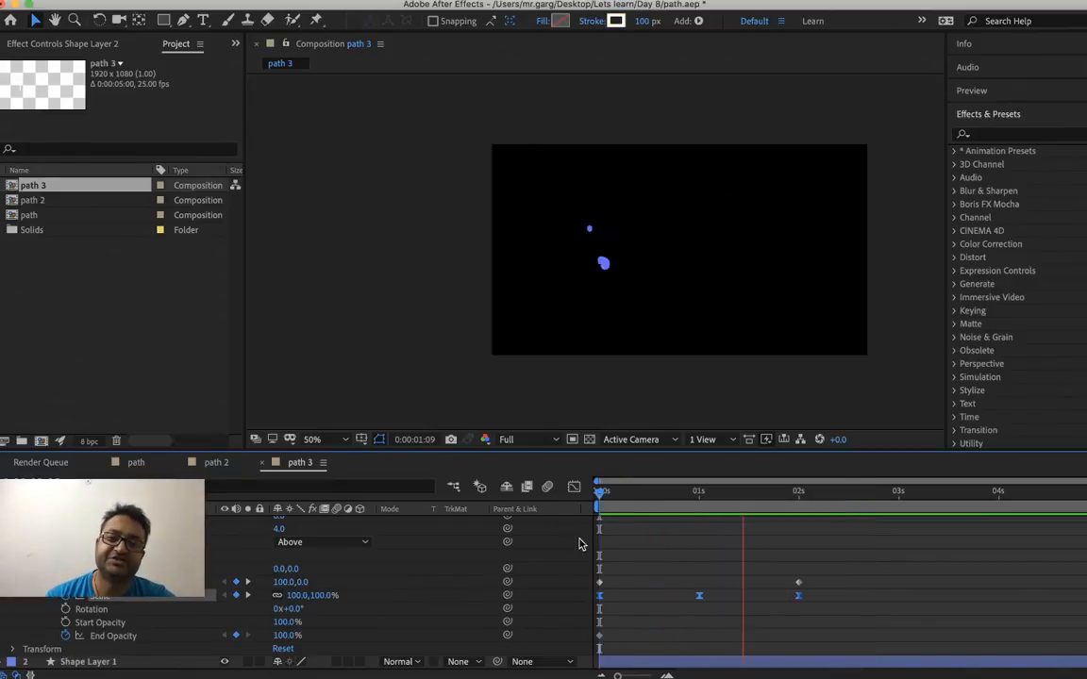
key(space)
key(v)
click(643, 495)
key(space)
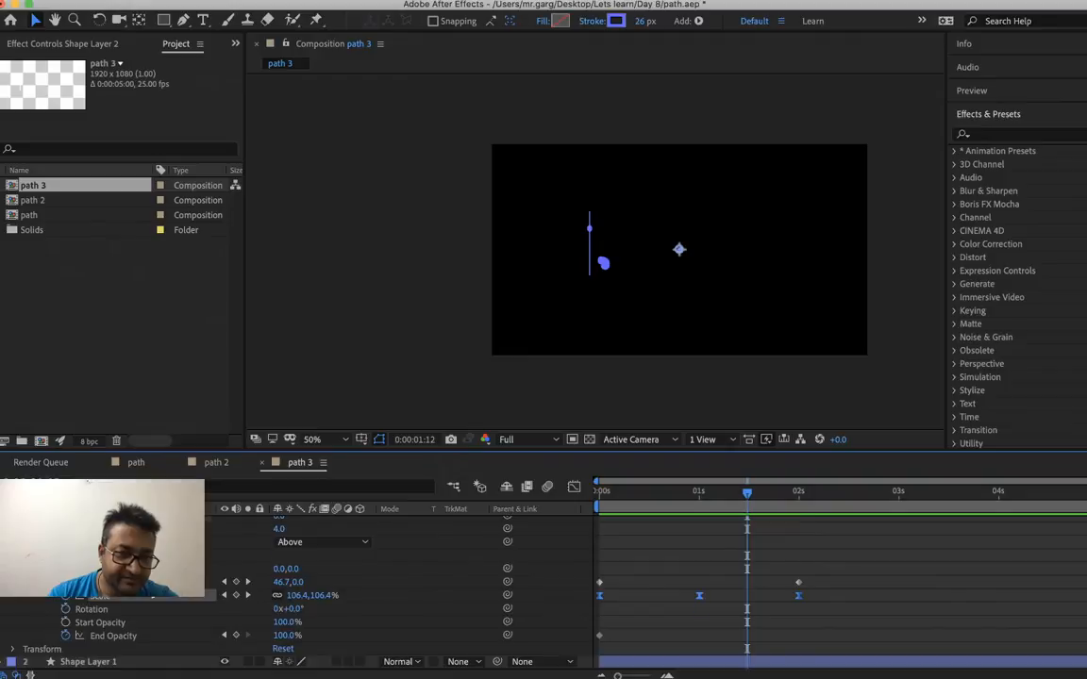
Review the shape and Repeater properties of the duplicated dot layer and scrub the time to 0:00:02:02
scroll(75, 638, up, 3)
scroll(75, 623, down, 4)
scroll(75, 623, up, 3)
scroll(151, 593, up, 2)
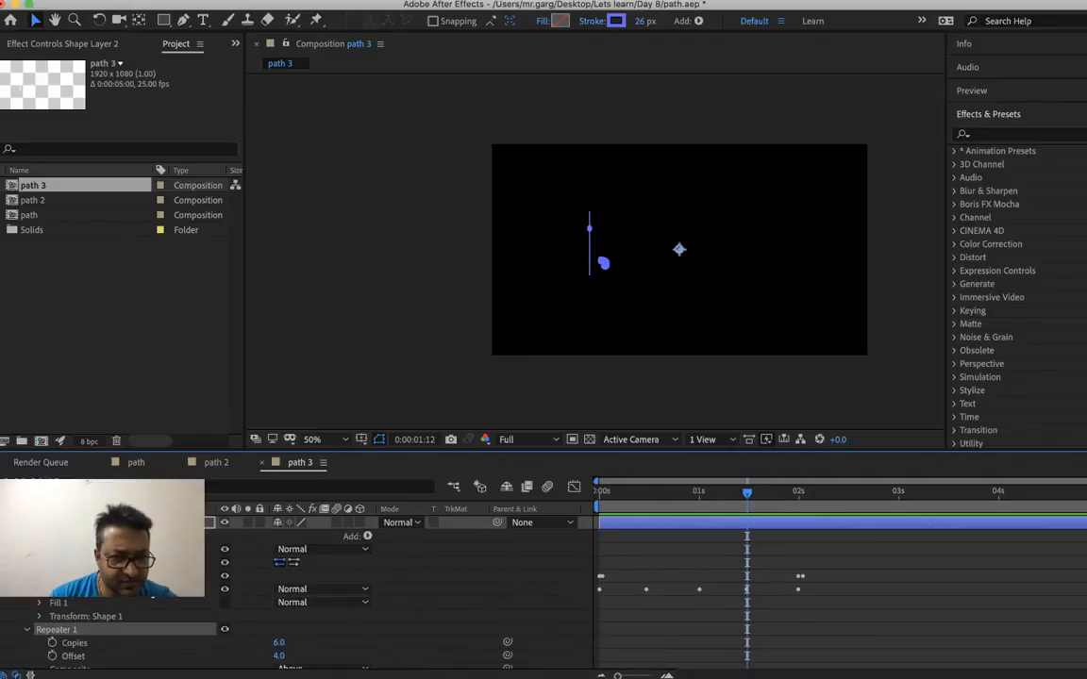
scroll(151, 593, down, 1)
scroll(151, 593, up, 1)
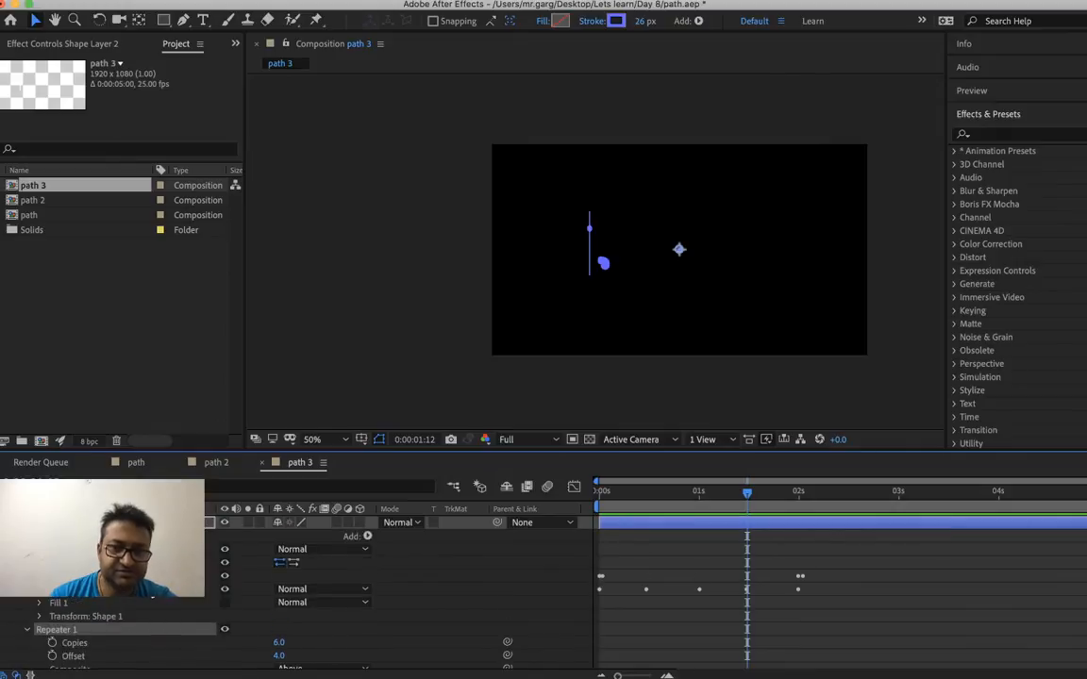
mouse_move(636, 503)
mouse_down()
mouse_move(585, 508)
mouse_move(687, 495)
mouse_move(807, 500)
mouse_up()
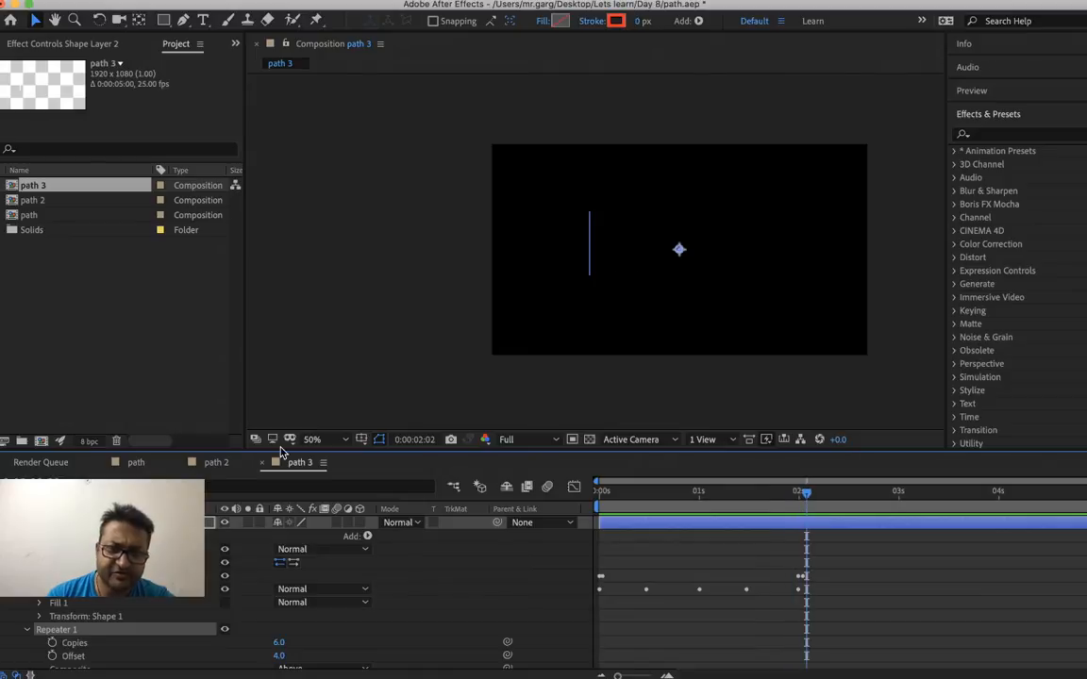
Switch to the path 2 composition and return its time to 0:00:00:00
click(216, 462)
drag(622, 497, 596, 486)
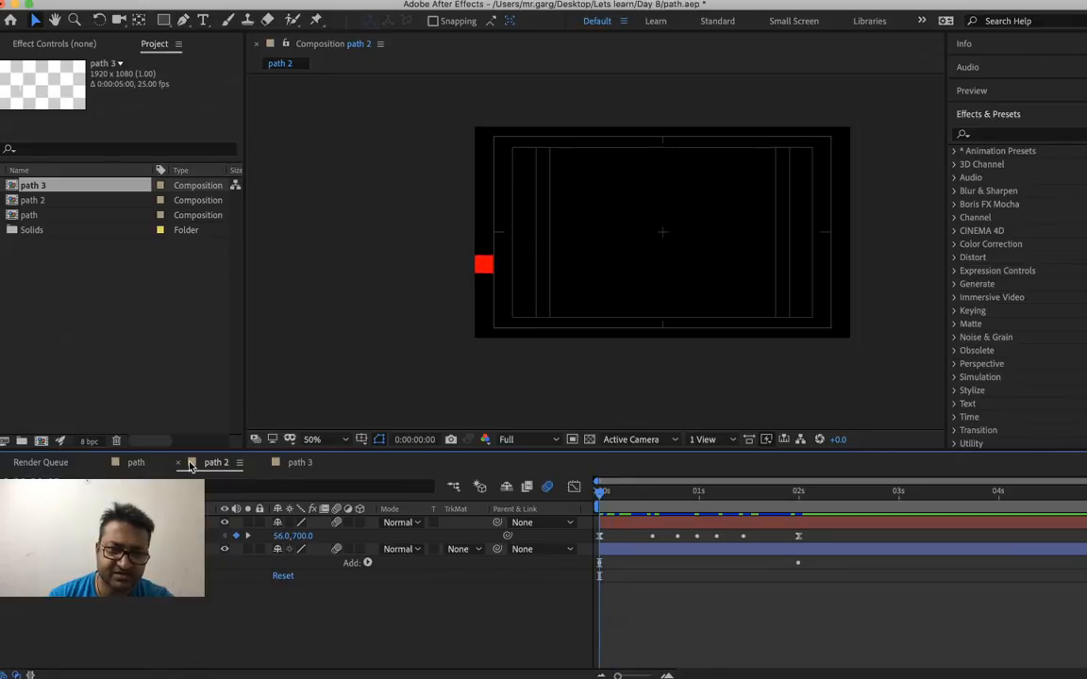
click(311, 463)
drag(630, 496, 679, 502)
key(ctrl+y)
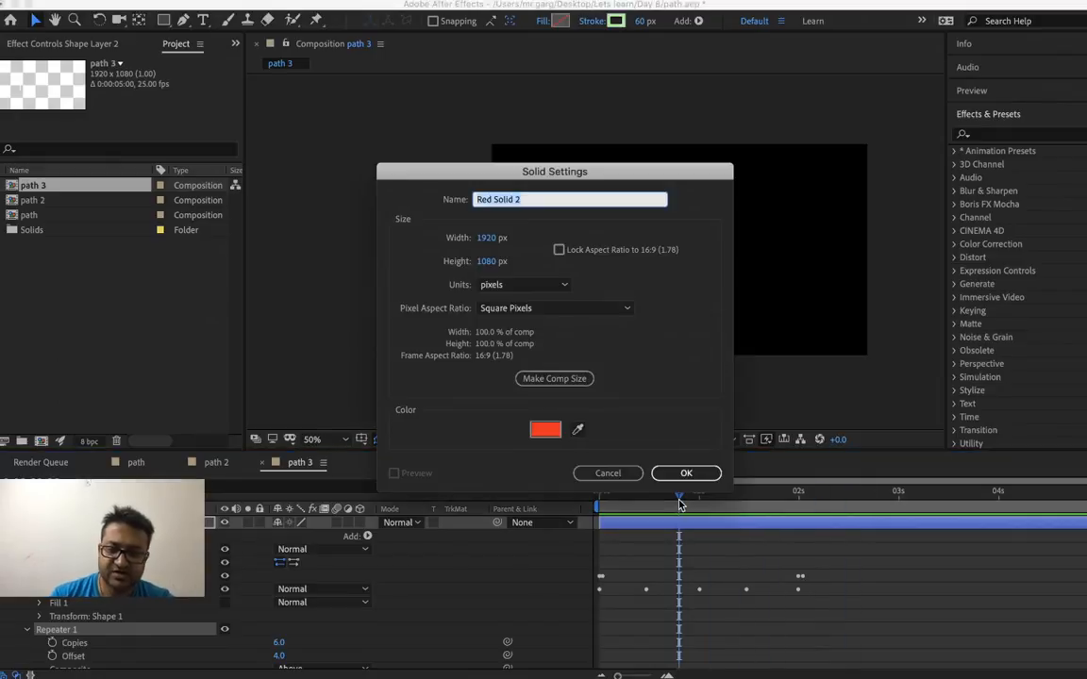
key(Return)
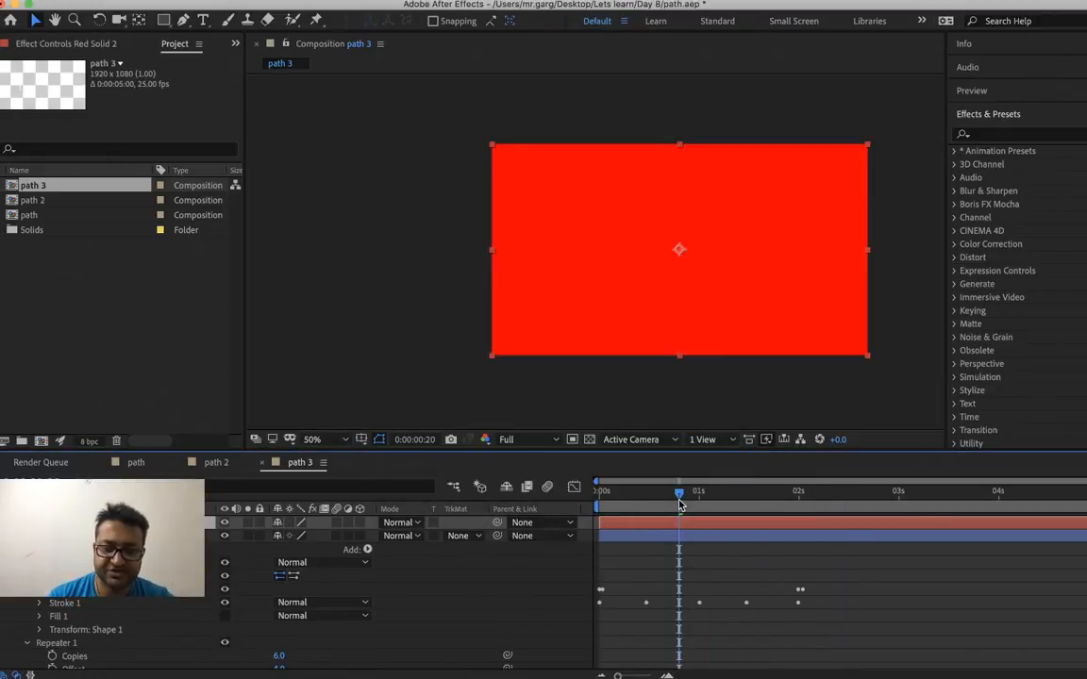
key(super+z)
Create a new composition with default settings and, with safe-area guides shown, draw a centred unfilled square with a white 20 px stroke
key(super+n)
key(Return)
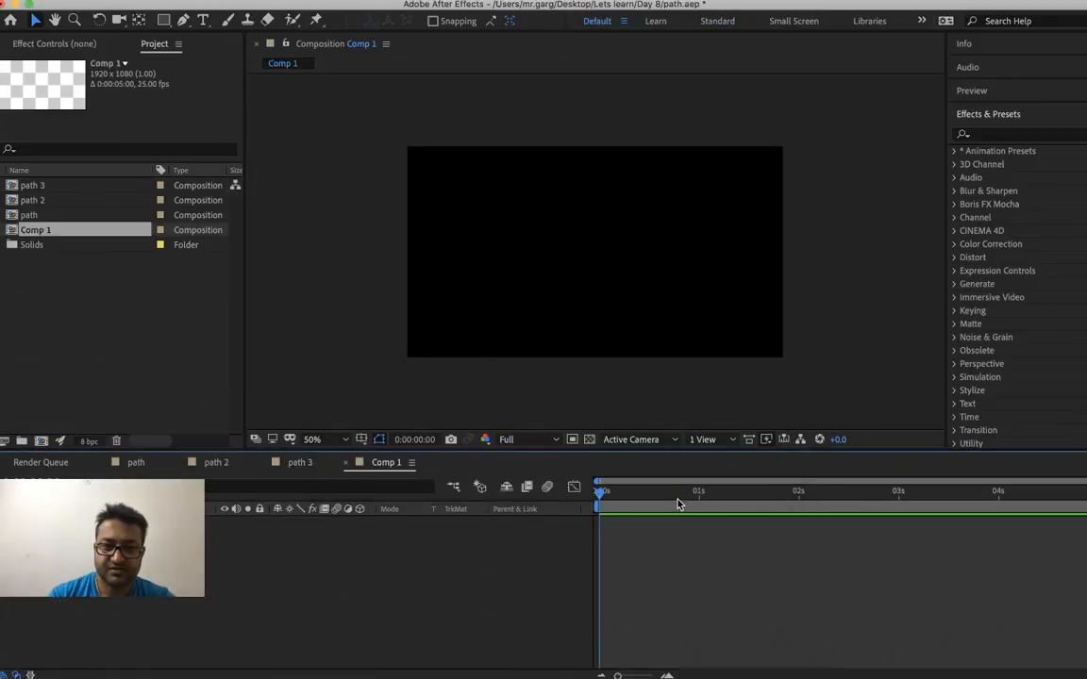
key(q)
key(apostrophe)
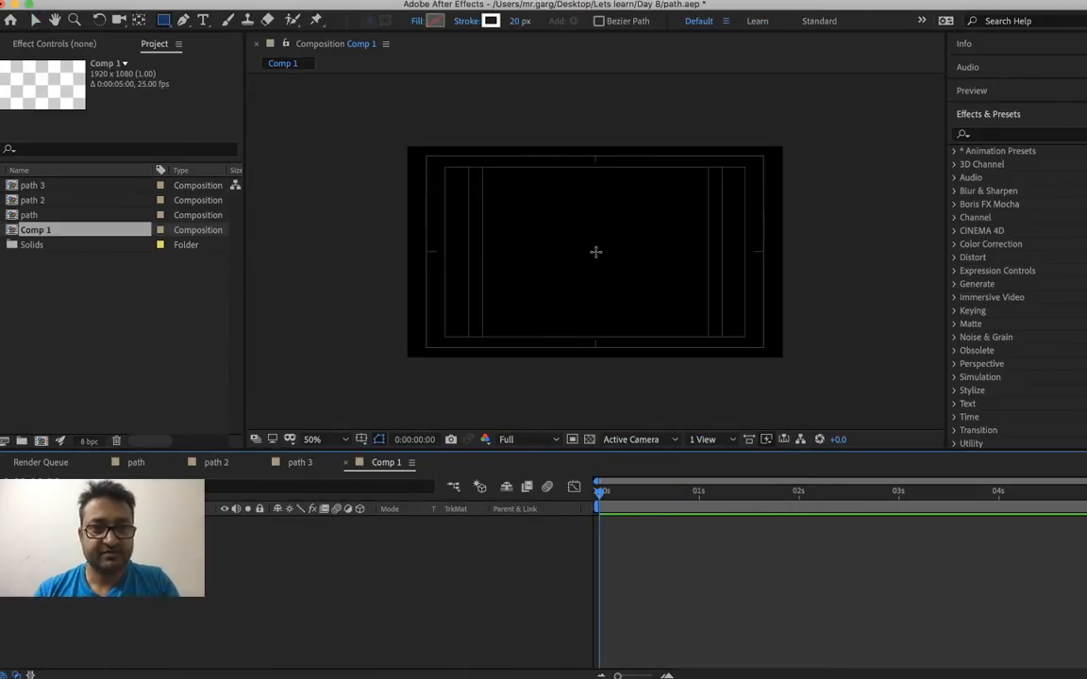
mouse_move(596, 251)
mouse_down()
mouse_move(616, 252)
mouse_move(670, 327)
mouse_move(653, 309)
mouse_up()
click(667, 584)
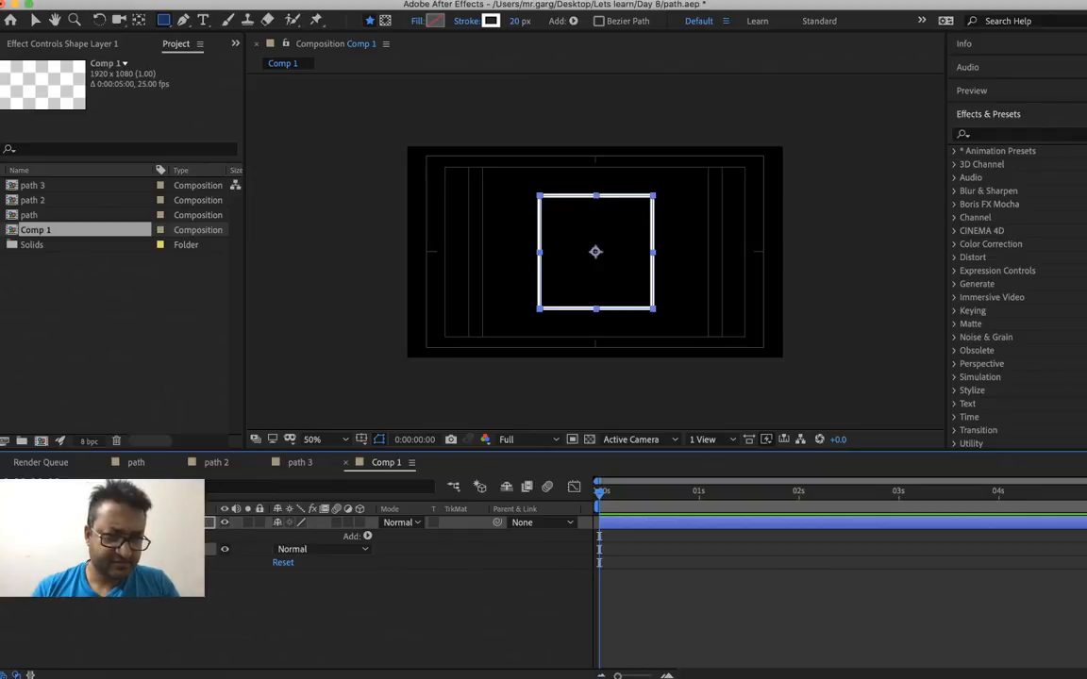
Set the square's stroke to Round Cap line ends and Round Join corners
click(25, 550)
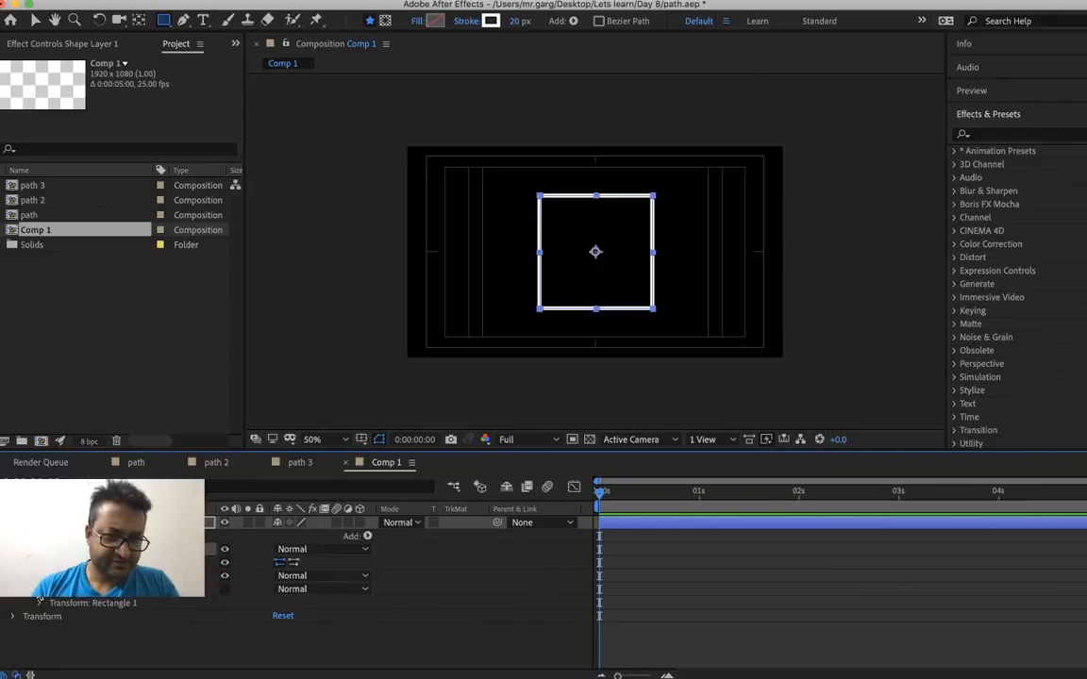
click(39, 576)
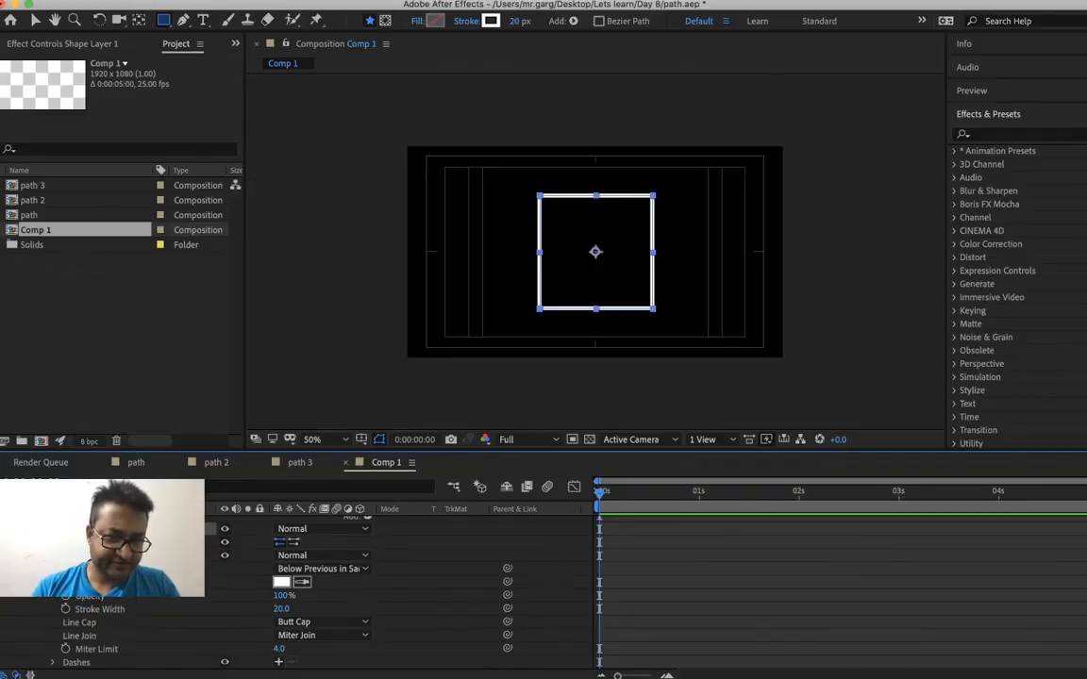
scroll(146, 639, down, 2)
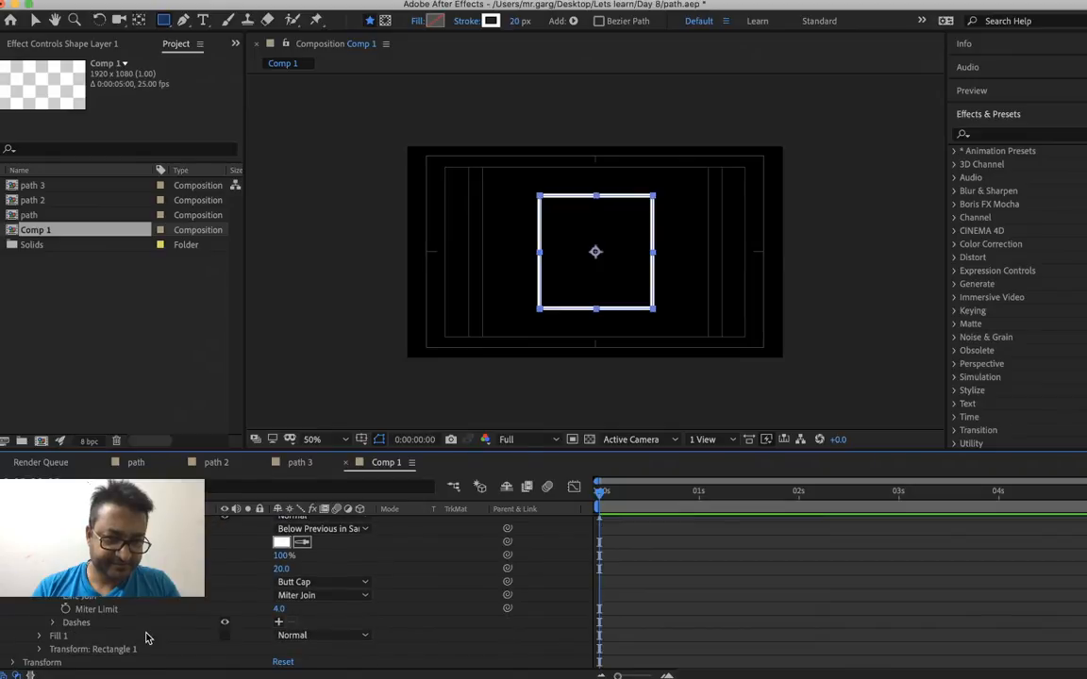
click(302, 583)
click(317, 612)
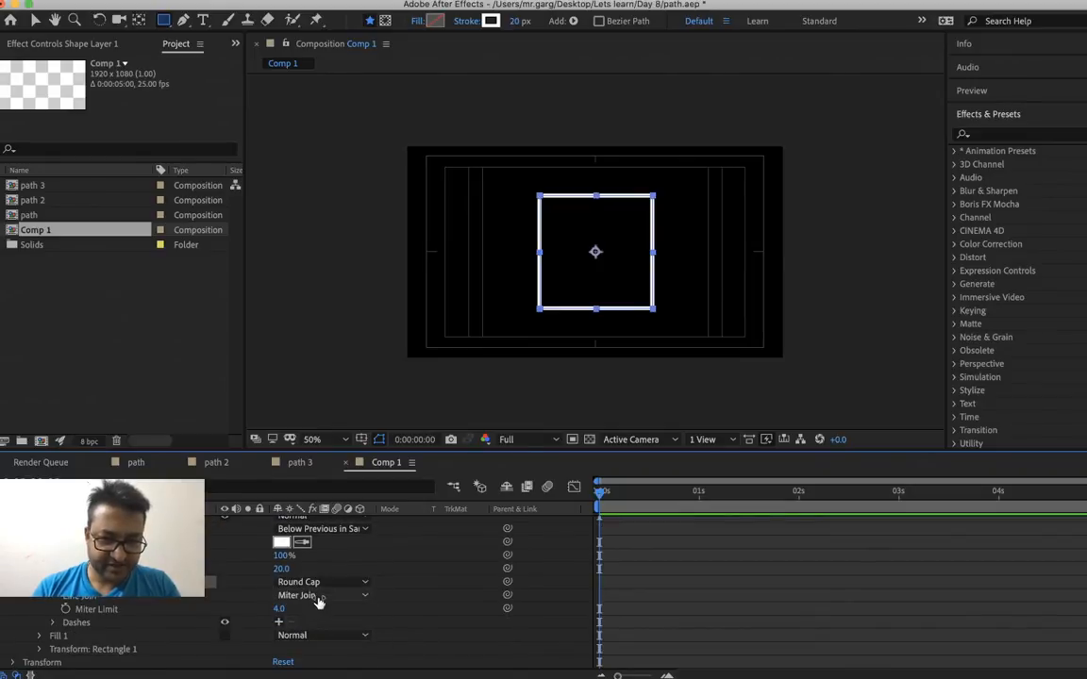
click(317, 597)
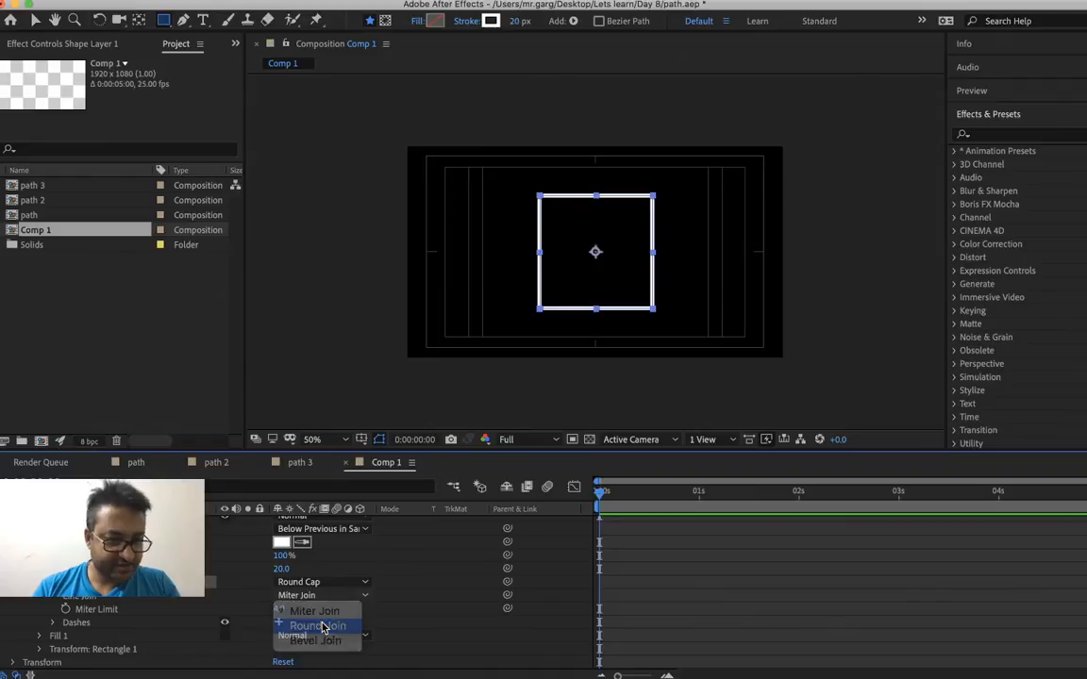
click(319, 627)
Add a dash and a gap to the square's stroke and set the gap to 40
click(281, 624)
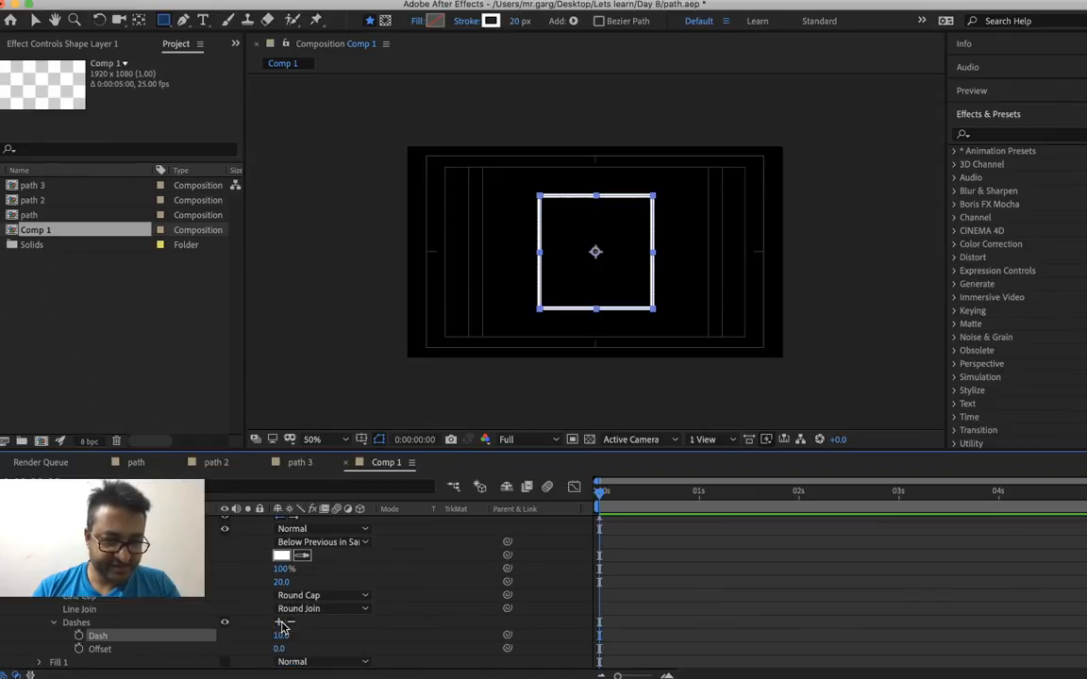
scroll(281, 613, down, 2)
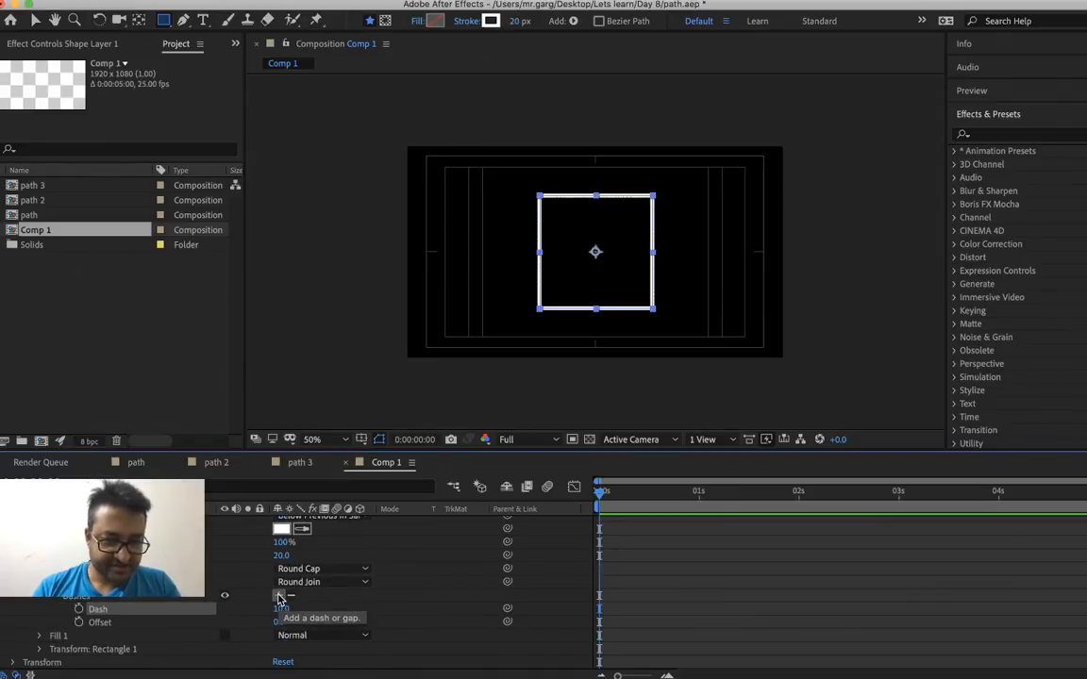
click(279, 596)
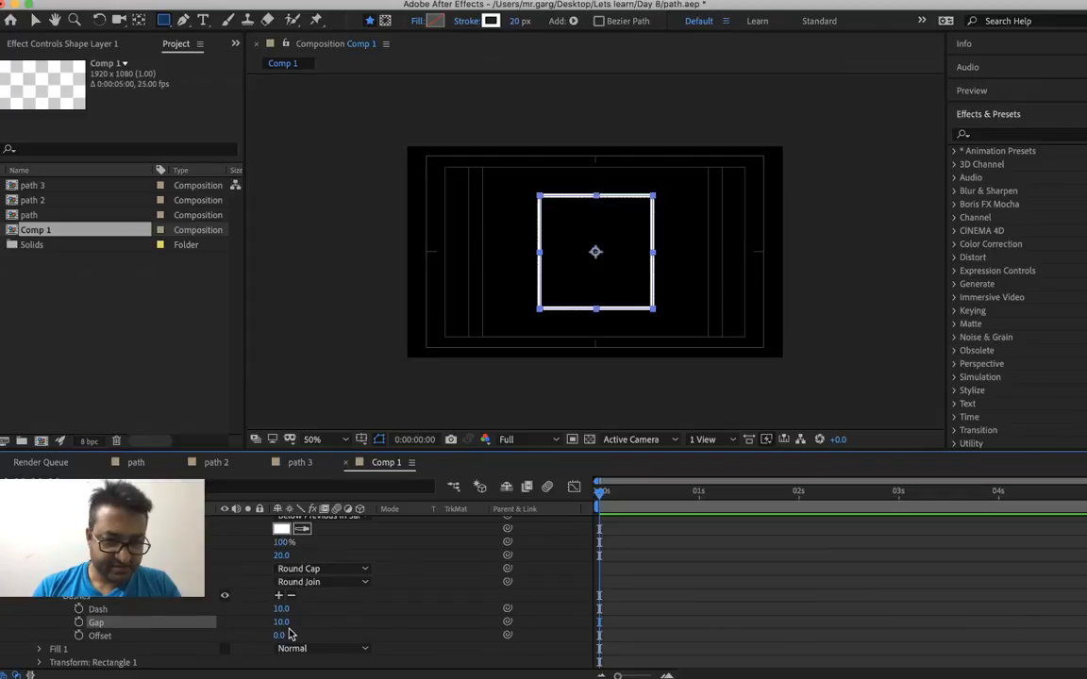
right_click(288, 630)
click(319, 630)
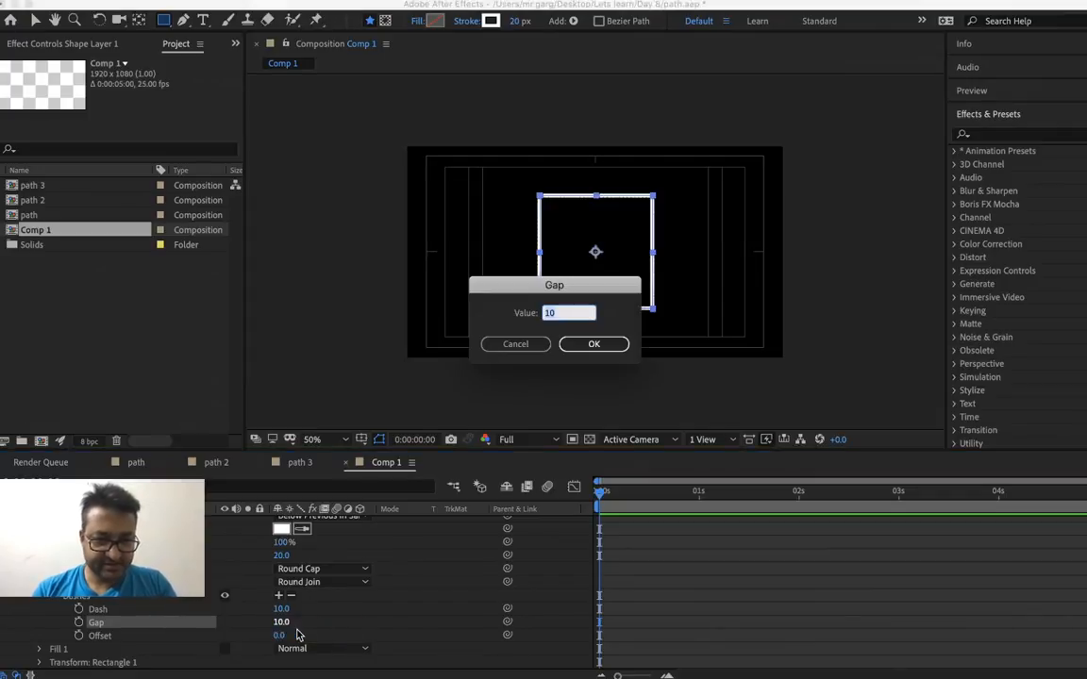
text(40)
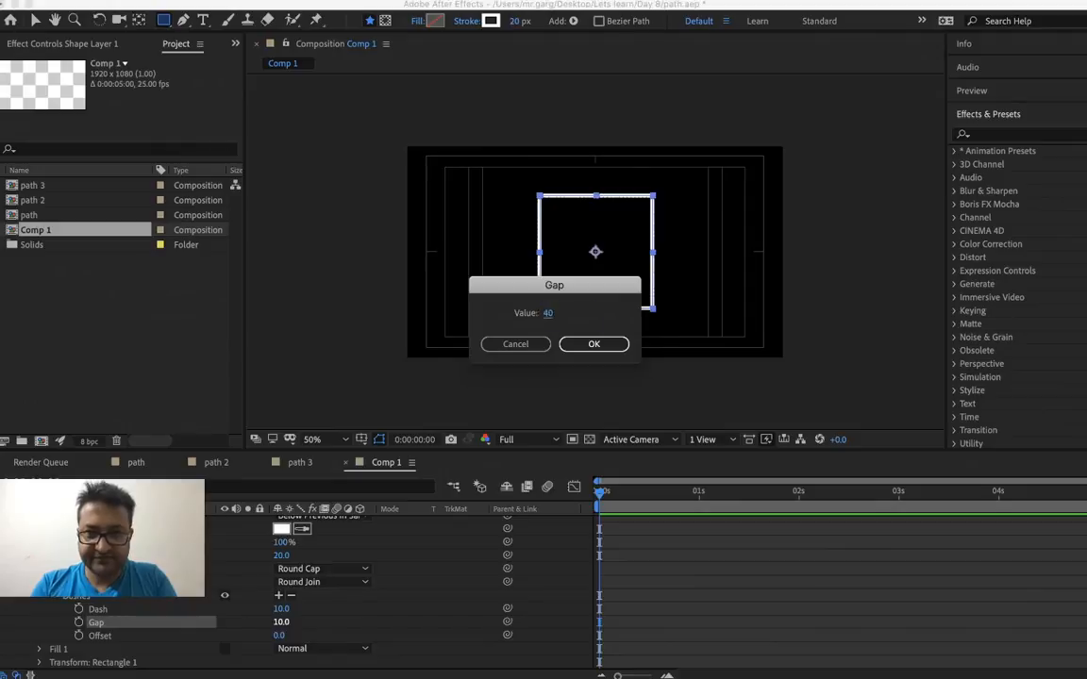
key(Return)
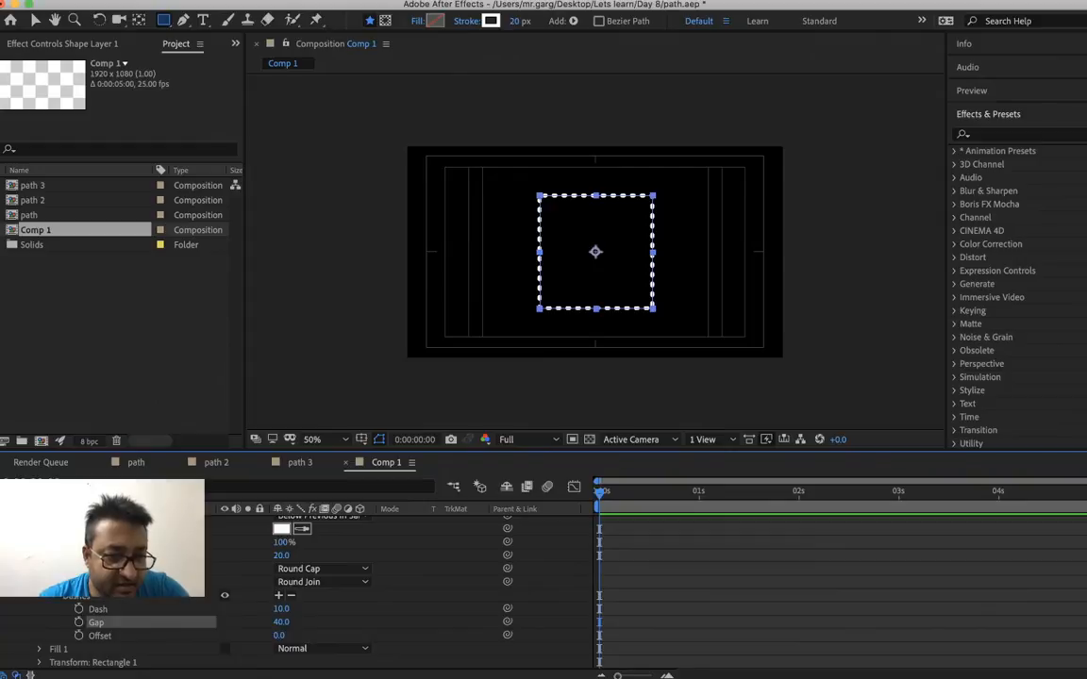
Add a Scale keyframe of 0% at 0:00:00:00 in the rectangle's own transform group
scroll(38, 651, down, 1)
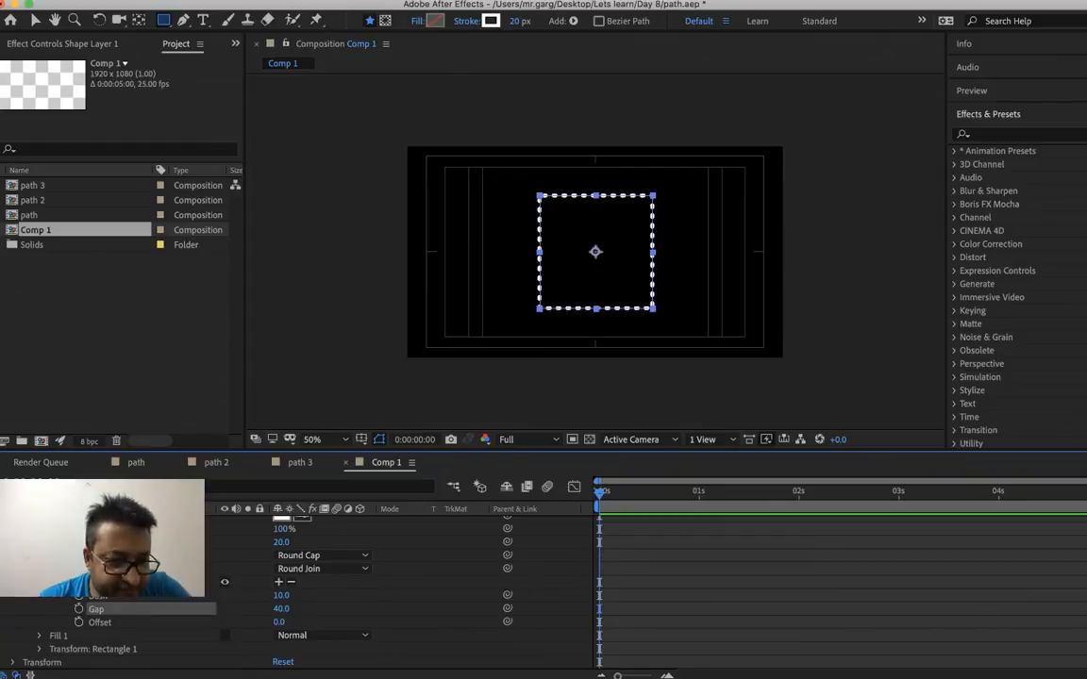
click(39, 649)
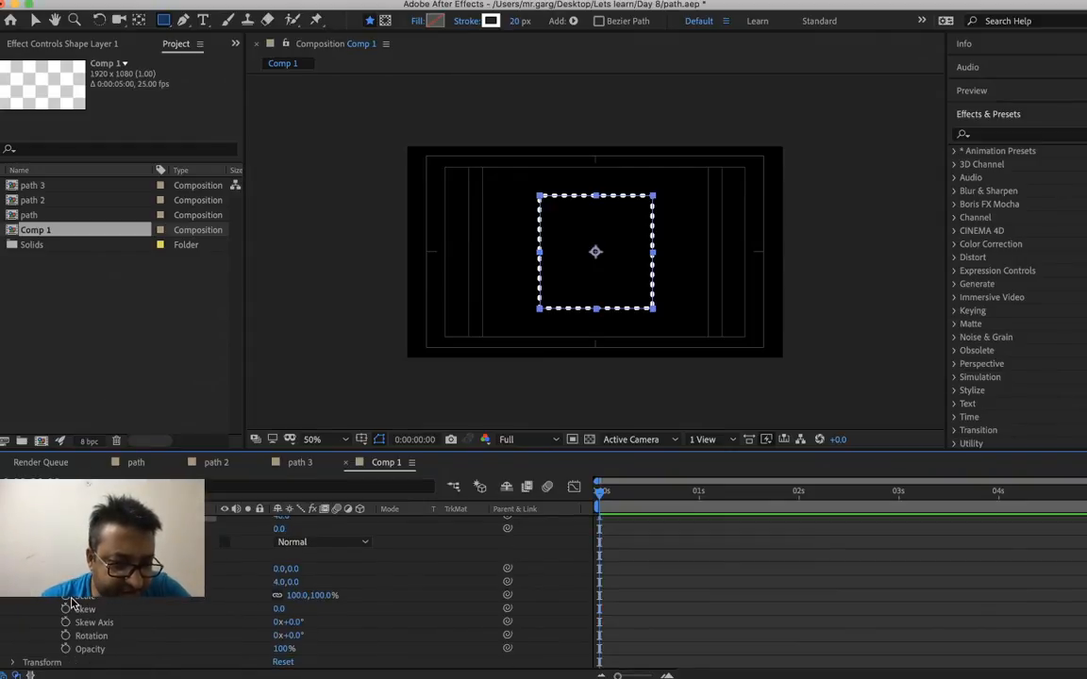
right_click(291, 595)
click(315, 608)
text(0)
key(Return)
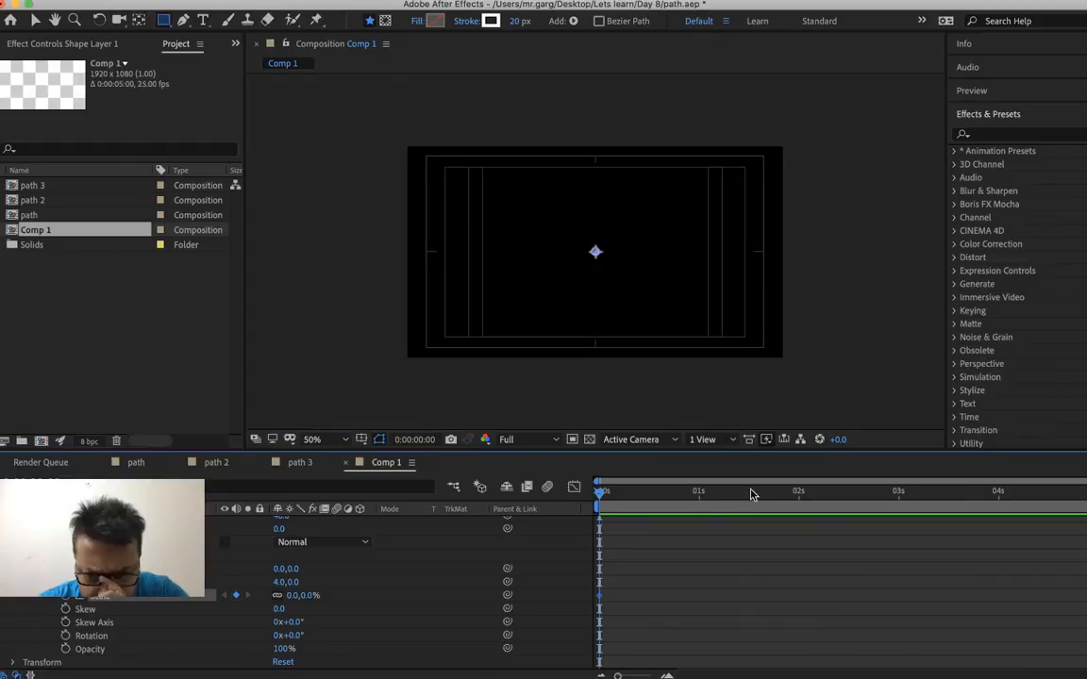
Add a second Scale keyframe of 100% for the rectangle at 0:00:02:00
click(798, 493)
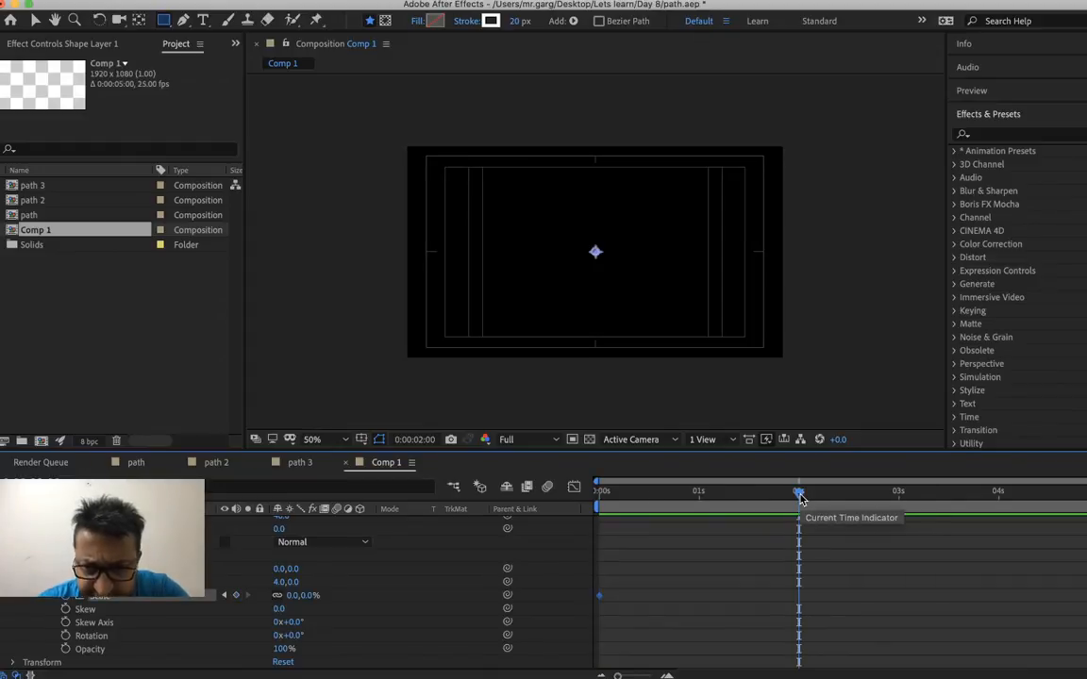
right_click(309, 594)
click(326, 602)
text(100)
key(Return)
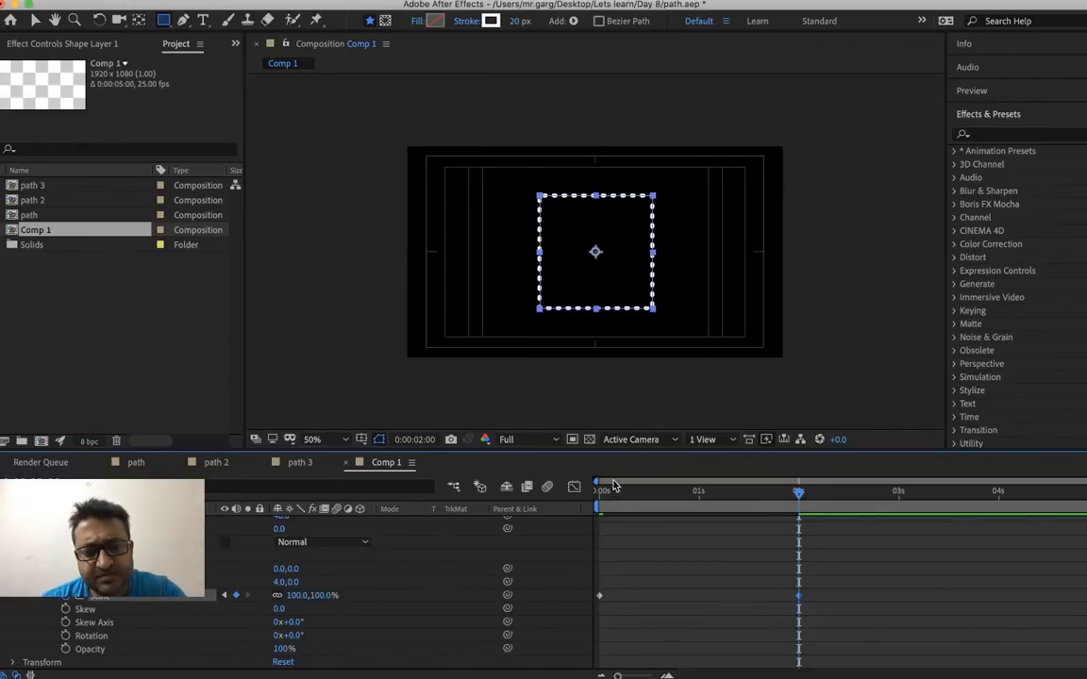
Return to 0:00:00:00 and add a Stroke Width keyframe of 20 for the square's stroke
drag(612, 499, 597, 494)
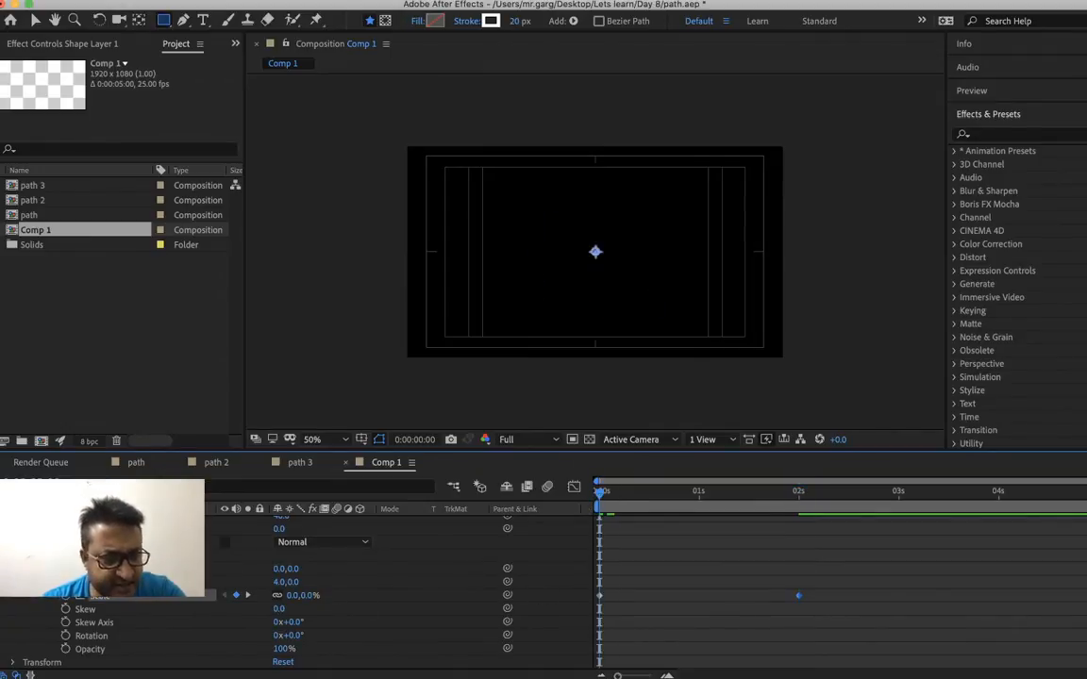
scroll(377, 585, up, 6)
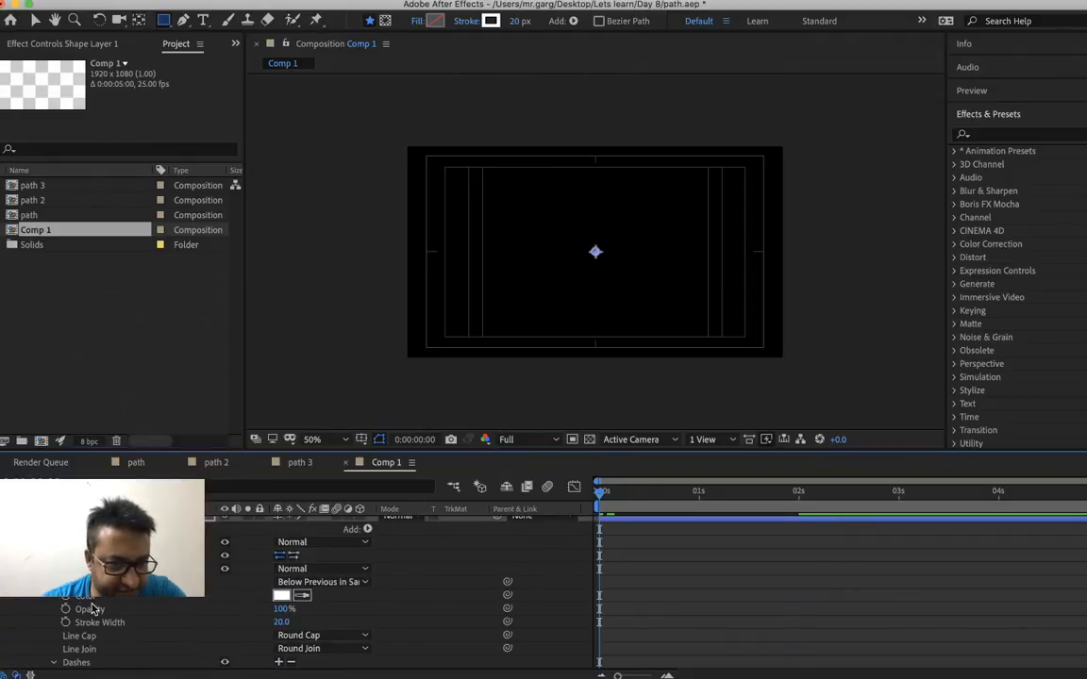
click(65, 623)
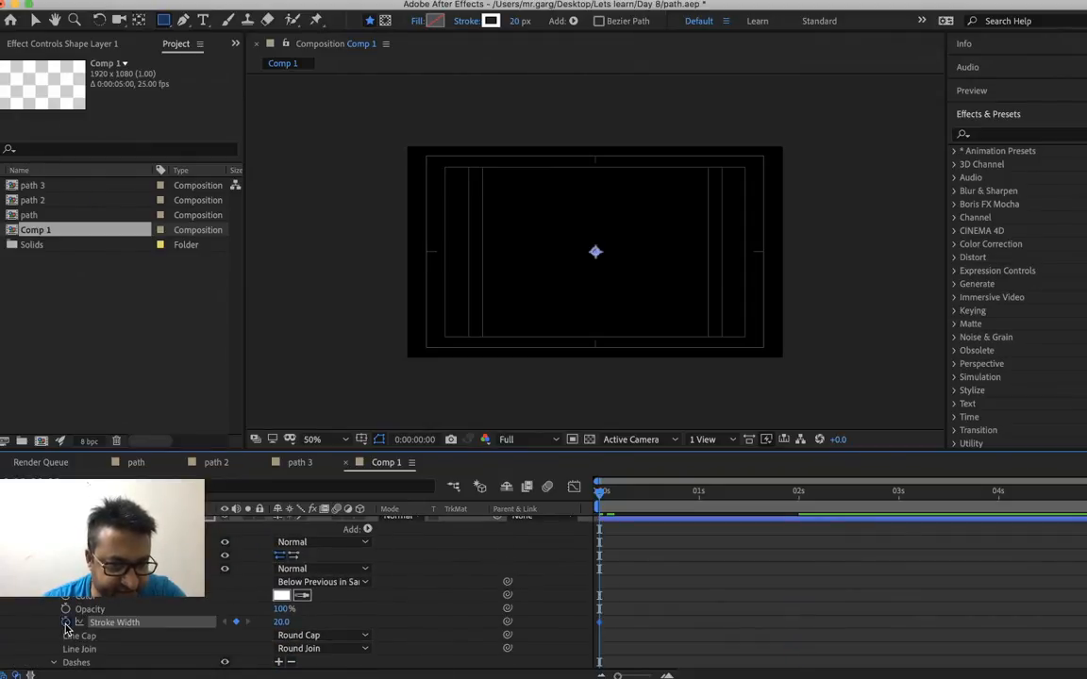
right_click(280, 625)
click(311, 630)
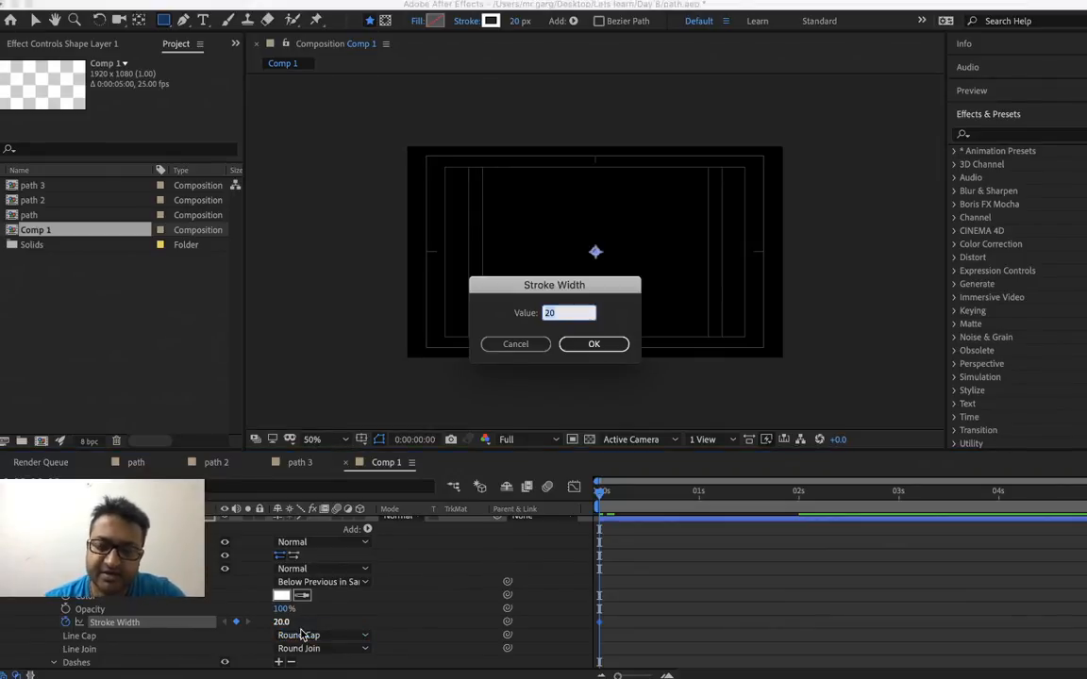
key(Return)
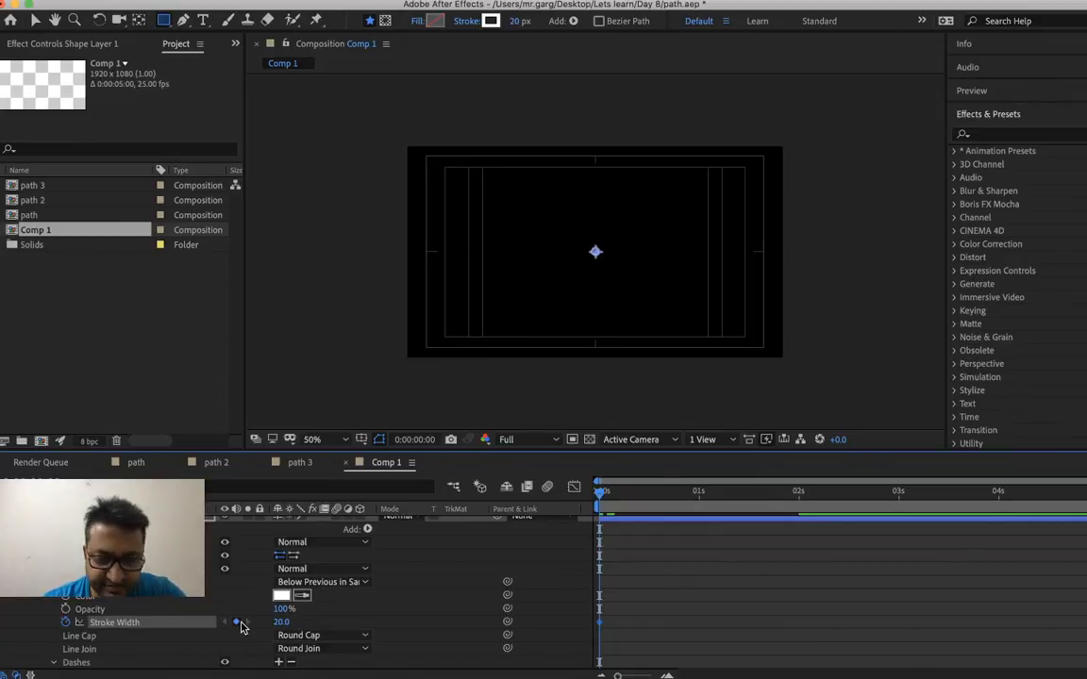
Add a Stroke Width keyframe of 0 at 0:00:02:00, where the last Scale keyframe lies, and scrub through the animation
scroll(663, 556, down, 5)
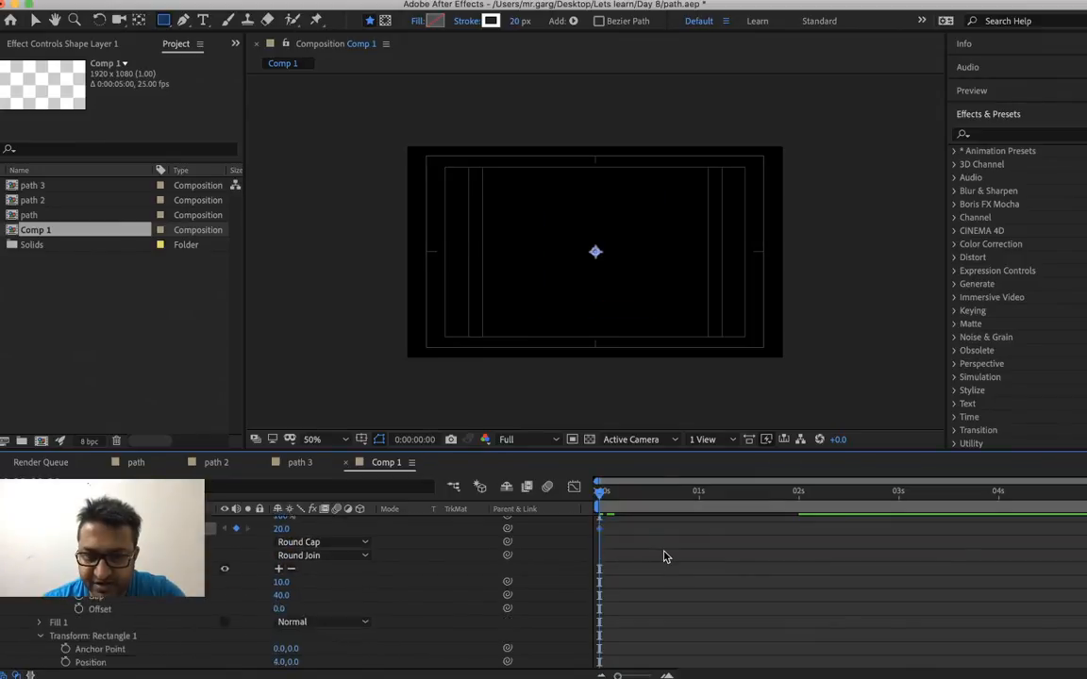
key(k)
scroll(665, 556, up, 5)
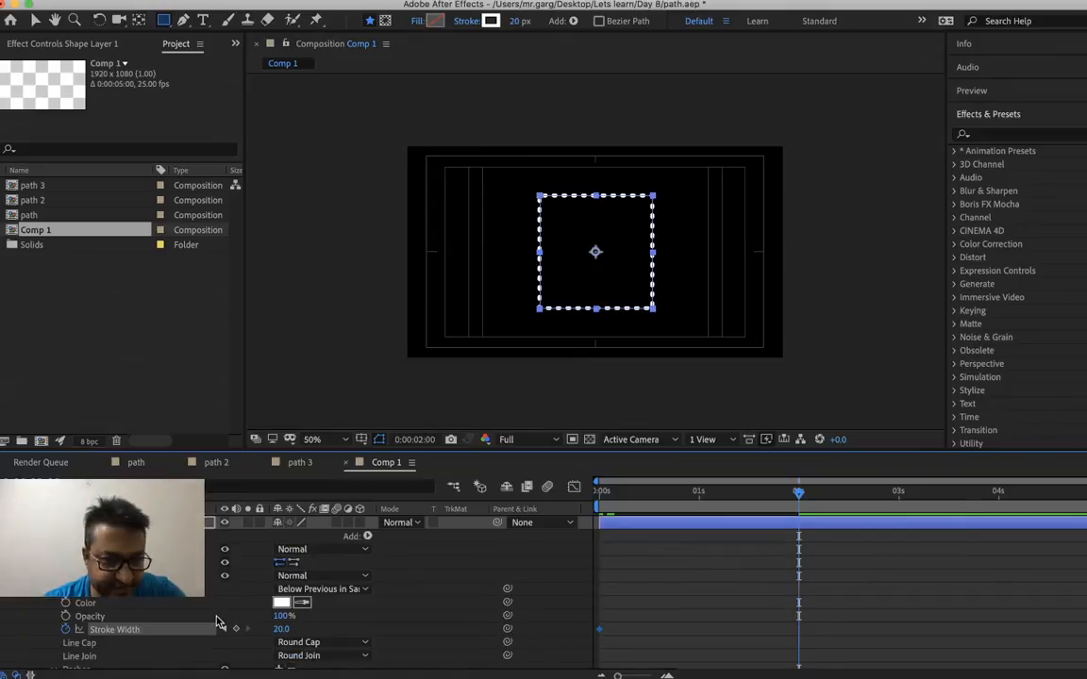
right_click(281, 628)
click(306, 640)
text(0)
key(Return)
drag(619, 501, 719, 546)
Set the Stroke Width keyframe at 0:00:00:00 to 40
key(Home)
right_click(284, 641)
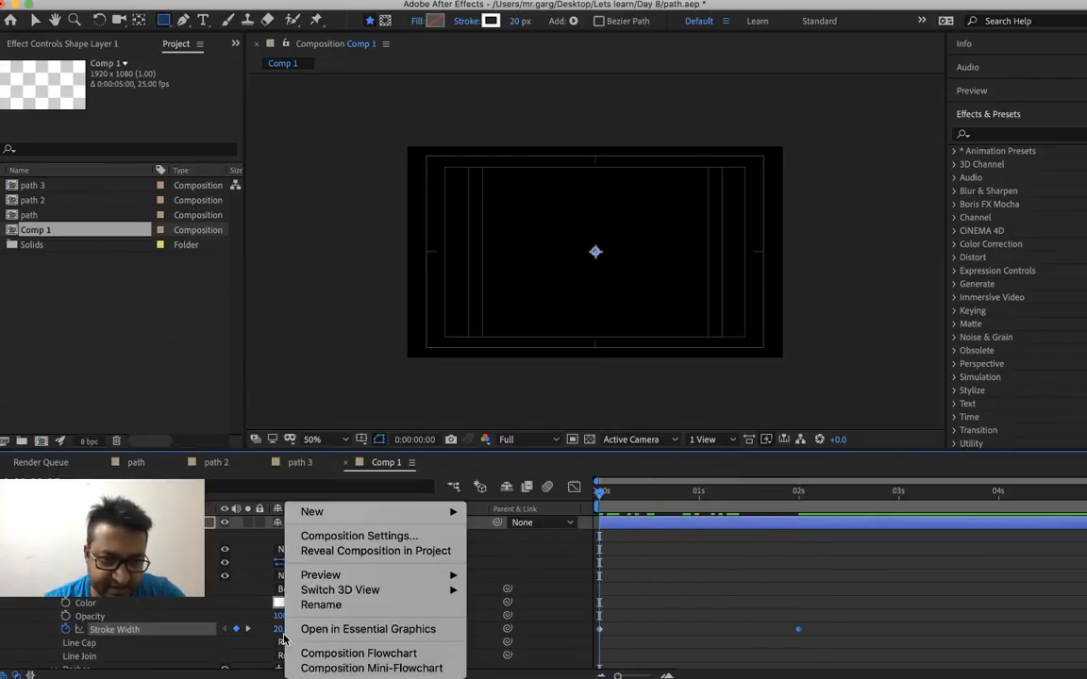
click(280, 638)
right_click(285, 632)
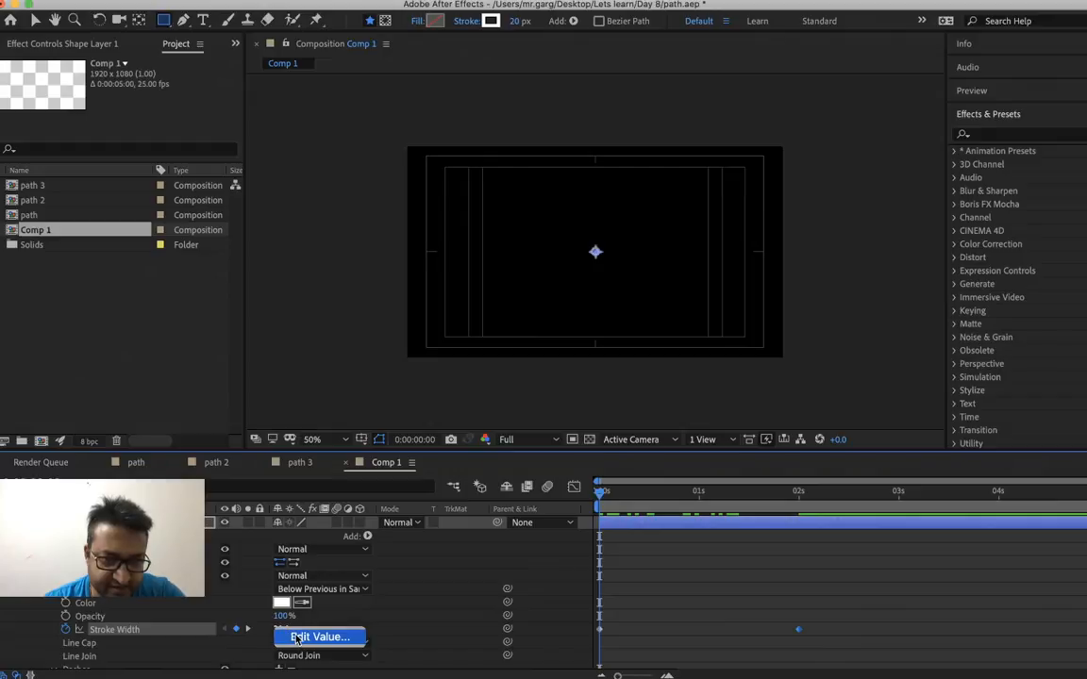
click(296, 640)
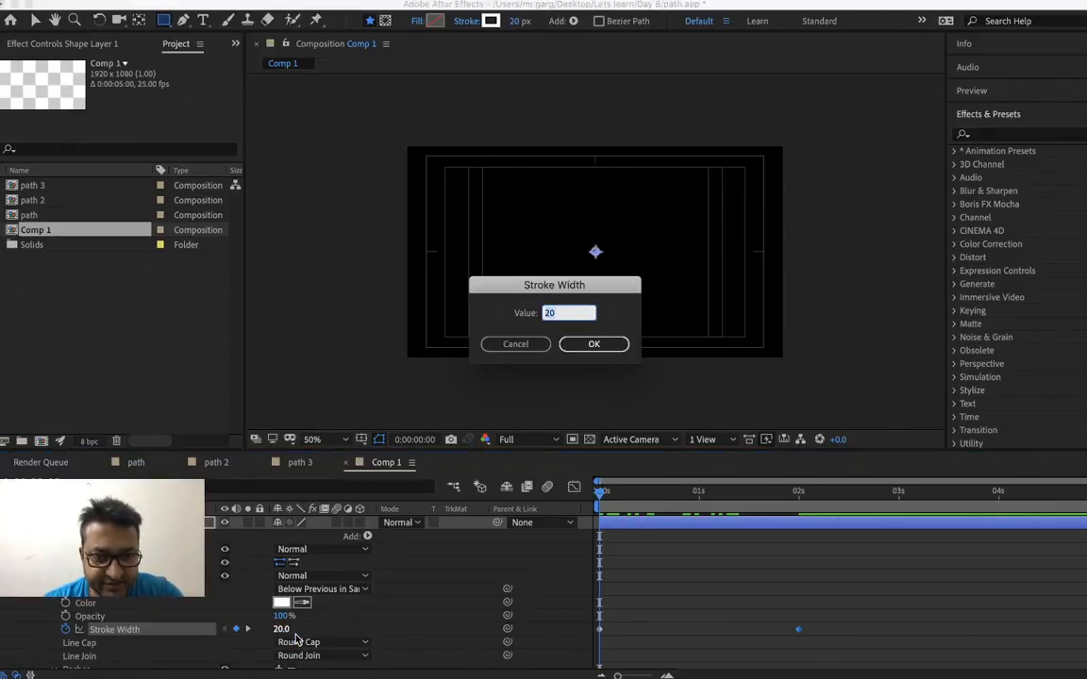
text(40)
key(Return)
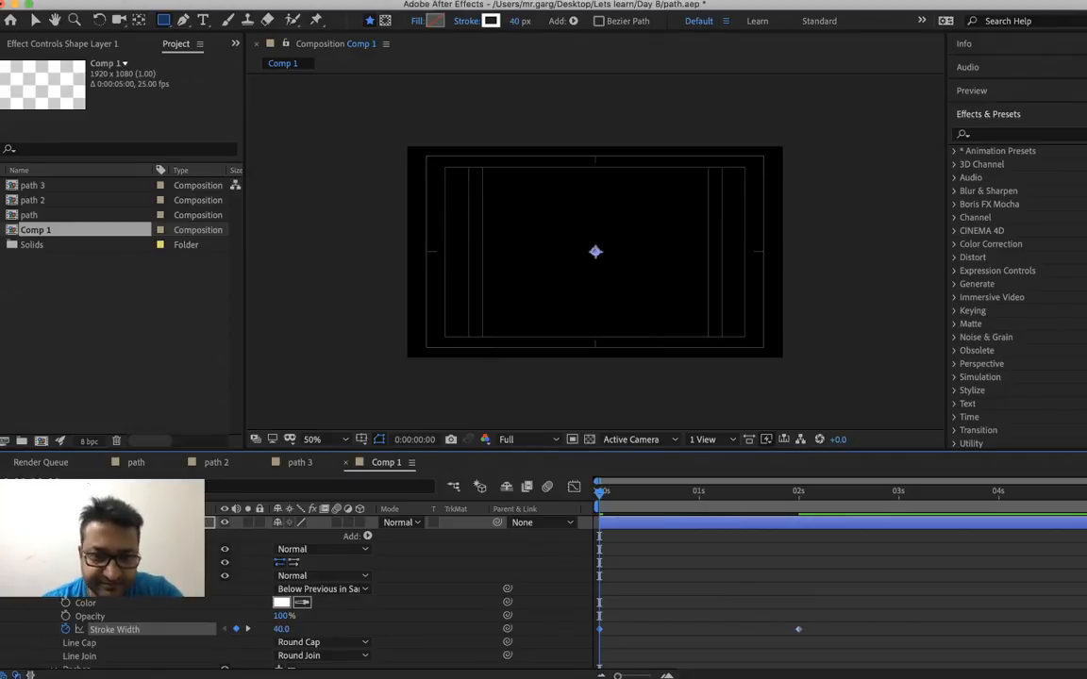
Add a stroke Opacity keyframe of 0% at 0:00:00:00
click(65, 616)
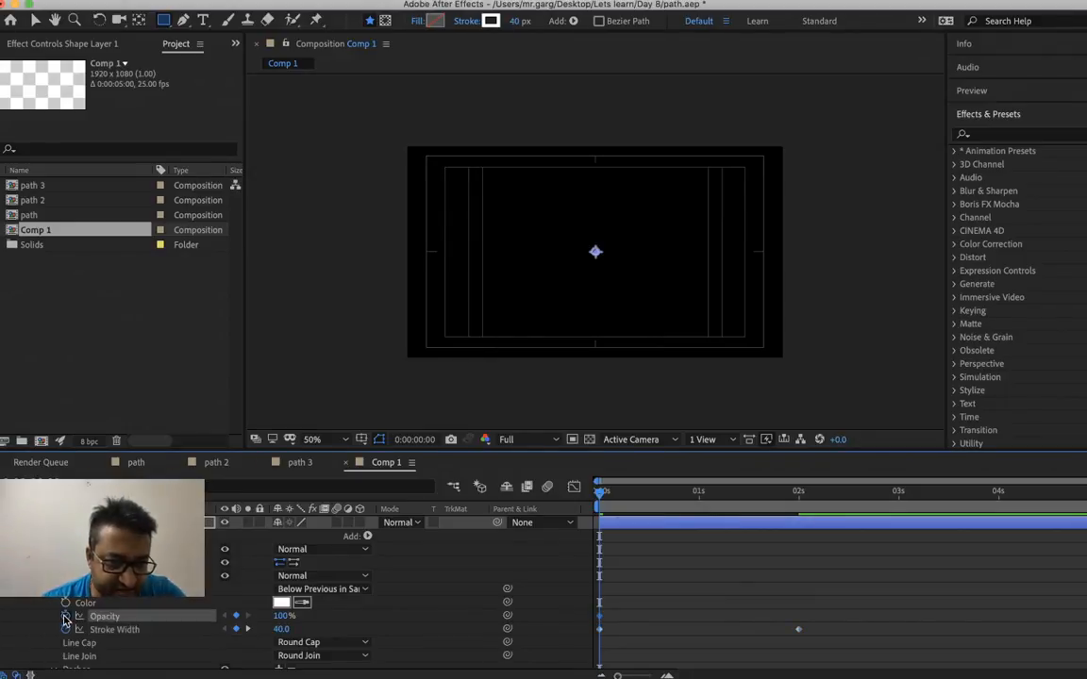
right_click(276, 618)
click(319, 624)
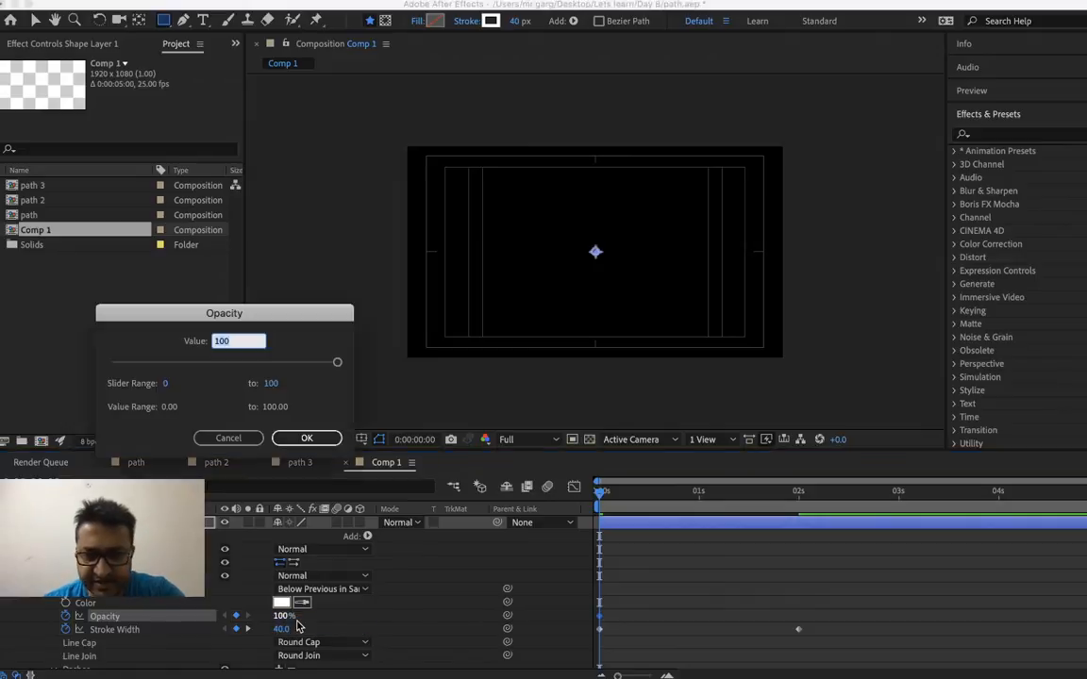
text(0)
key(Return)
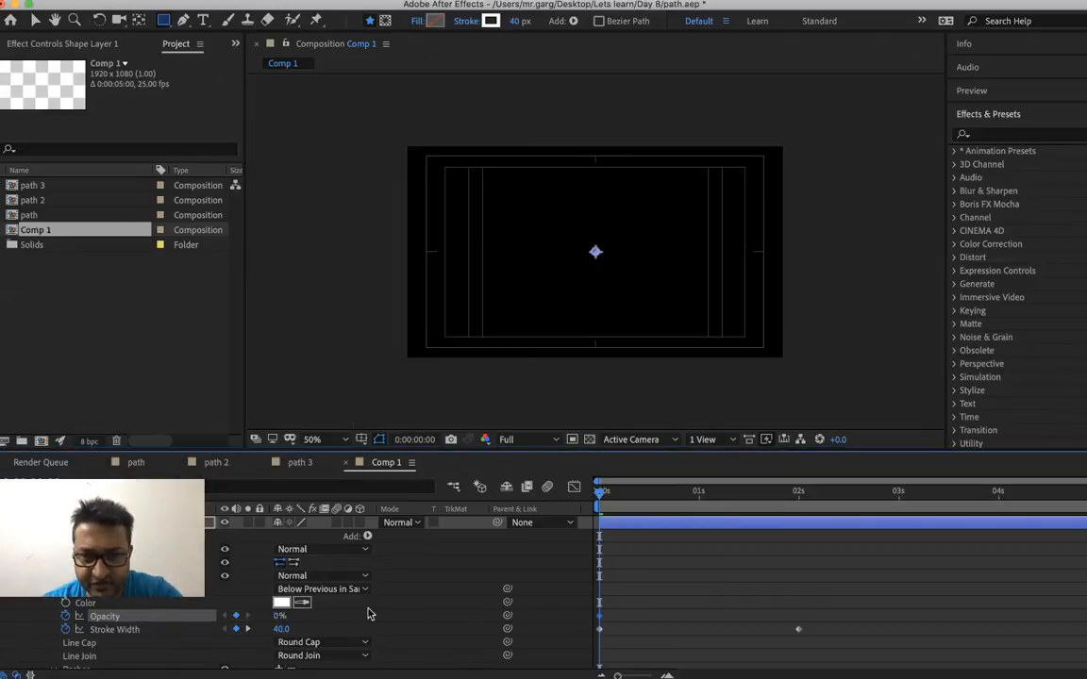
Add a stroke Opacity keyframe of 100% at 0:00:01:00
click(699, 505)
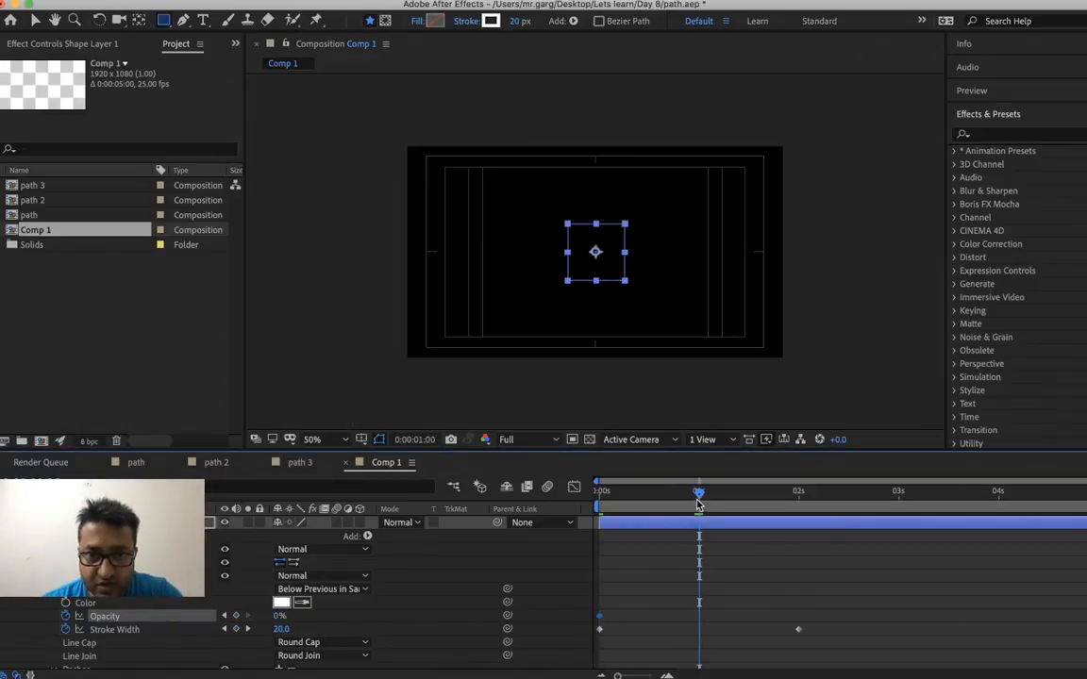
right_click(277, 618)
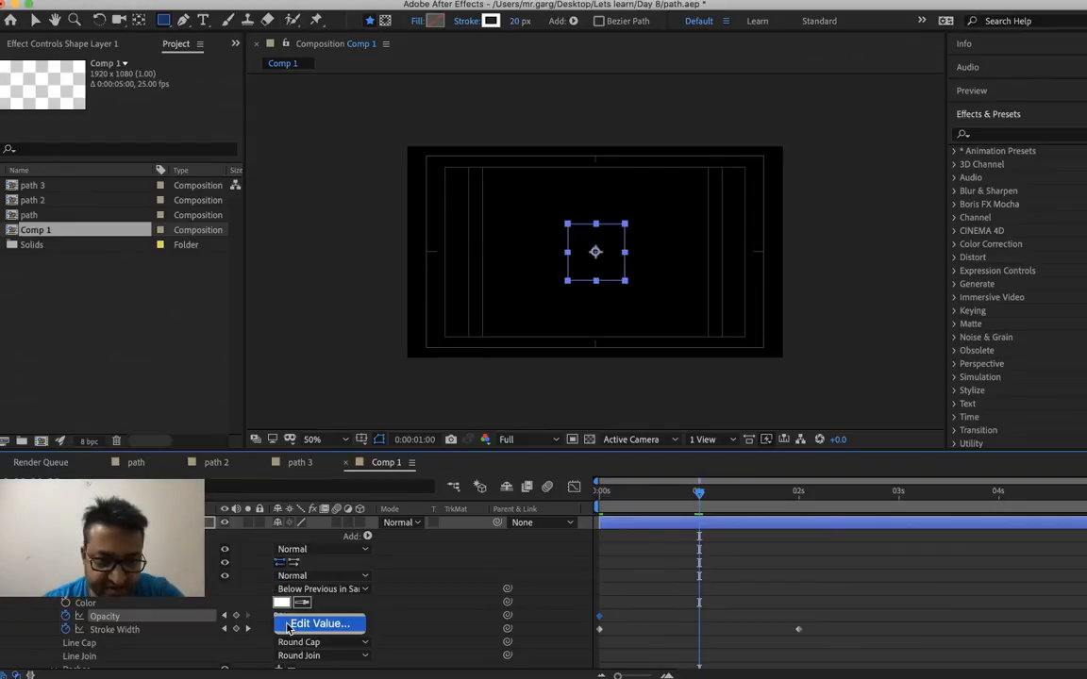
click(319, 623)
text(100)
key(Return)
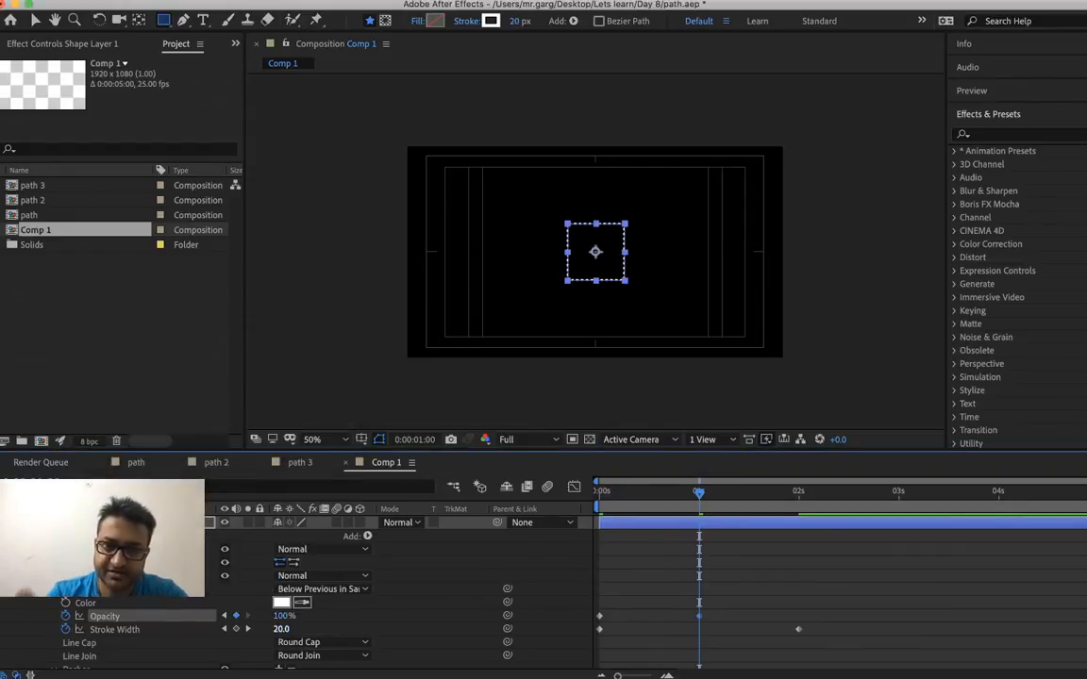
Return to the start of the composition and preview the square's Scale, Stroke Width and Opacity animation
key(k)
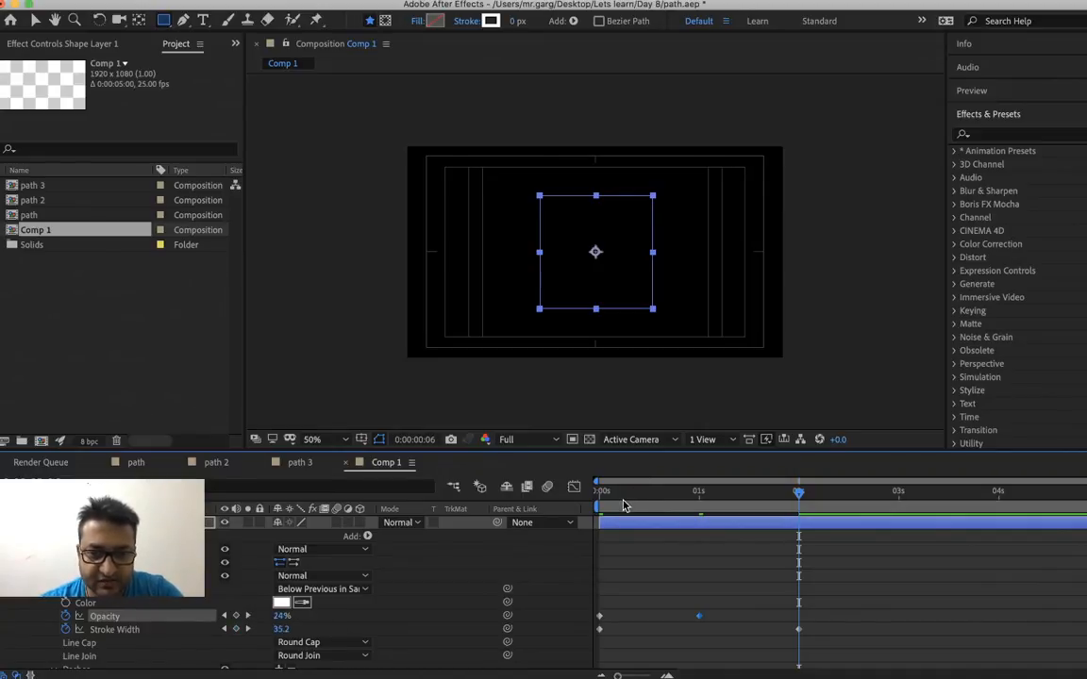
key(Home)
key(v)
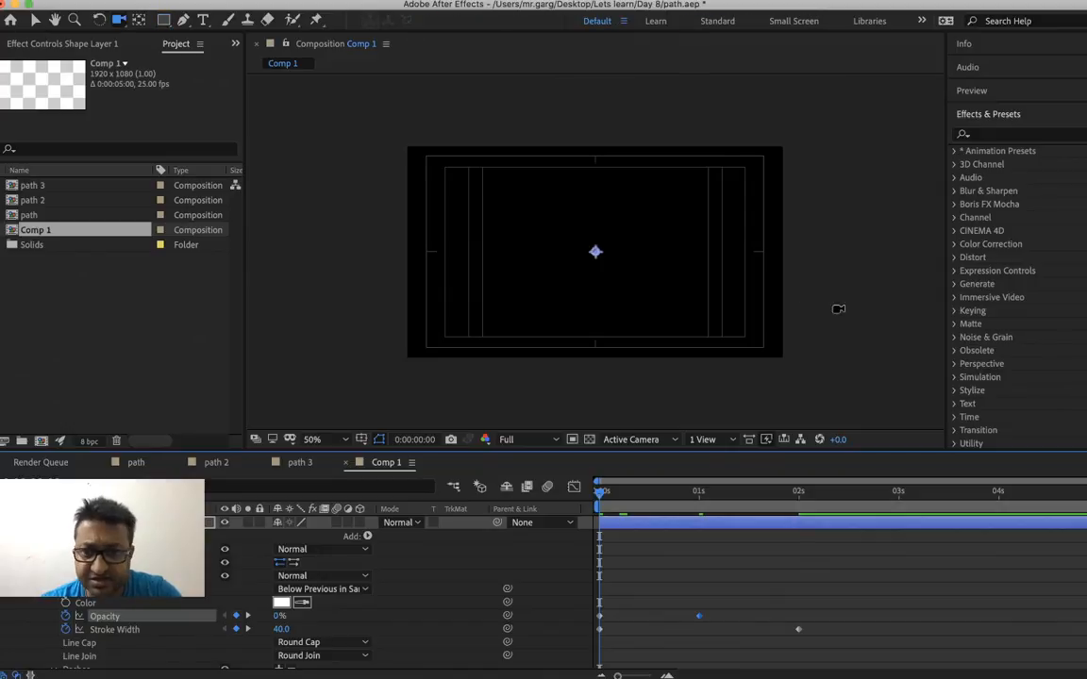
click(839, 313)
key(space)
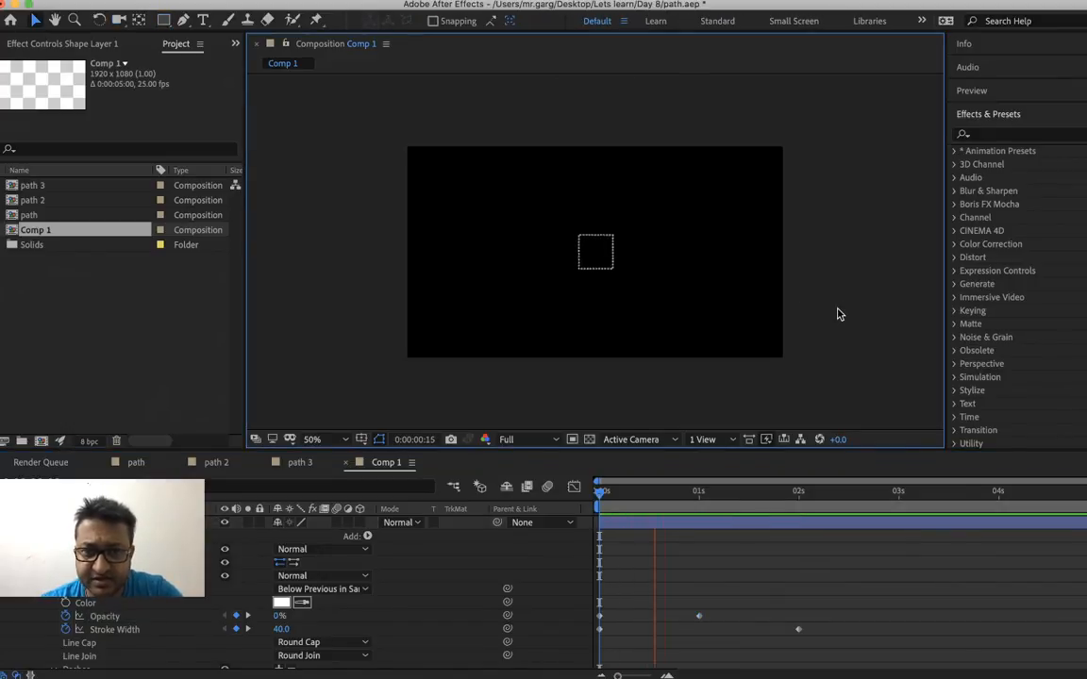
key(apostrophe)
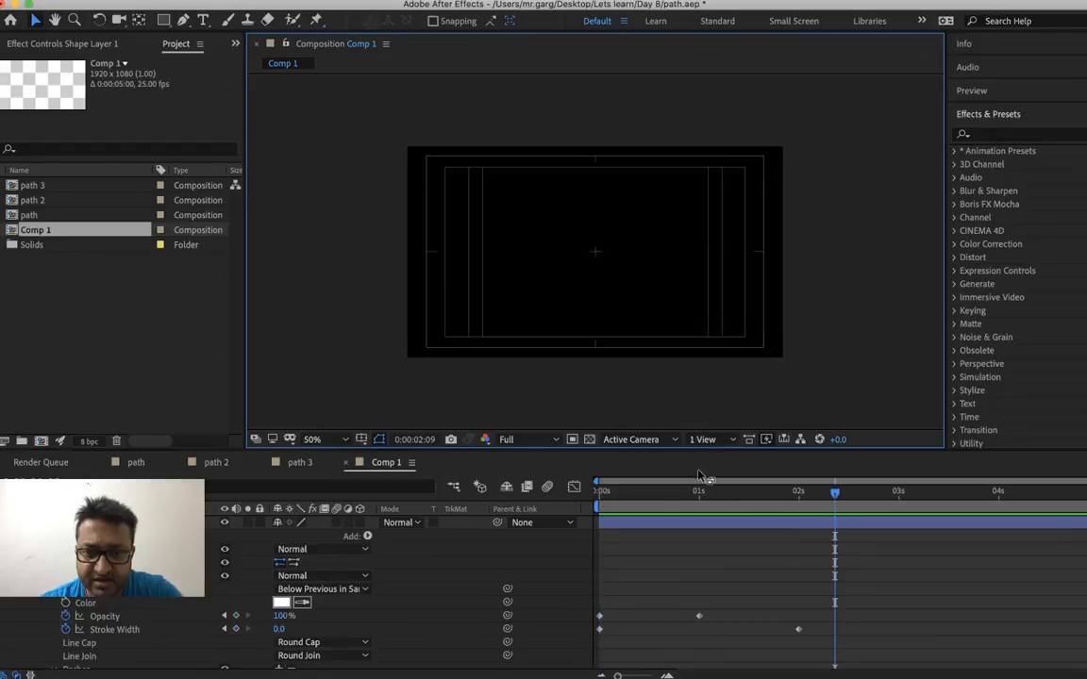
Set the Stroke Width keyframe at 0:00:00:00 to 0
click(647, 490)
drag(648, 490, 601, 491)
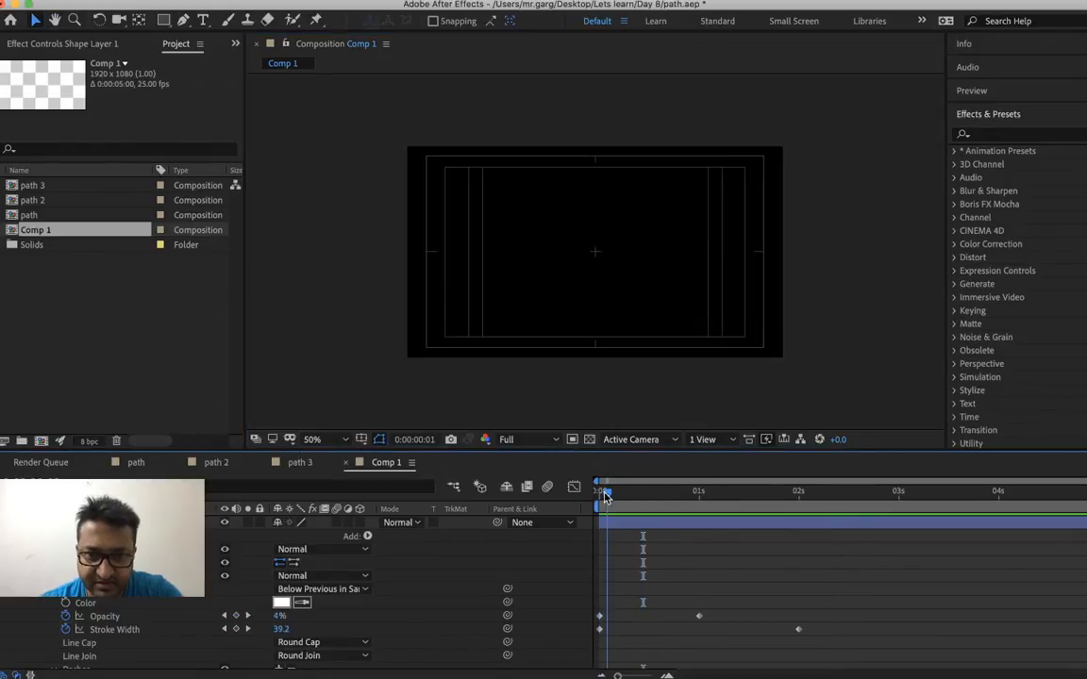
right_click(279, 629)
click(294, 645)
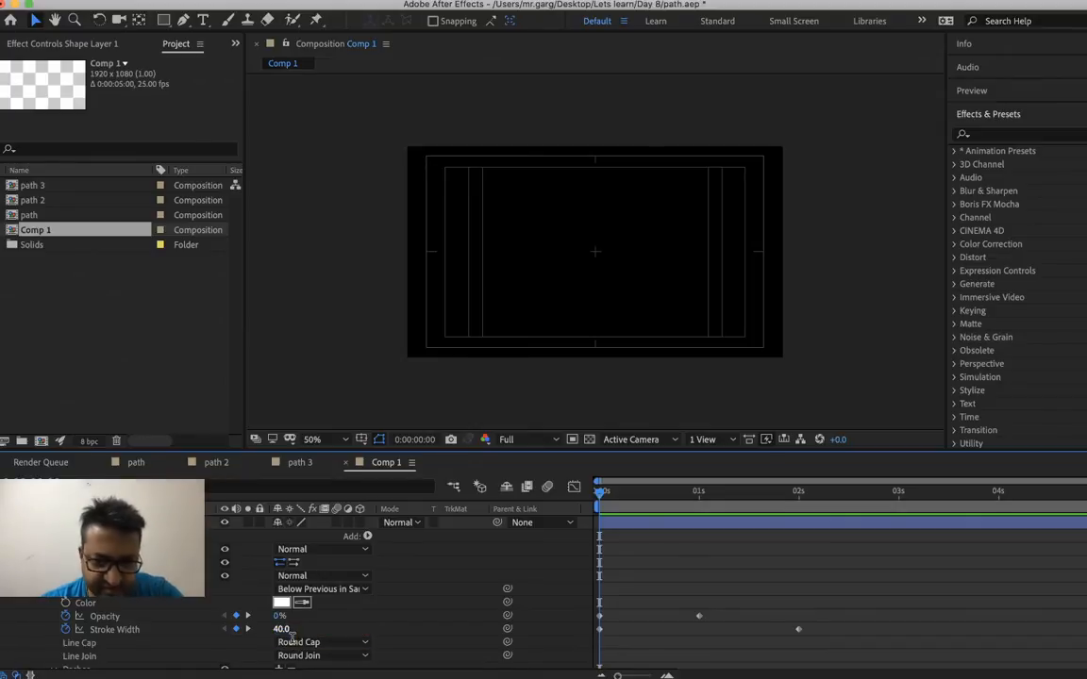
text(0)
key(Return)
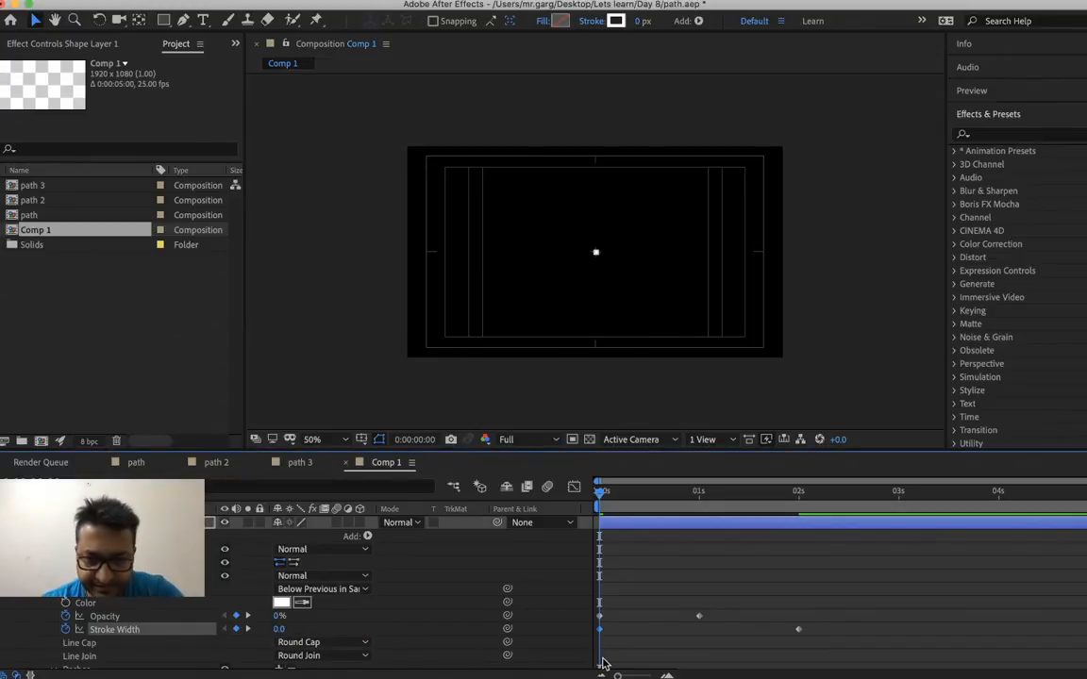
Set the Stroke Width keyframe at 0:00:02:00 to 20
key(k)
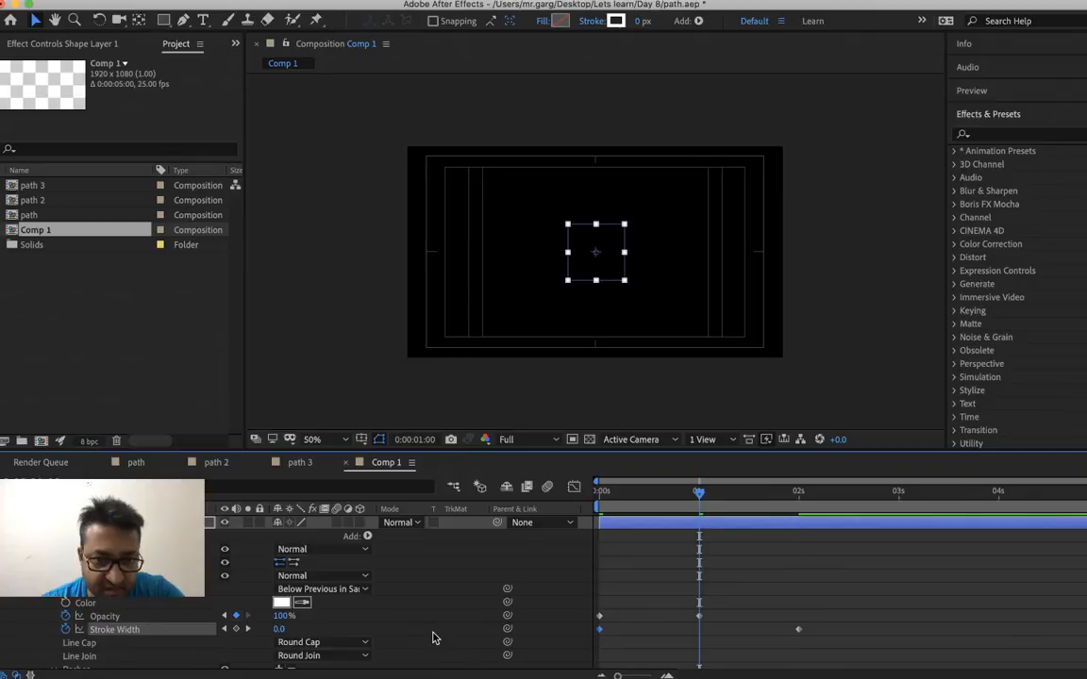
key(k)
right_click(281, 630)
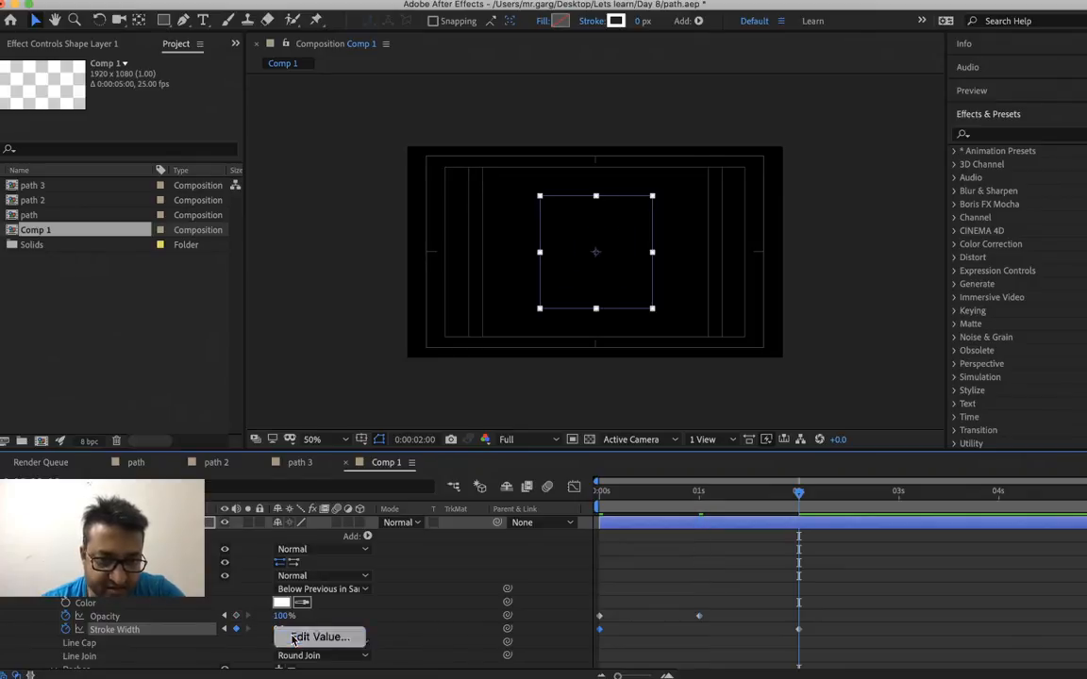
click(294, 638)
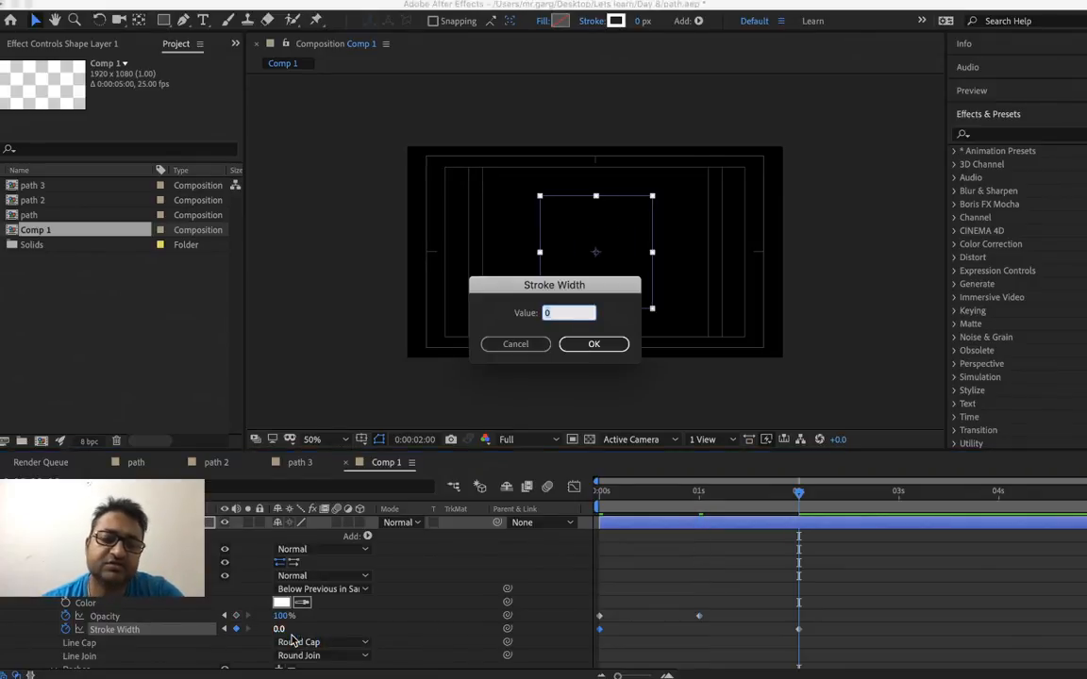
text(20)
key(Return)
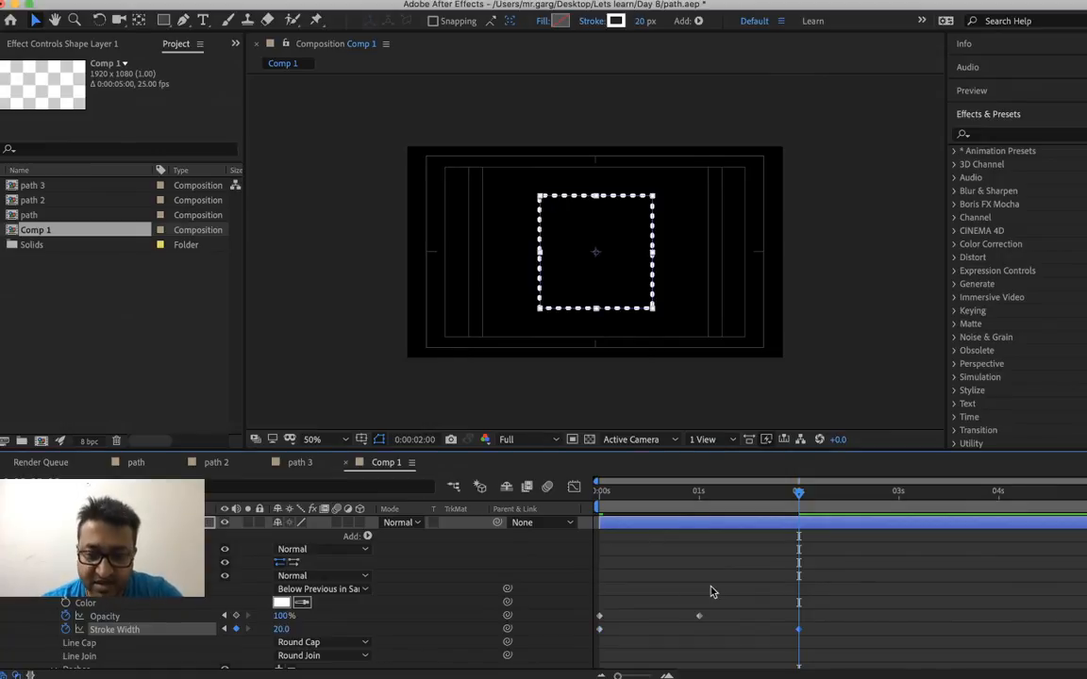
Set the stroke Opacity keyframe at 0:00:00:00 to 100%
drag(610, 492, 599, 493)
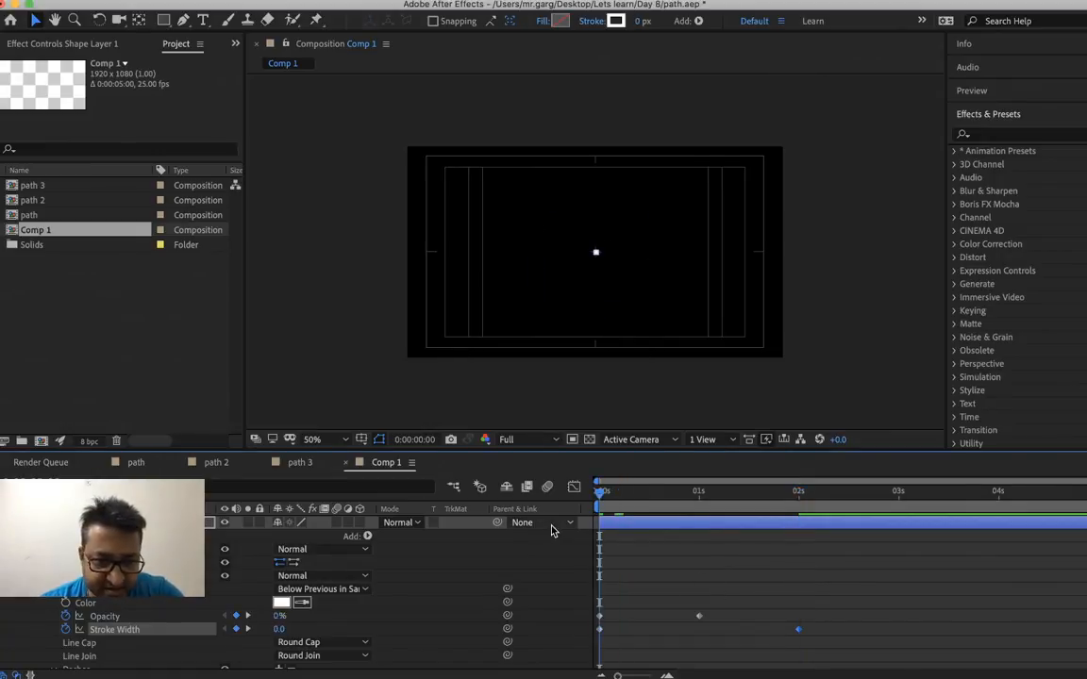
right_click(275, 618)
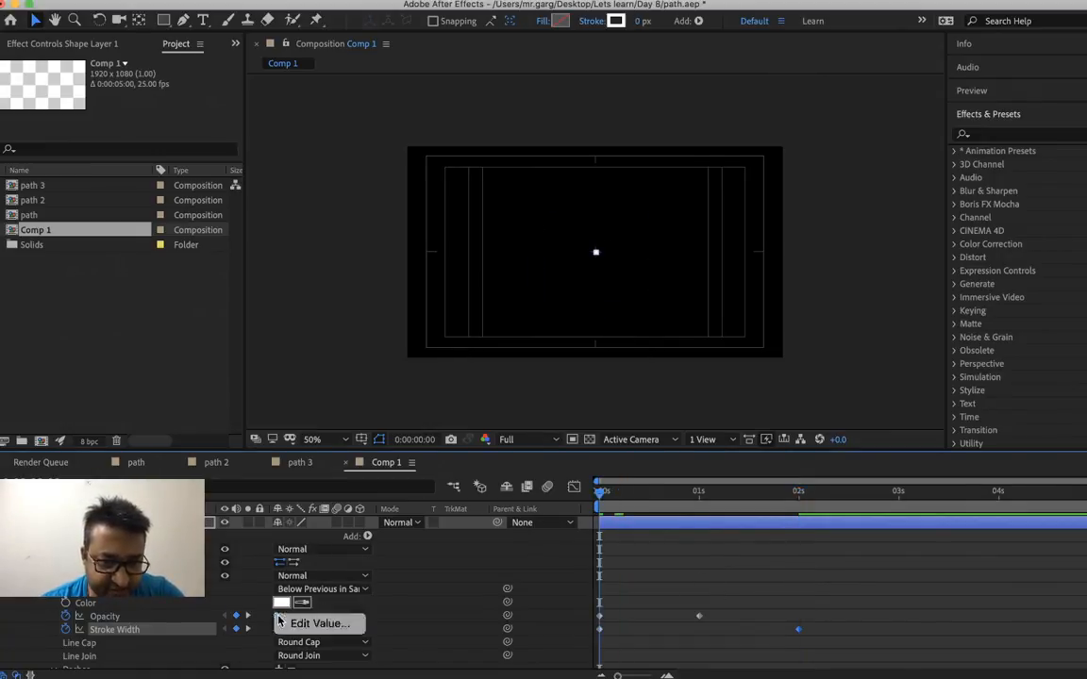
click(291, 626)
text(100)
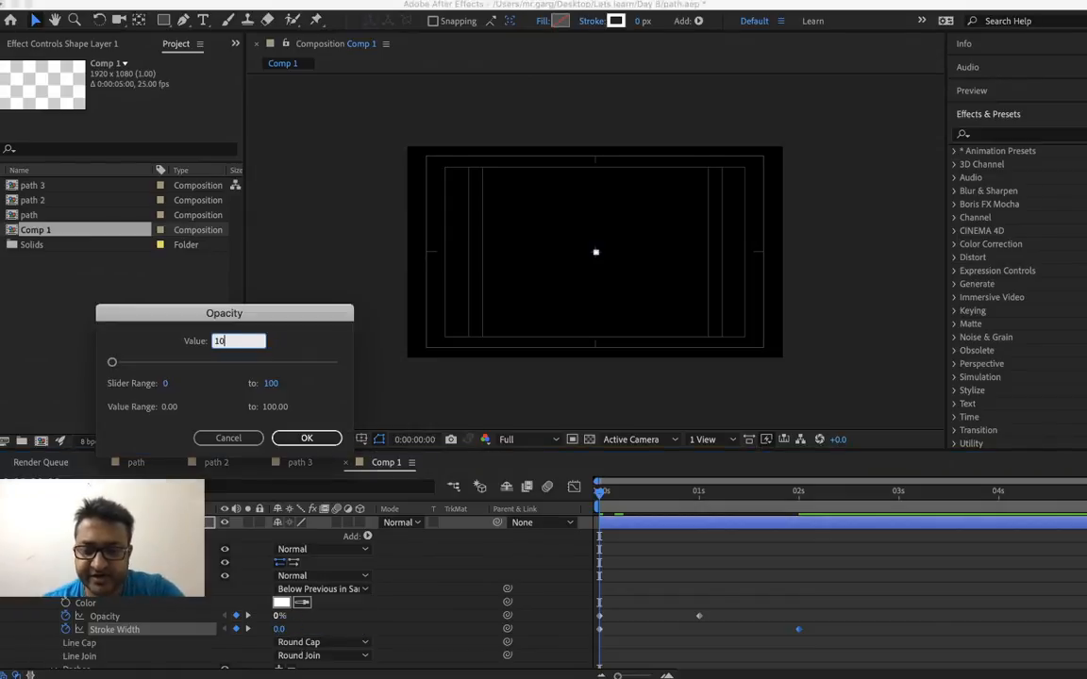
key(Return)
Restart After Effects, saving the project on exit, and dismiss the disk cache warning
key(super+q)
key(Return)
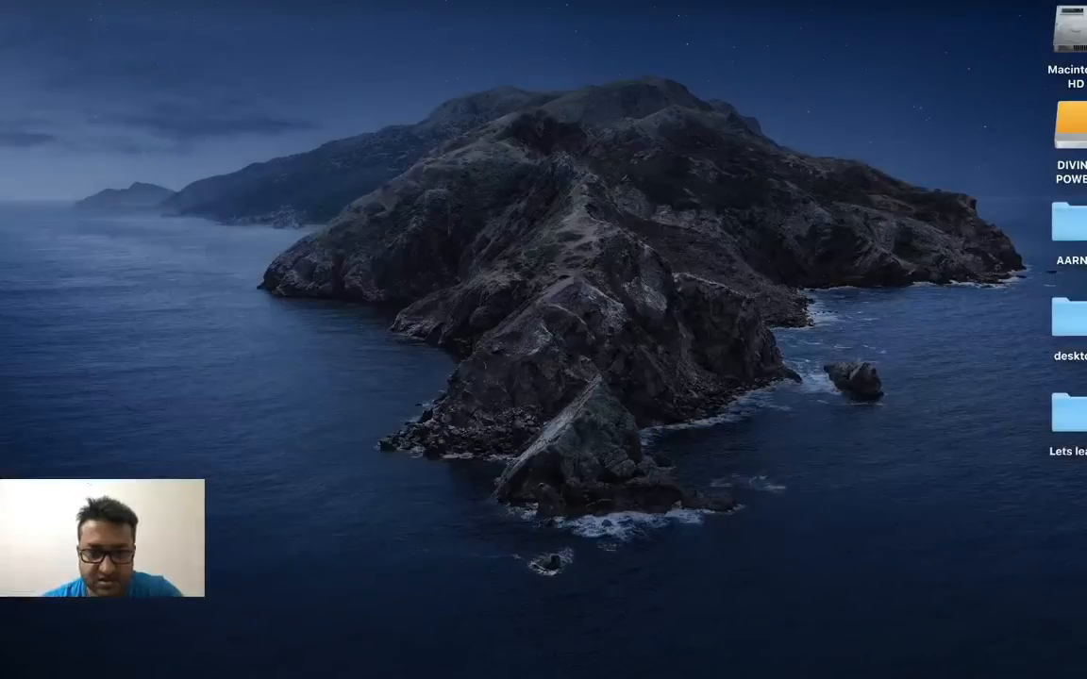
mouse_move(450, 668)
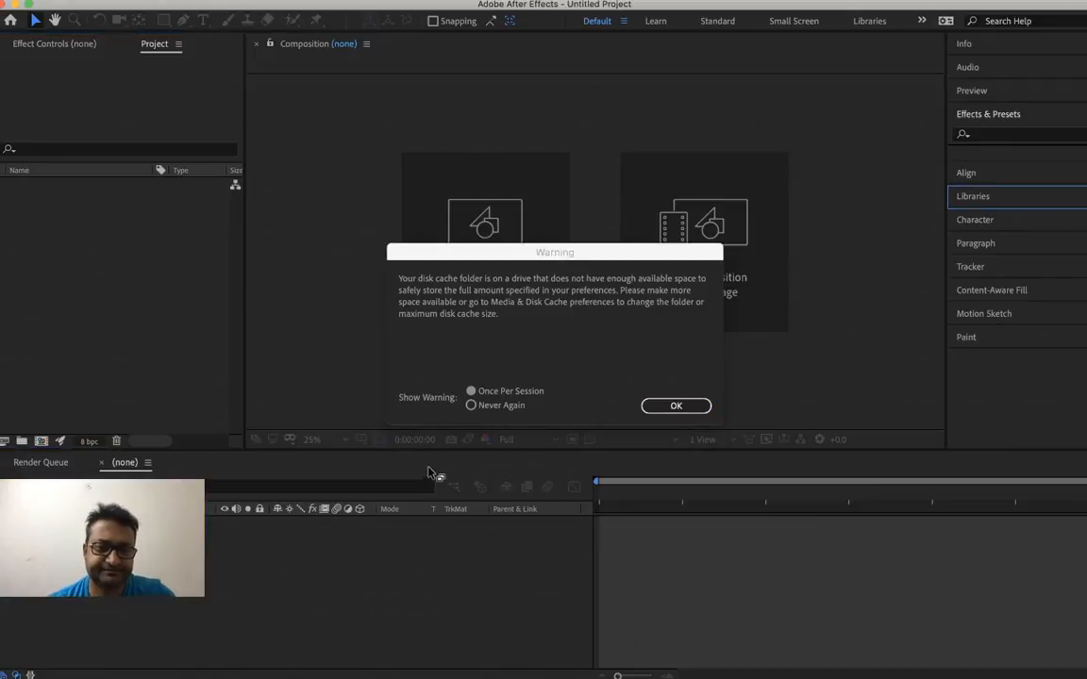
click(676, 411)
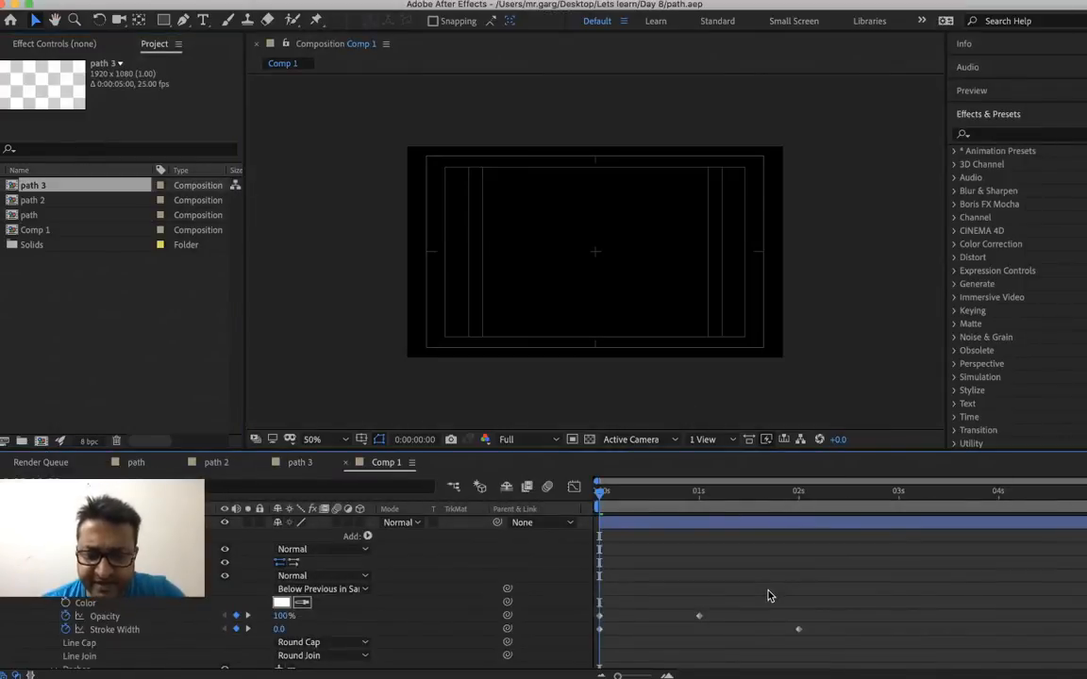
Delete the stroke Opacity keyframe at 0:00:01:00
key(k)
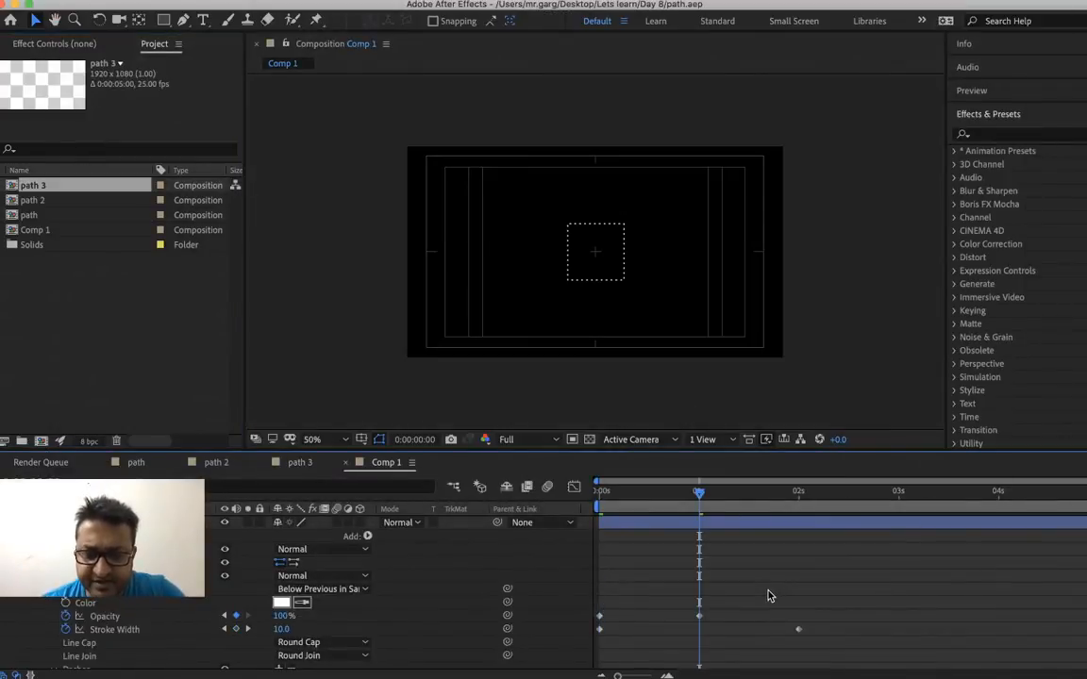
right_click(700, 618)
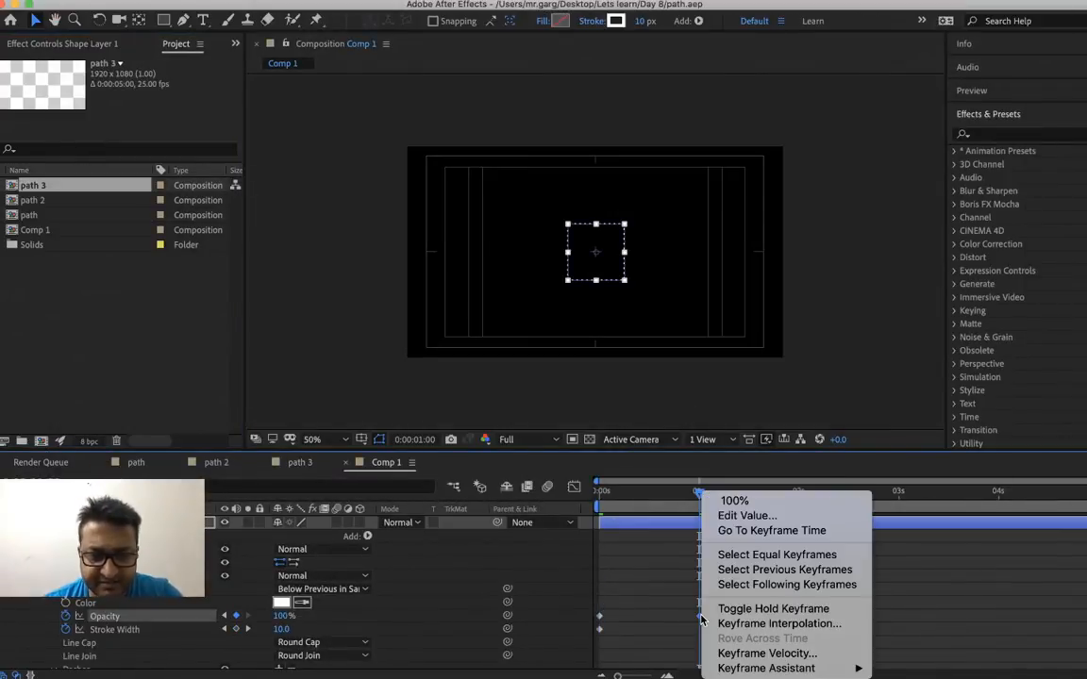
click(700, 616)
key(Delete)
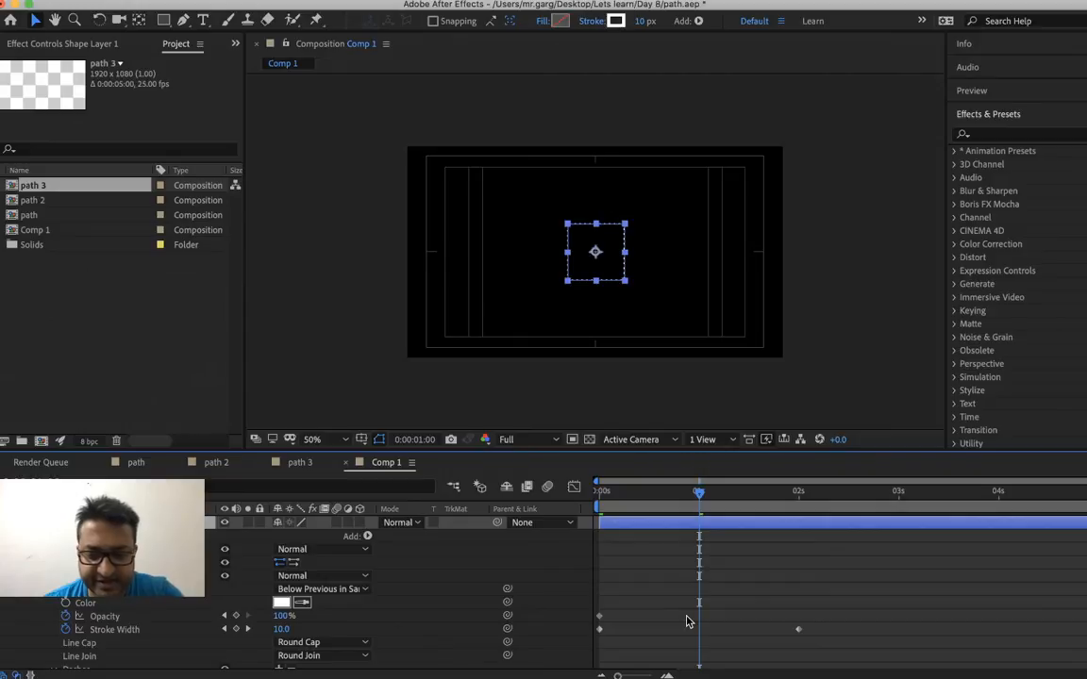
Add a stroke Opacity keyframe of 0% at 0:00:02:00, where the last Stroke Width keyframe lies
key(k)
right_click(290, 626)
click(318, 623)
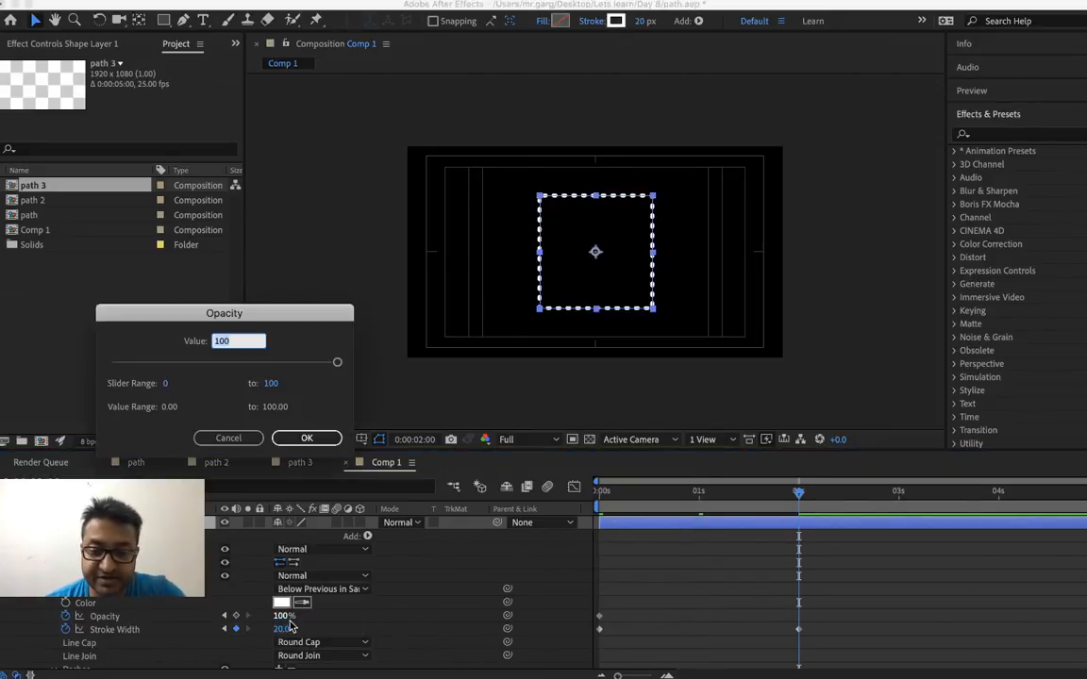
text(0)
key(Return)
Preview and scrub through the fading square animation, and check the Scale keyframes under Transform: Rectangle 1
key(j)
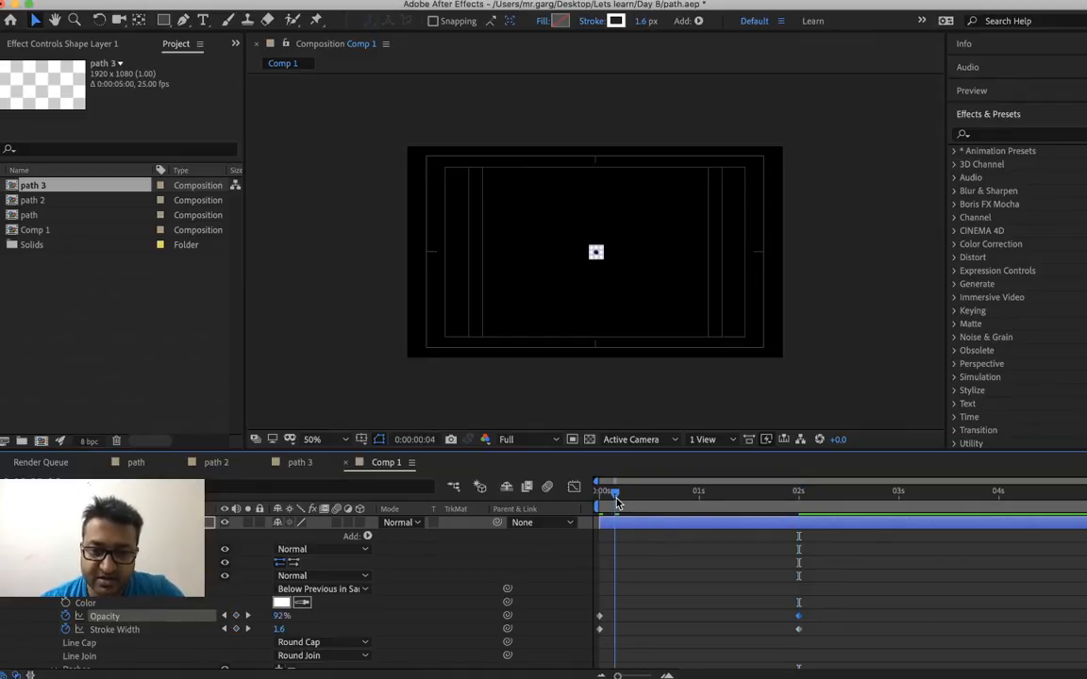
key(space)
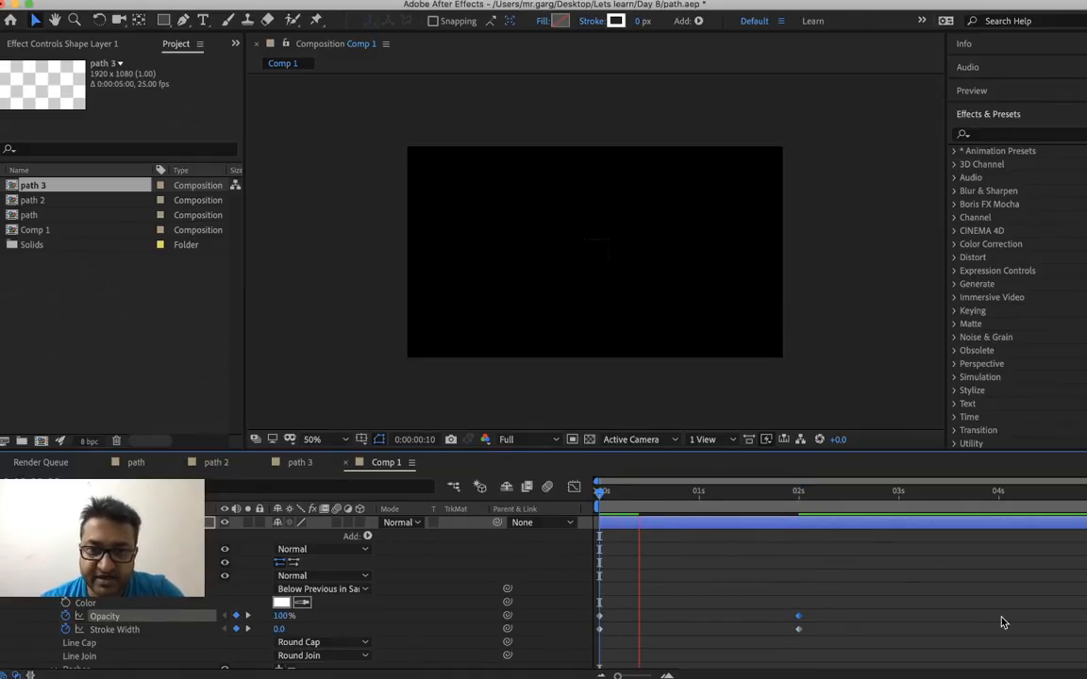
key(space)
click(639, 494)
key(space)
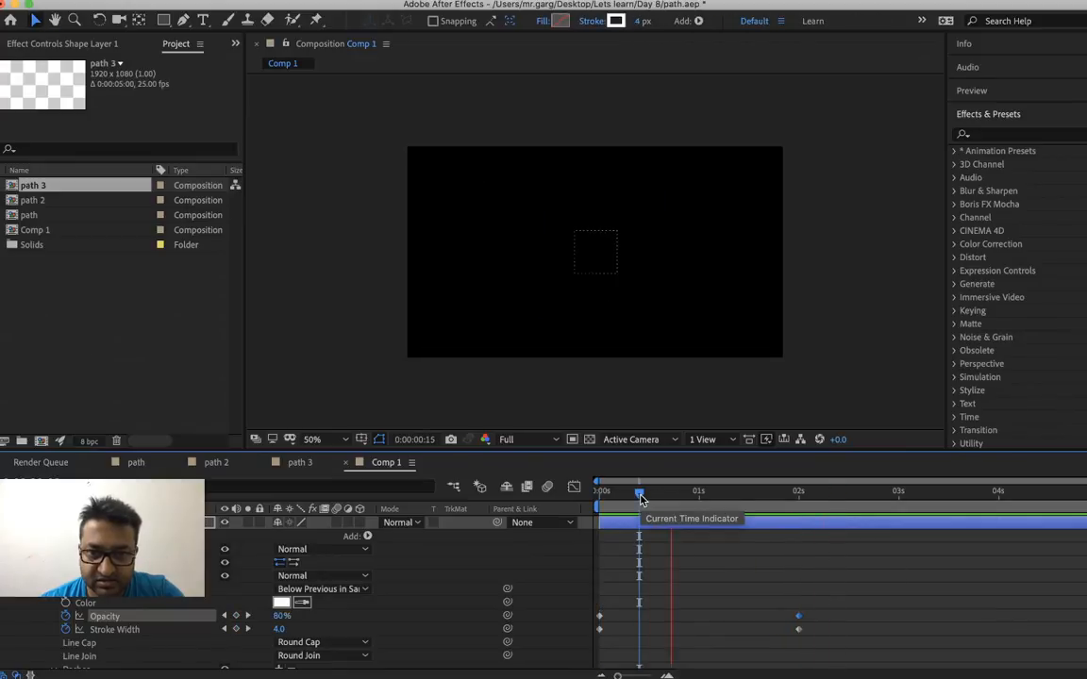
key(space)
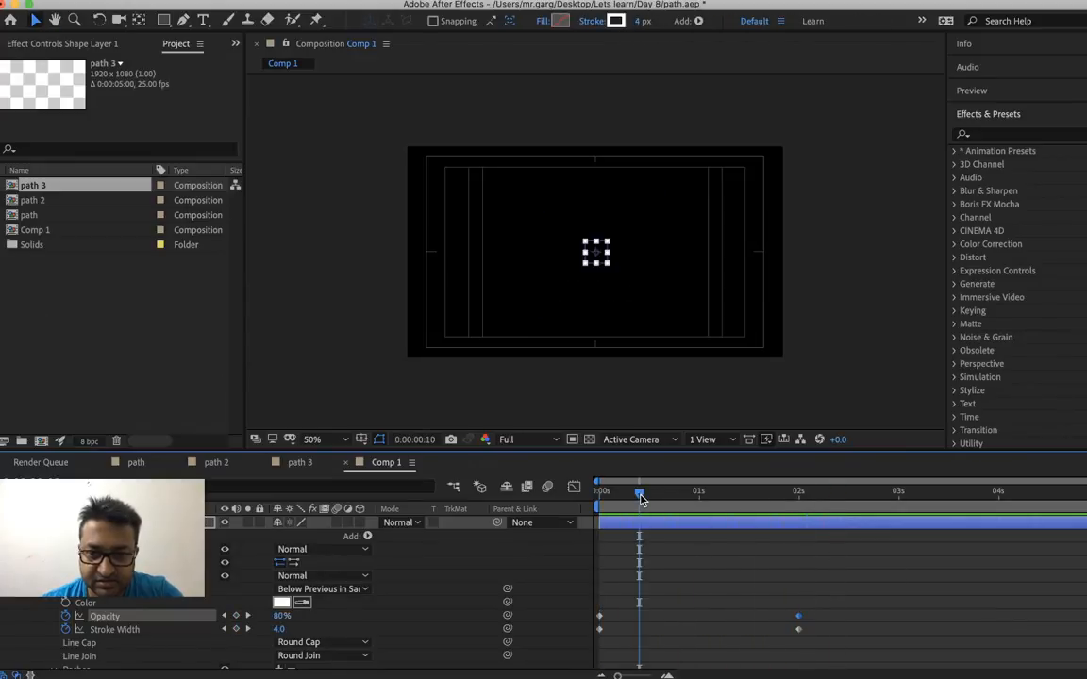
mouse_move(640, 499)
mouse_down()
mouse_move(762, 498)
mouse_move(744, 493)
mouse_move(746, 529)
mouse_up()
scroll(729, 591, down, 5)
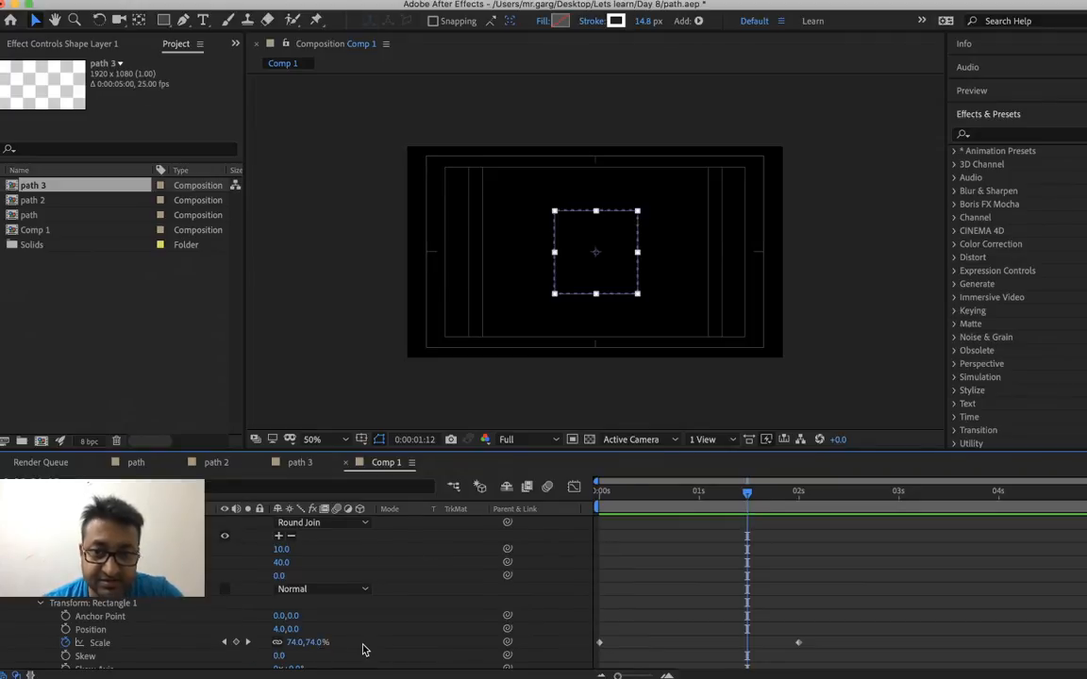
scroll(748, 614, up, 5)
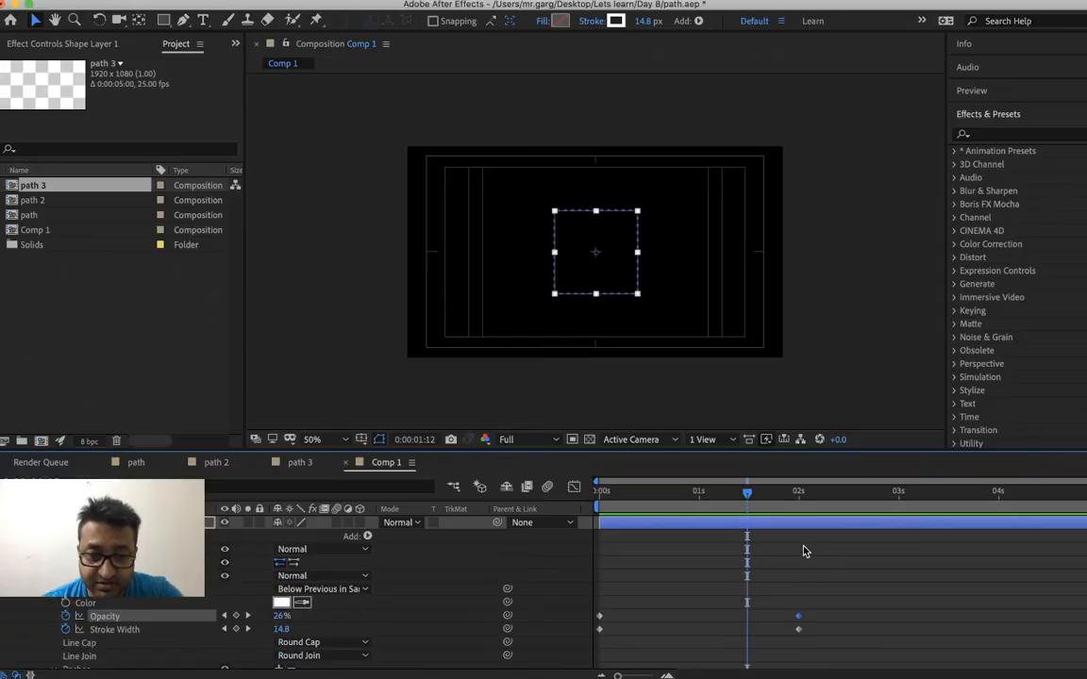
Set the stroke Opacity keyframe at 0:00:02:00 to 100% and preview the animation from the start
key(k)
right_click(279, 622)
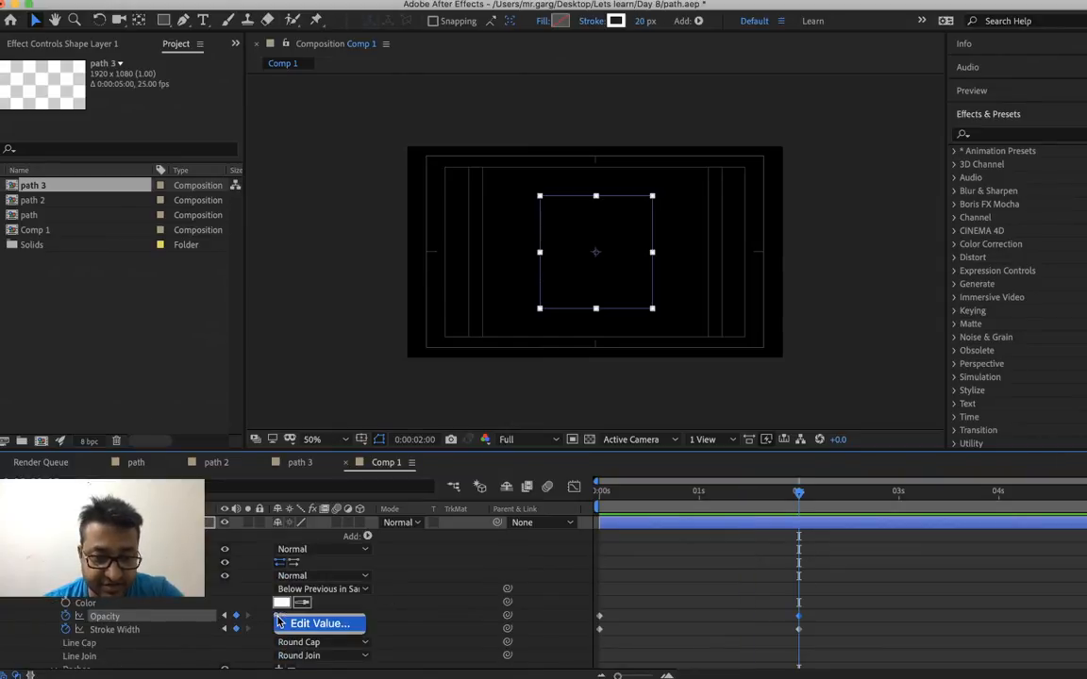
click(287, 624)
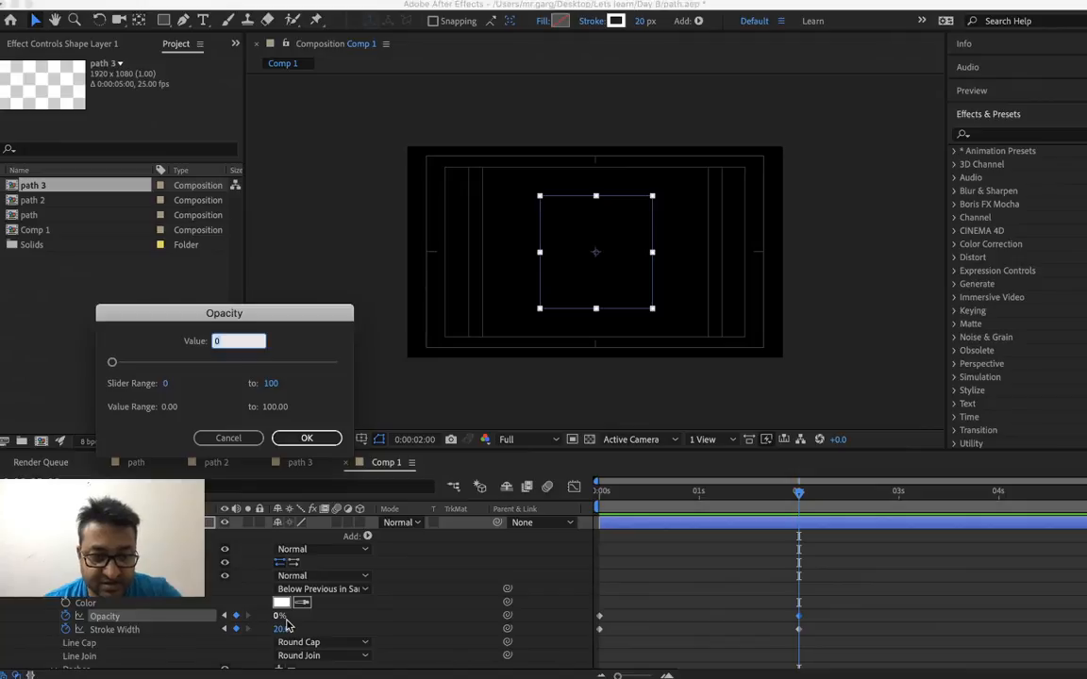
text(100)
key(Return)
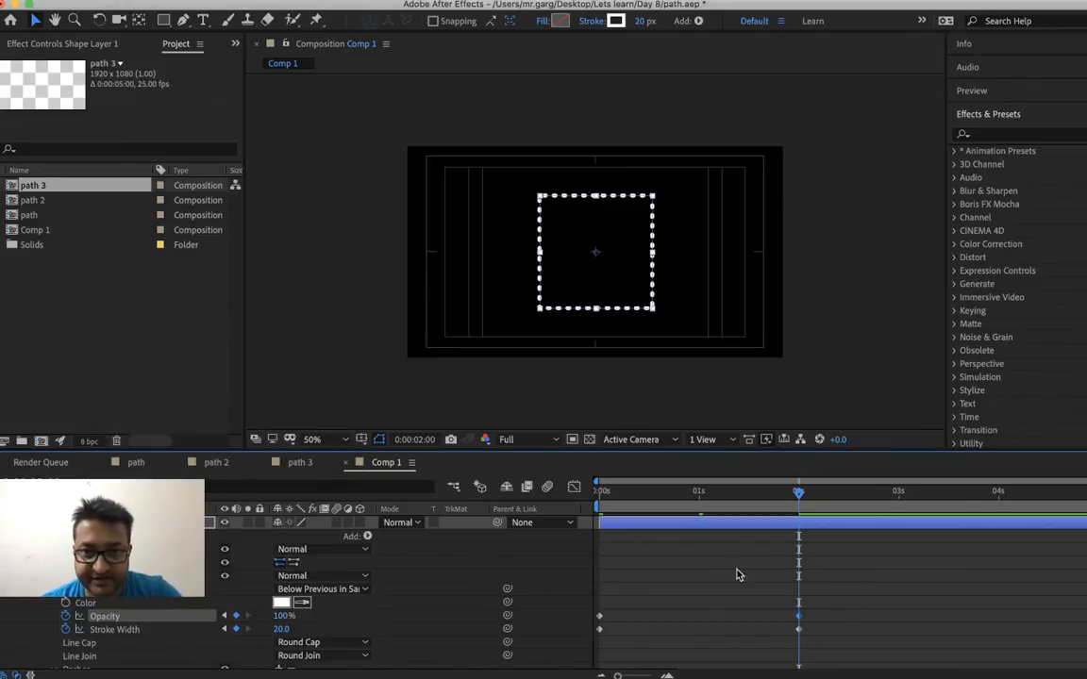
click(601, 491)
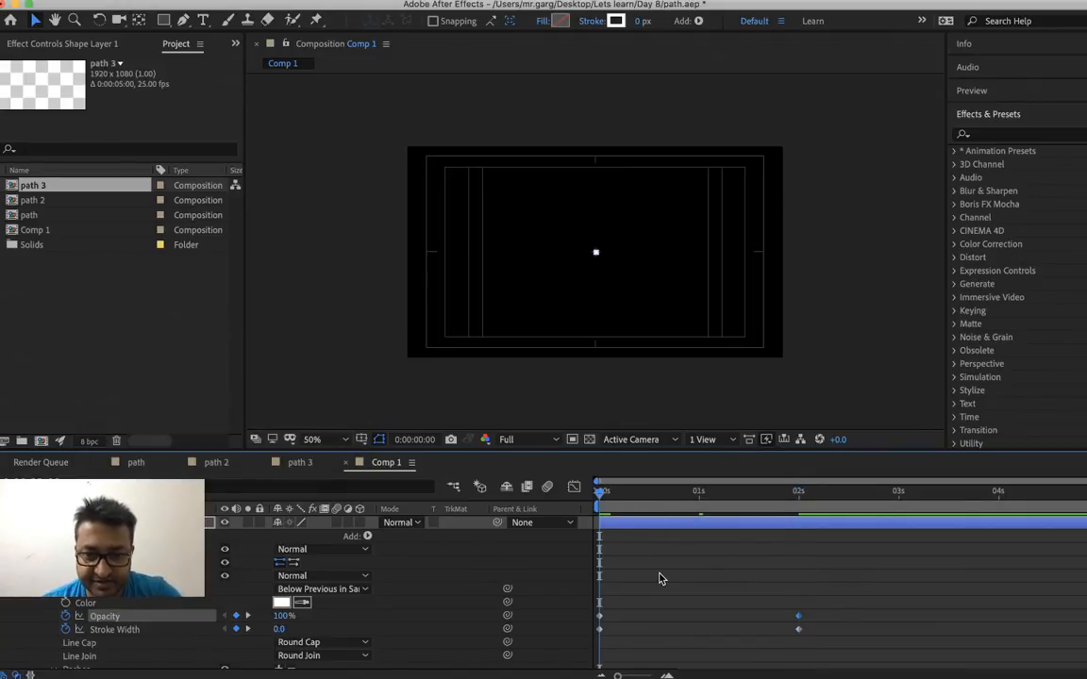
key(space)
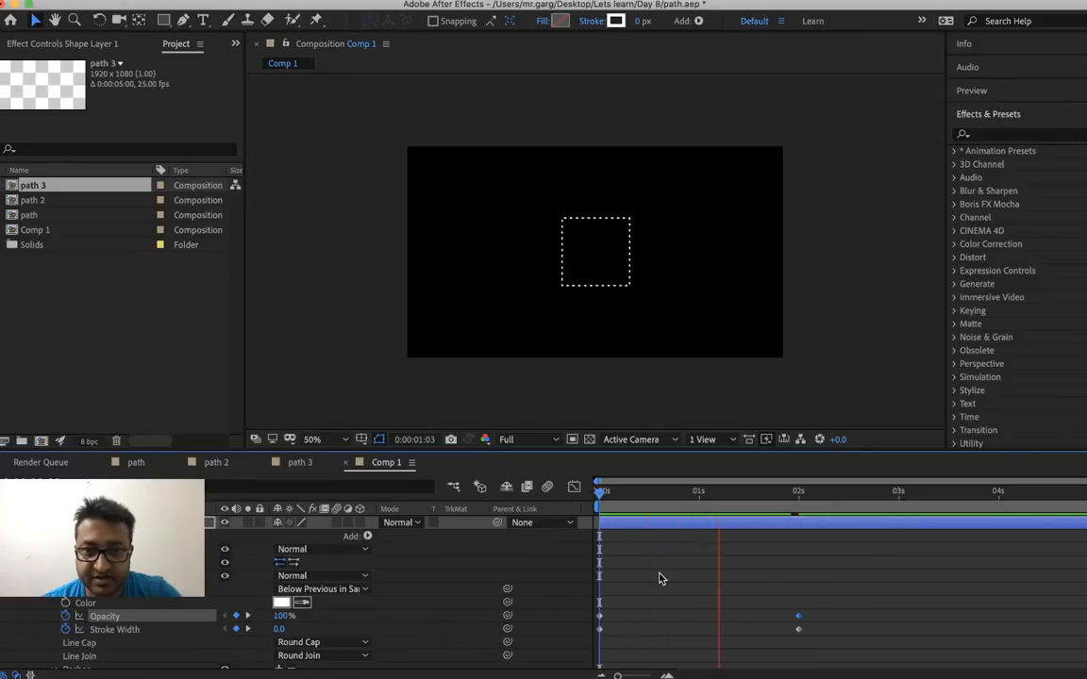
Stop the preview and scrub the dashed square animation past its last keyframes
key(space)
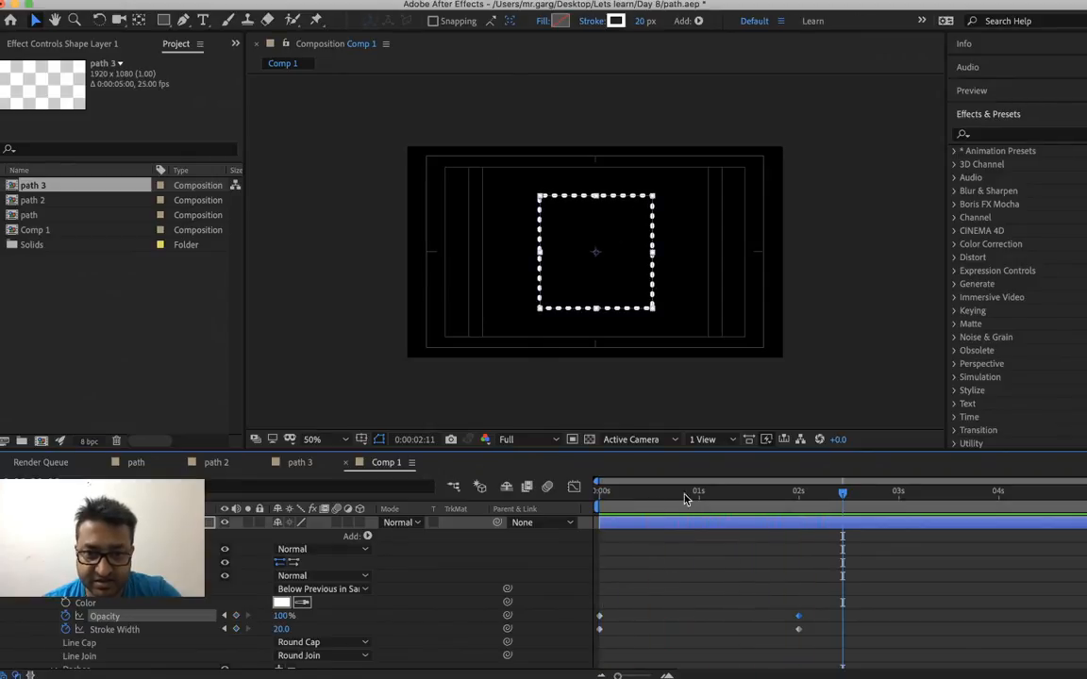
click(712, 490)
drag(771, 496, 847, 496)
Add a Roundness keyframe of 0 to the rectangle path at 0:00:00:00
scroll(235, 593, down, 3)
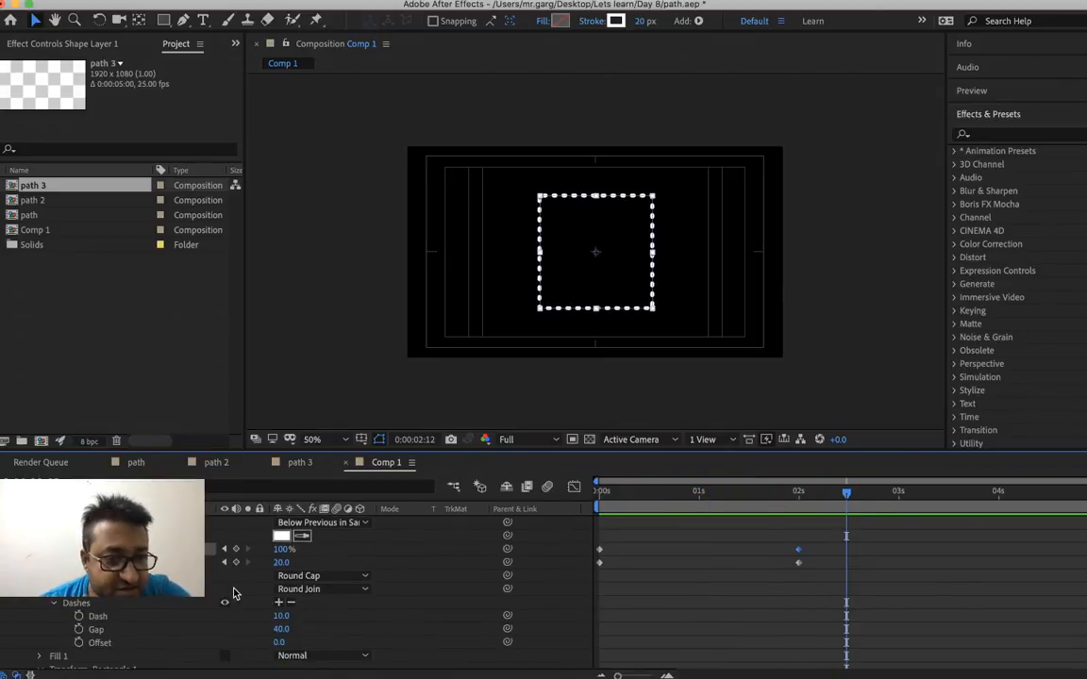
scroll(235, 592, up, 2)
scroll(235, 593, up, 2)
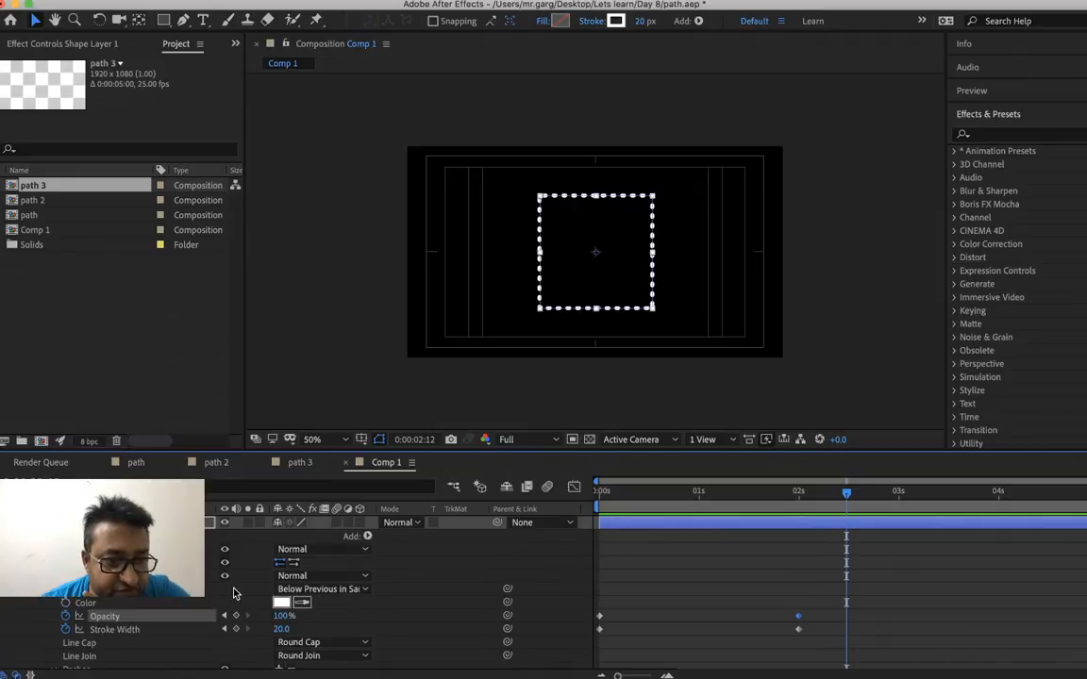
scroll(235, 593, up, 3)
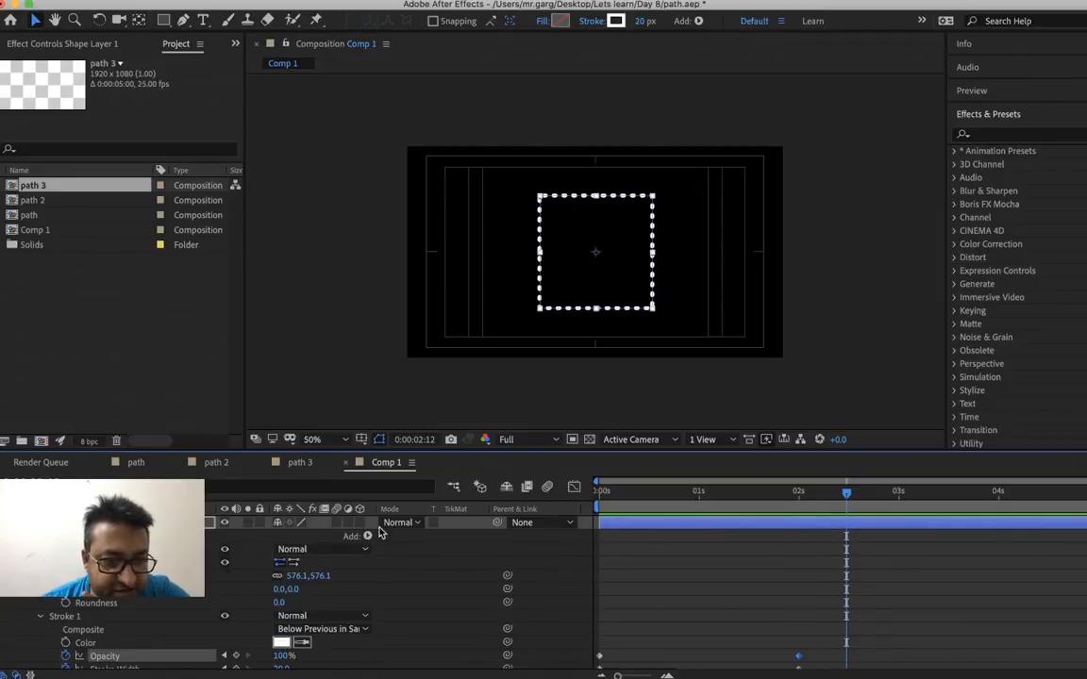
click(602, 491)
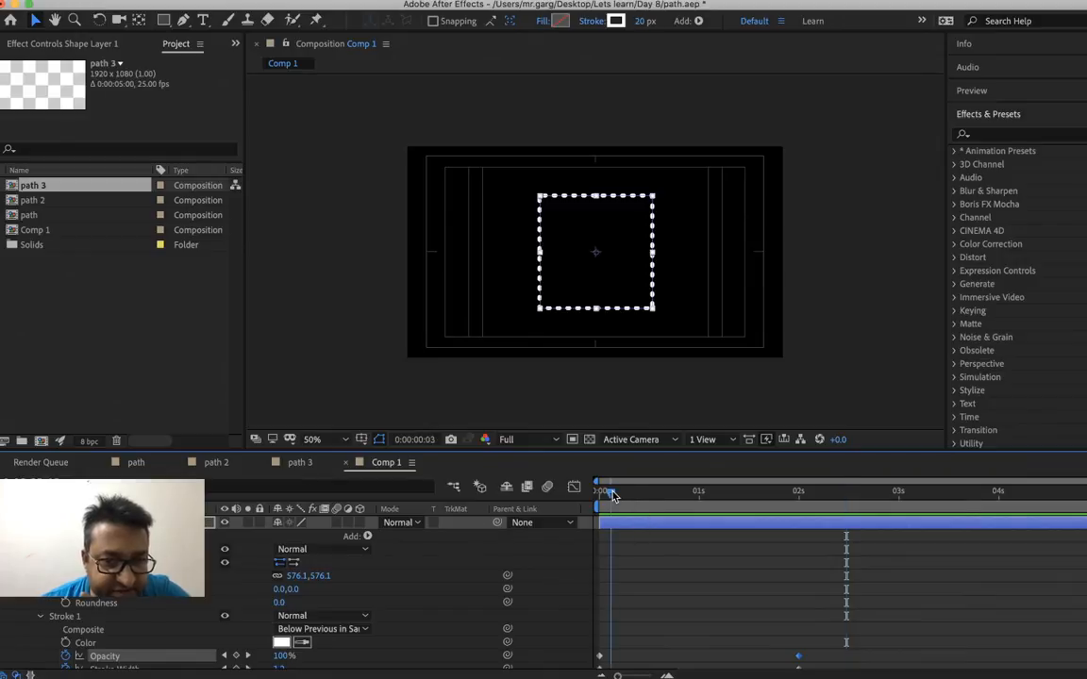
click(65, 604)
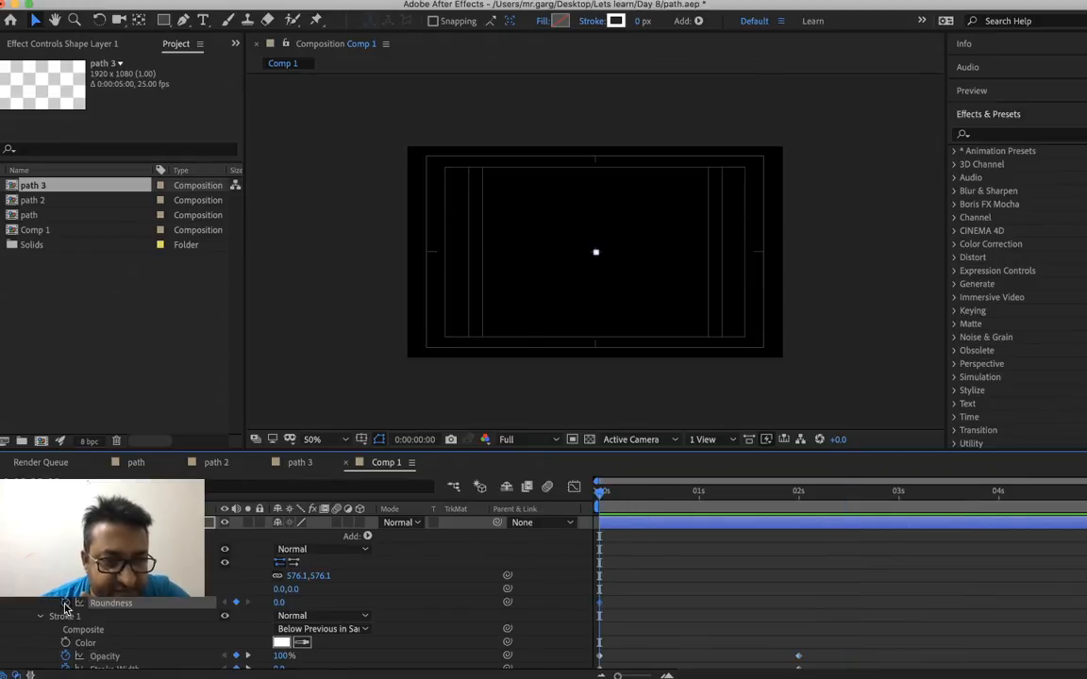
Add a Roundness keyframe of 20 to the rectangle path at 0:00:02:00
click(799, 493)
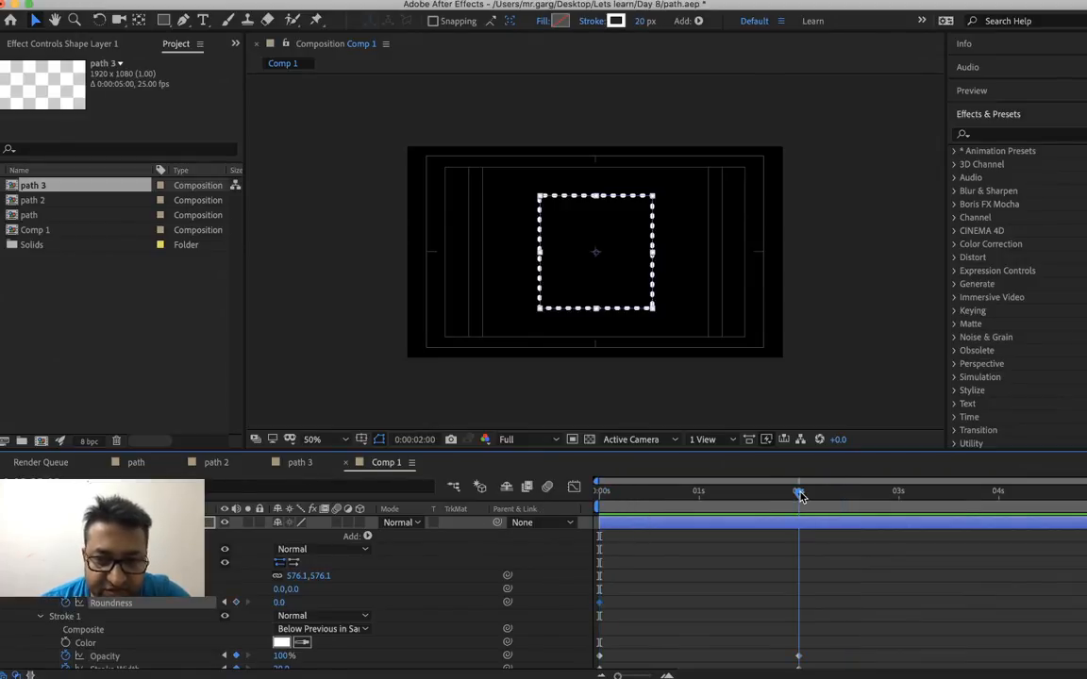
right_click(280, 604)
click(287, 611)
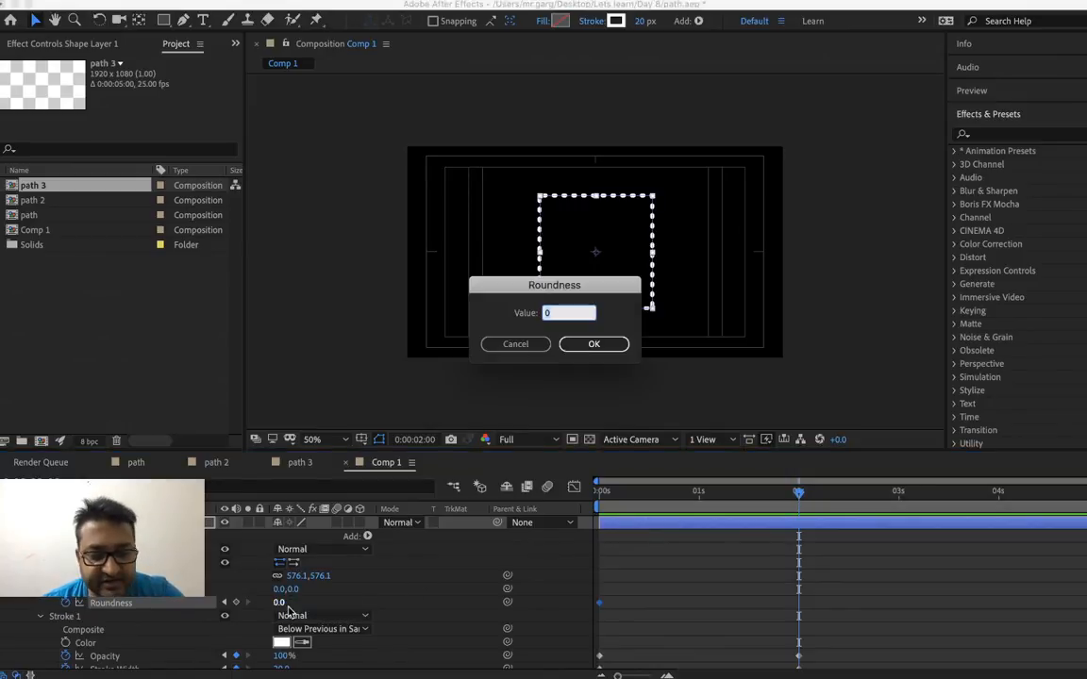
text(20)
key(Return)
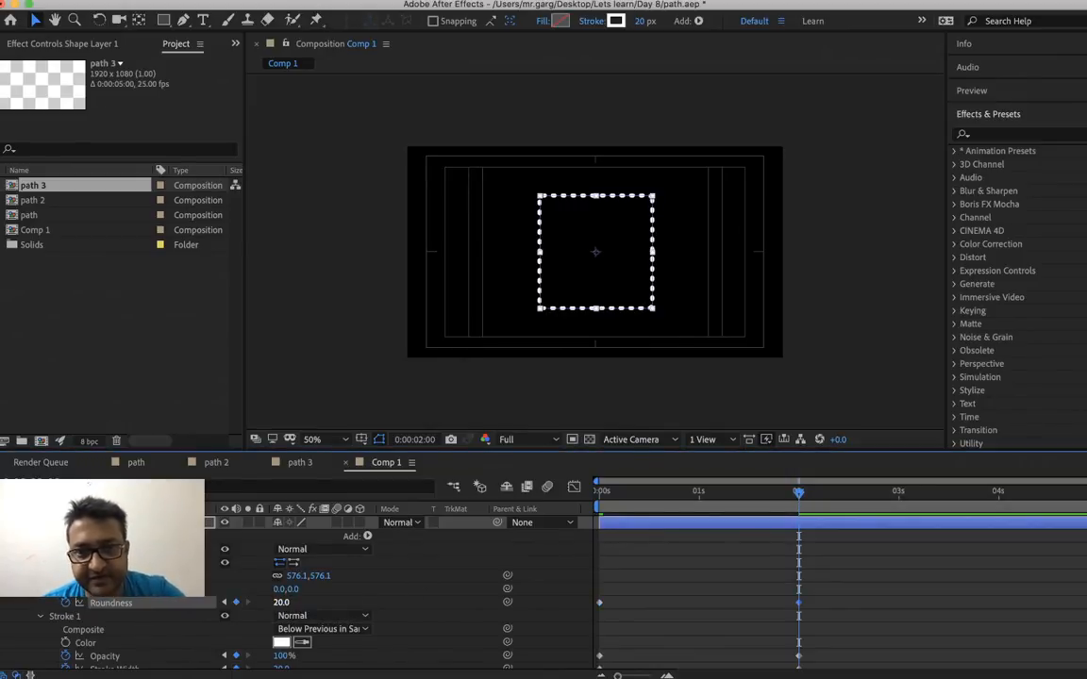
Set the Roundness keyframe at 0:00:02:00 to 100, leaving the stroke's blend mode at Normal
right_click(280, 602)
click(317, 610)
text(100)
key(Return)
click(302, 616)
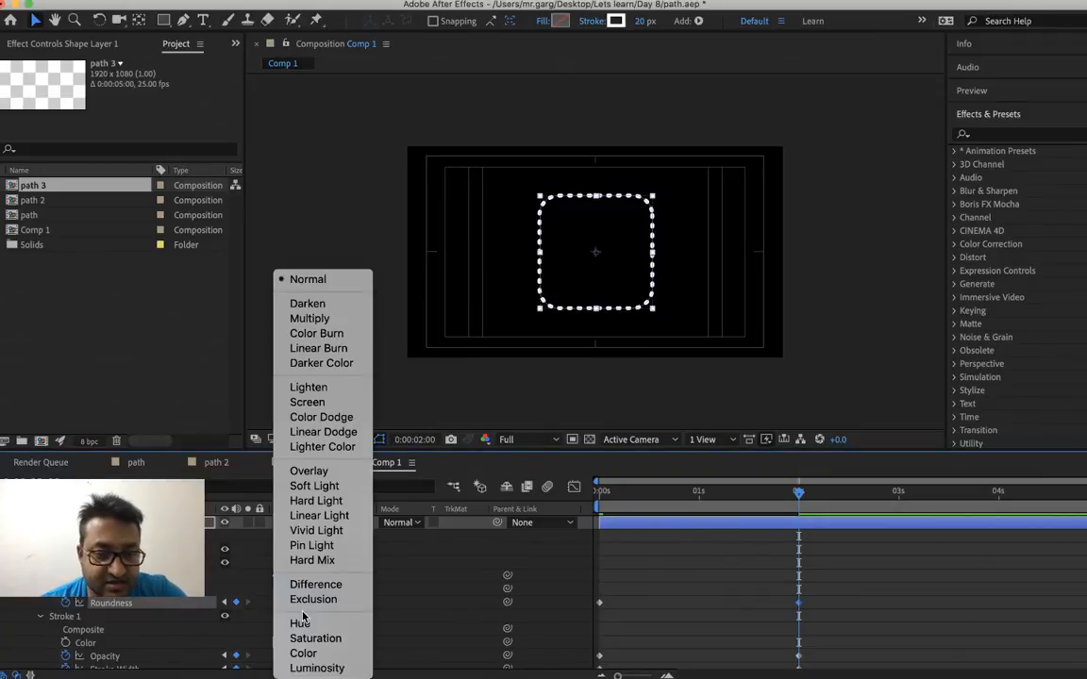
click(236, 585)
Raise the rectangle path's Roundness at 0:00:02:00 to 200
right_click(281, 604)
click(290, 610)
text(200)
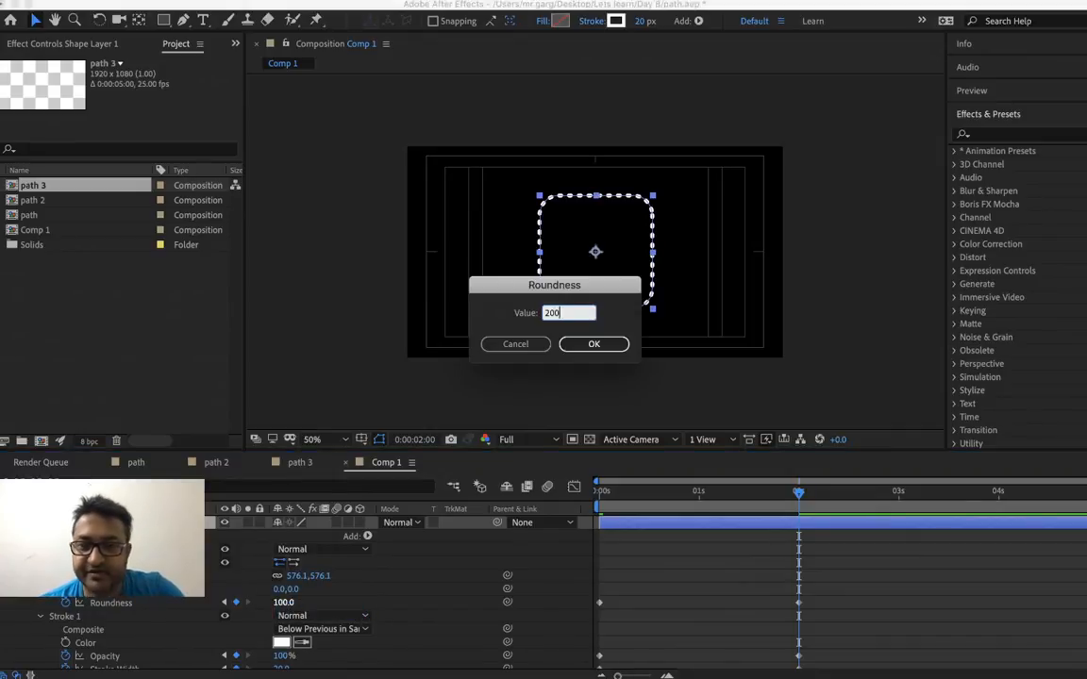
key(Return)
Set the rectangle path's Roundness at 0:00:02:00 to 300 so the square ends as a circle
right_click(283, 602)
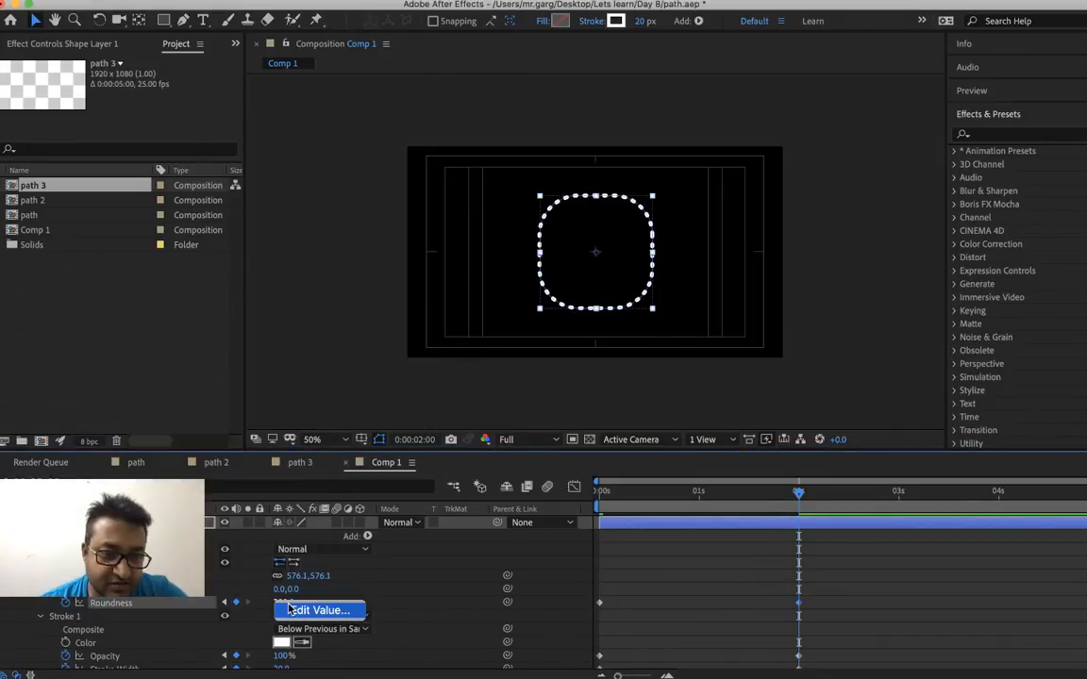
click(295, 612)
text(300)
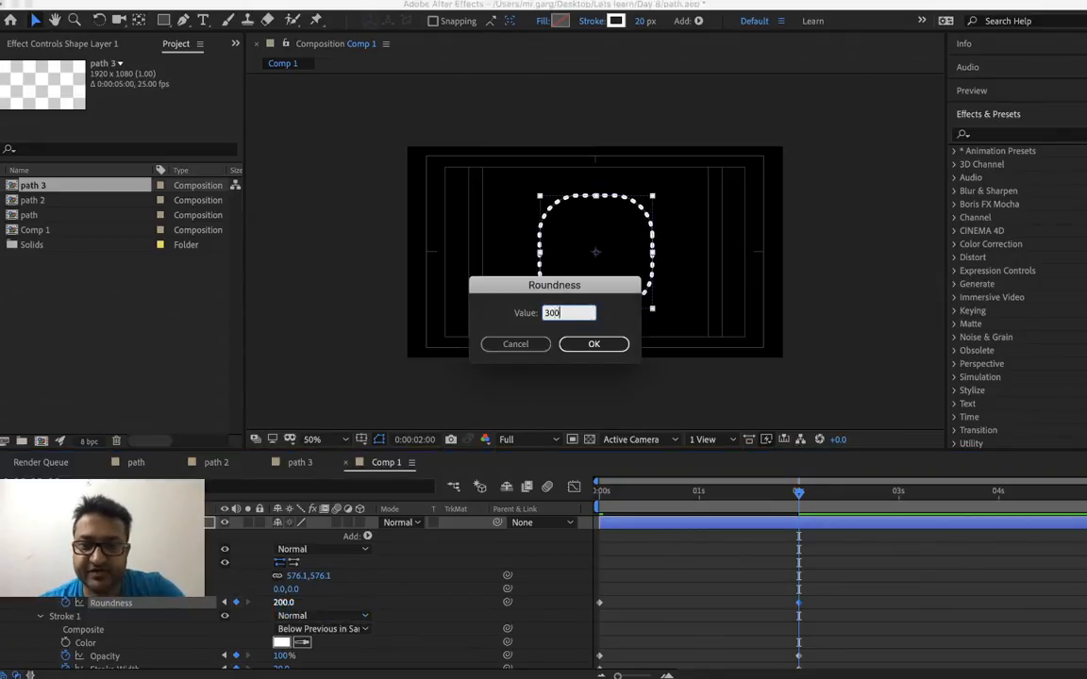
key(Return)
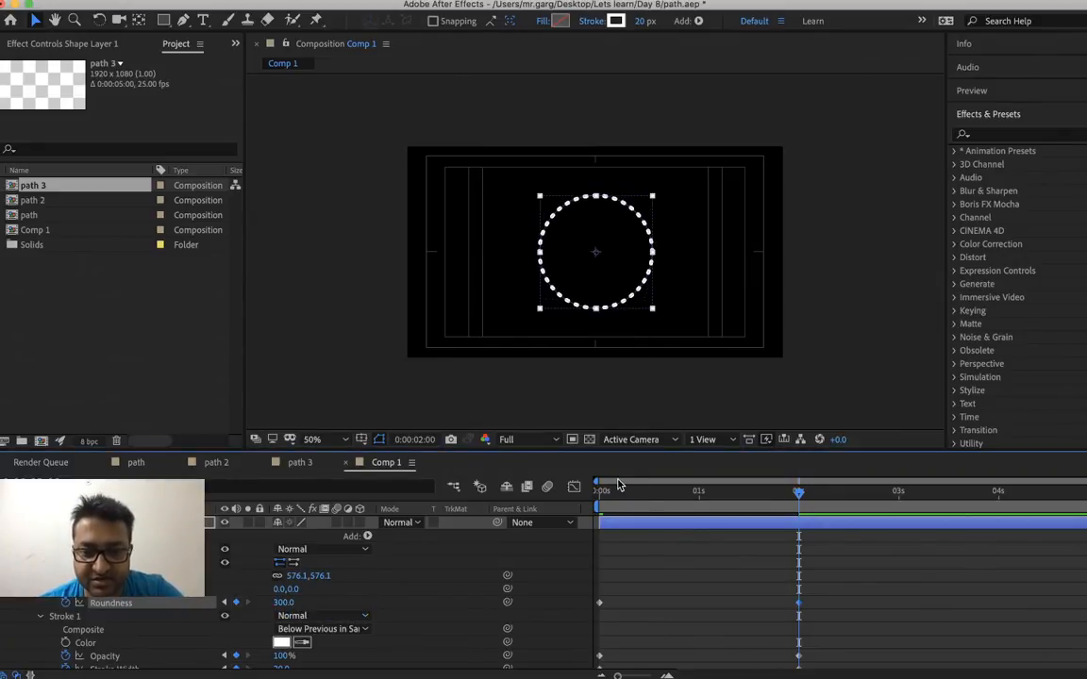
Preview the square-to-circle animation several times and scrub to 0:00:00:20
drag(613, 501, 570, 512)
key(space)
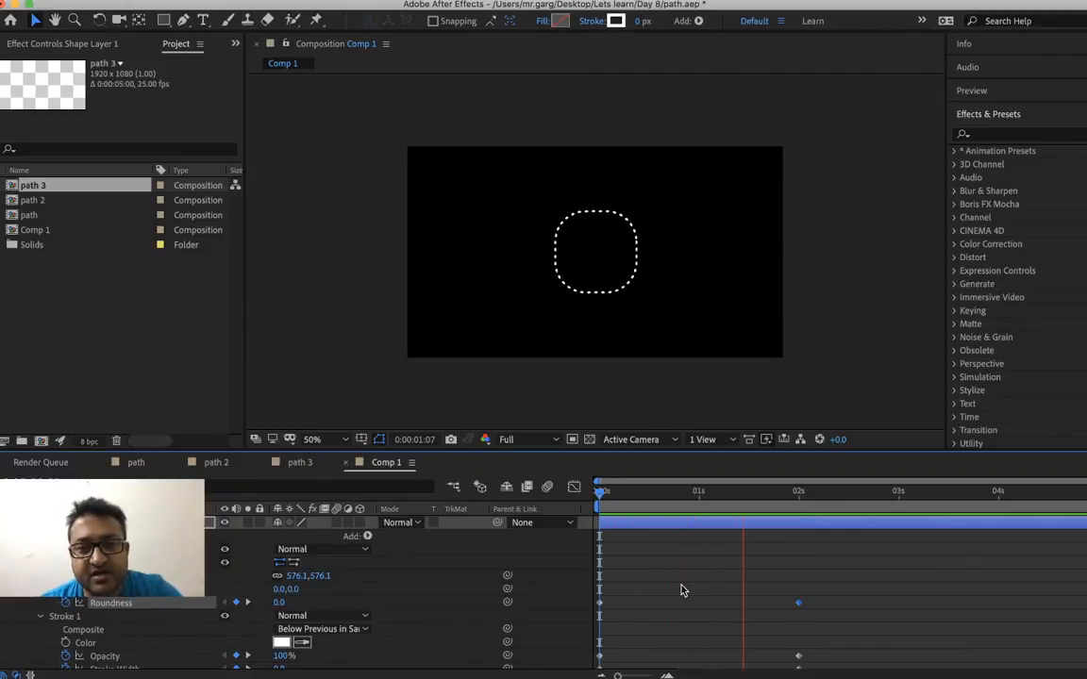
key(space)
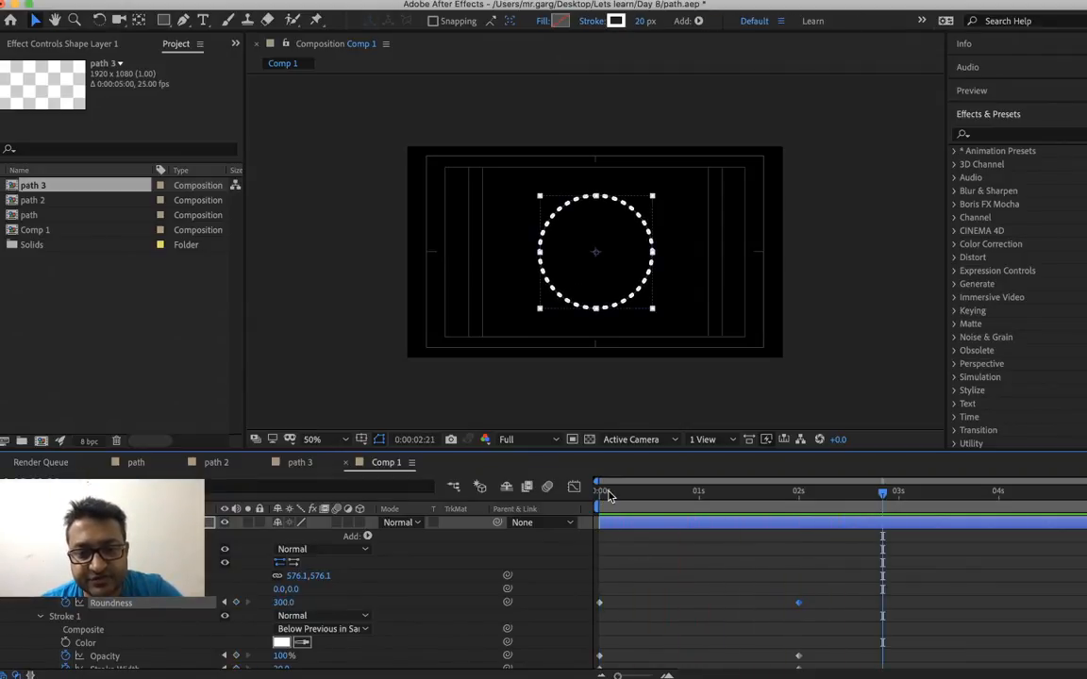
key(space)
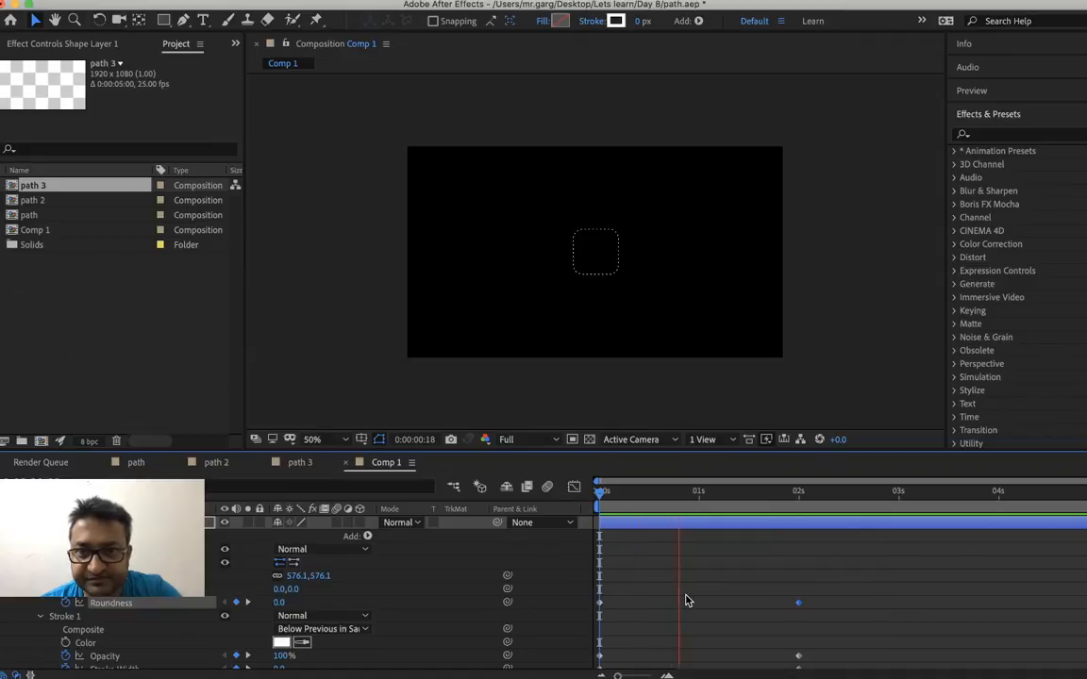
click(649, 514)
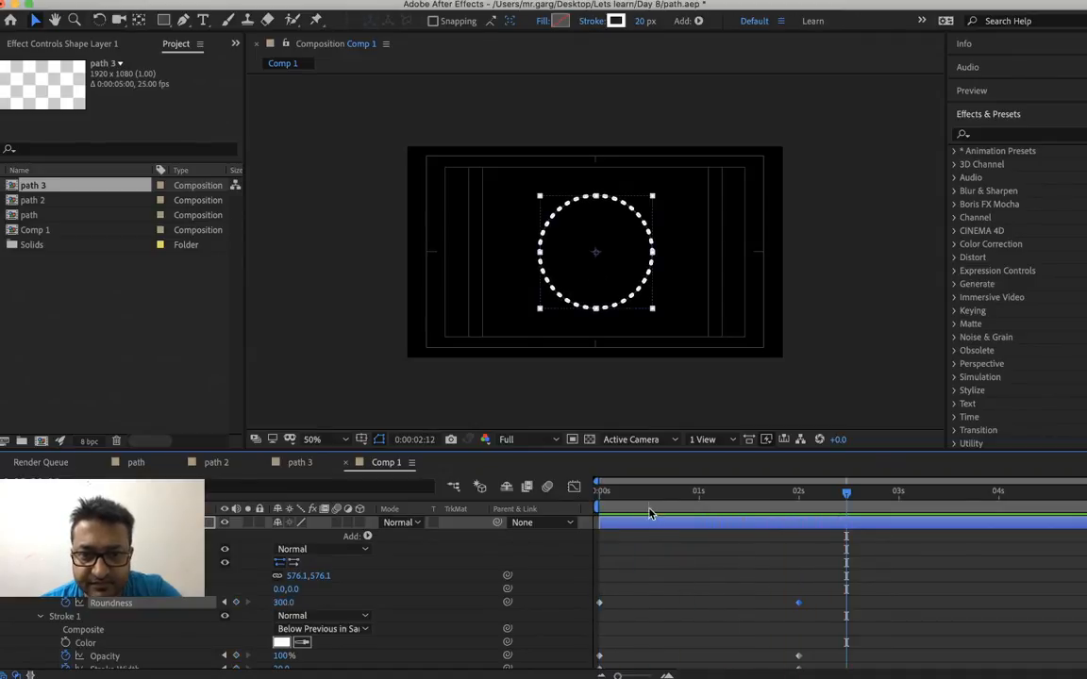
key(space)
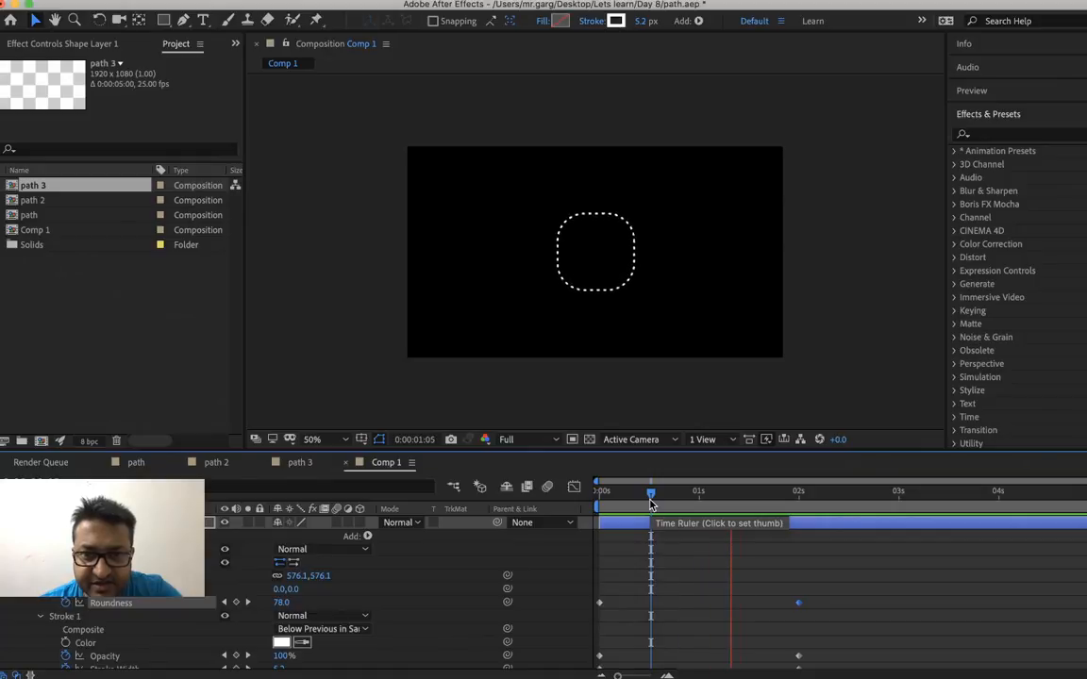
key(space)
mouse_move(650, 505)
mouse_down()
mouse_move(803, 503)
mouse_move(710, 503)
mouse_move(827, 516)
mouse_move(625, 528)
mouse_move(837, 566)
mouse_move(577, 560)
mouse_move(779, 582)
mouse_move(819, 602)
mouse_move(679, 592)
mouse_up()
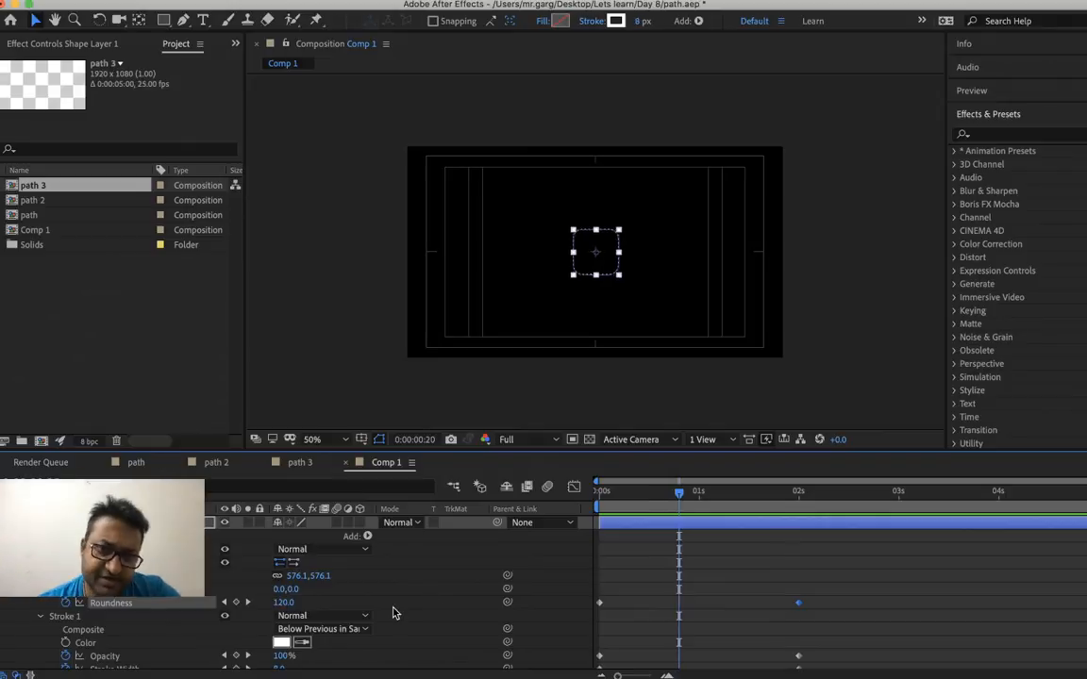
Try adding a Size keyframe of 1000, 1000 to the rectangle path at 0:00:00:20
scroll(210, 588, down, 1)
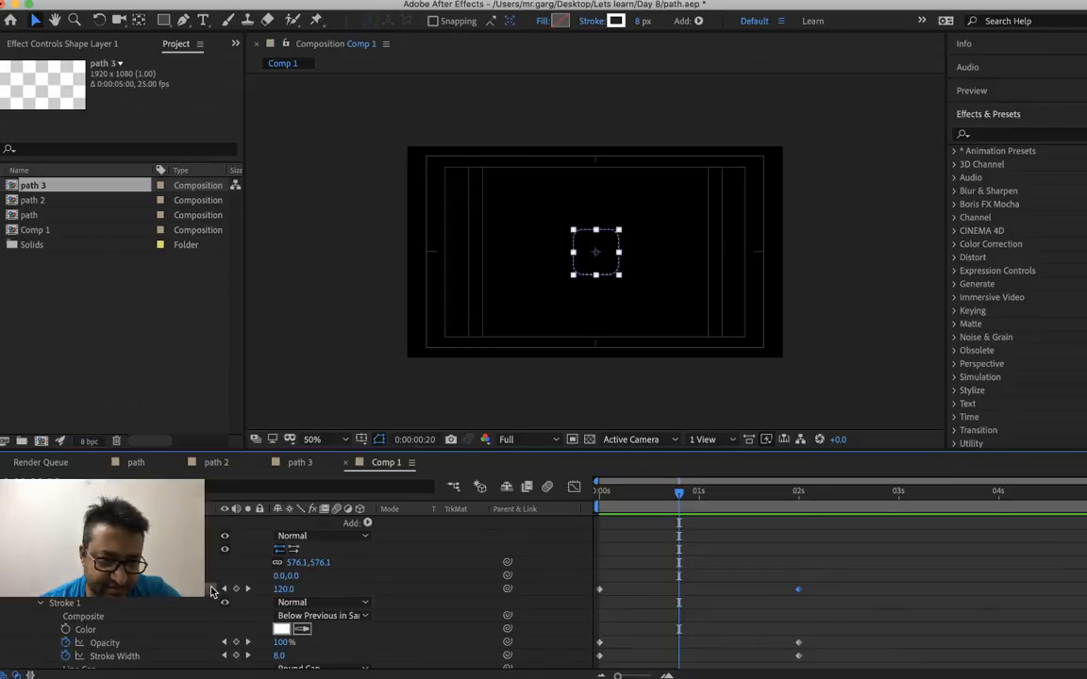
scroll(211, 590, down, 9)
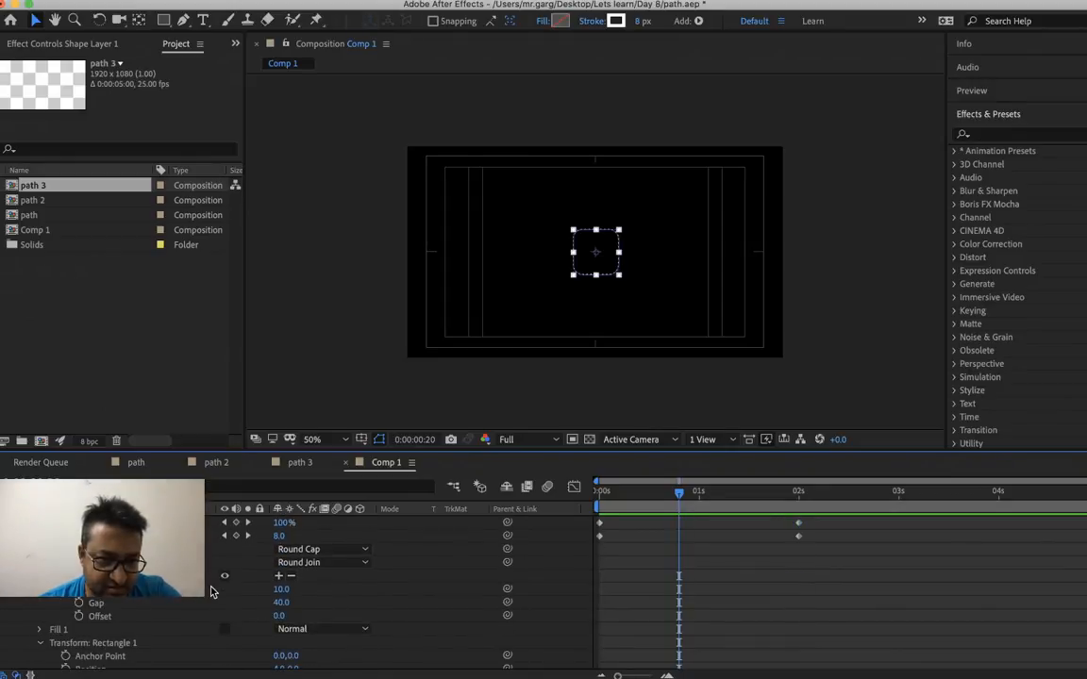
scroll(211, 591, down, 4)
scroll(211, 591, down, 2)
scroll(211, 592, up, 16)
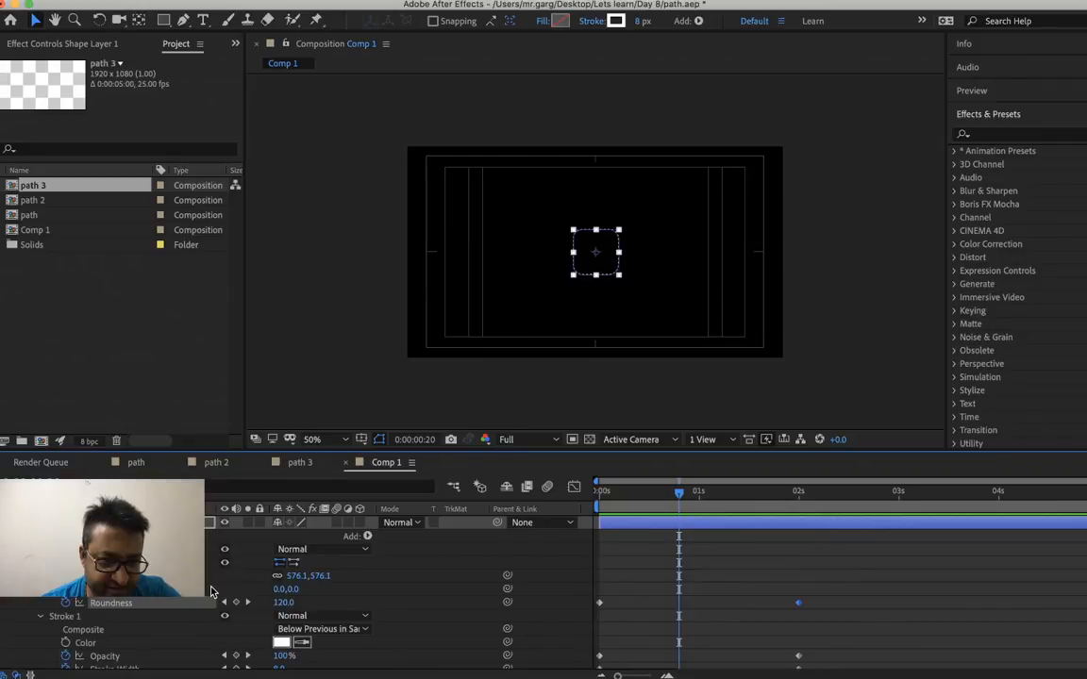
click(65, 576)
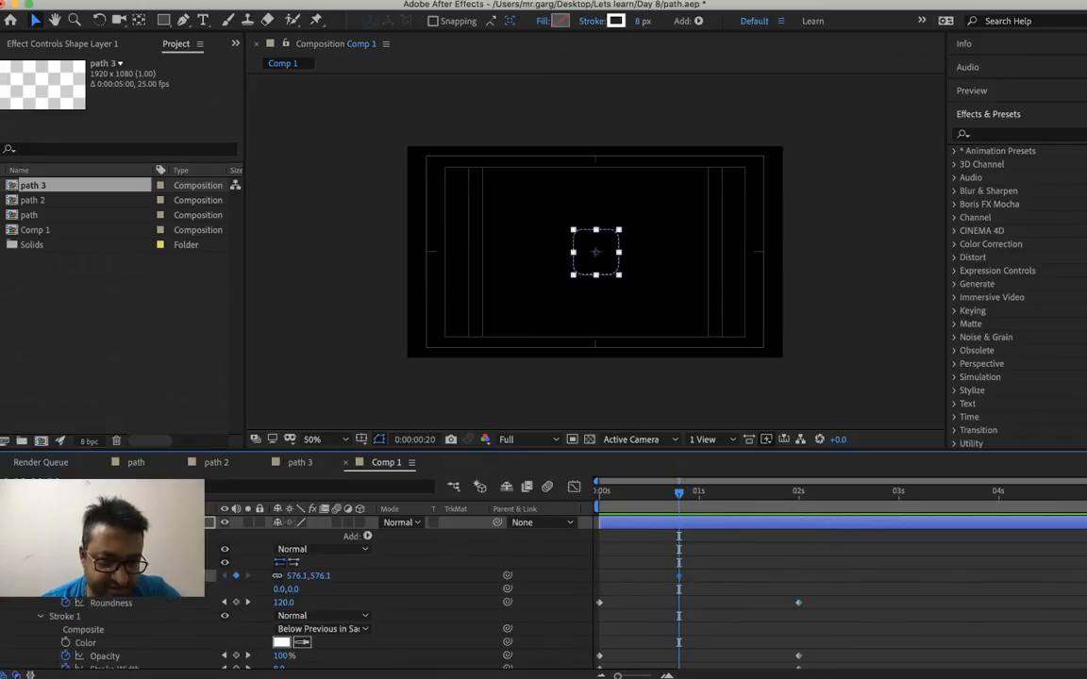
right_click(290, 578)
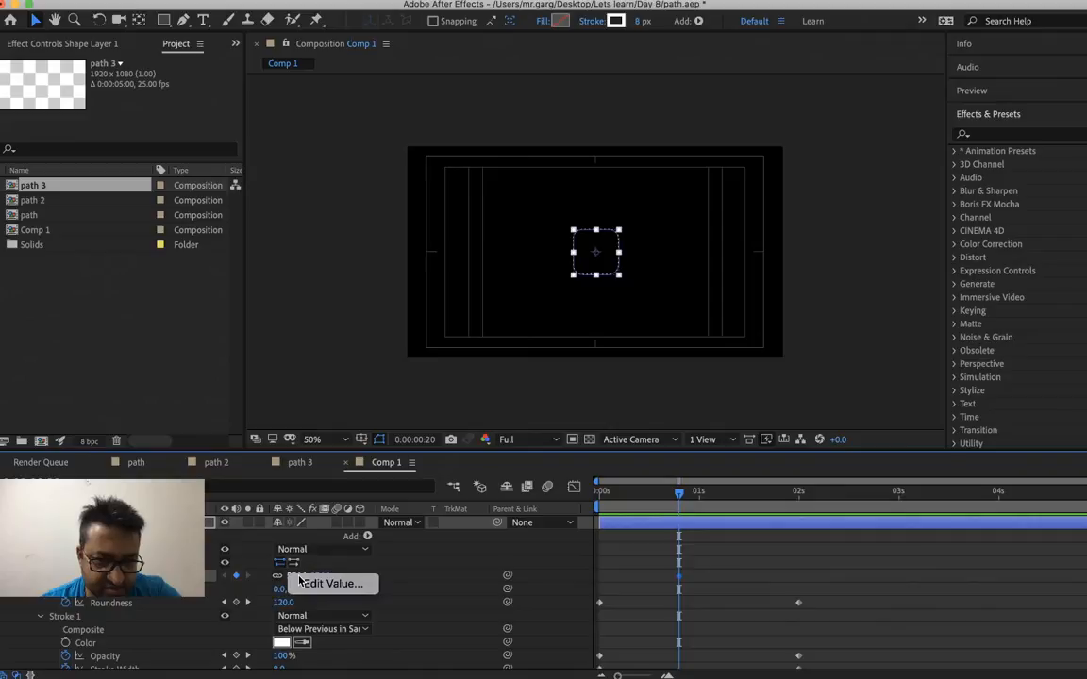
click(366, 585)
text(1000)
key(Return)
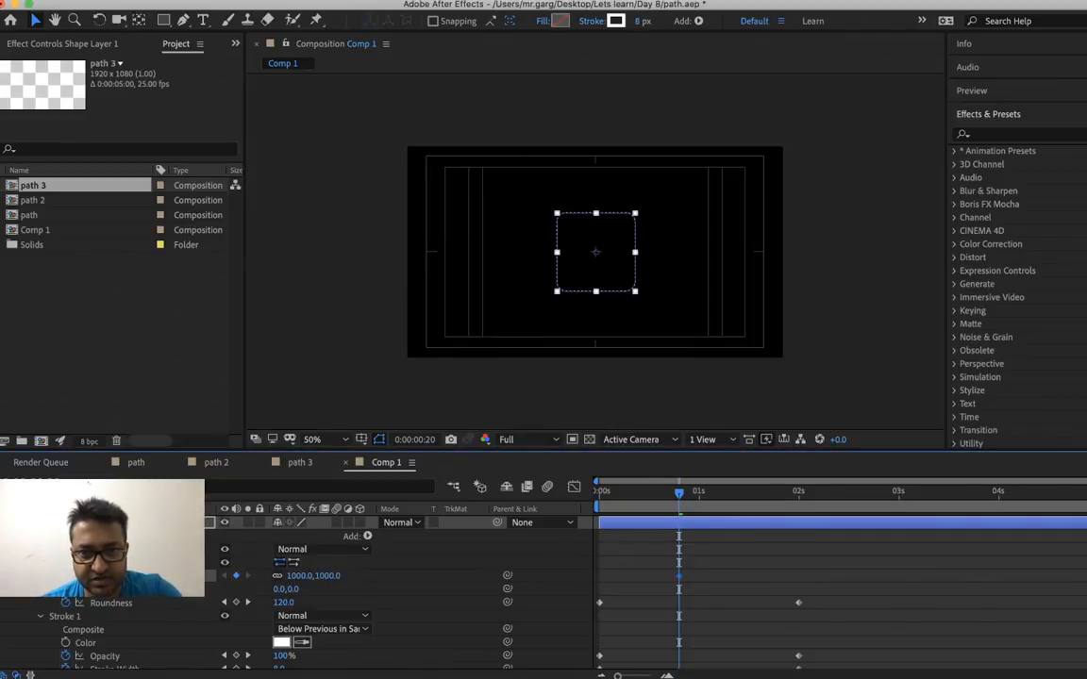
Preview the animation with the larger rectangle size, then undo the Size change and its keyframe
click(615, 498)
key(space)
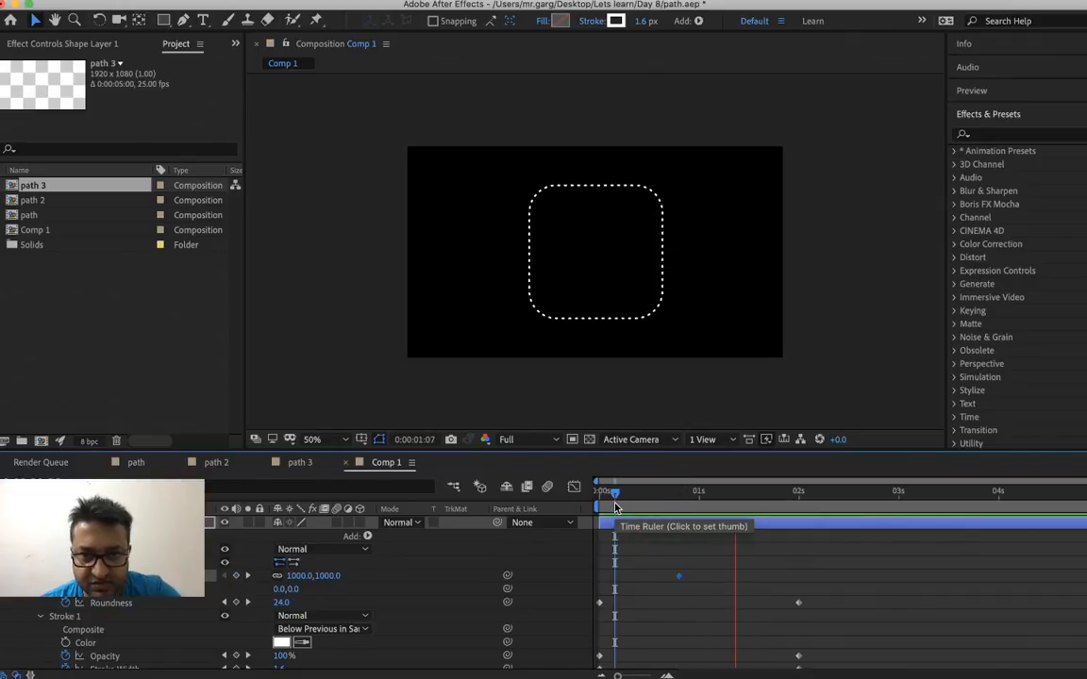
key(space)
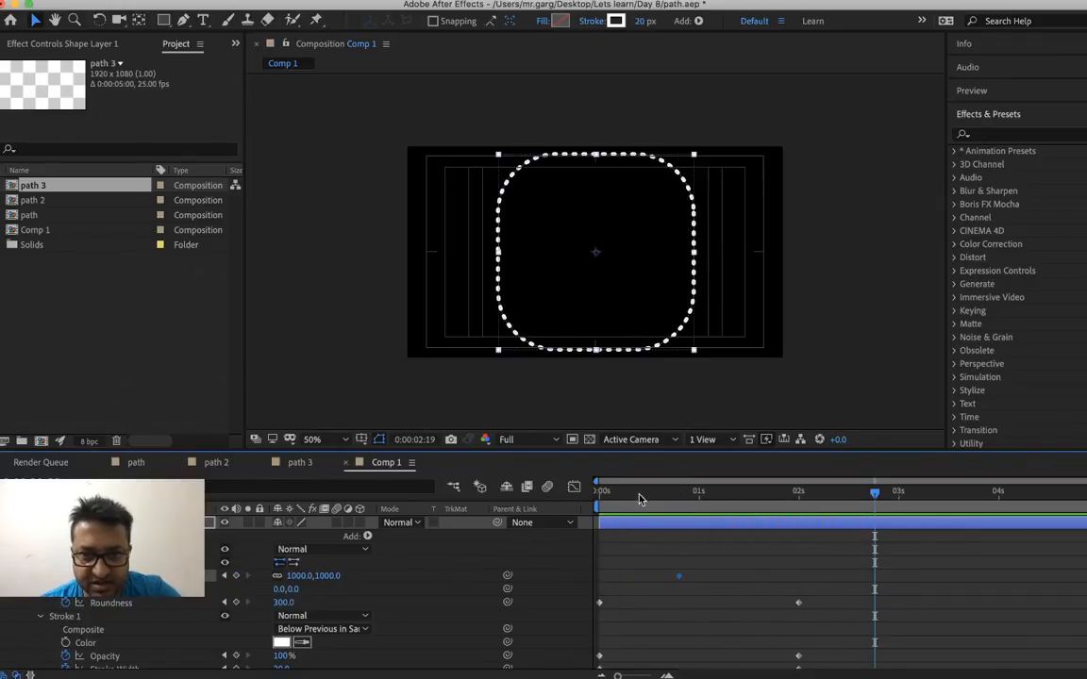
key(super+z)
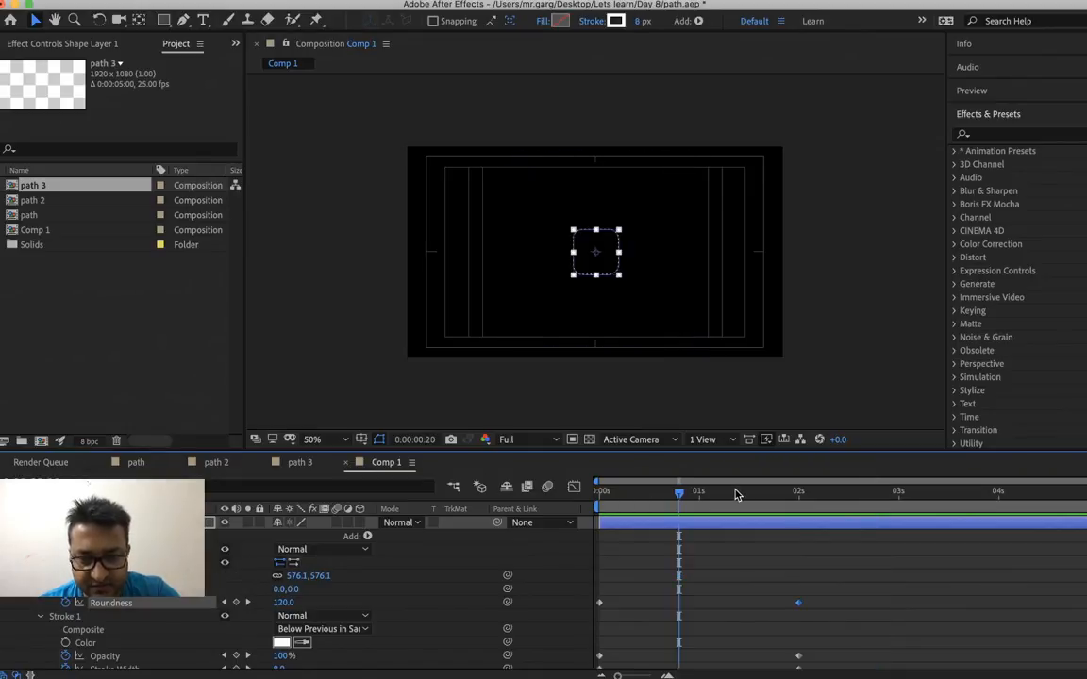
Preview the restored circle animation and show only the shape layer's keyframed properties in the timeline
click(737, 494)
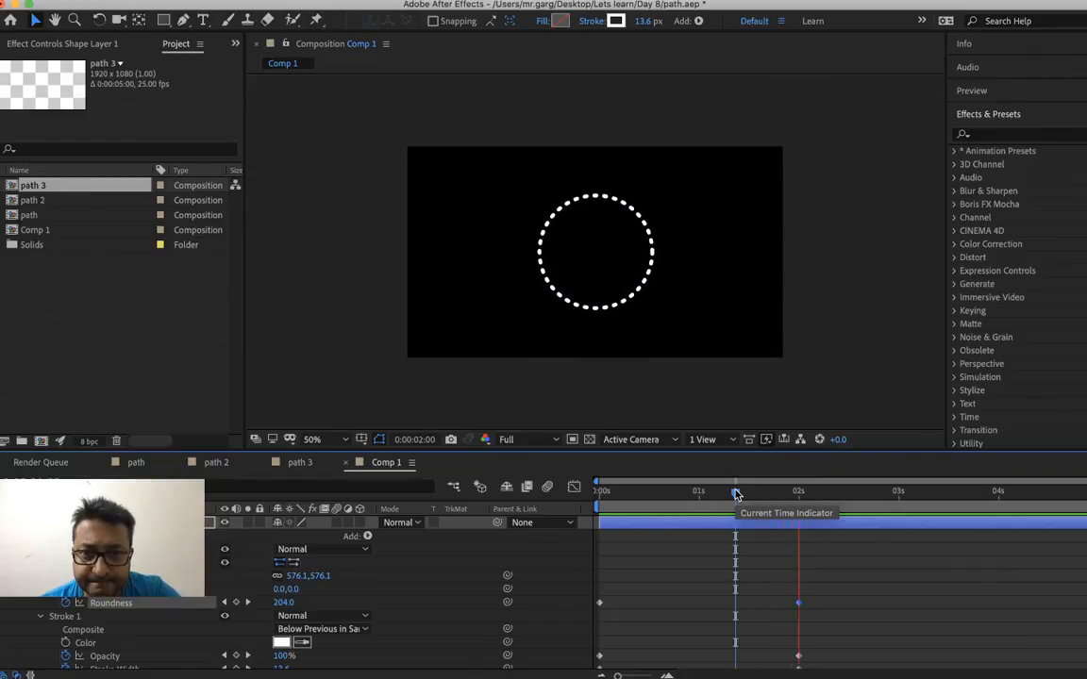
key(space)
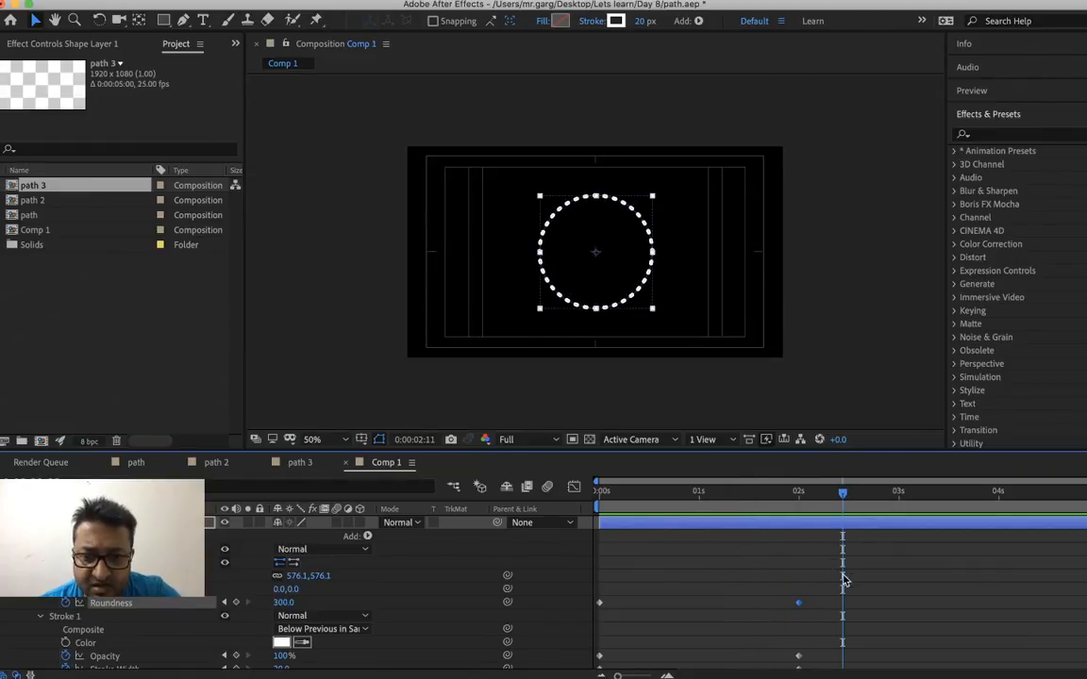
scroll(861, 607, down, 3)
scroll(860, 608, up, 2)
scroll(806, 556, up, 1)
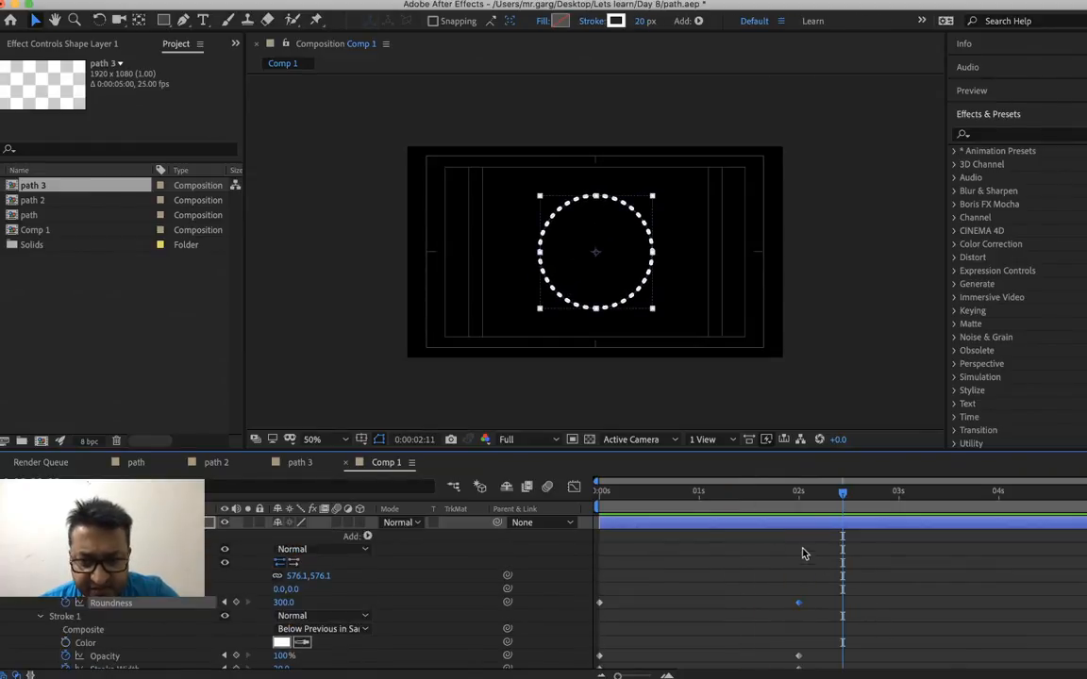
key(u)
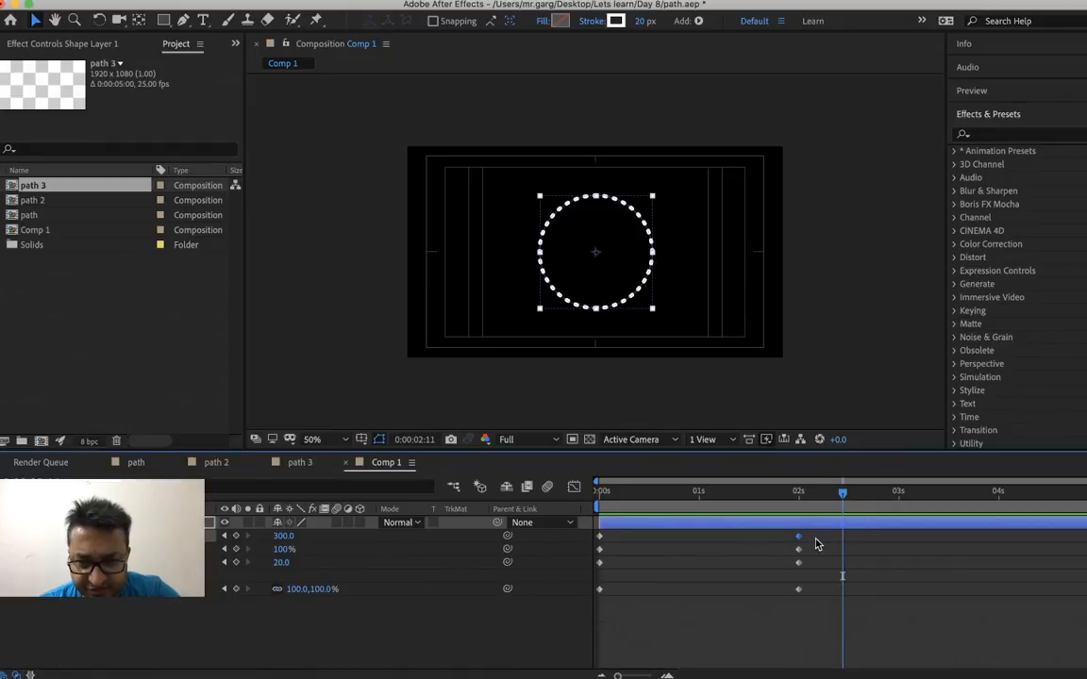
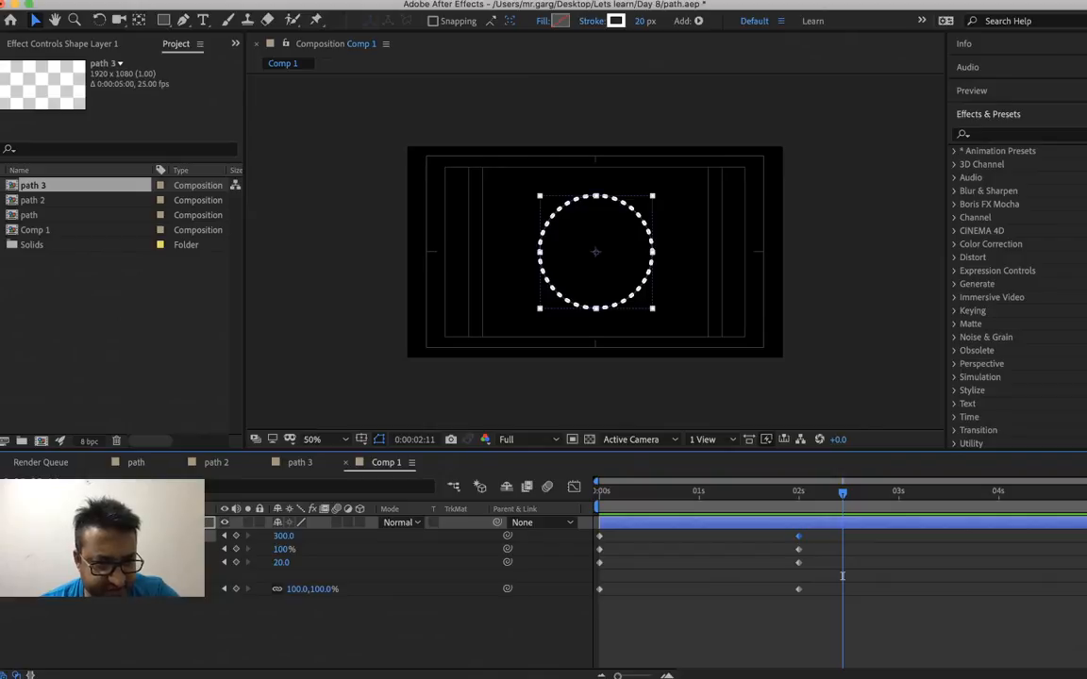
Select all Roundness, Opacity, Stroke Width and Scale keyframes on the shape layer and apply Easy Ease to them
right_click(115, 549)
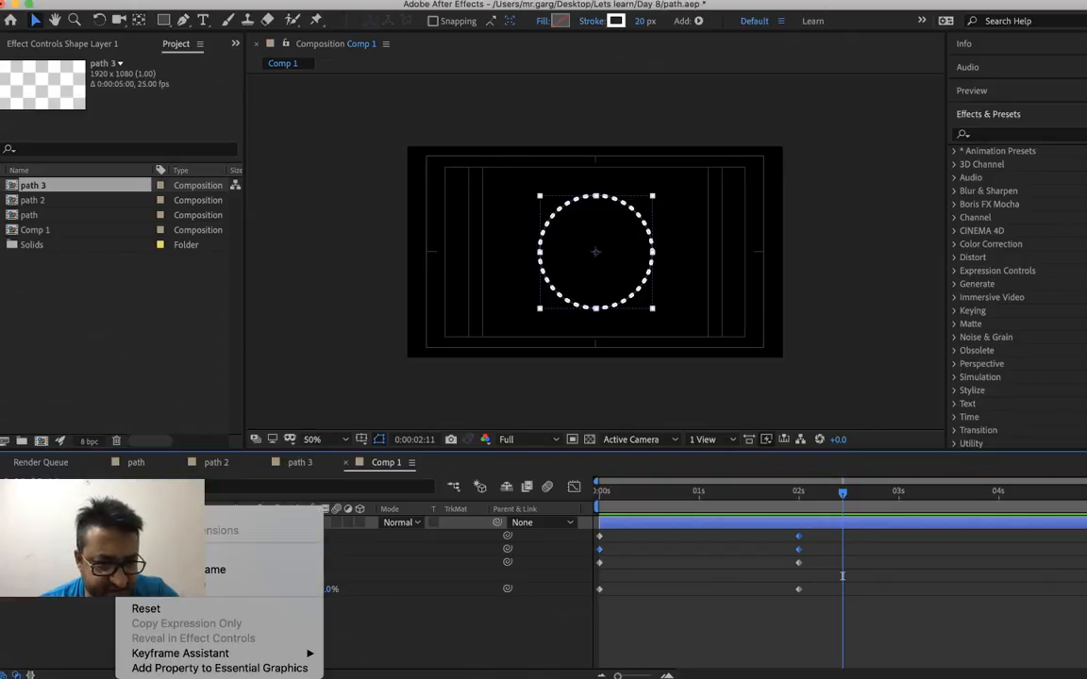
key(Escape)
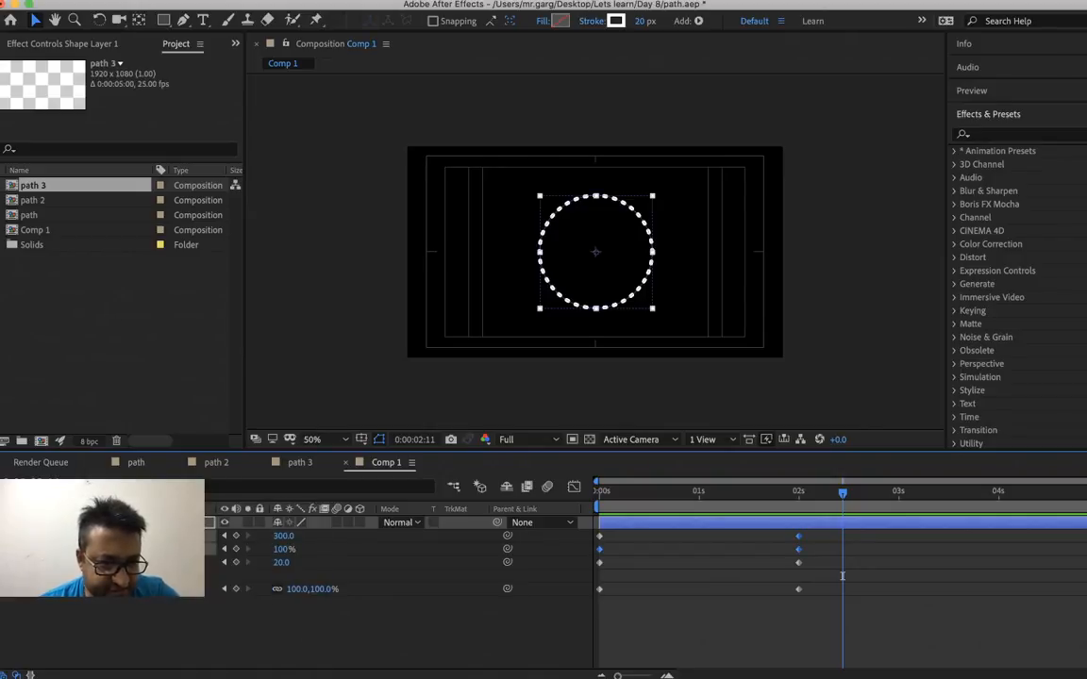
right_click(103, 562)
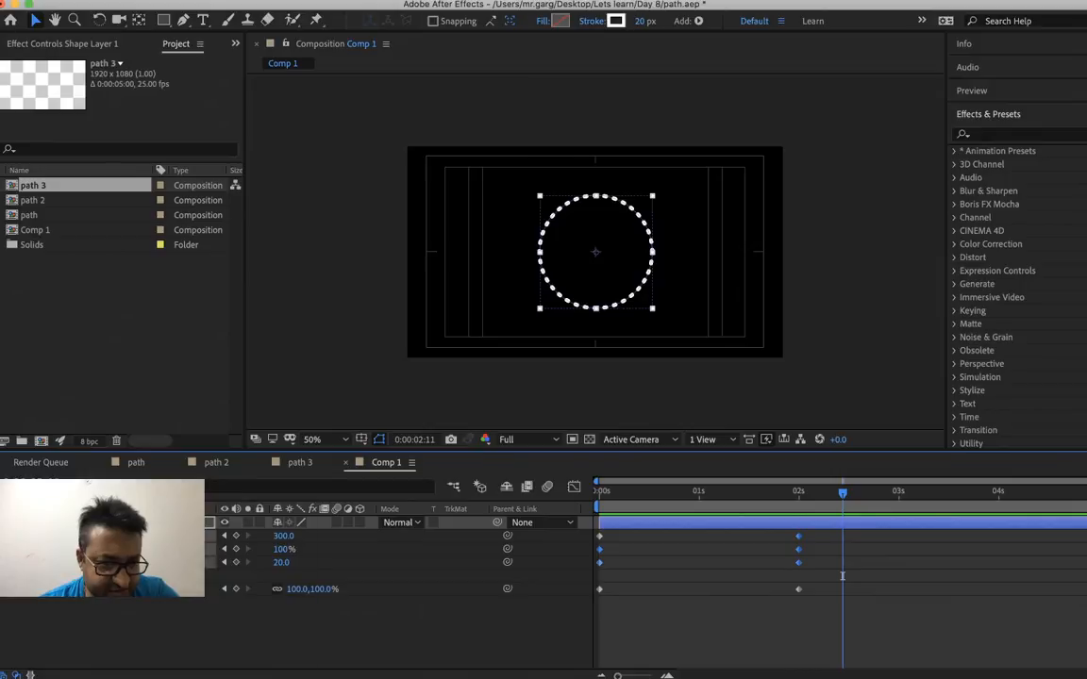
key(Escape)
right_click(101, 597)
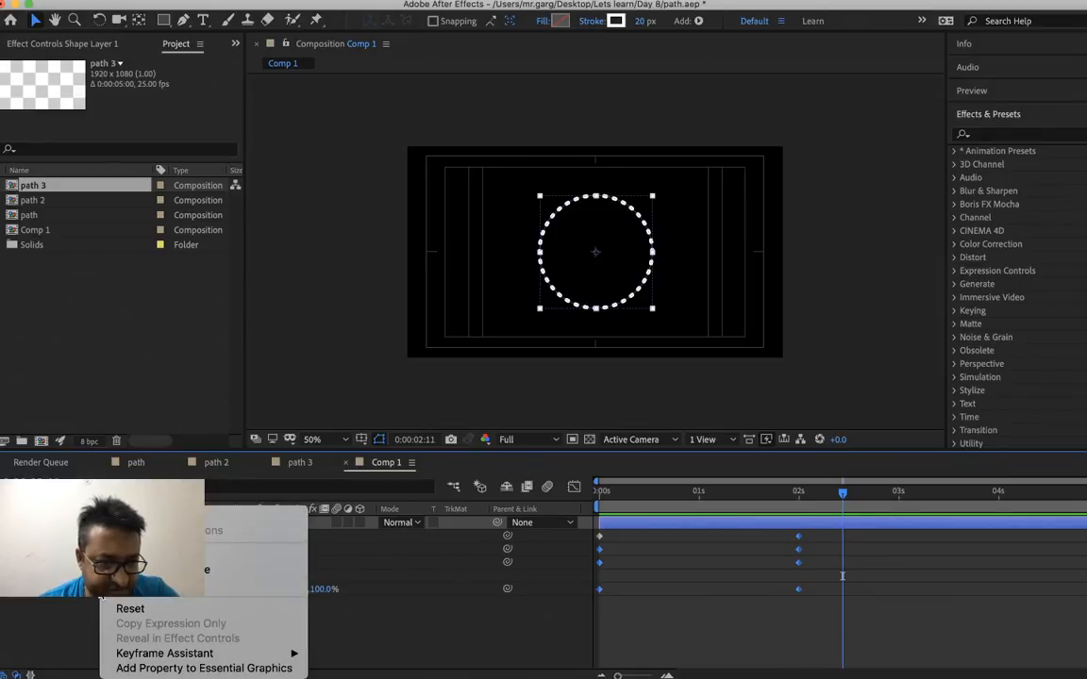
key(Escape)
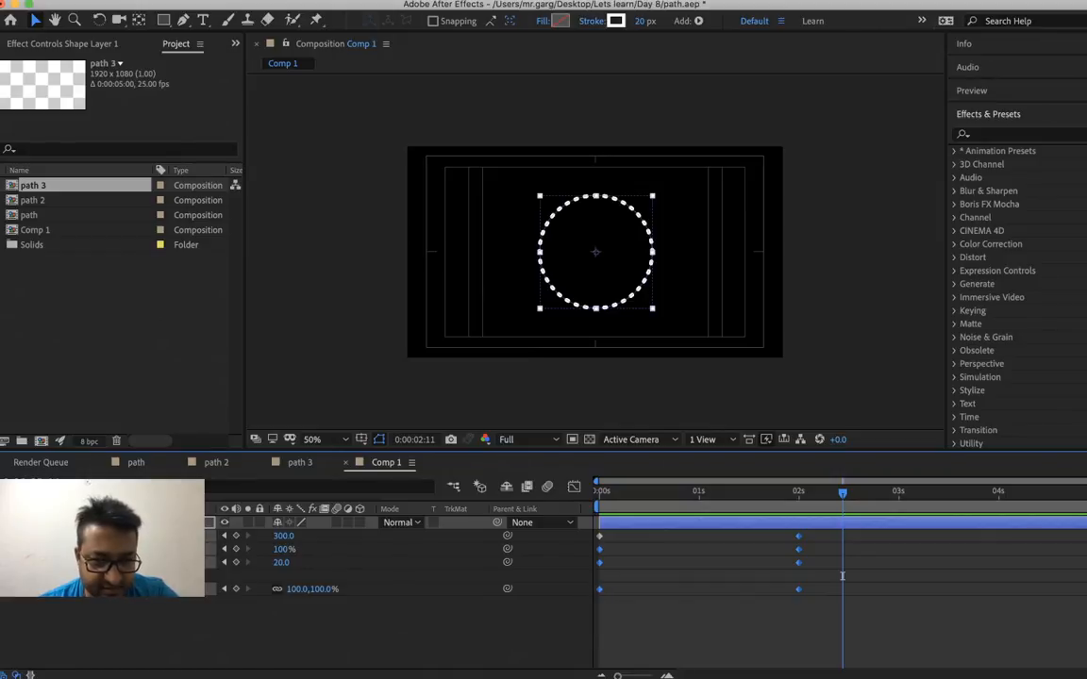
right_click(178, 538)
right_click(600, 563)
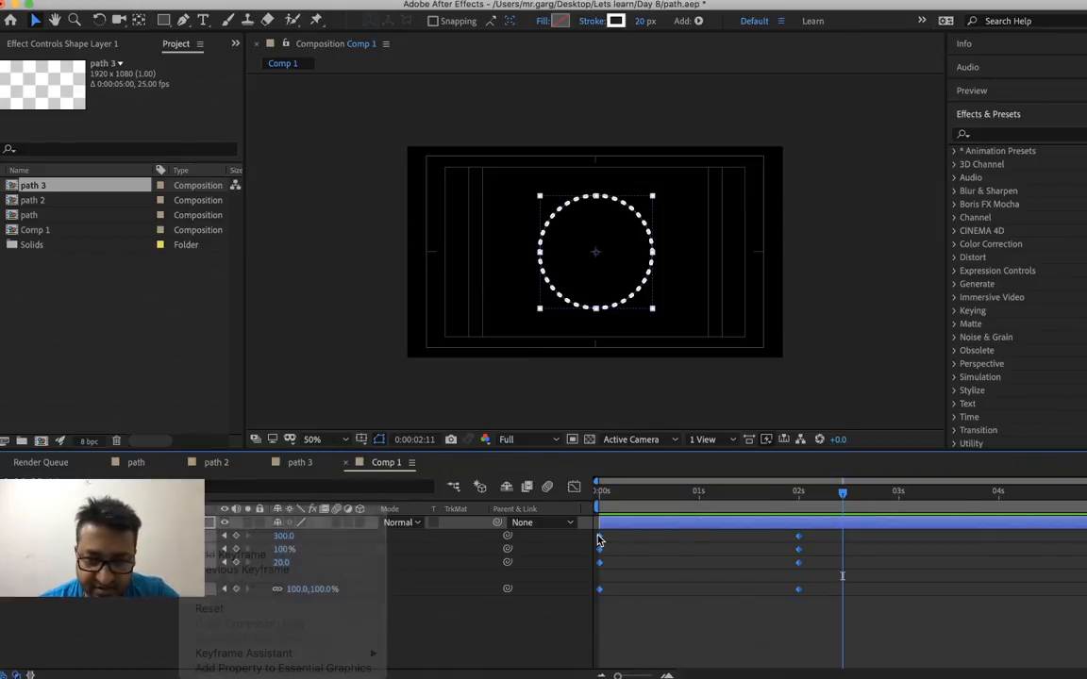
mouse_move(683, 668)
click(808, 578)
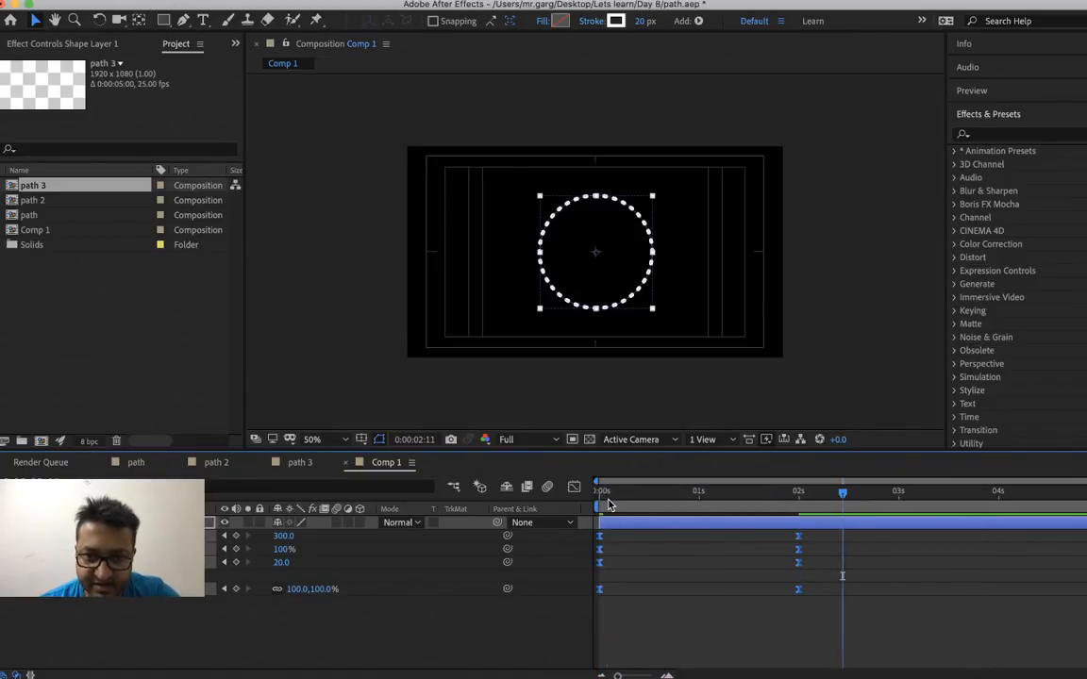
Preview the eased square-to-circle animation twice from the beginning
key(Home)
key(space)
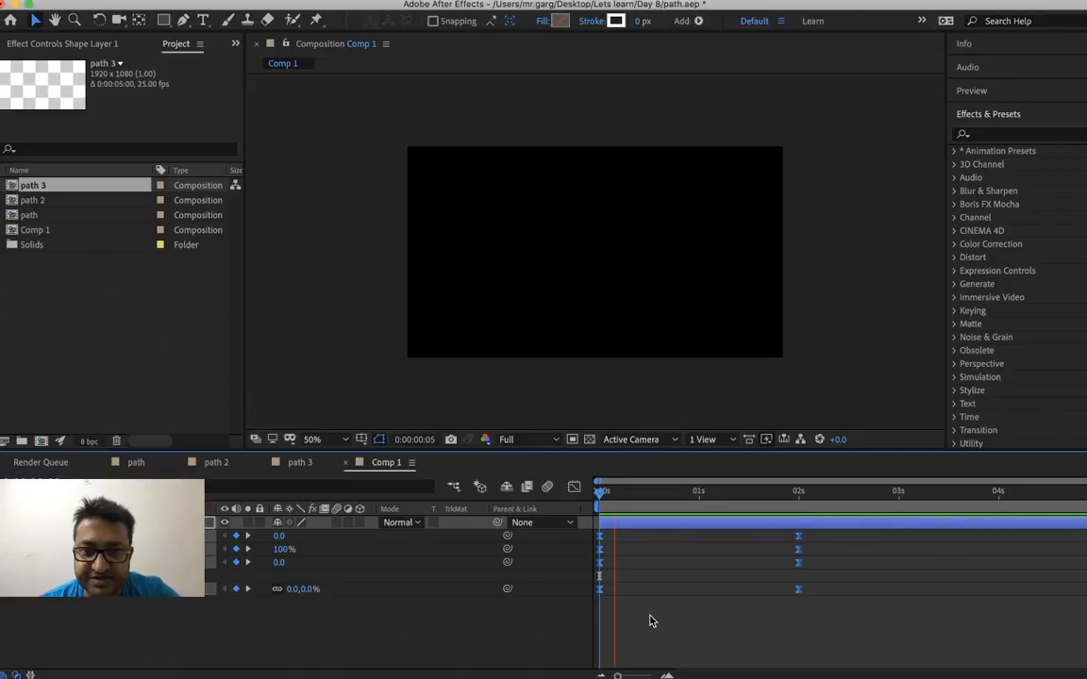
key(space)
click(821, 371)
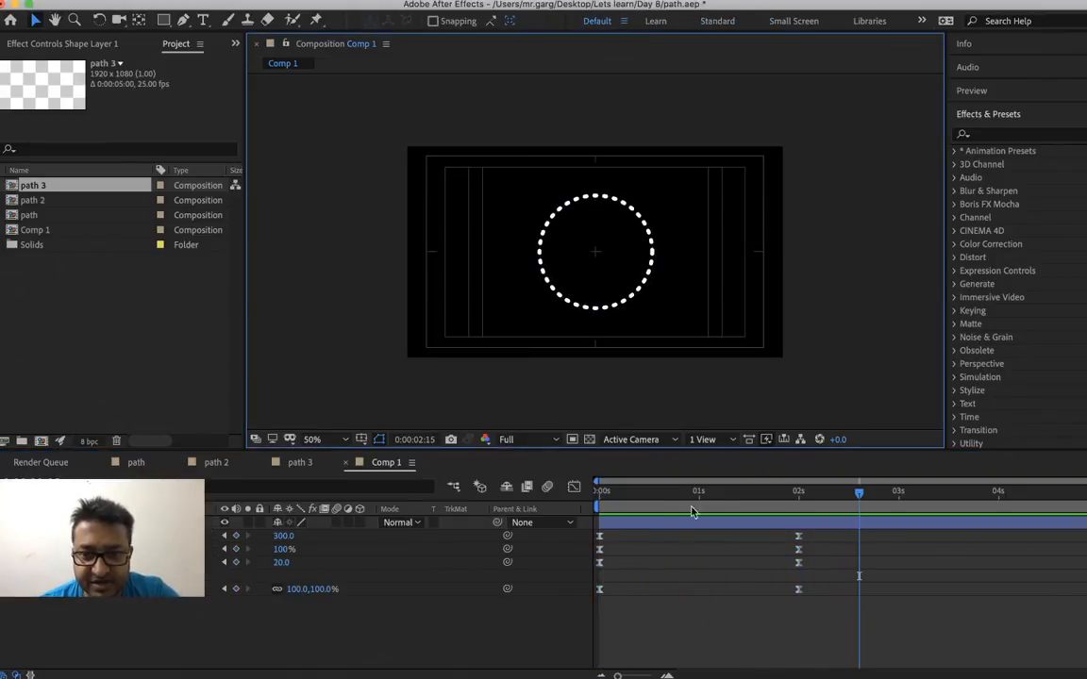
key(Home)
key(space)
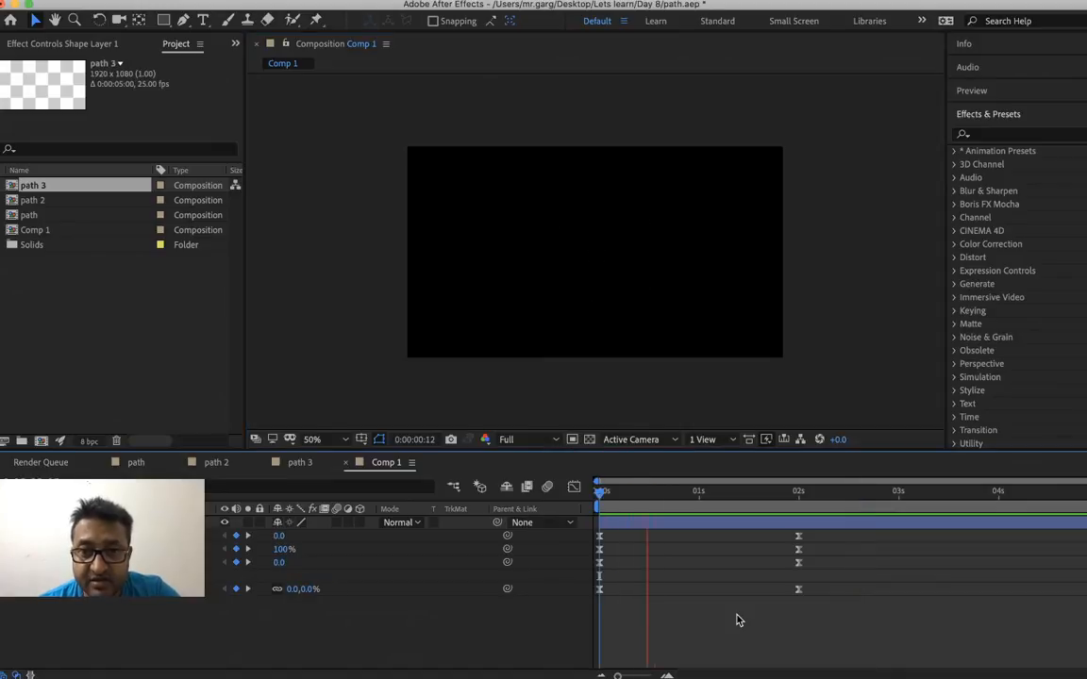
key(space)
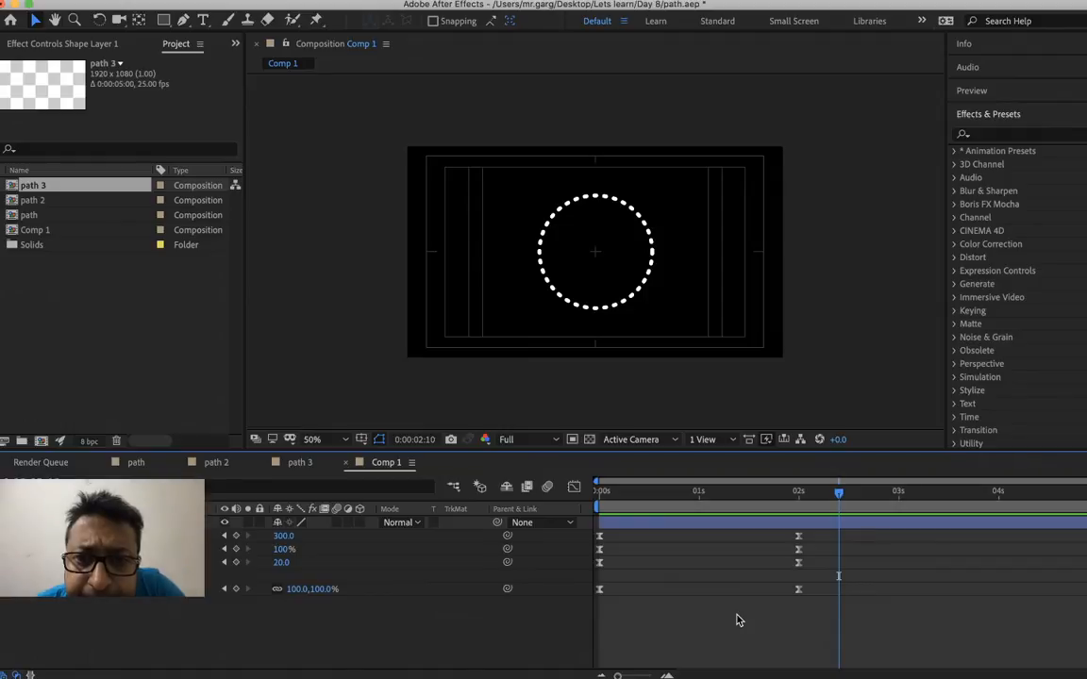
click(899, 494)
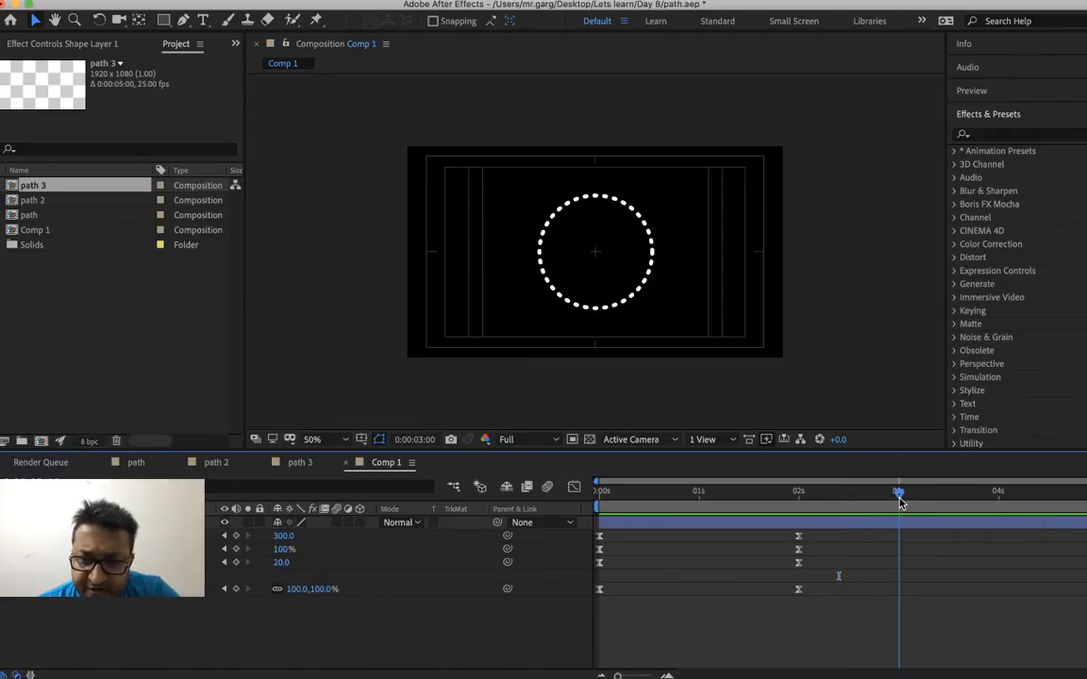
right_click(296, 592)
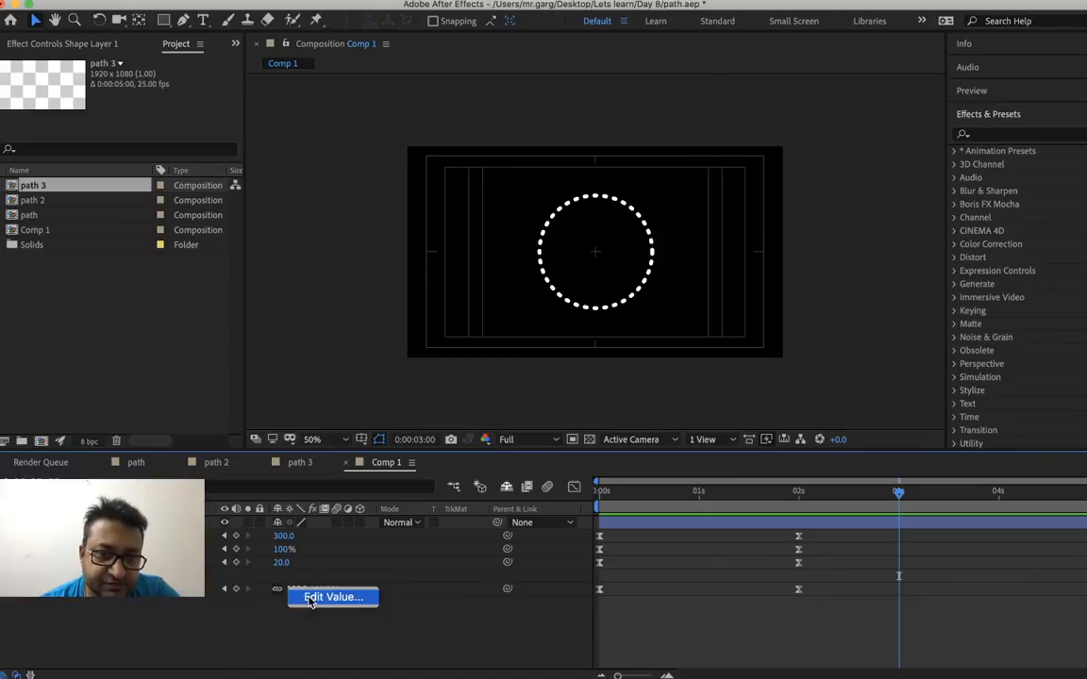
click(229, 623)
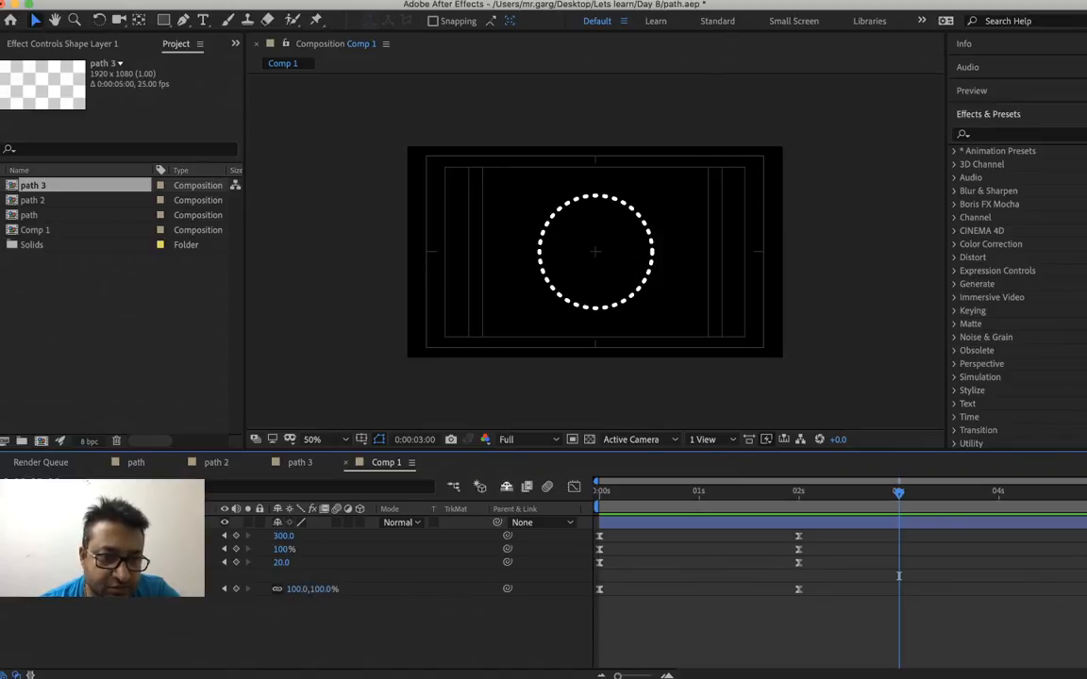
Reveal the shape layer's full property list and add a Size keyframe to the rectangle path at 0:00:02:00
right_click(104, 523)
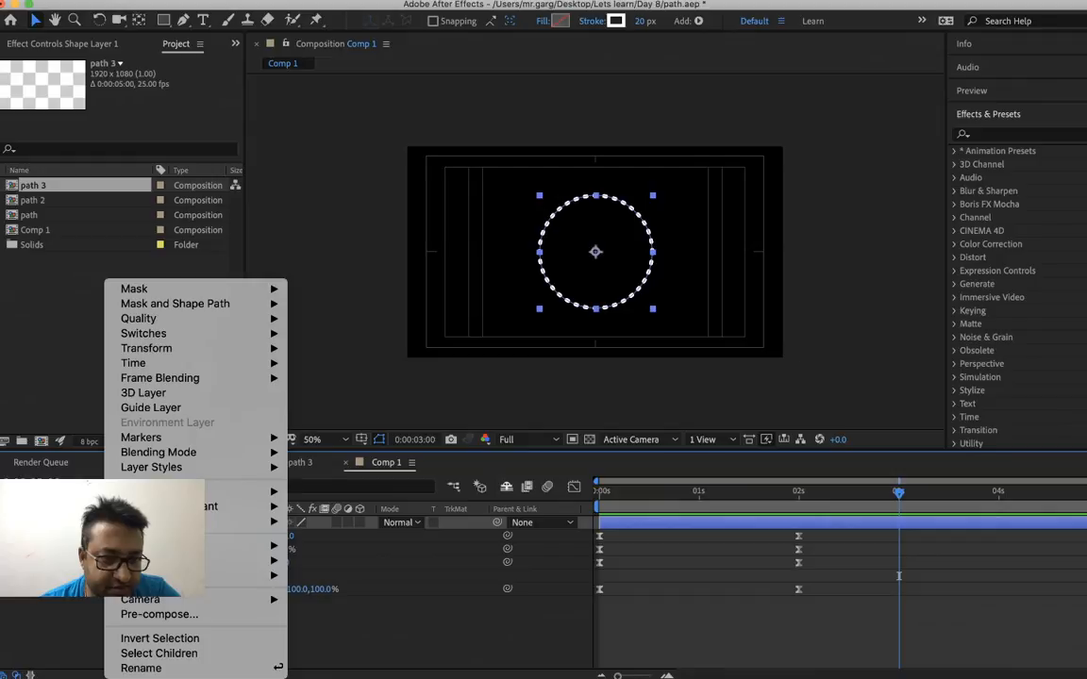
right_click(7, 566)
click(7, 557)
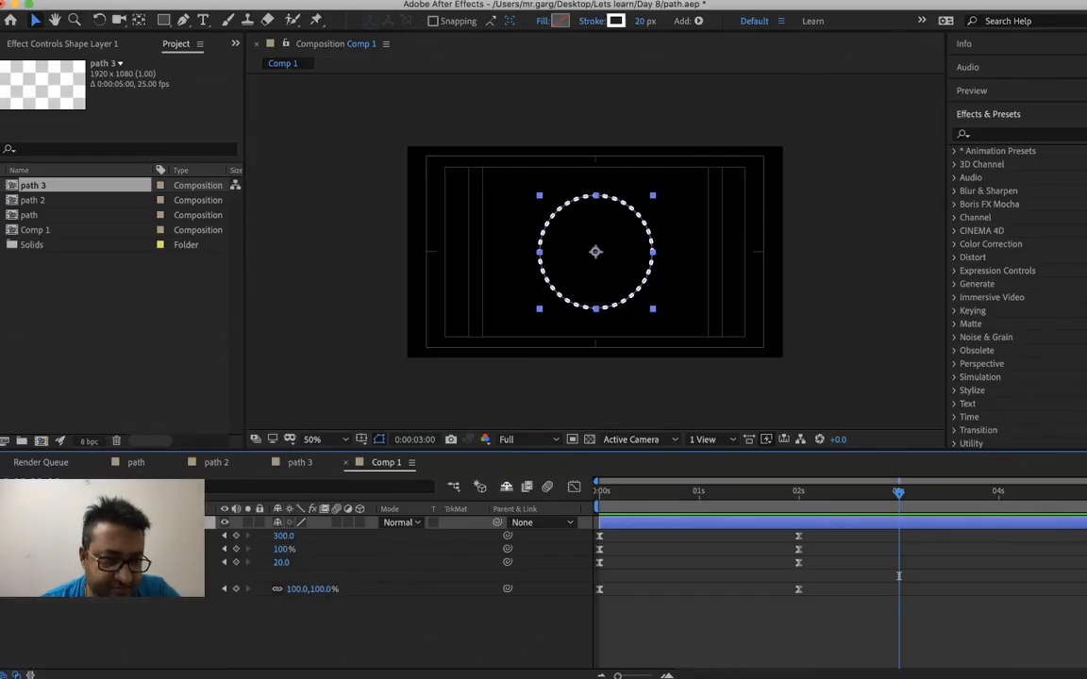
key(u)
click(5, 523)
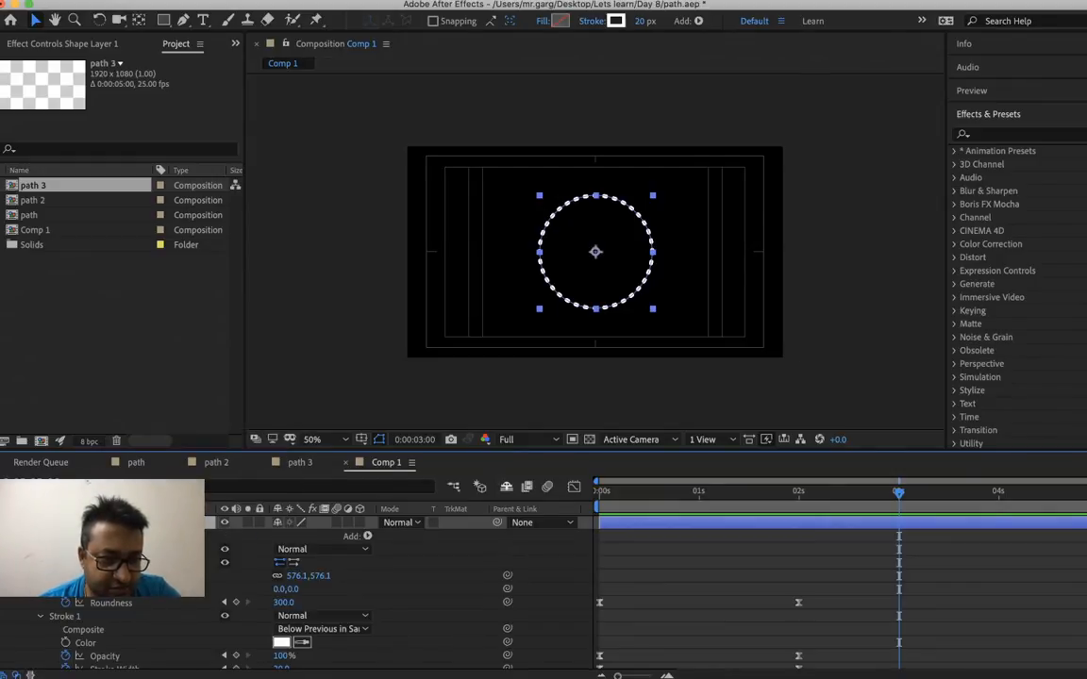
key(j)
click(66, 576)
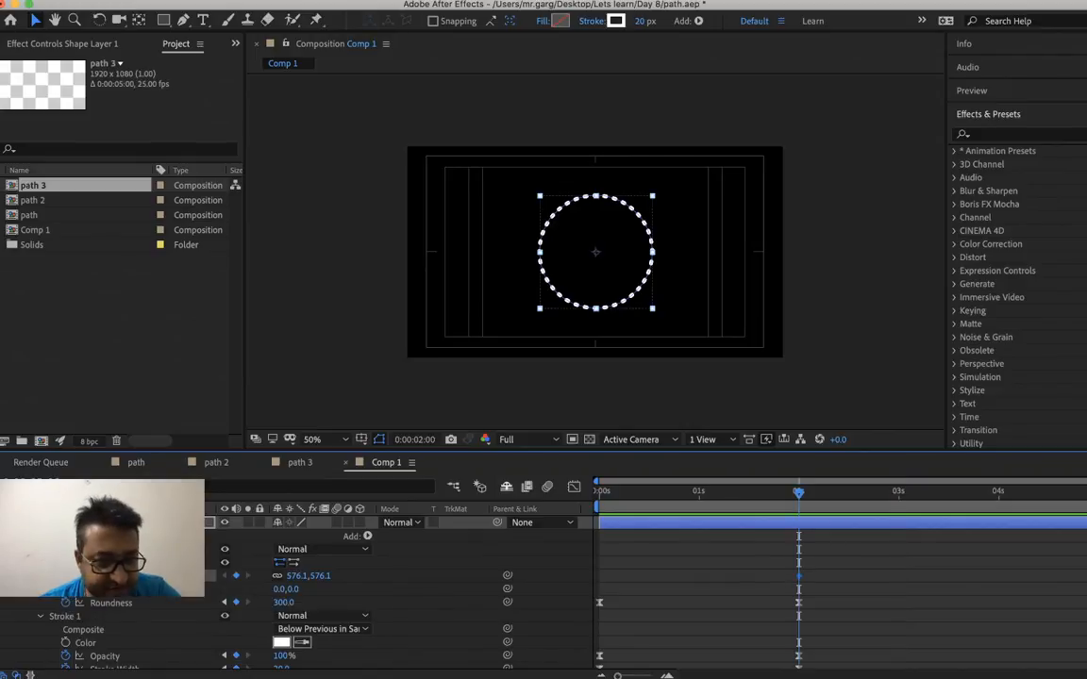
Add a rectangle Size keyframe at 0:00:03:00, trying 100 px first and settling on 1000, 1000 px
click(899, 493)
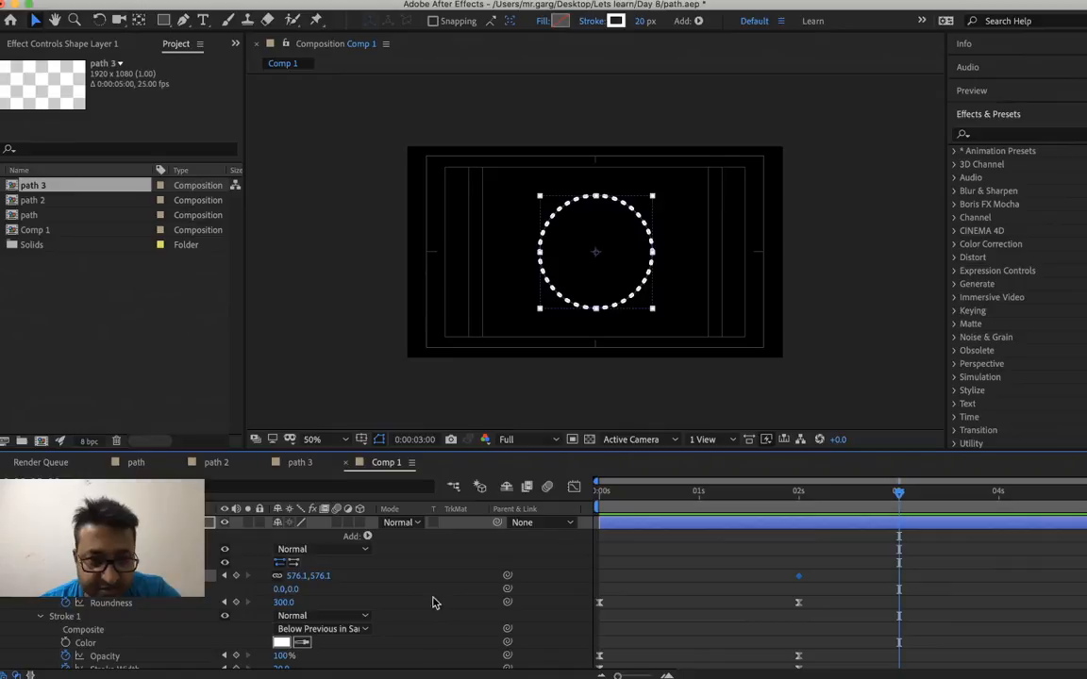
right_click(297, 584)
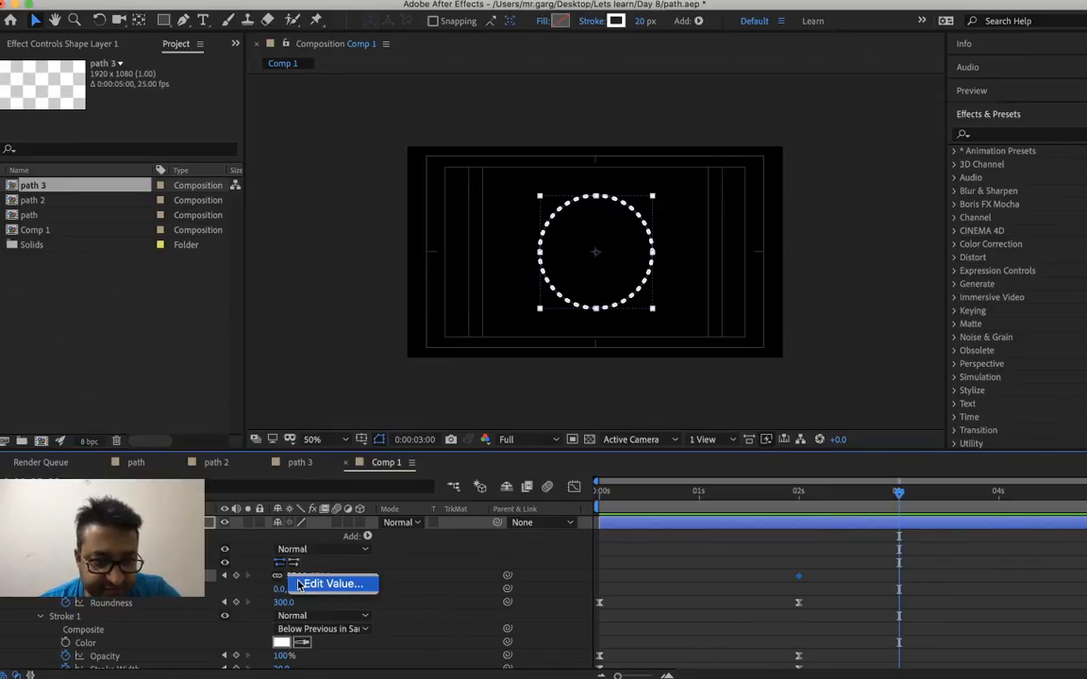
click(314, 589)
text(100)
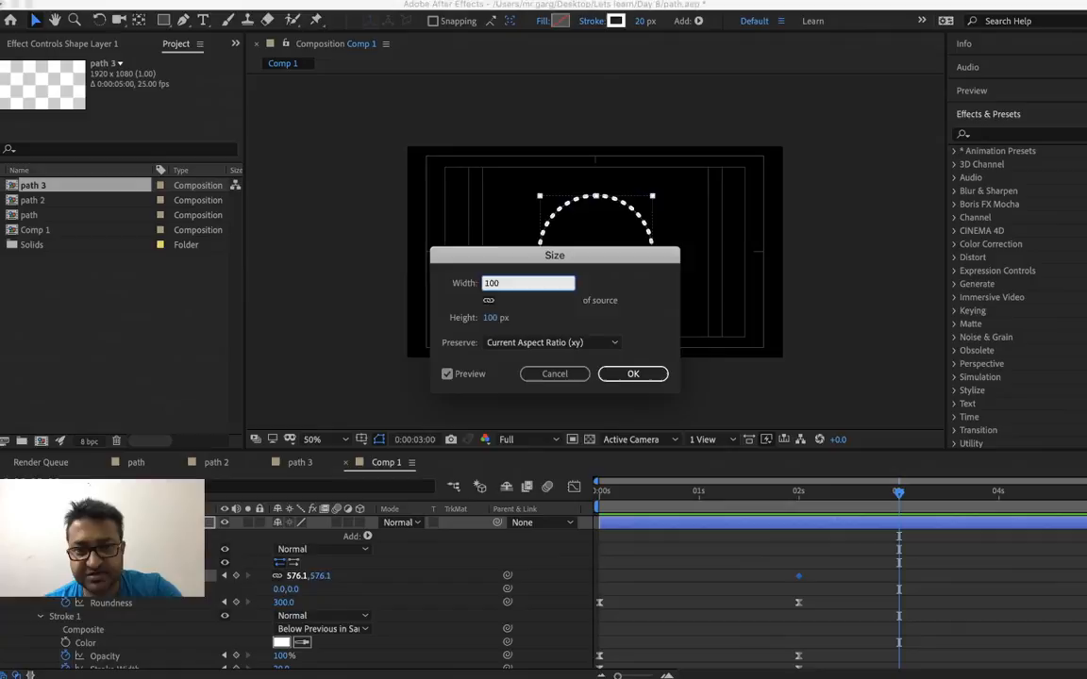
key(Return)
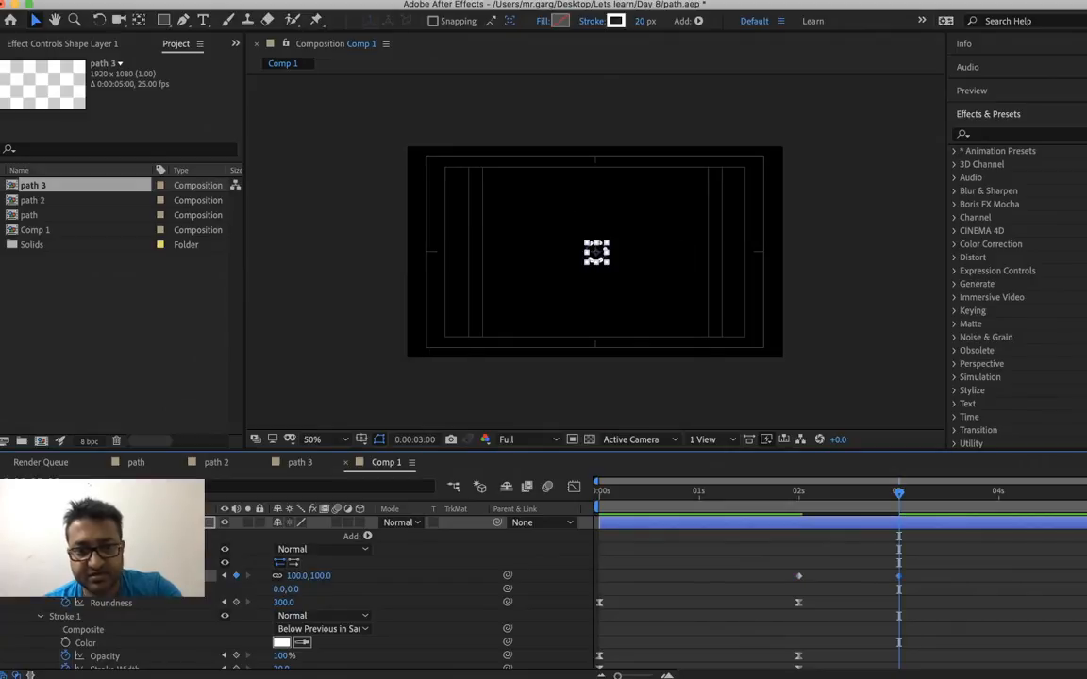
right_click(298, 576)
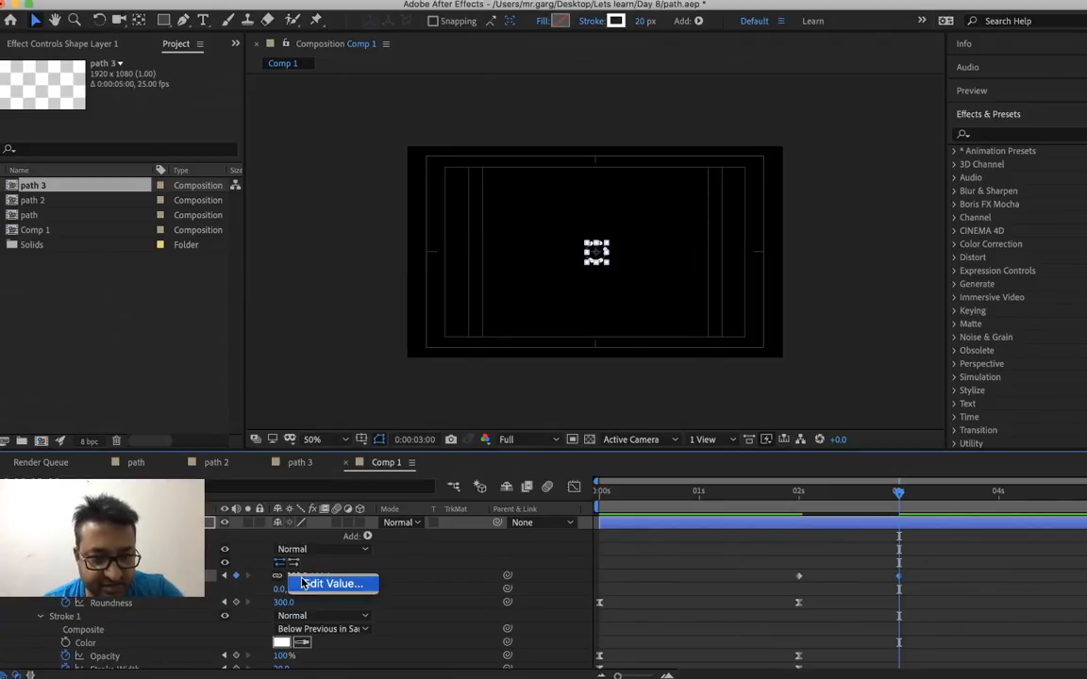
click(303, 584)
text(1000)
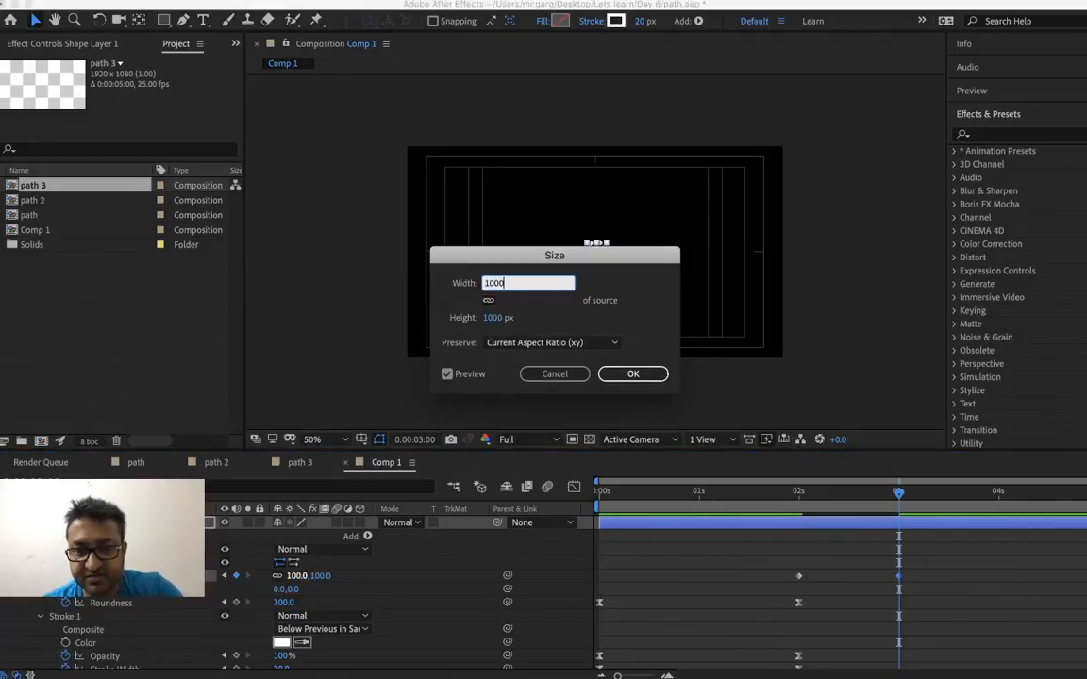
key(Return)
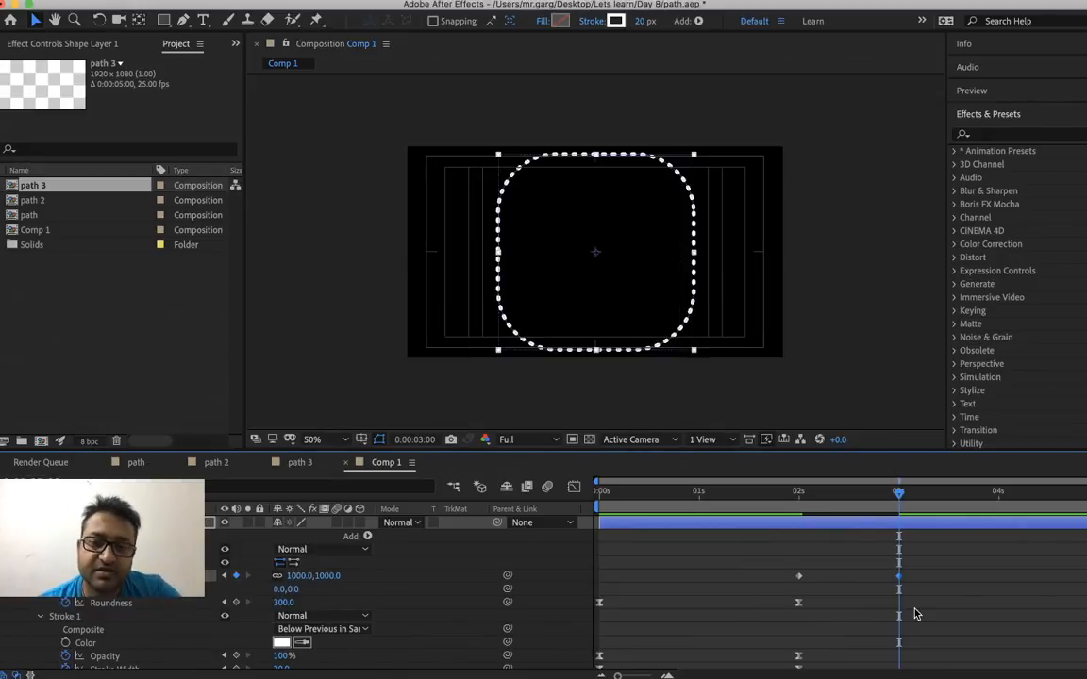
Add a Roundness keyframe of 500 to the rectangle path at 0:00:03:00
right_click(286, 603)
click(288, 611)
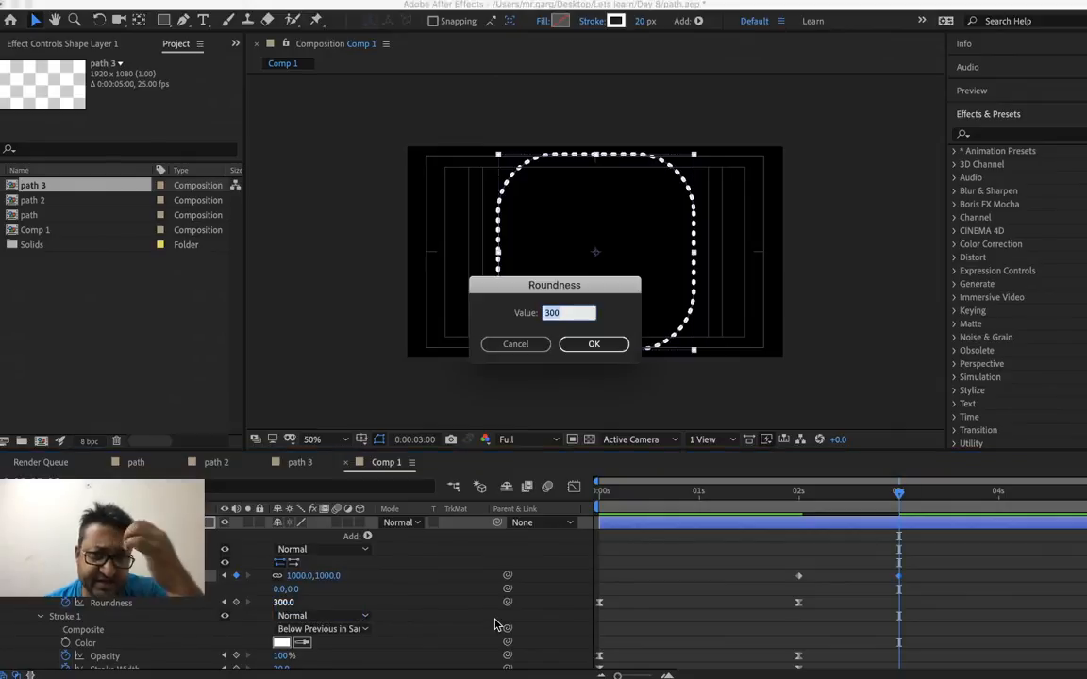
text(5)
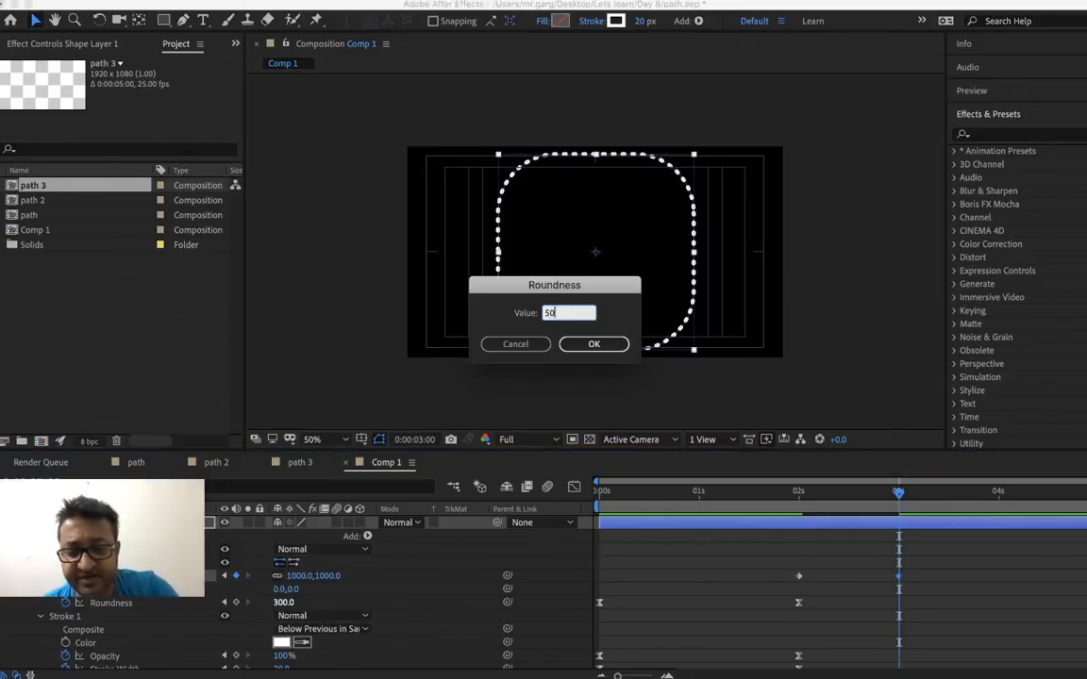
key(Return)
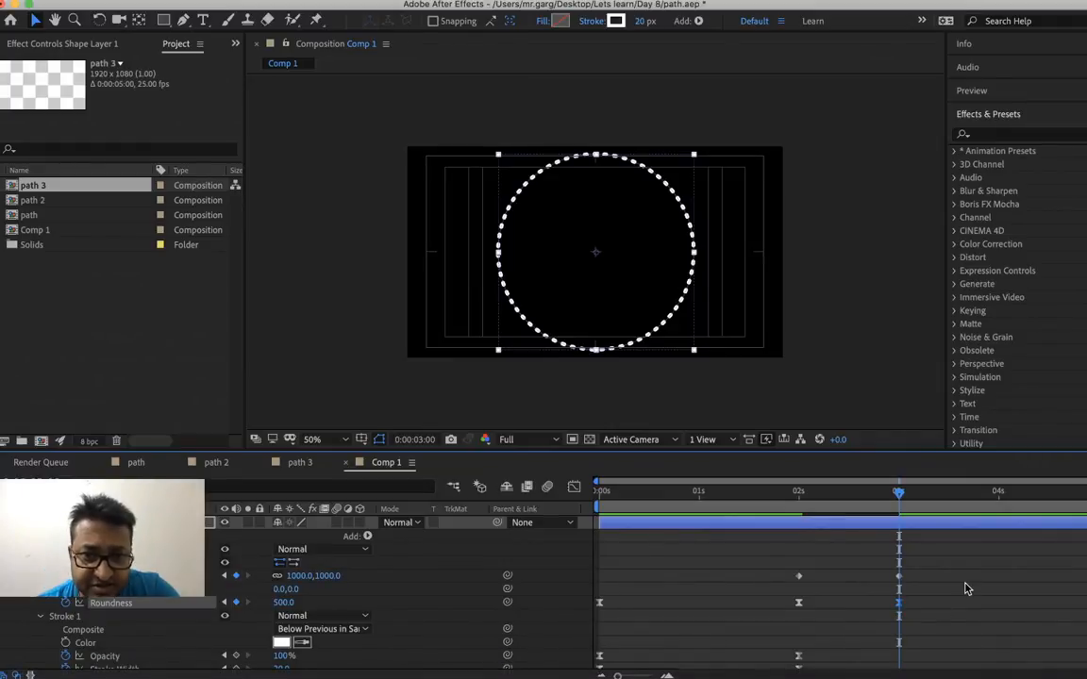
Add a Stroke Width keyframe of 0 to Stroke 1 at 0:00:03:00
scroll(368, 613, down, 8)
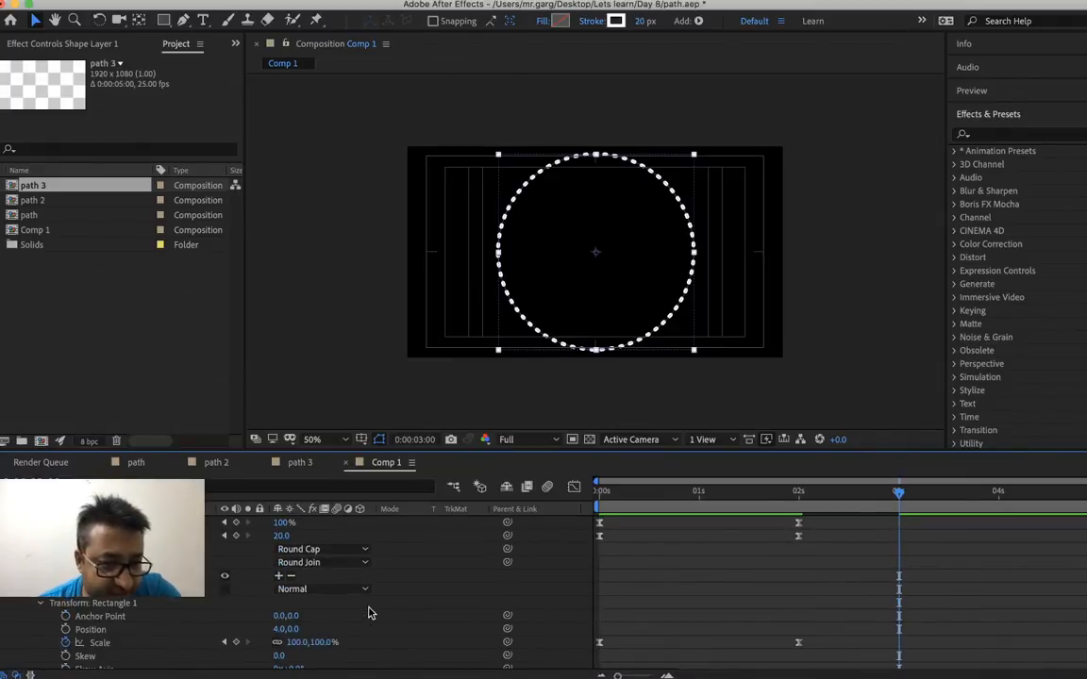
scroll(368, 614, up, 2)
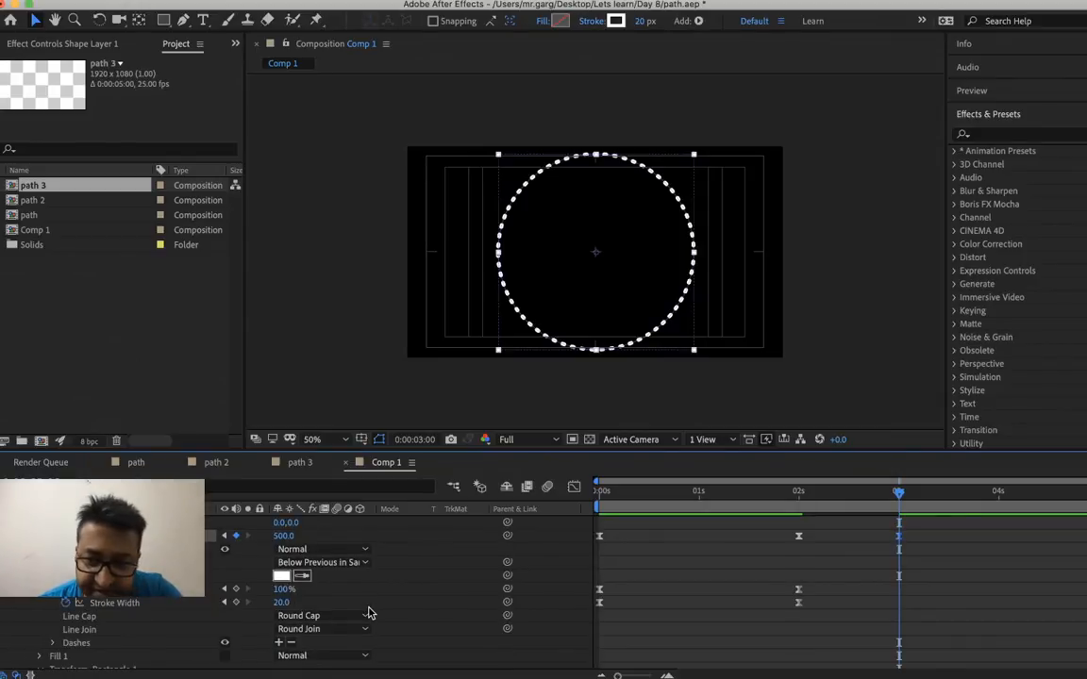
right_click(281, 603)
click(295, 611)
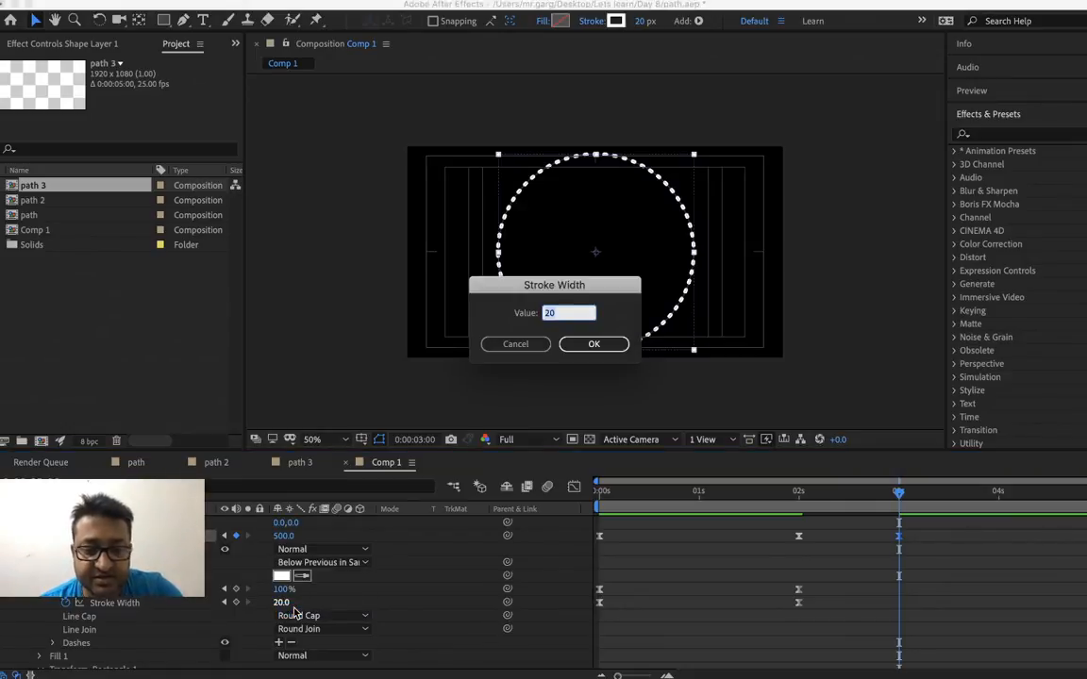
text(0)
key(Return)
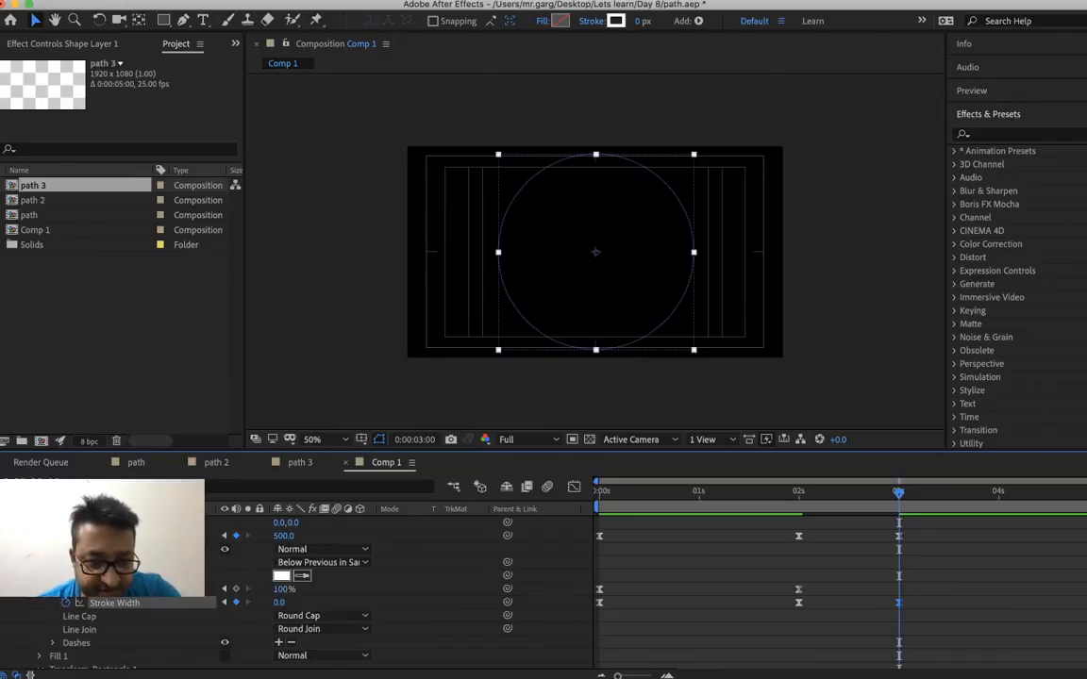
Preview the circle growing and vanishing, playing the animation repeatedly from just before 0:00:02:00
scroll(403, 604, down, 1)
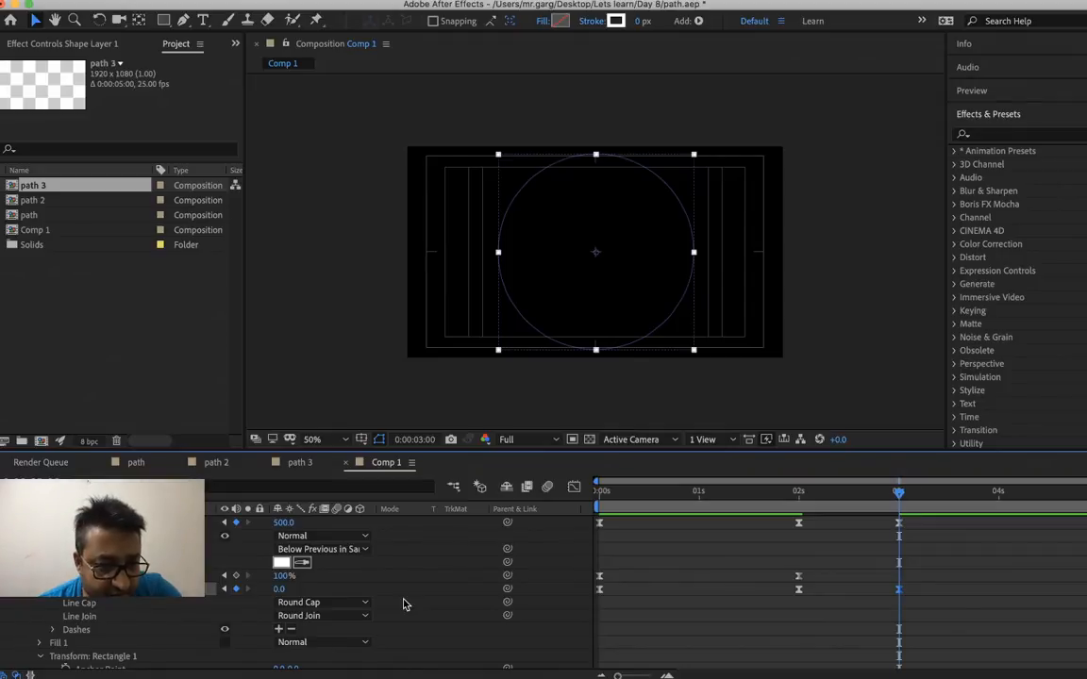
scroll(403, 604, down, 2)
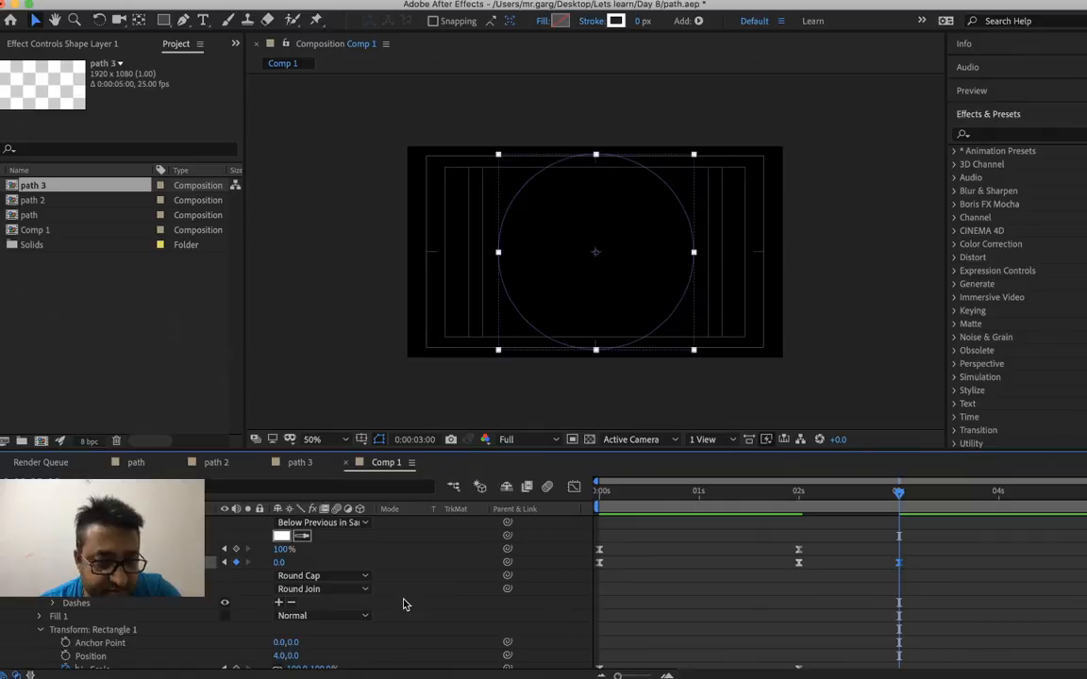
scroll(391, 585, down, 2)
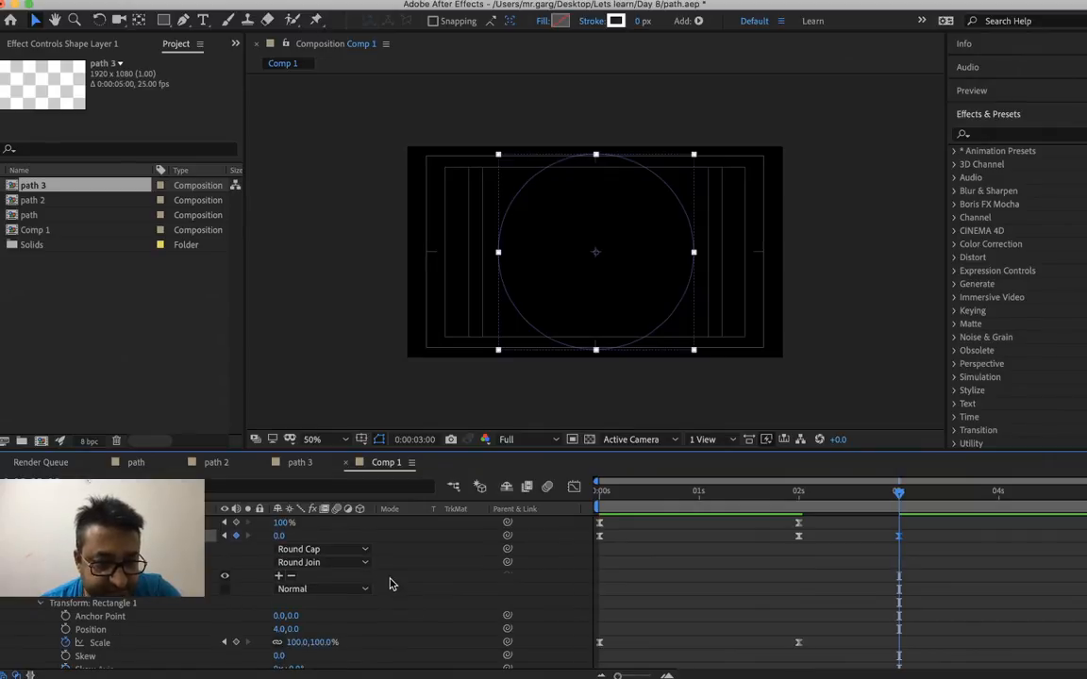
drag(815, 492, 780, 500)
key(space)
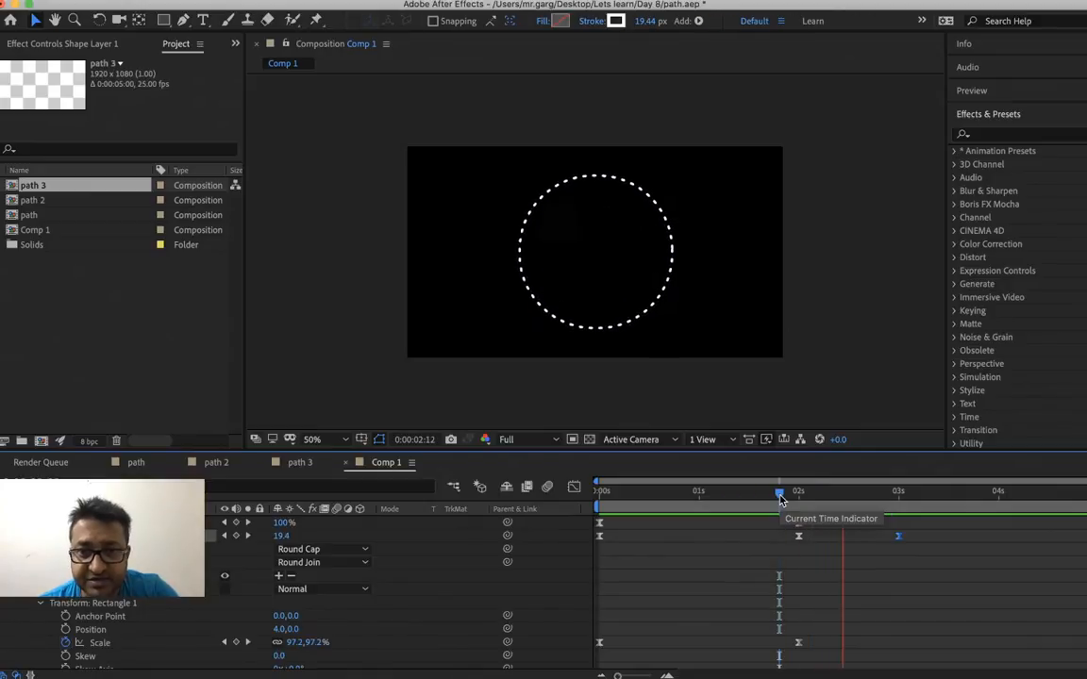
key(space)
click(784, 498)
key(space)
key(space)
key(space)
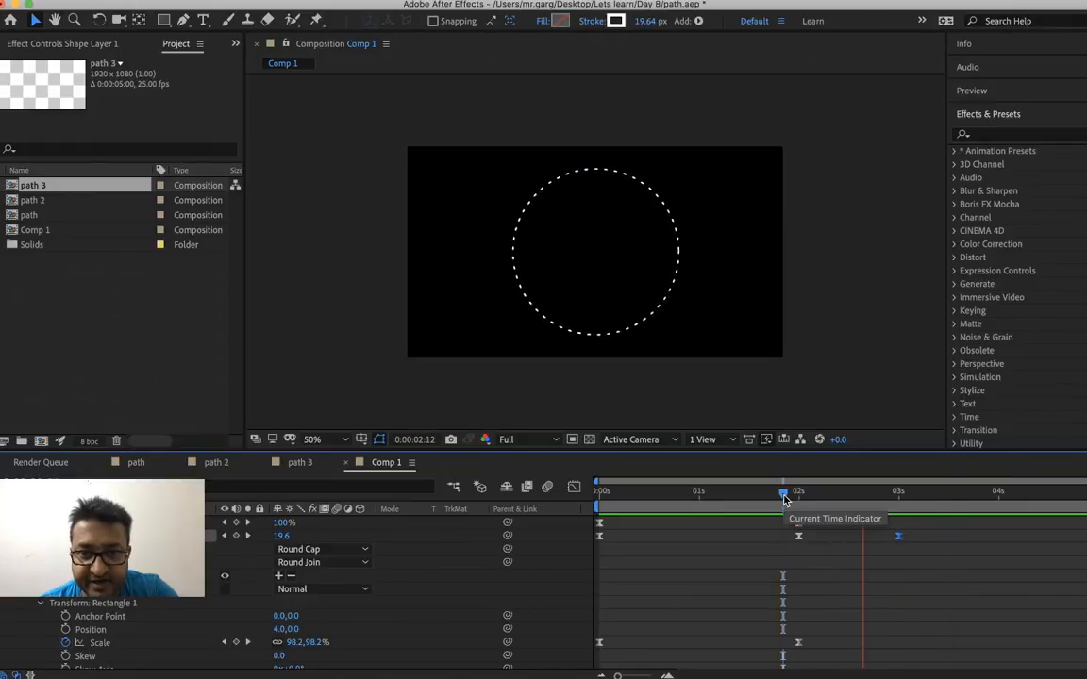
key(space)
Delete Stroke 1's Stroke Width keyframe at 0:00:02:00 and play the animation from near the start
right_click(799, 537)
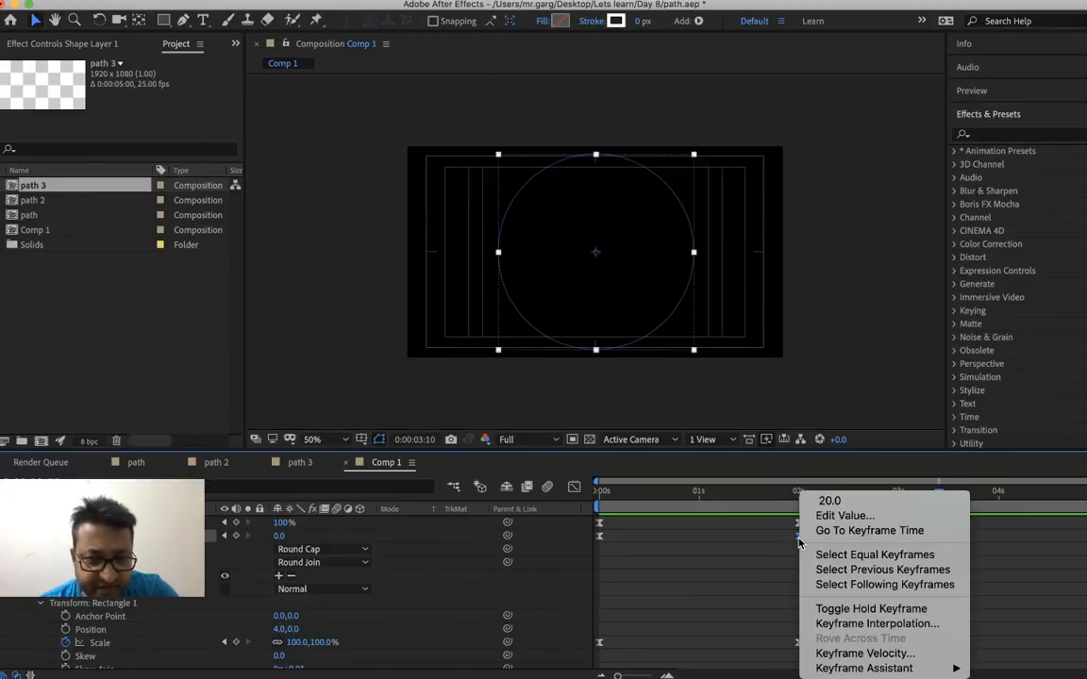
click(753, 544)
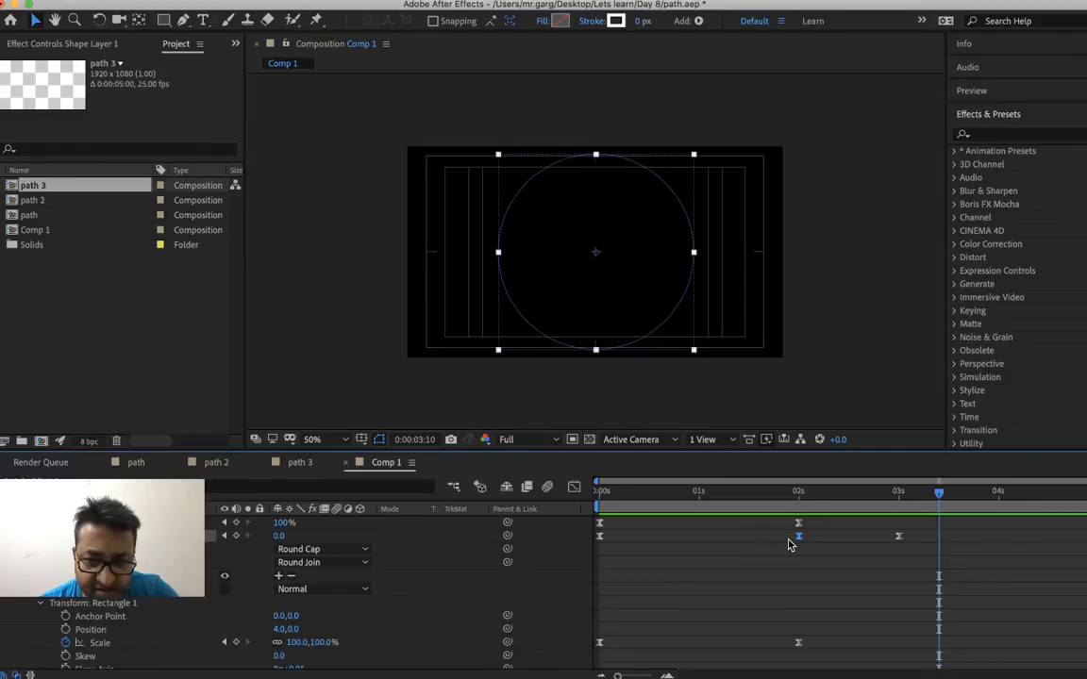
key(Delete)
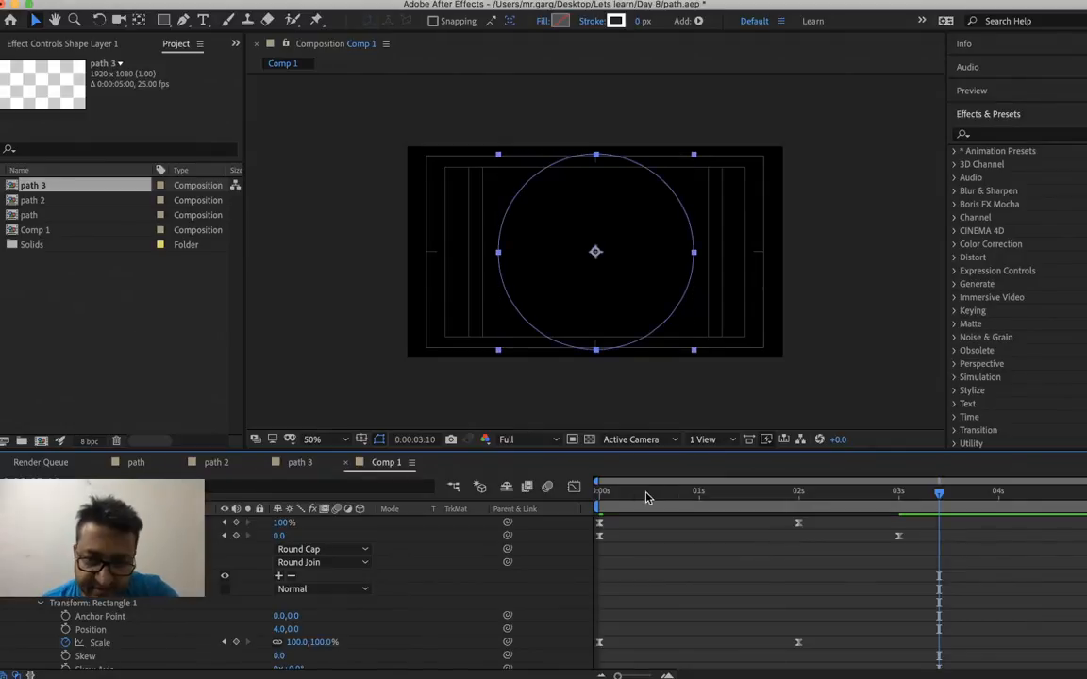
click(622, 501)
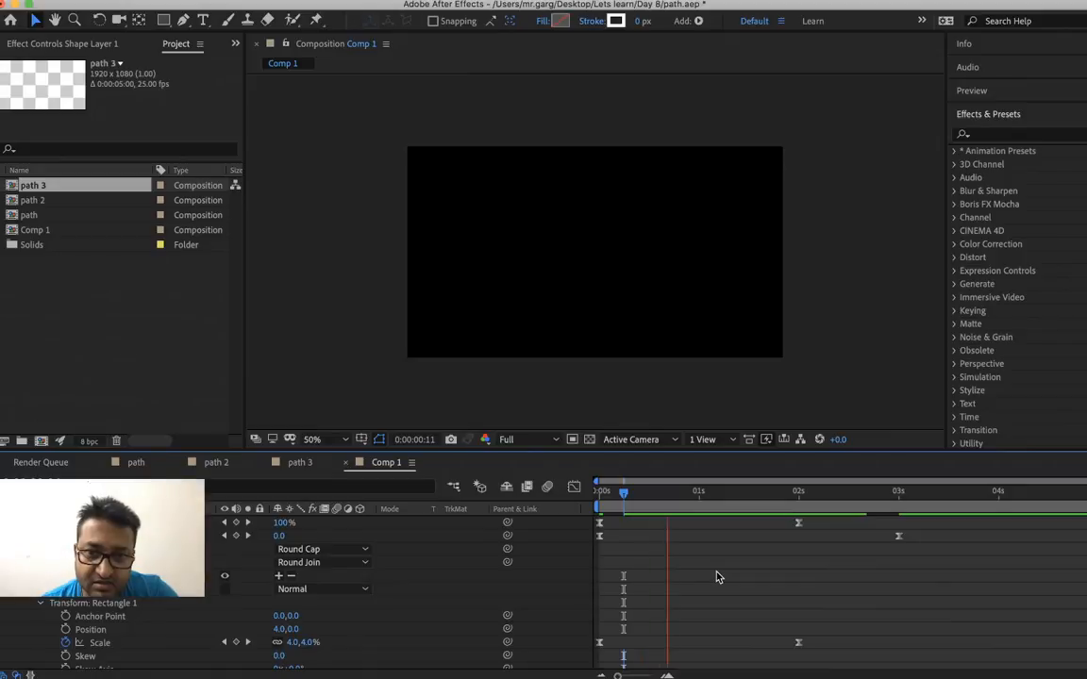
key(space)
Set the Stroke Width keyframe at 0:00:00:00 to 70 and preview the animation
drag(620, 501, 568, 513)
right_click(279, 536)
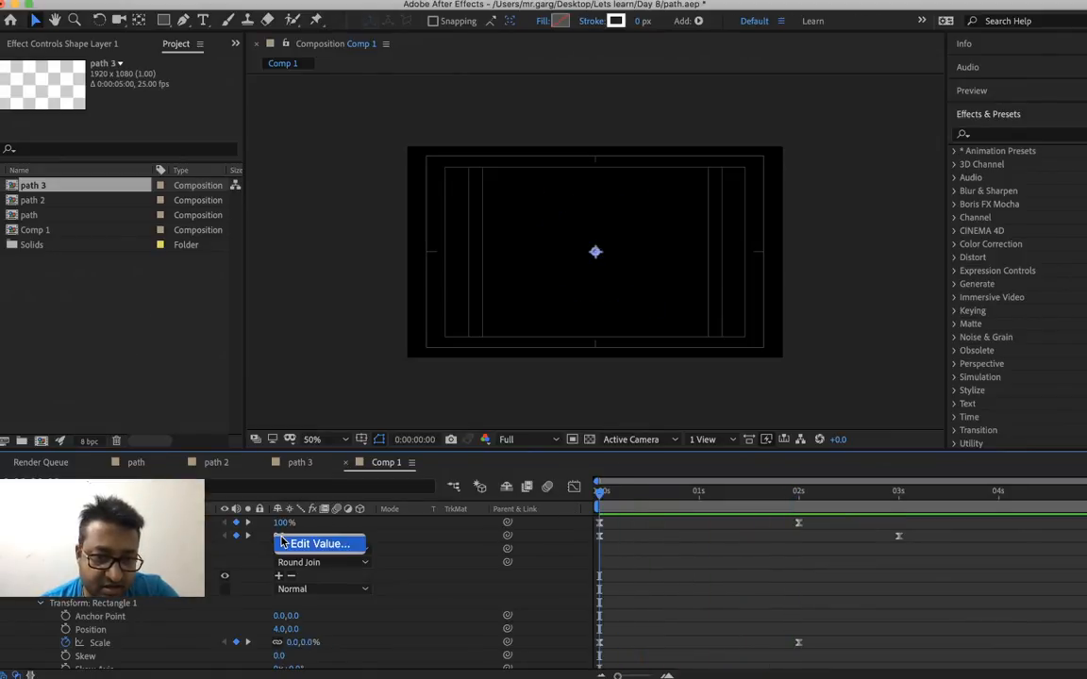
click(290, 544)
text(70)
key(Return)
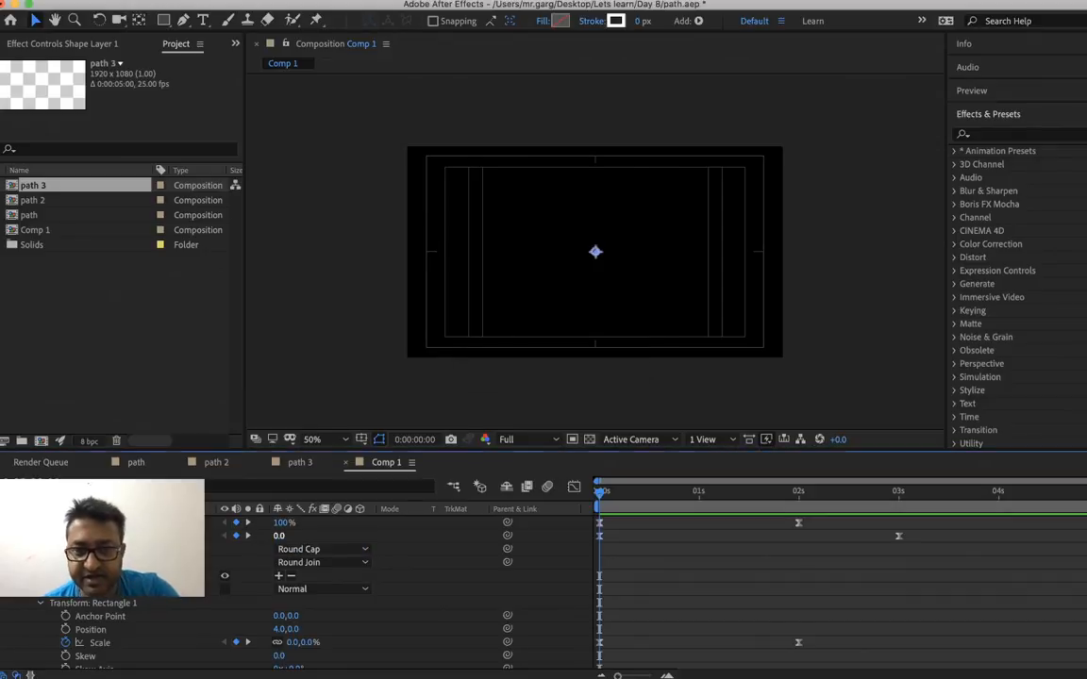
key(space)
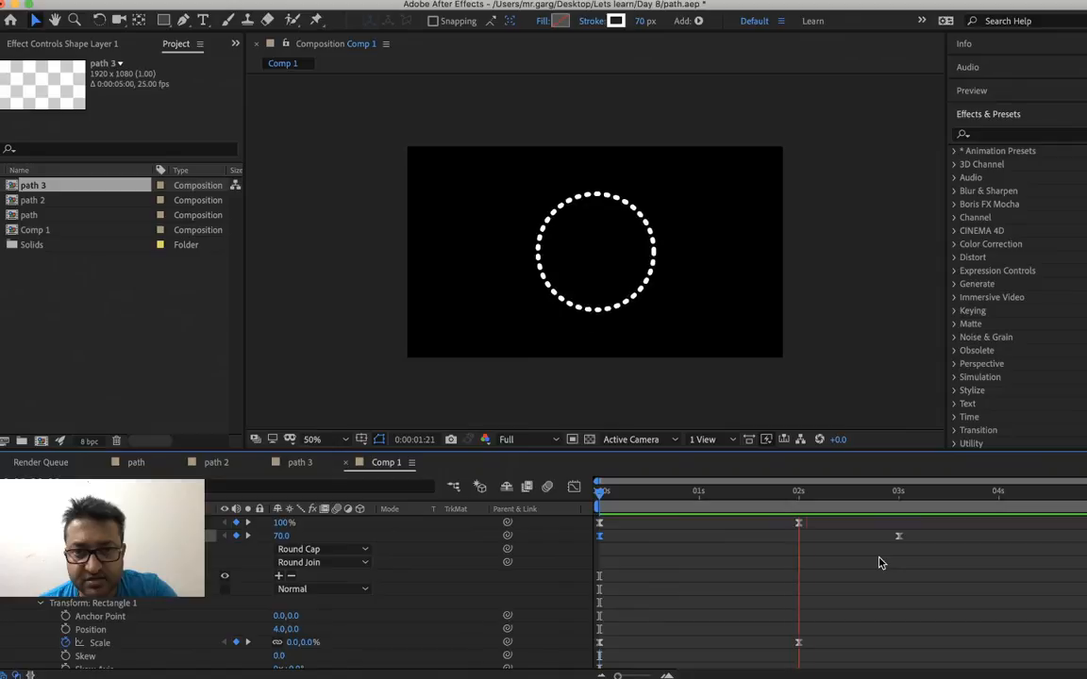
key(space)
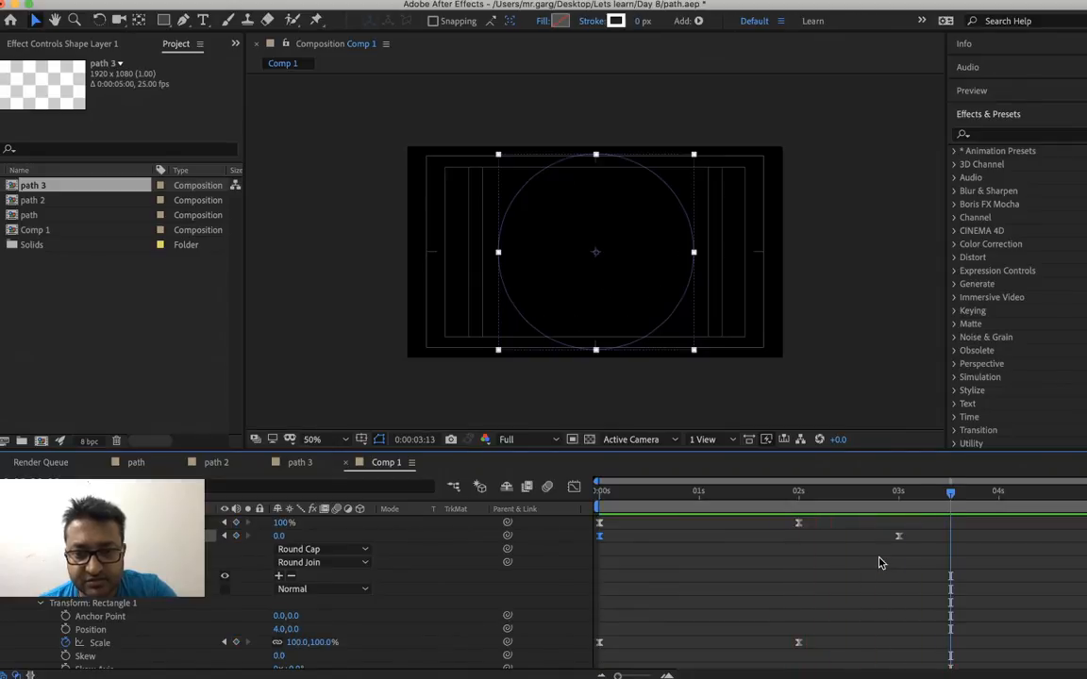
Replace the rectangle path's Size keyframe at 0:00:02:00 with one of 576.1, 576.1 at 0:00:00:00
scroll(878, 564, up, 5)
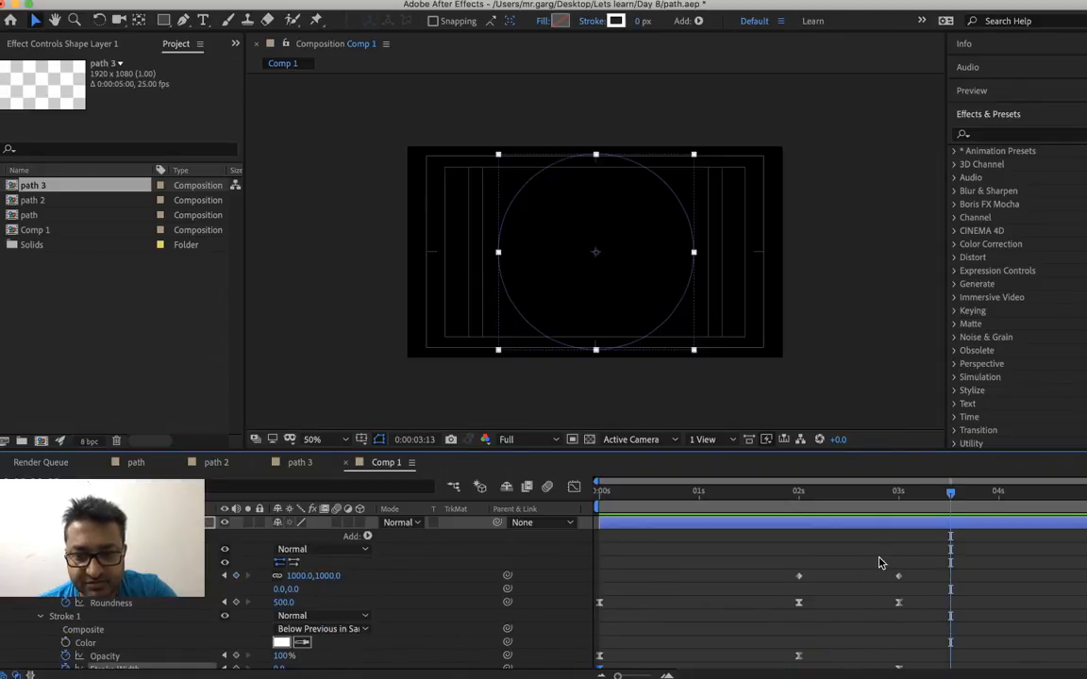
right_click(801, 577)
click(800, 580)
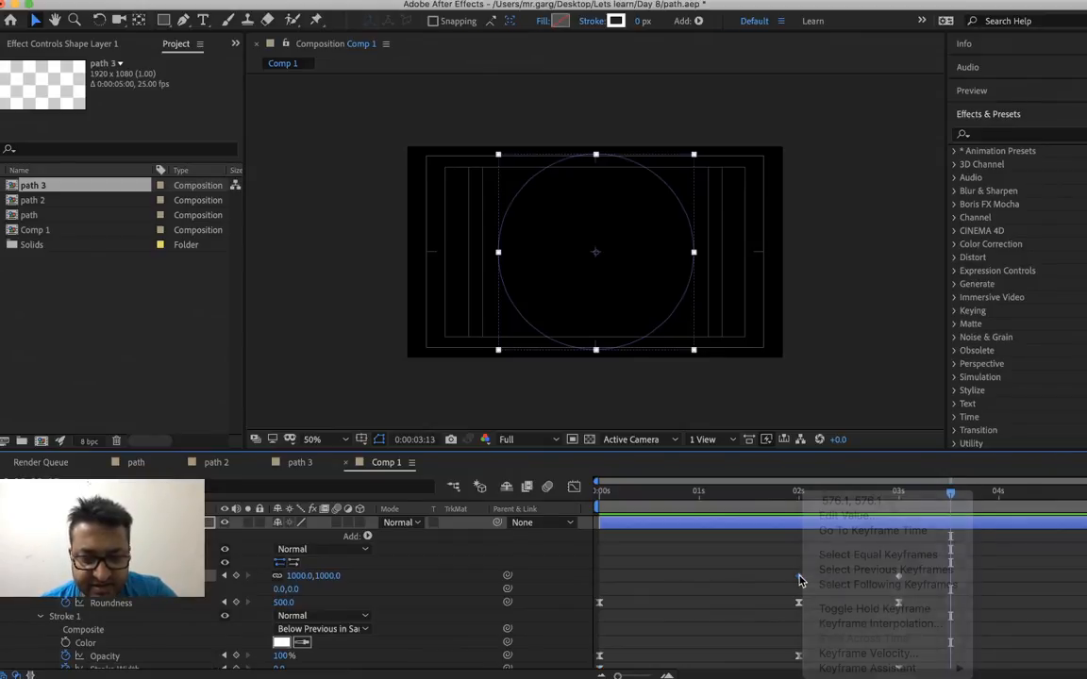
key(Delete)
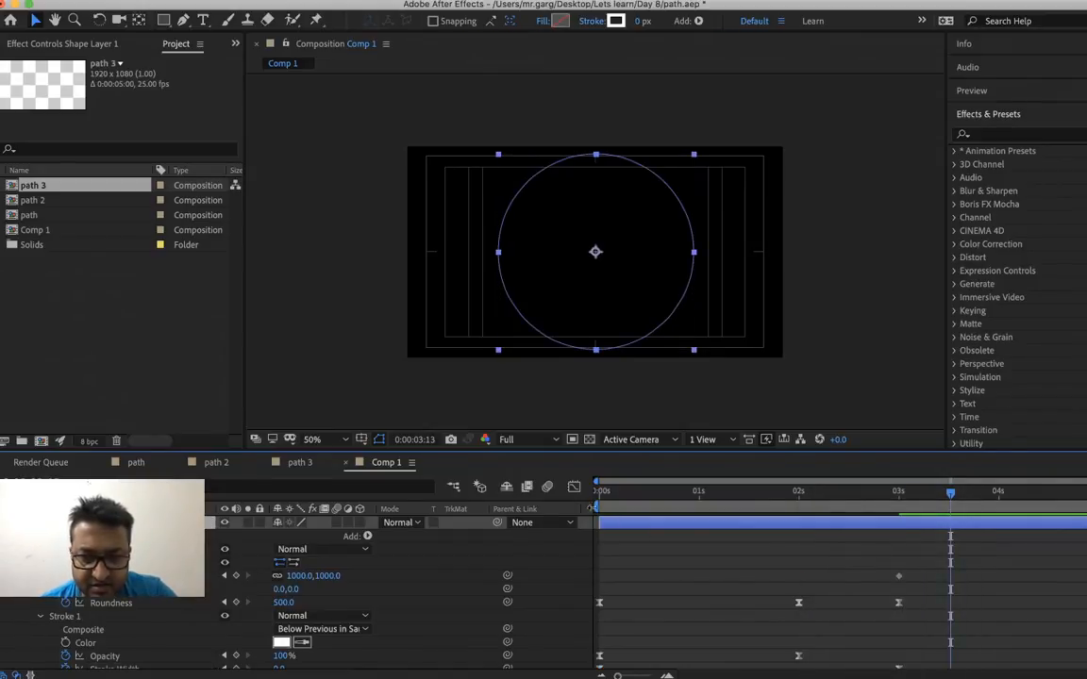
drag(603, 494, 550, 518)
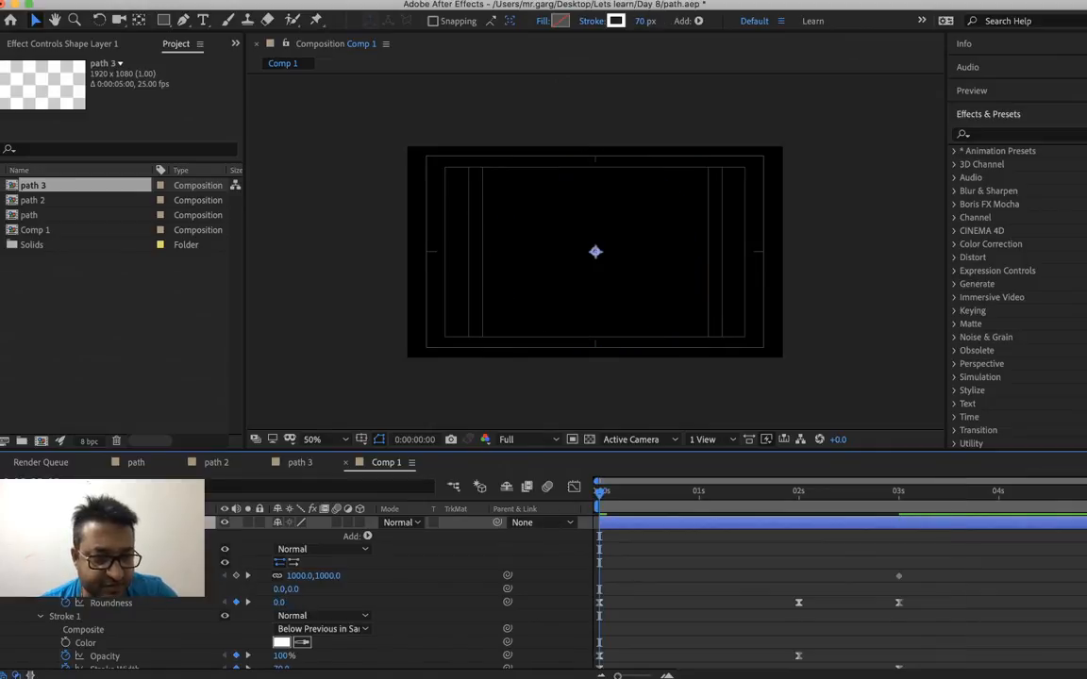
right_click(138, 576)
click(185, 555)
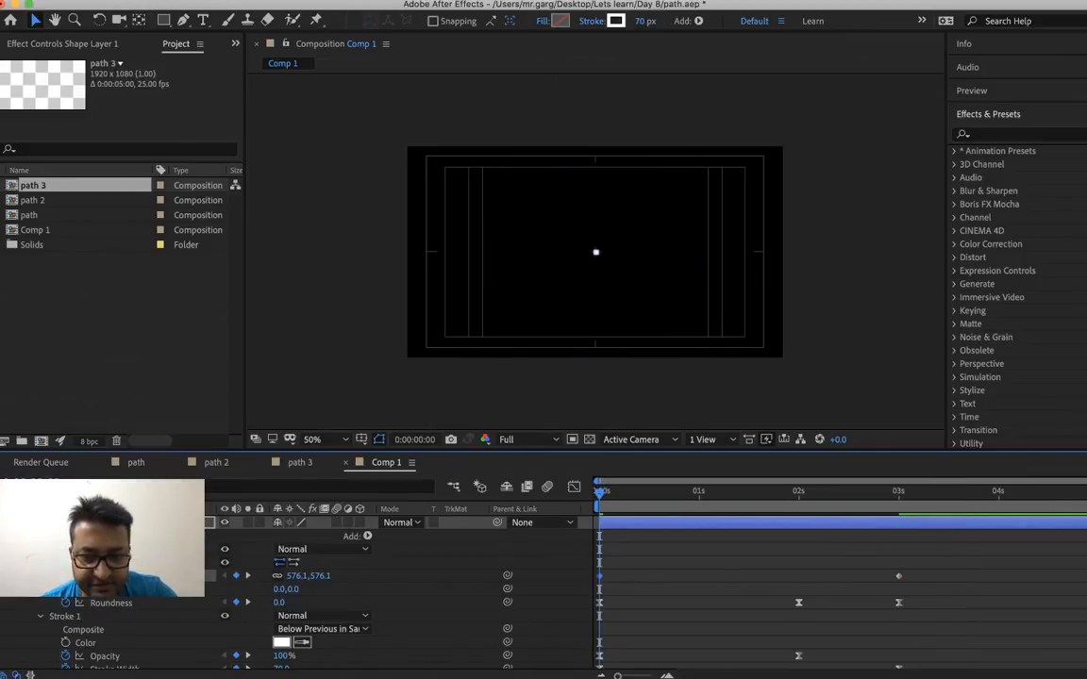
Preview the continuous size growth from the start and from 0:00:02:00, and scrub through the opening frames
key(space)
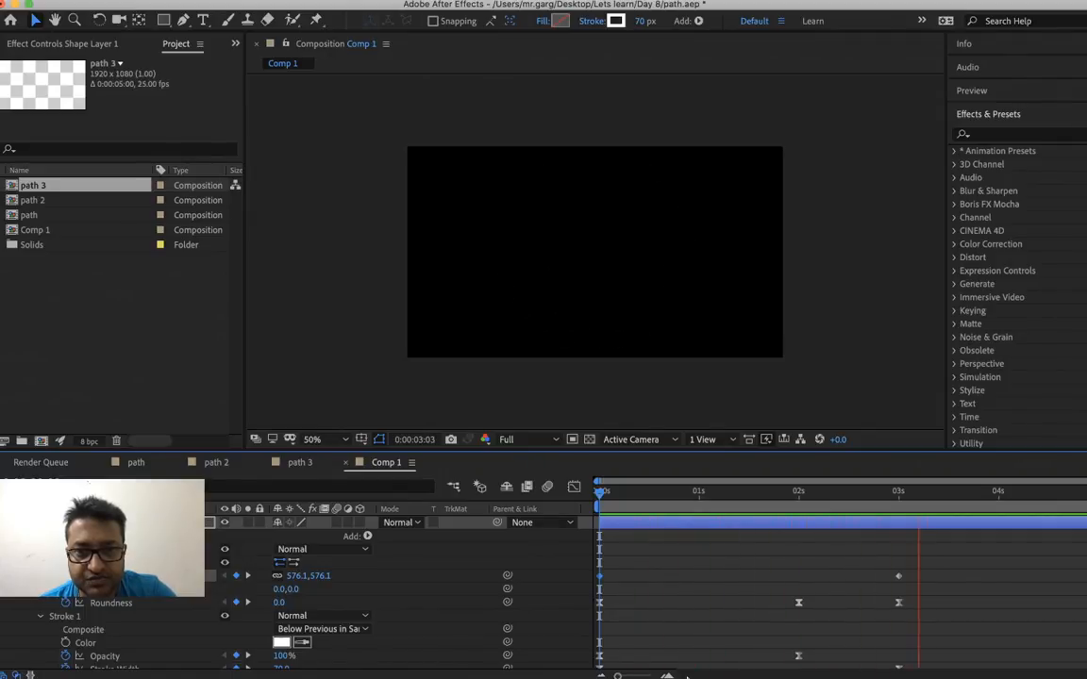
key(space)
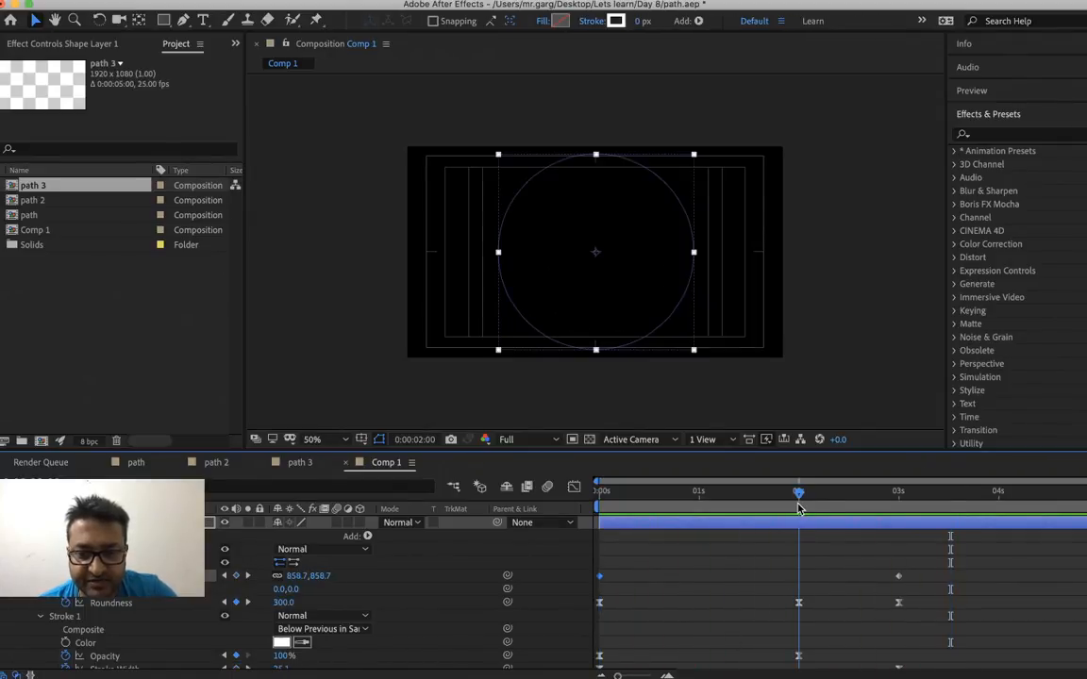
click(799, 510)
click(827, 573)
key(space)
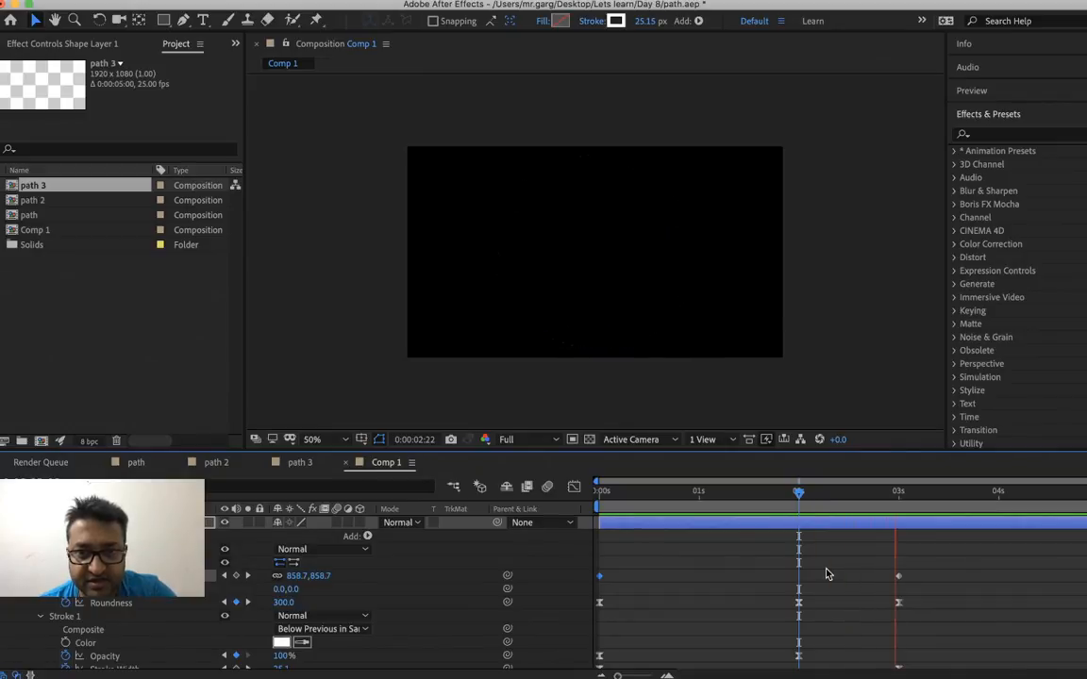
key(space)
click(660, 490)
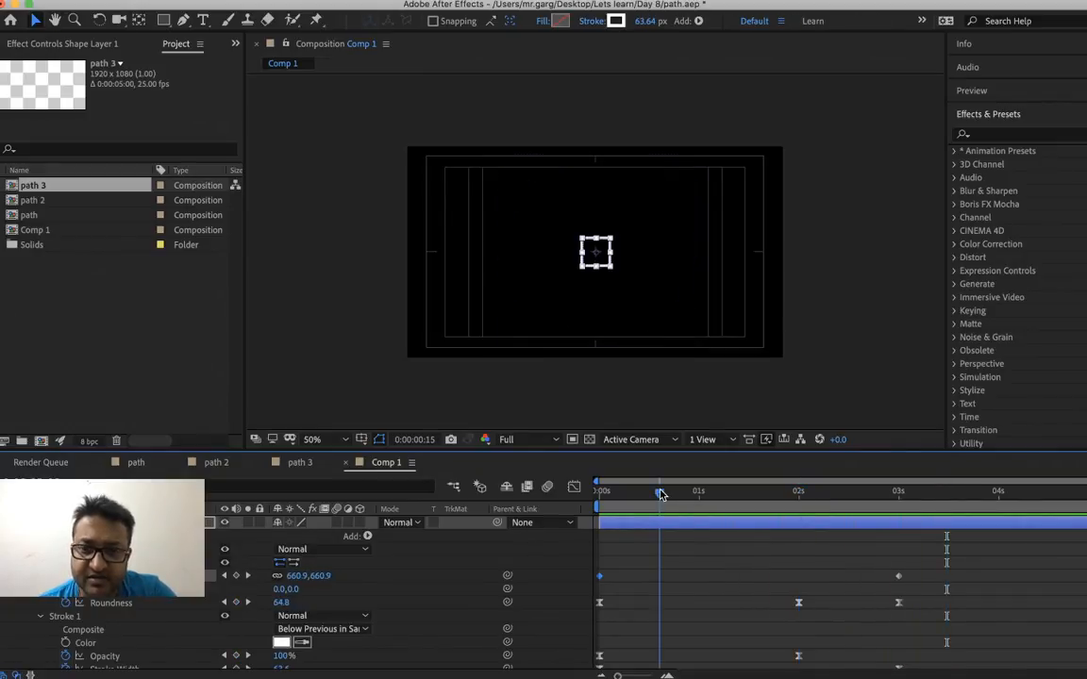
mouse_move(660, 491)
mouse_down()
mouse_move(581, 510)
mouse_move(723, 543)
mouse_move(714, 547)
mouse_up()
Set Stroke 1's Stroke Width keyframe at 0:00:00:00 to 20
drag(630, 500, 583, 503)
scroll(429, 564, down, 5)
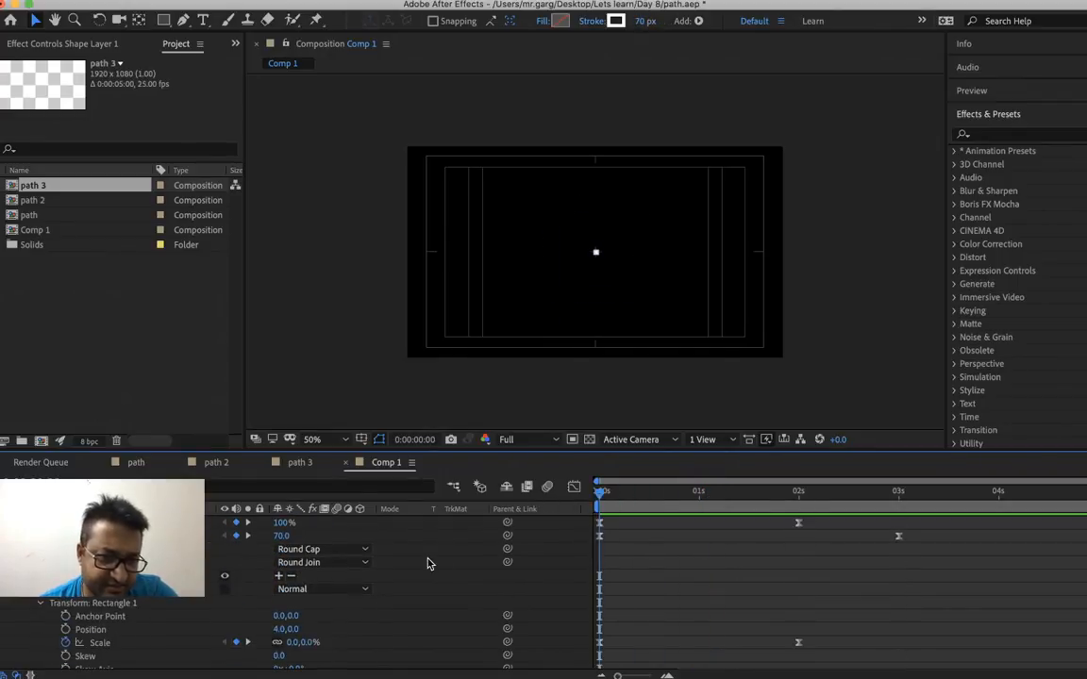
scroll(405, 592, up, 4)
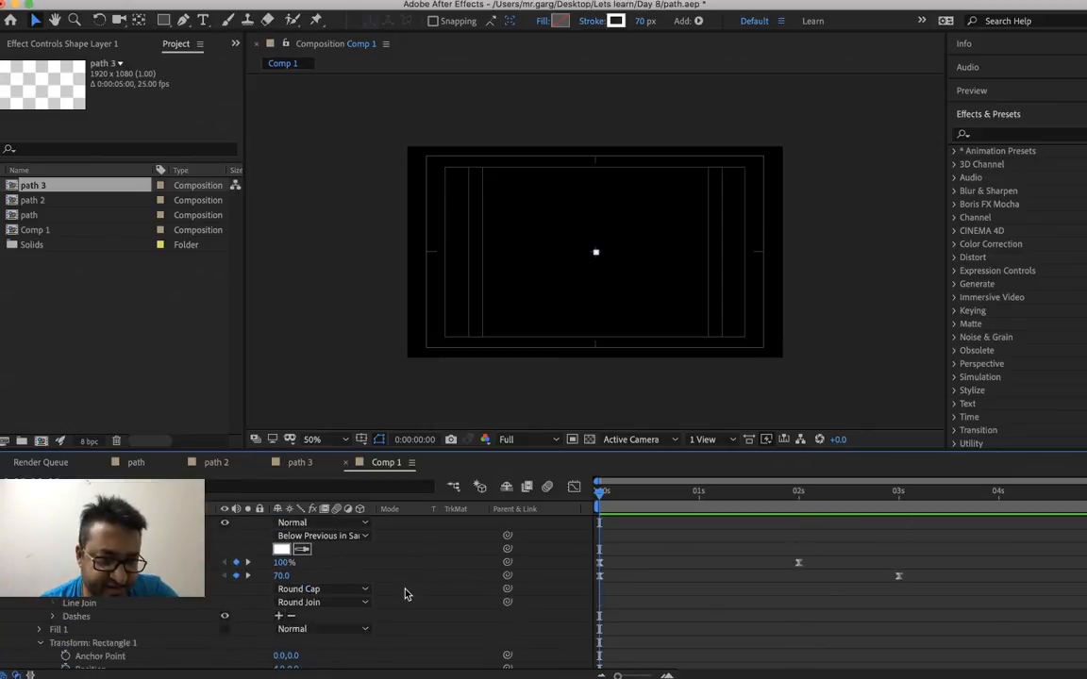
right_click(281, 589)
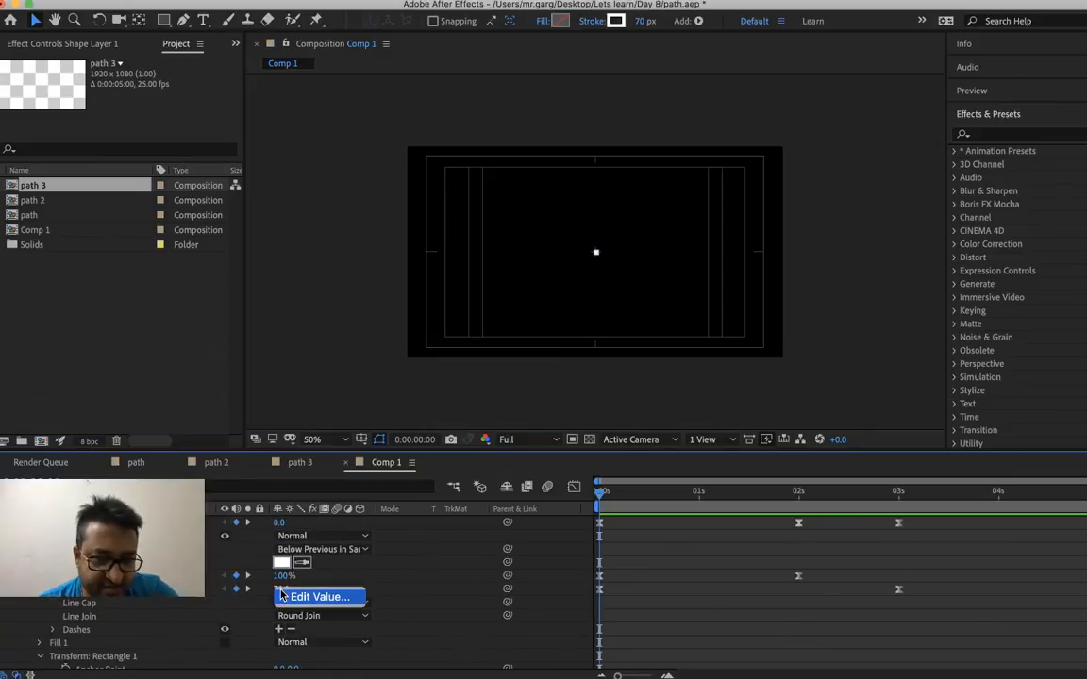
click(290, 596)
text(20)
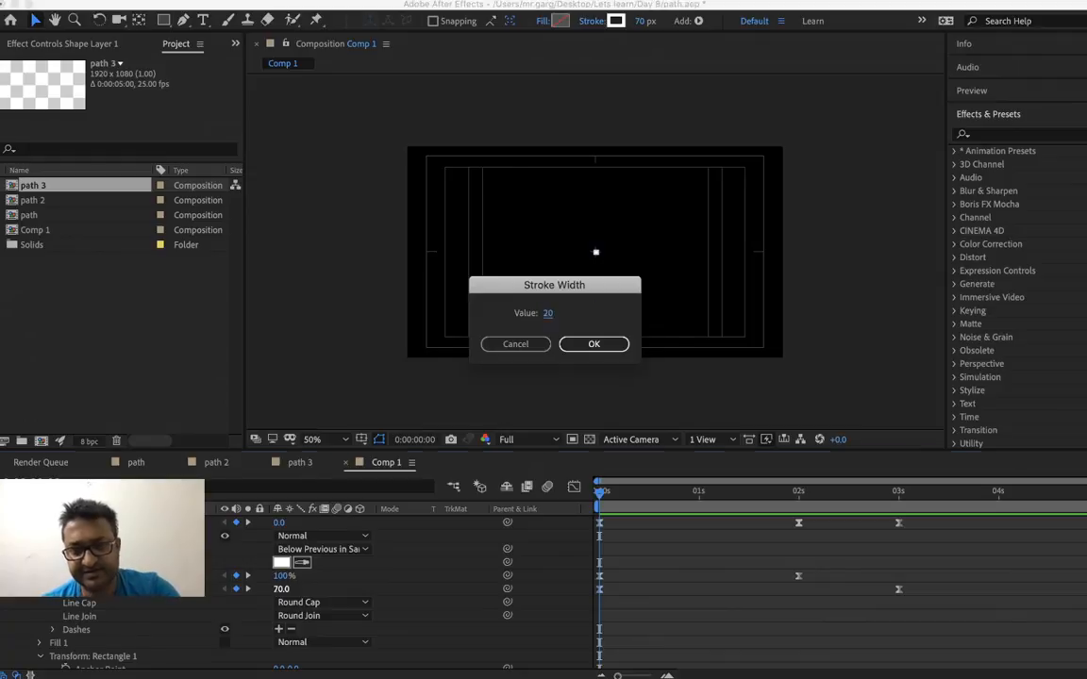
key(Return)
Play back the thinner dashed morph from the start, from 0:00:02:00 and from 0:00:01:09
key(space)
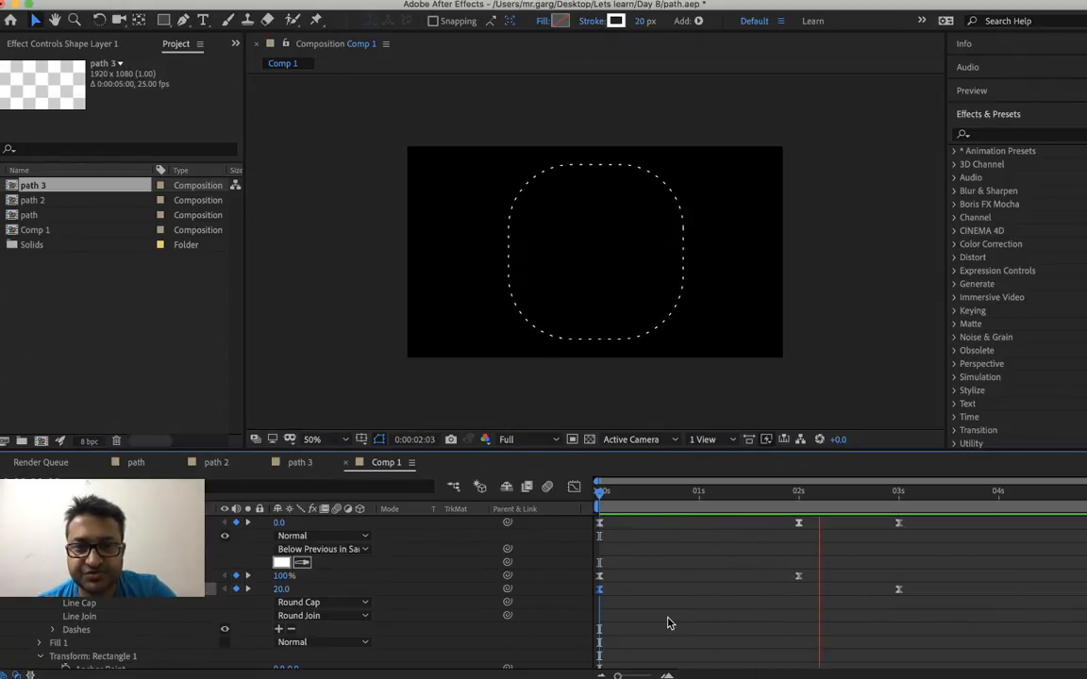
key(space)
drag(615, 496, 548, 514)
key(space)
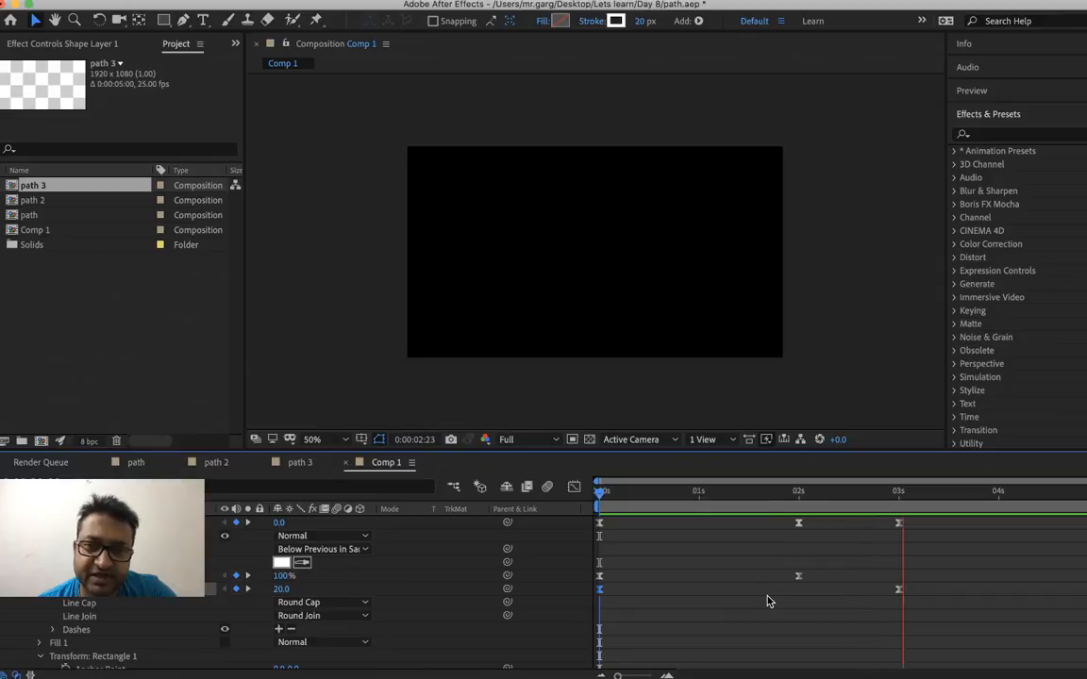
key(space)
click(799, 493)
key(space)
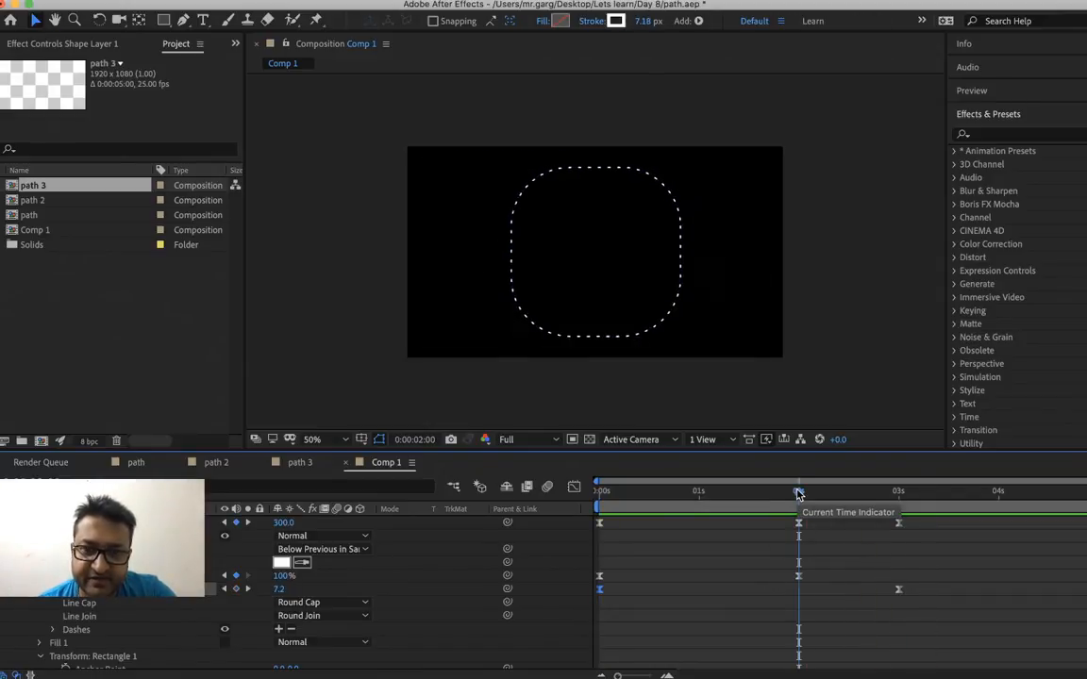
click(736, 494)
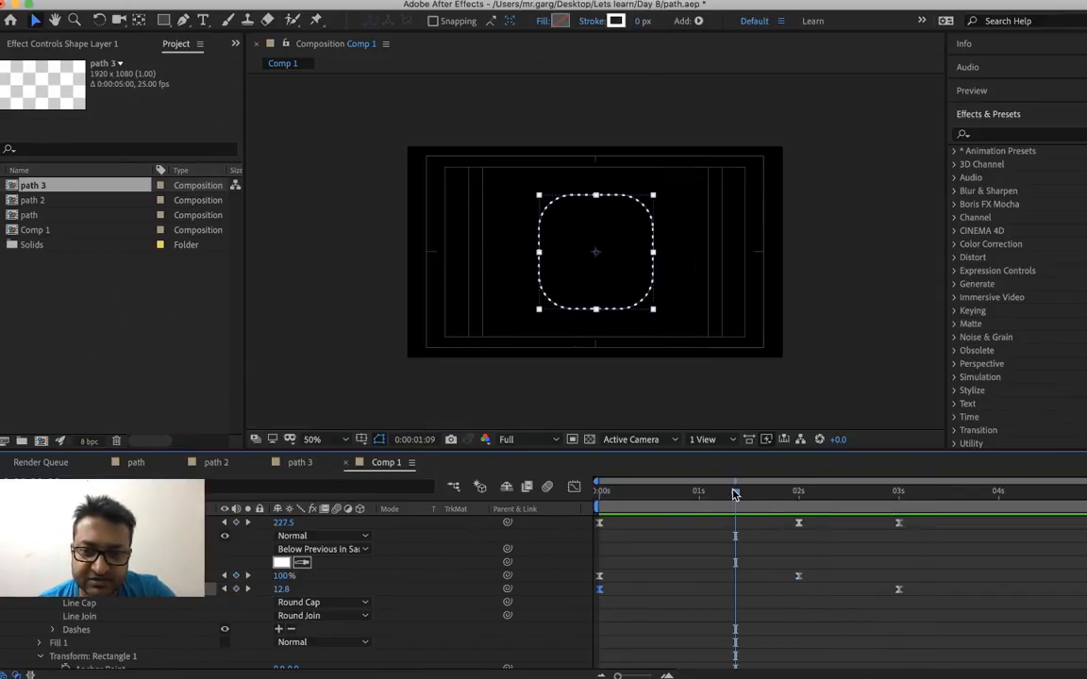
key(space)
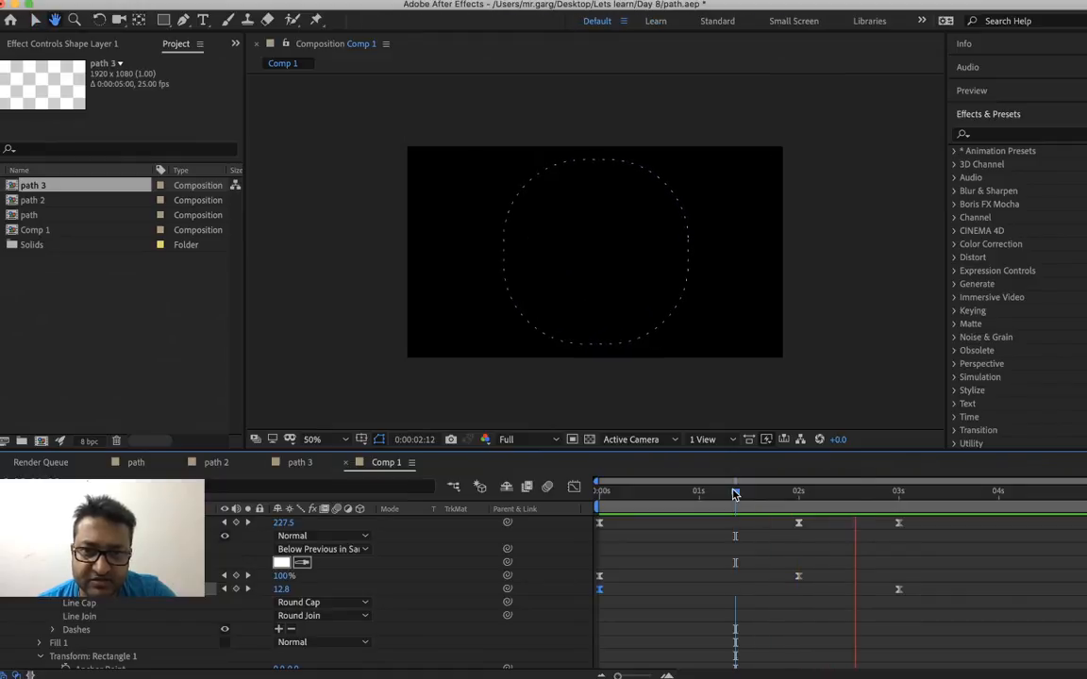
key(space)
Duplicate the Rectangle 1 group inside the shape layer
scroll(396, 585, up, 4)
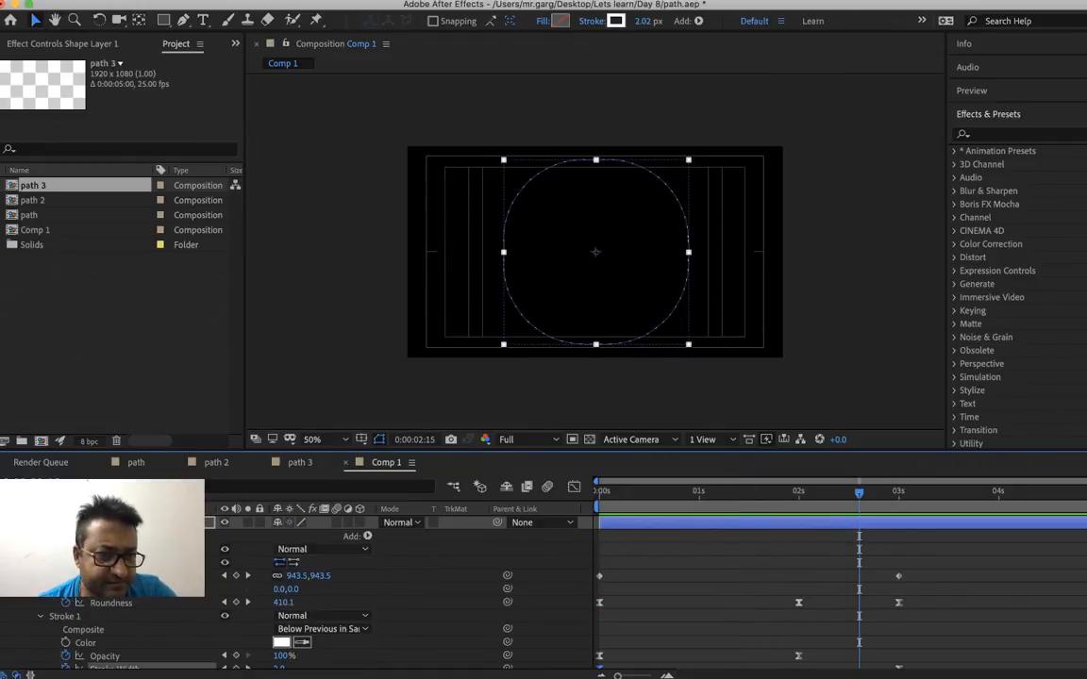
right_click(43, 642)
key(Escape)
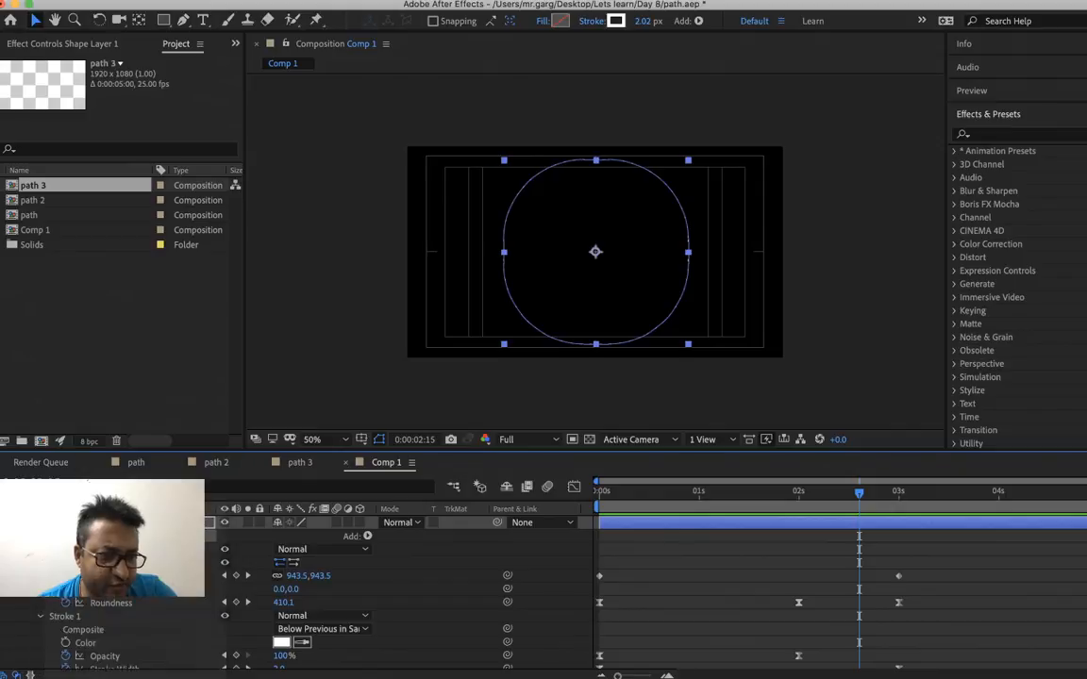
right_click(65, 564)
key(Escape)
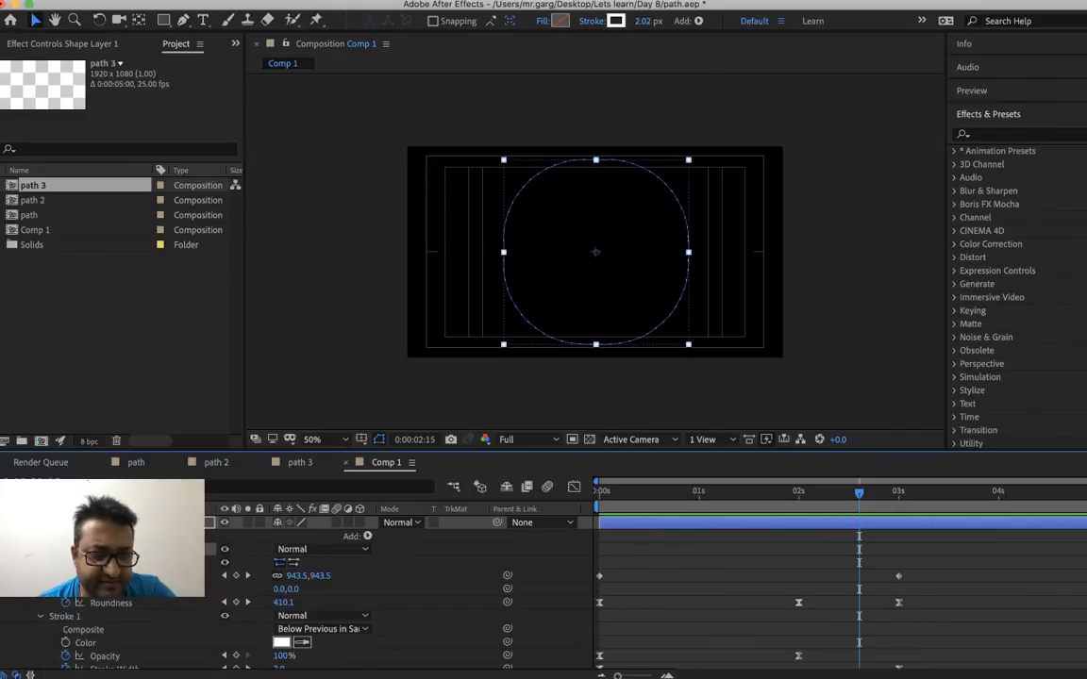
key(super+d)
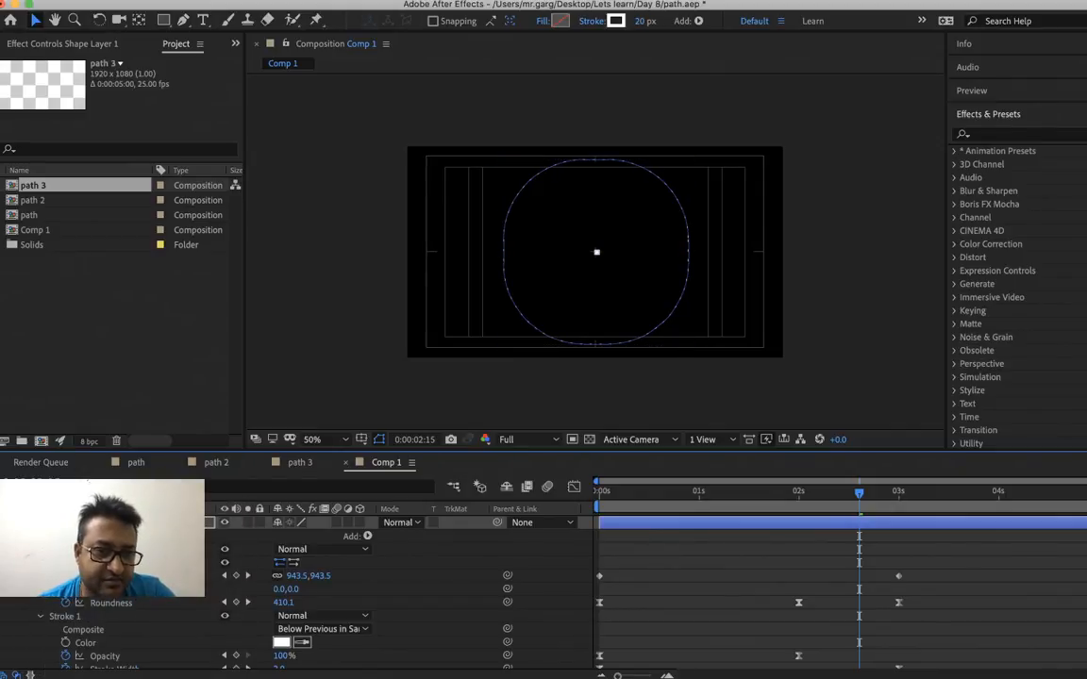
Examine the keyframed properties of the shape layer to compare the original rectangle's keyframes with the nested copy's
key(u)
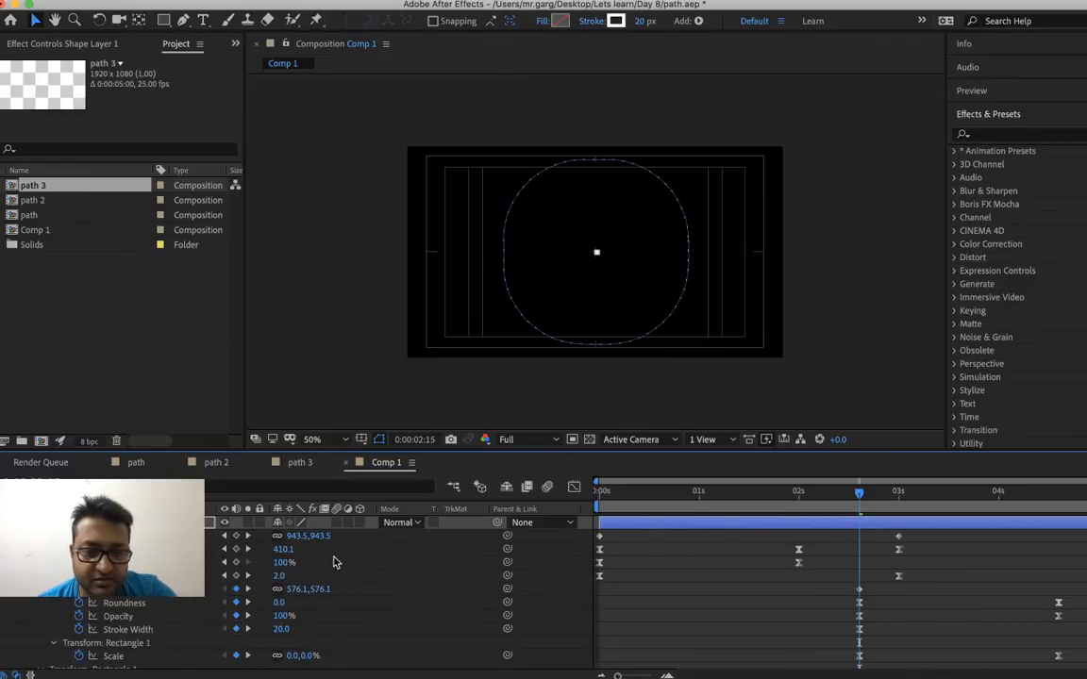
scroll(333, 563, down, 1)
scroll(334, 563, up, 1)
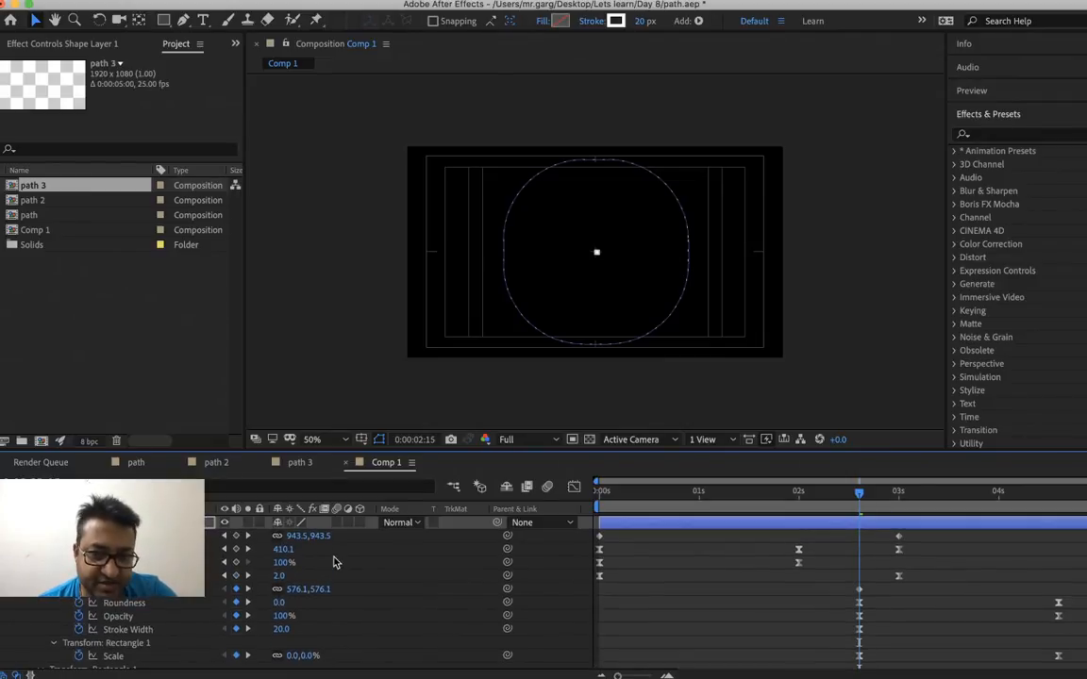
key(u)
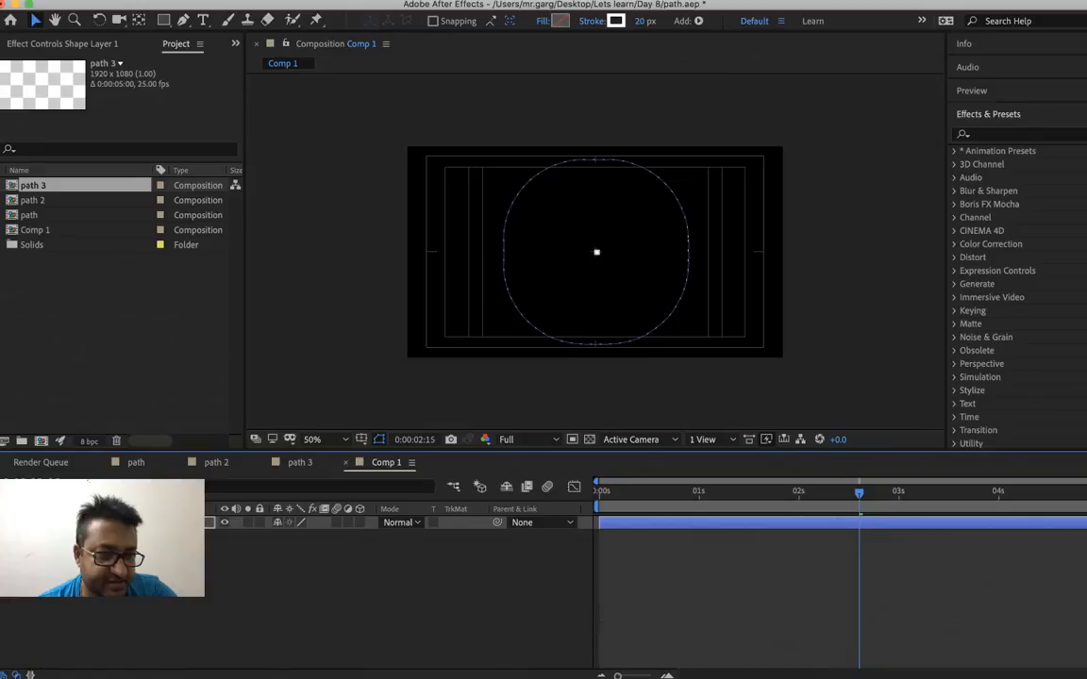
key(u)
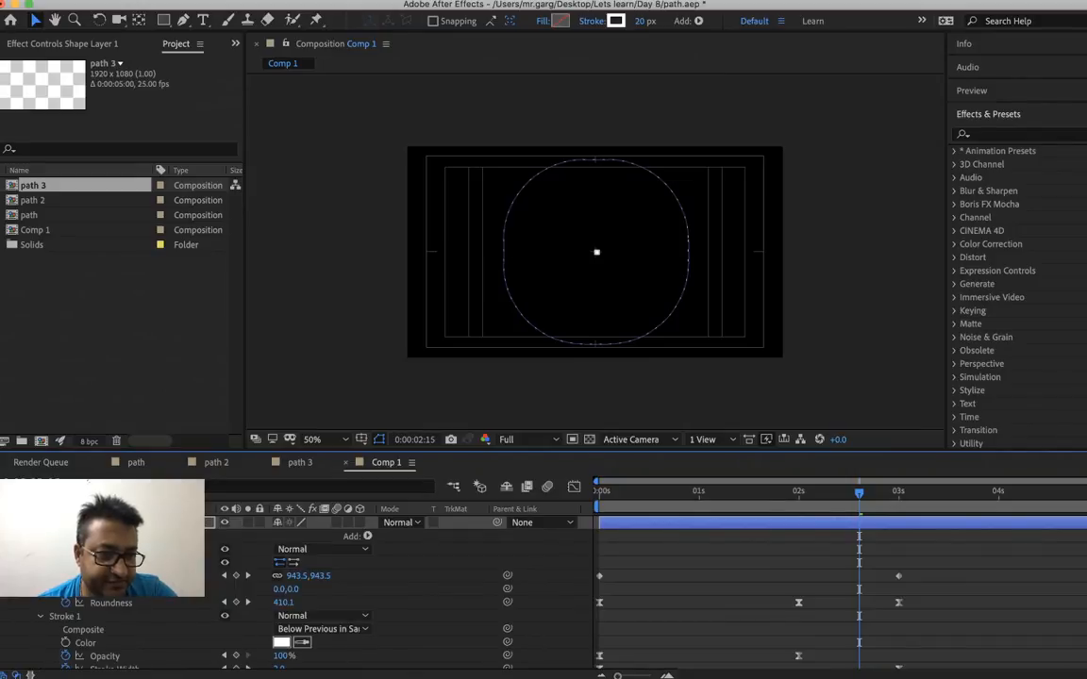
Duplicate the Rectangle 1 group inside the shape layer and reverse the path direction in the Rectangle 2 copy
click(27, 549)
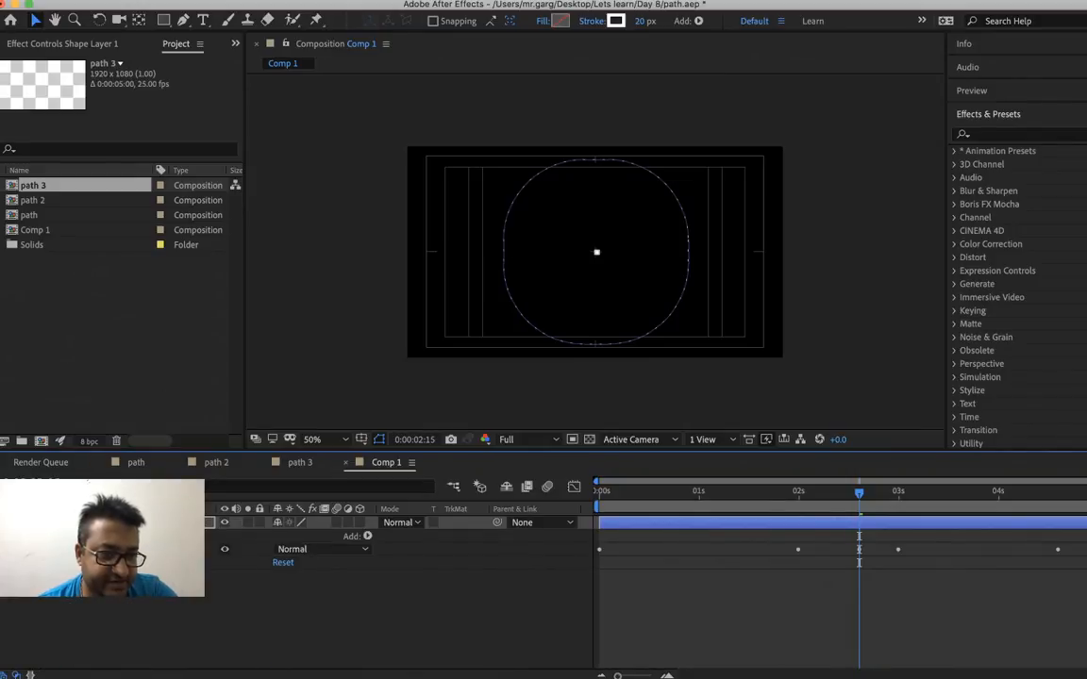
right_click(54, 549)
key(Escape)
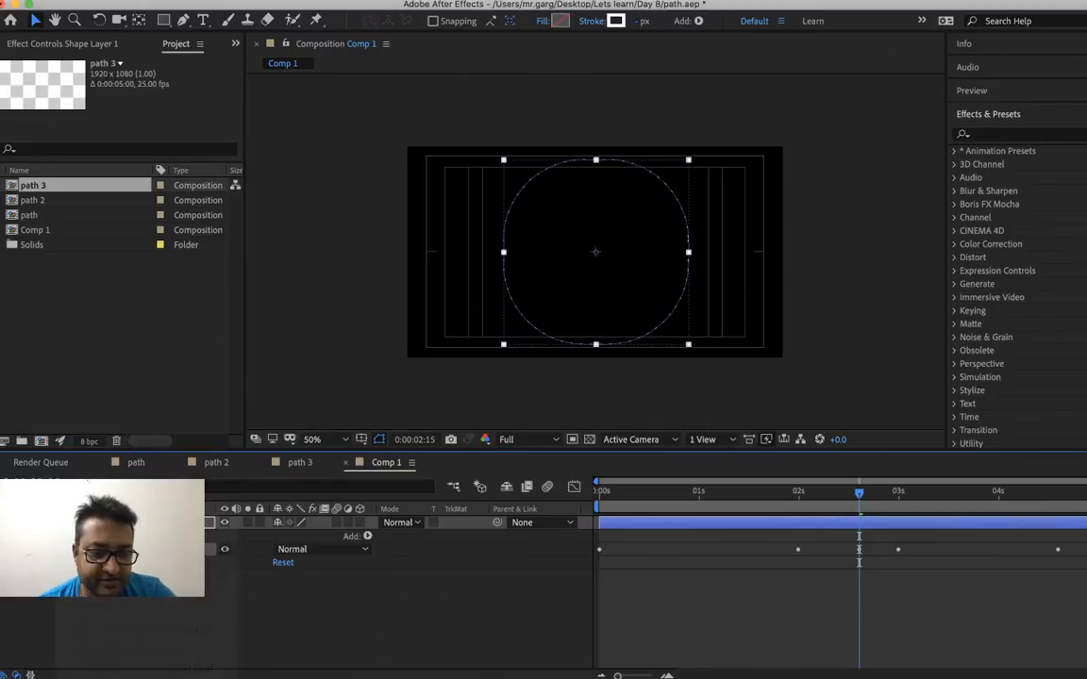
key(super+d)
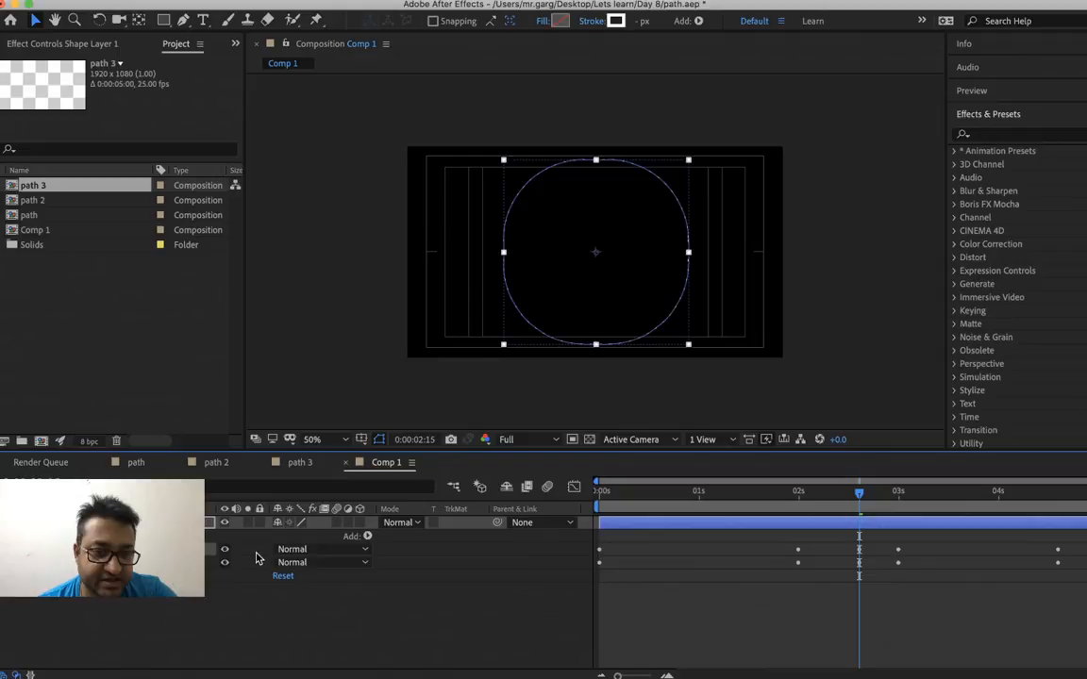
click(26, 550)
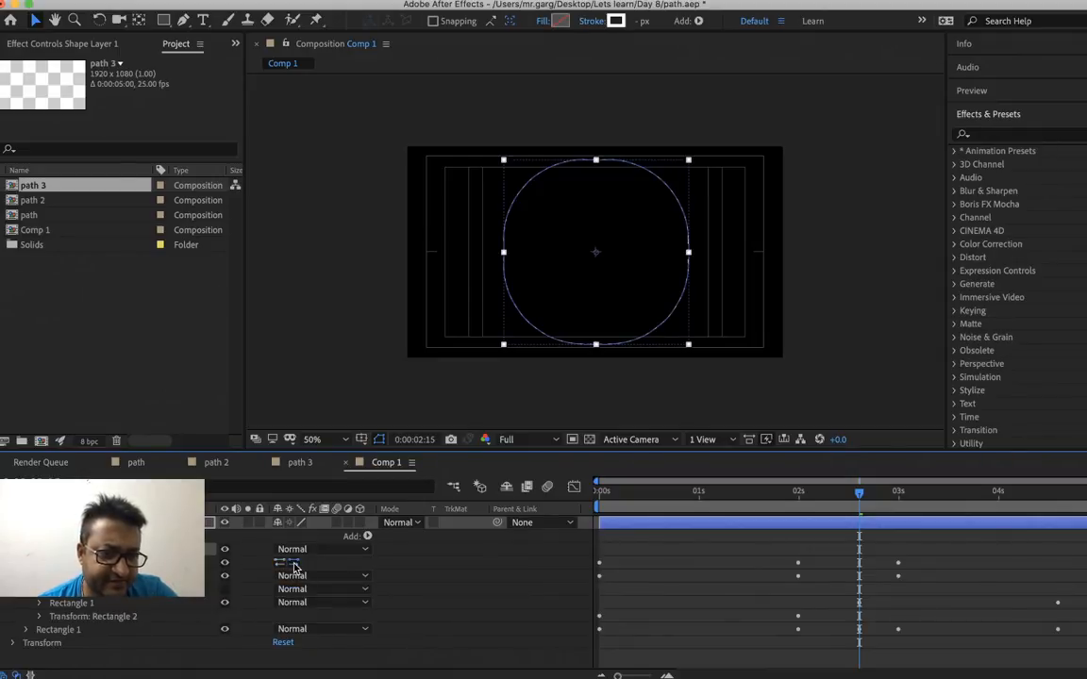
Play back the composition from the start to check the duplicated morph with the reversed path direction
key(Home)
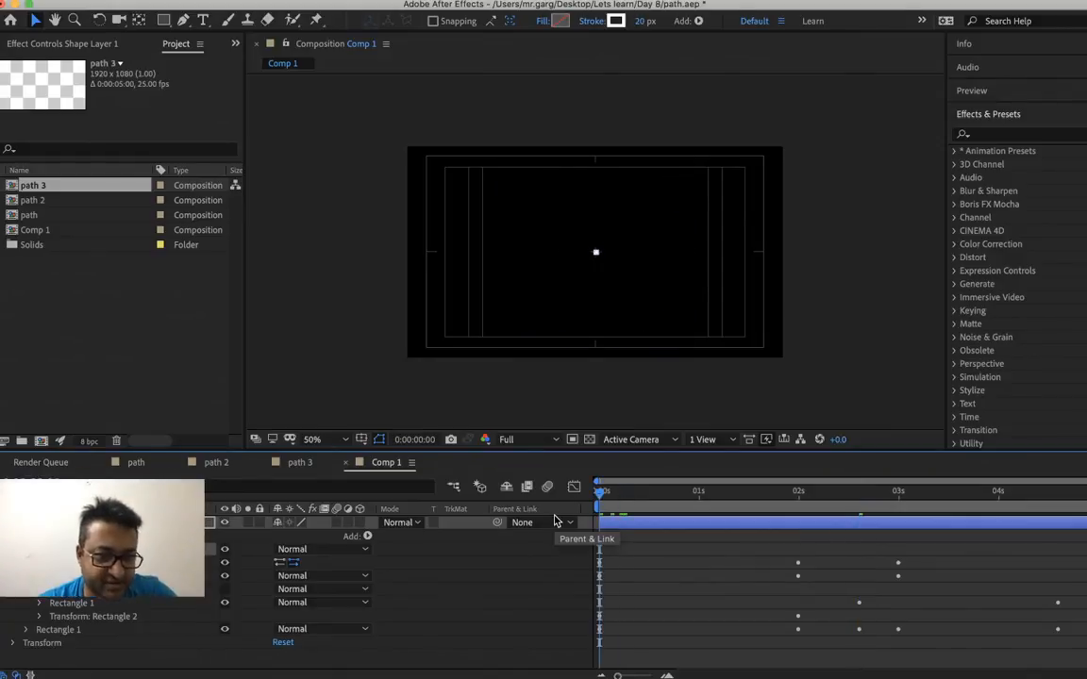
key(space)
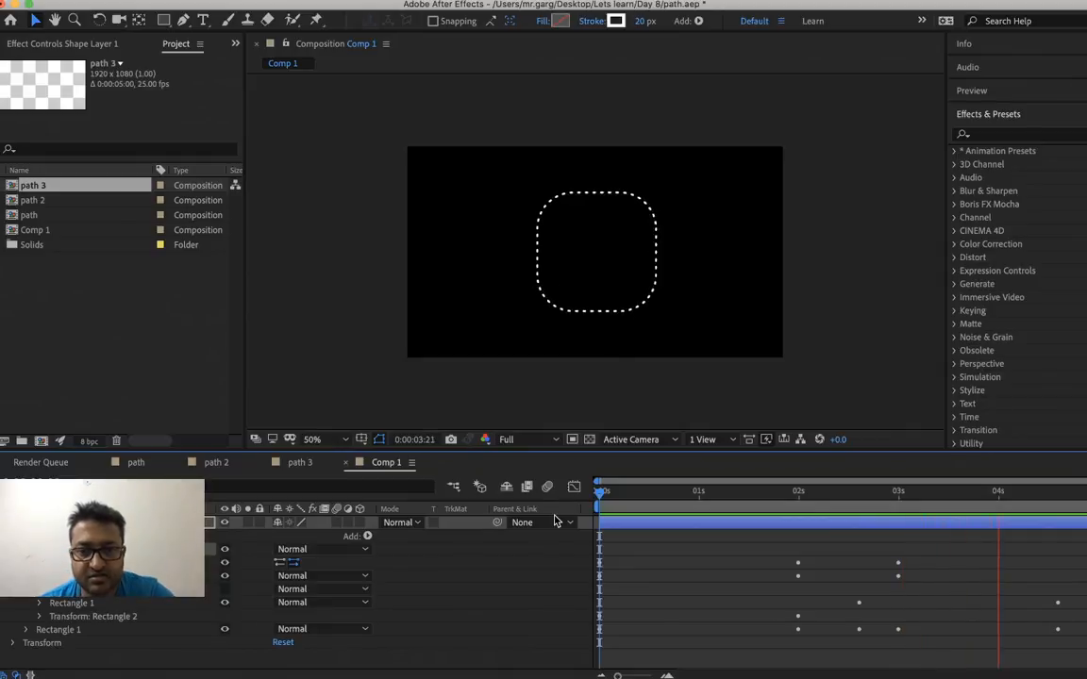
key(space)
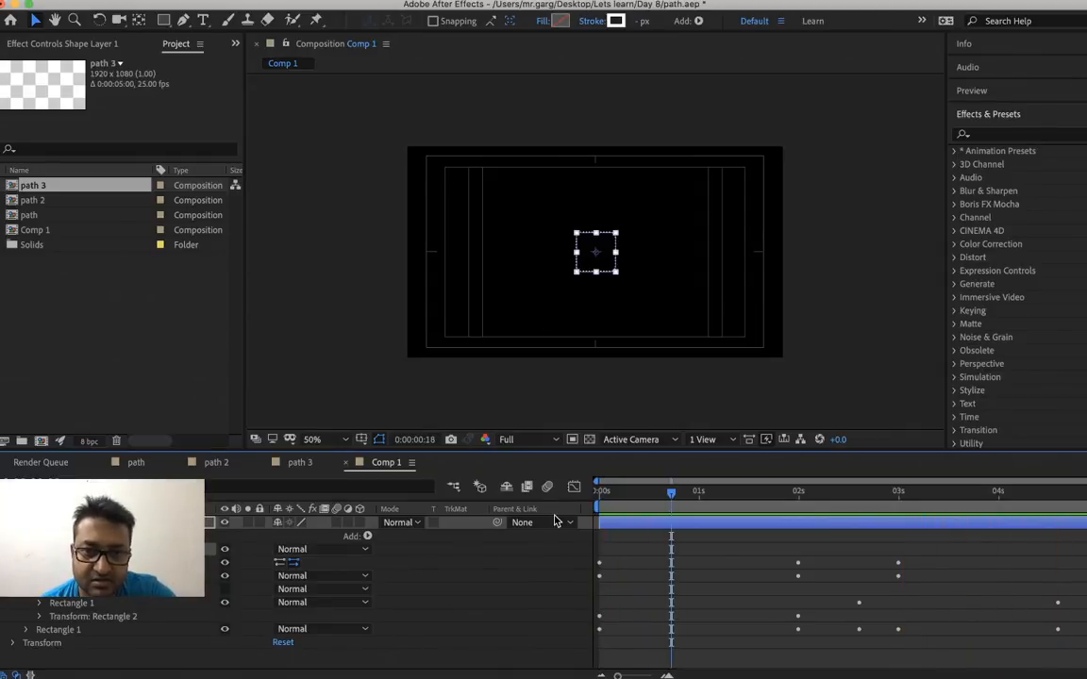
key(space)
key(space)
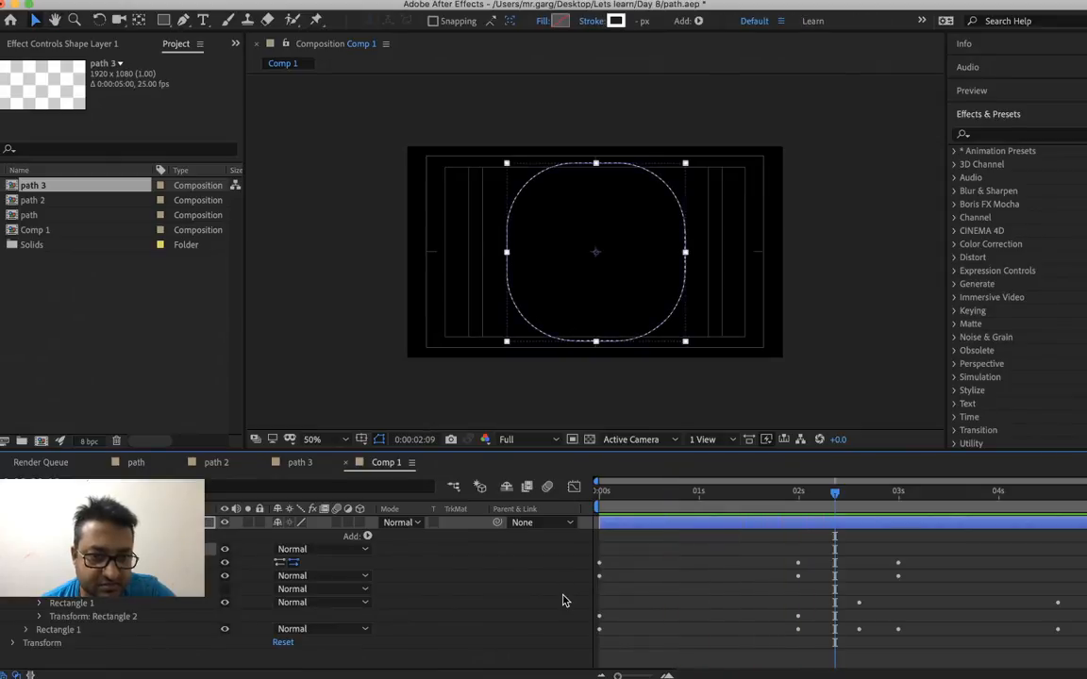
Undo the path direction reversal and the duplication of the Rectangle 1 group
key(super+z)
key(super+z)
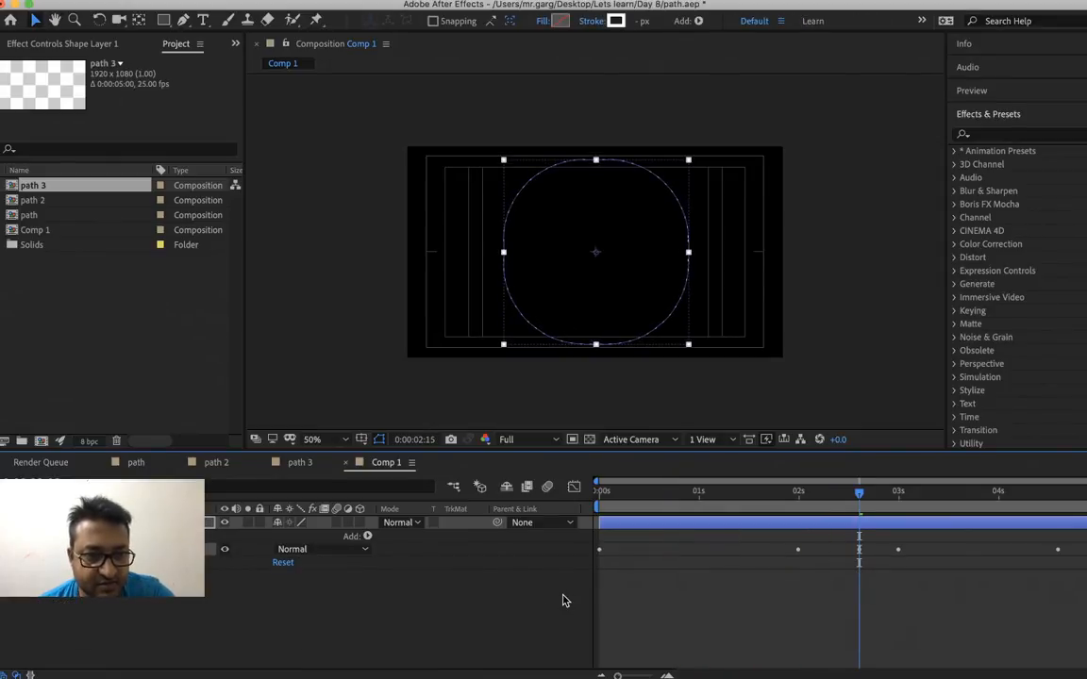
right_click(62, 583)
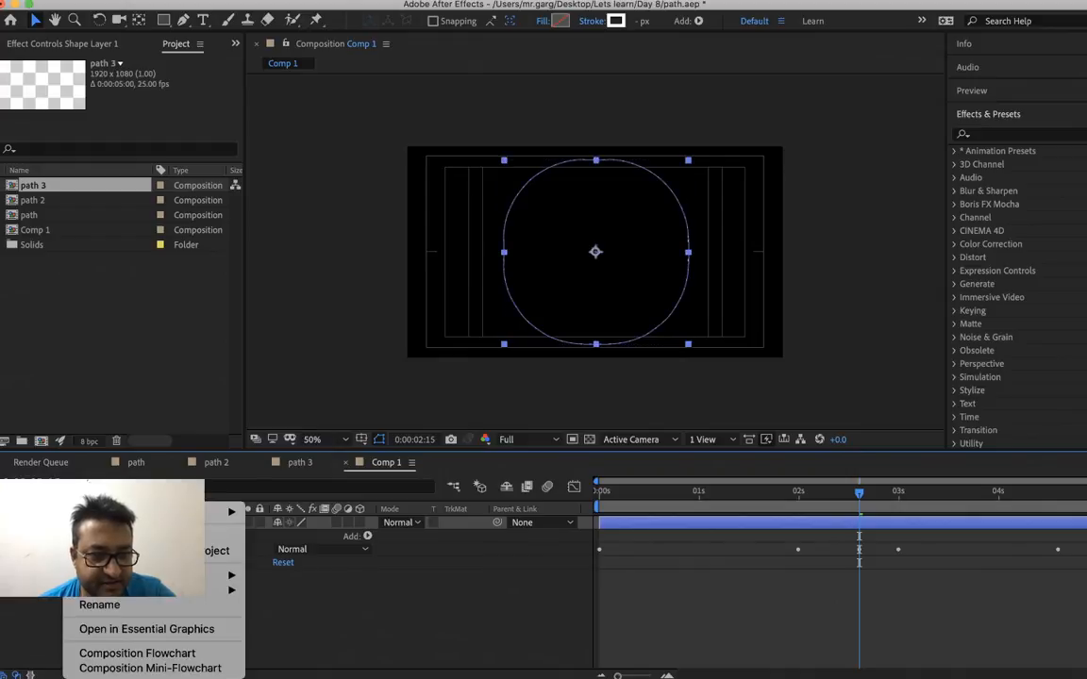
key(Escape)
key(super+z)
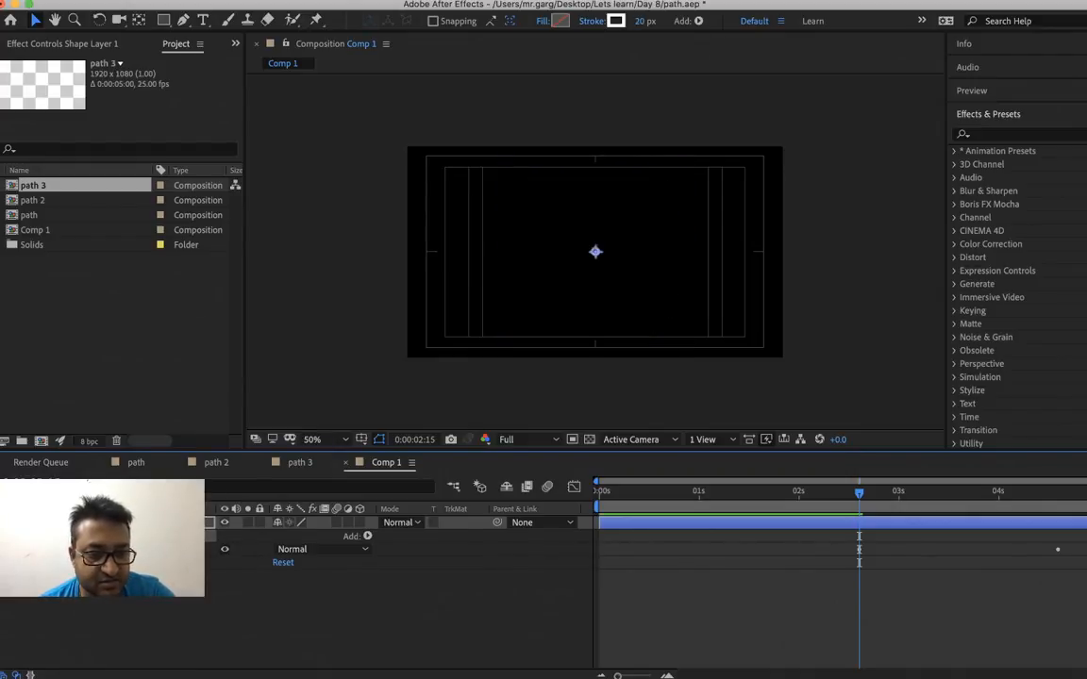
Duplicate the whole shape layer and reverse the path direction of Rectangle 1 in Shape Layer 2
key(super+d)
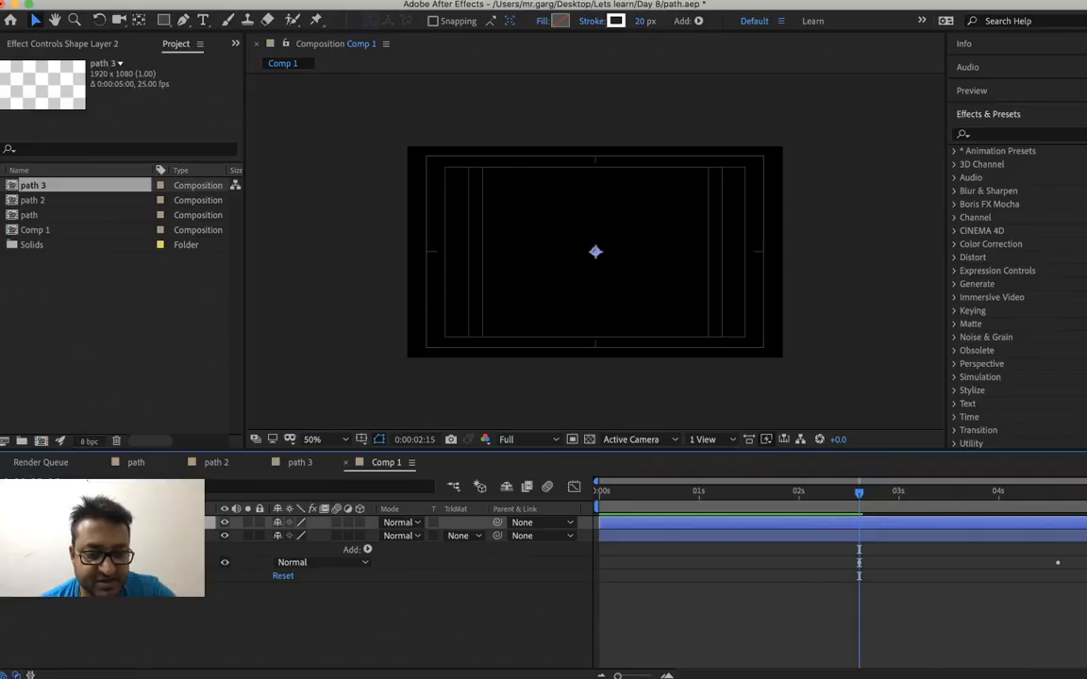
key(u)
key(u)
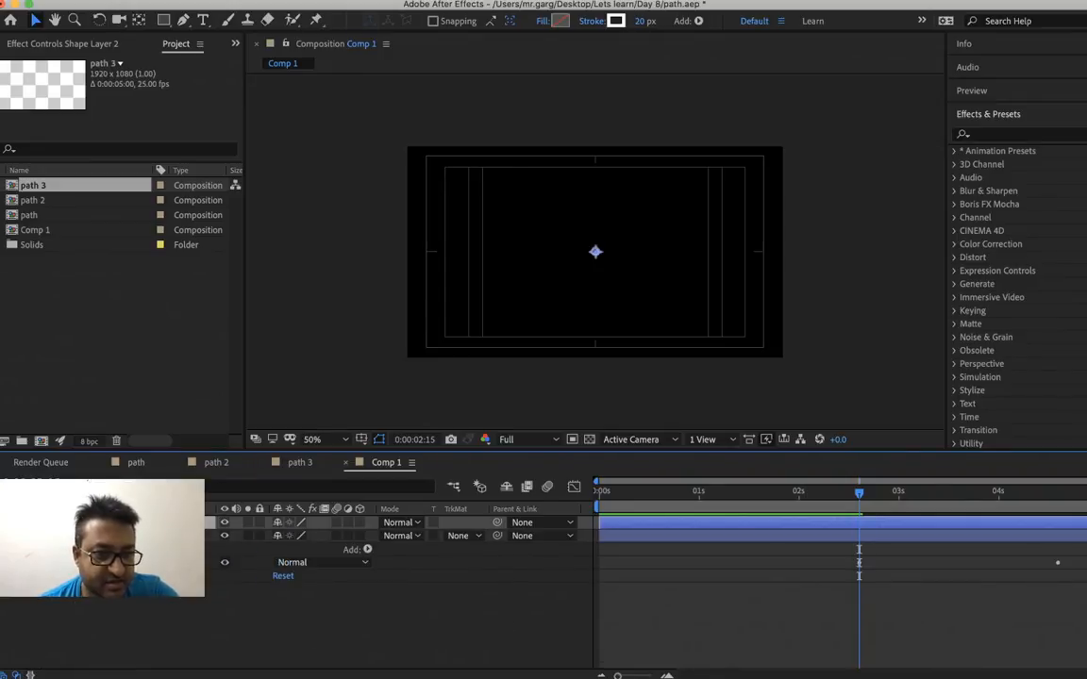
click(3, 523)
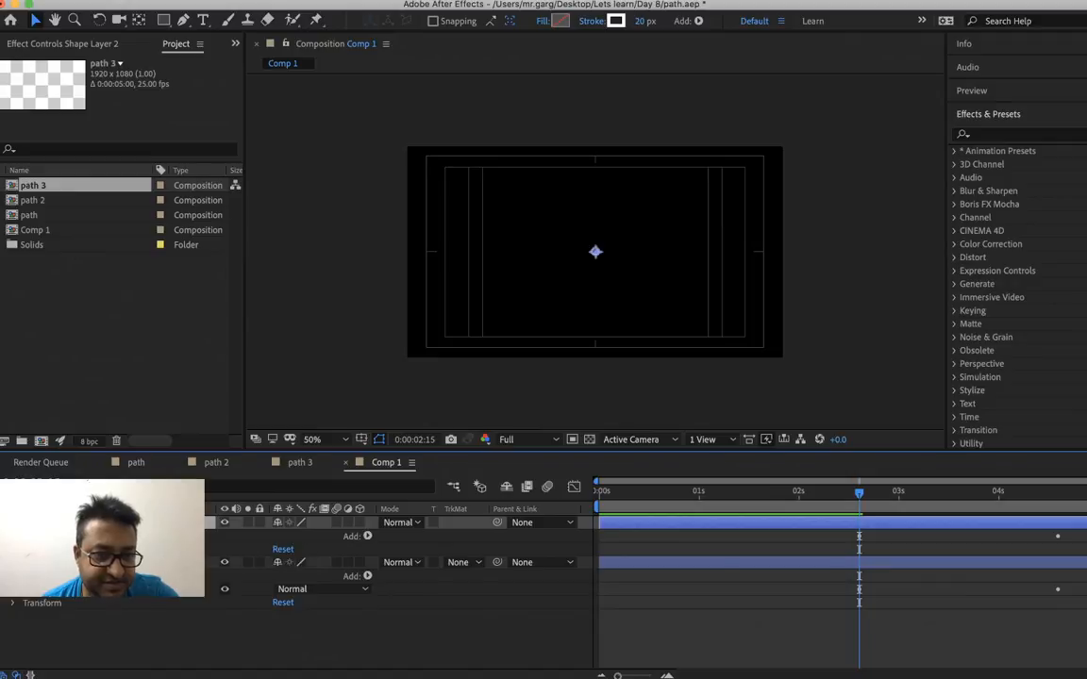
click(12, 536)
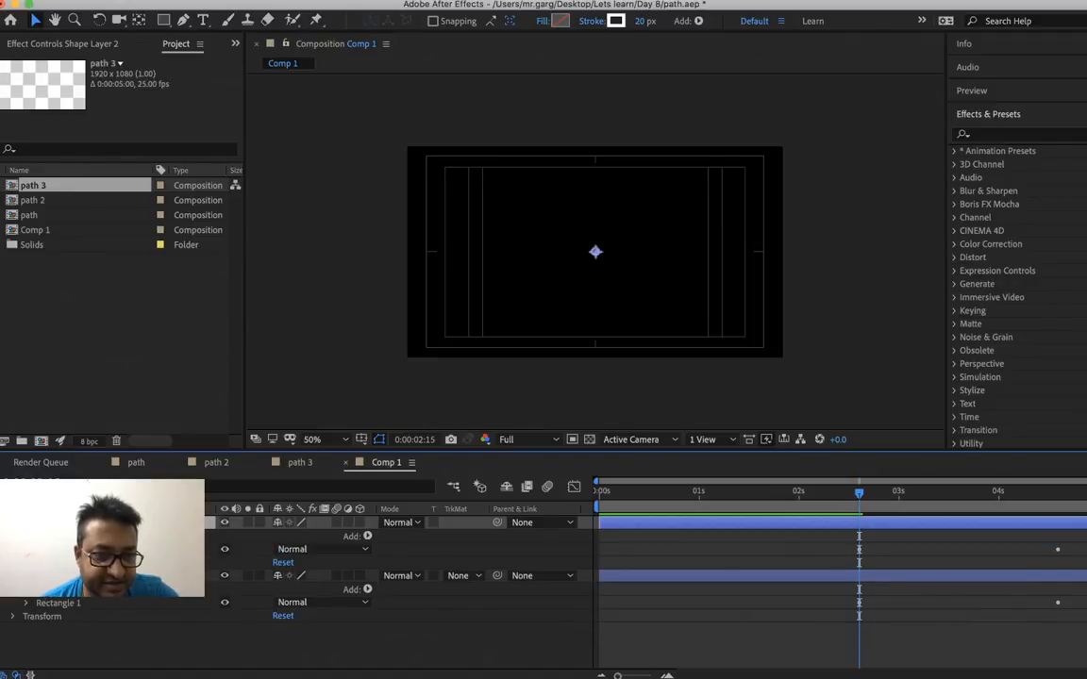
click(26, 549)
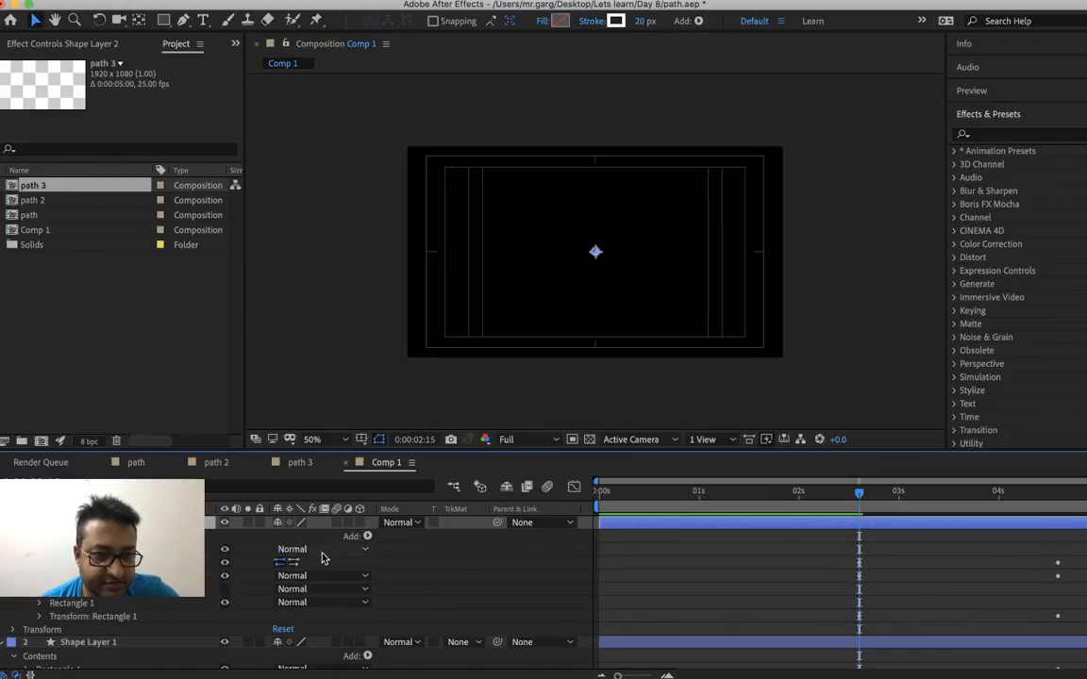
click(295, 565)
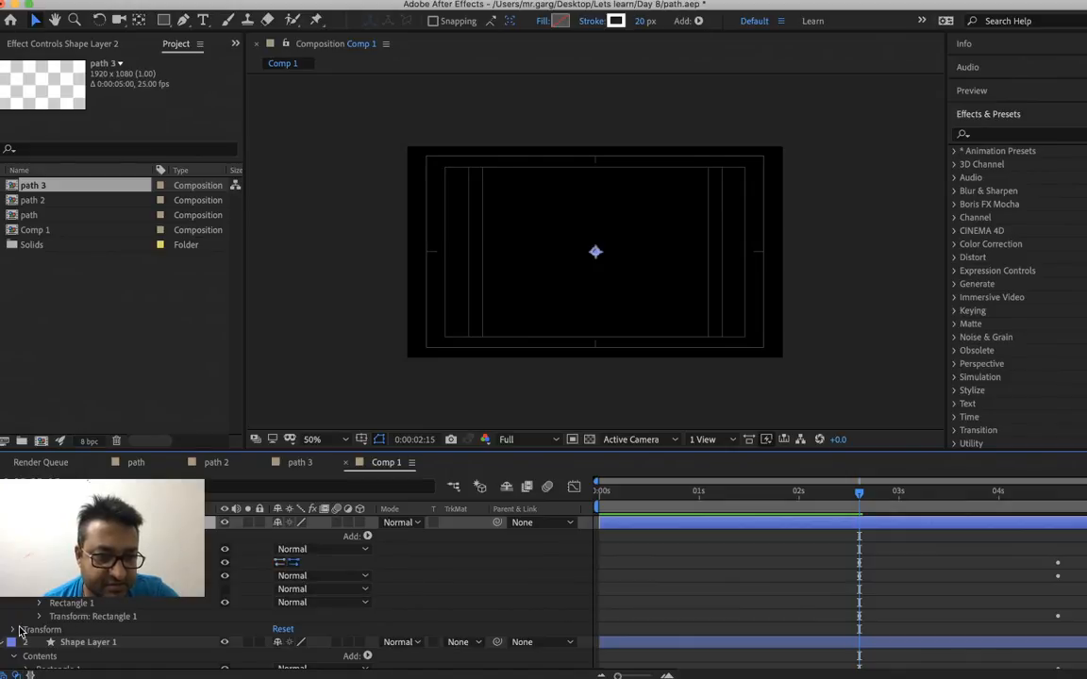
Play back Comp 1 from 0:00:00:05 and from further points to check the two overlapping shape layers
click(619, 496)
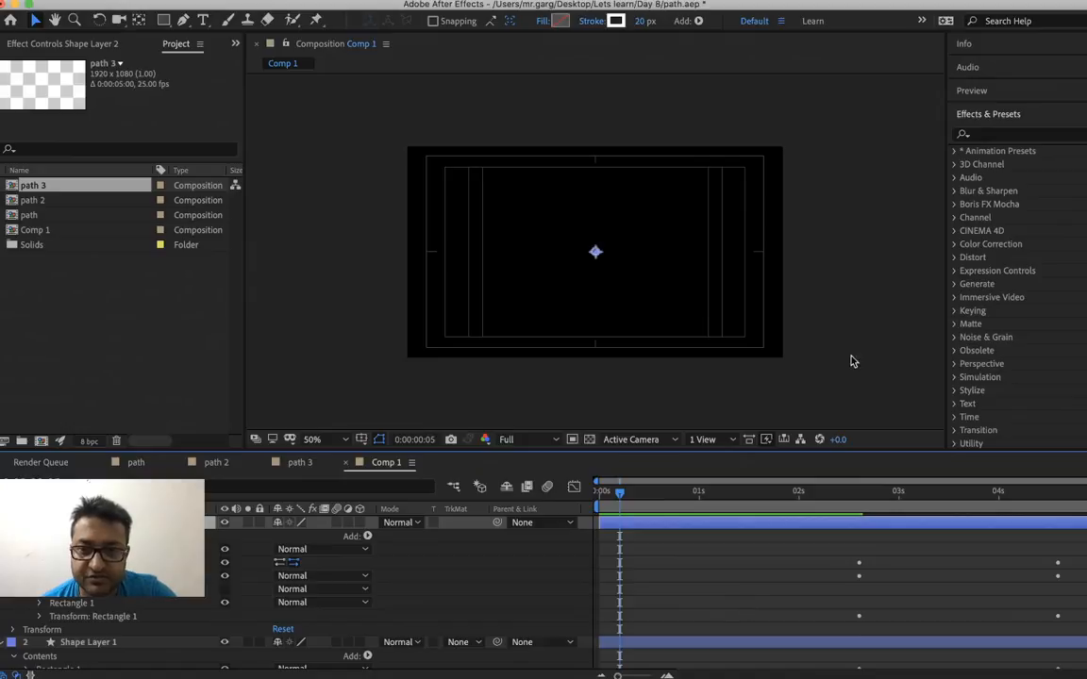
click(915, 319)
key(space)
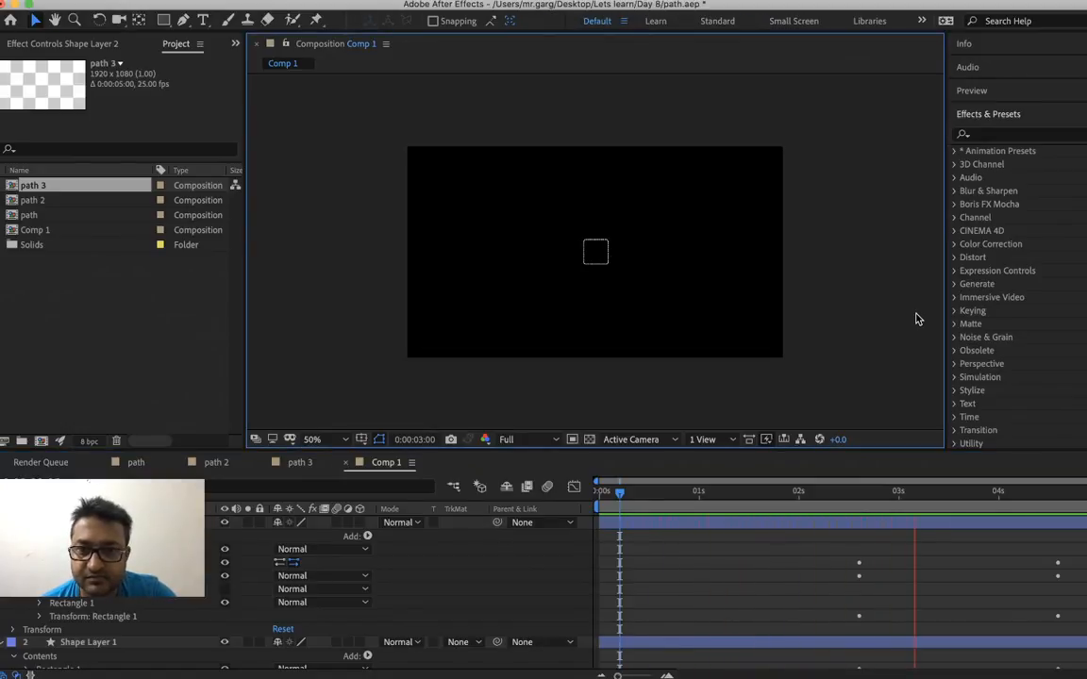
key(space)
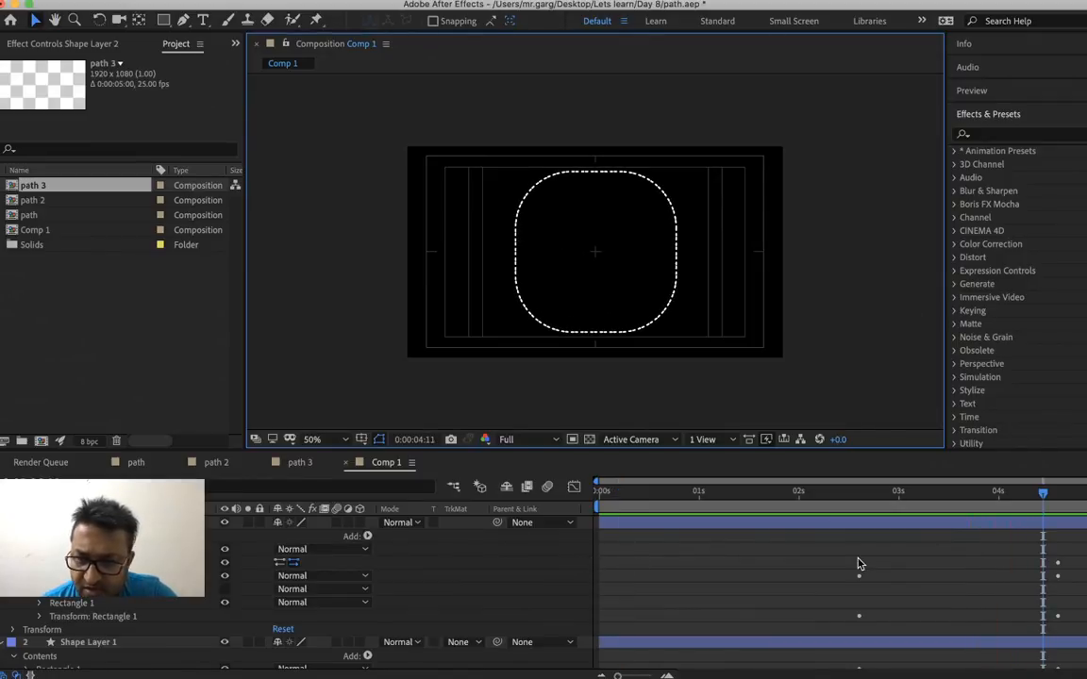
key(space)
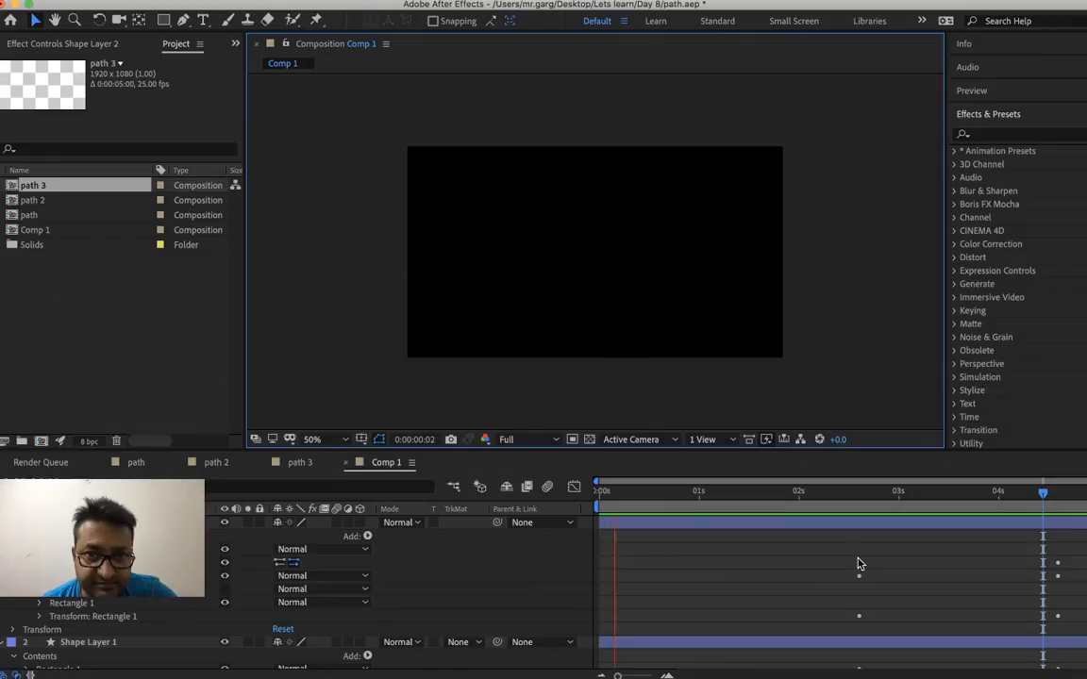
key(space)
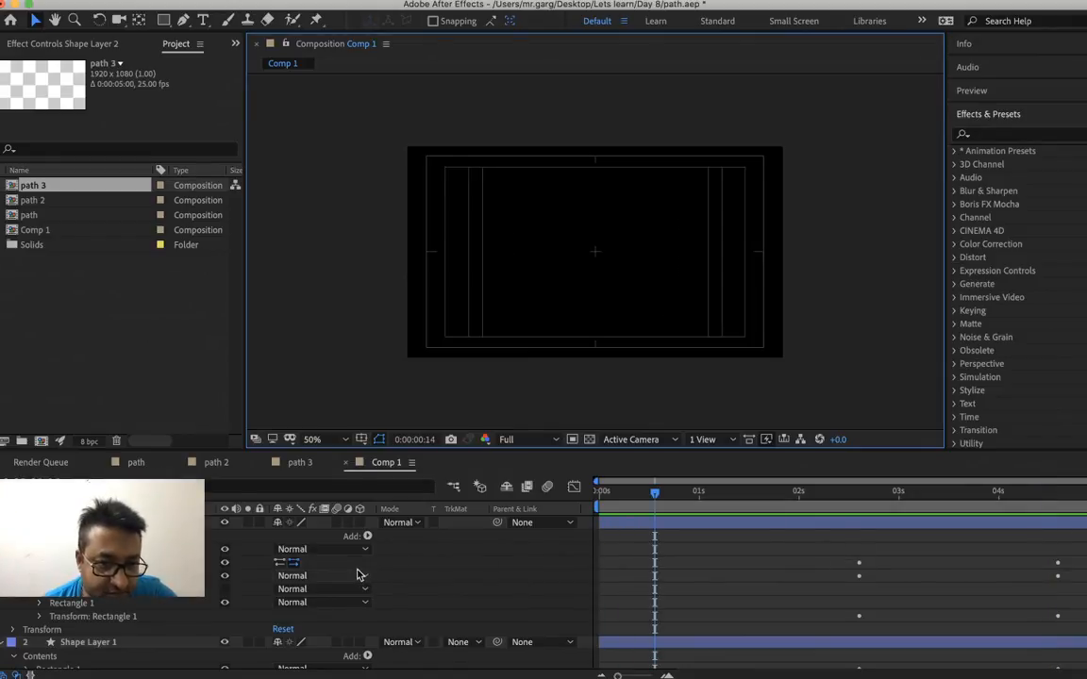
key(space)
key(space)
Delete Shape Layer 2 and play back the remaining shape layer
right_click(682, 527)
click(647, 530)
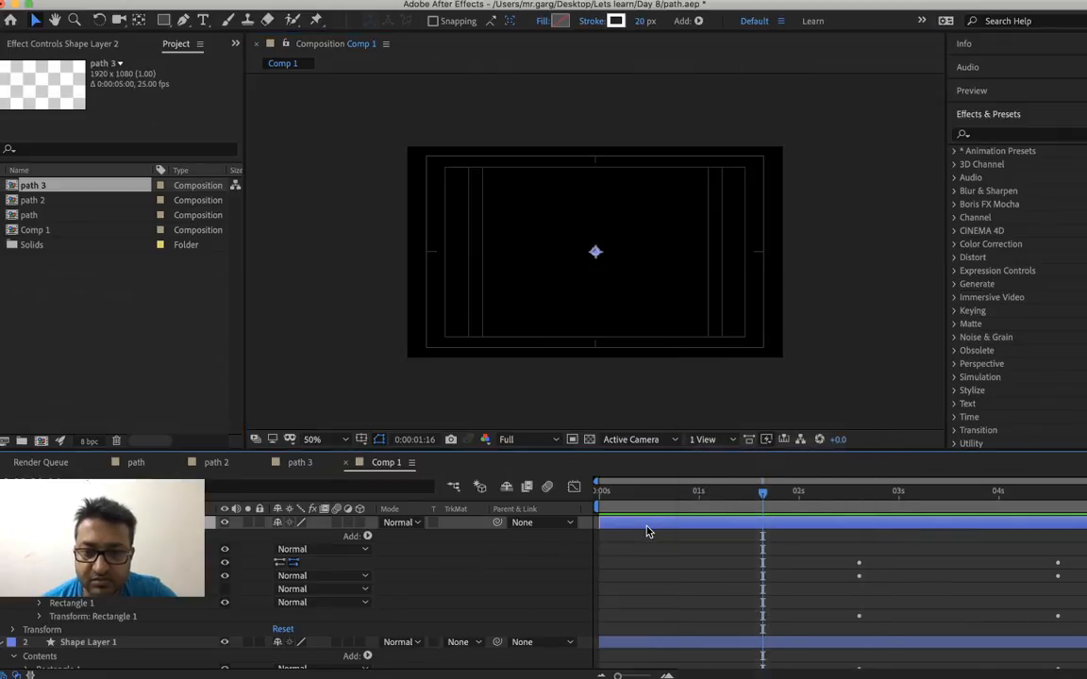
key(Delete)
key(space)
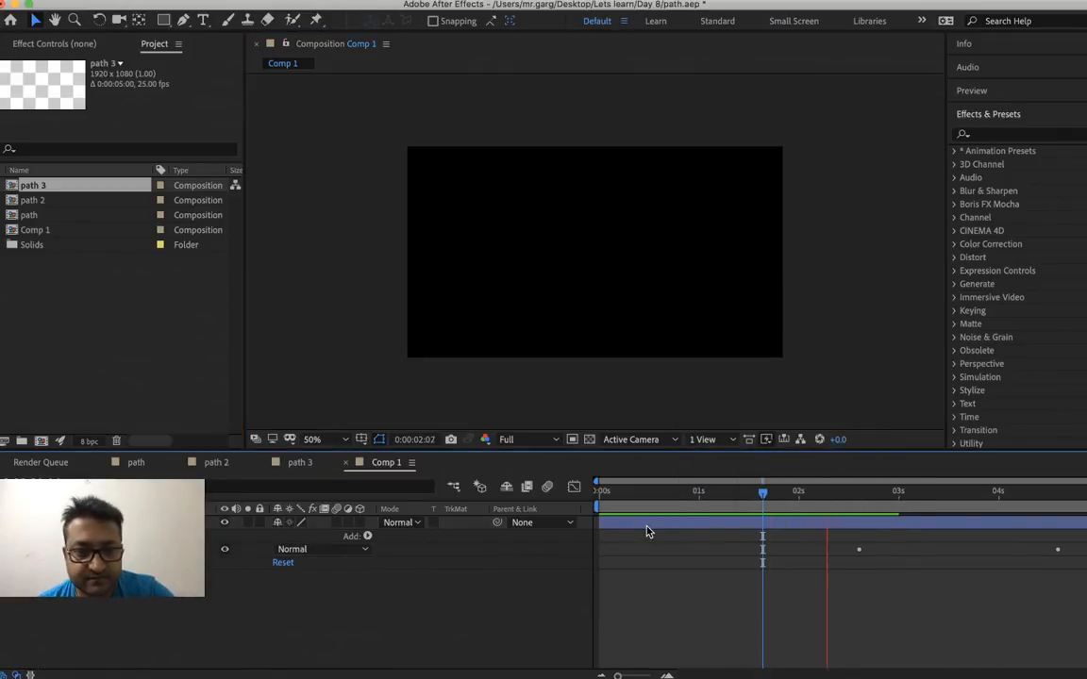
key(space)
Examine Shape Layer 1's remaining keyframed properties with the playhead at the start, and briefly play the composition
right_click(676, 529)
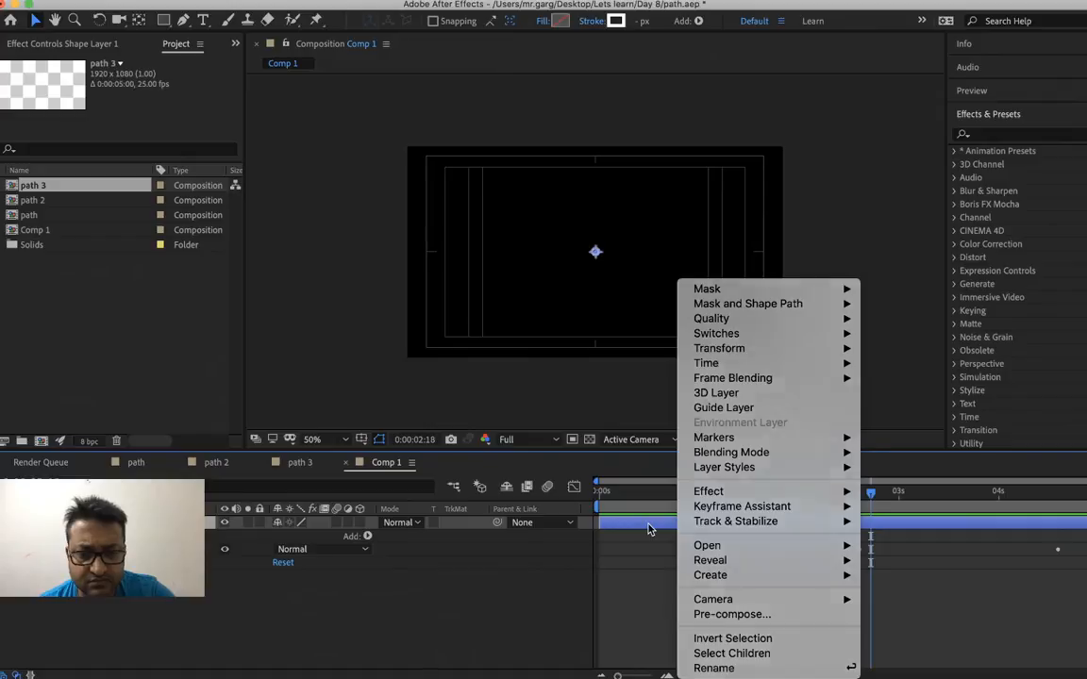
click(650, 527)
key(u)
click(630, 508)
drag(629, 507, 576, 516)
scroll(716, 607, down, 1)
scroll(716, 608, up, 1)
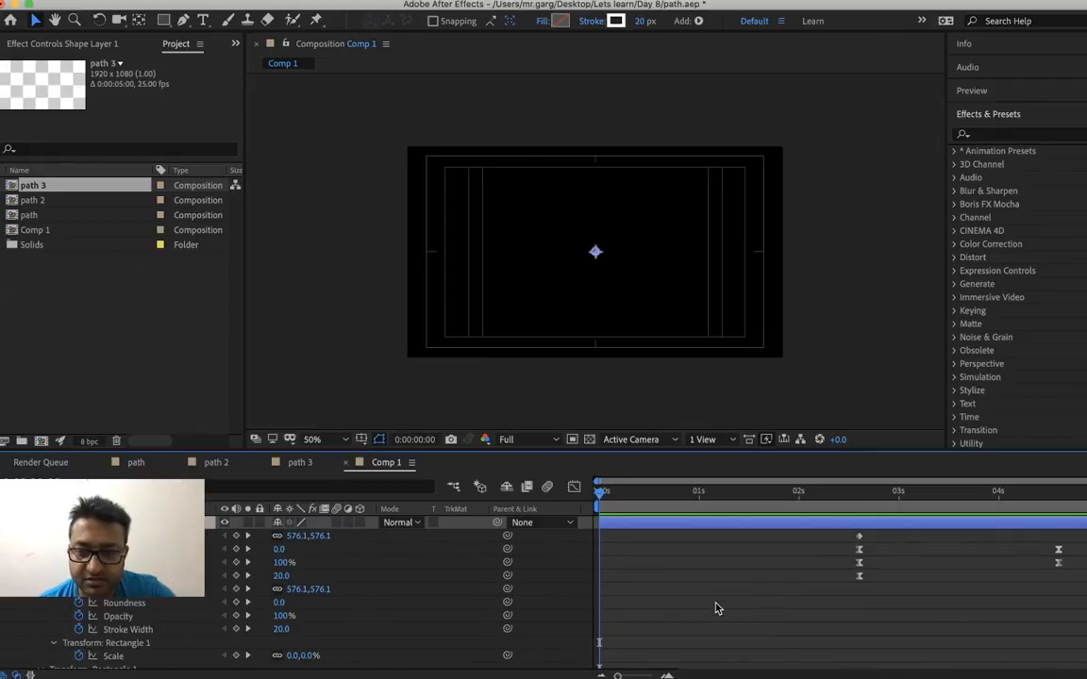
scroll(716, 608, down, 1)
scroll(716, 608, up, 1)
key(space)
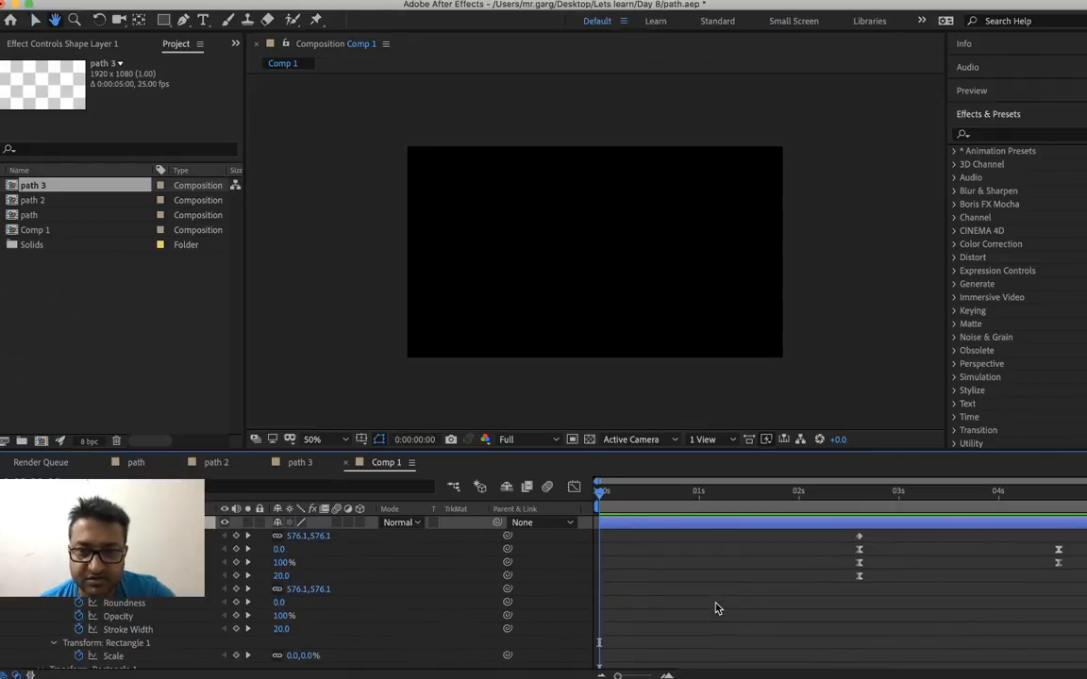
key(space)
Undo the recent edits until Rectangle 1 has only its keyframes at 0, 2 and 3 seconds, and preview the morph
key(super+d)
key(shift+super+Right)
key(shift+super+Right)
key(super+z)
key(super+z)
key(super+z)
key(super+z)
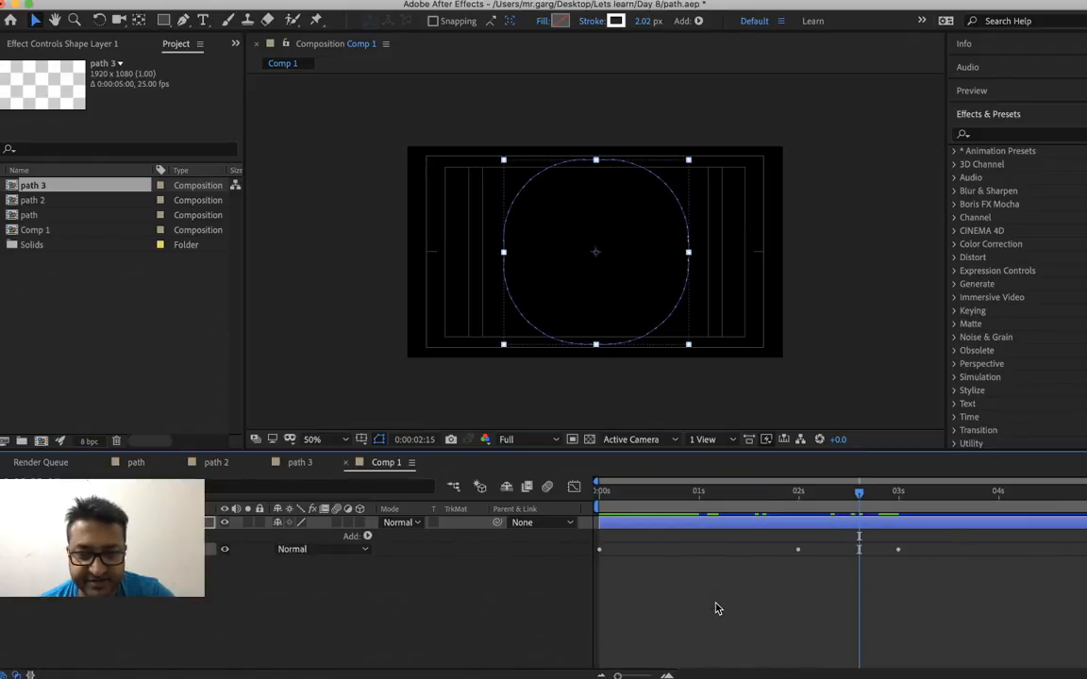
click(635, 508)
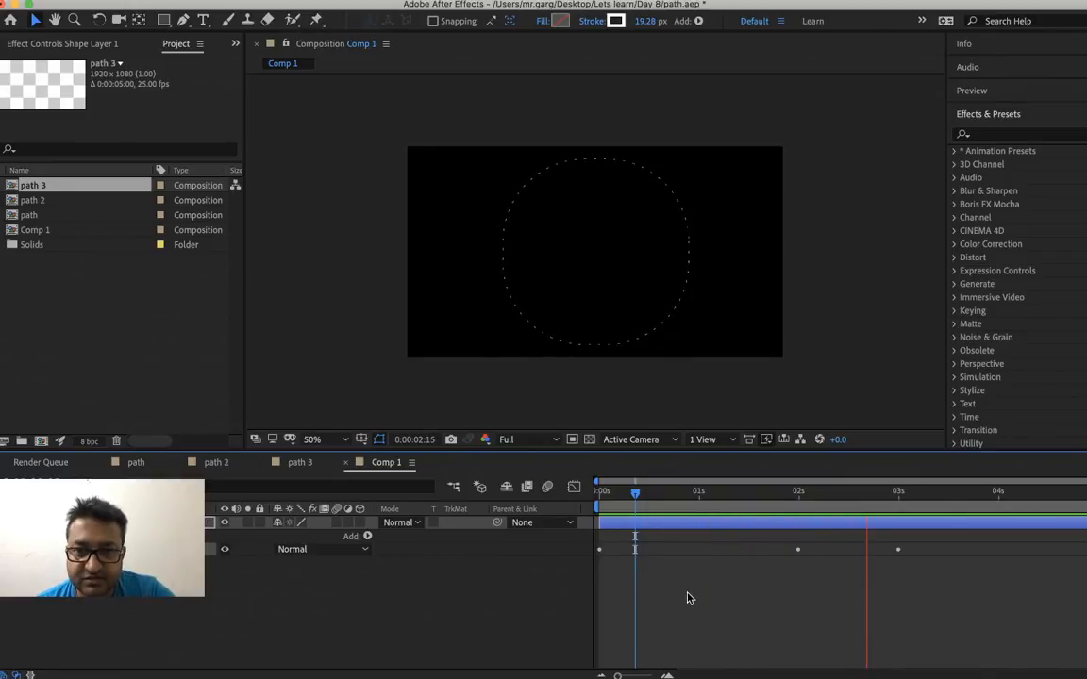
key(space)
Try deleting the Rectangle 1 group from the shape layer, and undo the deletion
right_click(55, 550)
key(Escape)
key(Delete)
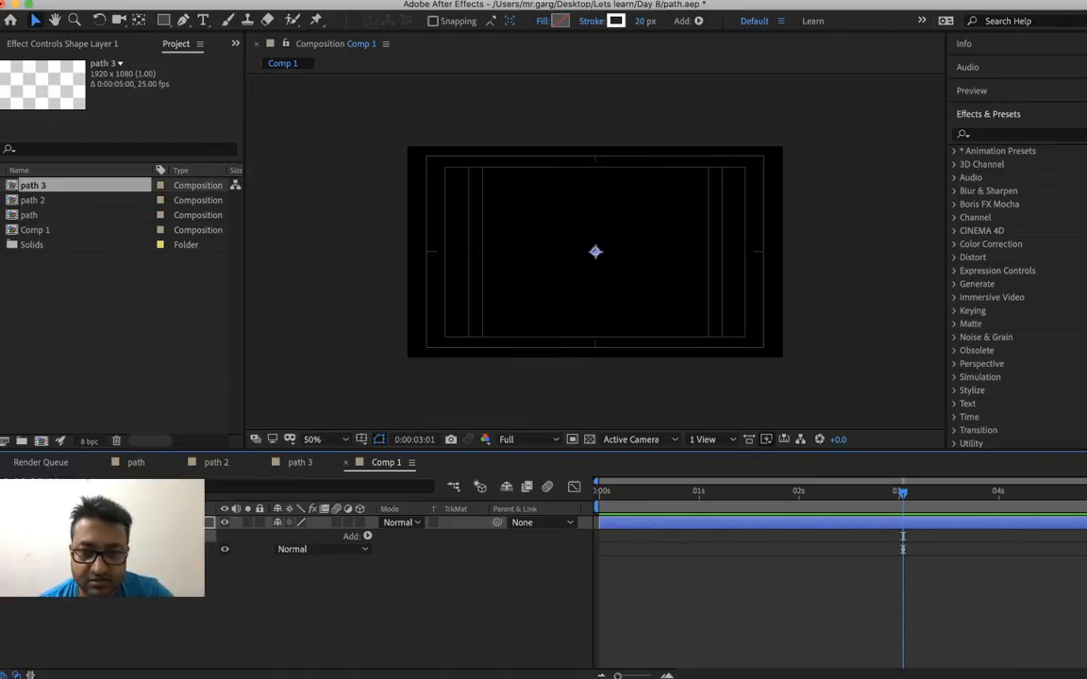
key(super+z)
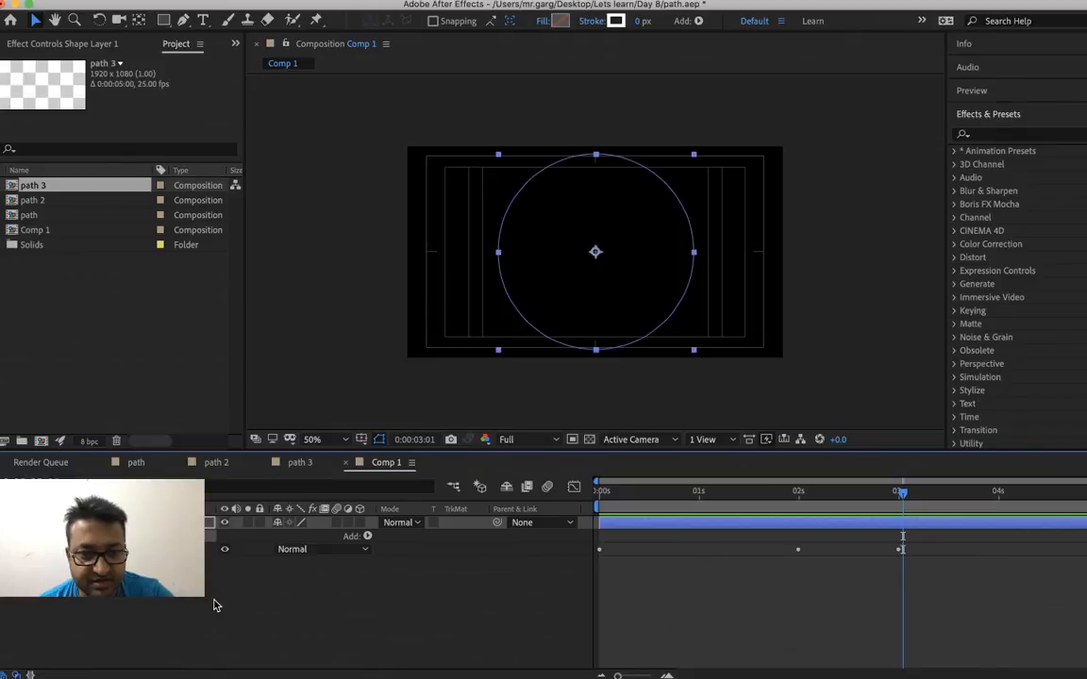
Duplicate Shape Layer 1 and reverse the path direction of the rectangle path inside the duplicate
key(super+d)
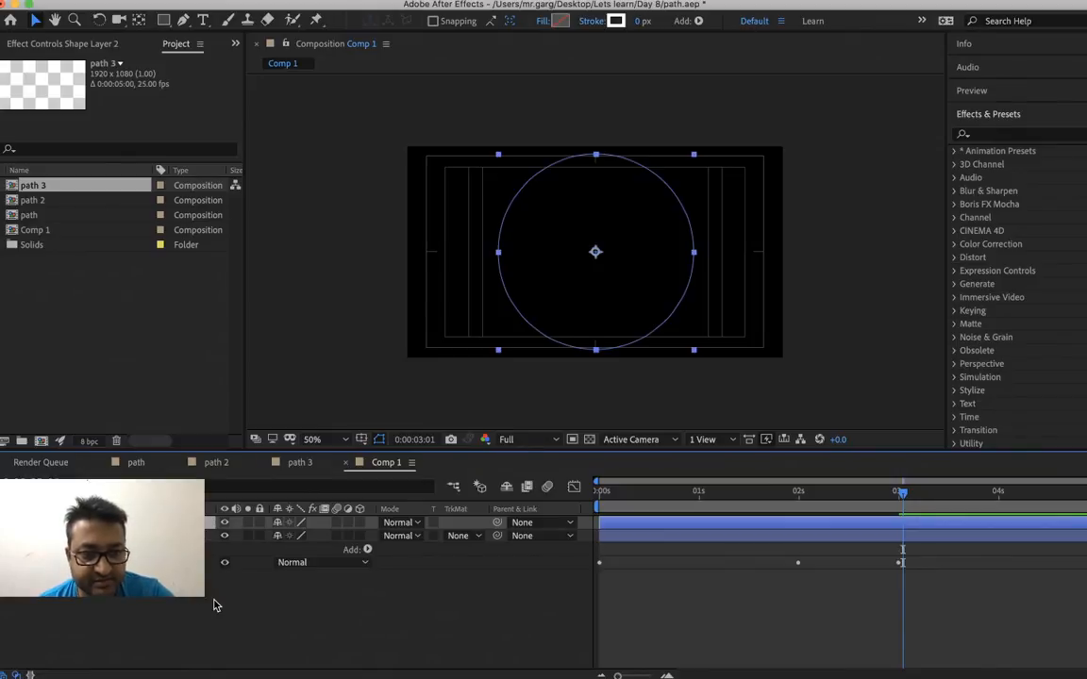
key(u)
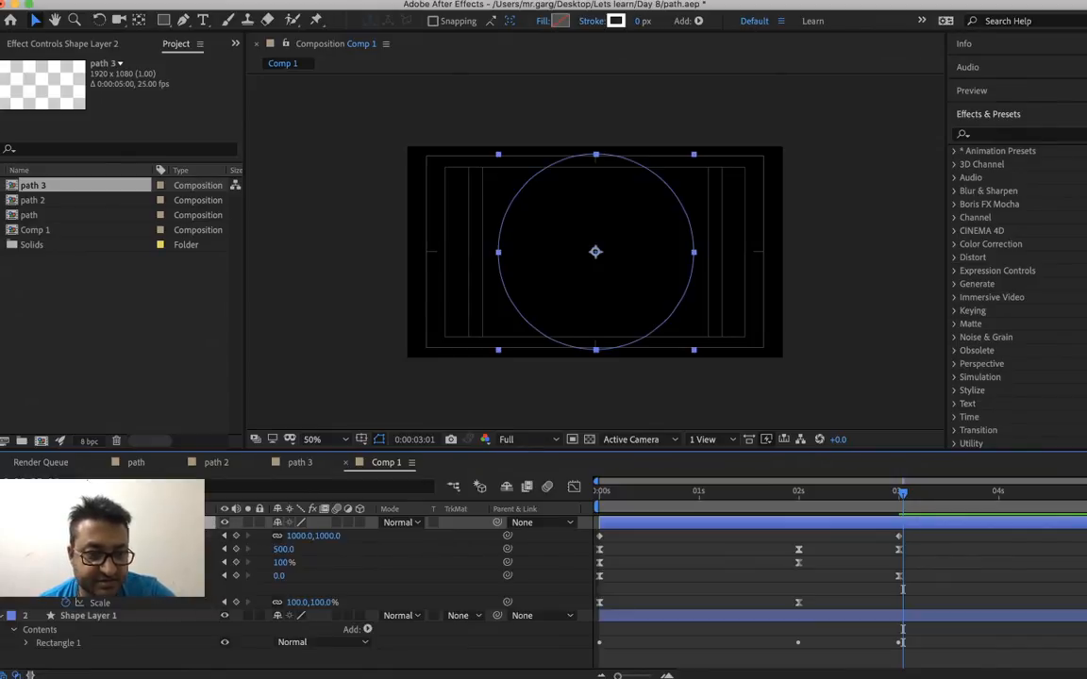
key(u)
key(u)
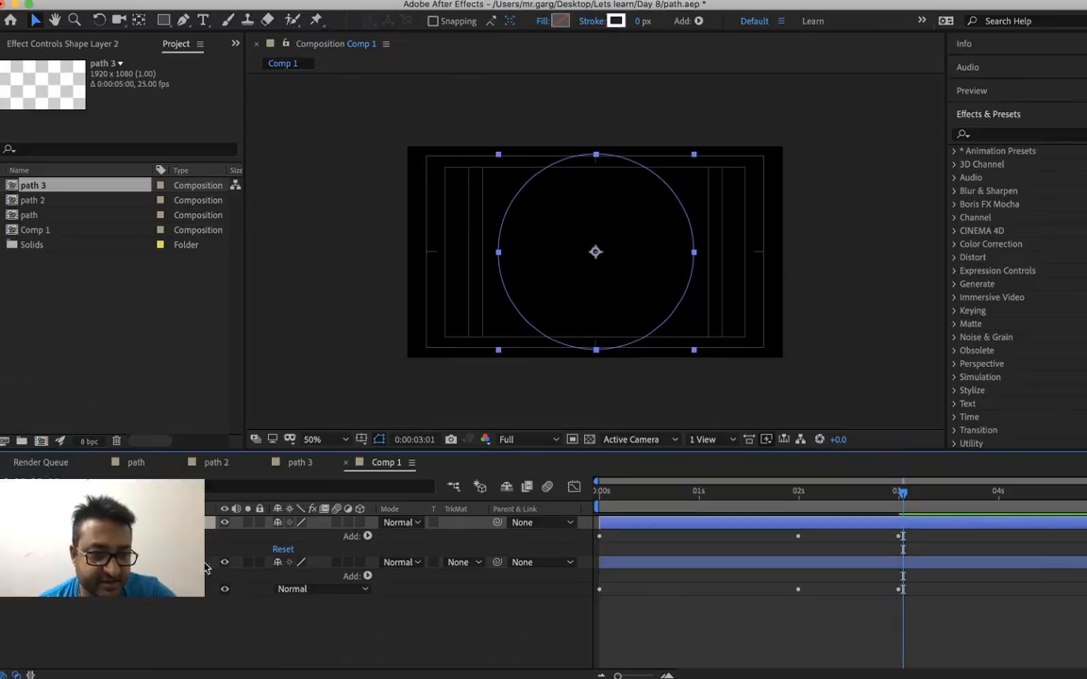
click(14, 536)
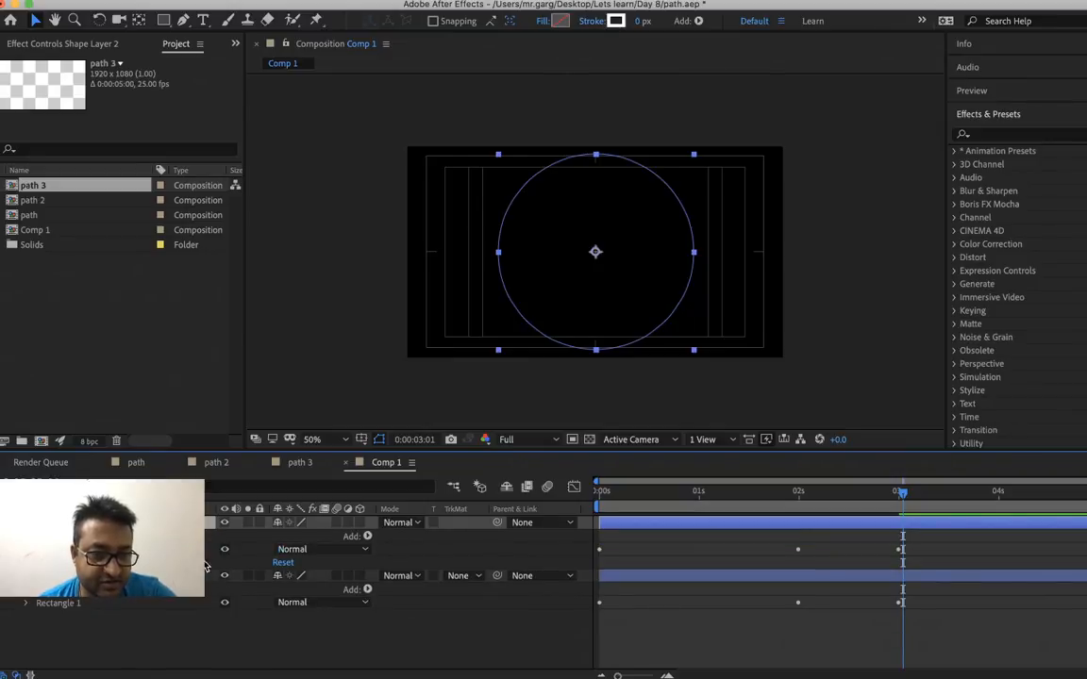
click(25, 549)
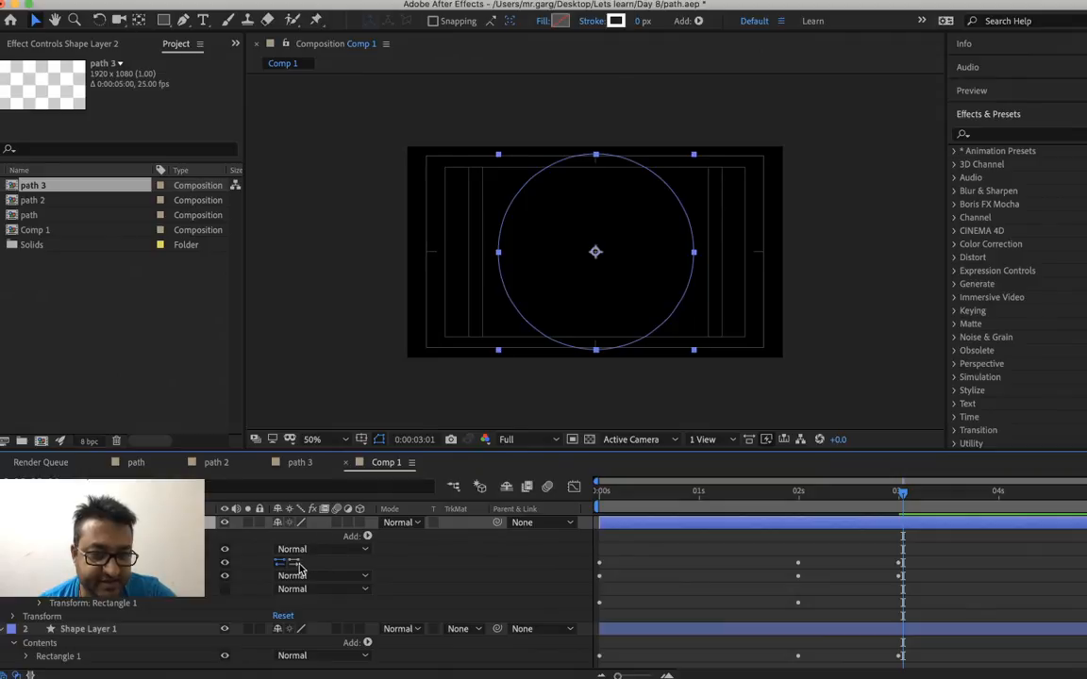
Play Comp 1 from the start and again from about one second to examine the two overlapping dashed morphs
click(647, 498)
drag(648, 498, 557, 517)
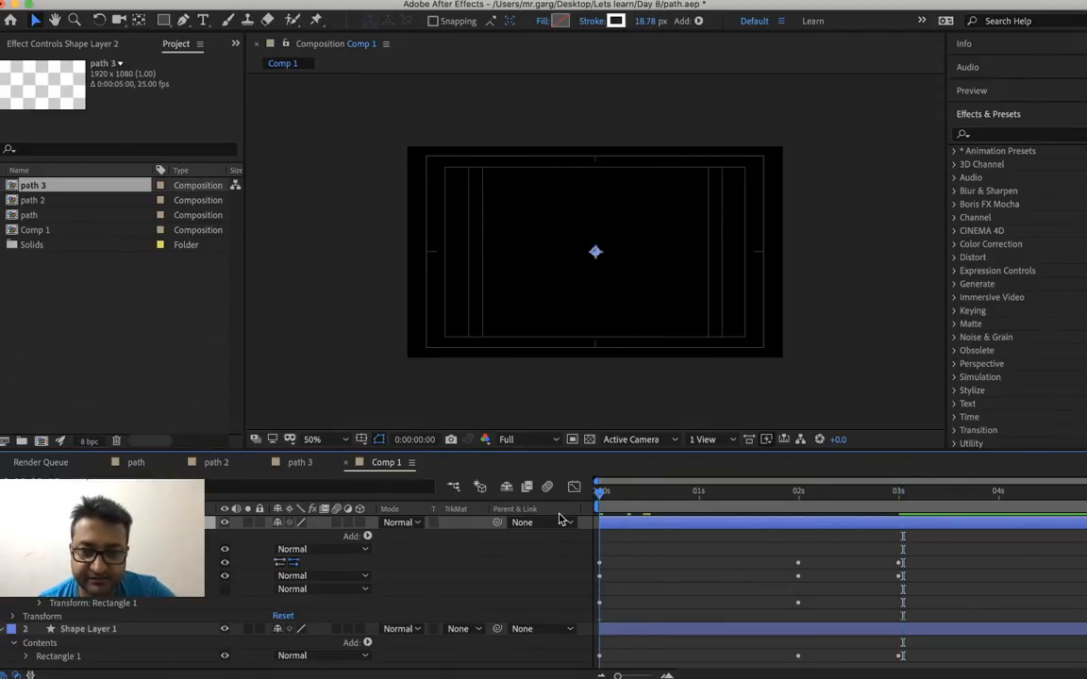
click(854, 348)
key(space)
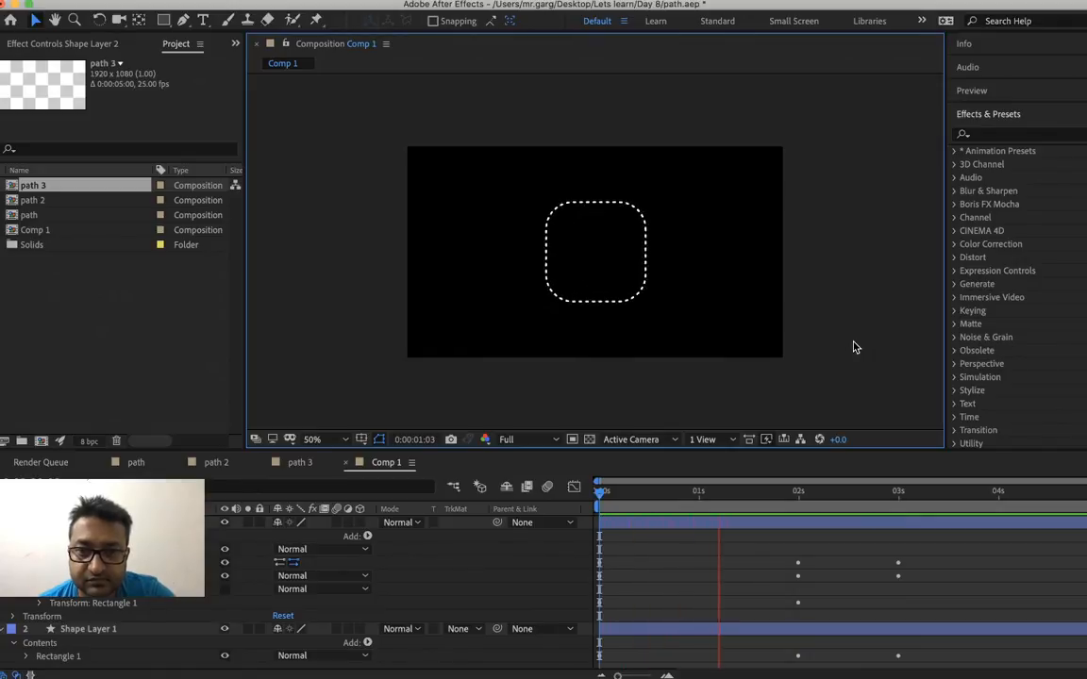
key(space)
click(706, 493)
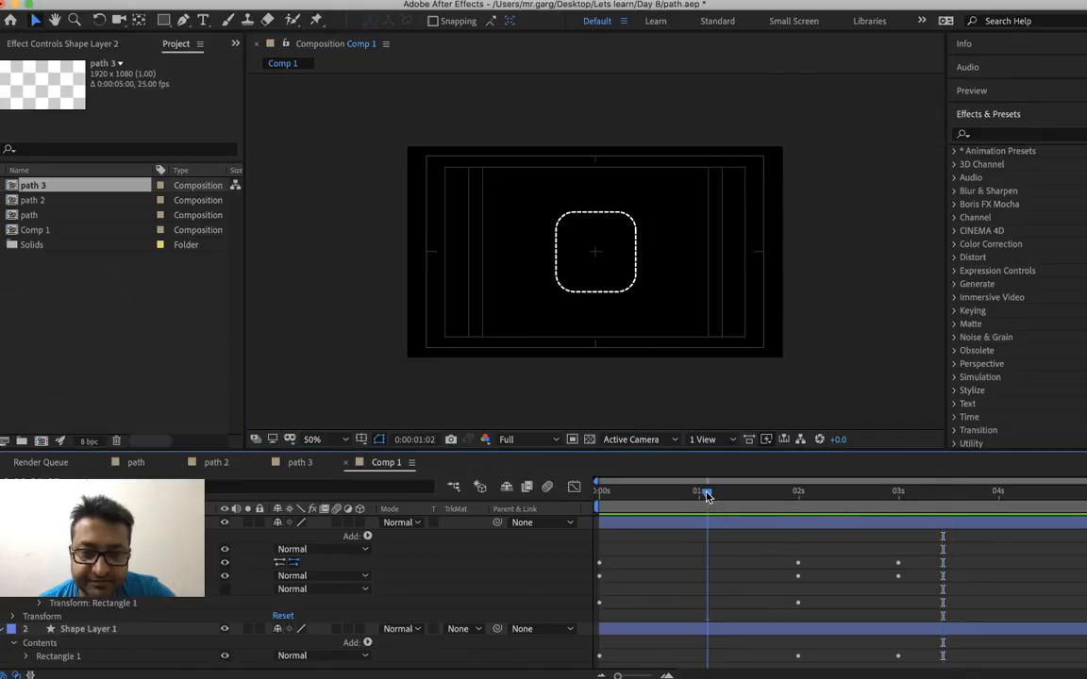
key(space)
key(space)
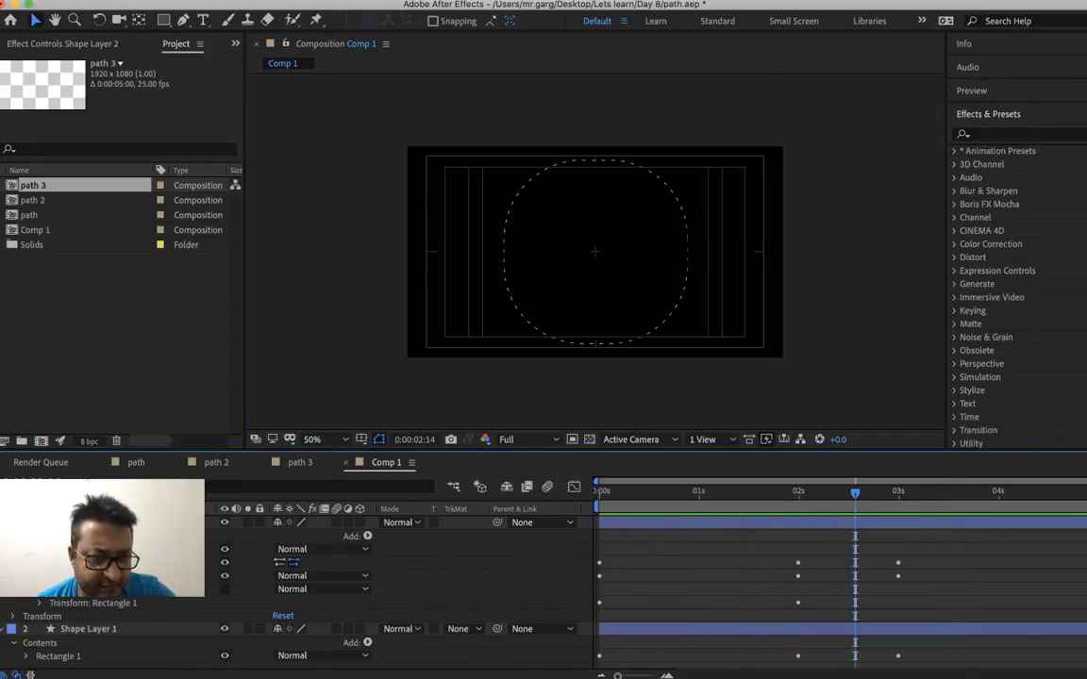
Delete the duplicated Shape Layer 2
right_click(99, 522)
key(Escape)
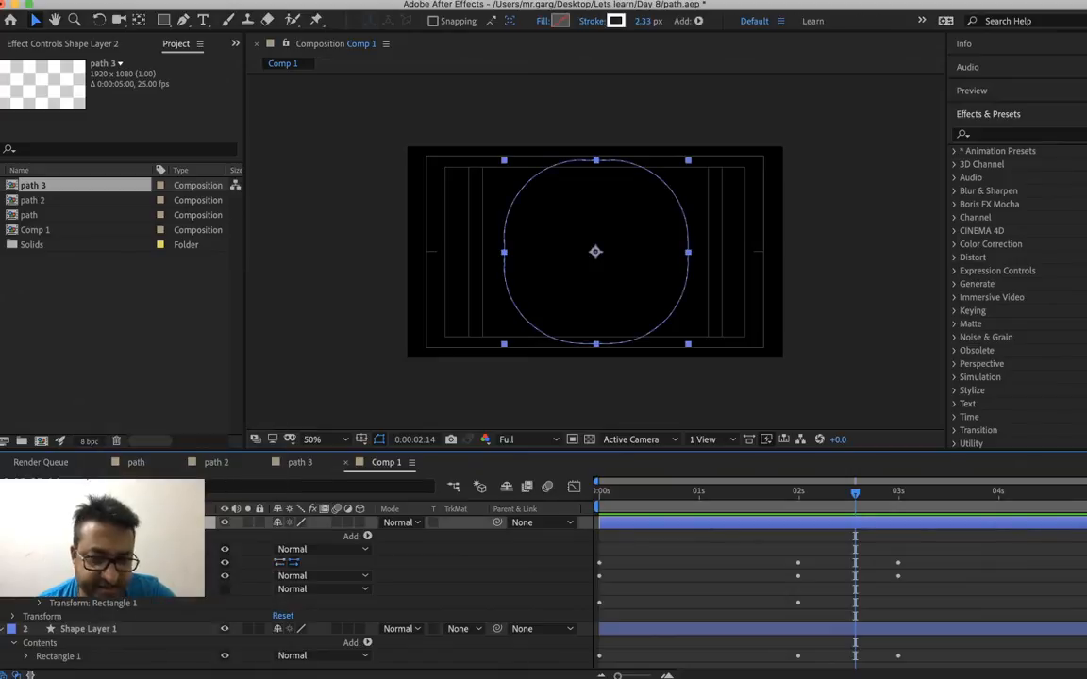
key(Delete)
right_click(74, 523)
key(Escape)
Add a Repeater to Shape Layer 1 and set its Offset to 1
click(368, 537)
click(387, 578)
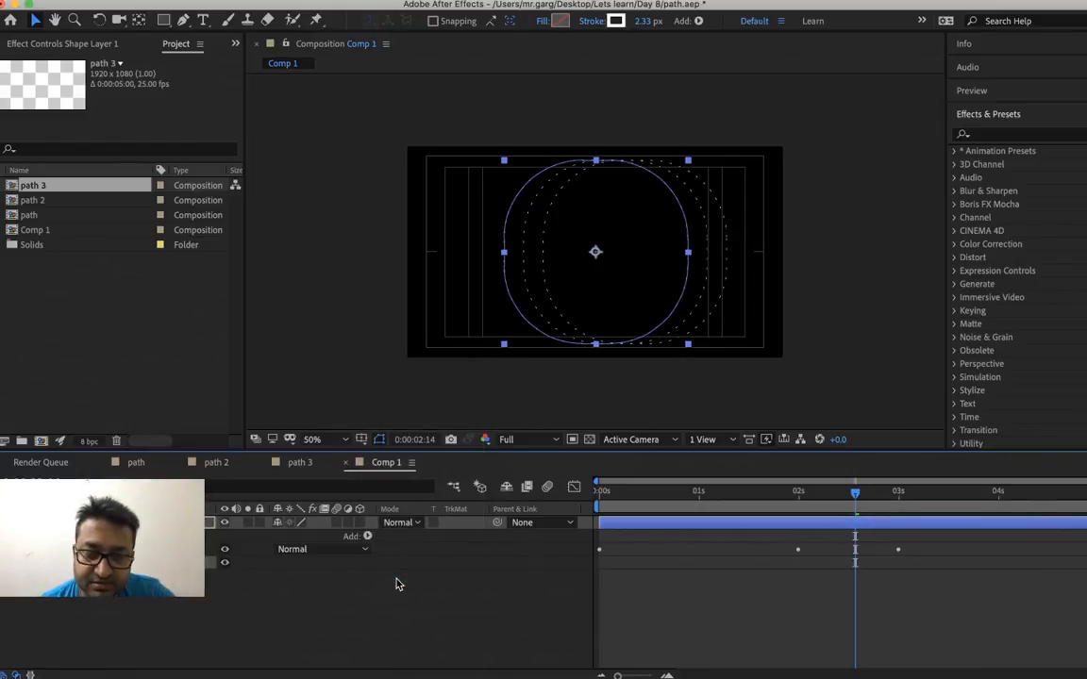
click(28, 564)
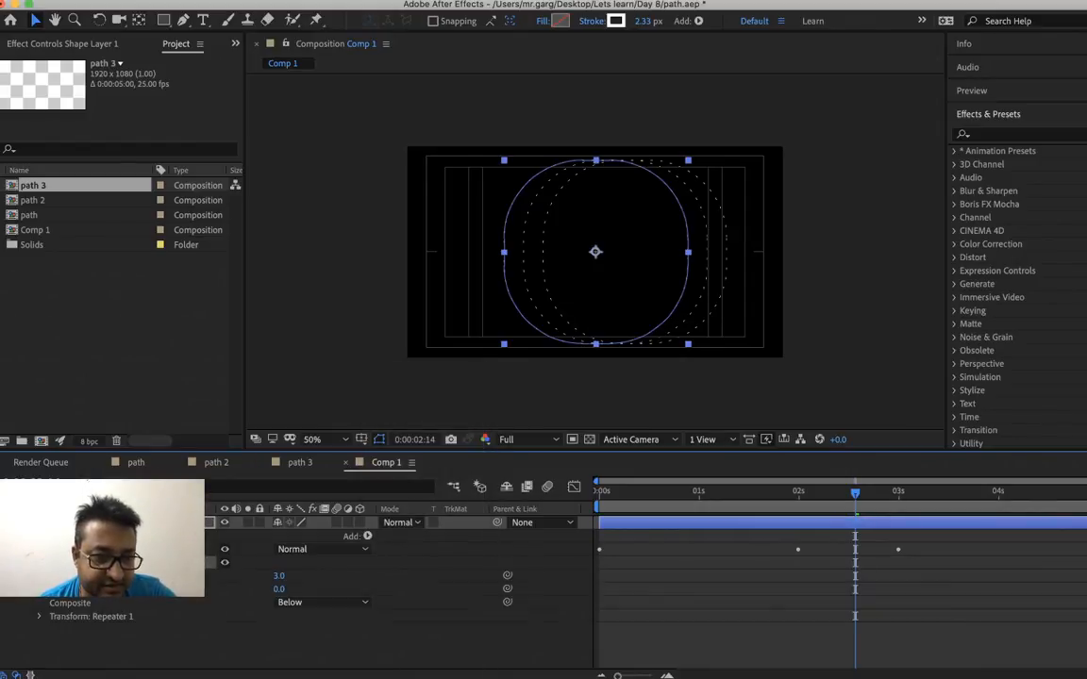
click(39, 618)
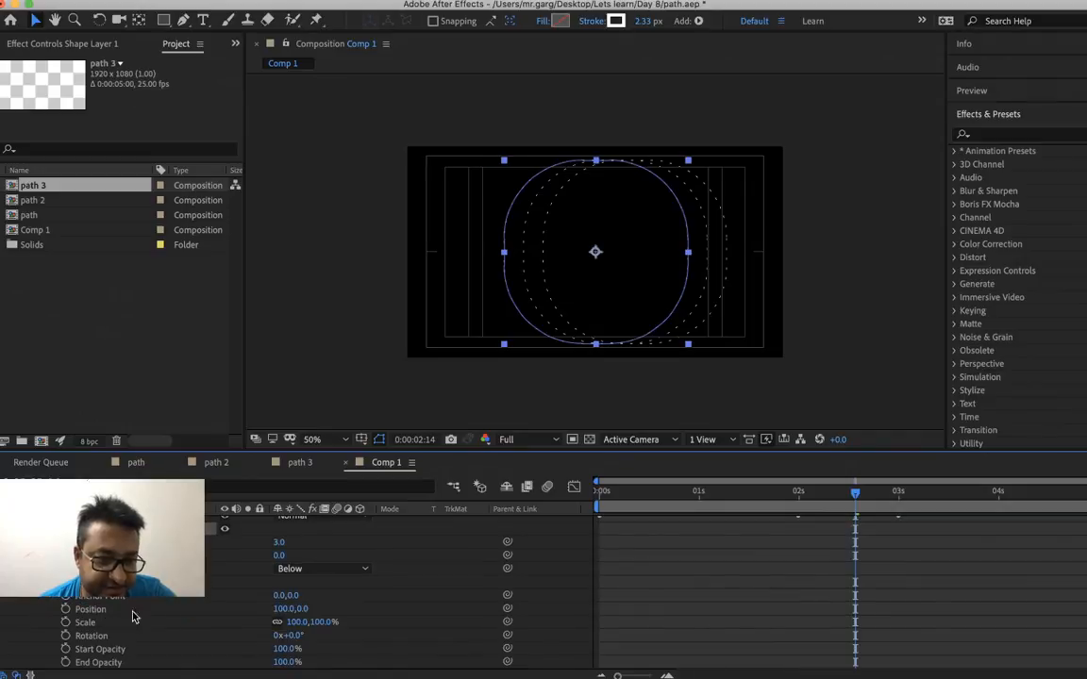
right_click(279, 557)
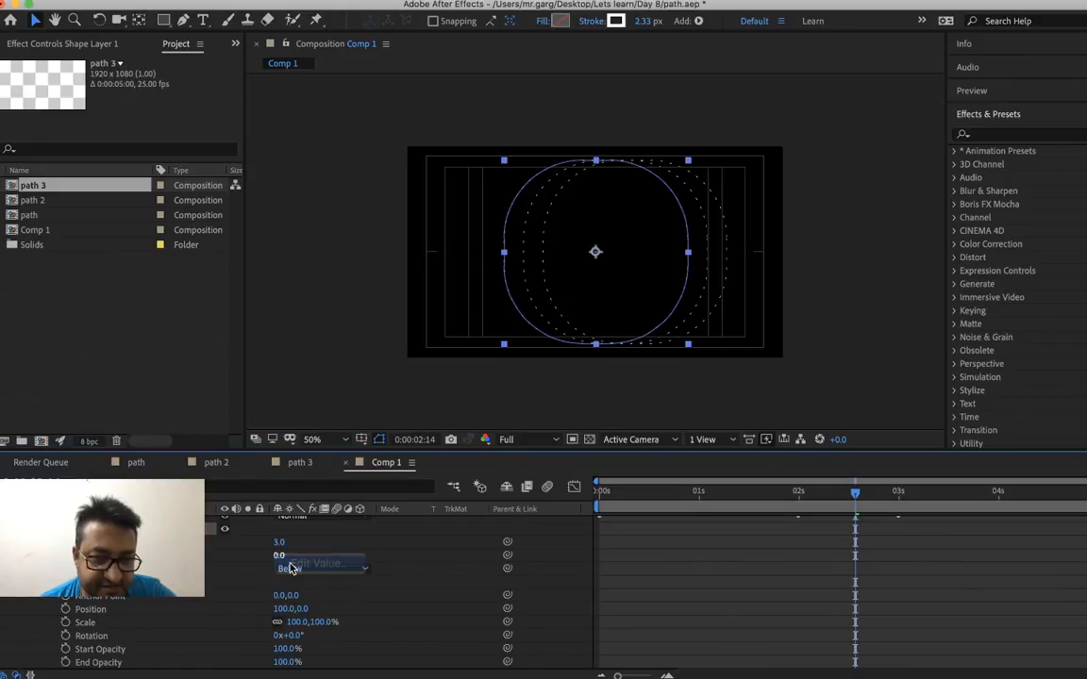
click(319, 564)
key(Return)
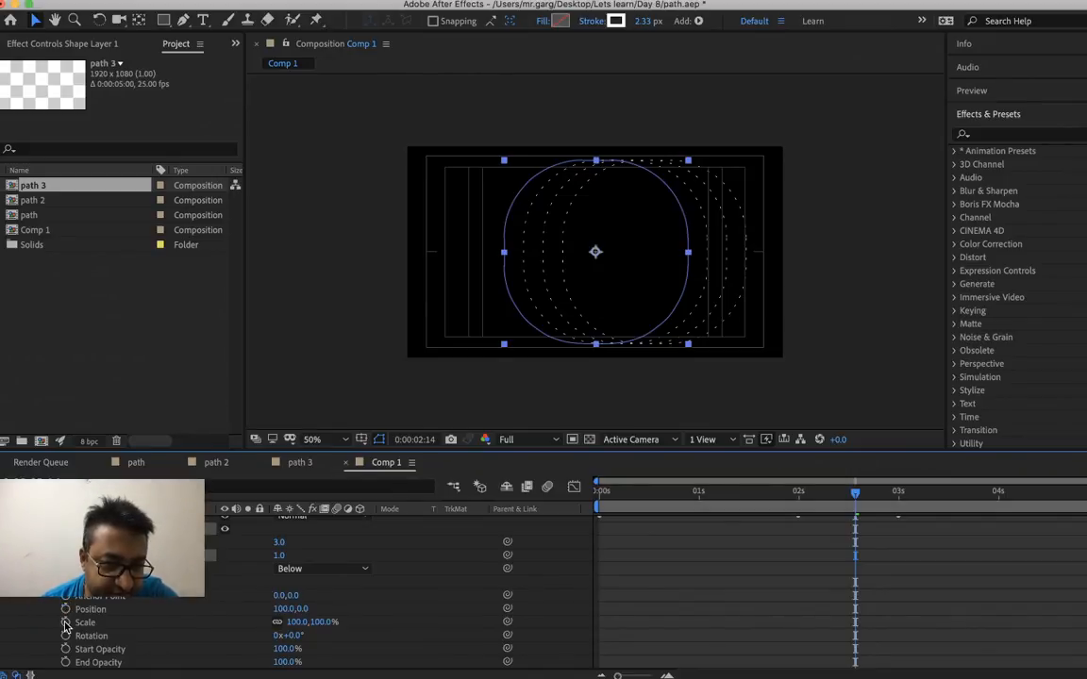
Play back the repeated dashed shapes from near the start of the composition
key(space)
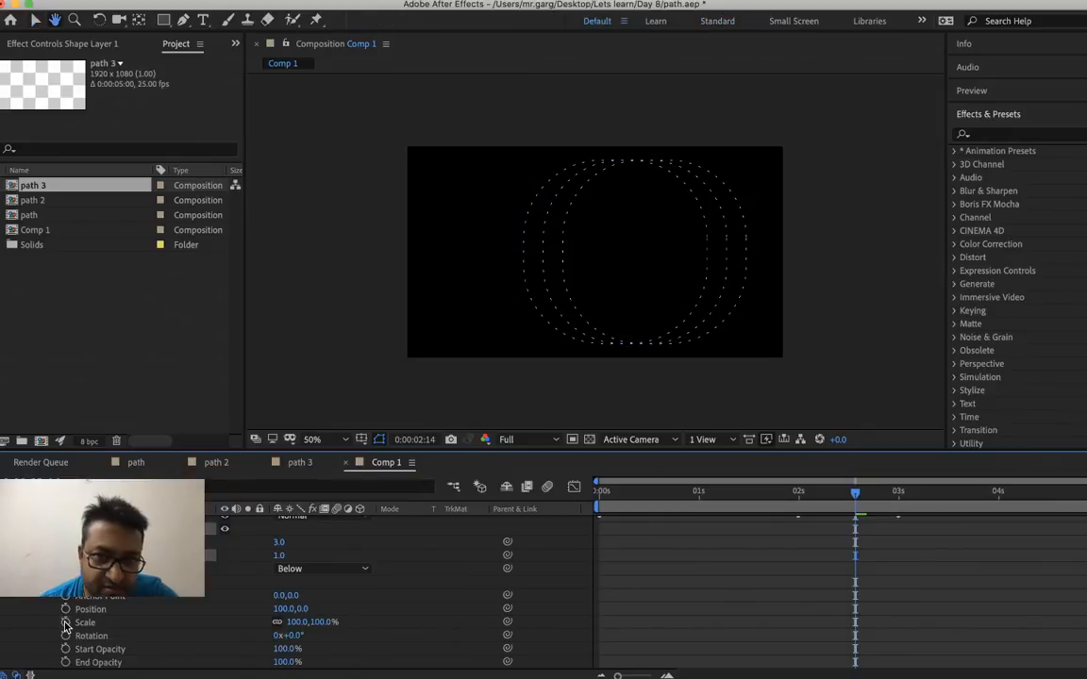
click(629, 506)
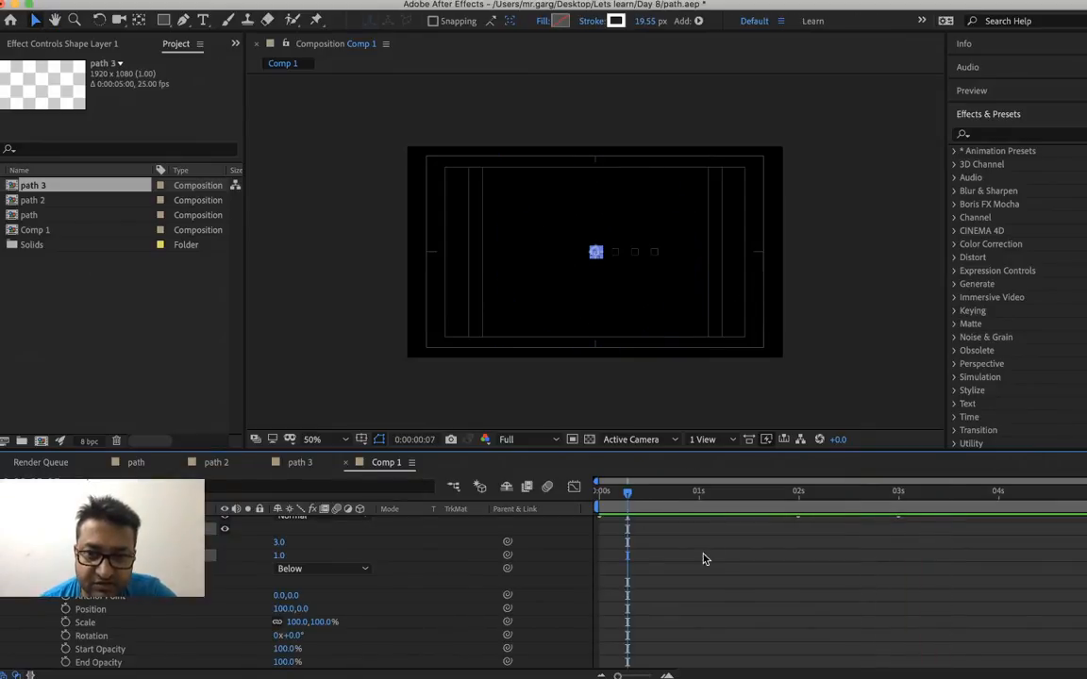
key(space)
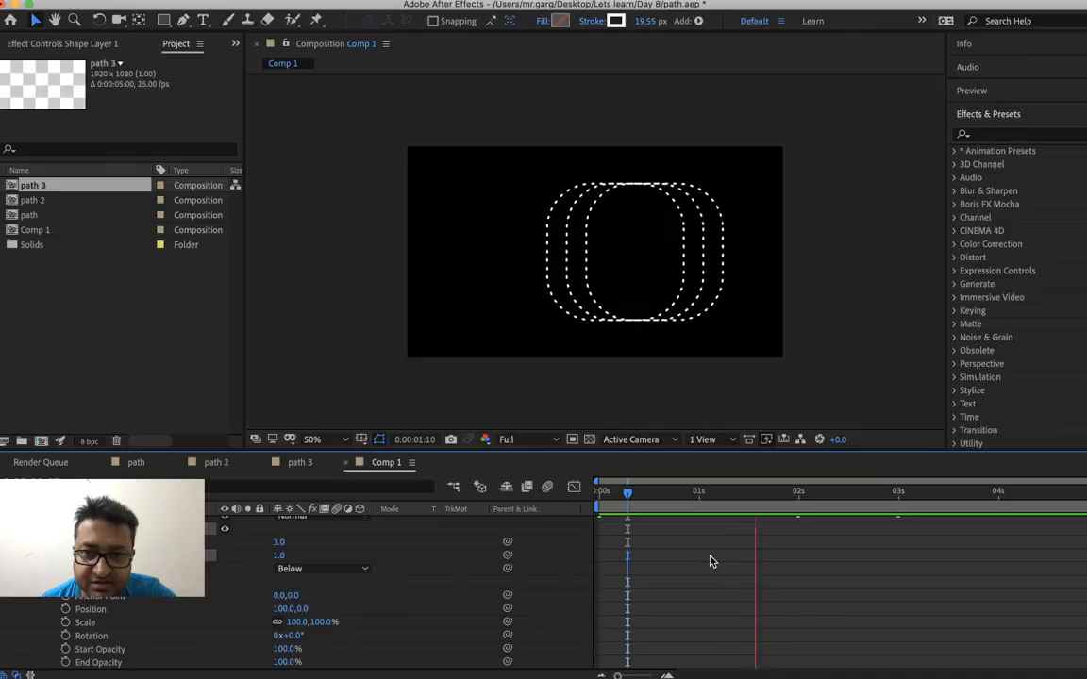
key(space)
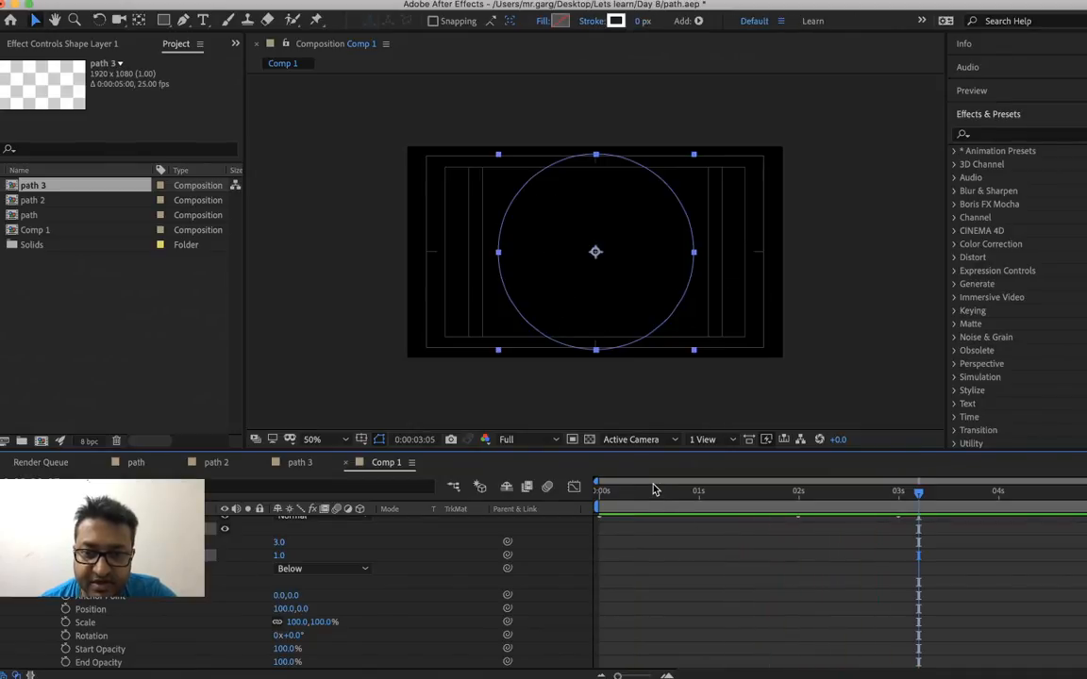
click(665, 505)
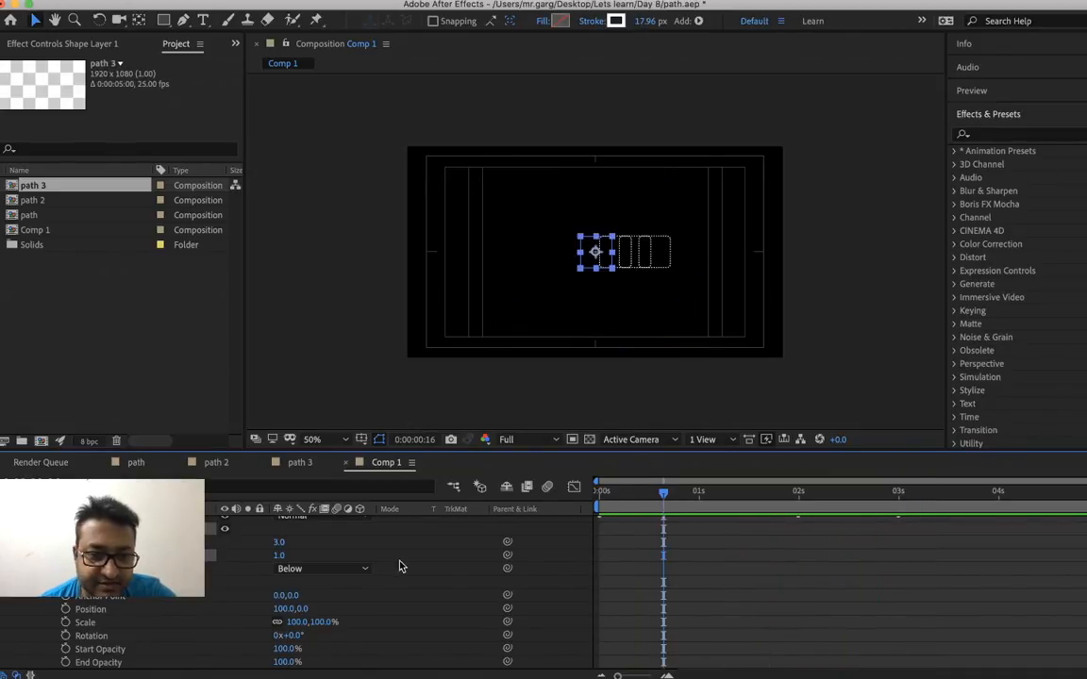
Set the Repeater's Copies to 10 and preview the animation
right_click(283, 552)
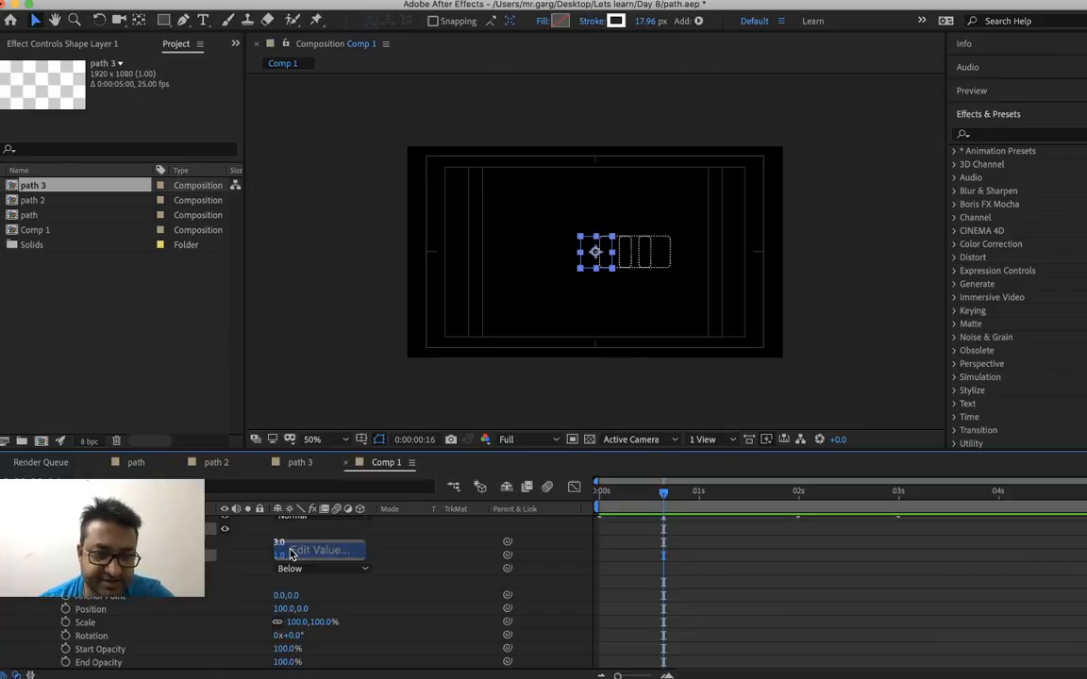
click(285, 551)
text(10)
key(Return)
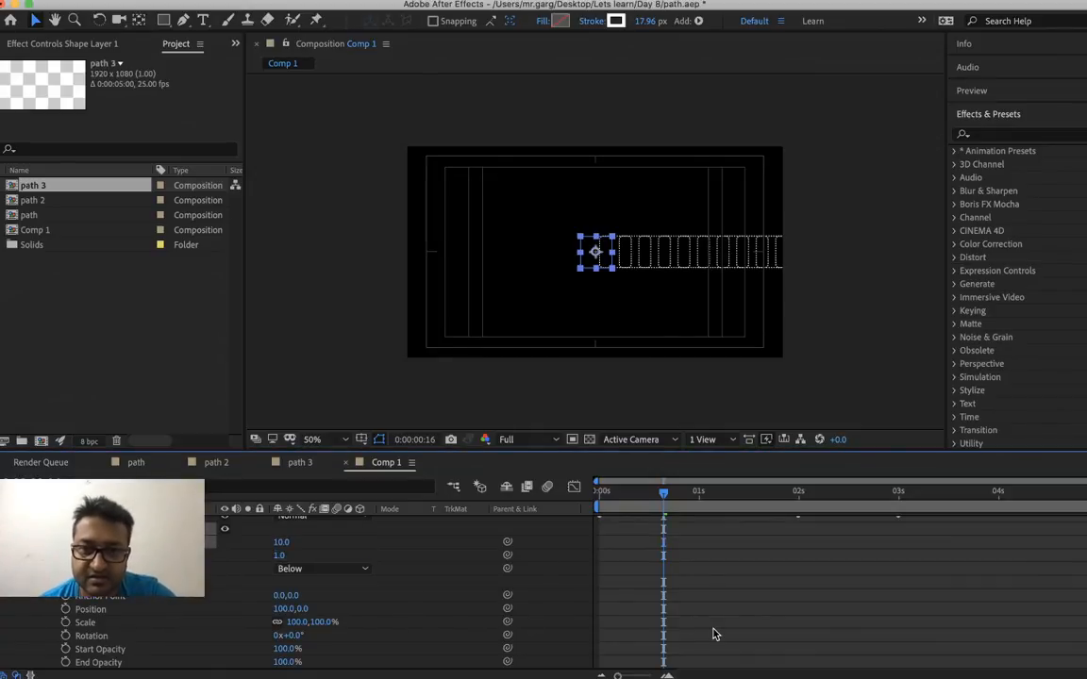
key(space)
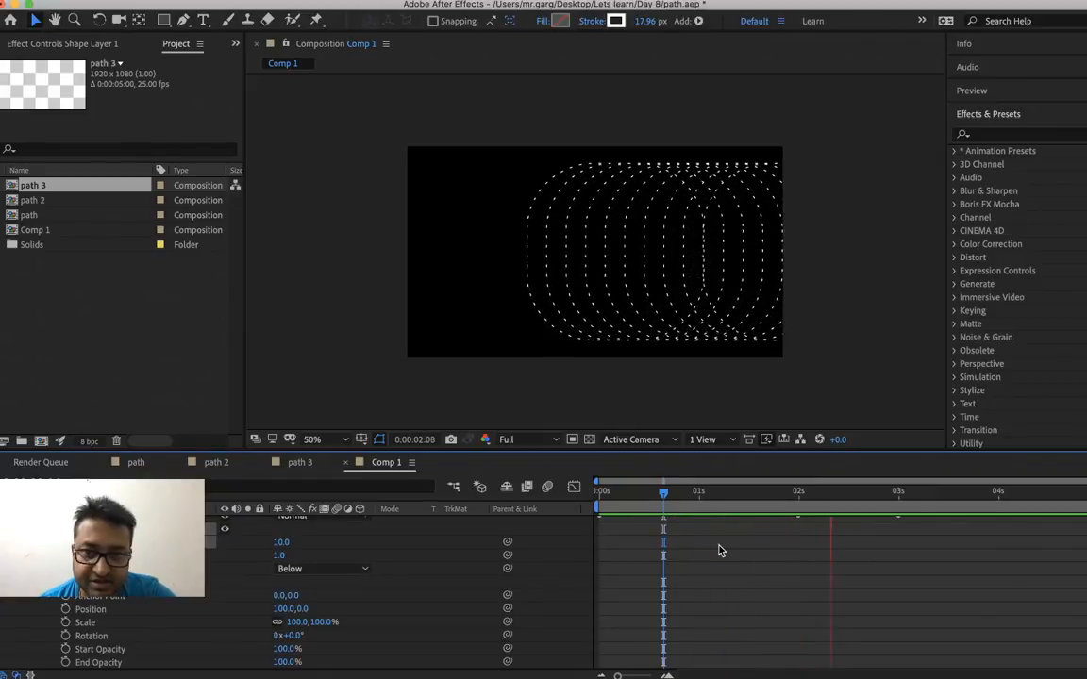
click(675, 494)
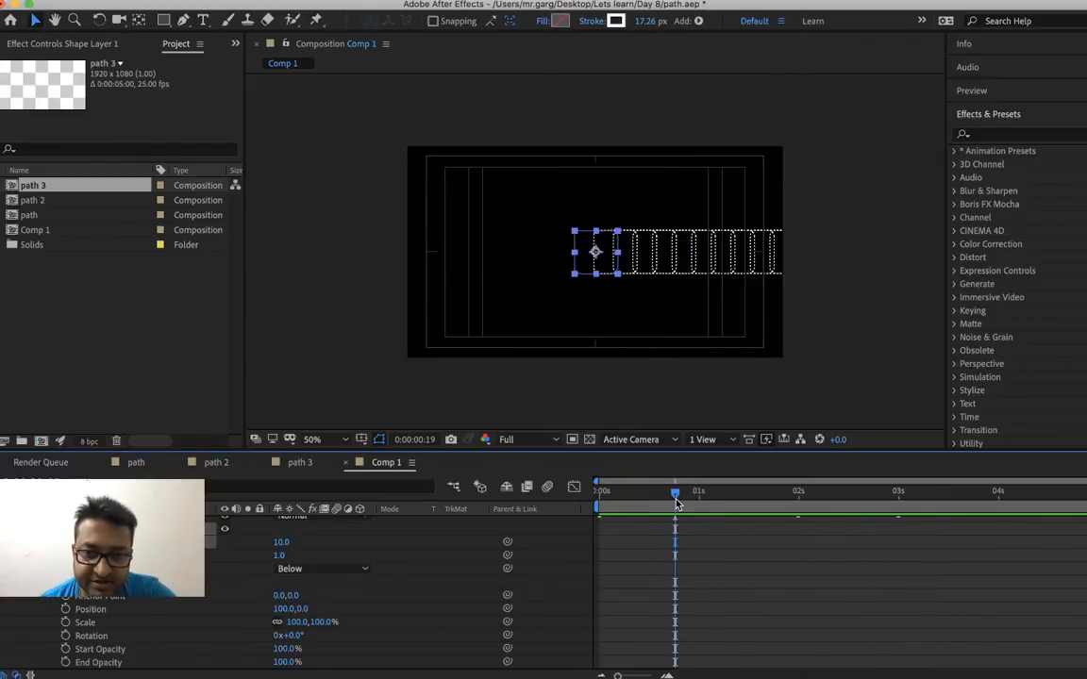
key(space)
Try a radial gradient fill on the repeated shape, cycling past the solid and linear gradient types, and preview it
scroll(635, 545, up, 2)
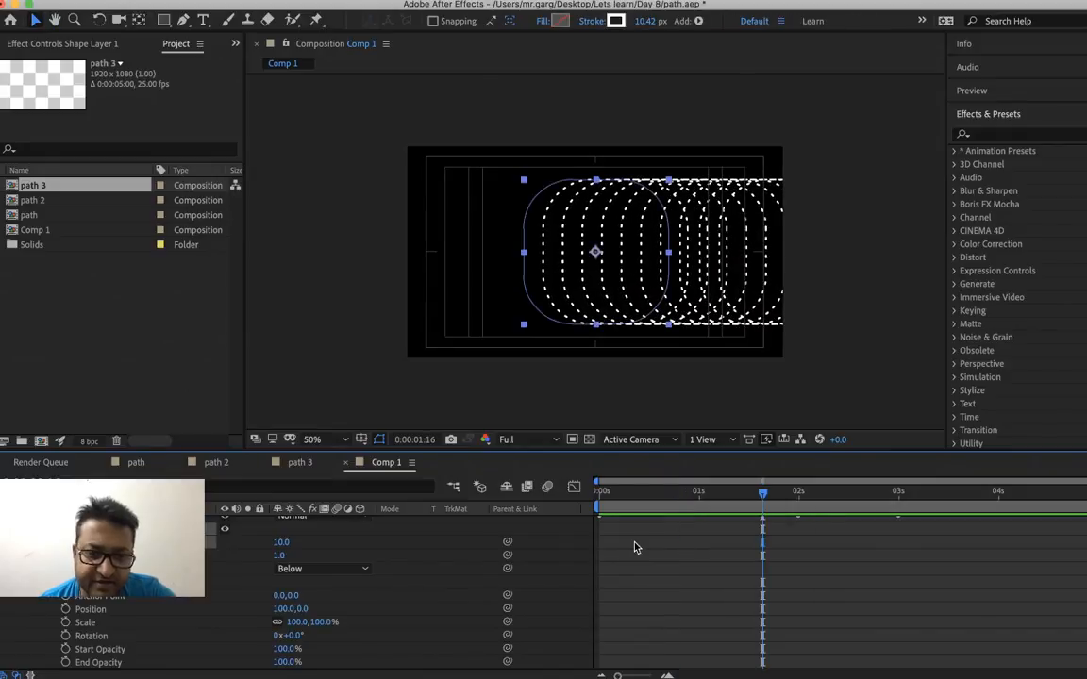
alt+click(558, 21)
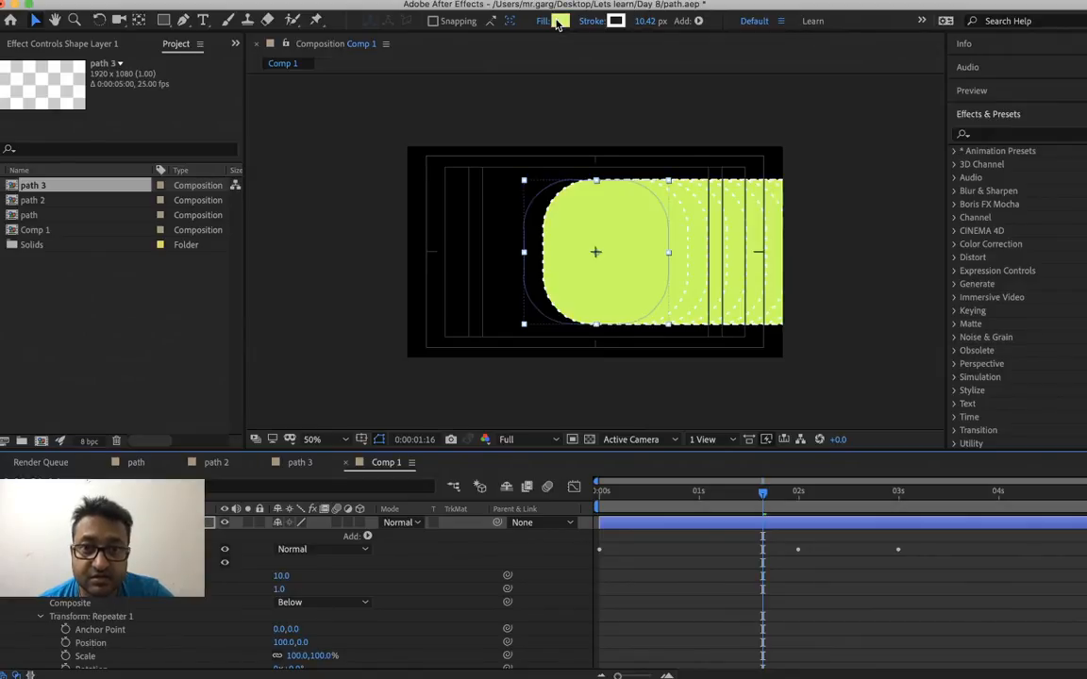
alt+click(558, 21)
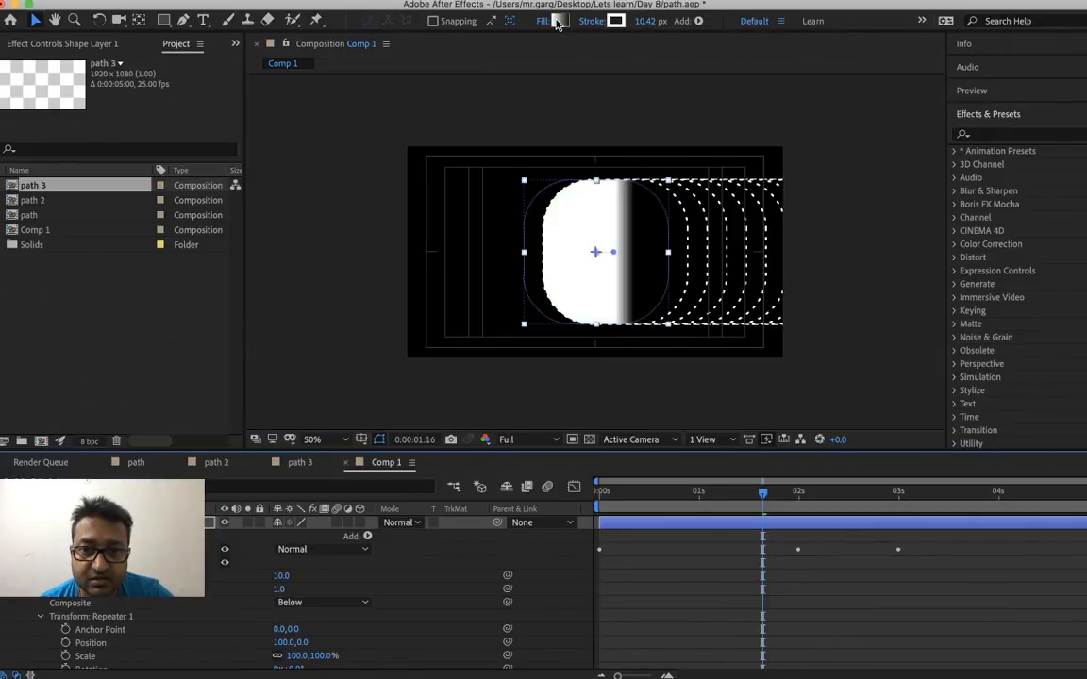
alt+click(558, 21)
key(space)
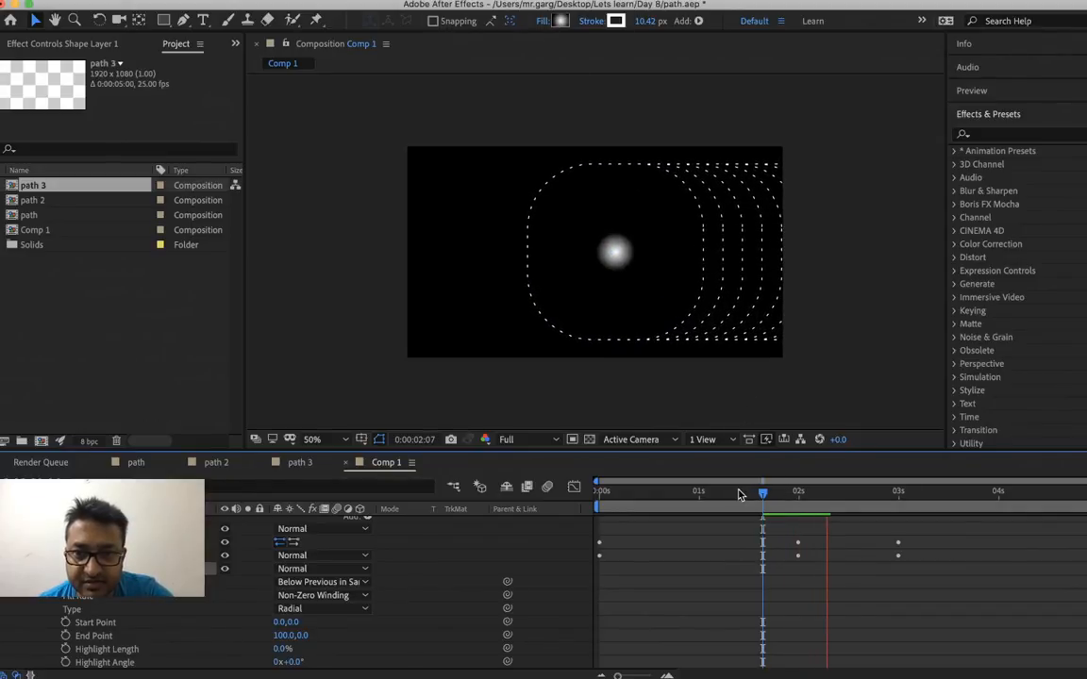
key(space)
click(672, 492)
key(space)
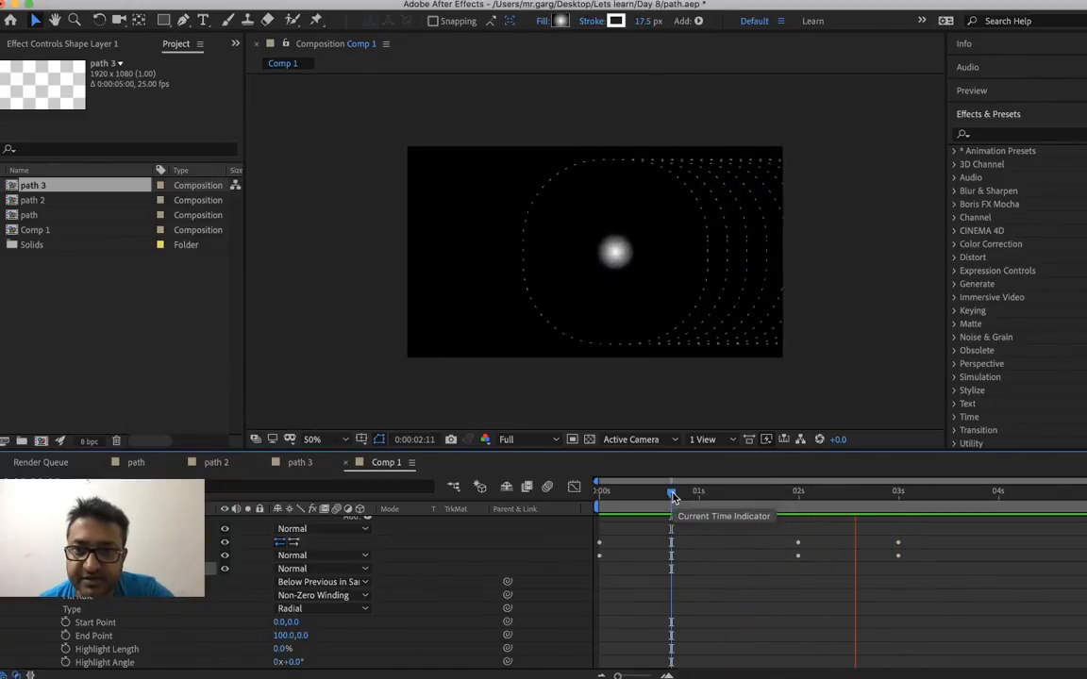
key(space)
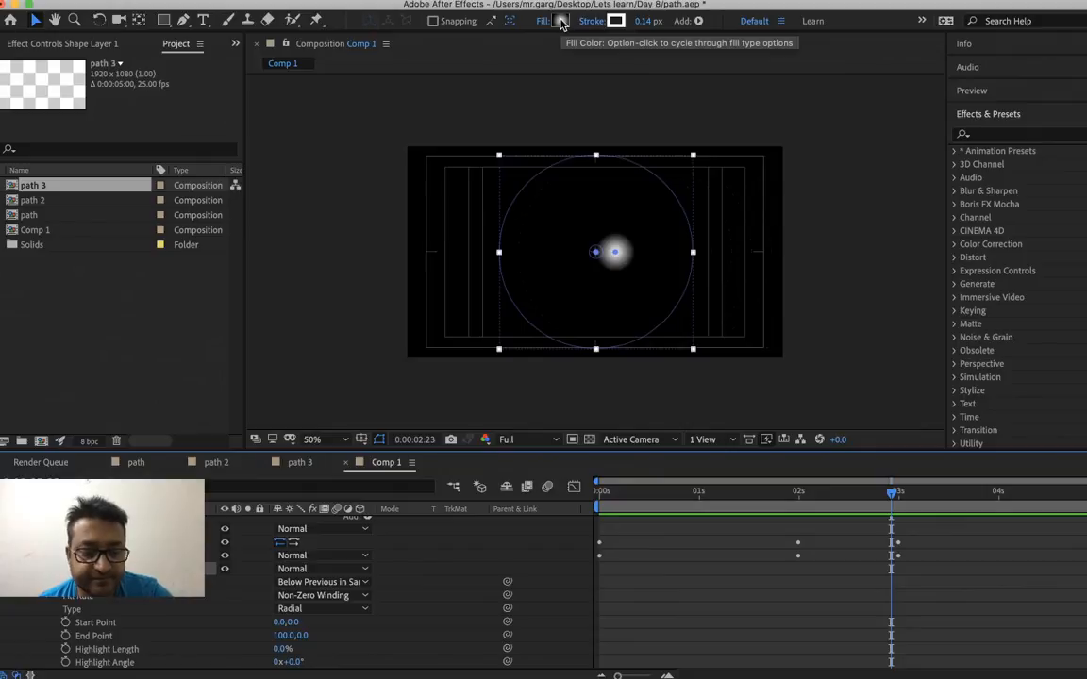
Switch the shape's fill to the solid light green colour and preview the animation
alt+click(561, 21)
alt+click(561, 21)
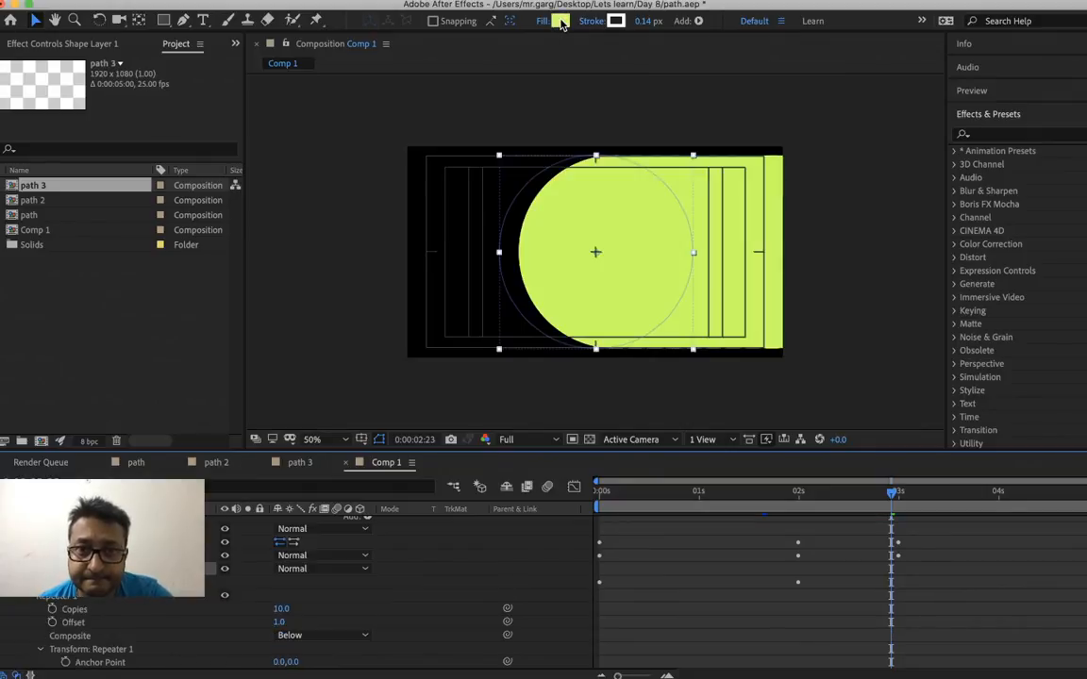
key(space)
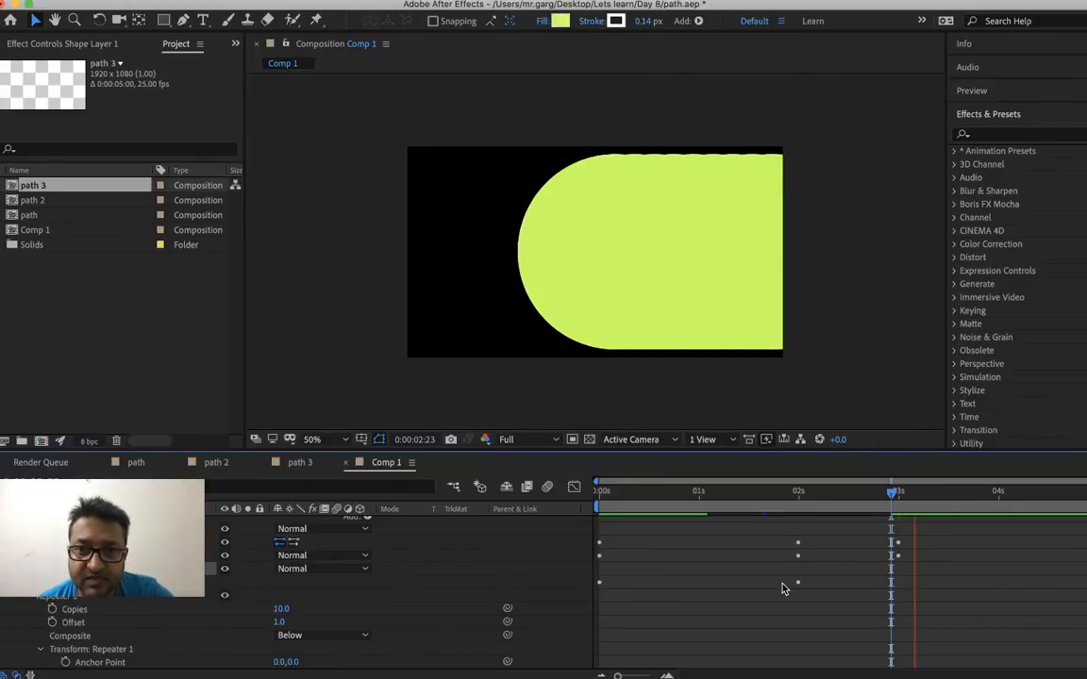
key(space)
Set the Repeater's End Opacity to 50%
click(651, 497)
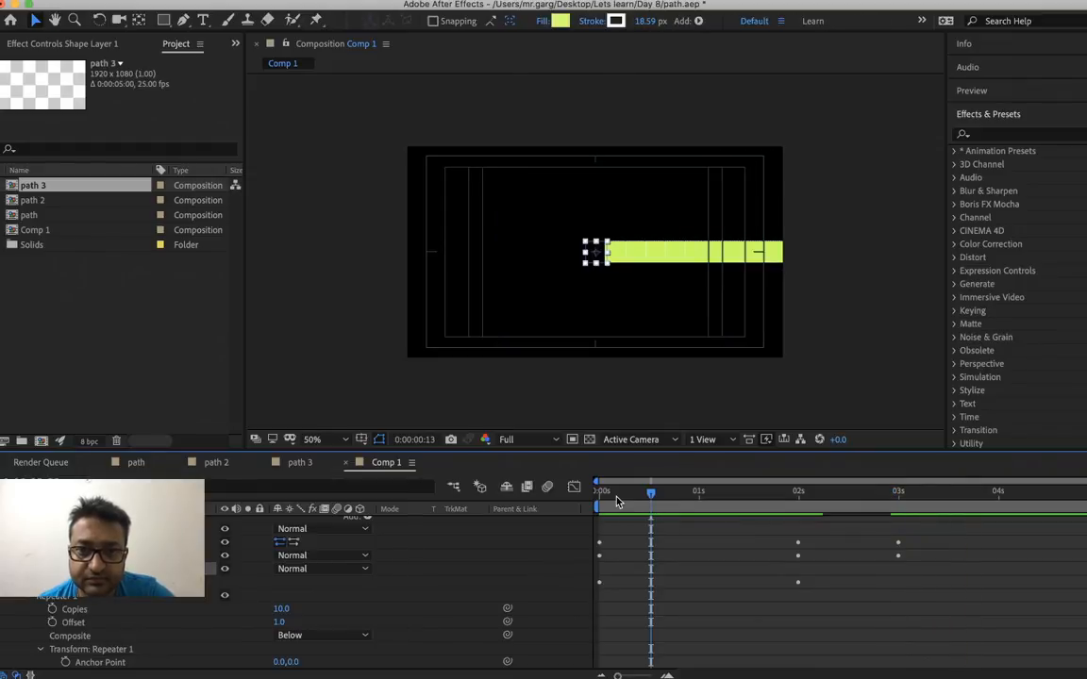
scroll(323, 602, down, 3)
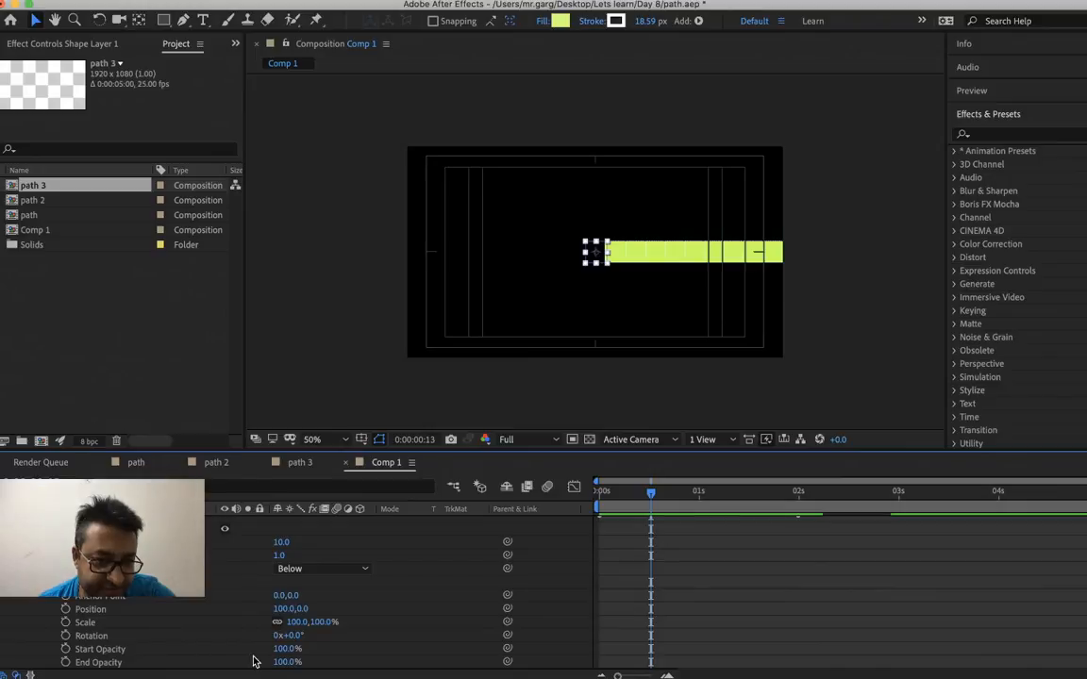
right_click(283, 662)
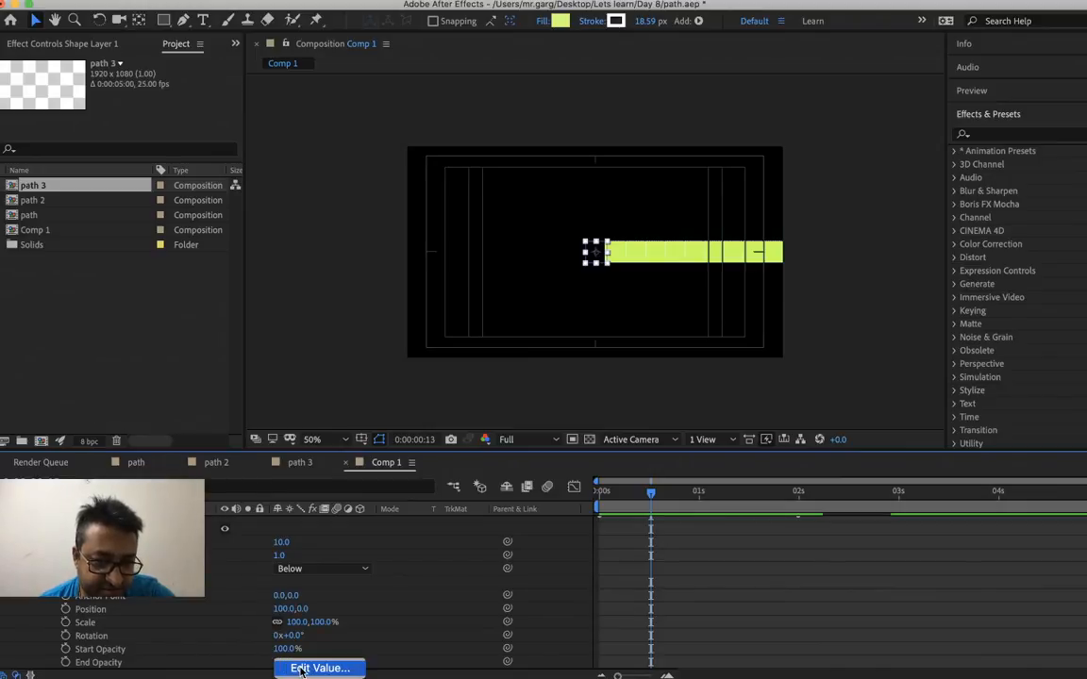
click(320, 668)
text(50)
key(Return)
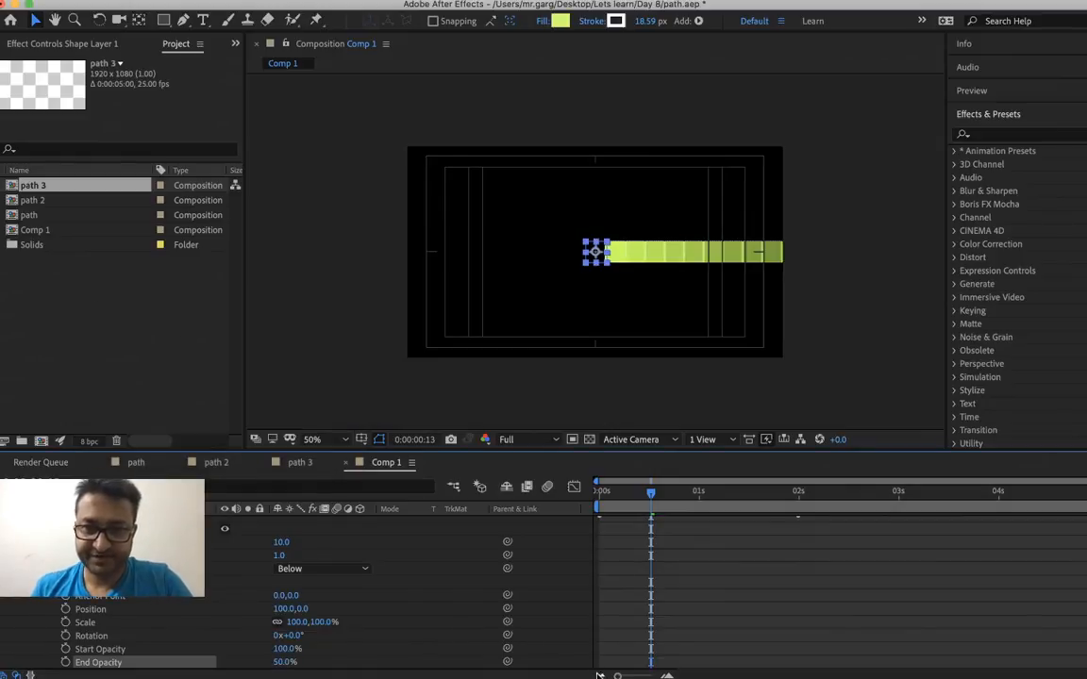
Enable keyframing for the Repeater's Start Opacity and End Opacity at the start of the composition
click(602, 502)
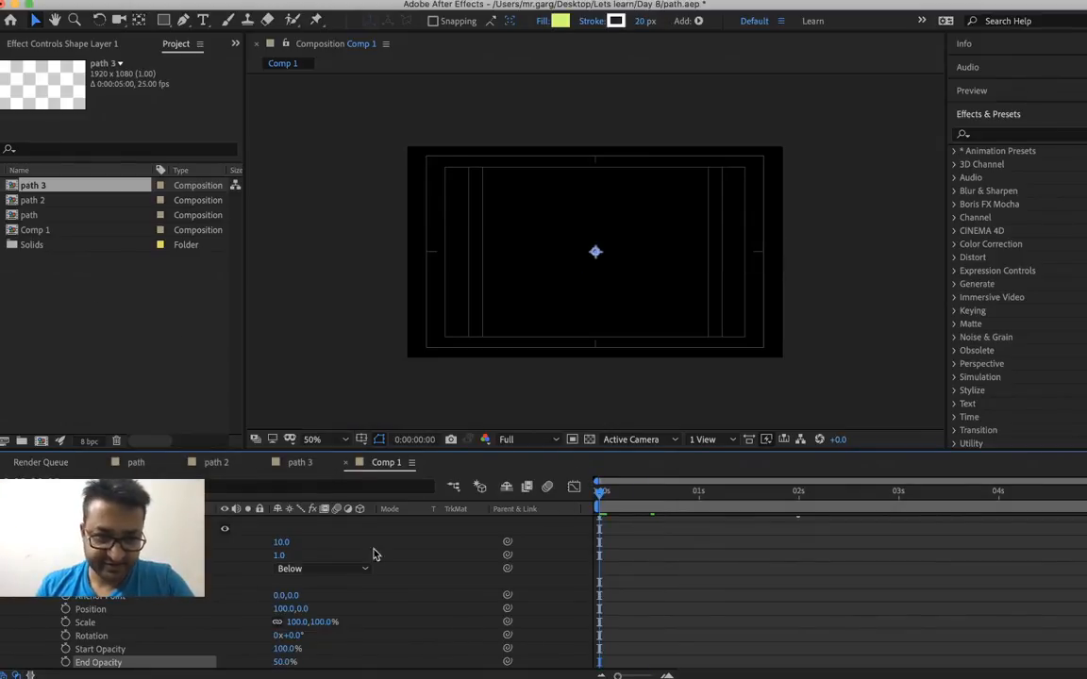
click(65, 650)
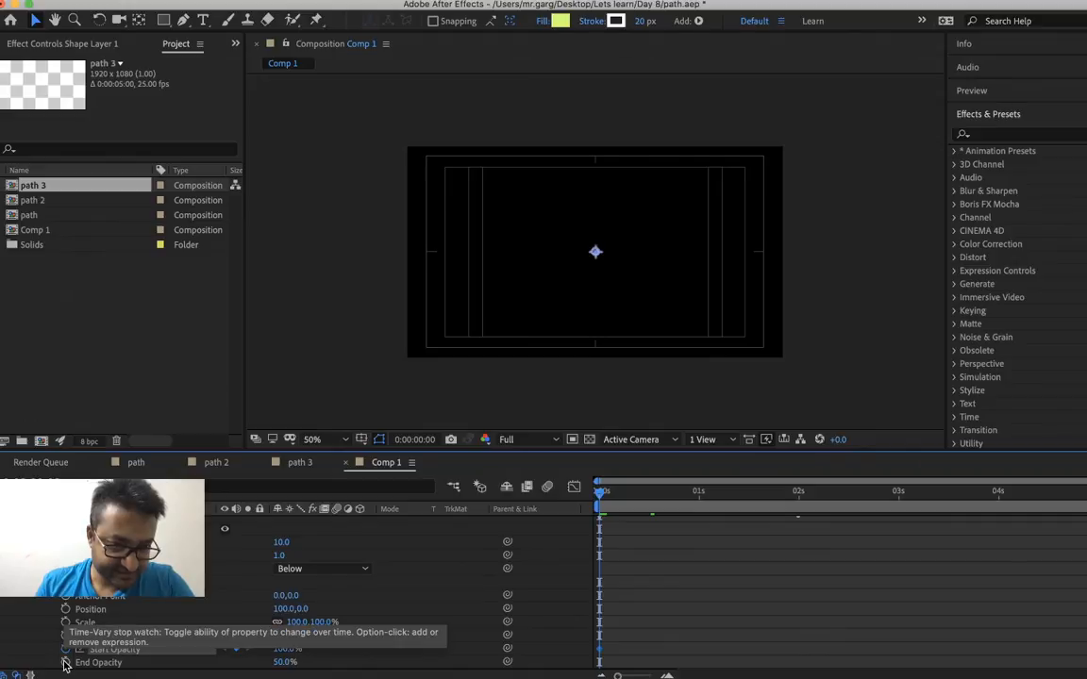
click(65, 662)
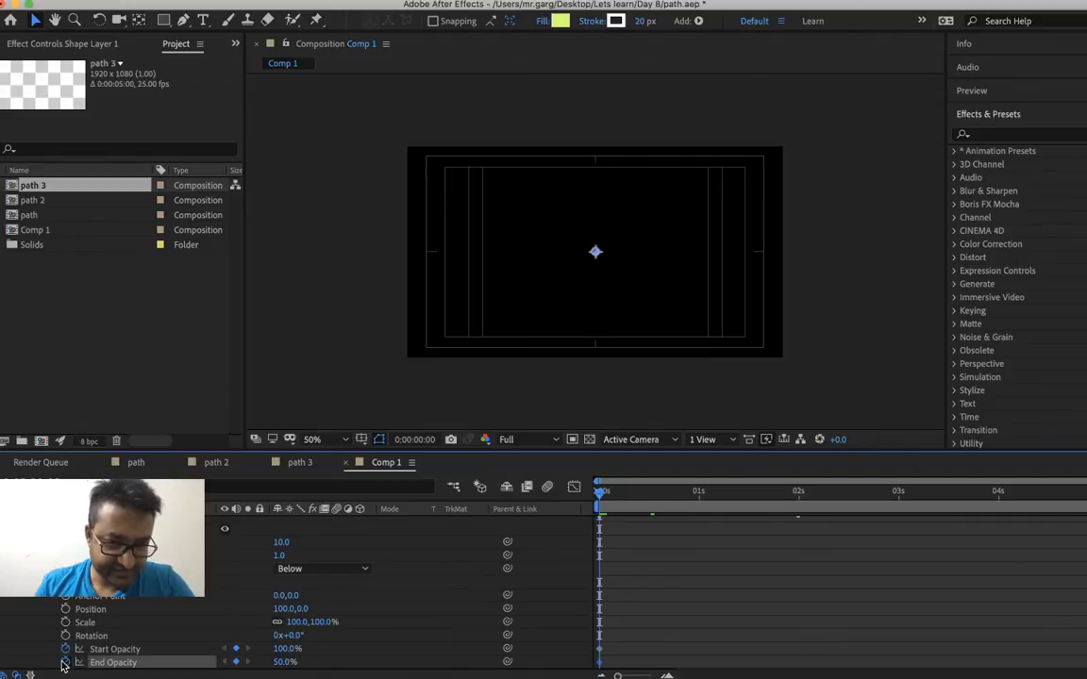
At 0:00:02:01, keyframe the Repeater's End Opacity at 100% and its Start Opacity at 20%
click(801, 497)
right_click(285, 662)
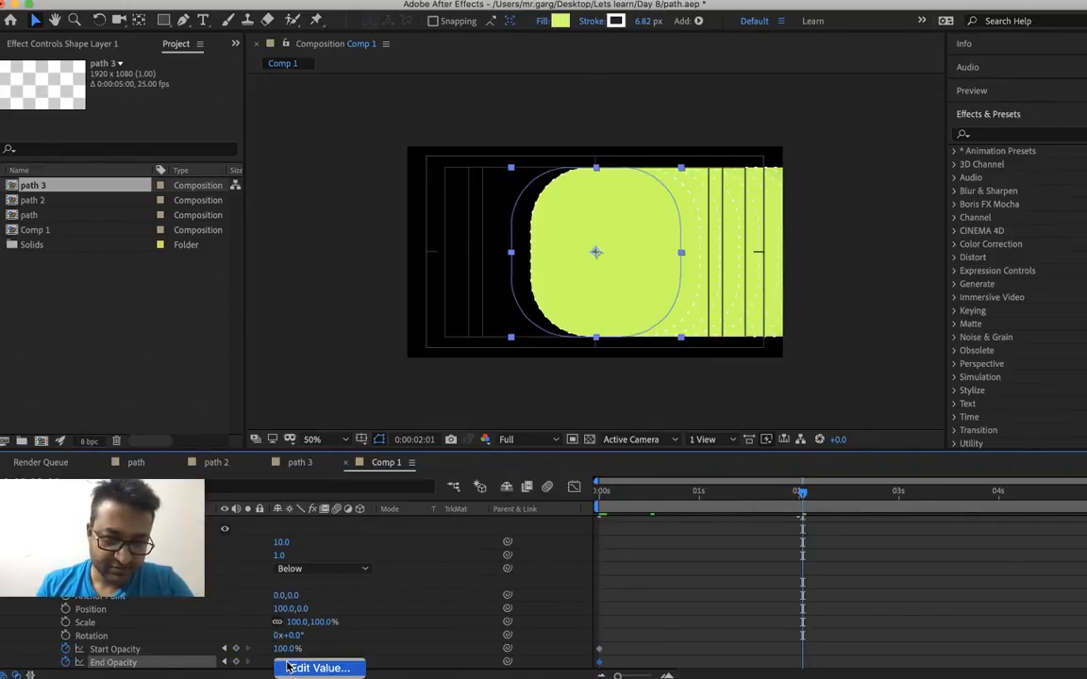
click(295, 668)
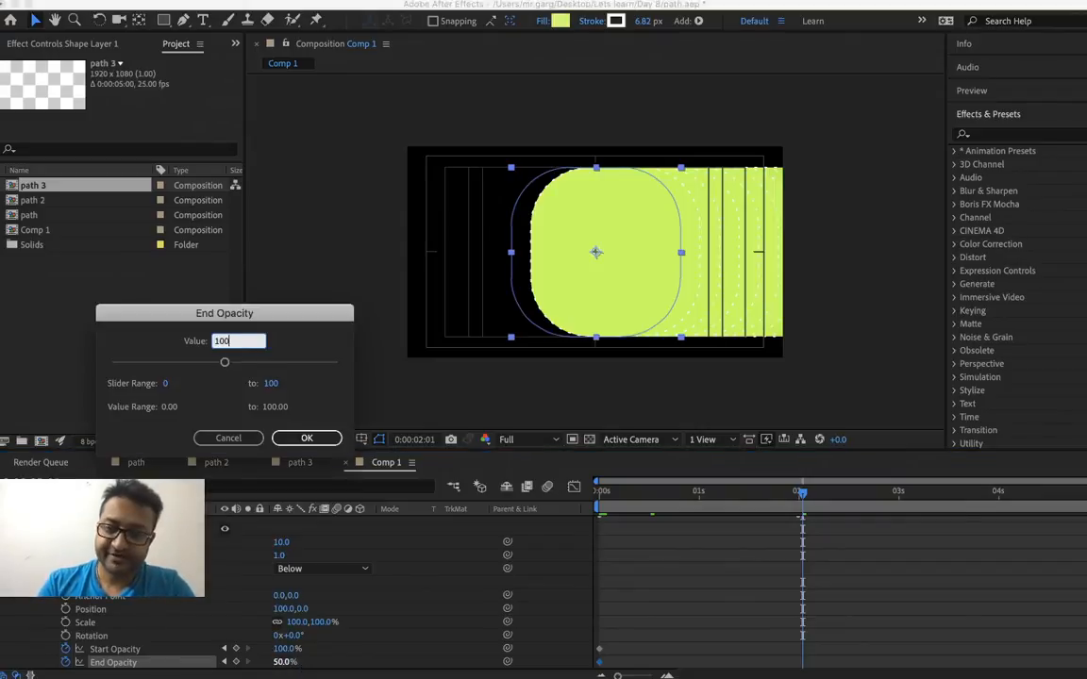
key(Return)
right_click(290, 652)
click(302, 658)
text(20)
key(Return)
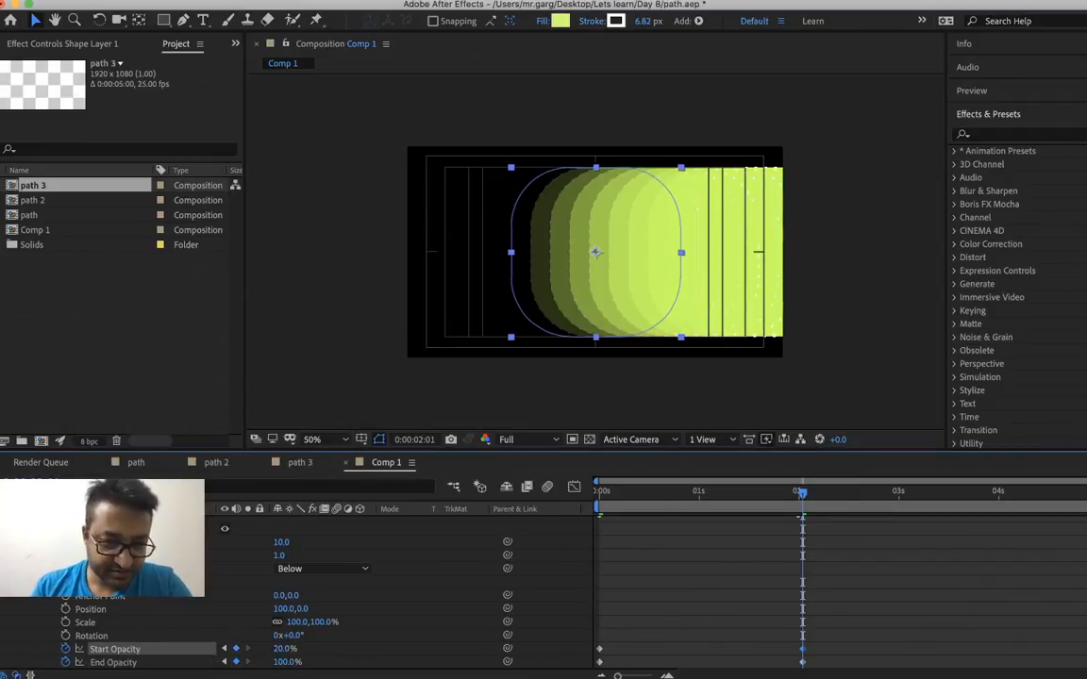
Set the Repeater's End Opacity keyframe at the start of the composition to 0% and preview the animation
drag(625, 497, 541, 517)
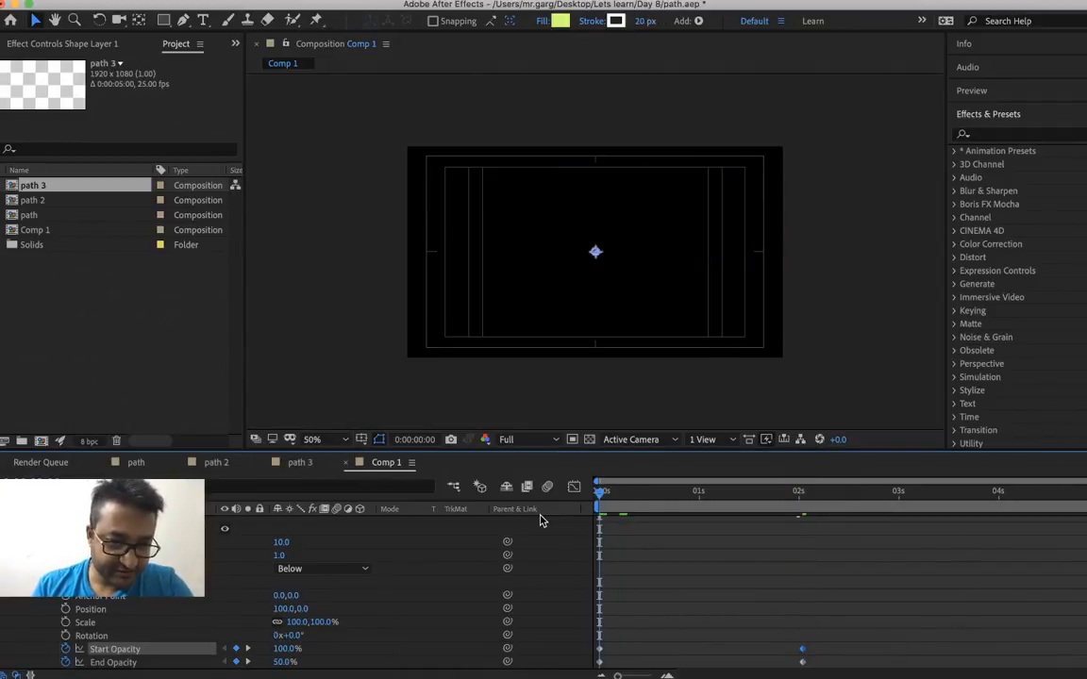
click(295, 666)
text(0)
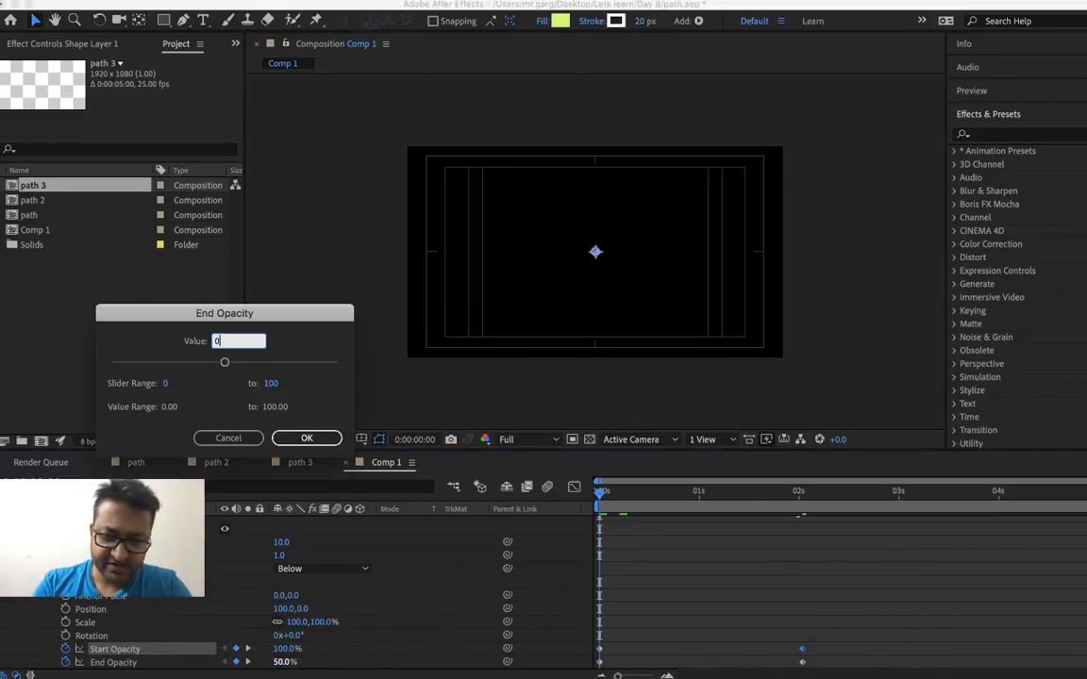
key(Return)
right_click(901, 571)
click(836, 572)
key(space)
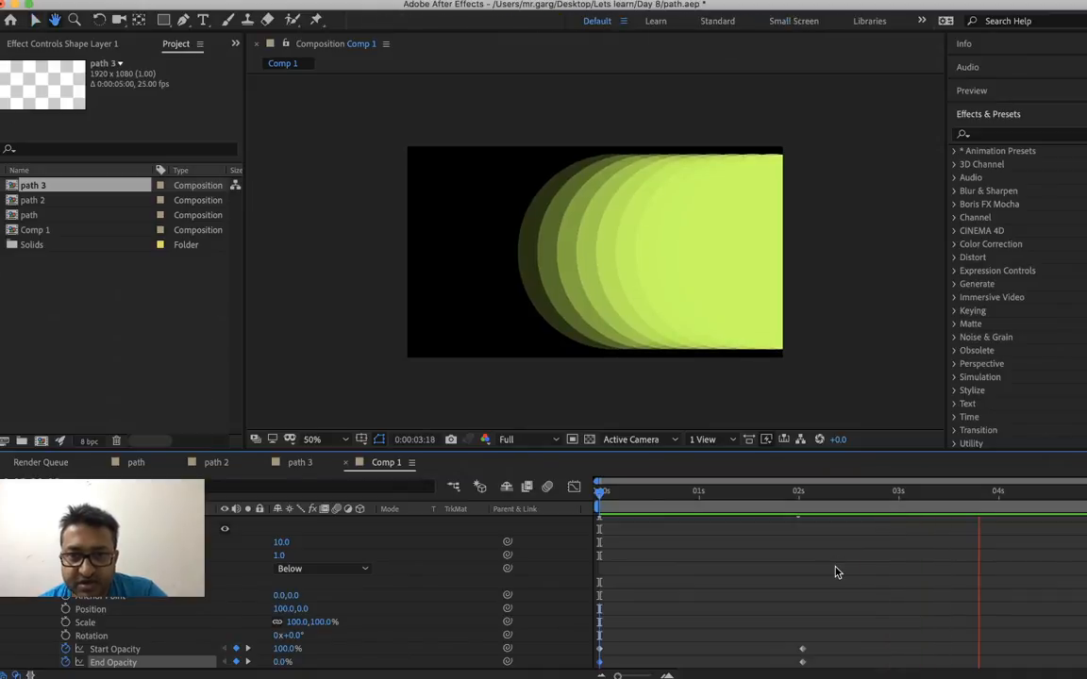
key(space)
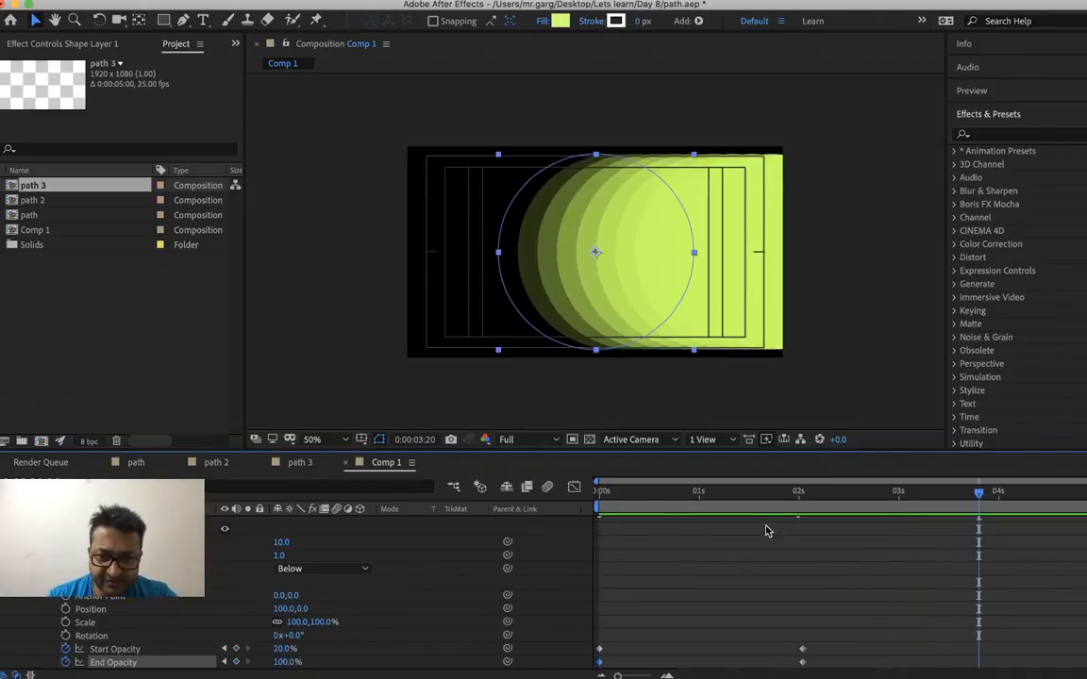
At the 0:00:02:01 keyframes, set the Repeater's End Opacity to 50% and its Start Opacity to 0%
click(802, 500)
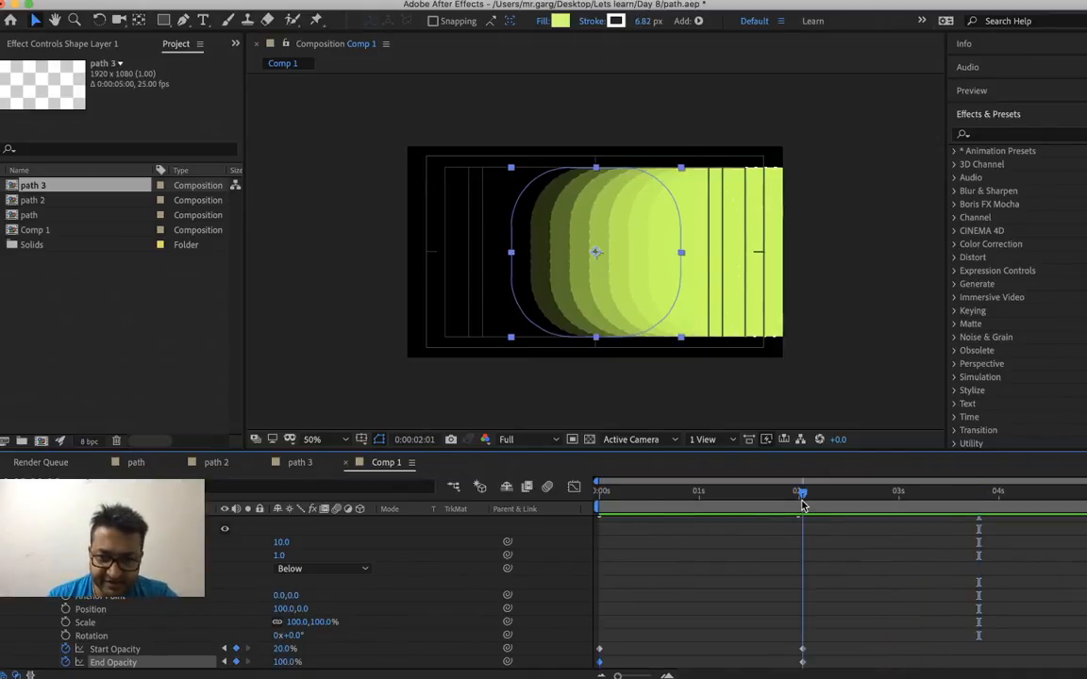
right_click(287, 663)
click(302, 669)
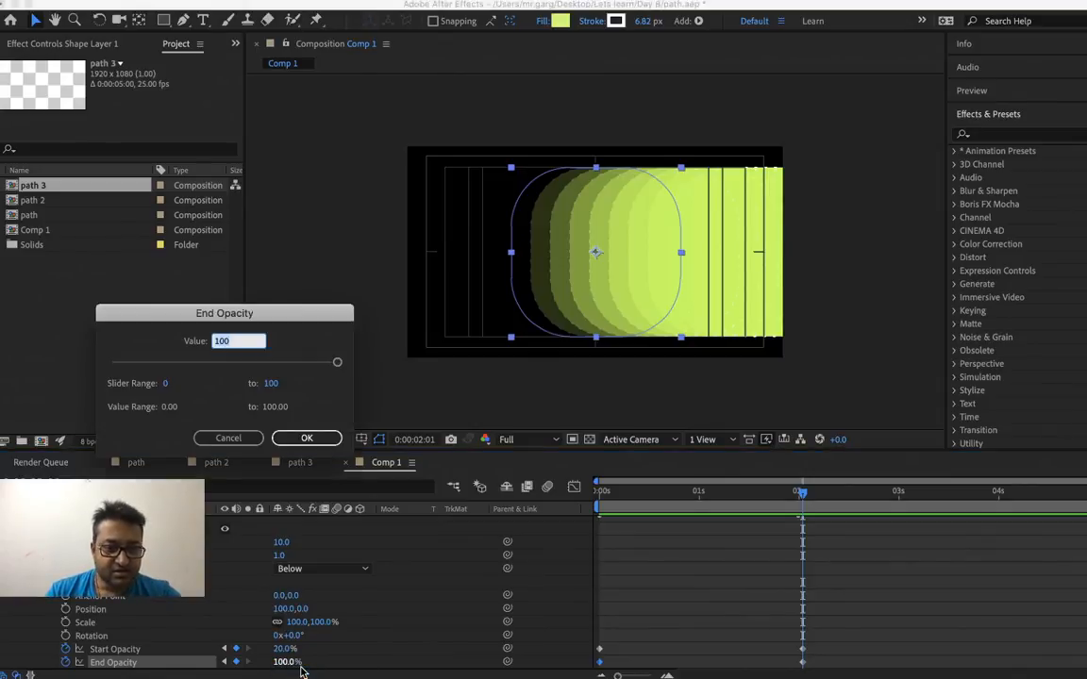
text(50)
key(Return)
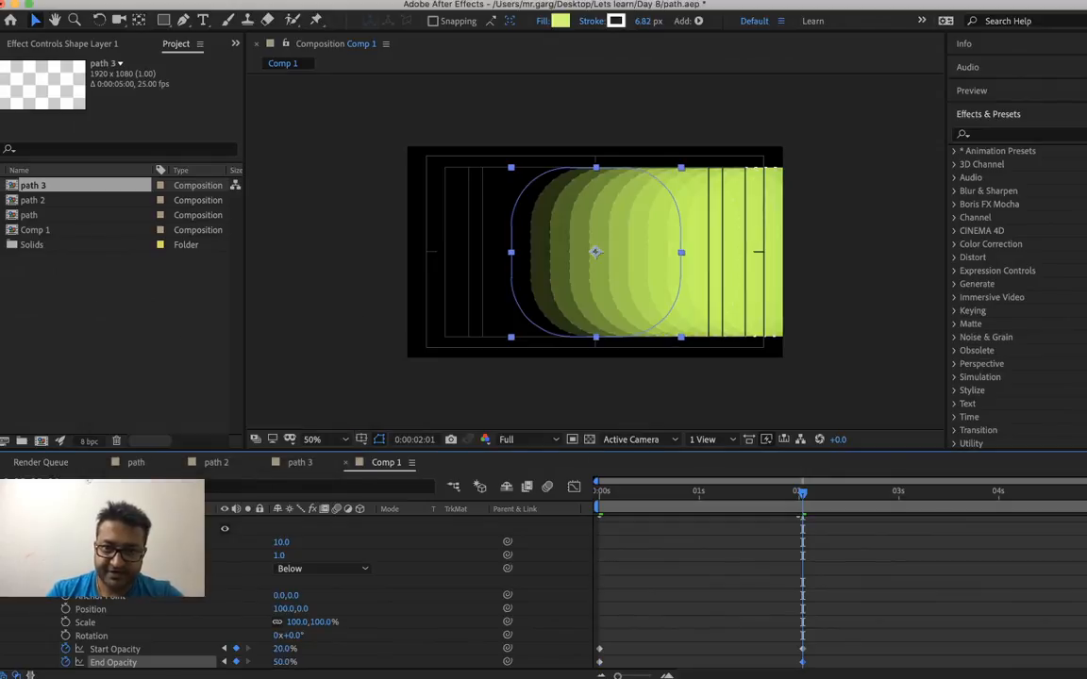
right_click(278, 646)
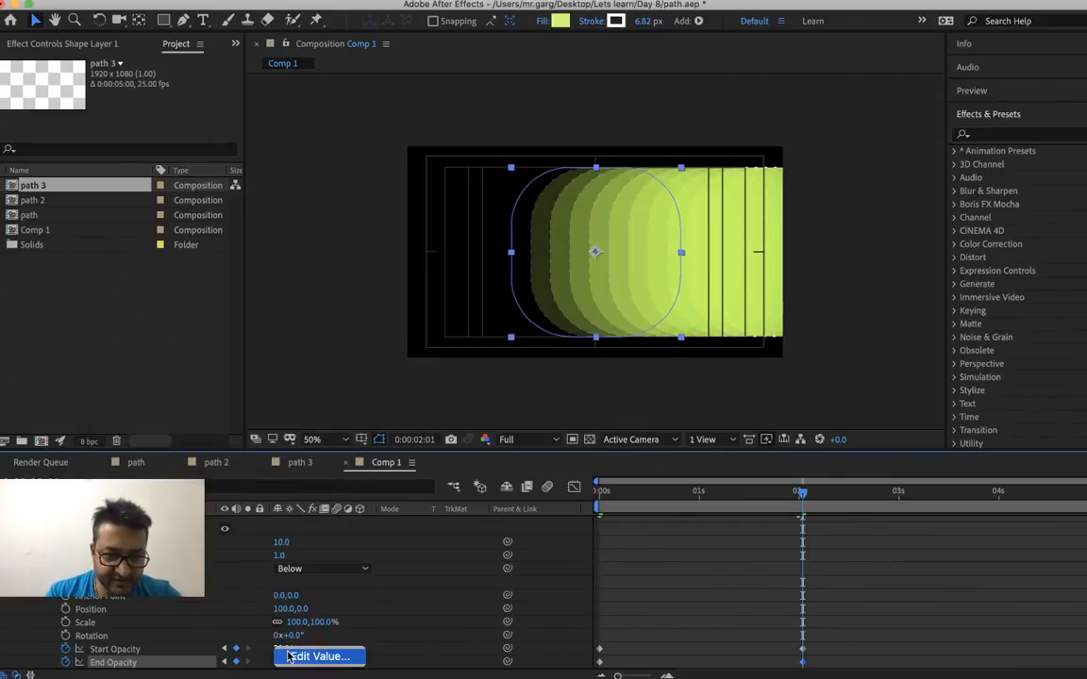
click(304, 655)
text(0)
key(Return)
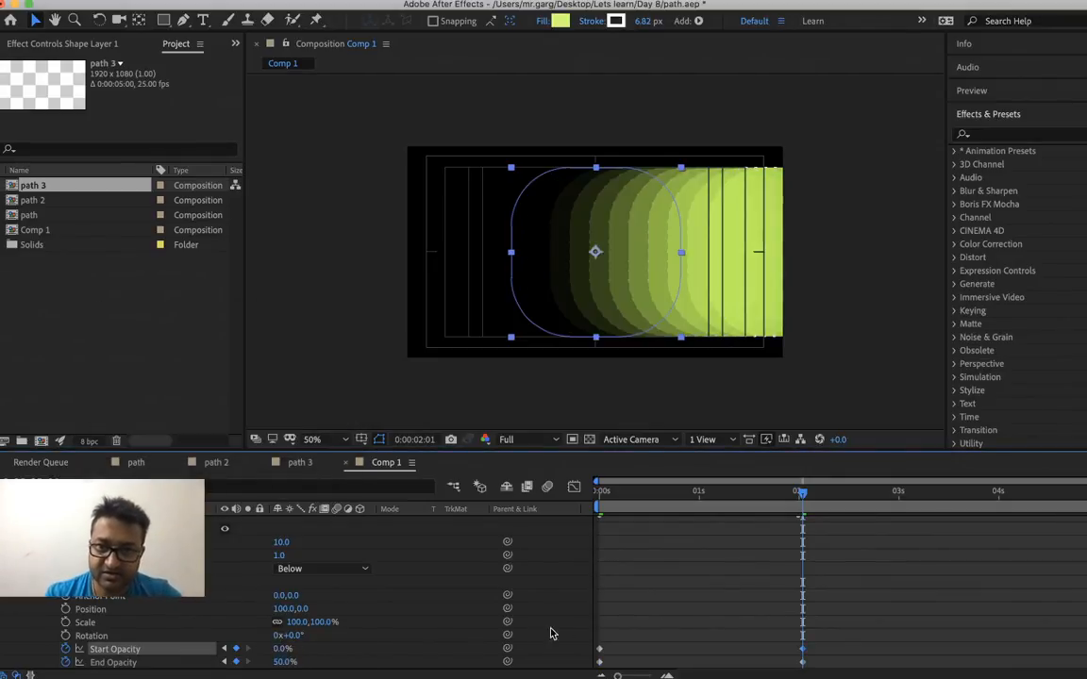
Play back the opacity-animated copies from the start of the composition several times and save the project
drag(635, 497, 515, 534)
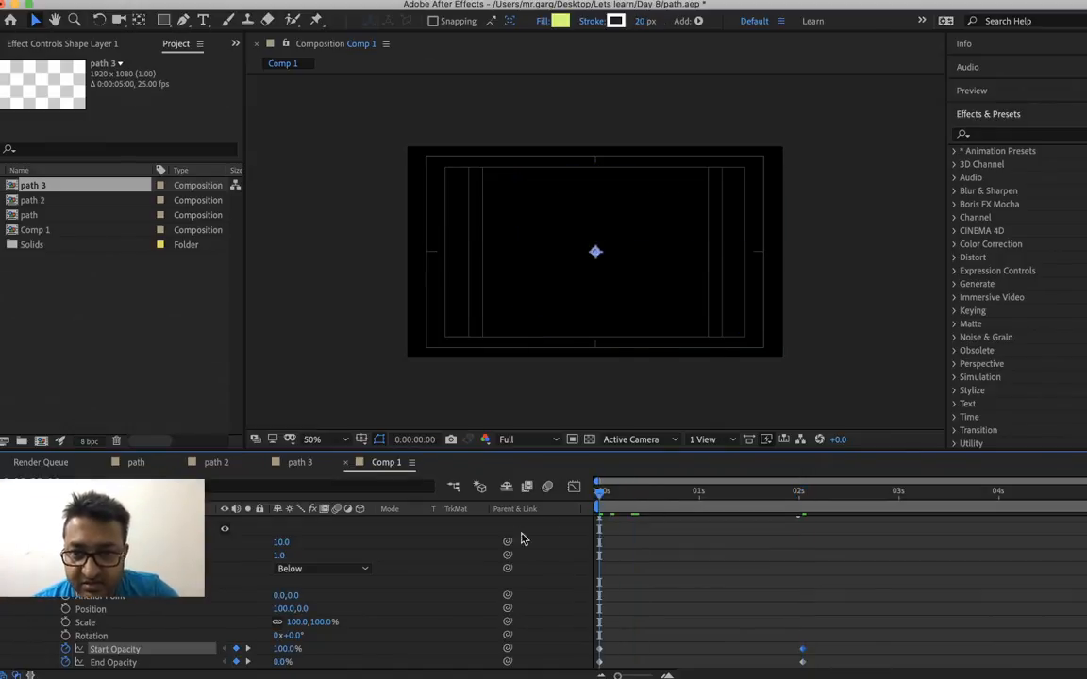
key(space)
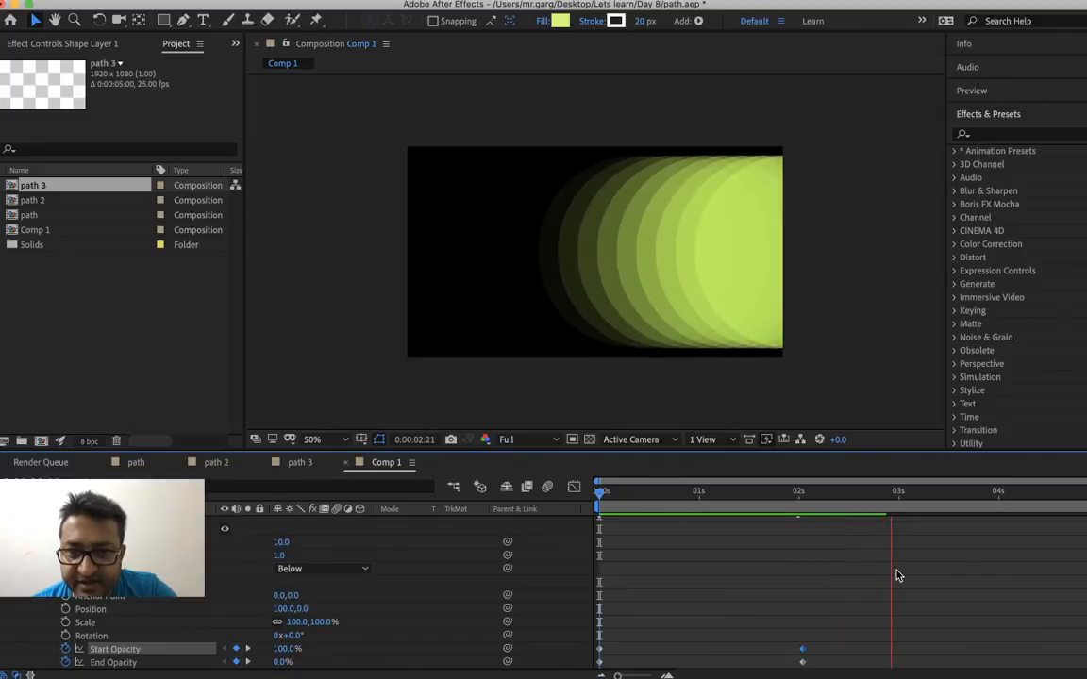
key(space)
drag(620, 499, 558, 517)
key(space)
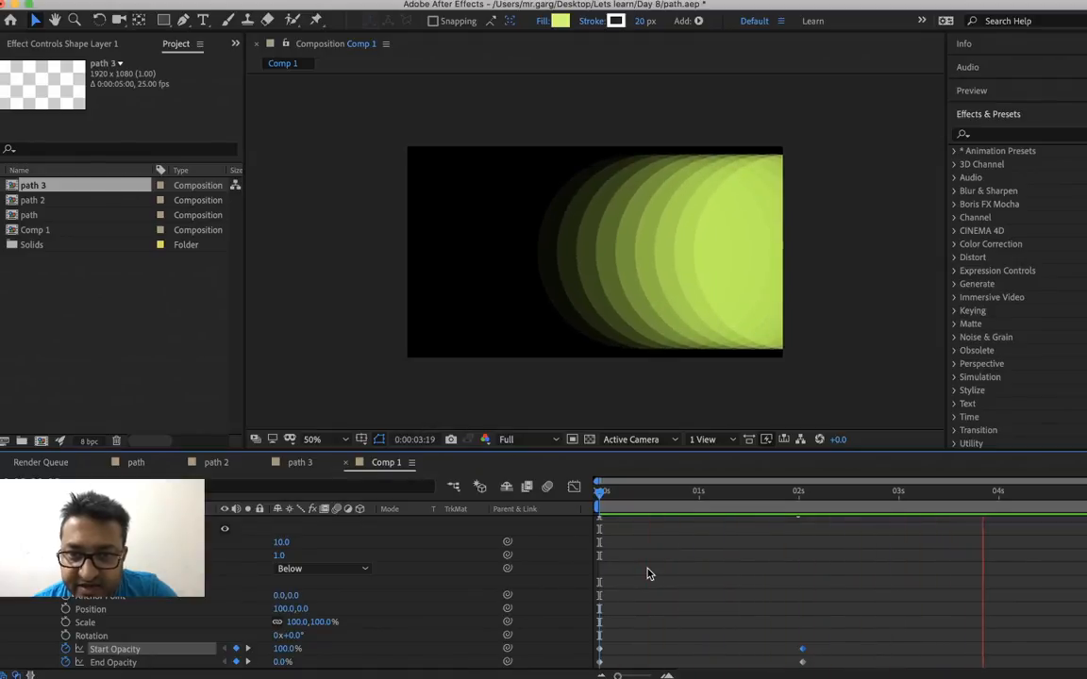
key(space)
click(650, 492)
drag(650, 492, 600, 491)
key(space)
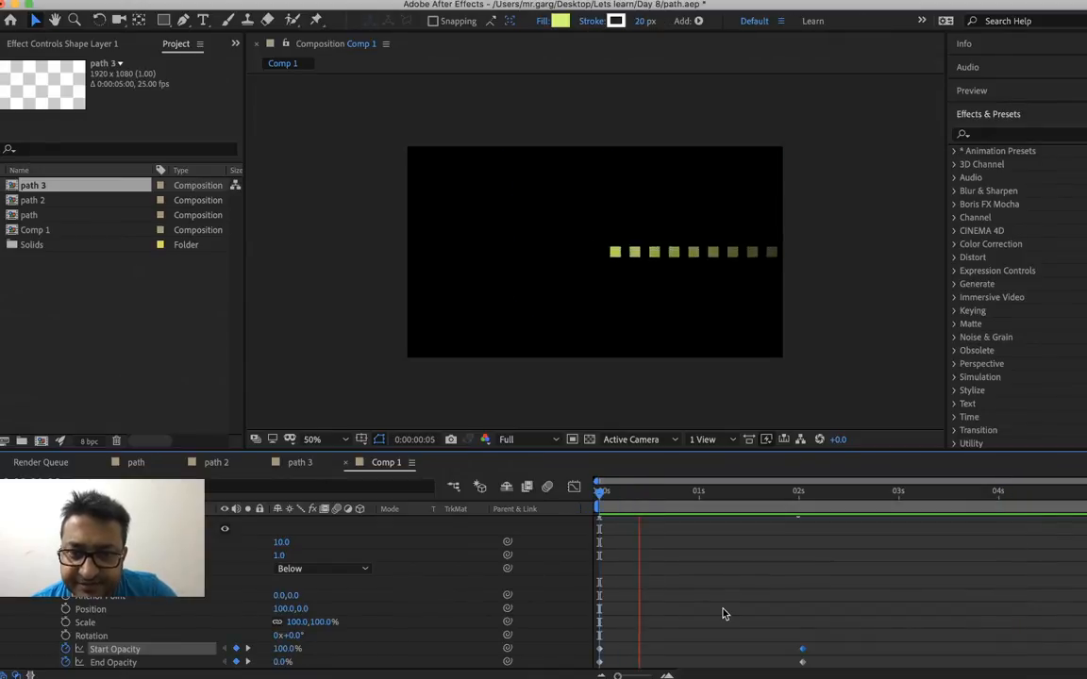
key(space)
key(super+s)
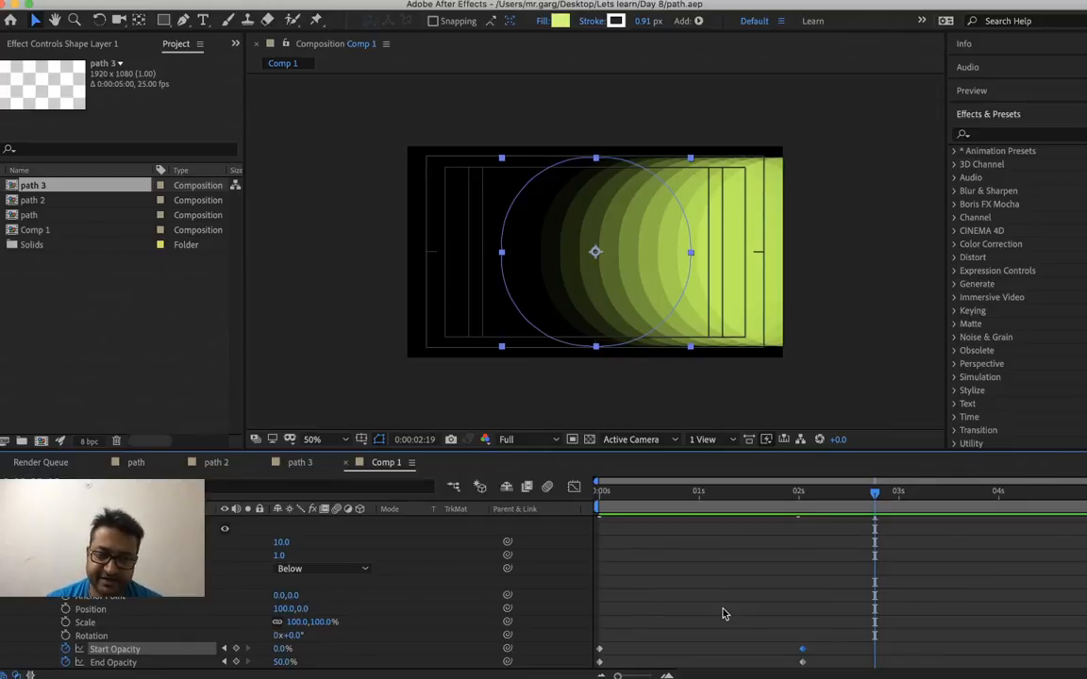
Expand the rectangle path's properties in the shape layer and check its Bezier path conversion option without applying it
scroll(723, 615, up, 3)
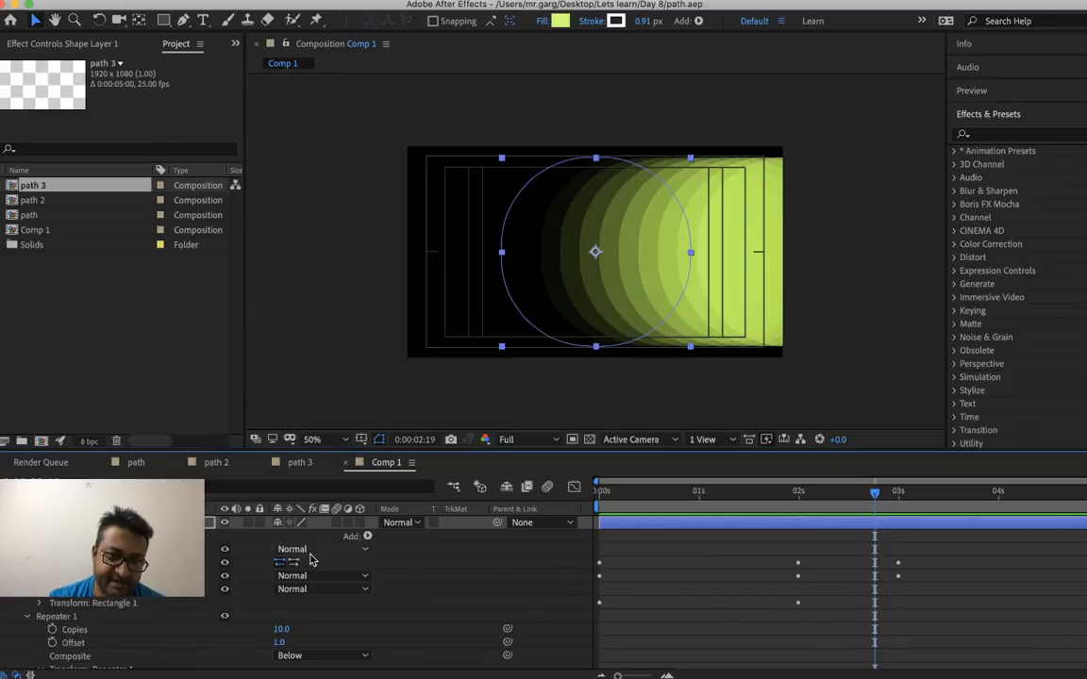
click(38, 563)
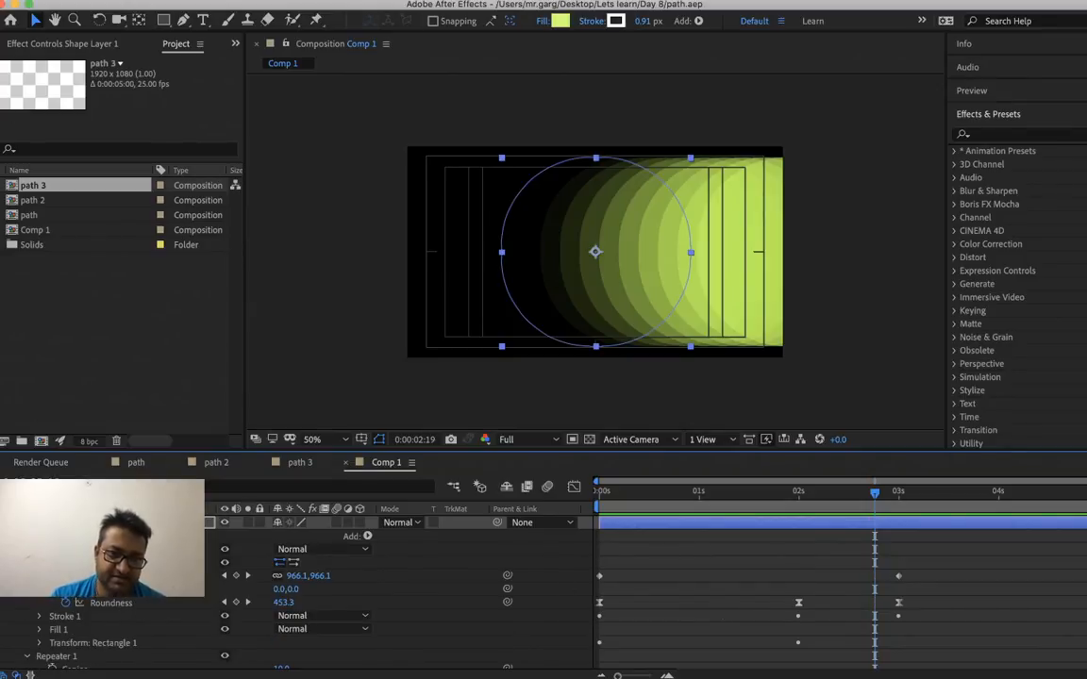
right_click(99, 565)
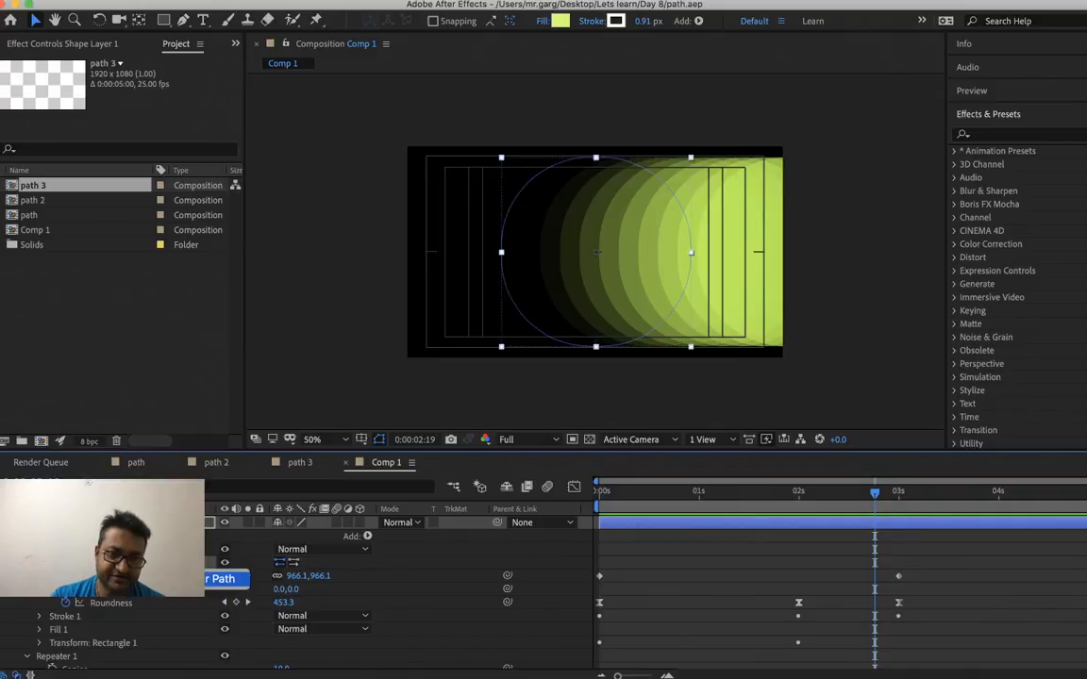
key(Escape)
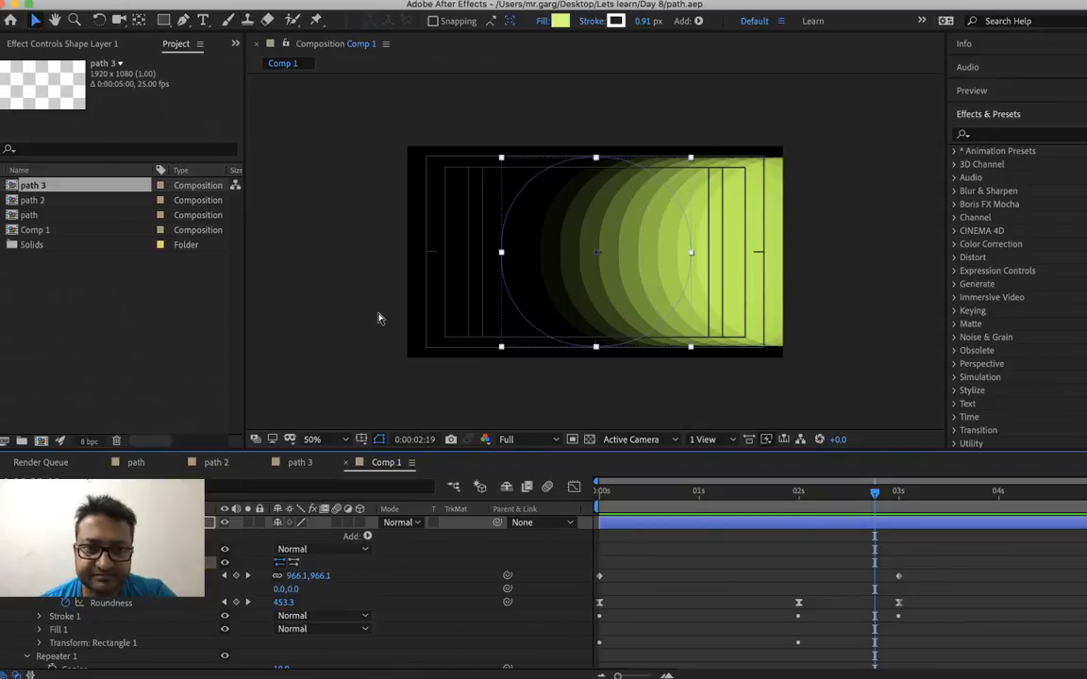
mouse_move(503, 676)
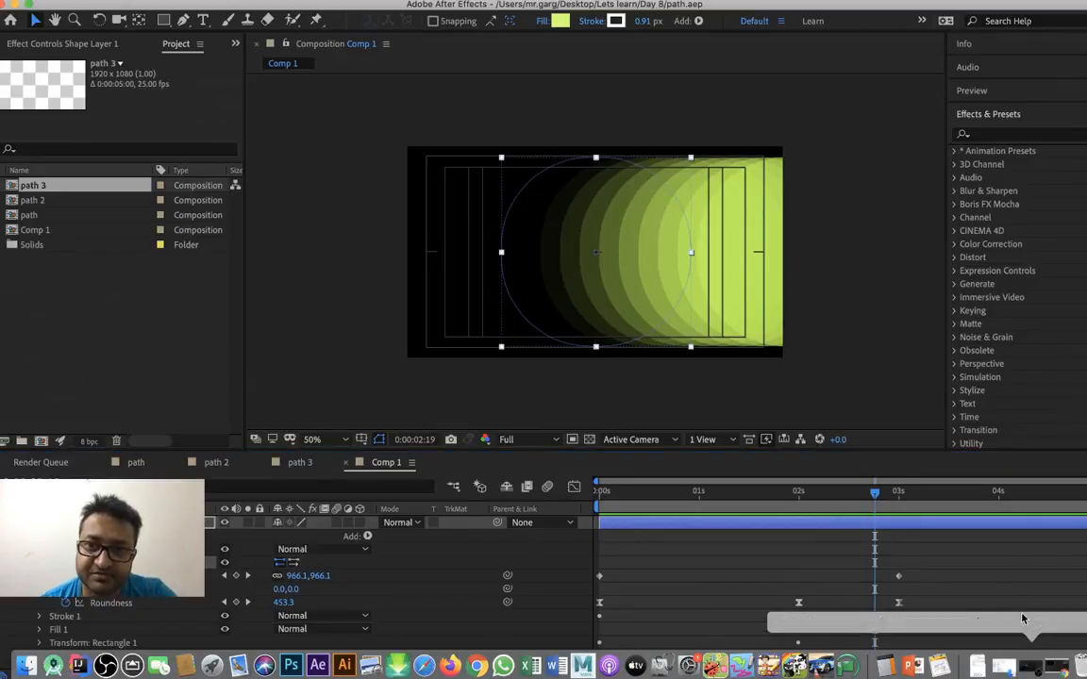
click(1029, 672)
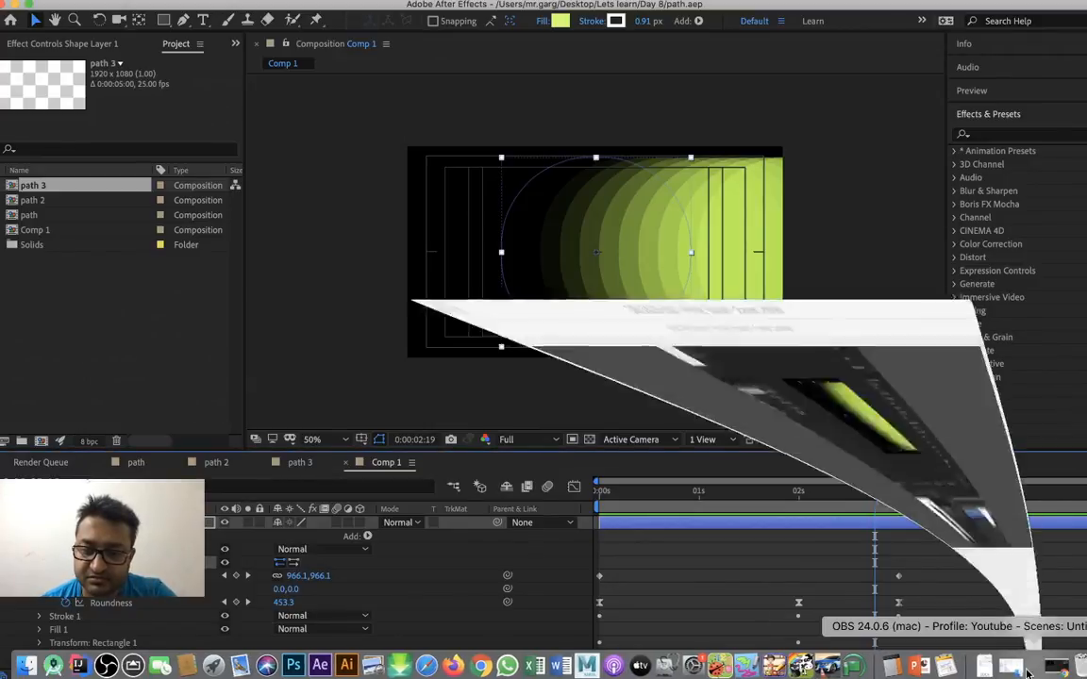